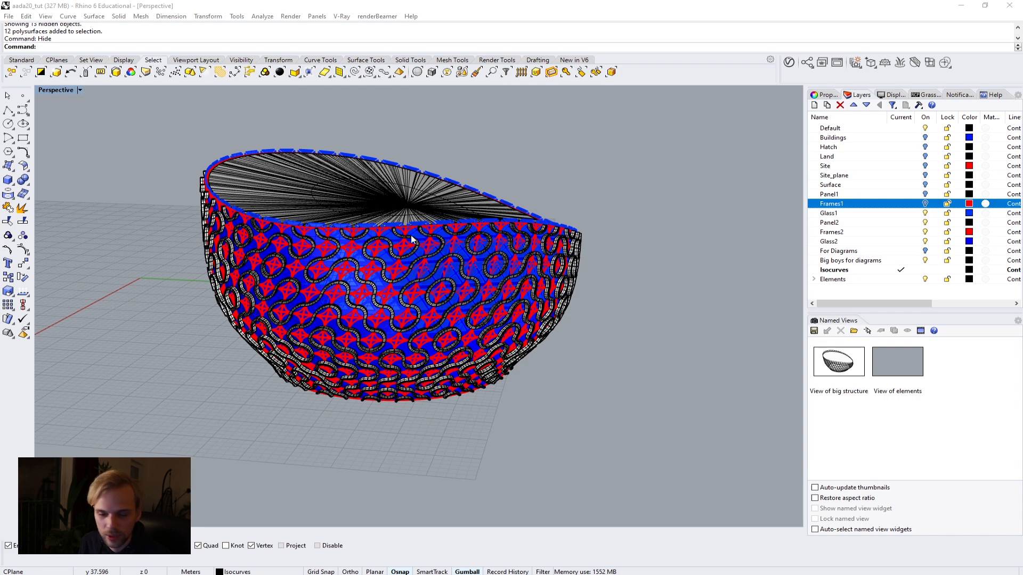
# - Hide the Glass1 layer so its glass panes no longer show around the bowl's rim
pyautogui.scroll(2, 235, 209)
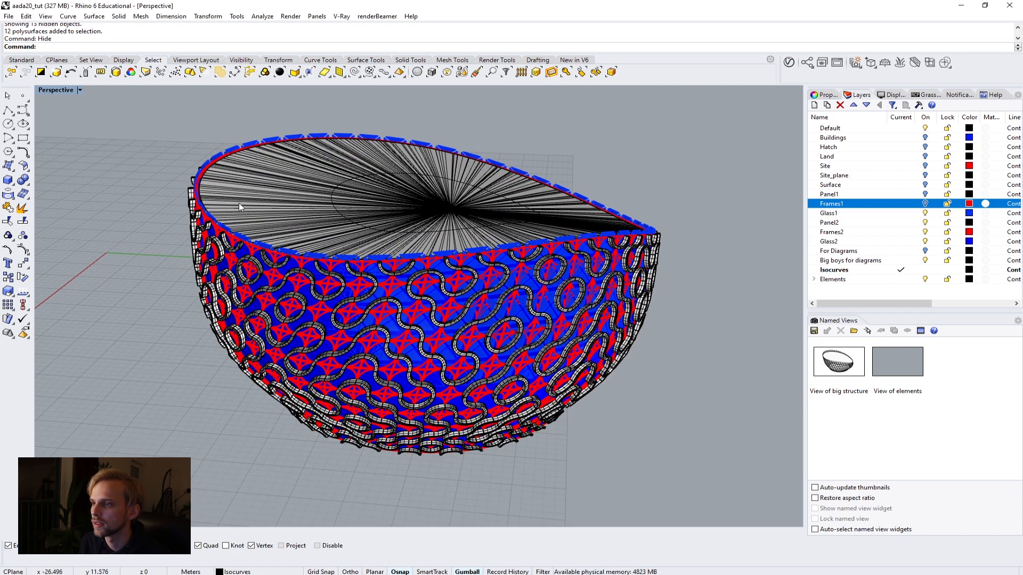
pyautogui.scroll(5, 213, 224)
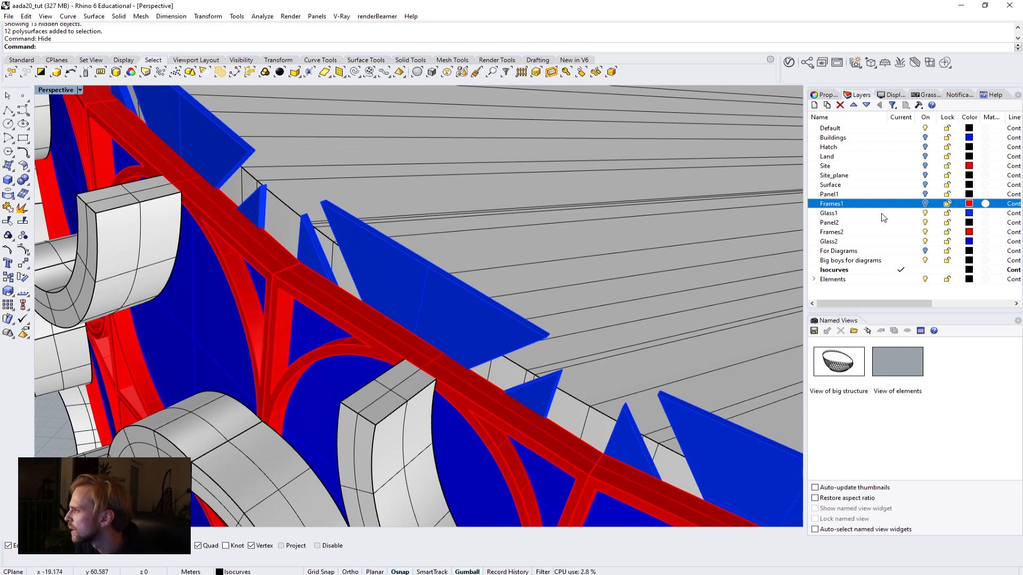
pyautogui.click(926, 214)
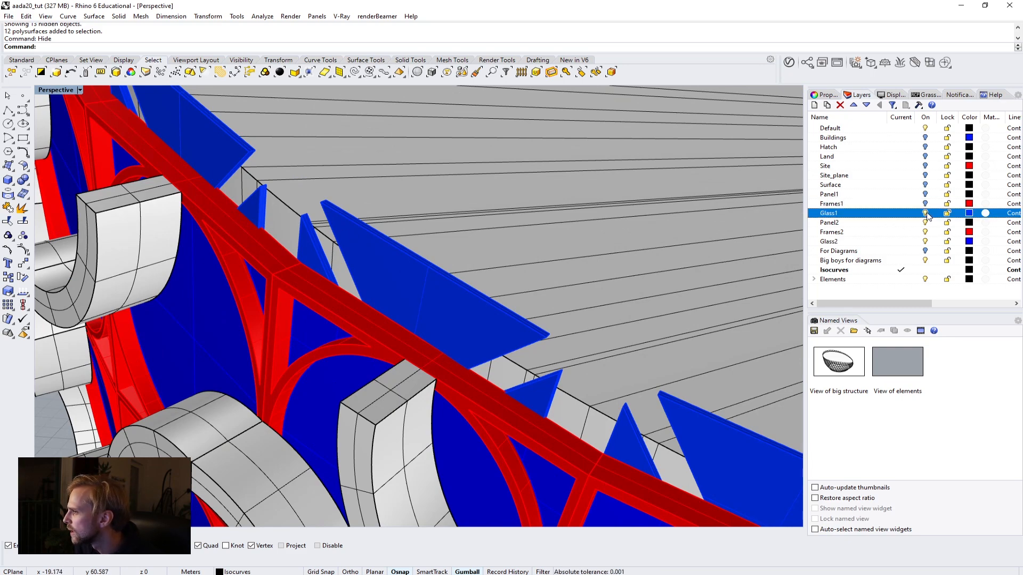
pyautogui.scroll(-4, 402, 277)
pyautogui.moveTo(369, 292); pyautogui.dragTo(379, 281, button='right')
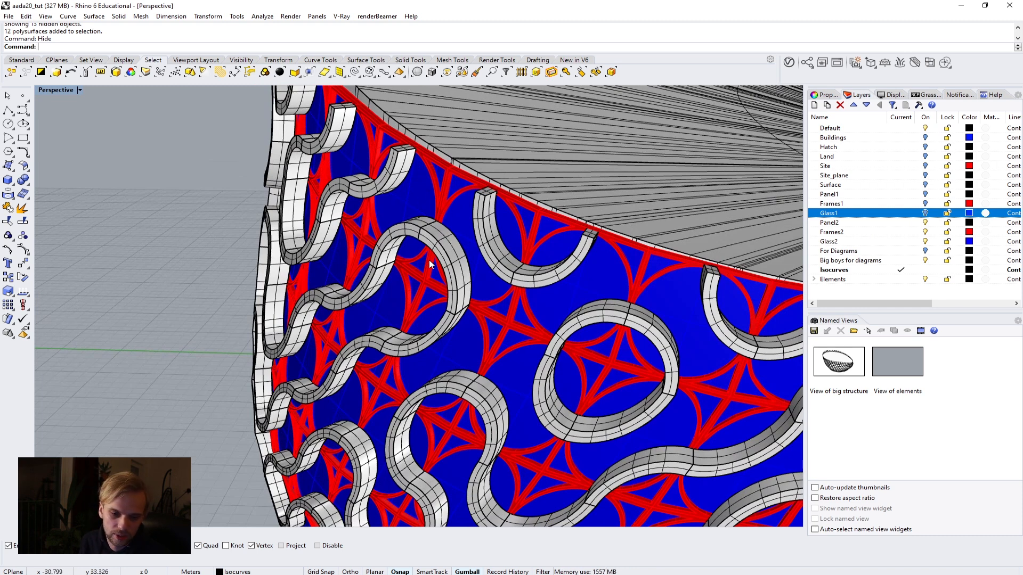
# - Show the Buildings, Hatch, Land and Site layers around the bowl structure
pyautogui.scroll(-5, 394, 279)
pyautogui.scroll(-3, 395, 279)
pyautogui.keyDown('shift'); pyautogui.moveTo(422, 293); pyautogui.dragTo(346, 254, button='right'); pyautogui.keyUp('shift')
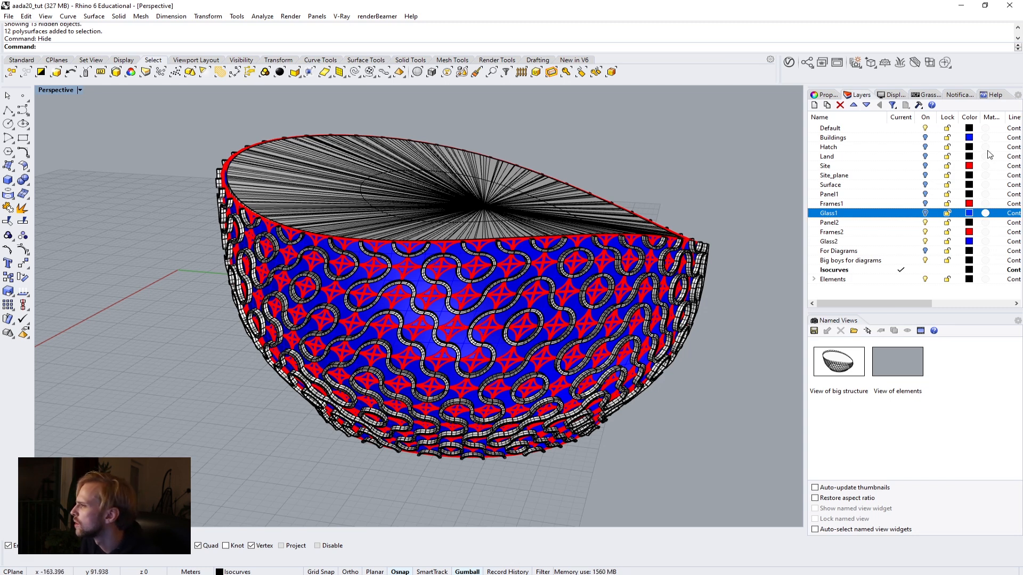
pyautogui.click(926, 138)
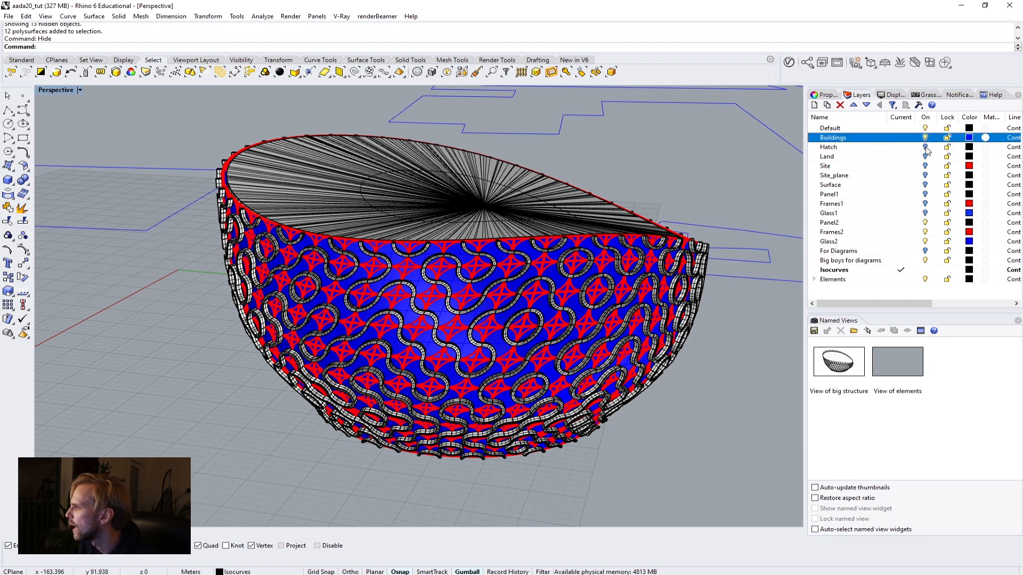
pyautogui.click(925, 147)
pyautogui.click(926, 156)
pyautogui.click(925, 166)
pyautogui.click(925, 166)
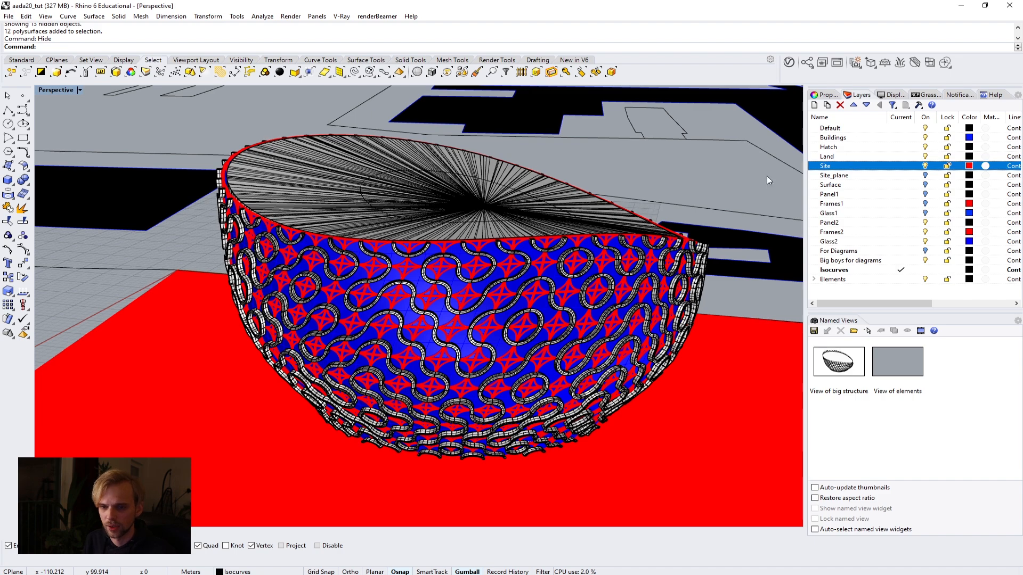
# - Examine the red site's corner at the origin and how the bowl structure sits on the site among the surrounding buildings
pyautogui.moveTo(215, 246); pyautogui.dragTo(235, 260, button='right')
pyautogui.scroll(-5, 248, 260)
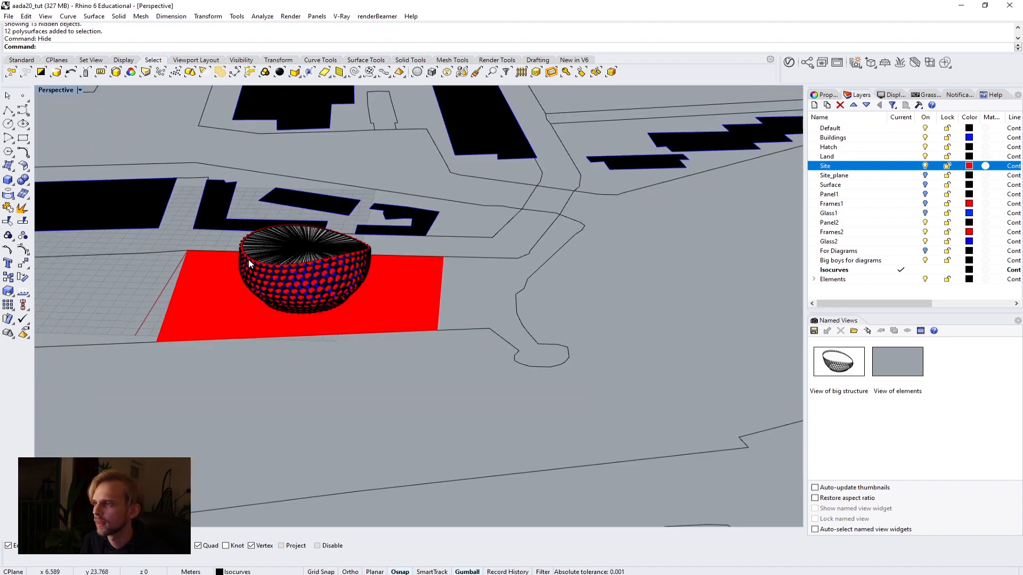
pyautogui.scroll(1, 312, 282)
pyautogui.moveTo(316, 296); pyautogui.dragTo(319, 315, button='right')
pyautogui.scroll(3, 319, 314)
pyautogui.scroll(4, 341, 373)
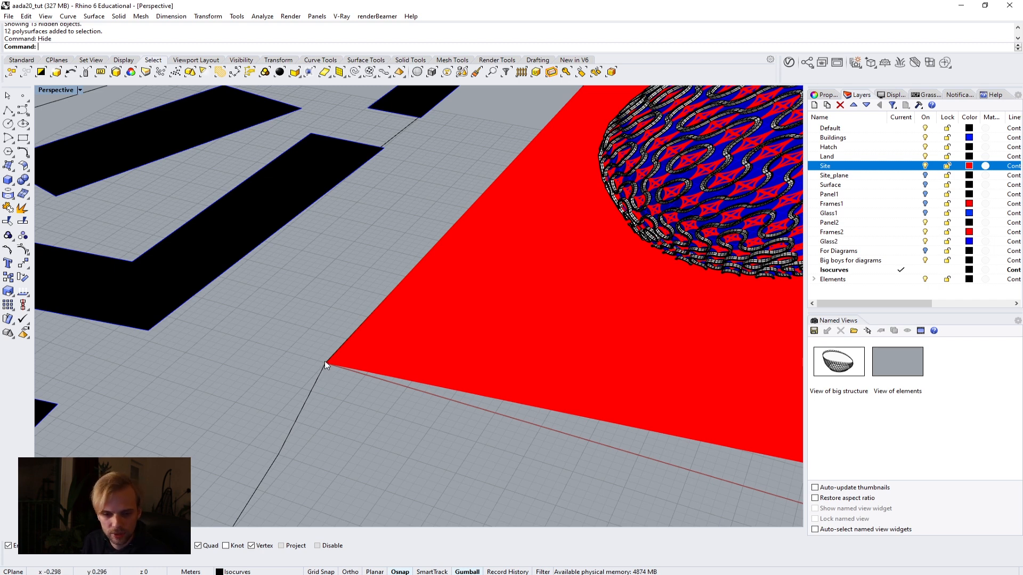
pyautogui.scroll(3, 324, 360)
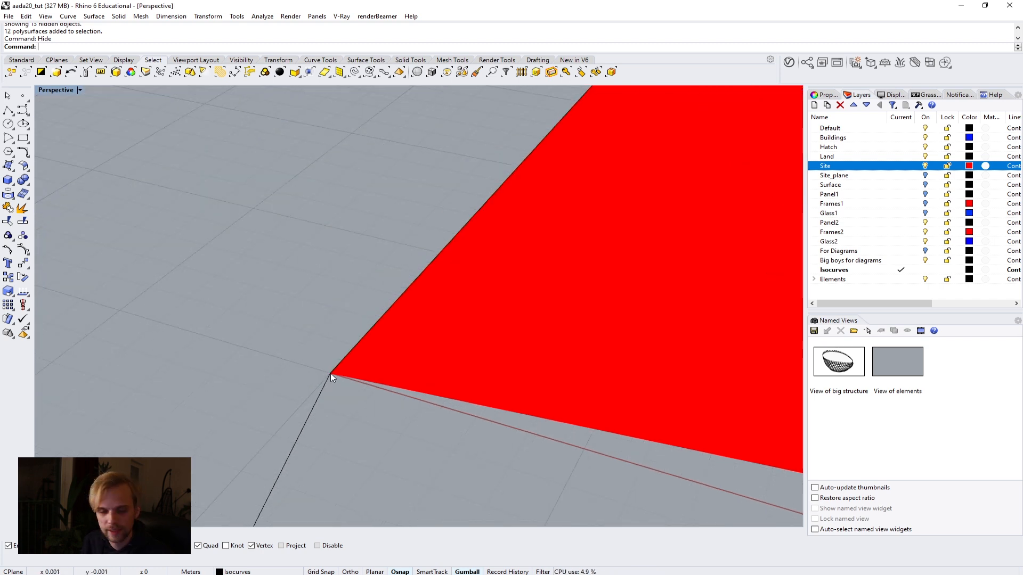
pyautogui.scroll(-6, 337, 373)
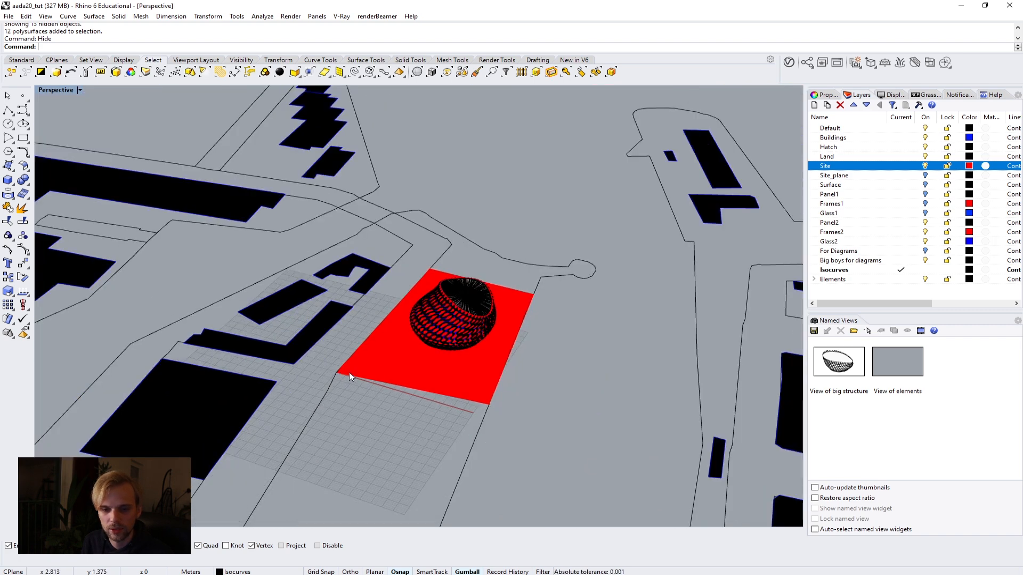
pyautogui.moveTo(373, 388); pyautogui.dragTo(350, 393, button='right')
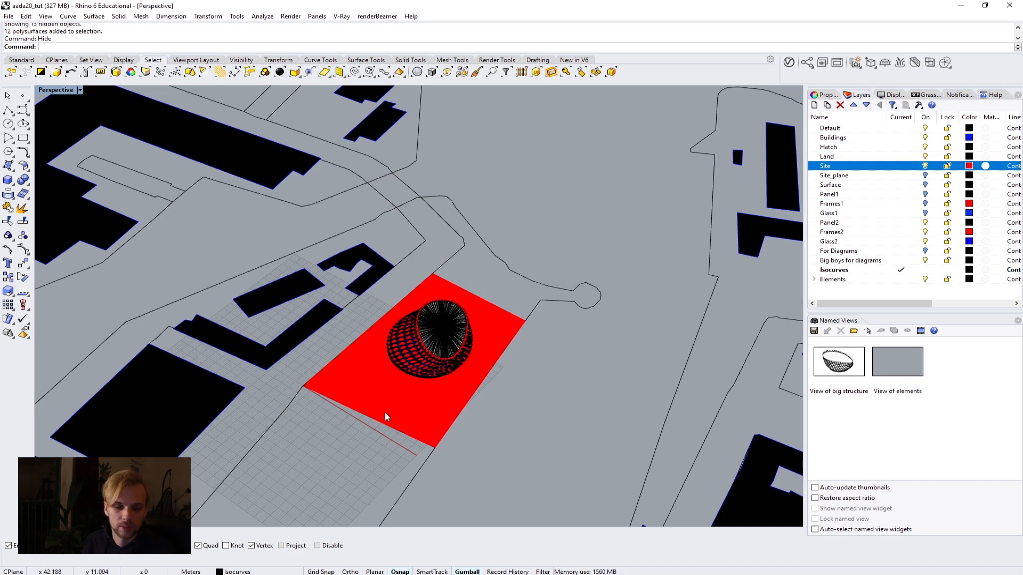
pyautogui.moveTo(533, 377); pyautogui.dragTo(539, 356, button='right')
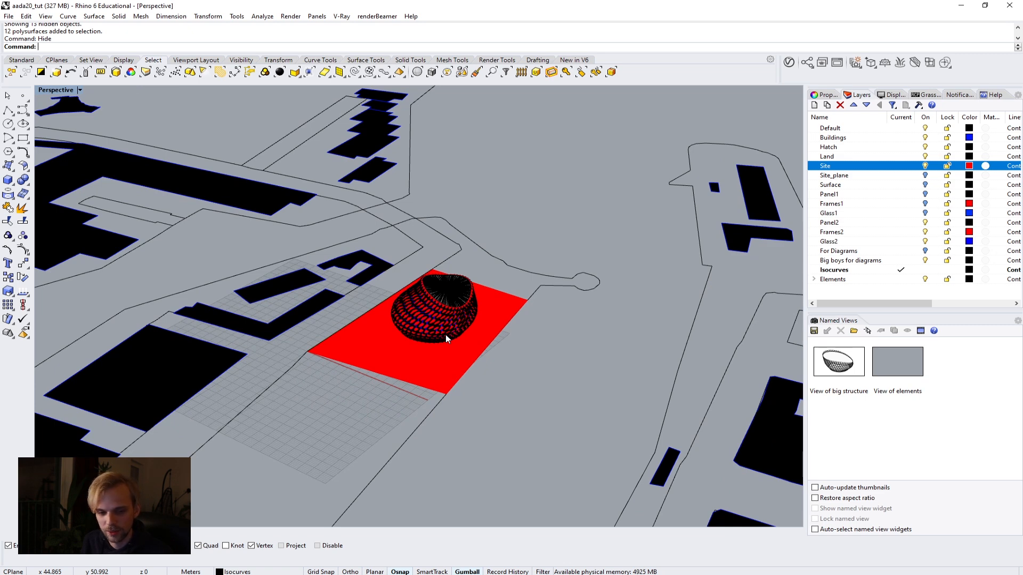
pyautogui.moveTo(445, 335); pyautogui.dragTo(424, 316, button='right')
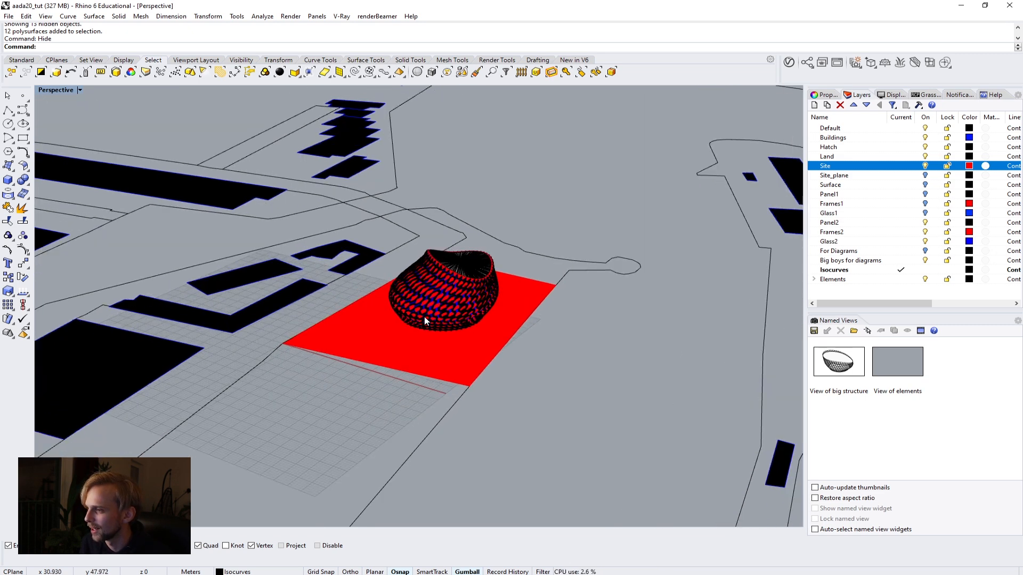
# - Hide the Panel2, Frames2 and Glass2 layers
pyautogui.moveTo(478, 276); pyautogui.dragTo(511, 266, button='right')
pyautogui.click(925, 223)
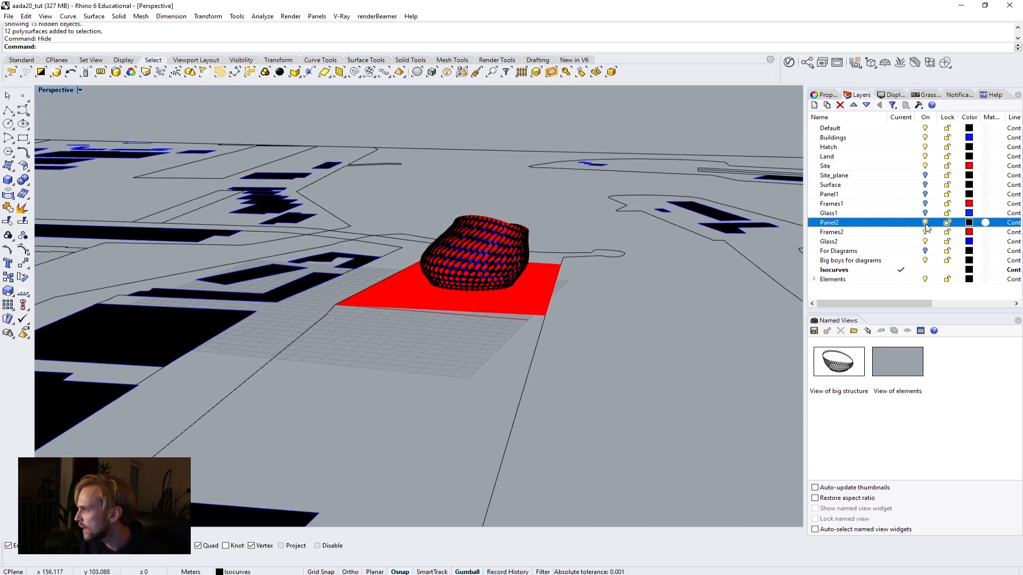
pyautogui.click(926, 233)
pyautogui.click(925, 241)
# - Select the remaining bowl-shaped solid on the site and create a new layer named Volume
pyautogui.moveTo(489, 244); pyautogui.dragTo(474, 281, button='right')
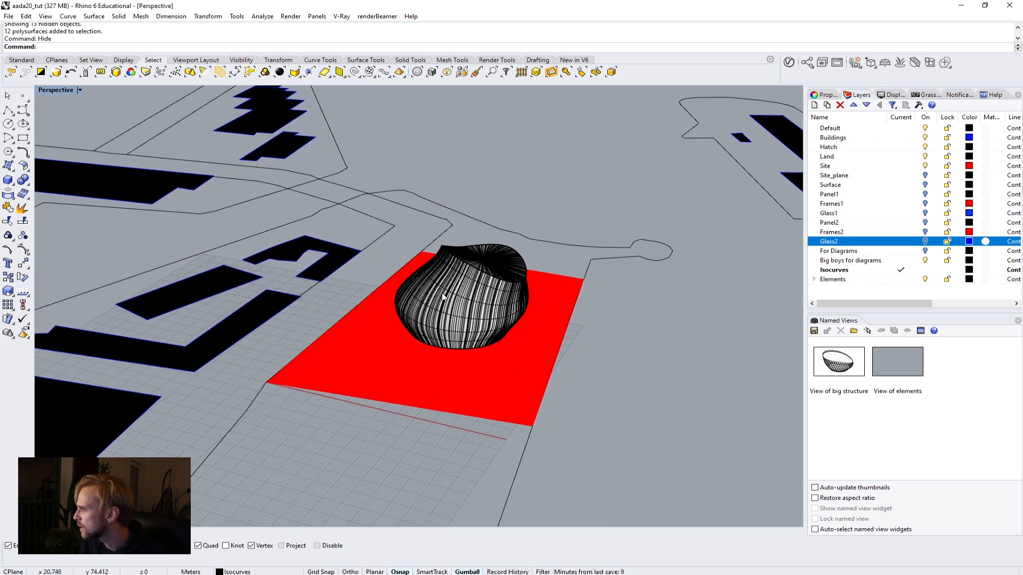
pyautogui.click(450, 298)
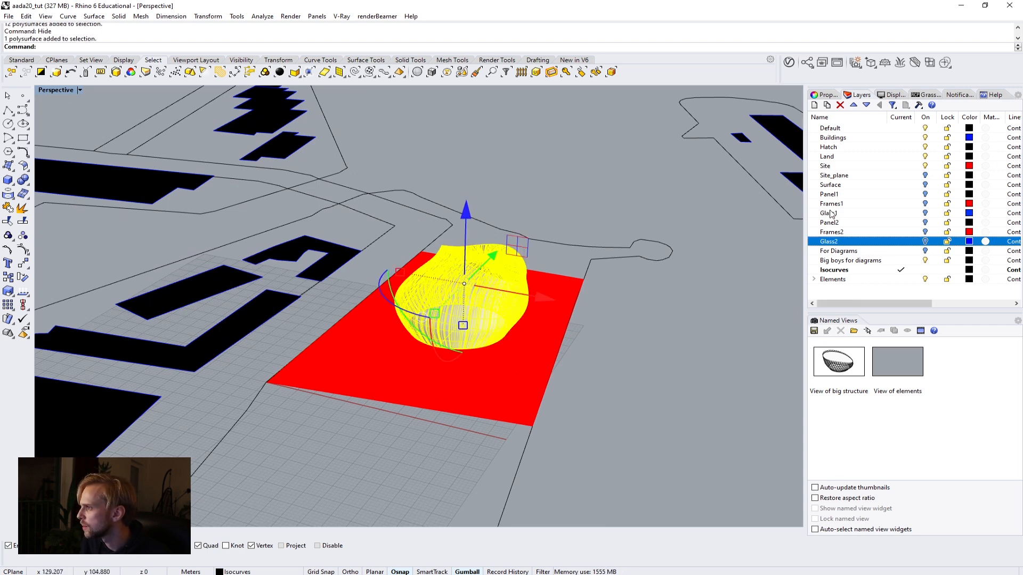
pyautogui.click(814, 106)
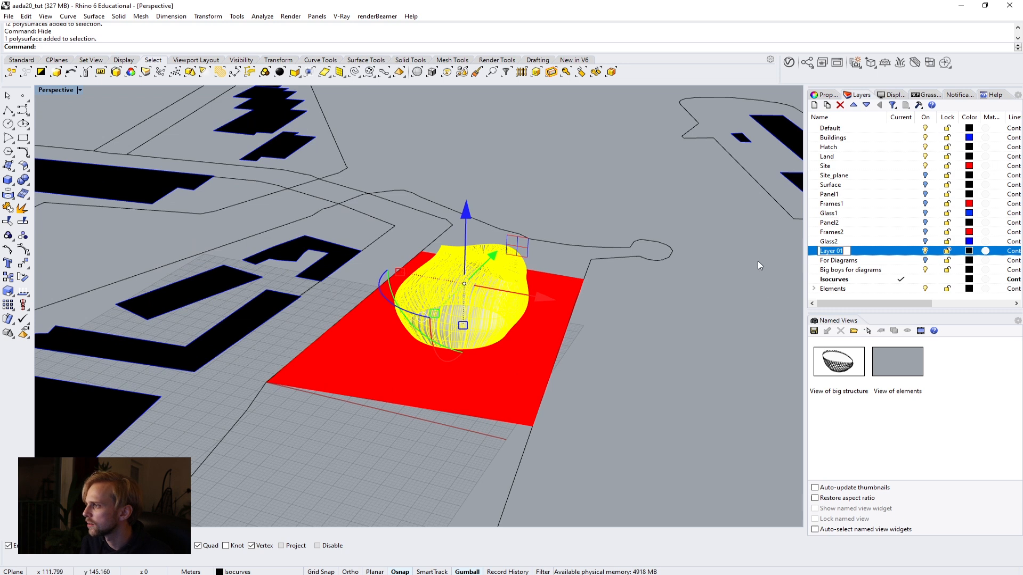
pyautogui.write('vOLUME')
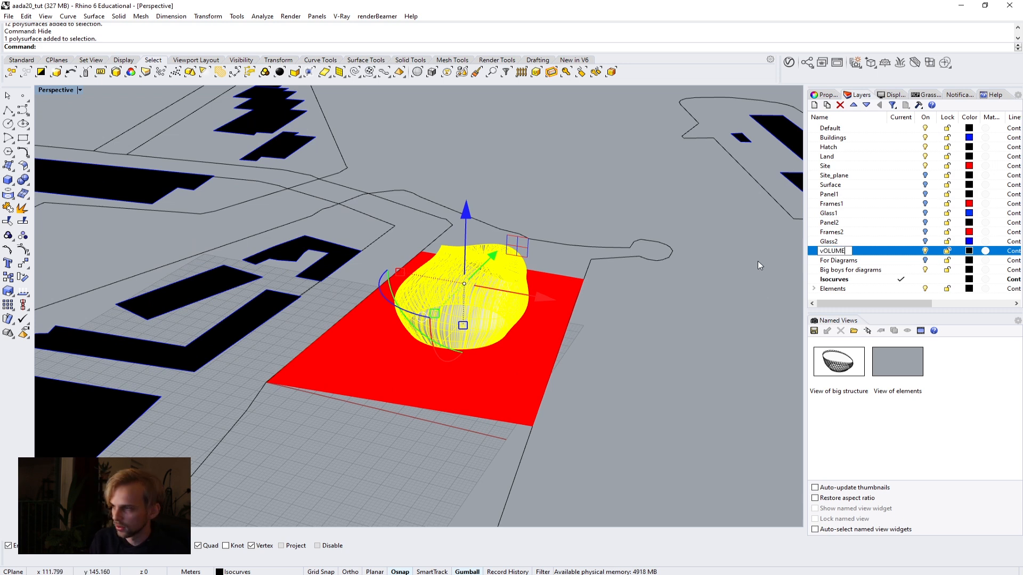
pyautogui.press('BackSpace')
pyautogui.press('BackSpace')
pyautogui.press('BackSpace')
pyautogui.press('BackSpace')
pyautogui.press('BackSpace')
pyautogui.press('BackSpace')
pyautogui.write('Volume')
pyautogui.press('Return')
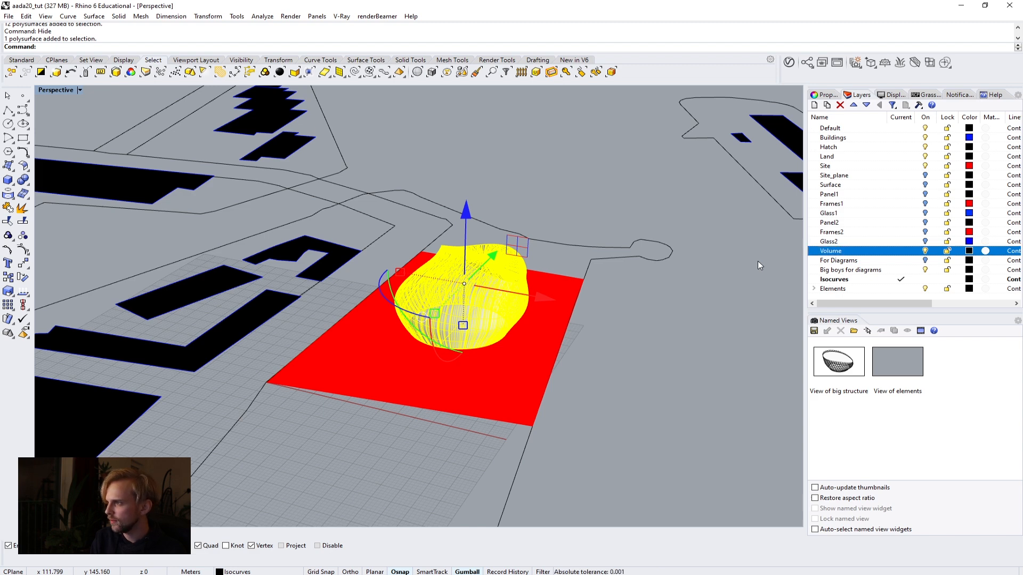
# - Move the selected bowl solid to the Volume layer and hide that layer
pyautogui.rightClick(850, 251)
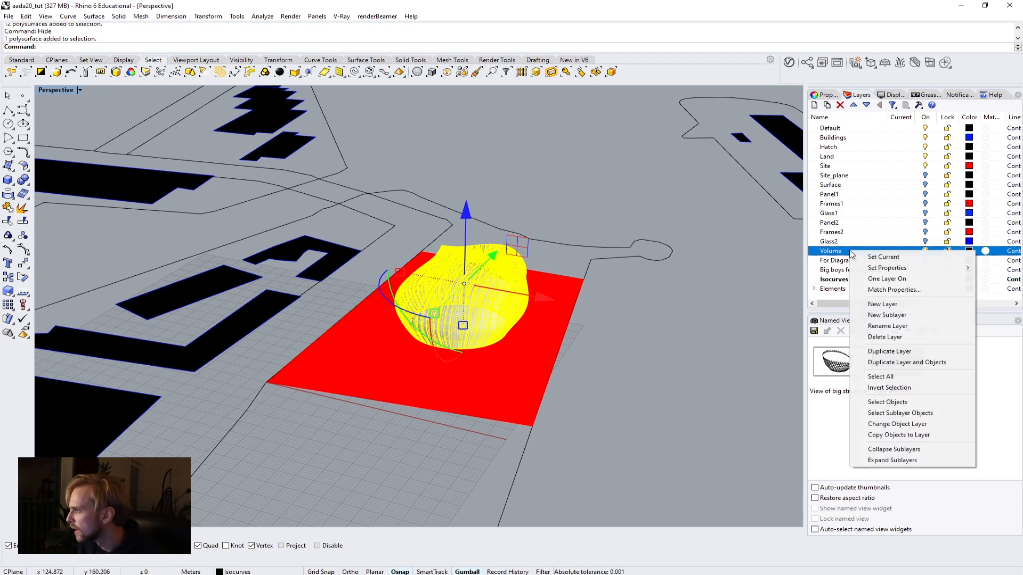
pyautogui.click(875, 425)
pyautogui.click(698, 319)
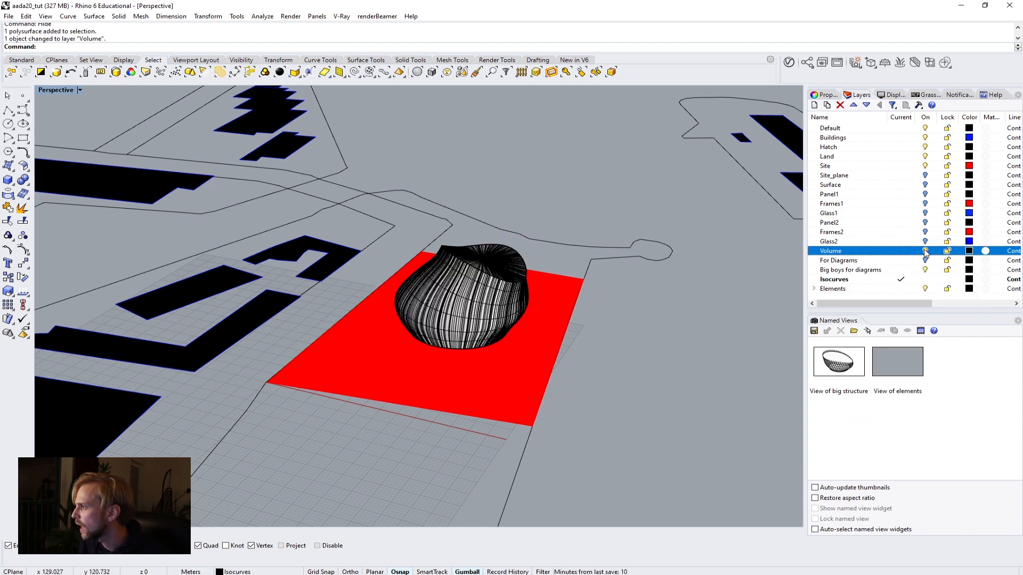
pyautogui.click(925, 251)
# - Select all hatches and curves of the whole site map and start the Export command for them
pyautogui.scroll(-10, 532, 251)
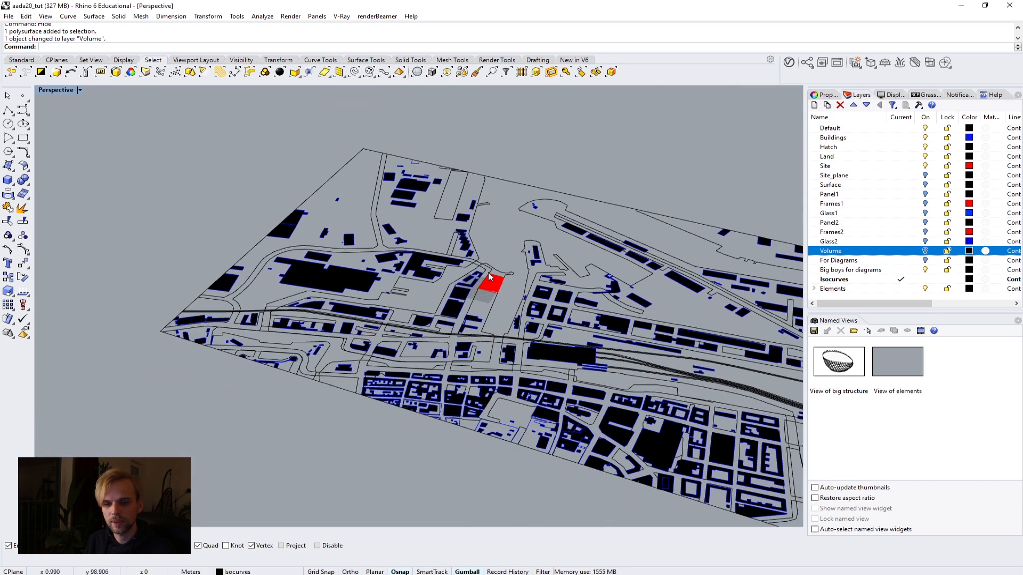
pyautogui.moveTo(401, 225); pyautogui.dragTo(569, 274, button='right')
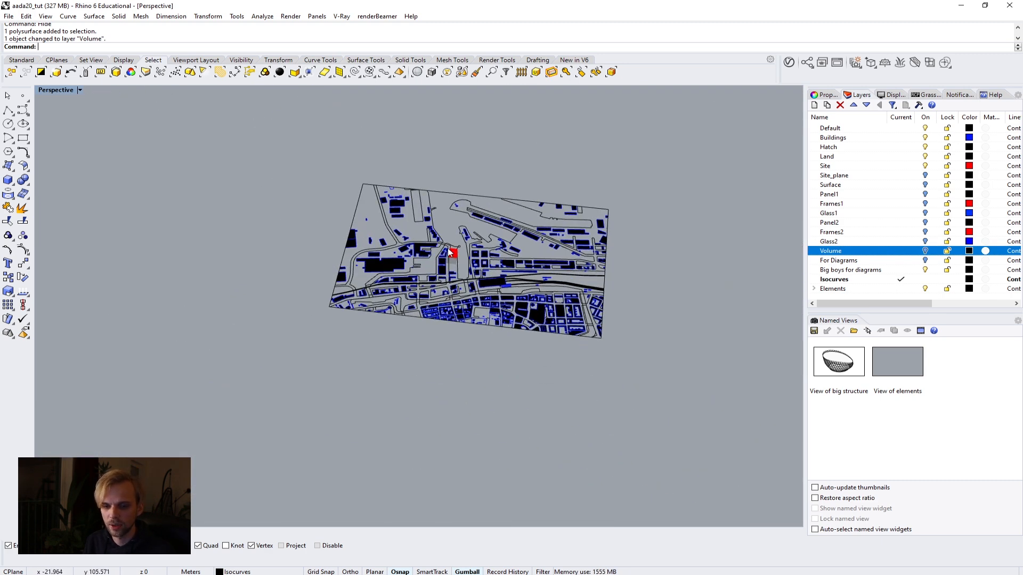
pyautogui.moveTo(451, 252); pyautogui.dragTo(325, 215, button='right')
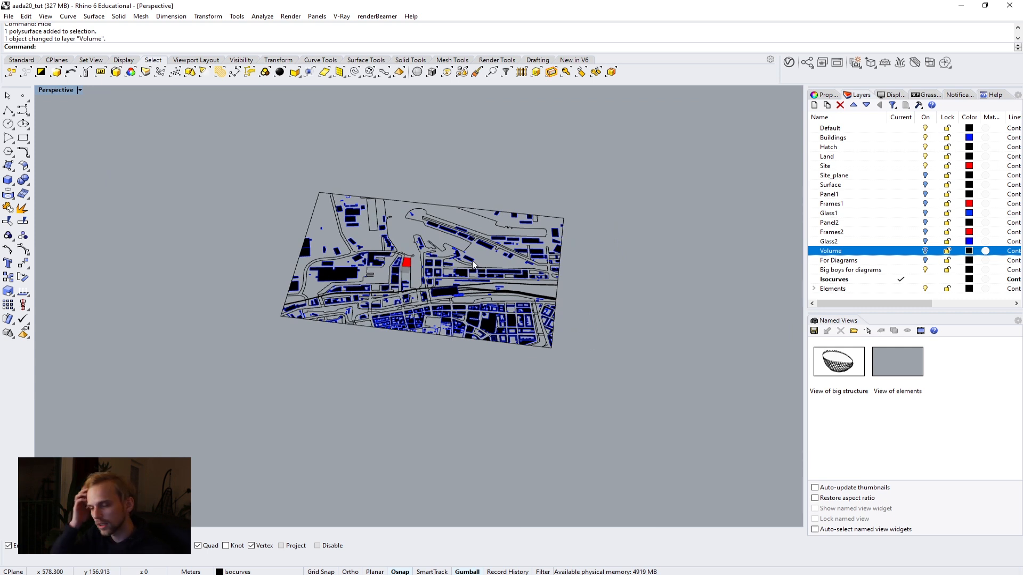
pyautogui.moveTo(485, 254); pyautogui.dragTo(763, 225, button='right')
pyautogui.moveTo(651, 431)
pyautogui.mouseDown()
pyautogui.moveTo(256, 230)
pyautogui.moveTo(257, 166)
pyautogui.mouseUp()
pyautogui.click(242, 184)
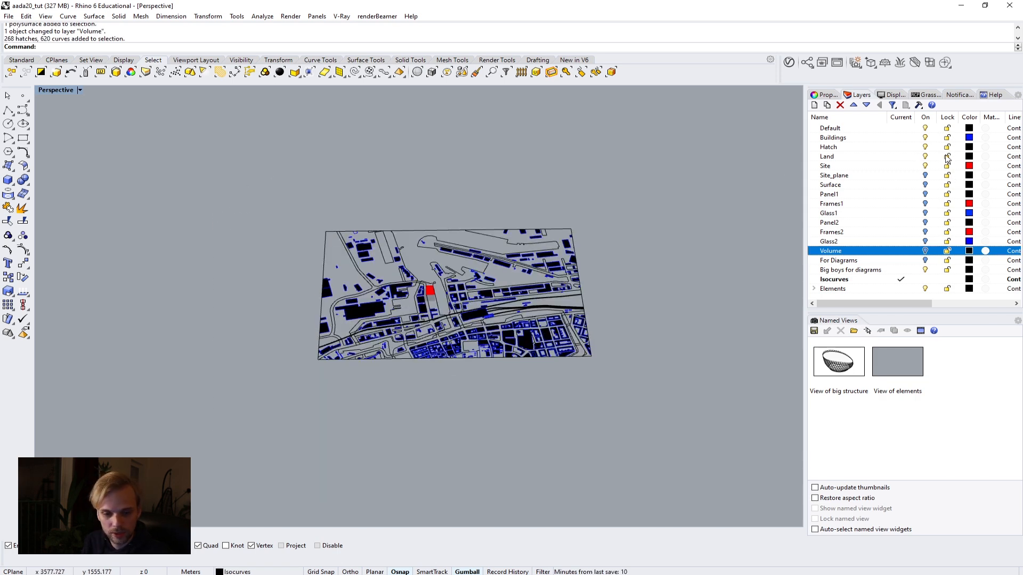
pyautogui.moveTo(559, 401); pyautogui.dragTo(587, 382, button='right')
pyautogui.moveTo(634, 403); pyautogui.dragTo(254, 190)
pyautogui.scroll(5, 319, 274)
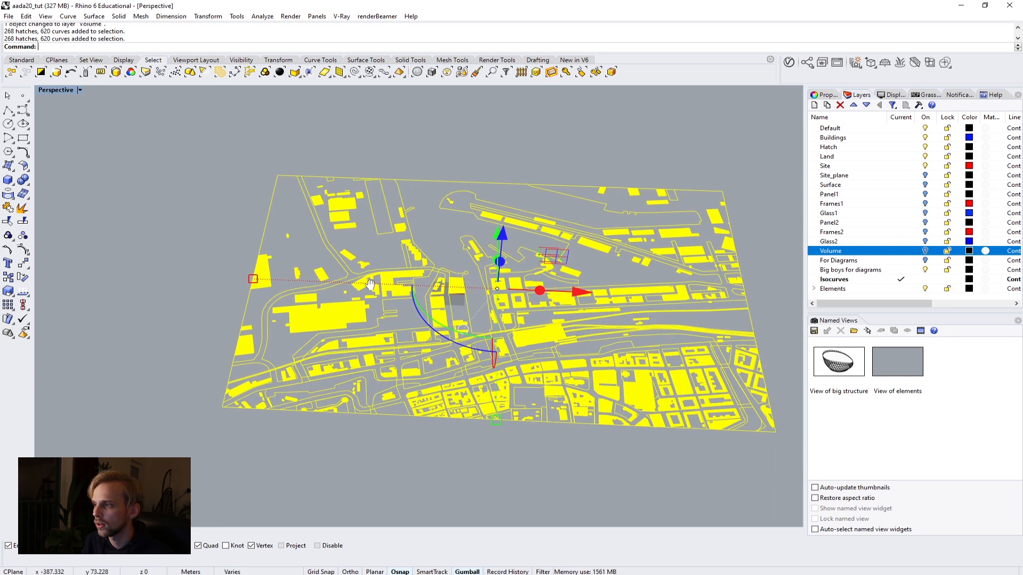
pyautogui.write('Export')
pyautogui.press('Return')
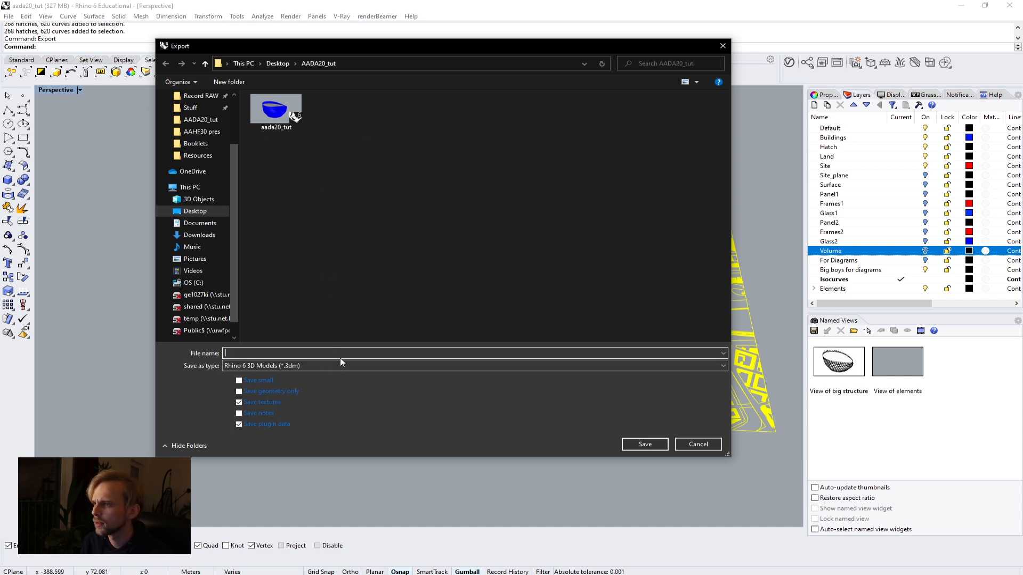
# - Create a folder named Exports inside AADA20_tut and open it as the export location
pyautogui.rightClick(414, 168)
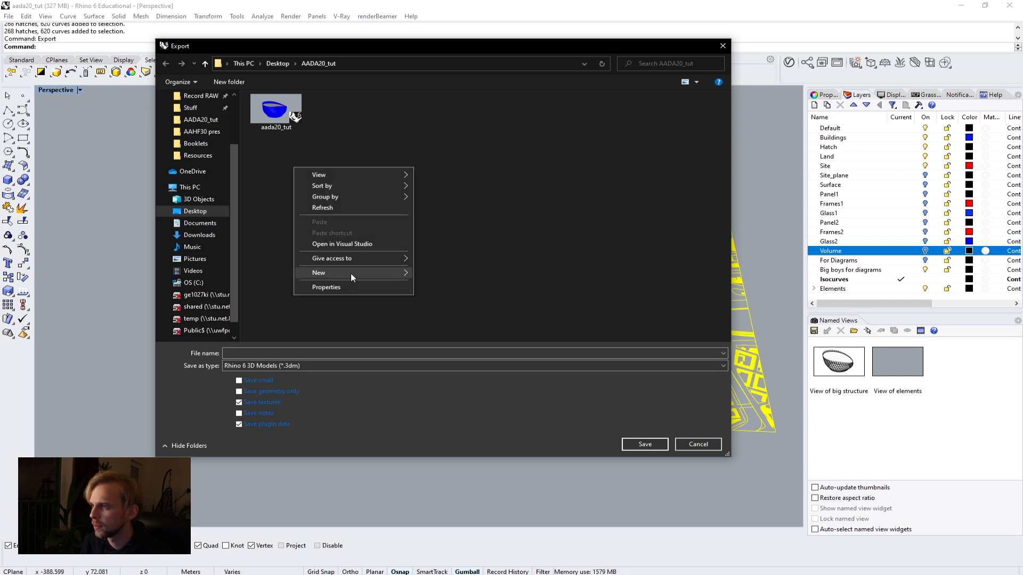
pyautogui.moveTo(350, 273)
pyautogui.click(437, 274)
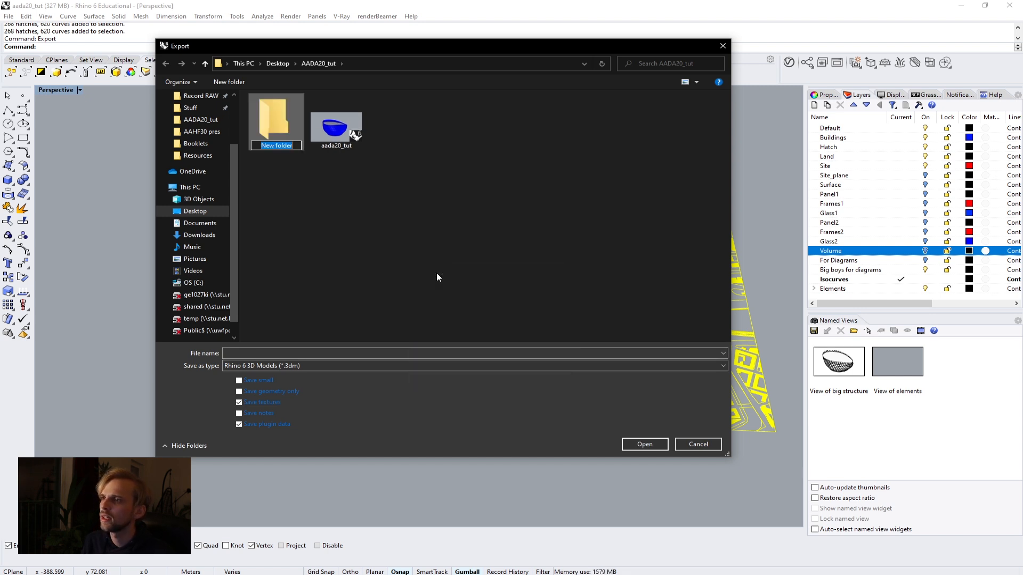
pyautogui.write('Exports')
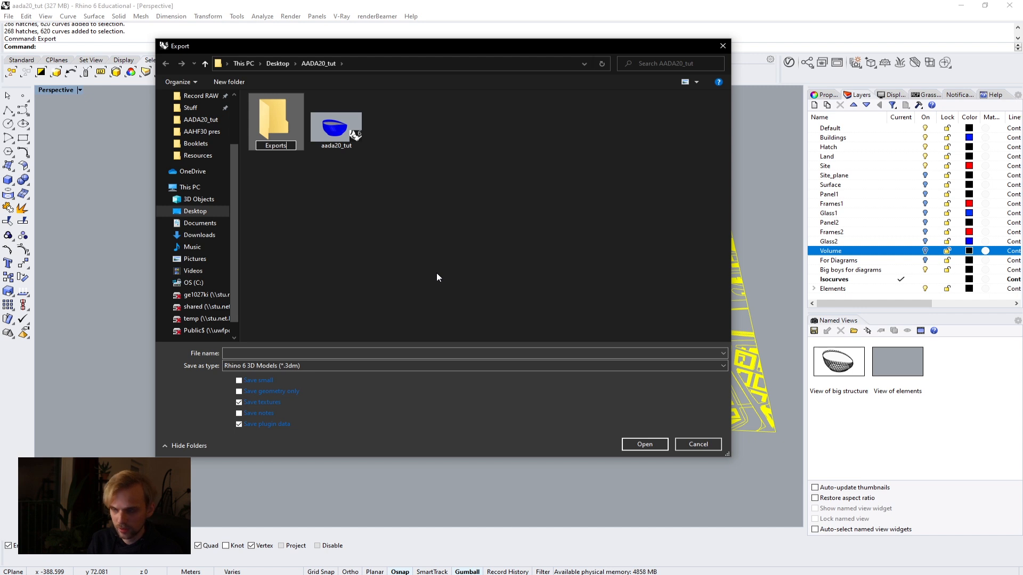
pyautogui.press('Return')
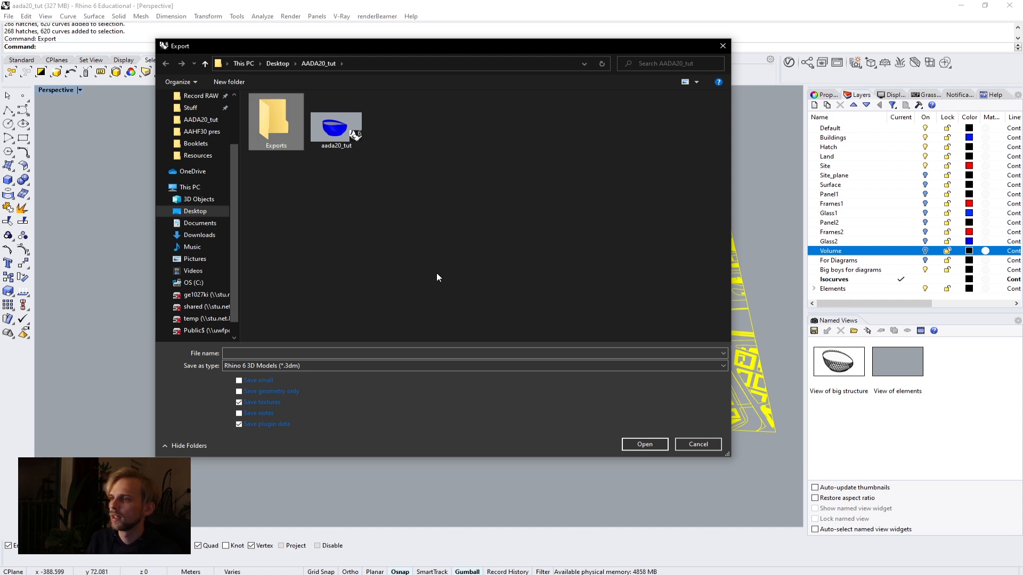
pyautogui.doubleClick(286, 117)
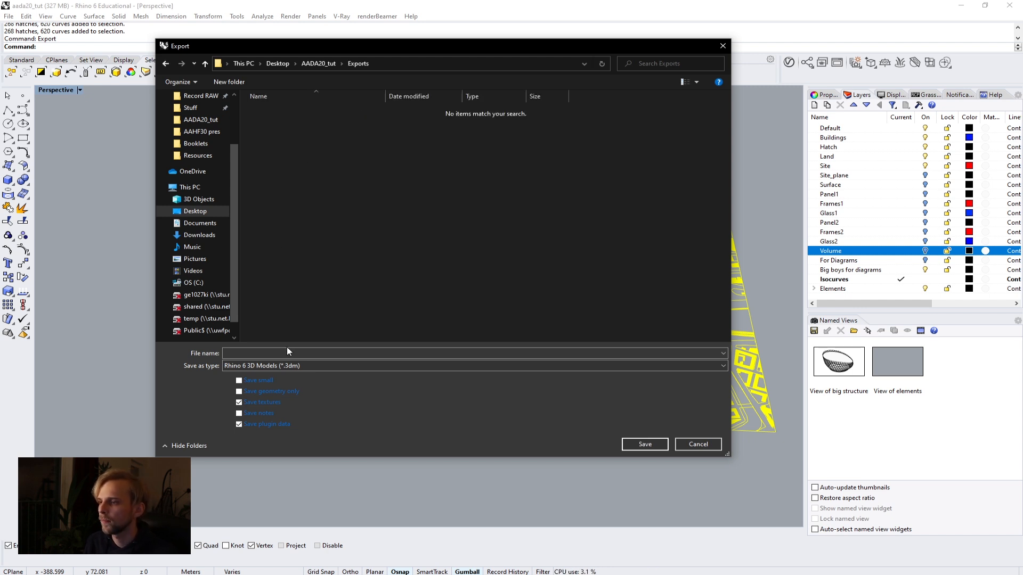
# - Save the site map export as an AutoCAD Drawing (*.dwg) file named Site in the Exports folder
pyautogui.moveTo(542, 48); pyautogui.dragTo(571, 87)
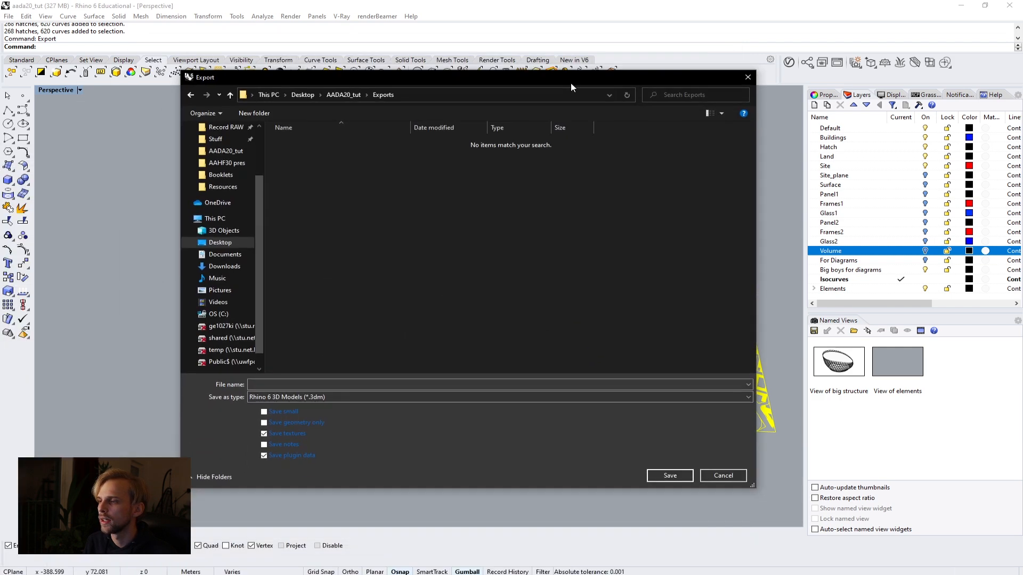
pyautogui.click(345, 394)
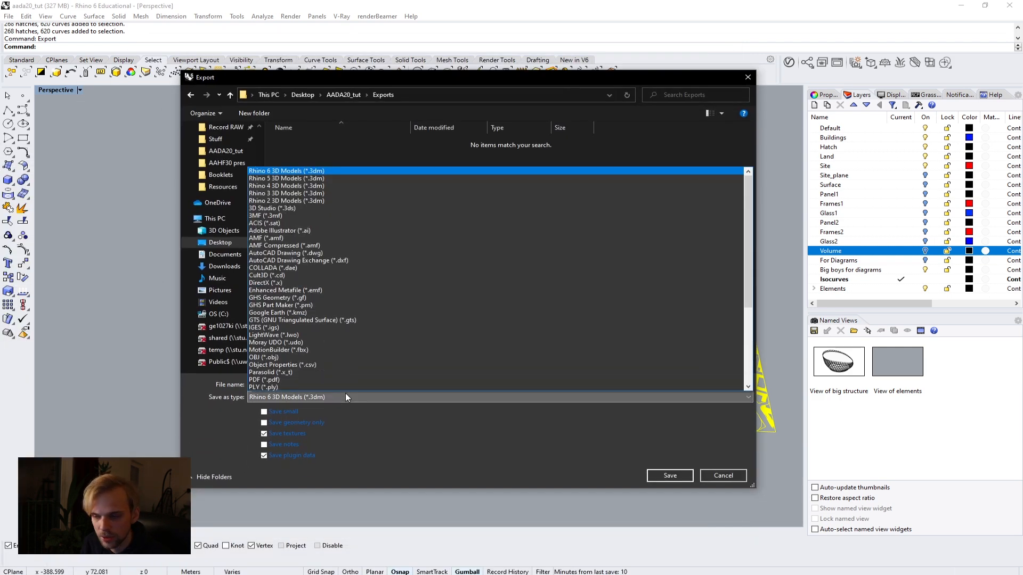
pyautogui.click(313, 254)
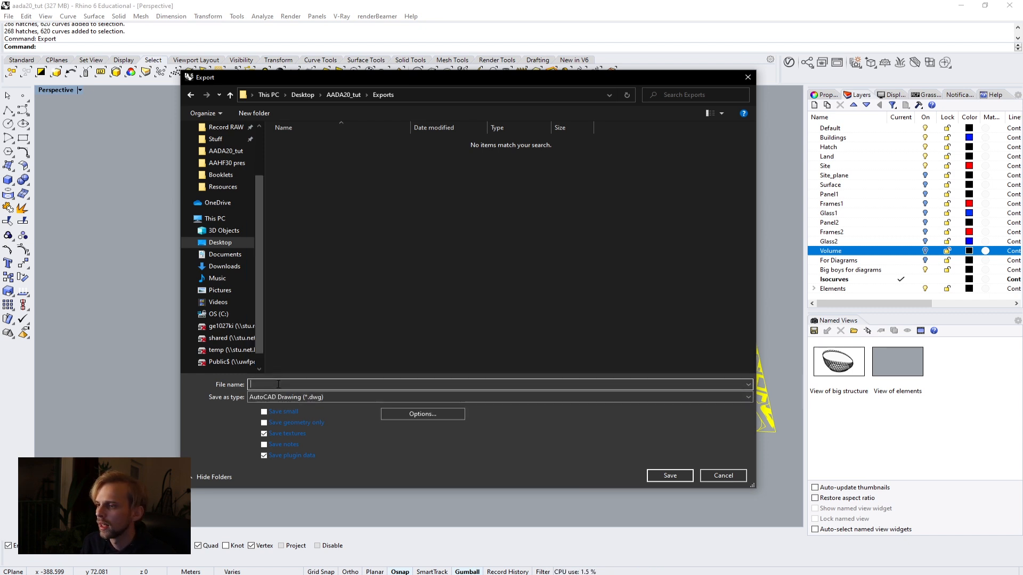
pyautogui.write('Site')
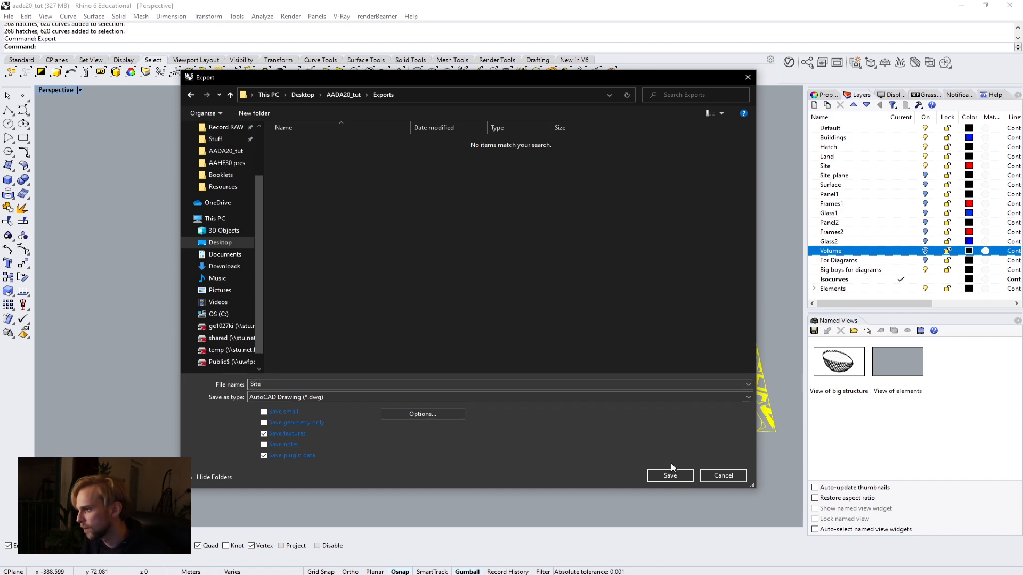
pyautogui.click(670, 477)
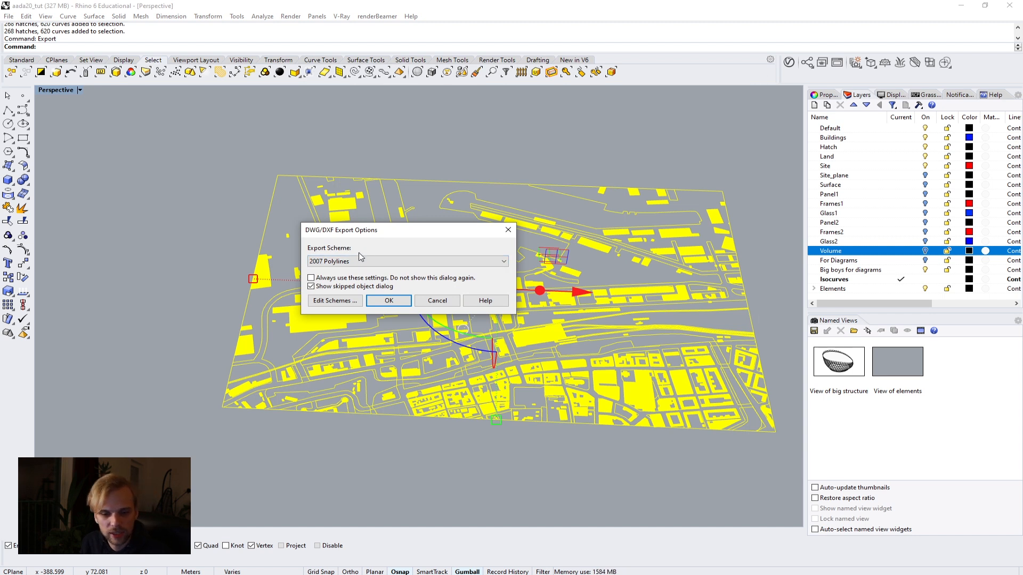
# - Complete the DWG export using the 2007 Polylines scheme and deselect the site map
pyautogui.click(354, 261)
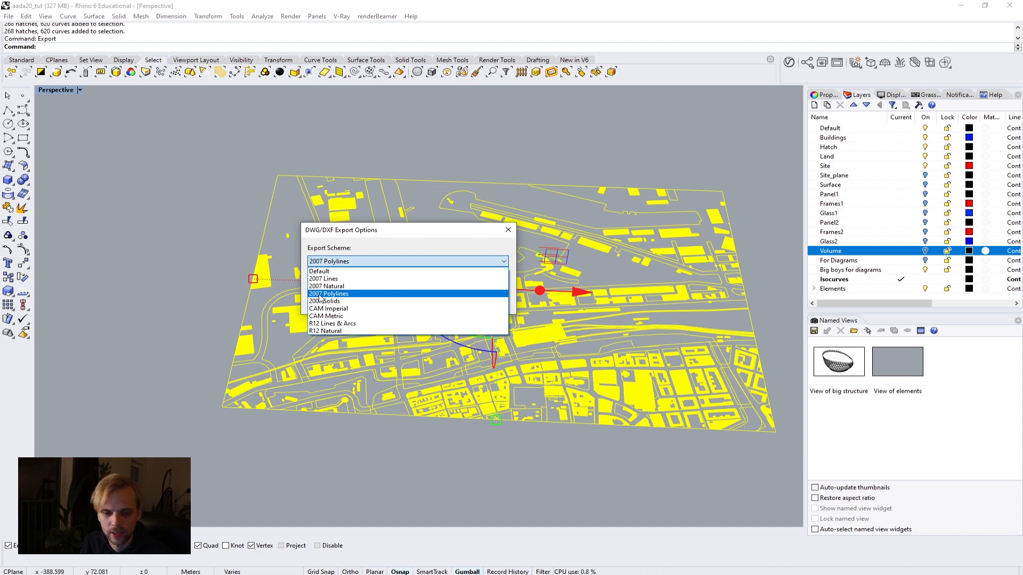
pyautogui.click(319, 295)
pyautogui.click(380, 303)
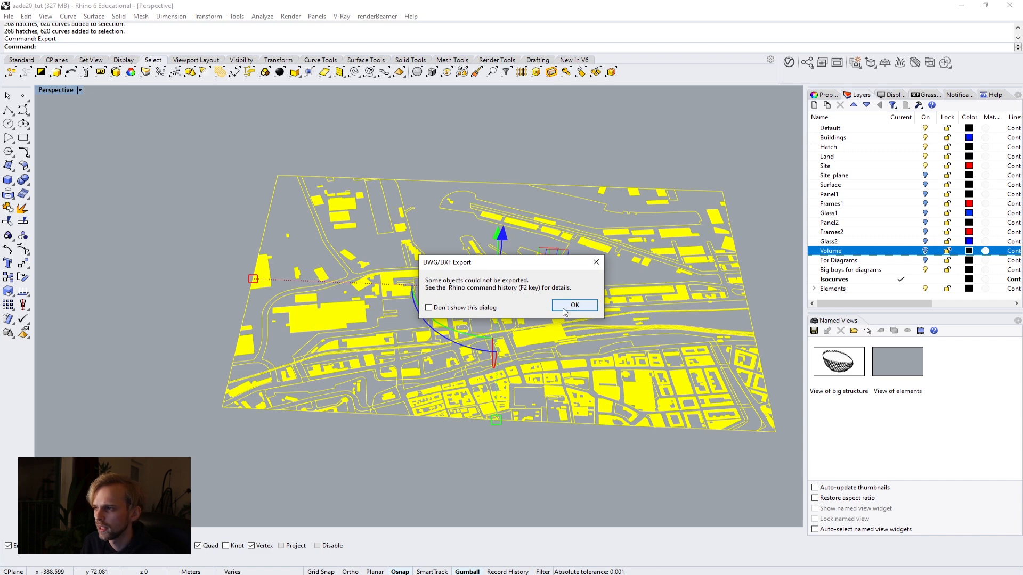
pyautogui.click(565, 312)
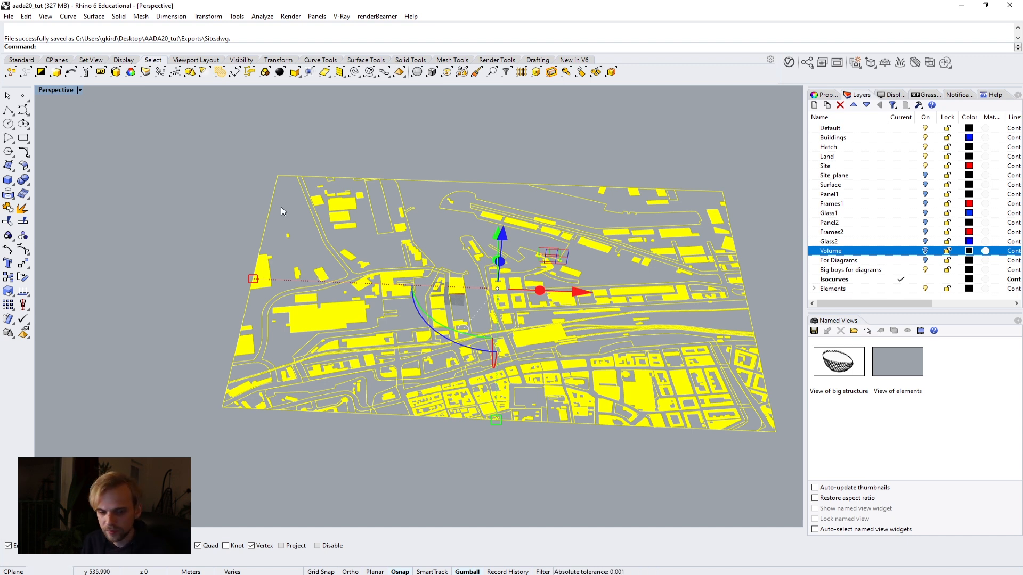
pyautogui.click(255, 153)
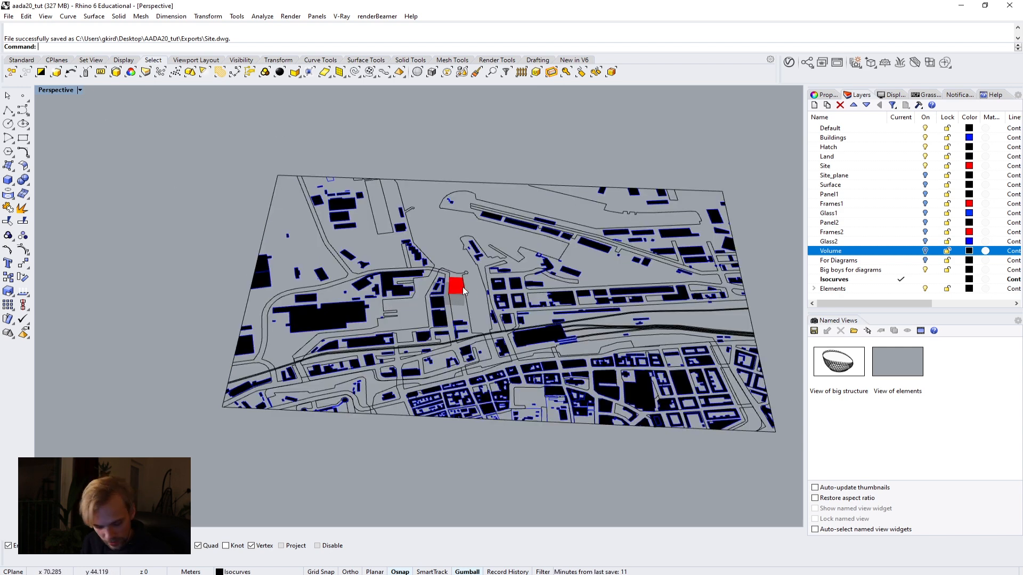
# - Hide the Site, Land, Hatch and Buildings layers
pyautogui.scroll(5, 467, 292)
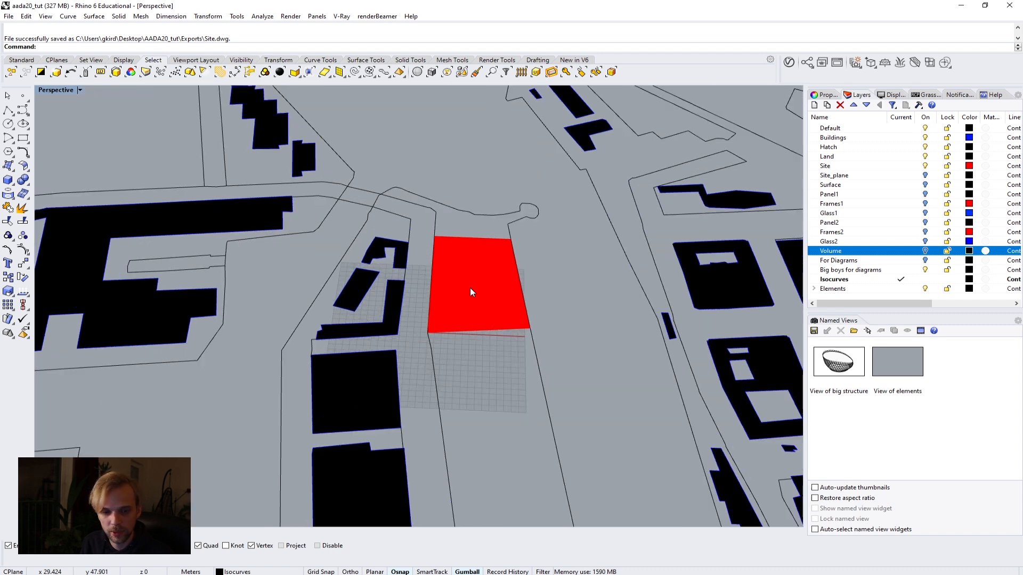
pyautogui.click(925, 164)
pyautogui.click(925, 156)
pyautogui.click(925, 147)
pyautogui.click(925, 137)
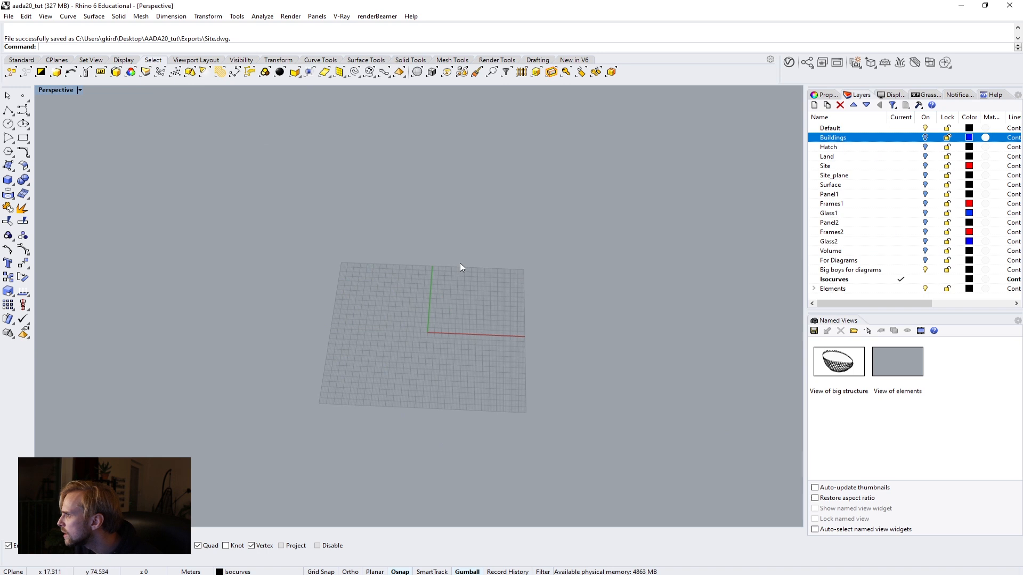
pyautogui.click(925, 166)
pyautogui.click(925, 165)
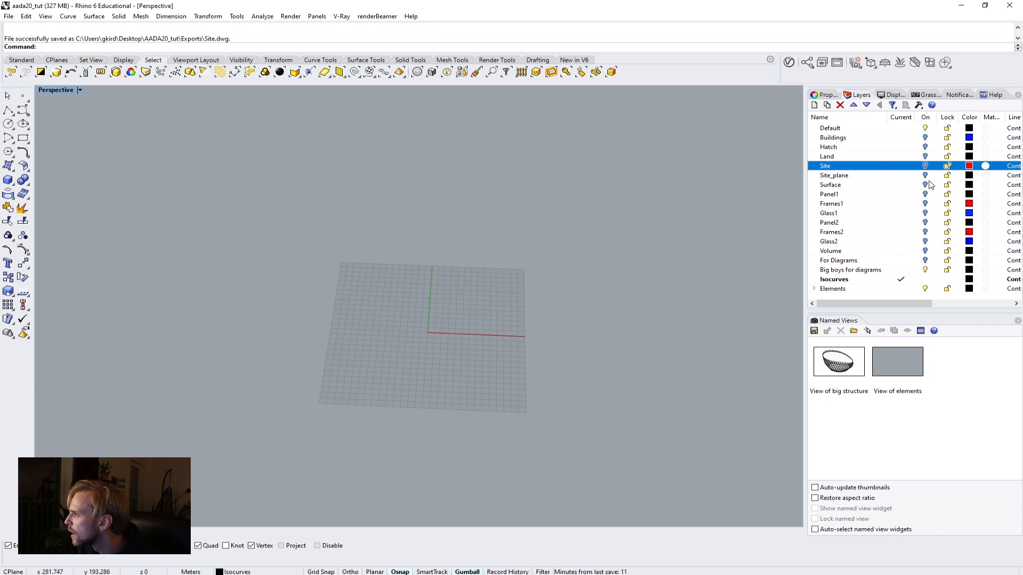
pyautogui.click(924, 166)
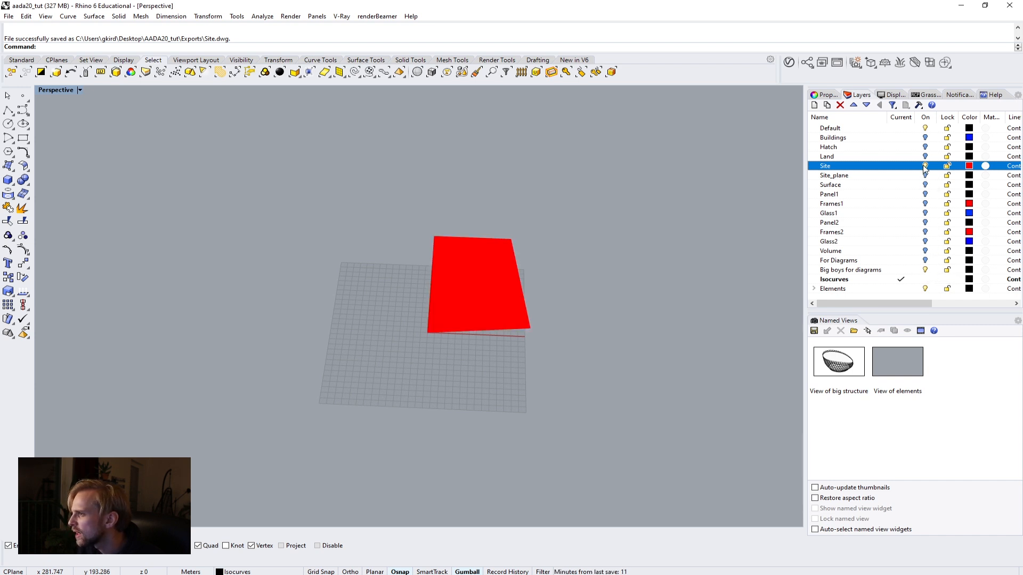
pyautogui.click(925, 166)
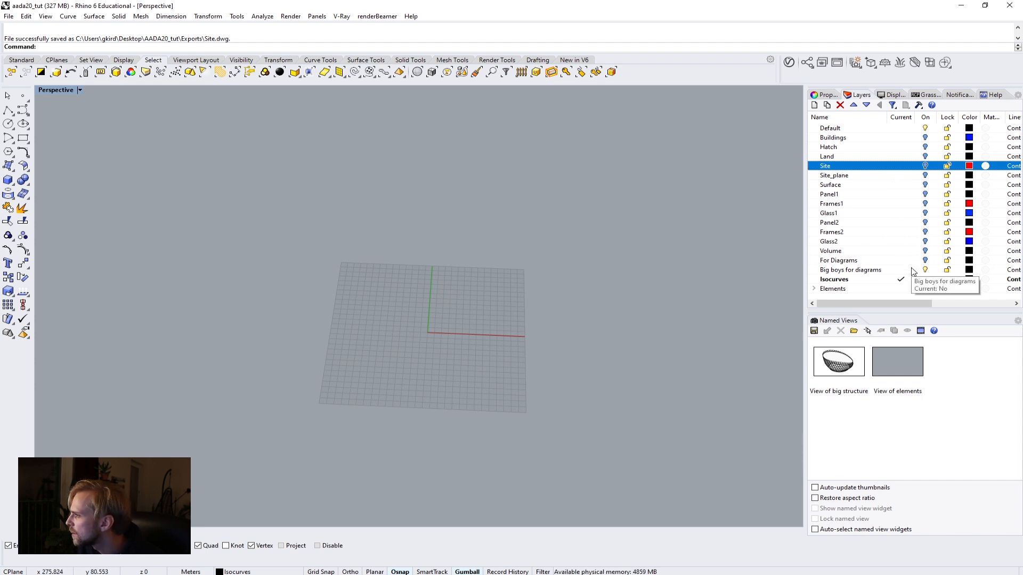
# - Show the Panel2 layer, select all of its panel polysurfaces and start the Export command for them
pyautogui.click(925, 222)
pyautogui.scroll(5, 489, 267)
pyautogui.moveTo(479, 281); pyautogui.dragTo(629, 427, button='right')
pyautogui.moveTo(582, 378); pyautogui.dragTo(245, 152)
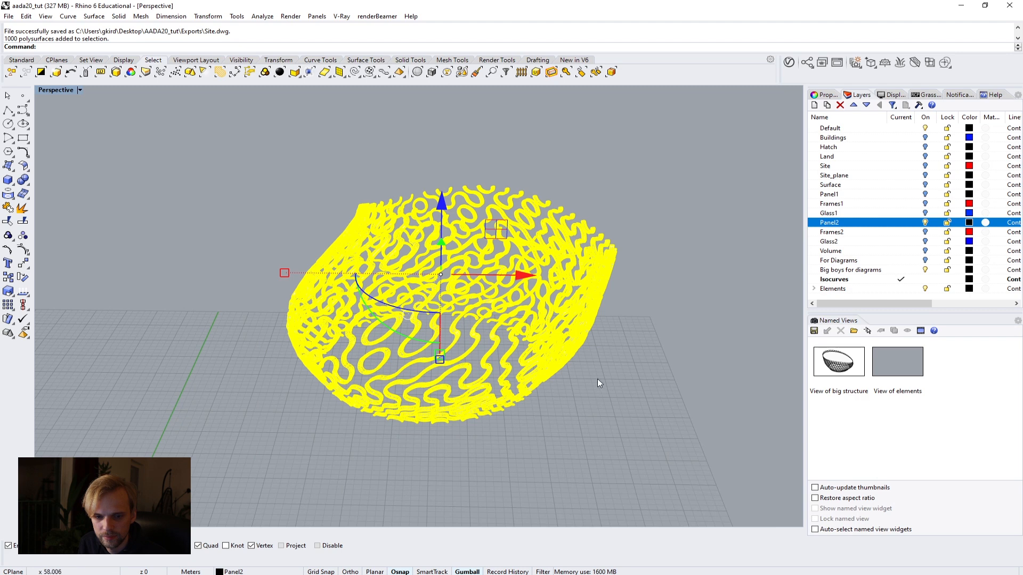
pyautogui.write('Export')
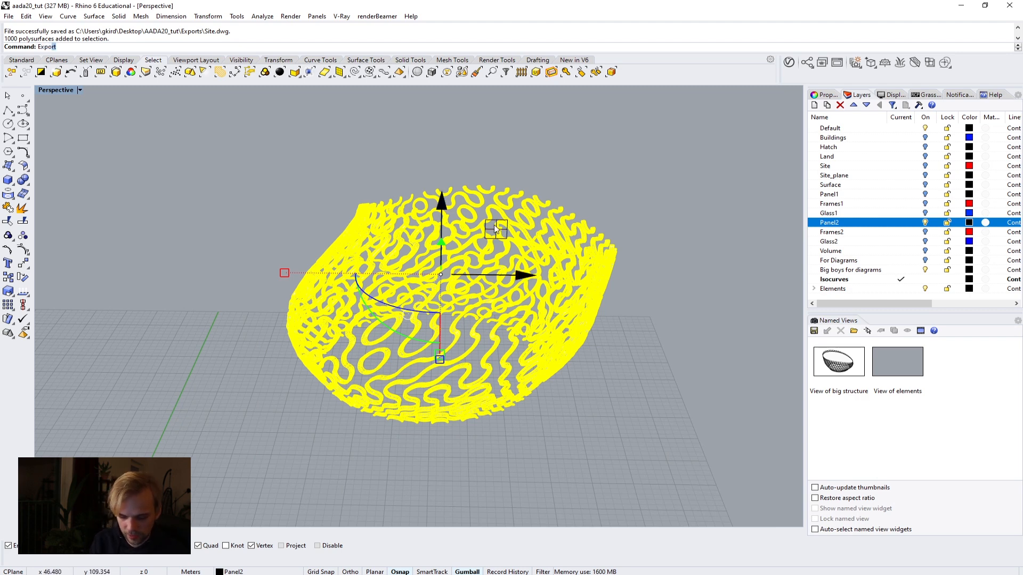
pyautogui.press('Return')
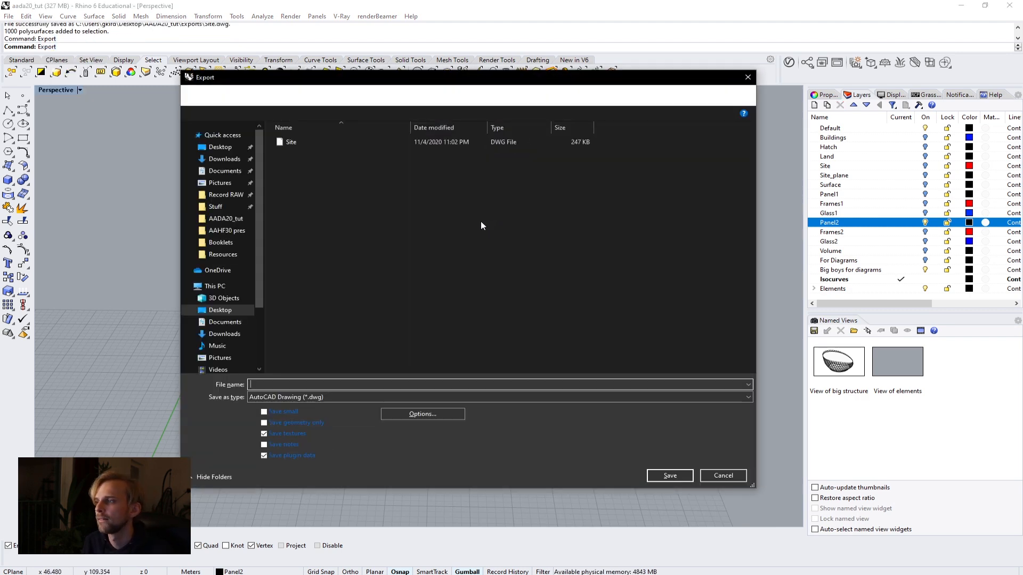
# - Save the panel export as an ACIS (*.sat) file named panels in the Exports folder
pyautogui.moveTo(366, 81)
pyautogui.mouseDown()
pyautogui.moveTo(408, 453)
pyautogui.moveTo(393, 261)
pyautogui.moveTo(348, 77)
pyautogui.mouseUp()
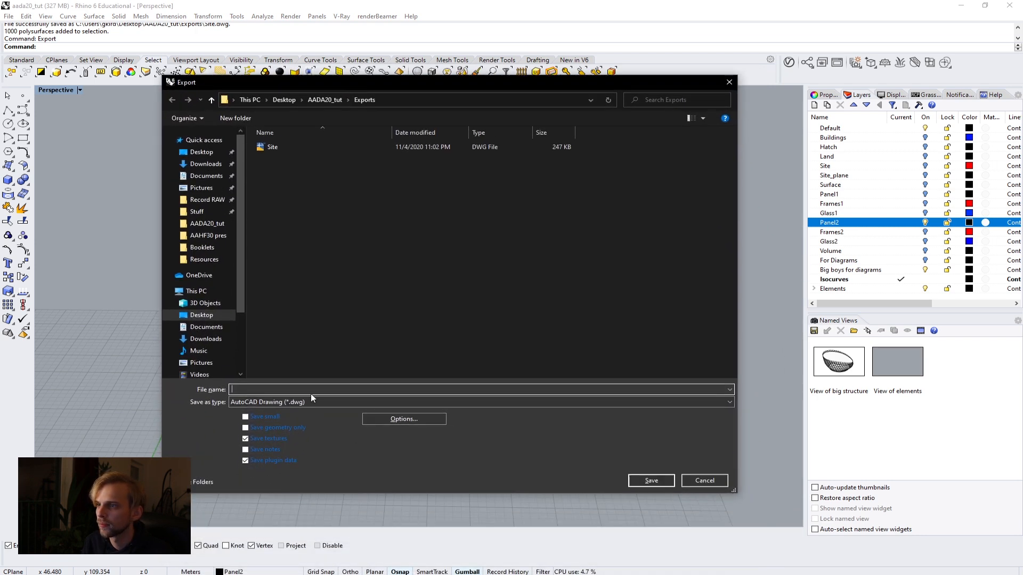
pyautogui.click(305, 401)
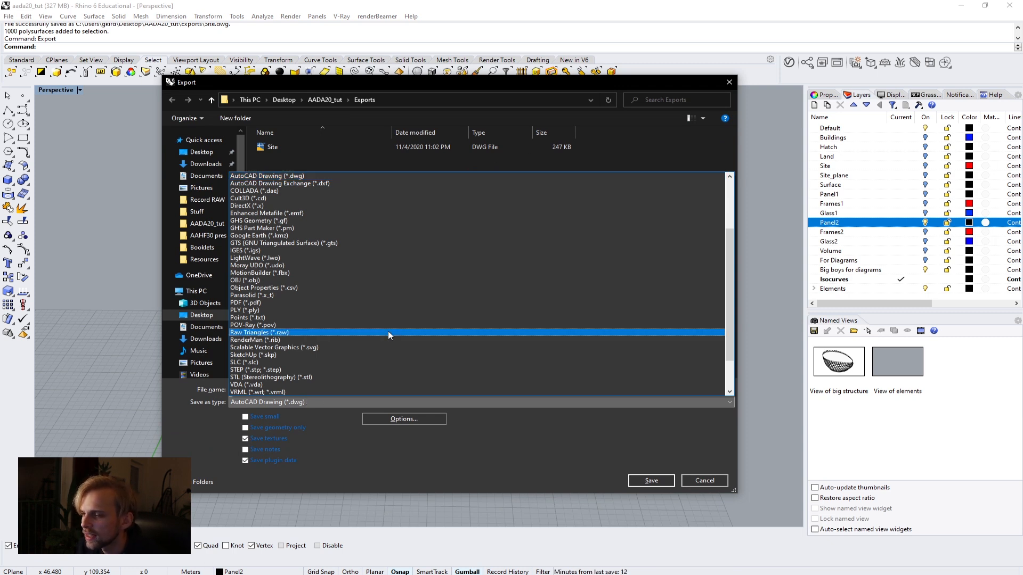
pyautogui.scroll(4, 388, 335)
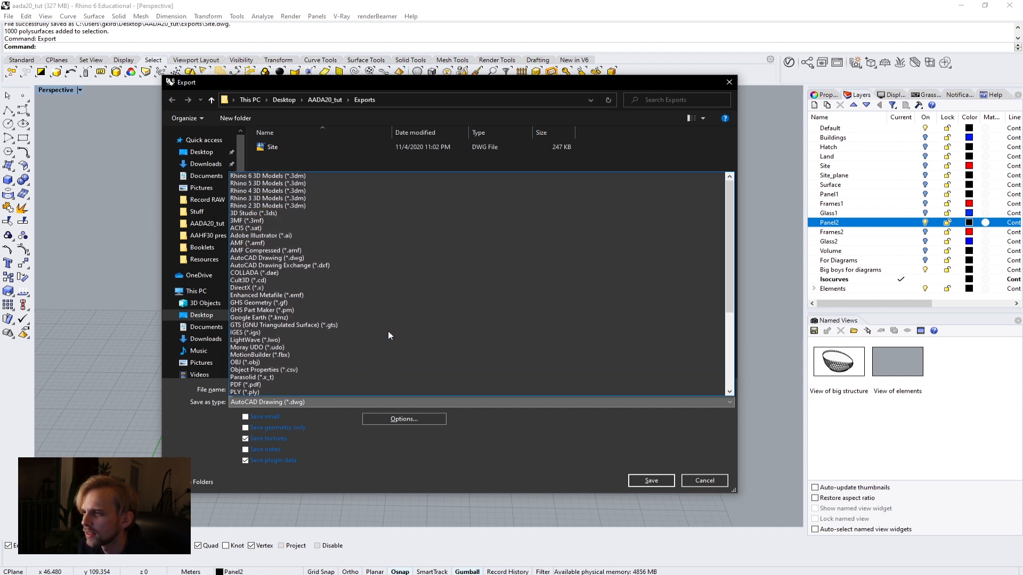
pyautogui.click(255, 229)
pyautogui.click(265, 391)
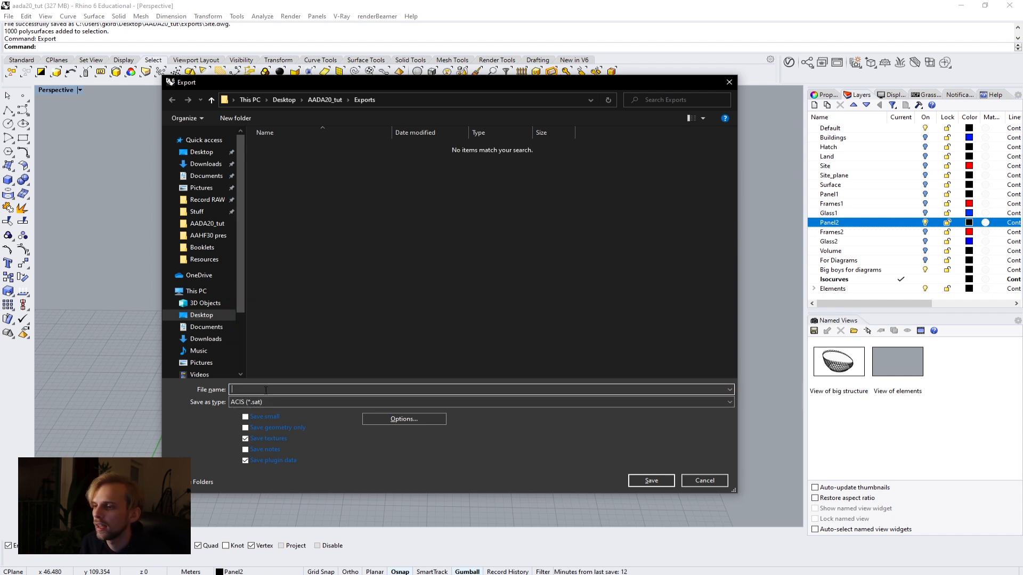
pyautogui.write('panels')
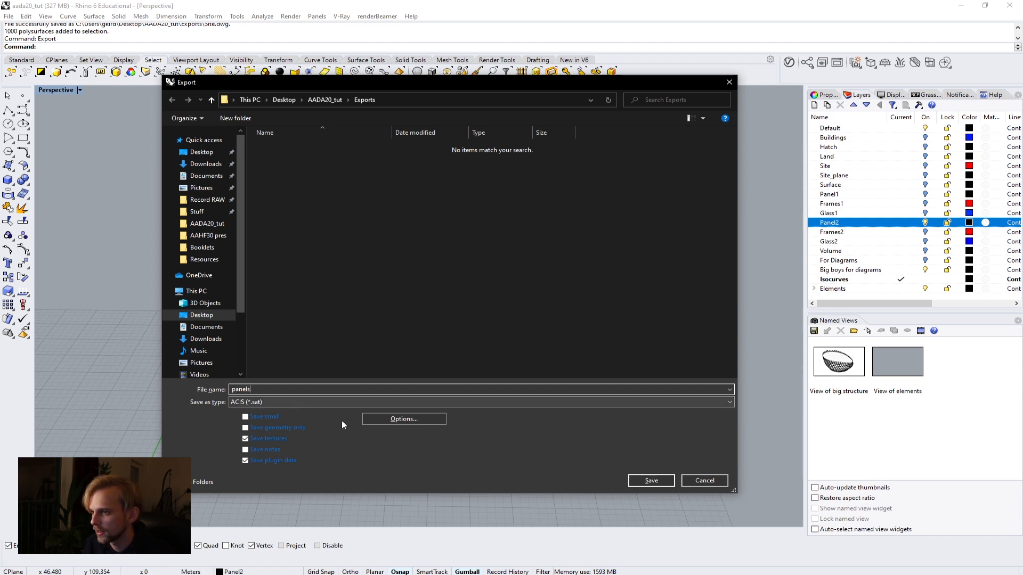
pyautogui.click(651, 480)
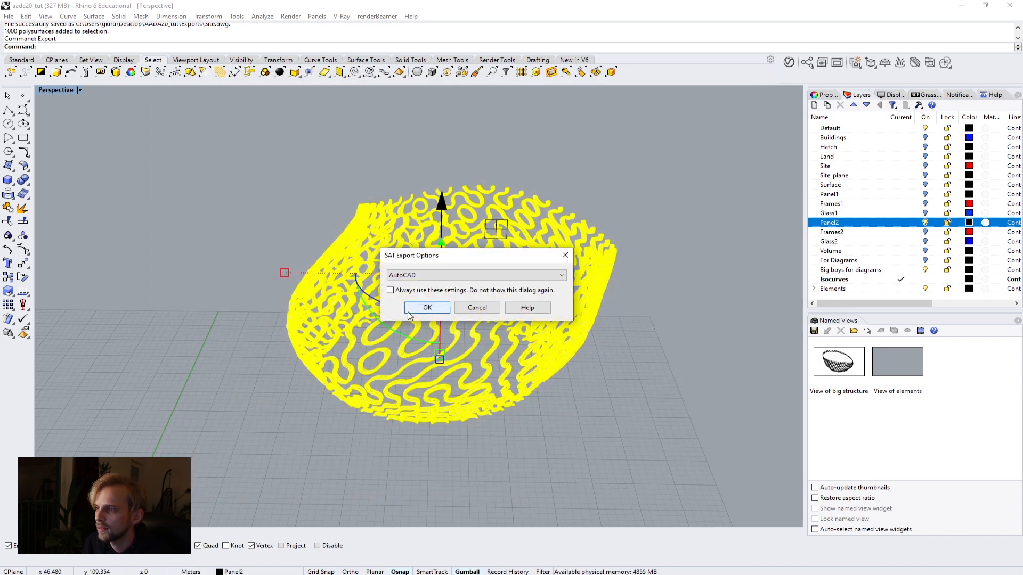
# - Complete the panels export with the AutoCAD SAT option and deselect the panels
pyautogui.click(400, 276)
pyautogui.click(400, 276)
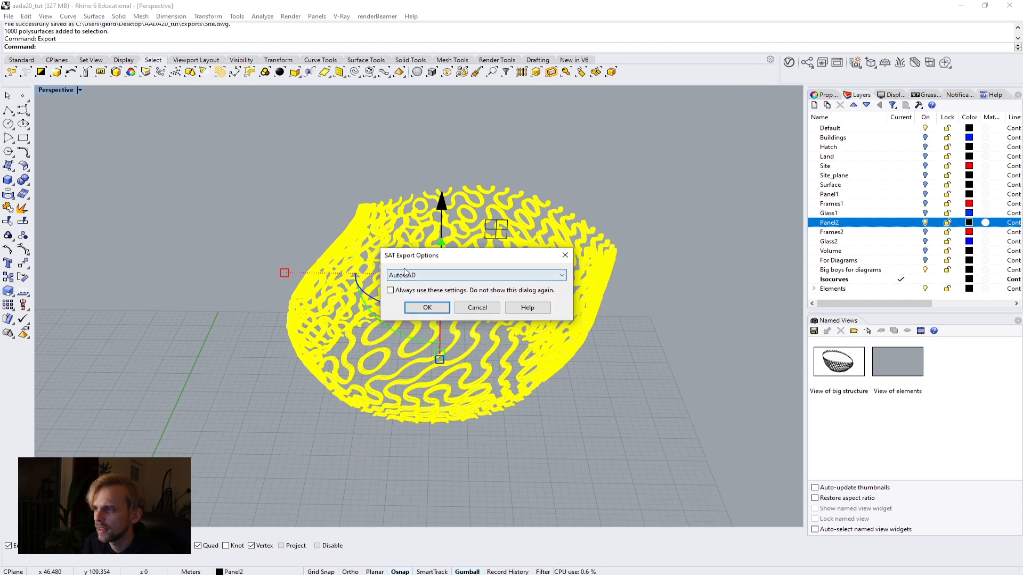
pyautogui.click(405, 276)
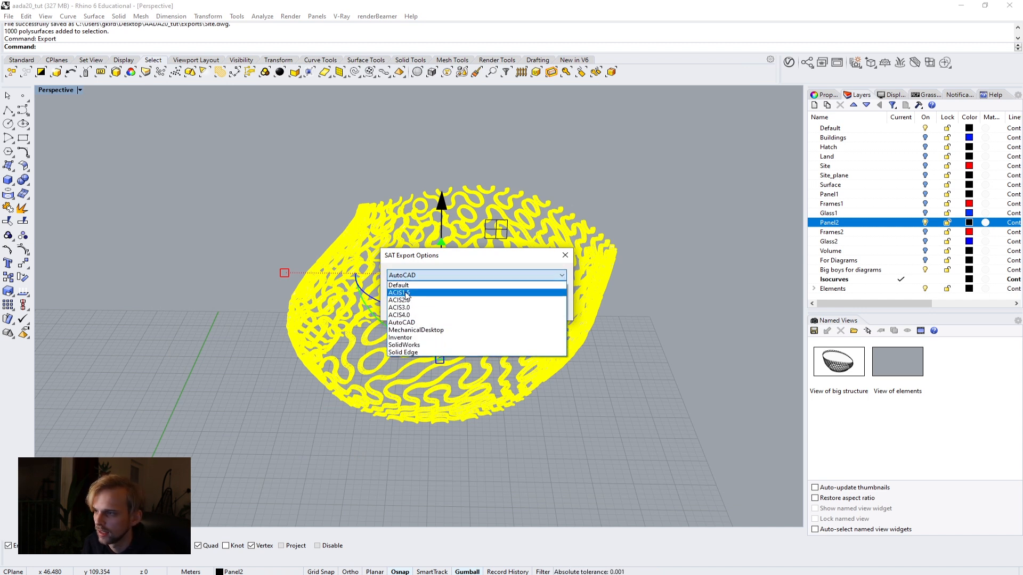
pyautogui.click(407, 323)
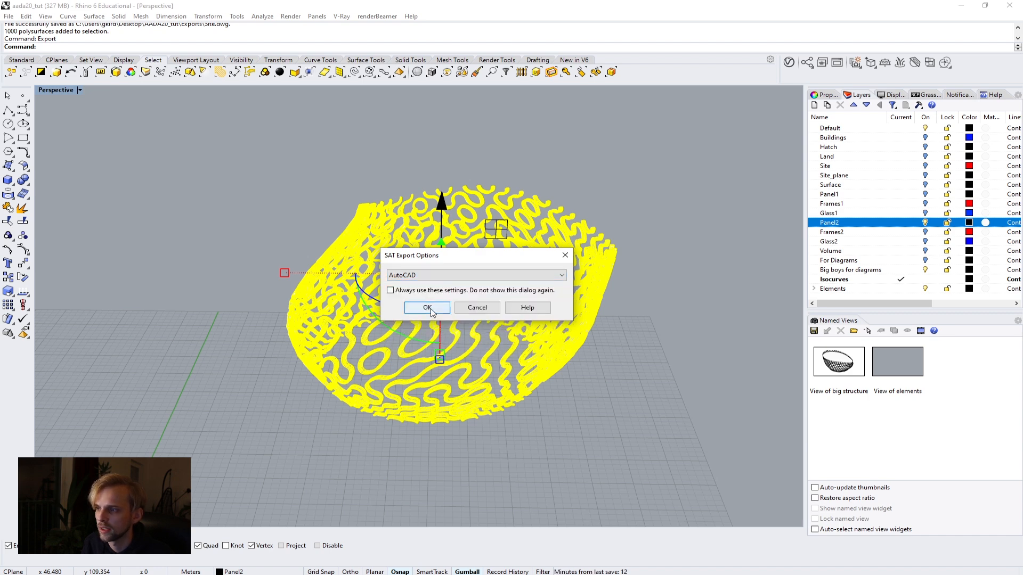
pyautogui.click(428, 309)
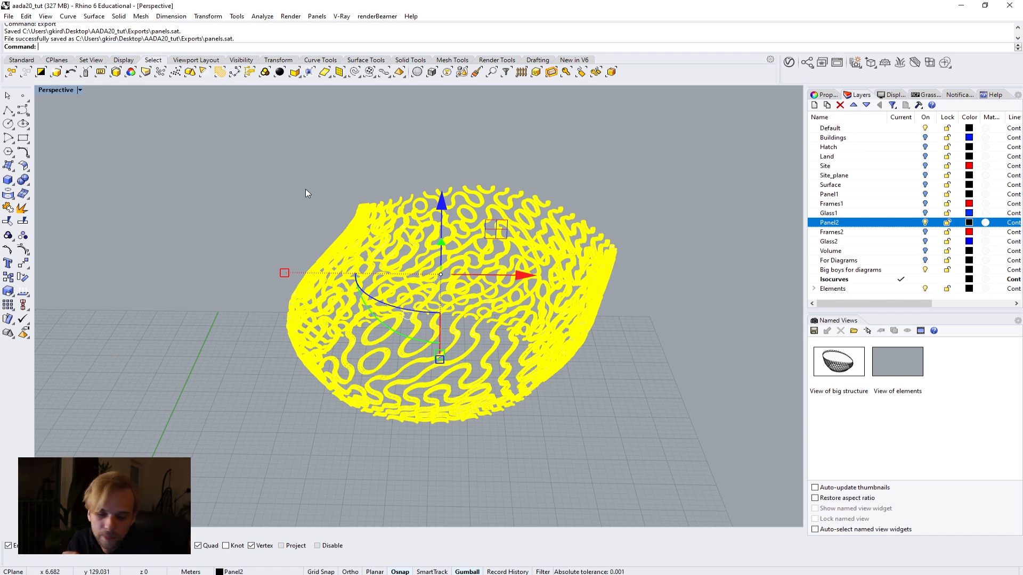
pyautogui.press('Escape')
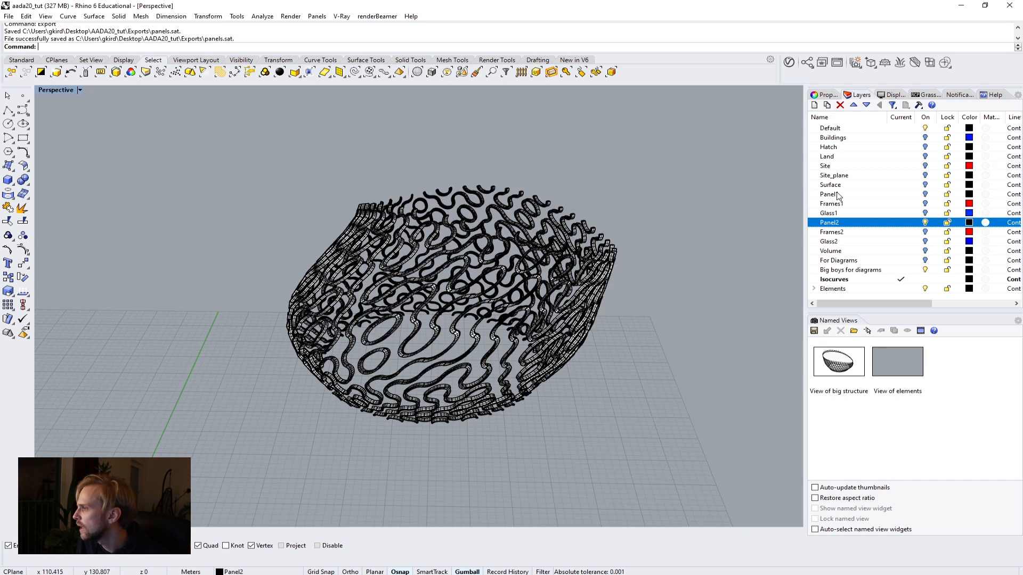
# - Hide Panel2, show Frames2, and select all the frame polysurfaces for a new Export command
pyautogui.click(925, 223)
pyautogui.click(924, 233)
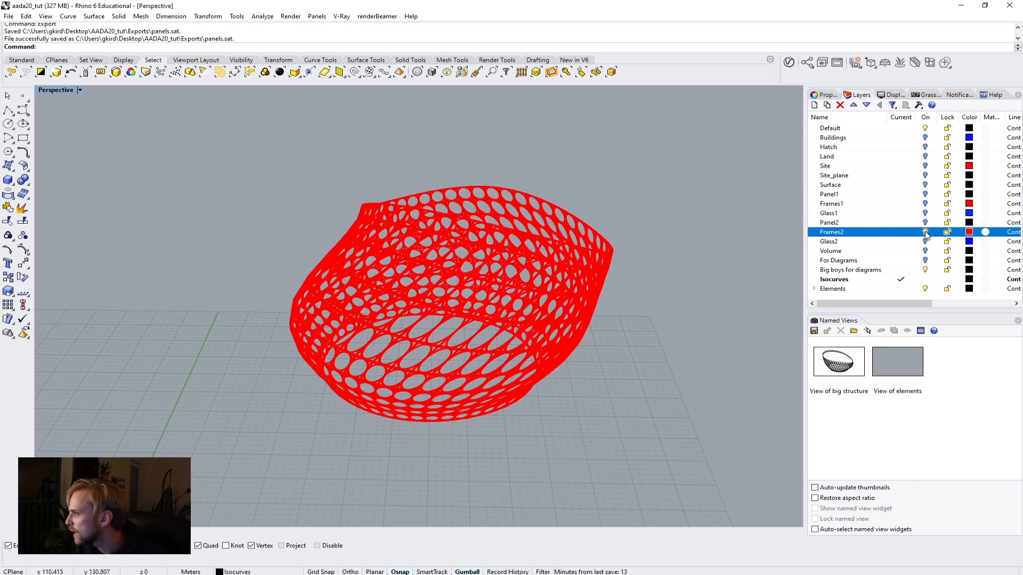
pyautogui.moveTo(677, 445); pyautogui.dragTo(201, 158)
pyautogui.write('Export')
pyautogui.press('Return')
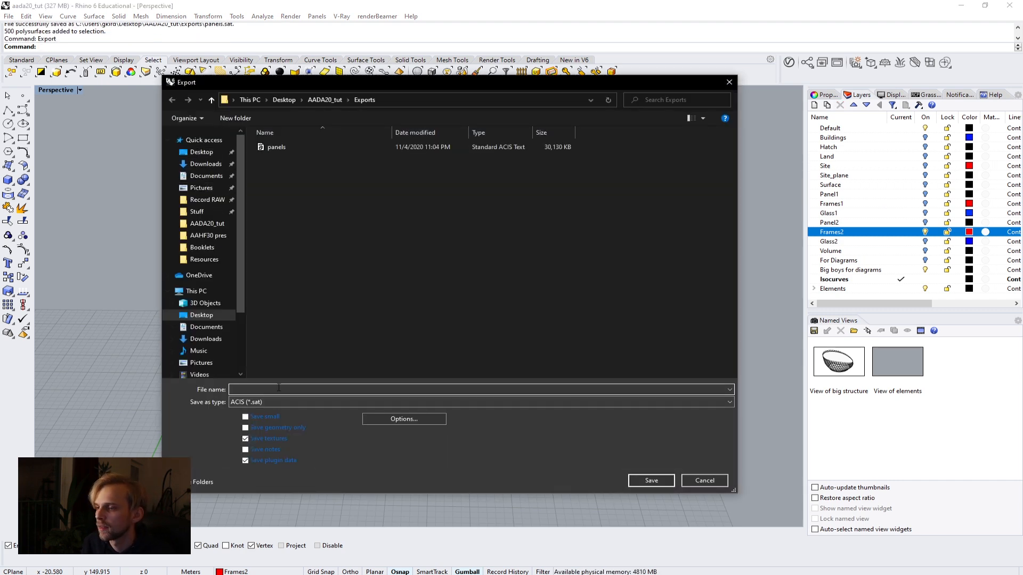
# - Export the selected frames as an ACIS (*.sat) file named frames with the AutoCAD SAT option
pyautogui.write('frames')
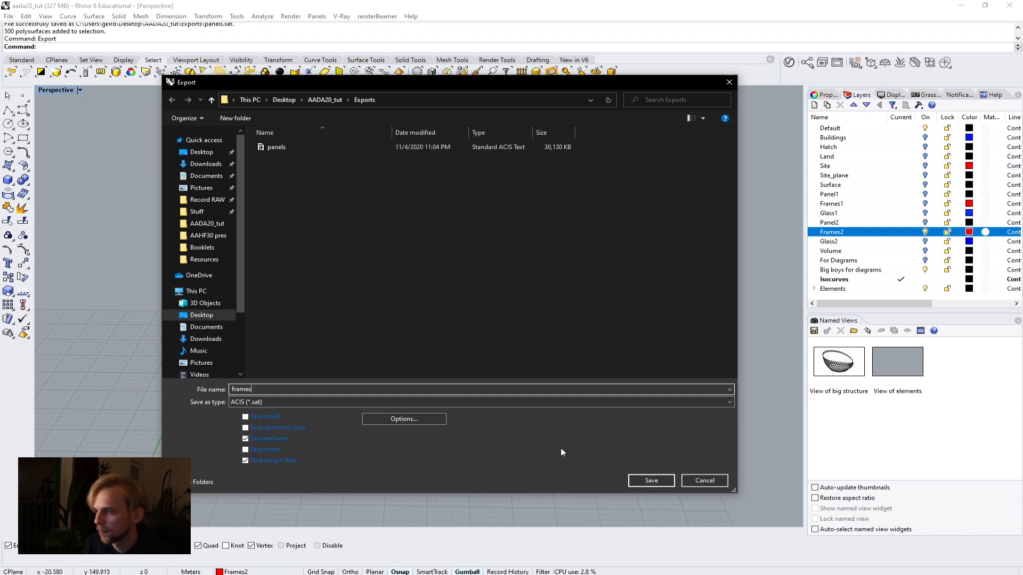
pyautogui.click(642, 480)
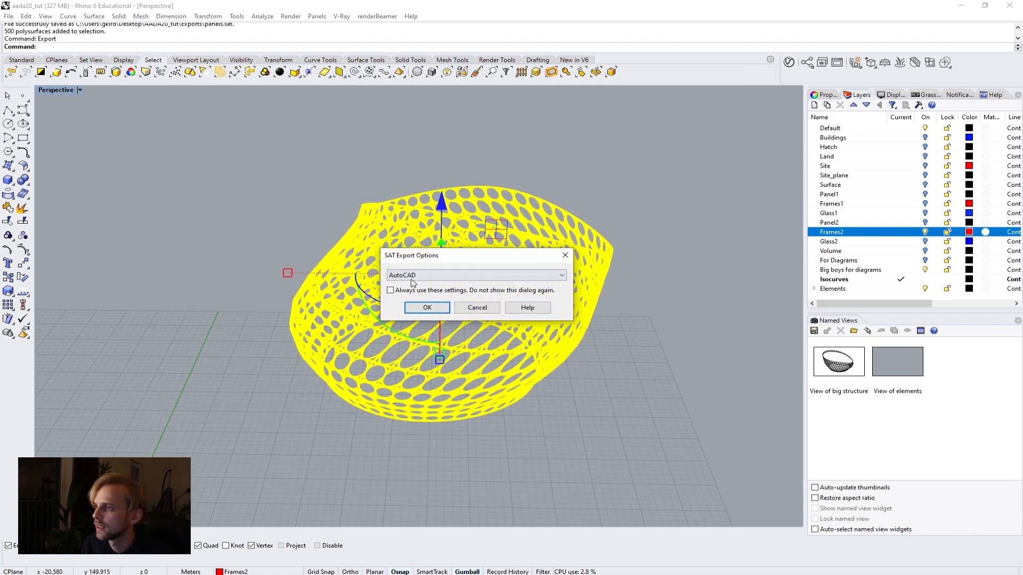
pyautogui.click(428, 314)
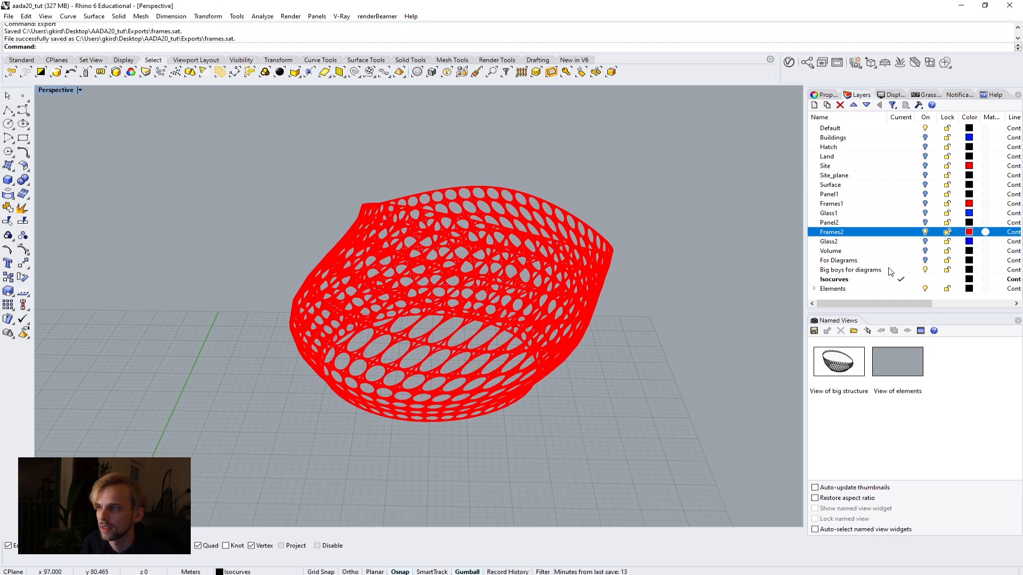
# - Hide Frames2, show Glass2, and select all the glass polysurfaces for a new Export command
pyautogui.click(925, 232)
pyautogui.click(925, 242)
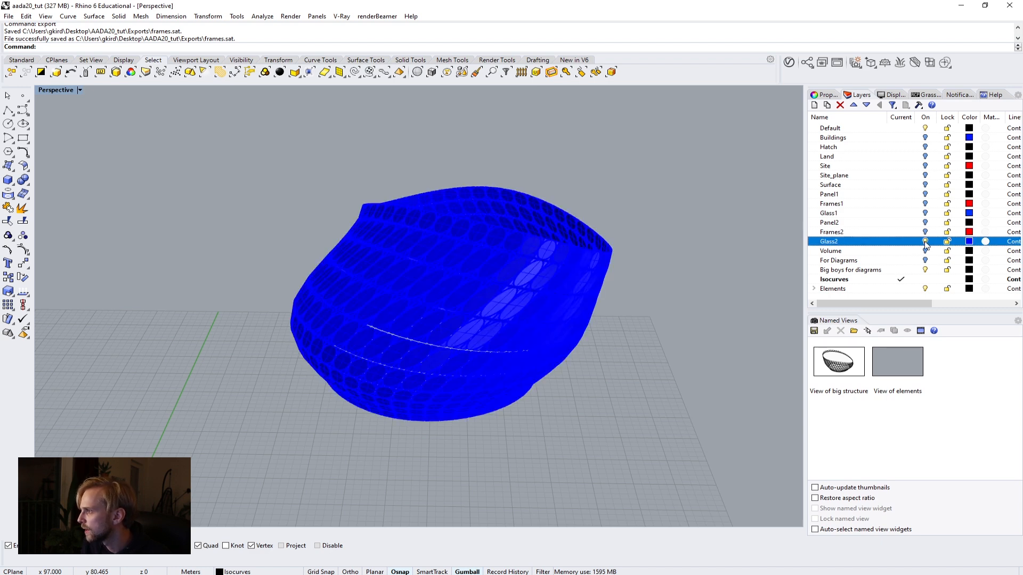
pyautogui.hotkey('ctrl', 'a')
pyautogui.press('Up')
pyautogui.press('Return')
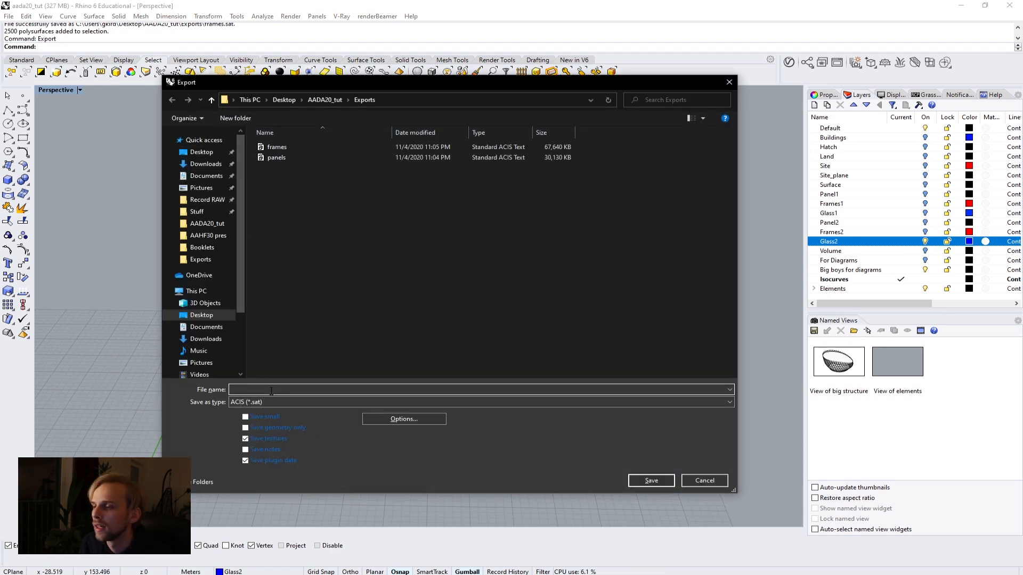
# - Export the selected glass as an ACIS (*.sat) file named glass with the AutoCAD SAT option, and deselect it
pyautogui.write('glass')
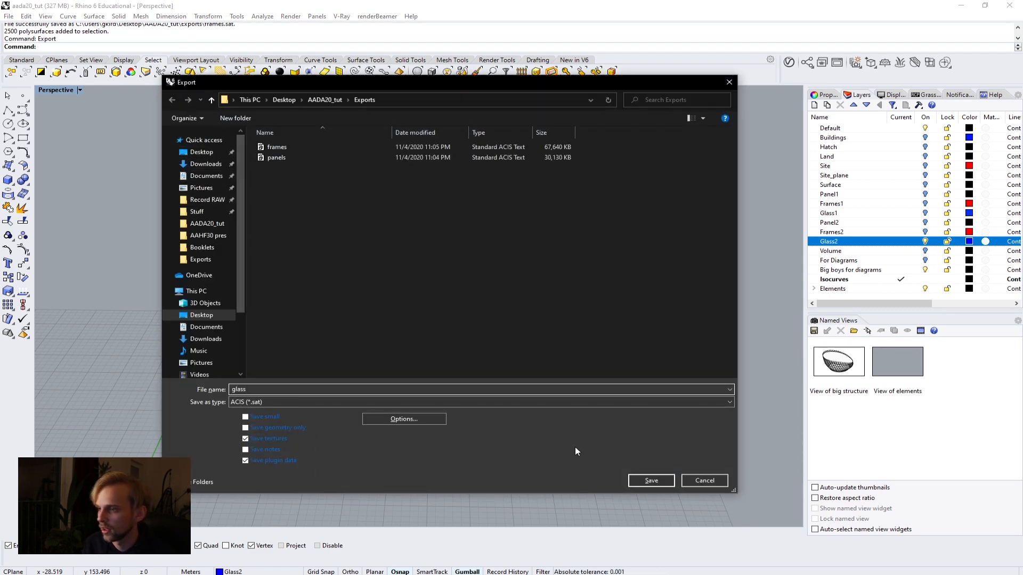
pyautogui.click(644, 480)
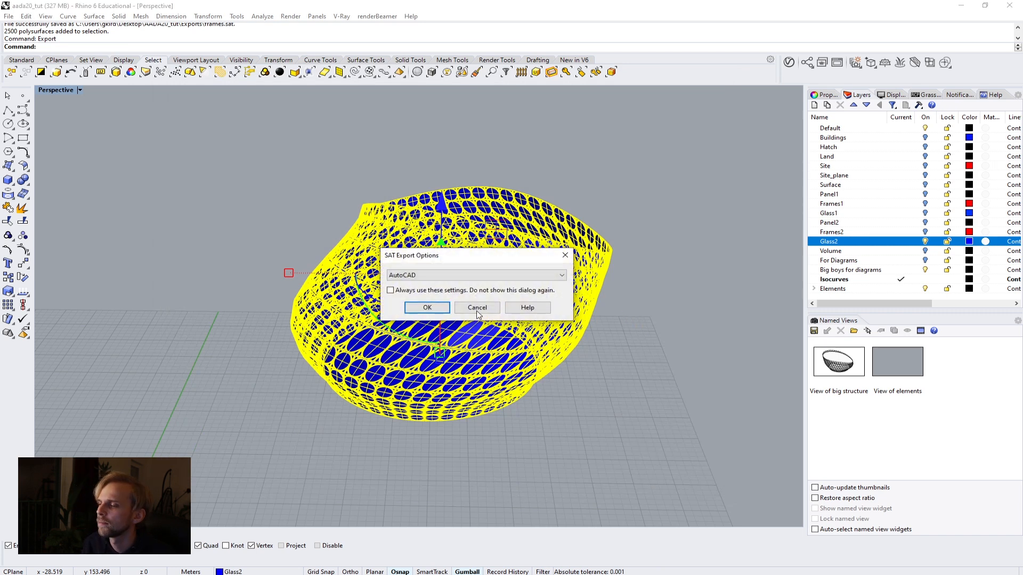
pyautogui.click(427, 308)
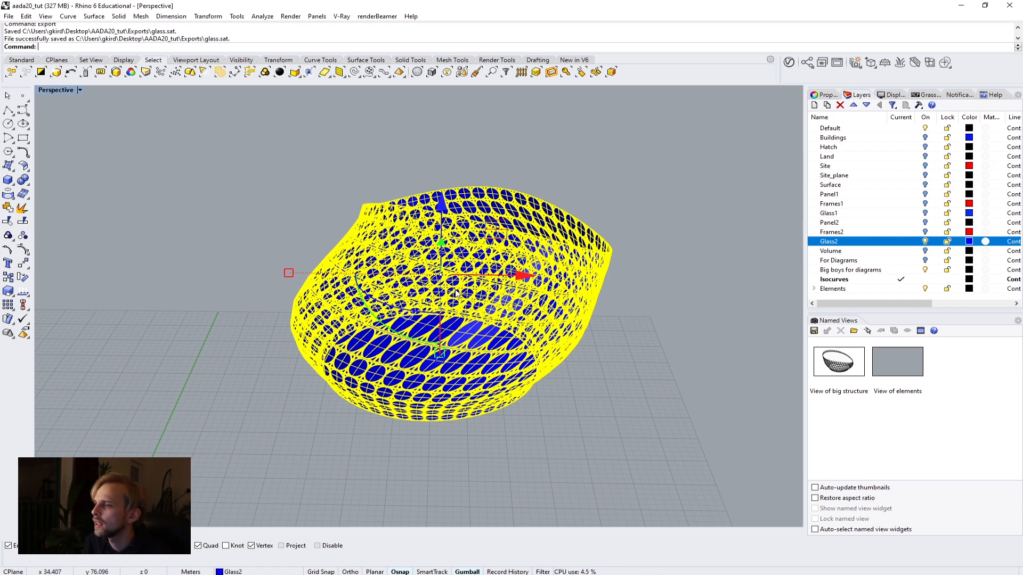
pyautogui.click(586, 416)
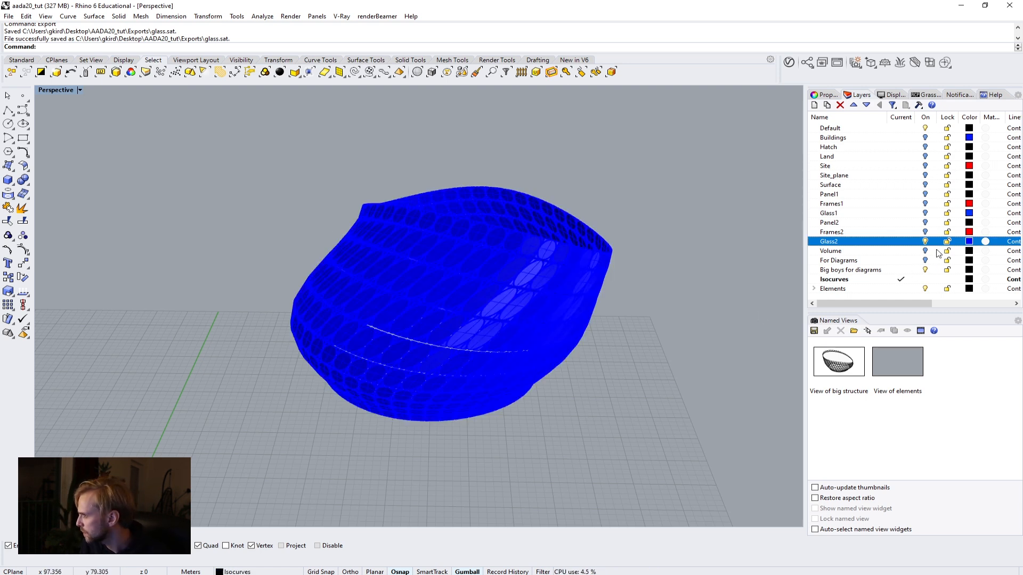
# - Hide the Glass2 layer and show the Volume layer
pyautogui.click(925, 241)
pyautogui.click(925, 251)
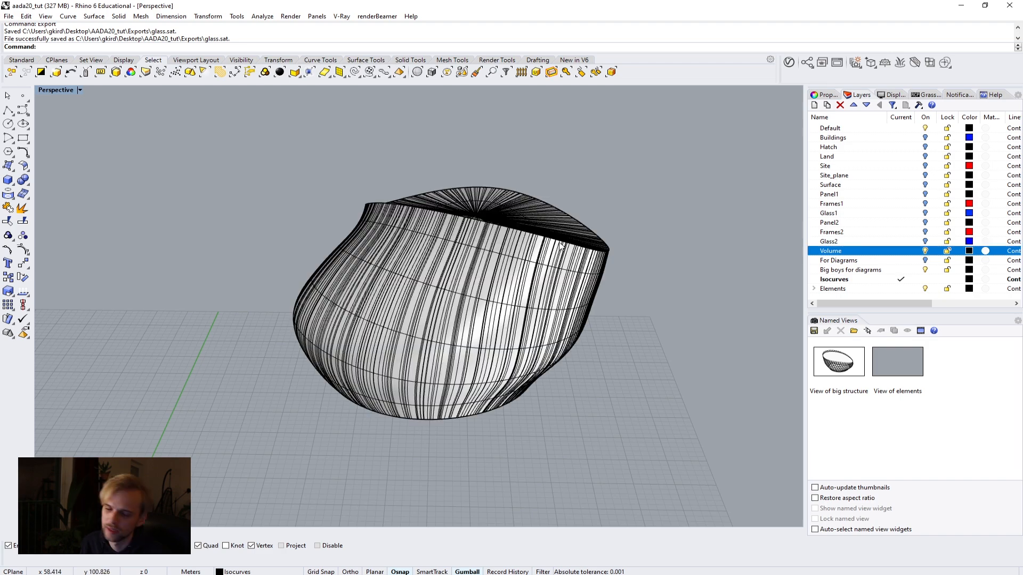
pyautogui.moveTo(560, 246); pyautogui.dragTo(484, 251, button='right')
pyautogui.moveTo(402, 261); pyautogui.dragTo(453, 250, button='right')
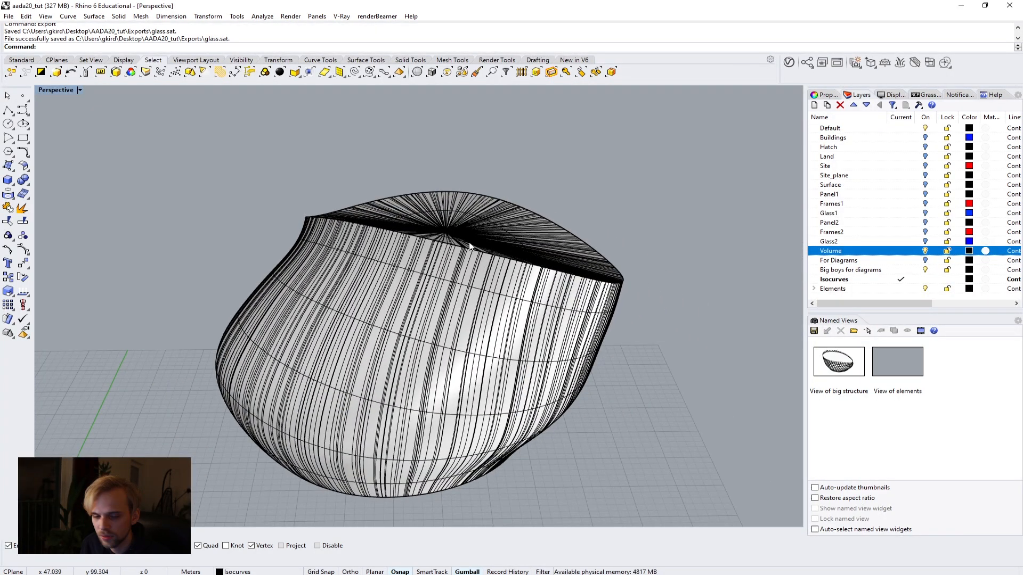
pyautogui.scroll(-2, 463, 251)
# - Zoom to the bowl volume and examine its pinched top surface and side walls from several angles
pyautogui.click(453, 243)
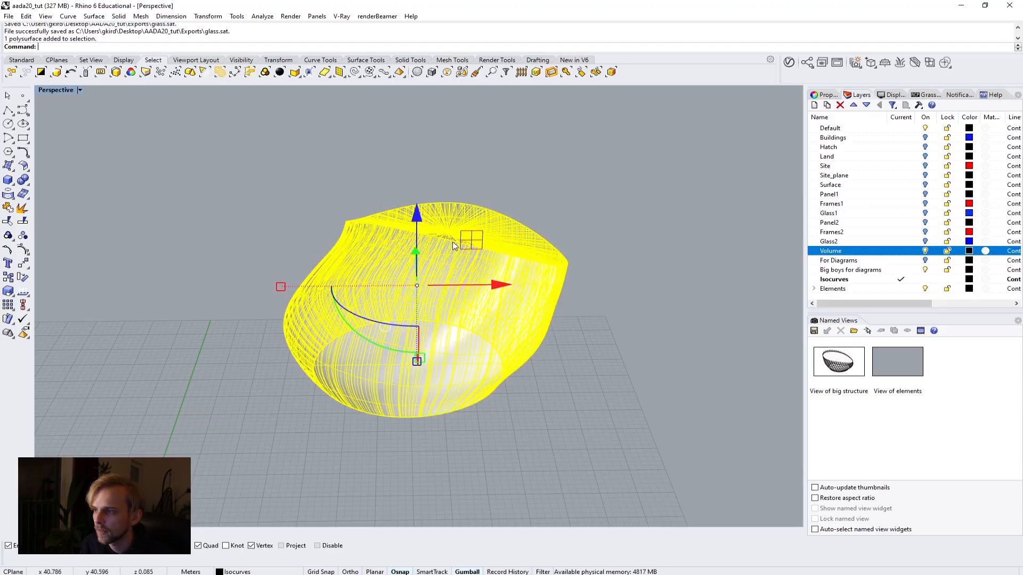
pyautogui.write('zs')
pyautogui.press('Return')
pyautogui.moveTo(365, 215); pyautogui.dragTo(263, 209, button='right')
pyautogui.press('Escape')
pyautogui.moveTo(487, 238); pyautogui.dragTo(314, 201, button='right')
pyautogui.scroll(3, 472, 246)
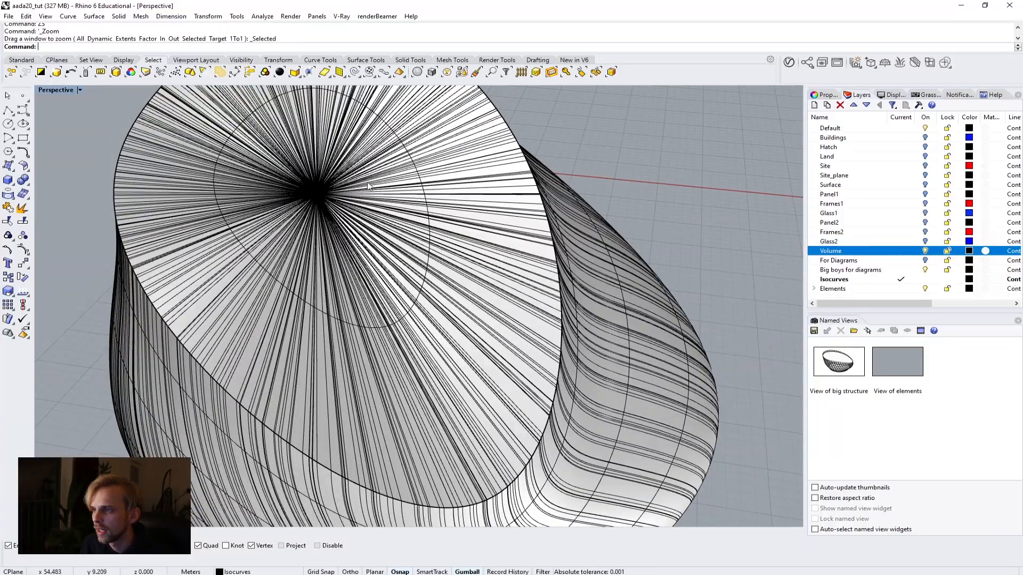
pyautogui.moveTo(286, 239); pyautogui.dragTo(461, 277, button='right')
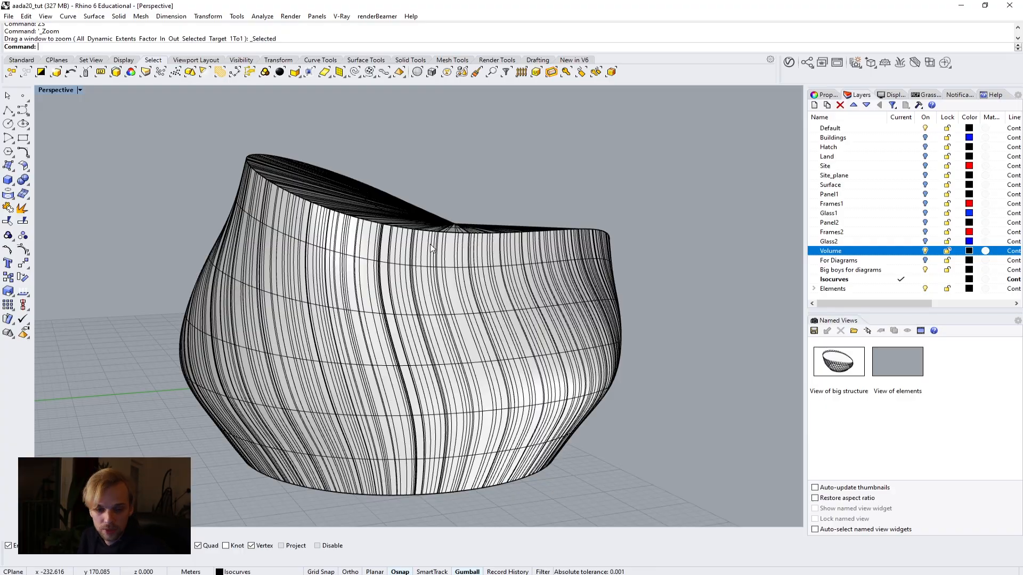
pyautogui.moveTo(431, 249); pyautogui.dragTo(359, 210, button='right')
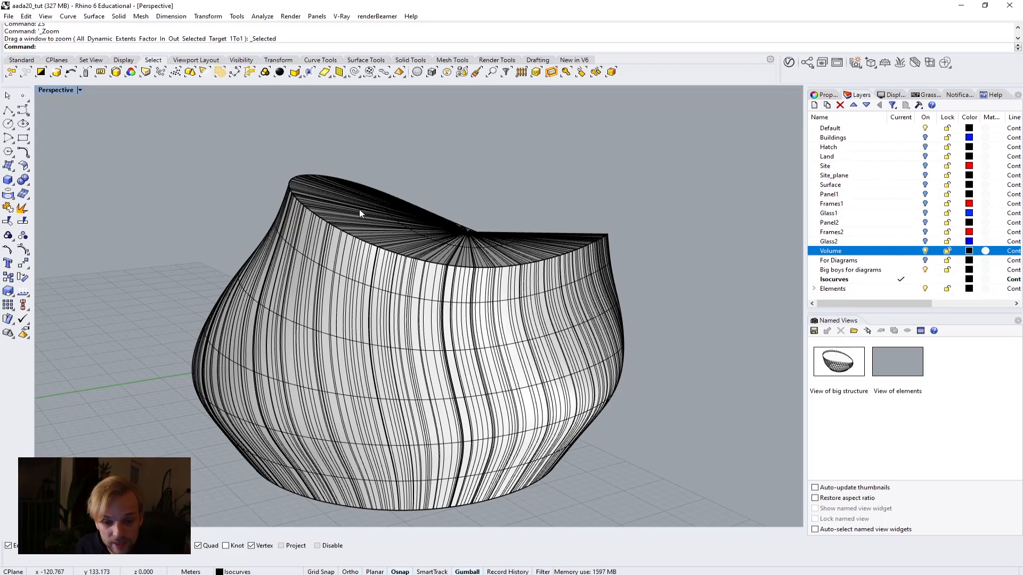
pyautogui.moveTo(433, 195); pyautogui.dragTo(348, 210, button='right')
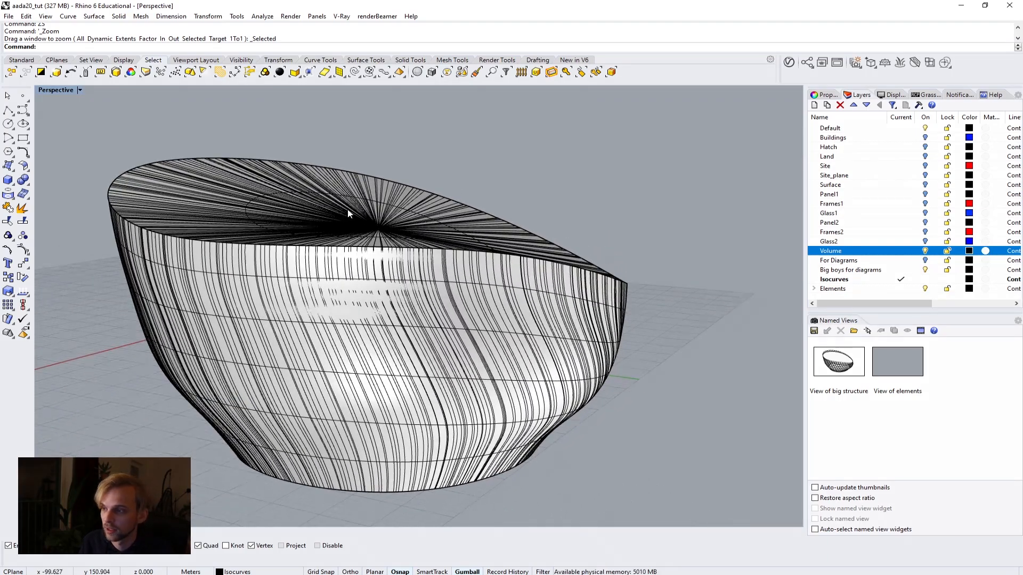
pyautogui.moveTo(289, 257); pyautogui.dragTo(404, 266, button='right')
pyautogui.scroll(-5, 404, 269)
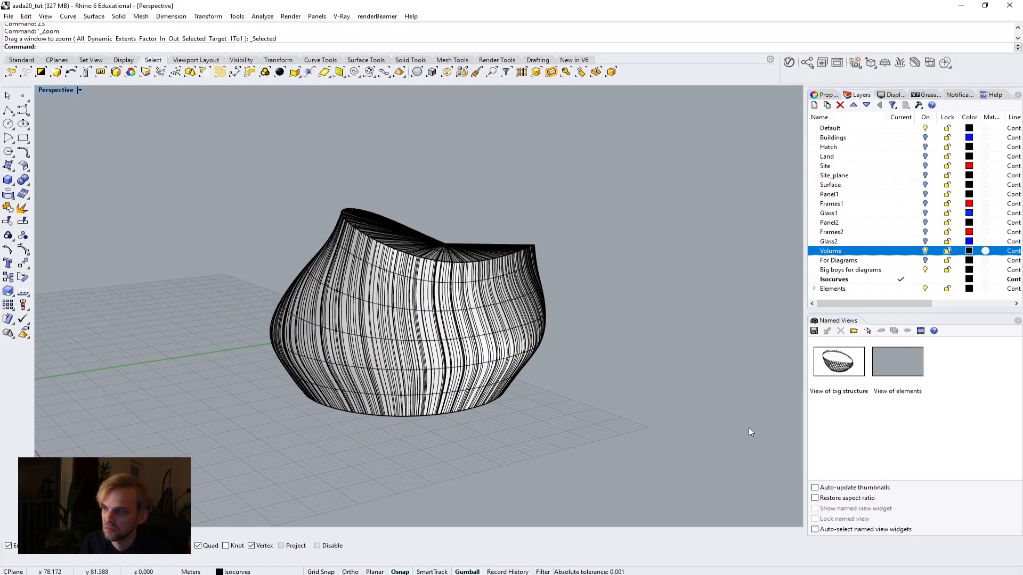
pyautogui.moveTo(725, 422); pyautogui.dragTo(724, 401, button='right')
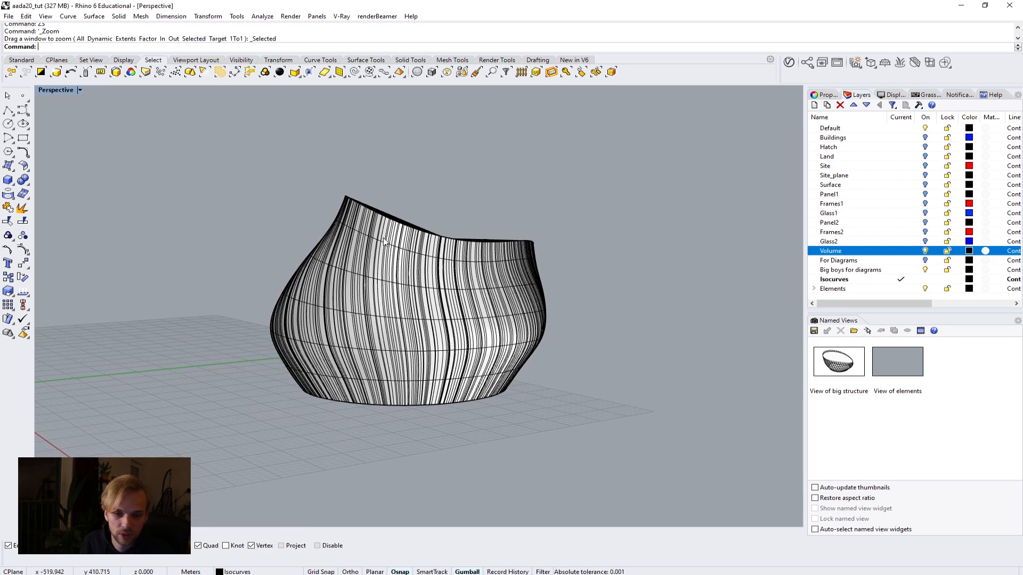
# - Create a large four-corner surface on the ground plane, extending beyond the volume on all sides
pyautogui.moveTo(554, 290); pyautogui.dragTo(341, 336, button='right')
pyautogui.click(9, 167)
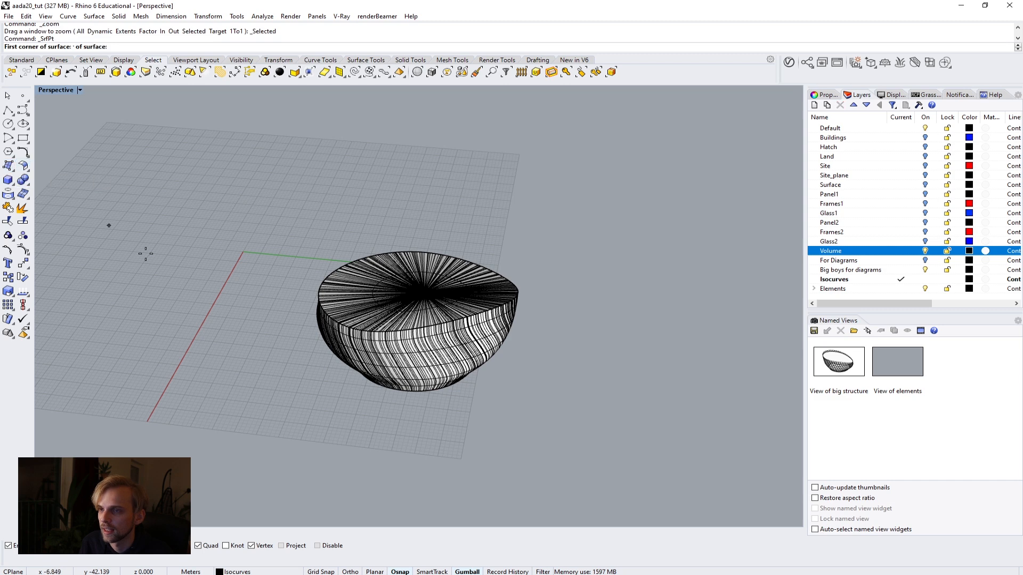
pyautogui.click(243, 245)
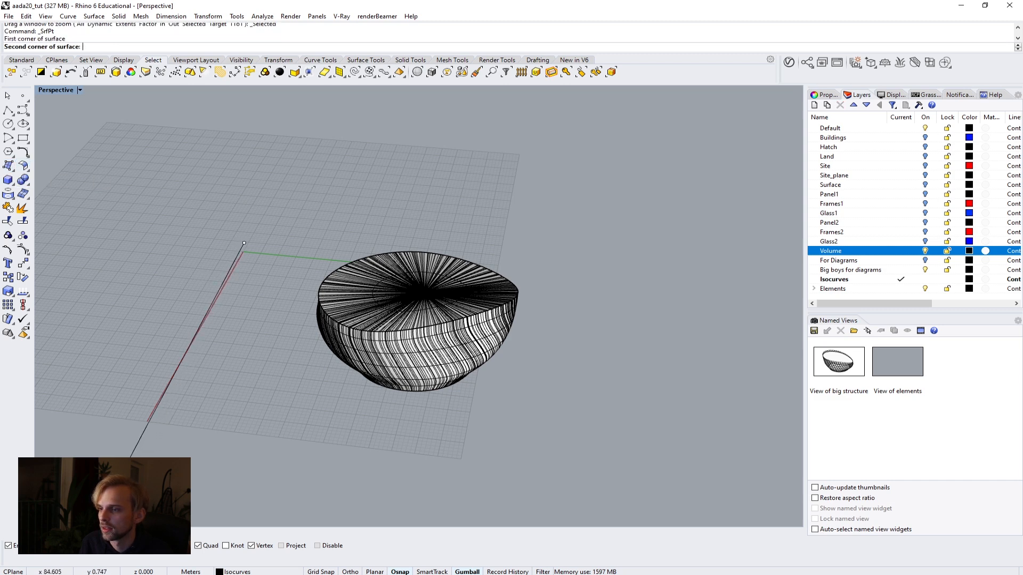
pyautogui.click(116, 466)
pyautogui.click(578, 525)
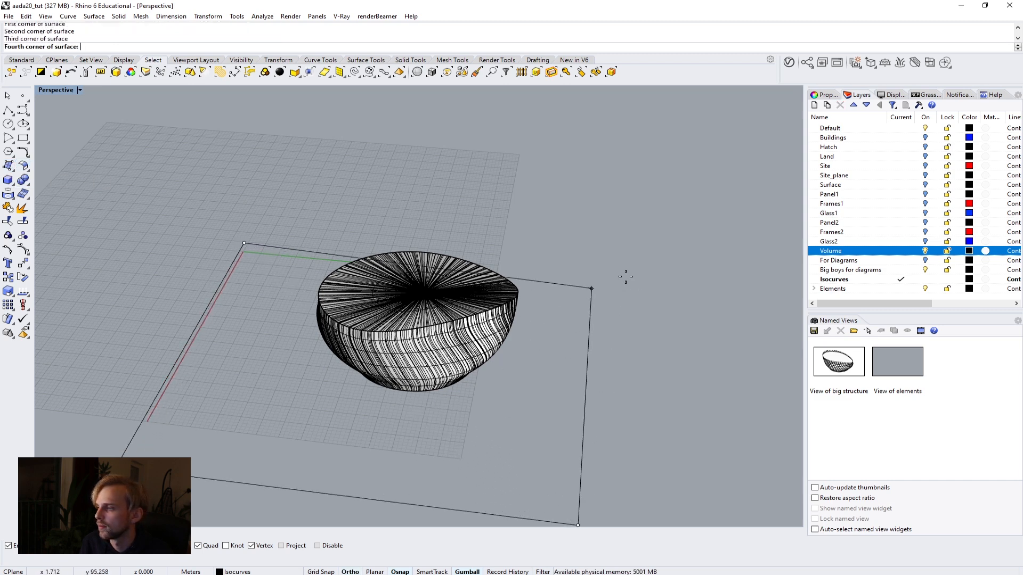
pyautogui.click(629, 243)
pyautogui.moveTo(580, 276); pyautogui.dragTo(506, 382, button='right')
# - Move the flat surface vertically so it cuts through the volume just below its rim, and deselect it
pyautogui.click(433, 415)
pyautogui.moveTo(432, 416); pyautogui.dragTo(480, 389, button='right')
pyautogui.moveTo(401, 295); pyautogui.dragTo(433, 196)
pyautogui.moveTo(433, 196); pyautogui.dragTo(484, 289, button='right')
pyautogui.scroll(3, 485, 289)
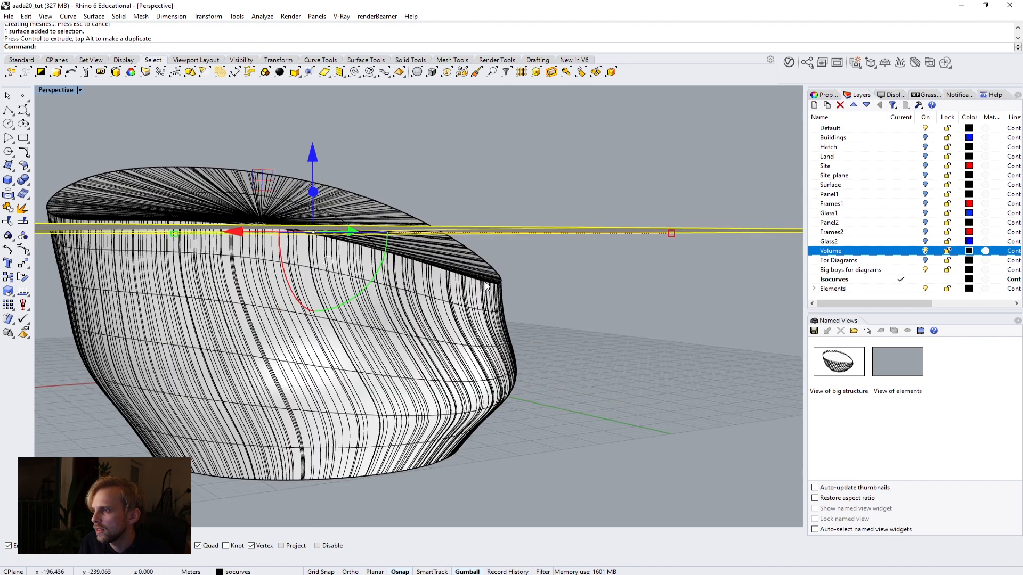
pyautogui.moveTo(326, 169); pyautogui.dragTo(354, 207)
pyautogui.press('Escape')
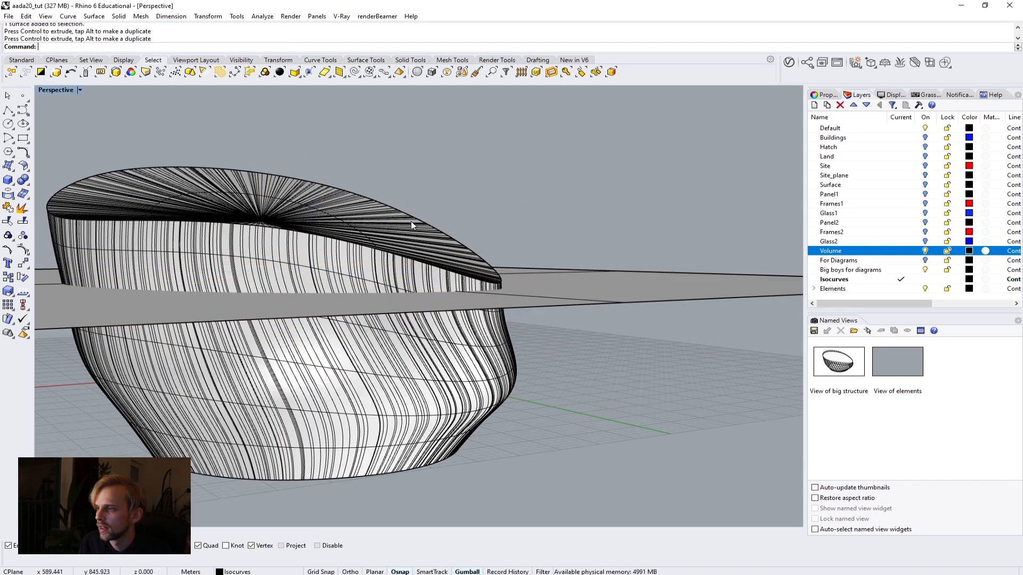
# - Select the cutting surface and rotate it to follow the slope of the volume's rim
pyautogui.moveTo(447, 215); pyautogui.dragTo(448, 276, button='right')
pyautogui.moveTo(201, 266)
pyautogui.mouseDown(button='right')
pyautogui.moveTo(298, 267)
pyautogui.moveTo(218, 258)
pyautogui.mouseUp(button='right')
pyautogui.scroll(-8, 218, 258)
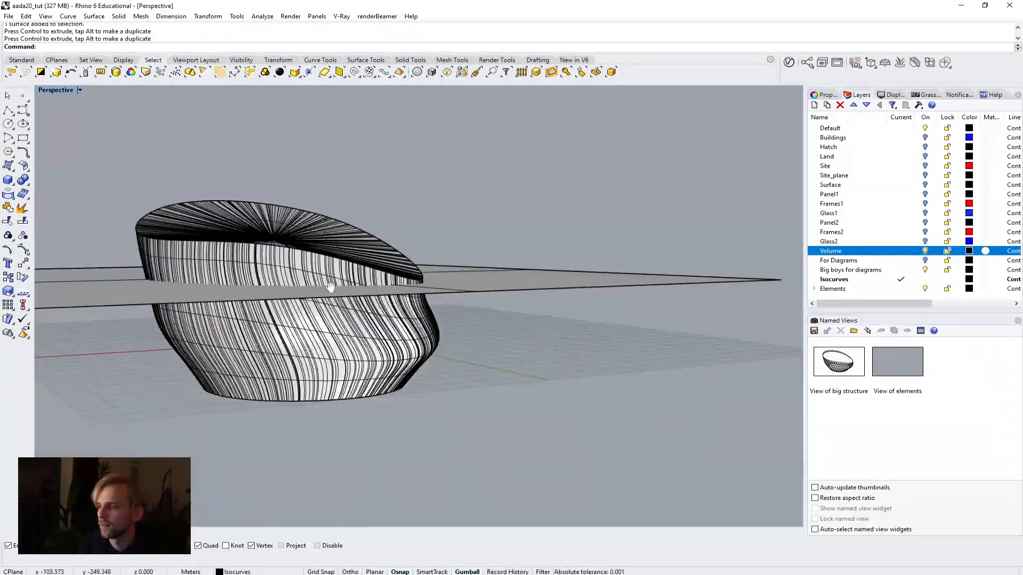
pyautogui.moveTo(368, 299); pyautogui.dragTo(376, 305, button='right')
pyautogui.scroll(4, 525, 292)
pyautogui.moveTo(525, 292); pyautogui.dragTo(294, 327, button='right')
pyautogui.scroll(-3, 508, 311)
pyautogui.click(294, 326)
pyautogui.scroll(3, 295, 326)
pyautogui.moveTo(300, 347); pyautogui.dragTo(332, 360)
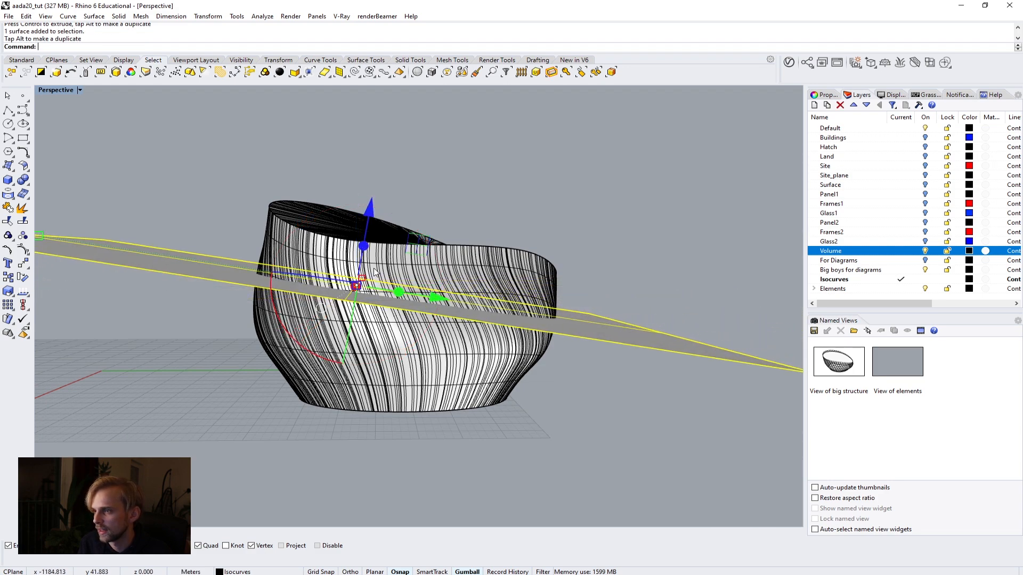
# - Fine-tune the cutting surface's tilt and height so it slices through the volume just under the sloping rim
pyautogui.moveTo(368, 234); pyautogui.dragTo(423, 200)
pyautogui.moveTo(424, 203); pyautogui.dragTo(231, 229, button='right')
pyautogui.moveTo(559, 269); pyautogui.dragTo(539, 314)
pyautogui.moveTo(451, 179); pyautogui.dragTo(448, 171)
pyautogui.moveTo(425, 183); pyautogui.dragTo(419, 216, button='right')
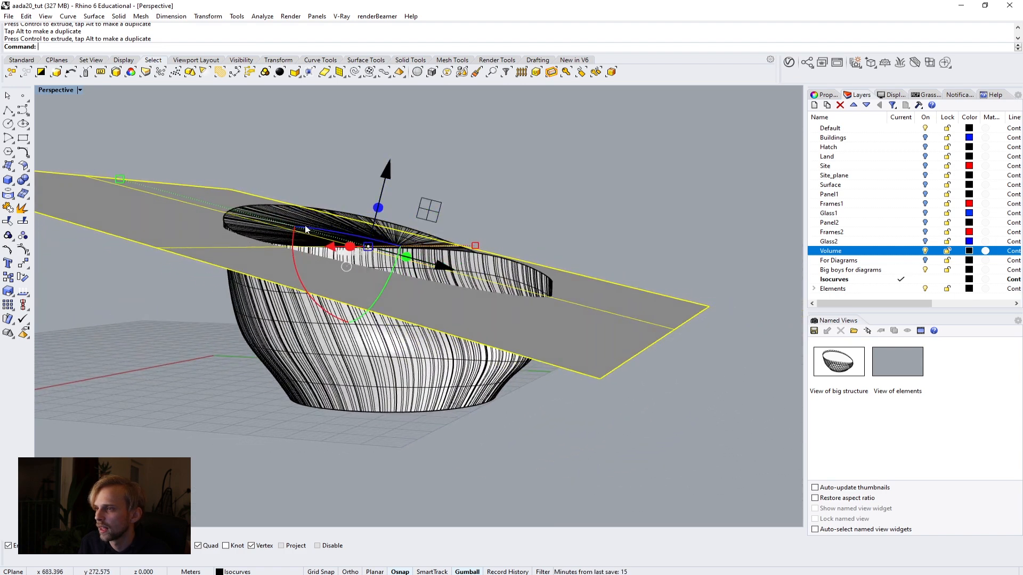
pyautogui.scroll(3, 252, 237)
pyautogui.moveTo(474, 176); pyautogui.dragTo(470, 180)
pyautogui.click(595, 180)
pyautogui.moveTo(595, 180); pyautogui.dragTo(371, 330, button='right')
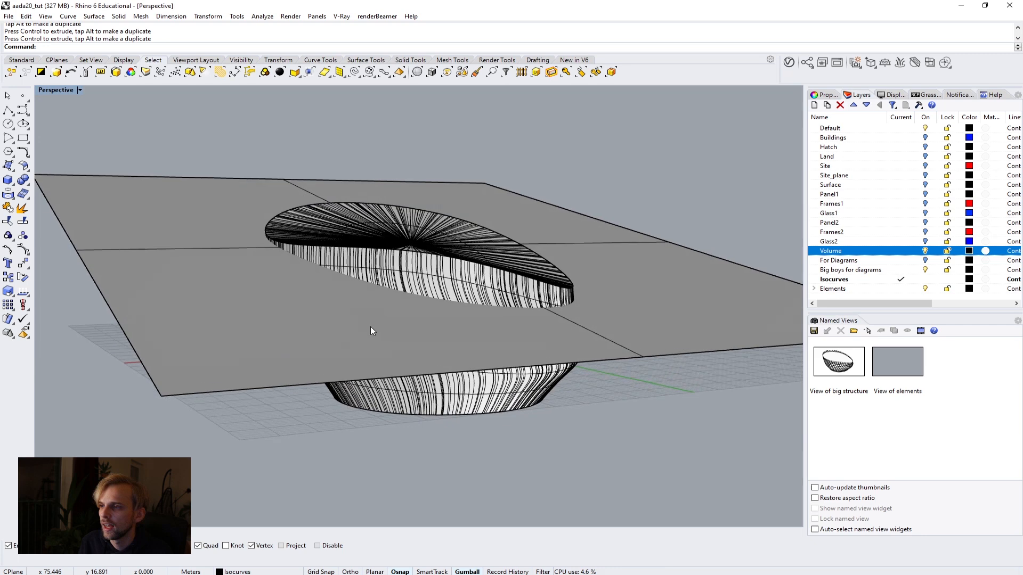
# - Trim away the part of the volume above the cutting surface
pyautogui.click(217, 376)
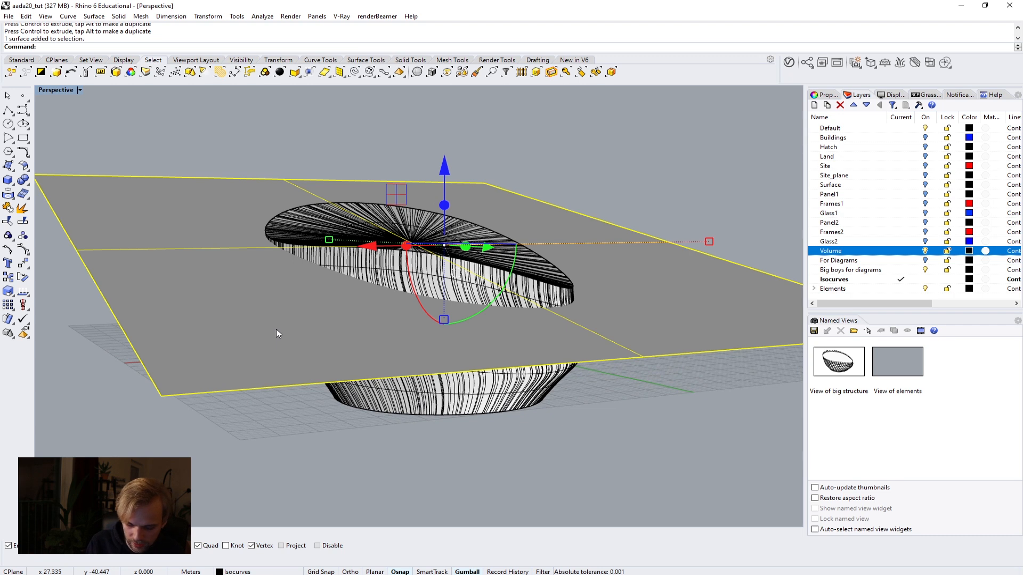
pyautogui.write('tr')
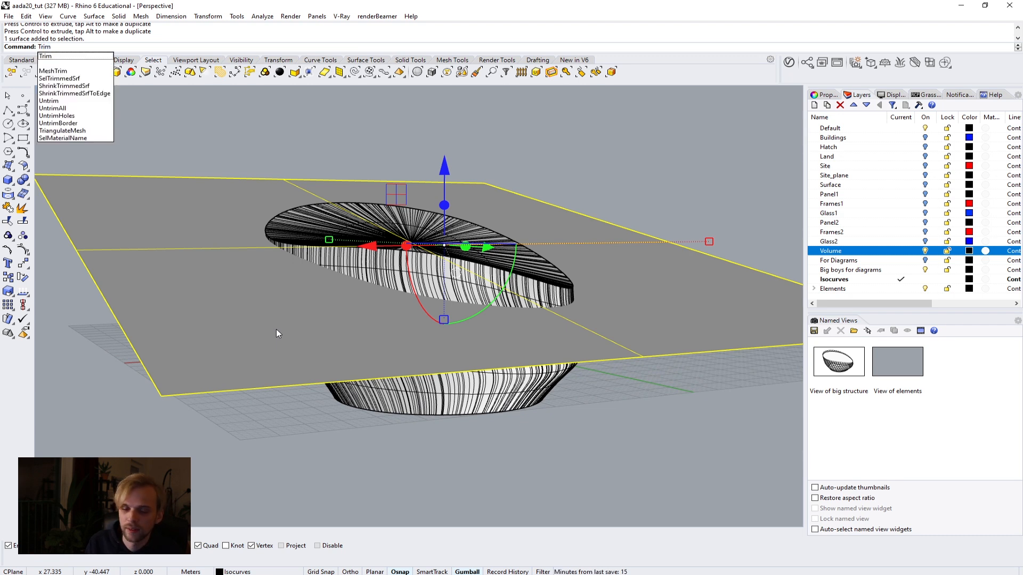
pyautogui.press('Return')
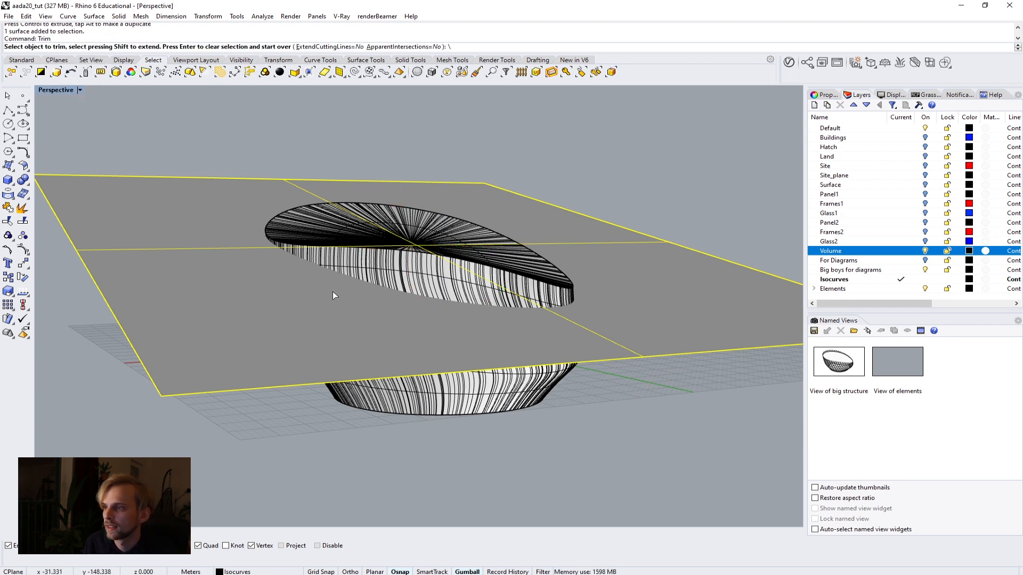
pyautogui.scroll(5, 399, 263)
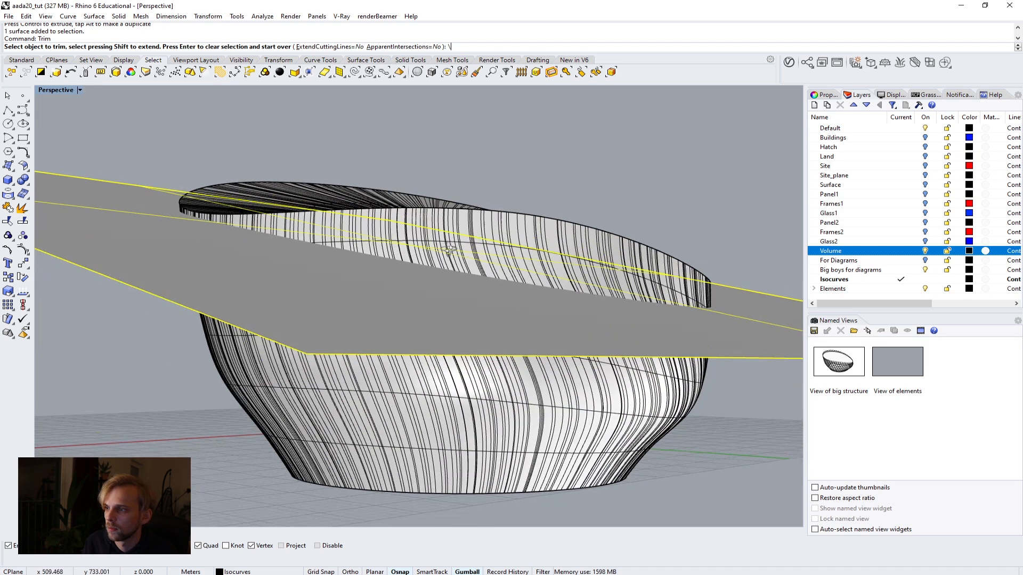
pyautogui.click(519, 224)
pyautogui.moveTo(520, 224); pyautogui.dragTo(472, 255, button='right')
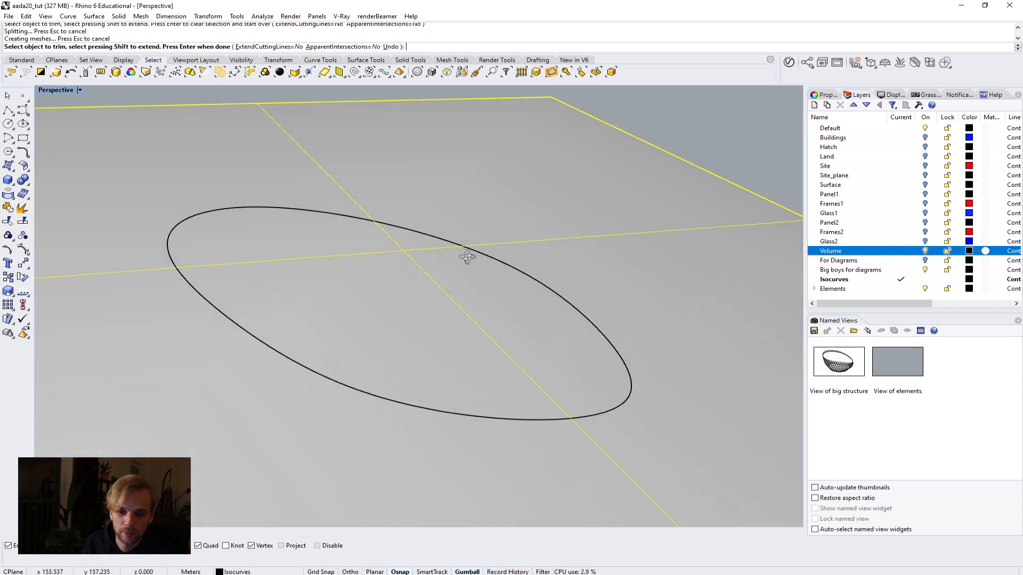
pyautogui.scroll(-6, 464, 262)
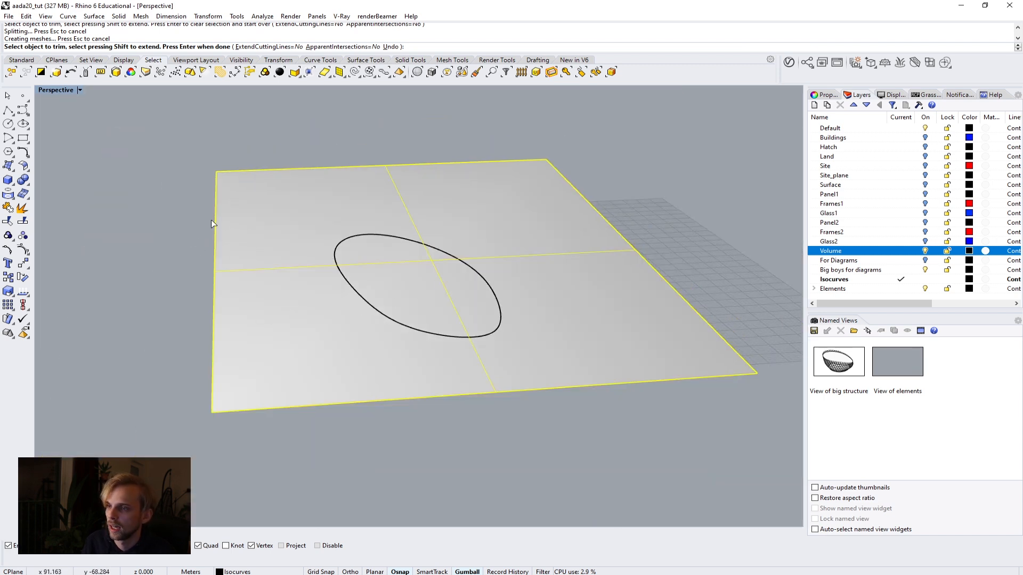
pyautogui.press('Return')
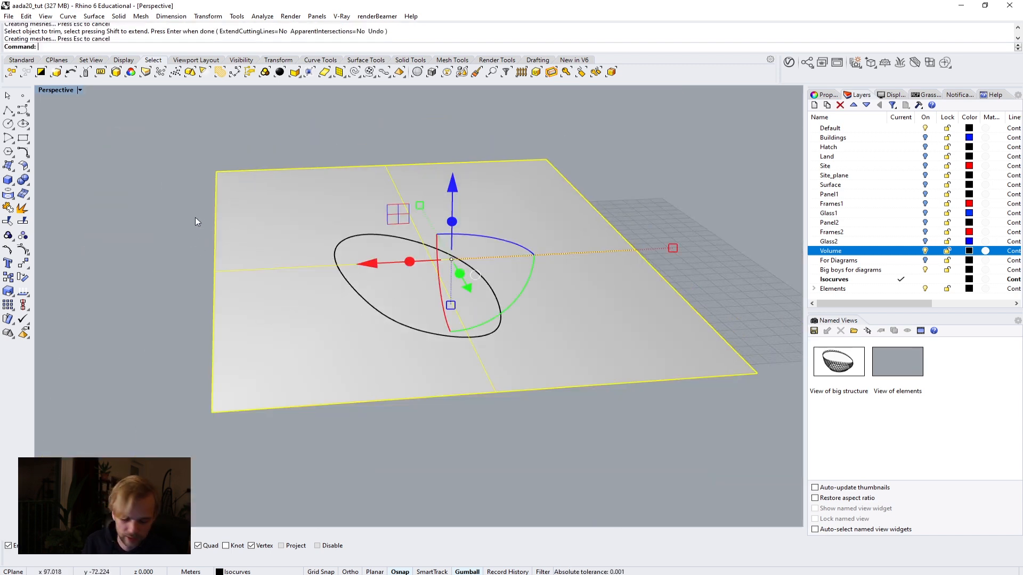
# - Delete the cutting surface and cap the open top of the trimmed volume
pyautogui.press('Delete')
pyautogui.moveTo(259, 218); pyautogui.dragTo(415, 229, button='right')
pyautogui.moveTo(281, 254); pyautogui.dragTo(413, 314, button='right')
pyautogui.click(413, 314)
pyautogui.write('Cap')
pyautogui.press('Return')
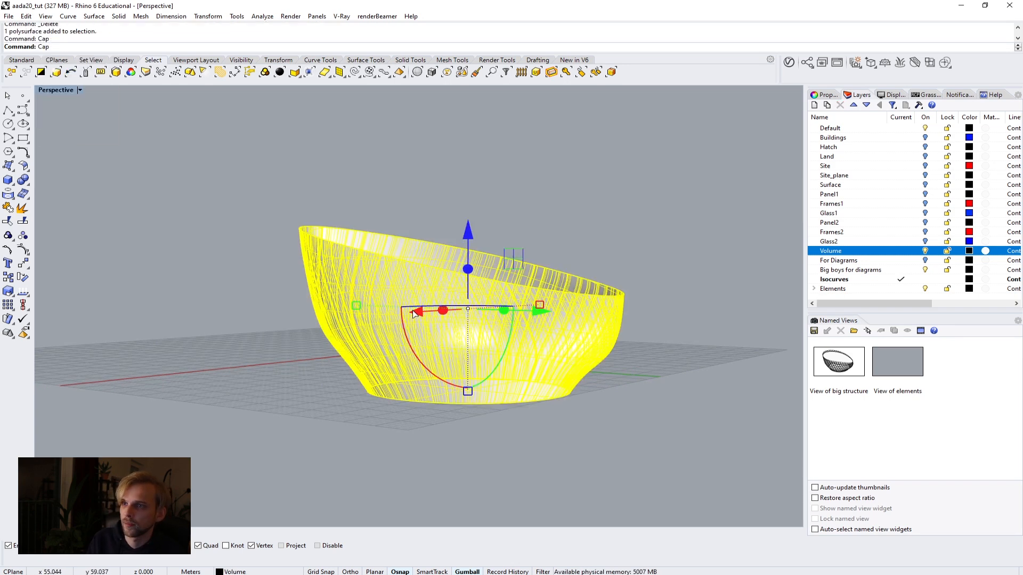
pyautogui.click(247, 248)
pyautogui.moveTo(246, 248); pyautogui.dragTo(343, 299, button='right')
# - Export the capped volume as an ACIS (*.sat) file named volume with the AutoCAD SAT option, and deselect it
pyautogui.click(343, 302)
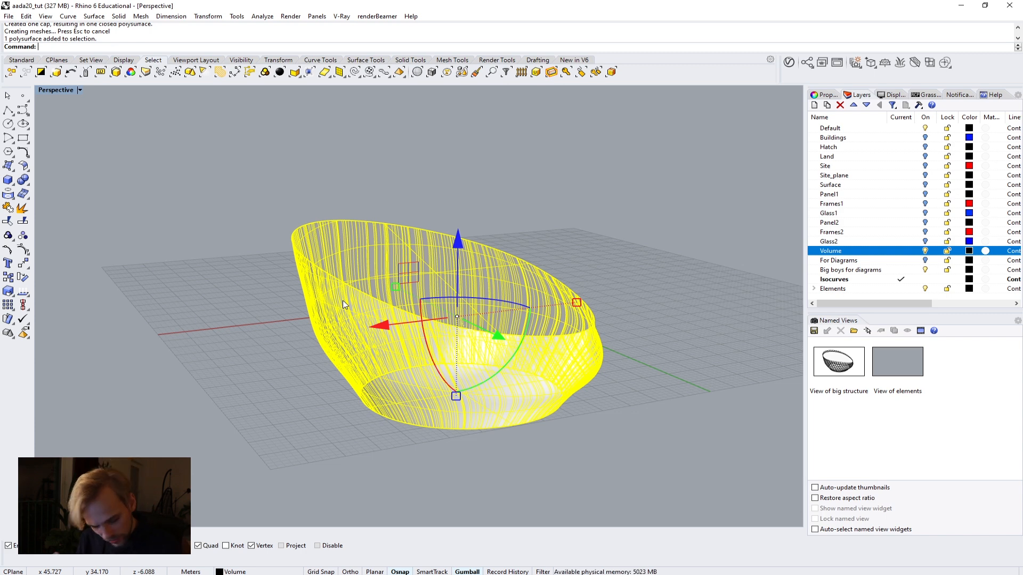
pyautogui.write('Export')
pyautogui.press('Return')
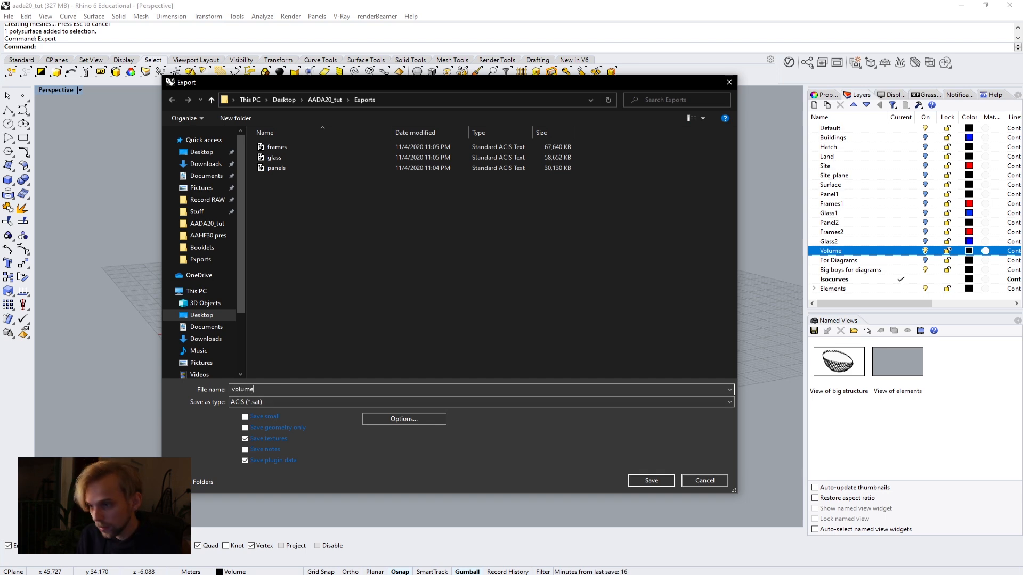
pyautogui.click(651, 480)
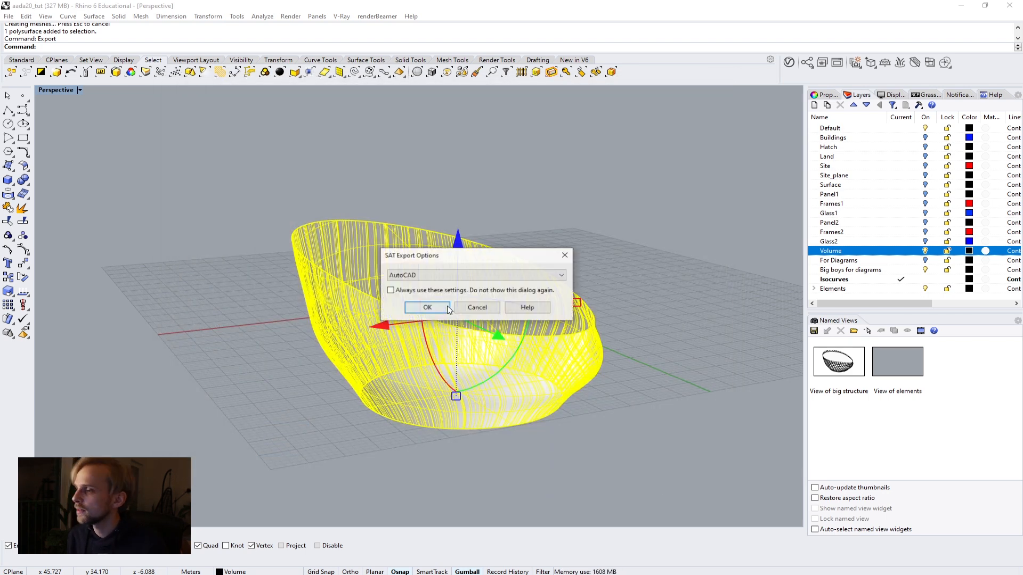
pyautogui.click(427, 307)
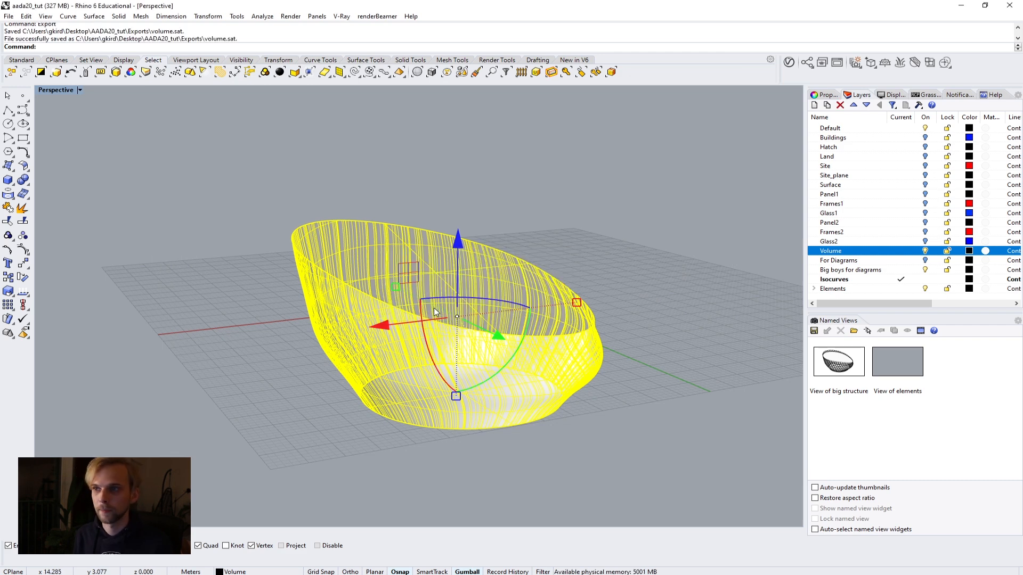
pyautogui.click(293, 202)
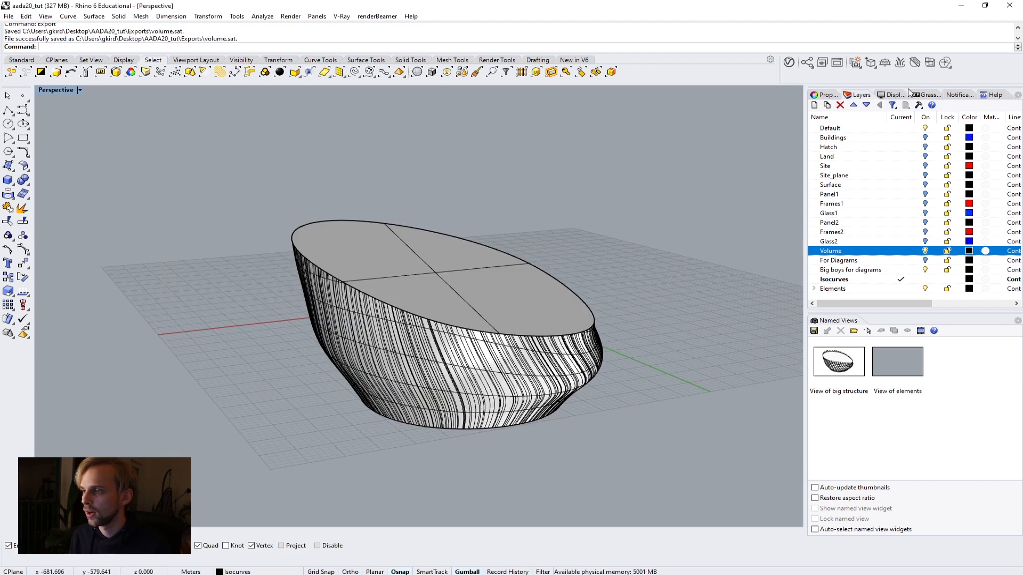
# - Switch to Revit and create a new project from the Metric-Architectural Template
pyautogui.click(961, 6)
pyautogui.click(961, 6)
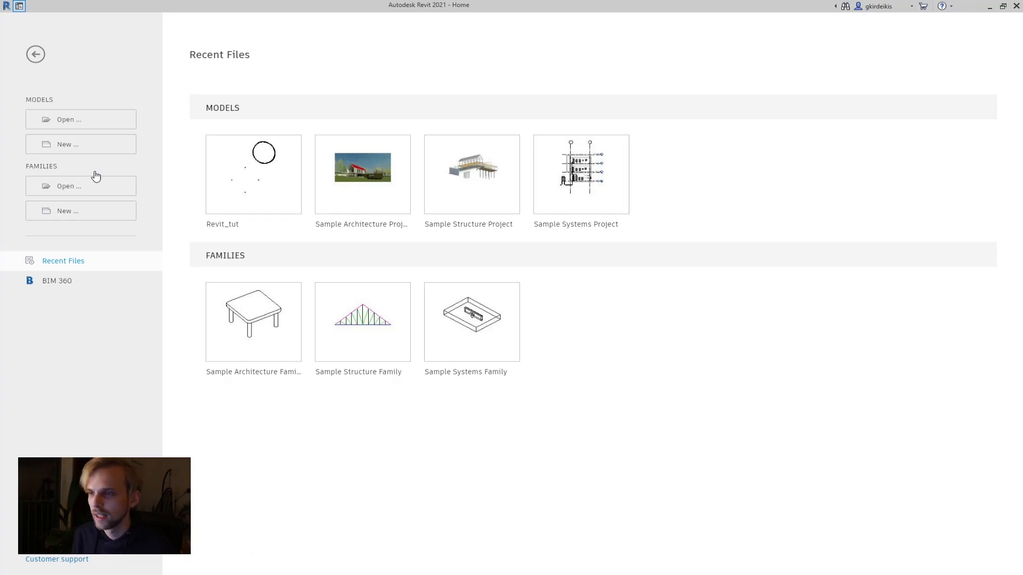
pyautogui.click(82, 147)
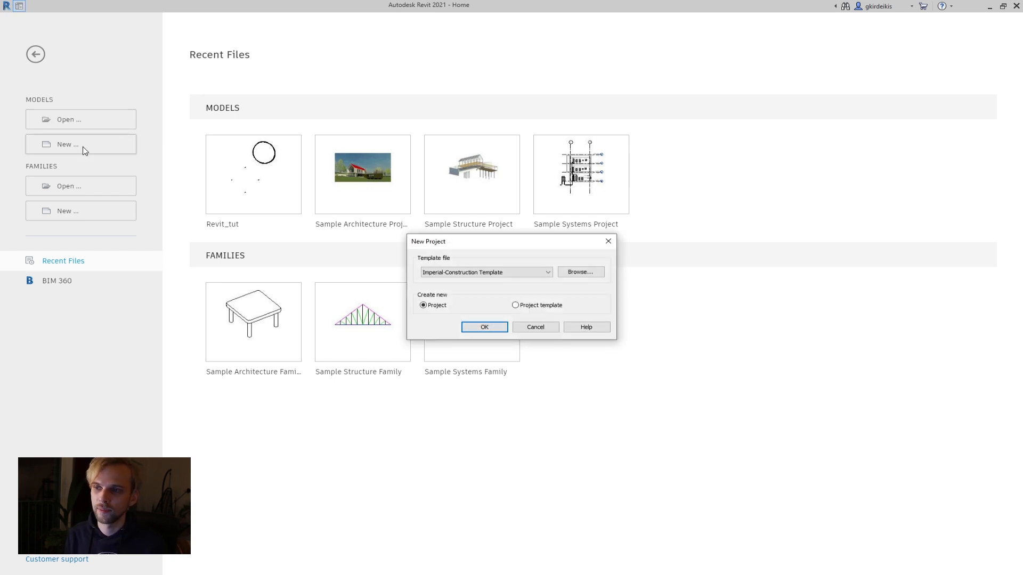
pyautogui.click(448, 274)
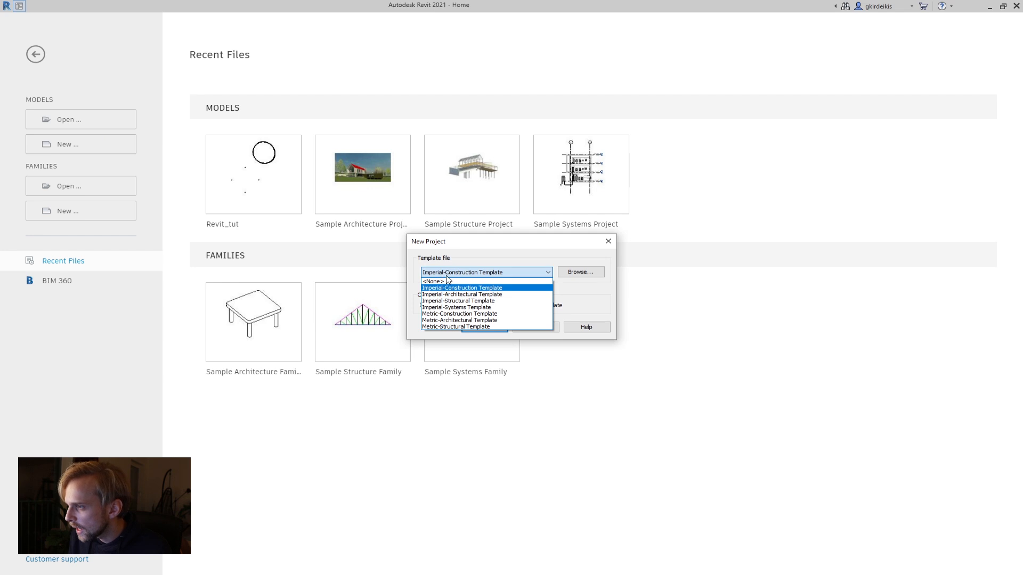
pyautogui.click(454, 320)
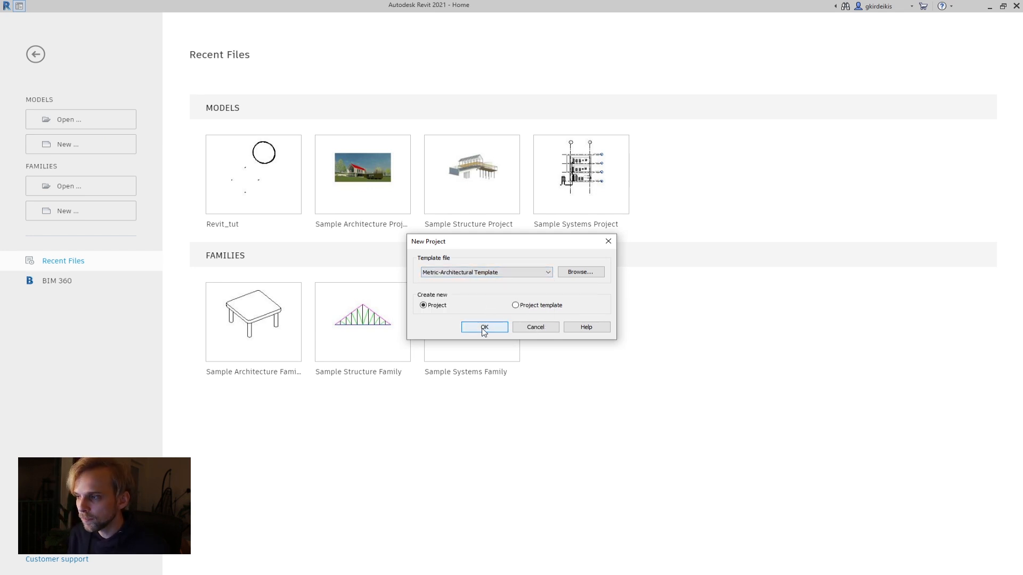
pyautogui.click(485, 328)
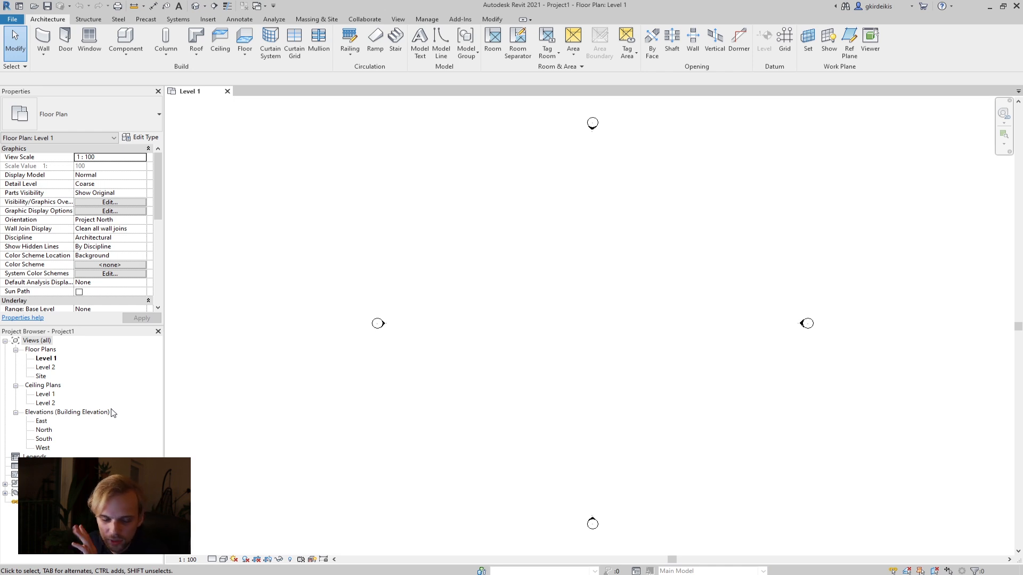
# - Open the Site floor plan view
pyautogui.click(41, 376)
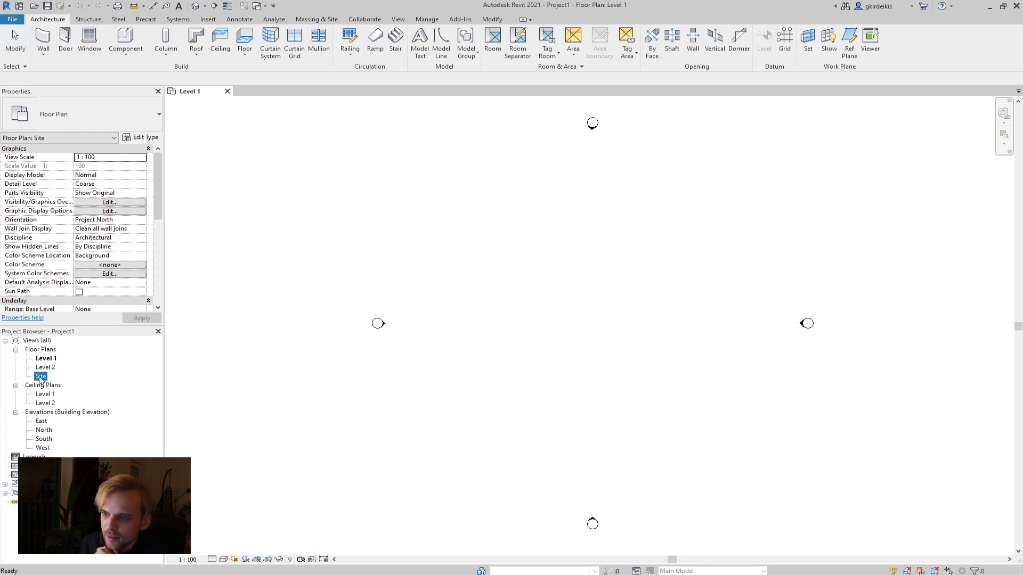
pyautogui.doubleClick(41, 377)
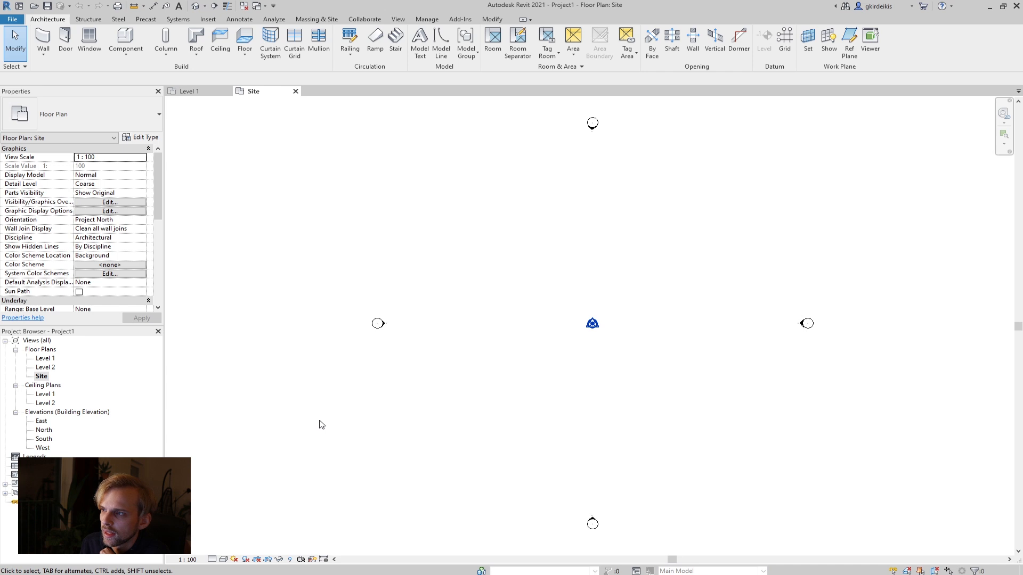
pyautogui.rightClick(407, 386)
pyautogui.click(431, 359)
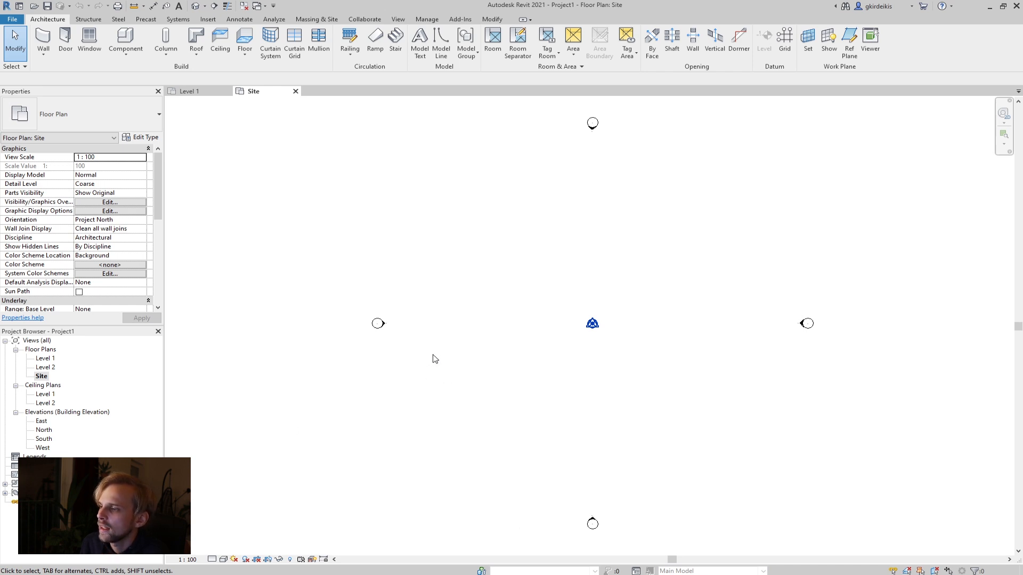
pyautogui.scroll(-1, 433, 355)
pyautogui.moveTo(479, 371); pyautogui.dragTo(422, 377, button='middle')
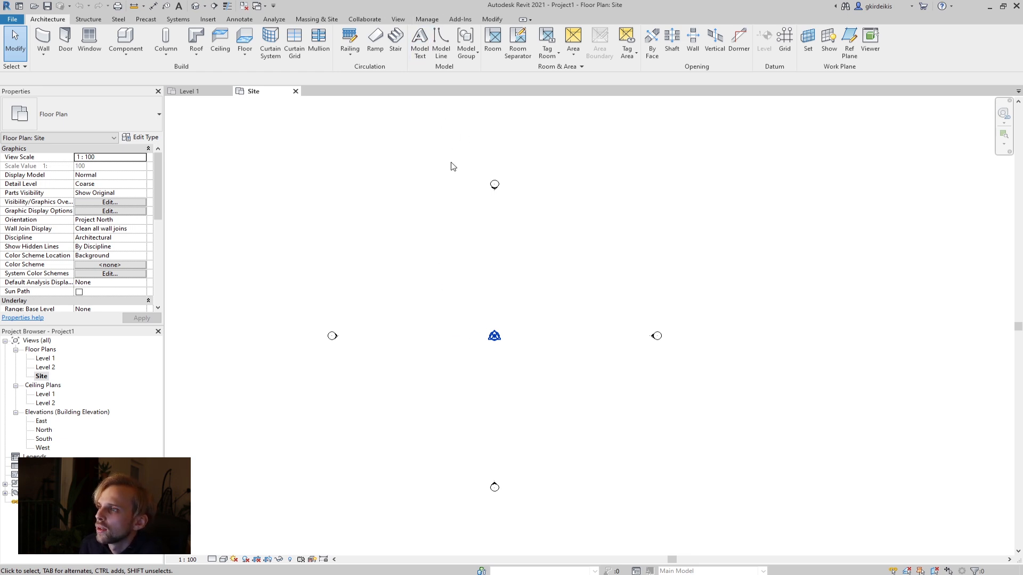
# - Import the CAD file Site.dwg from the desktop's AADA20_tut Exports folder into the Site plan, positioned origin to internal origin
pyautogui.click(208, 20)
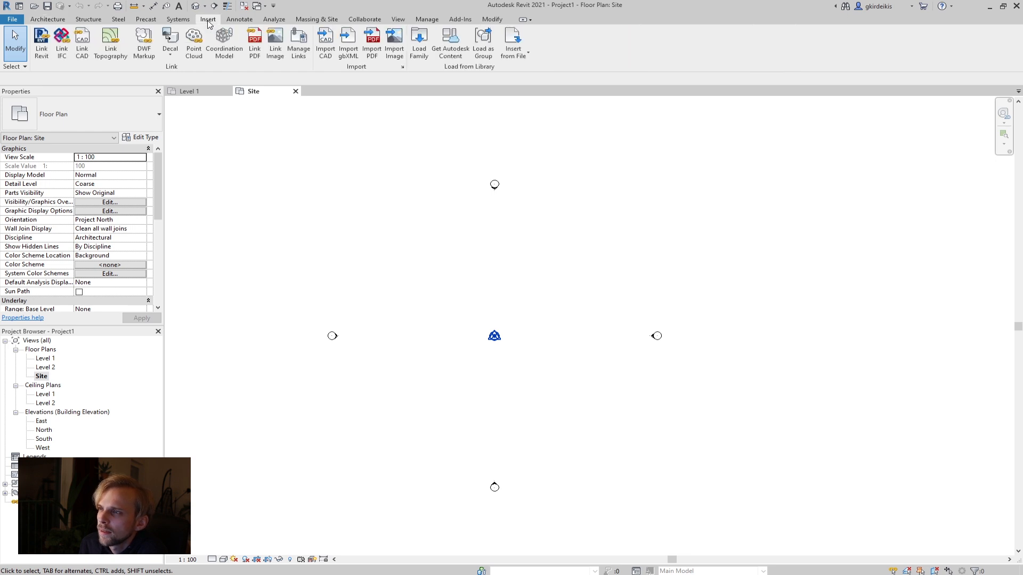
pyautogui.click(331, 47)
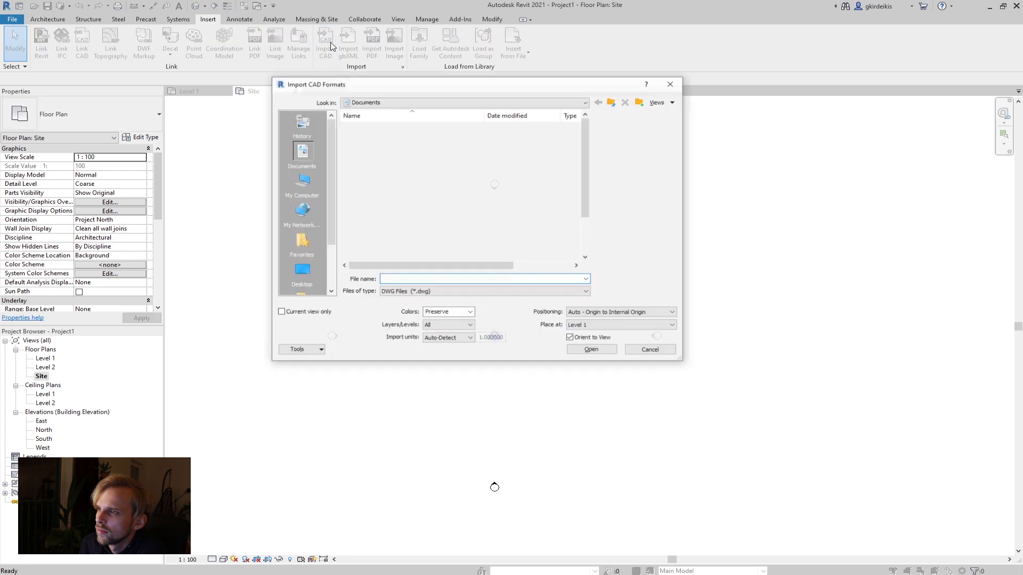
pyautogui.click(302, 276)
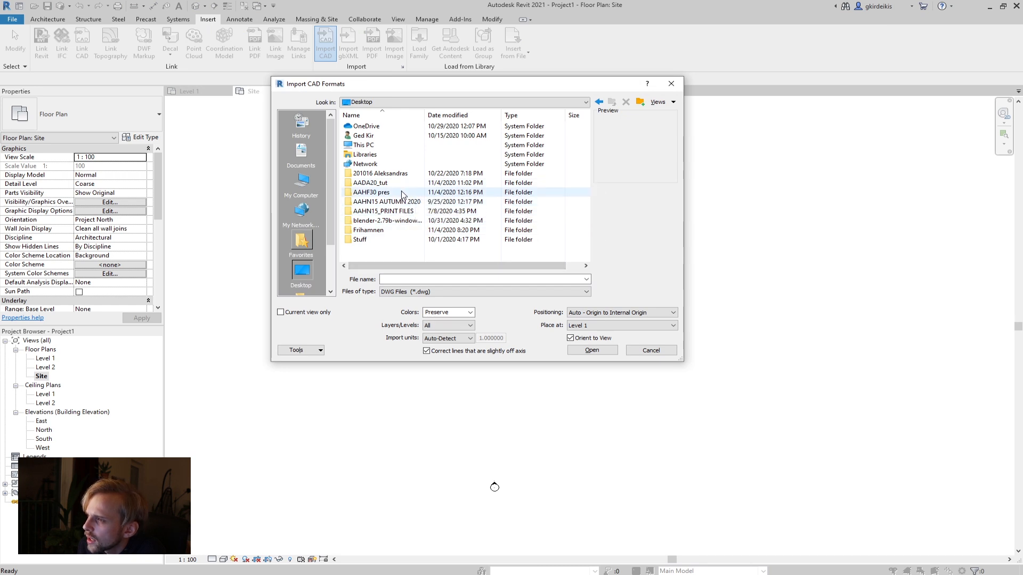
pyautogui.doubleClick(373, 183)
pyautogui.click(367, 128)
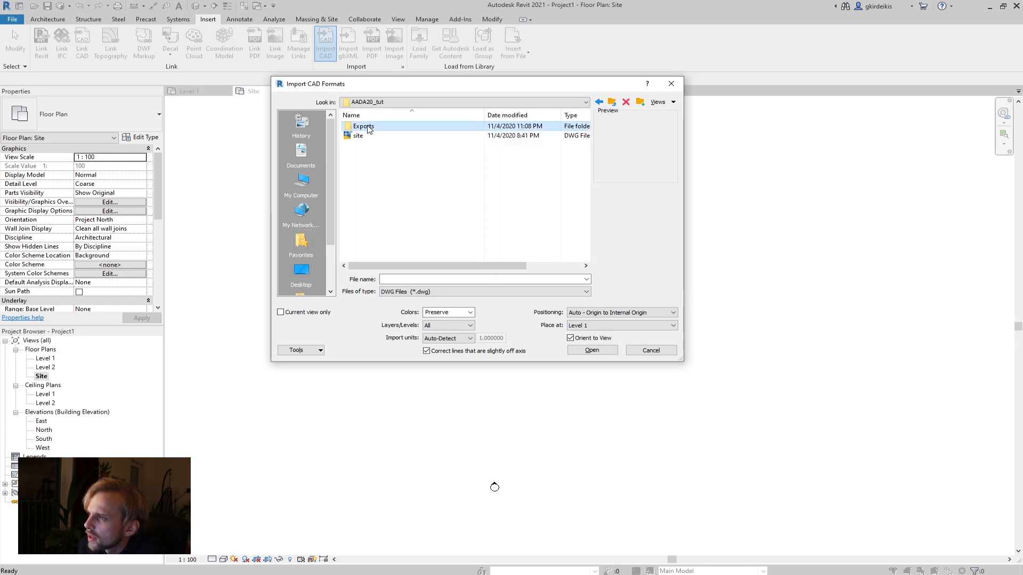
pyautogui.click(358, 135)
pyautogui.click(362, 127)
pyautogui.doubleClick(362, 126)
pyautogui.click(361, 127)
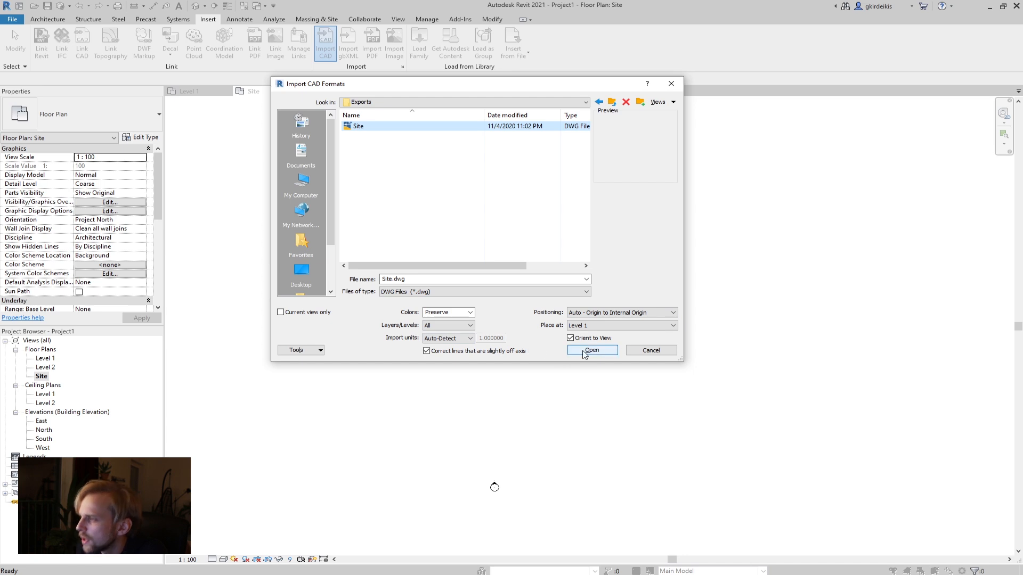
pyautogui.click(593, 350)
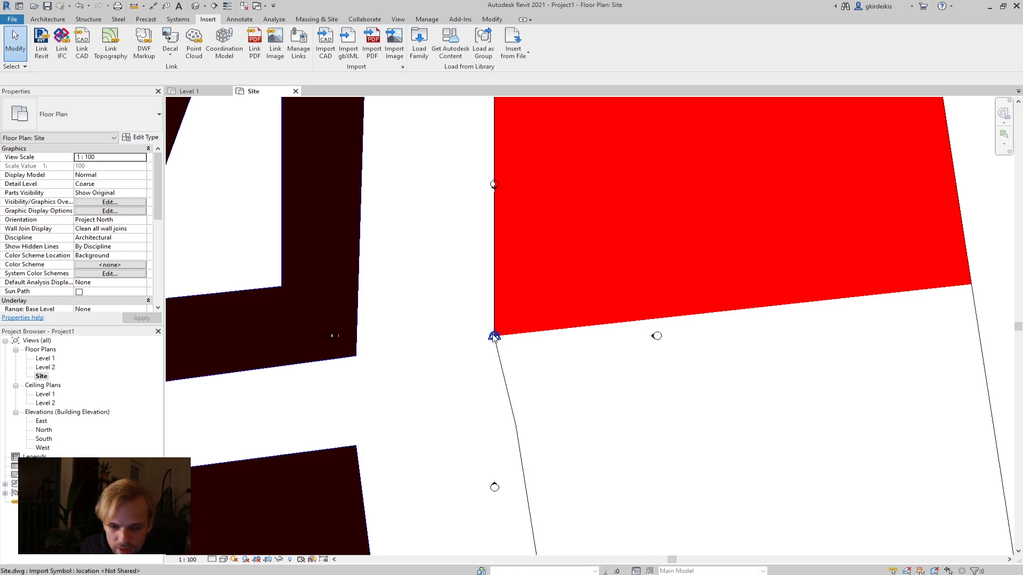
# - Examine the imported site map's extent and how the red plot sits relative to the project base point
pyautogui.scroll(-5, 494, 336)
pyautogui.scroll(3, 483, 336)
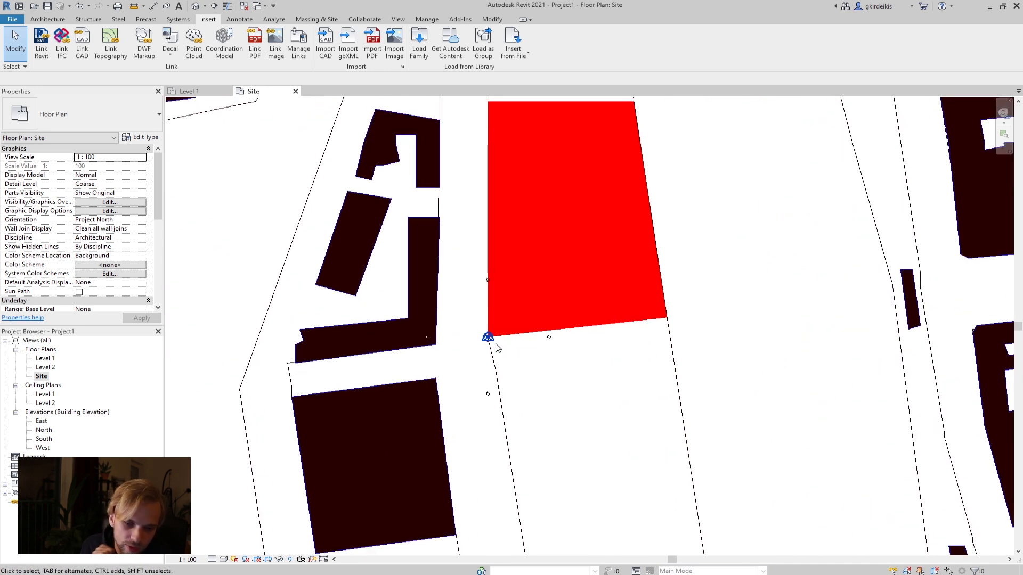
pyautogui.scroll(-6, 498, 347)
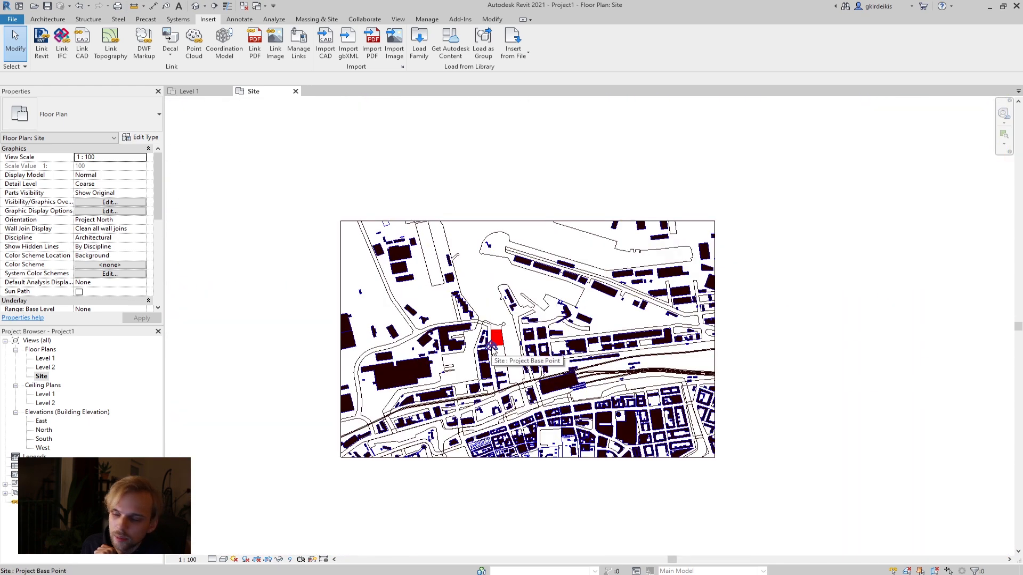
pyautogui.scroll(2, 492, 347)
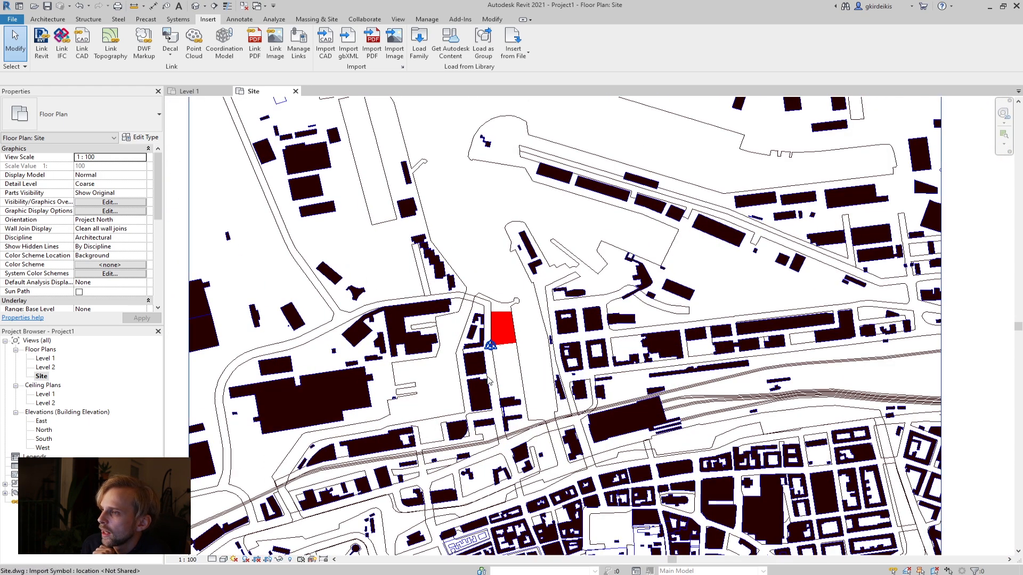
pyautogui.scroll(5, 490, 380)
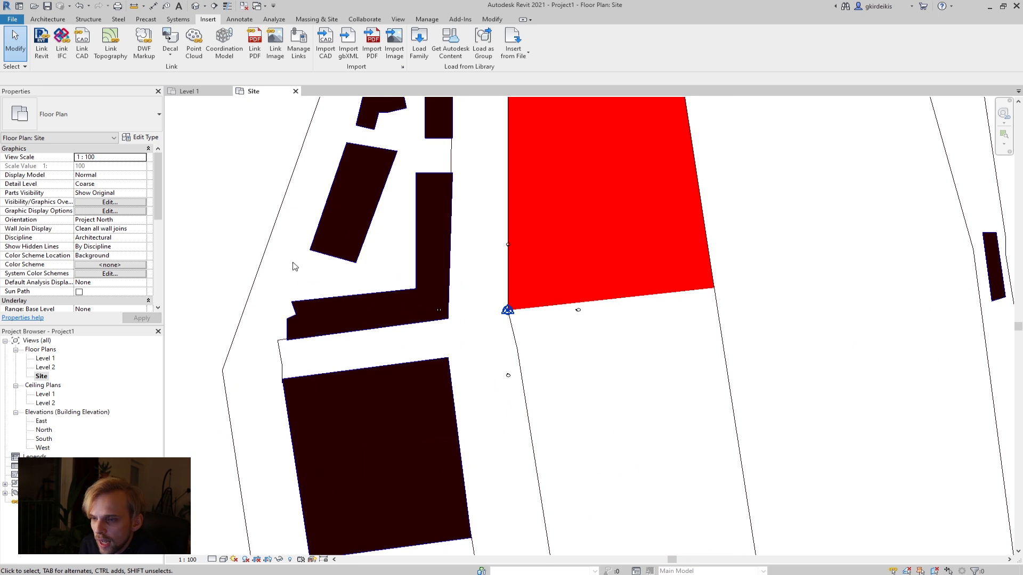
pyautogui.rightClick(467, 315)
pyautogui.click(475, 201)
pyautogui.moveTo(476, 201); pyautogui.dragTo(466, 265, button='middle')
pyautogui.moveTo(450, 230); pyautogui.dragTo(439, 299, button='middle')
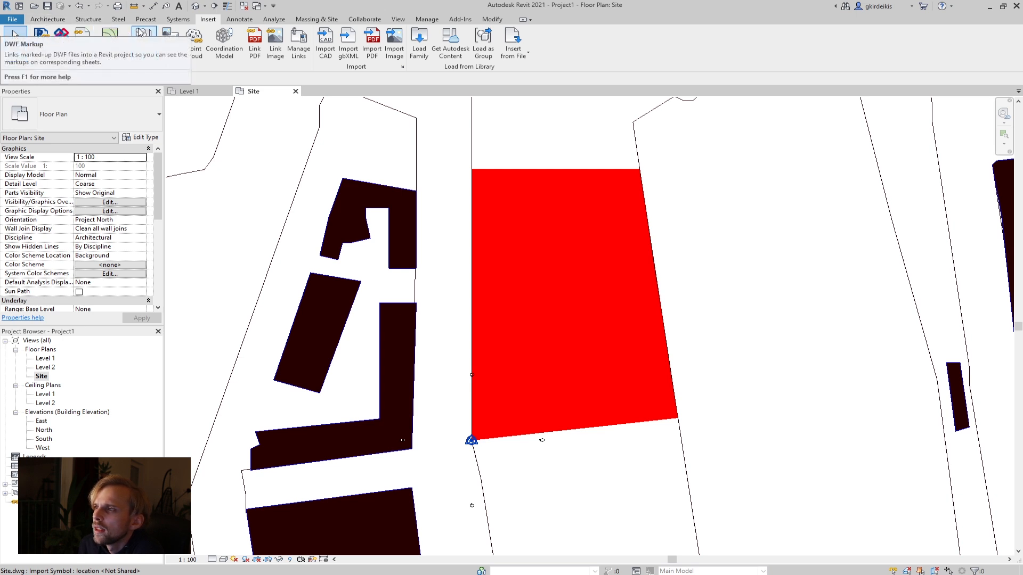
# - Start a new in-place mass named Volume
pyautogui.click(314, 19)
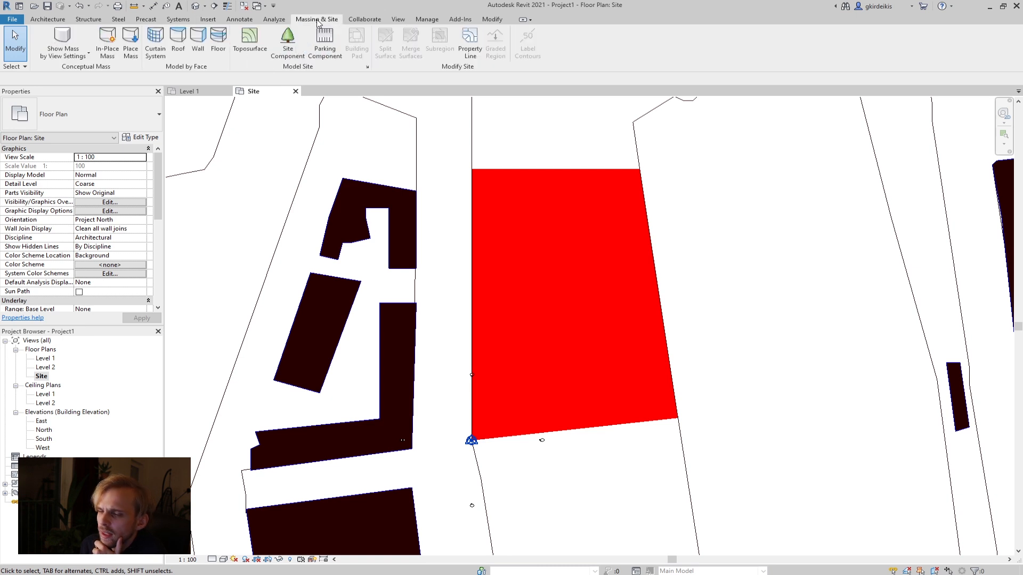
pyautogui.click(107, 43)
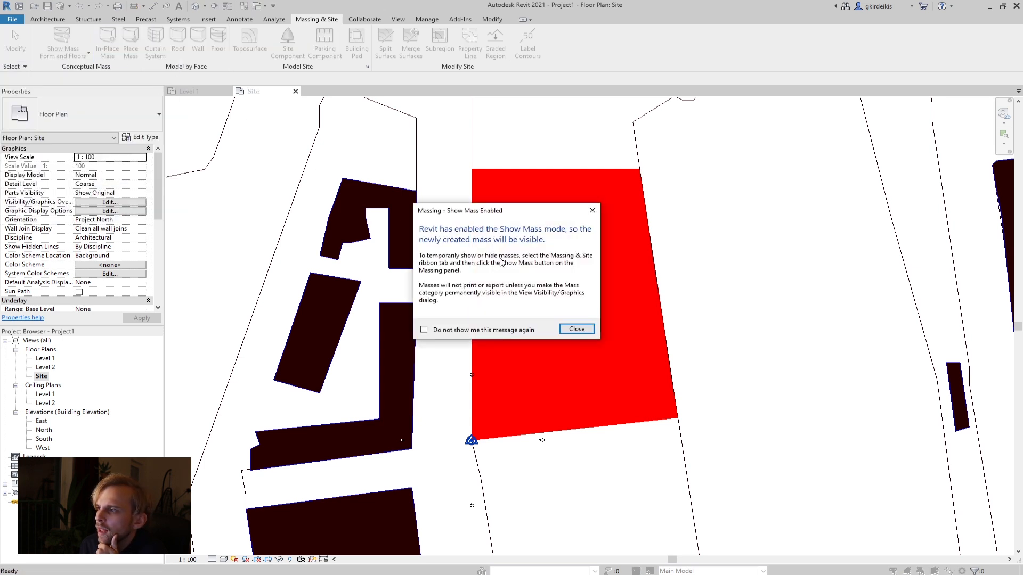
pyautogui.click(577, 329)
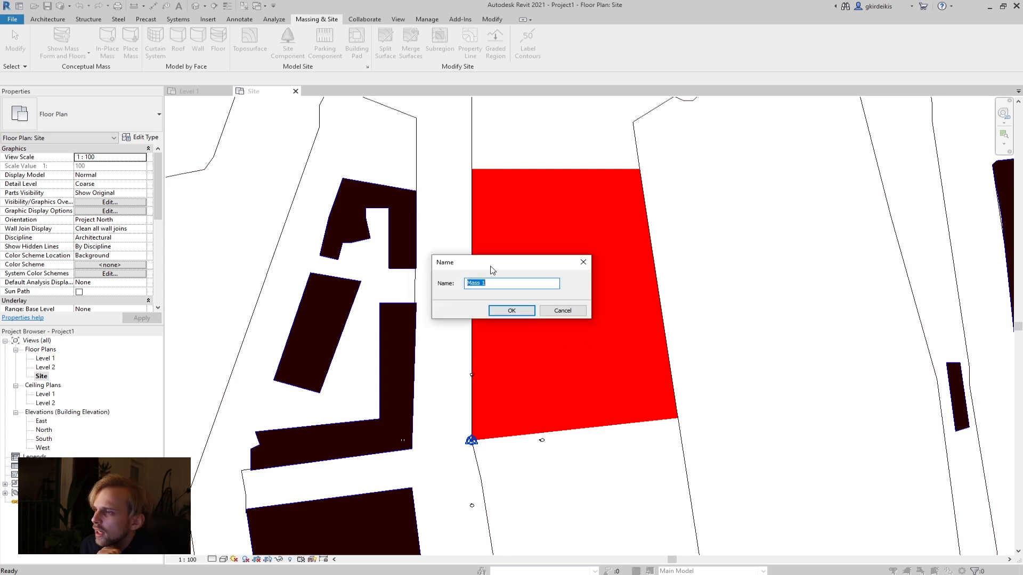
pyautogui.moveTo(493, 266); pyautogui.dragTo(469, 268)
pyautogui.write('Volume')
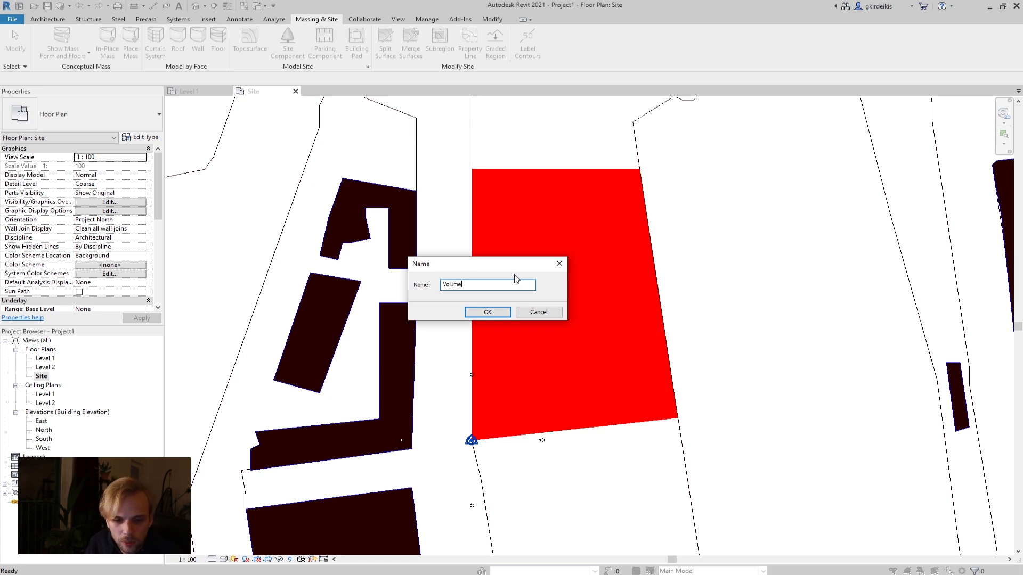
pyautogui.click(487, 312)
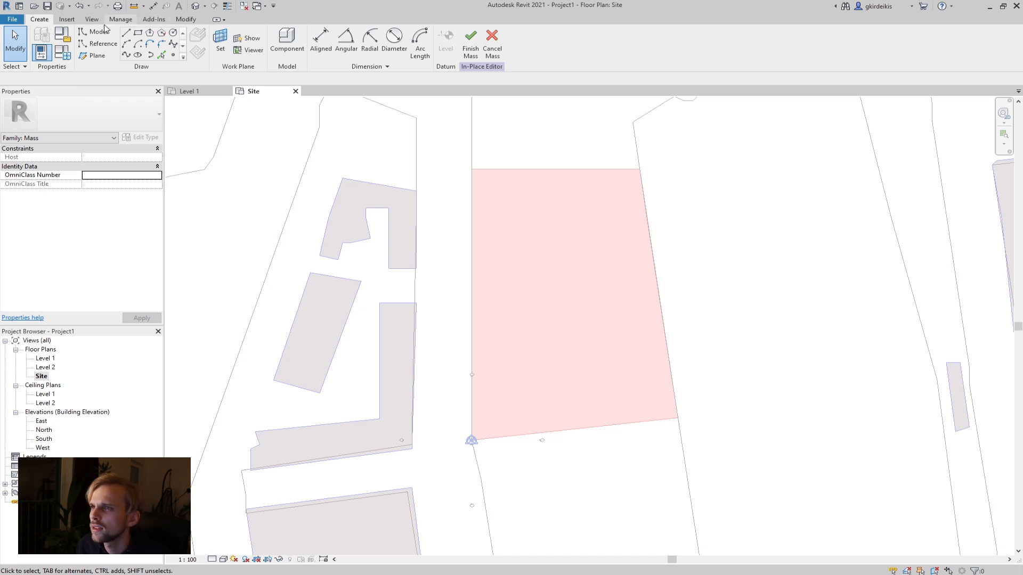
# - Import the ACIS SAT file volume.sat into the in-place mass with the category Mass, and finish the mass
pyautogui.click(65, 22)
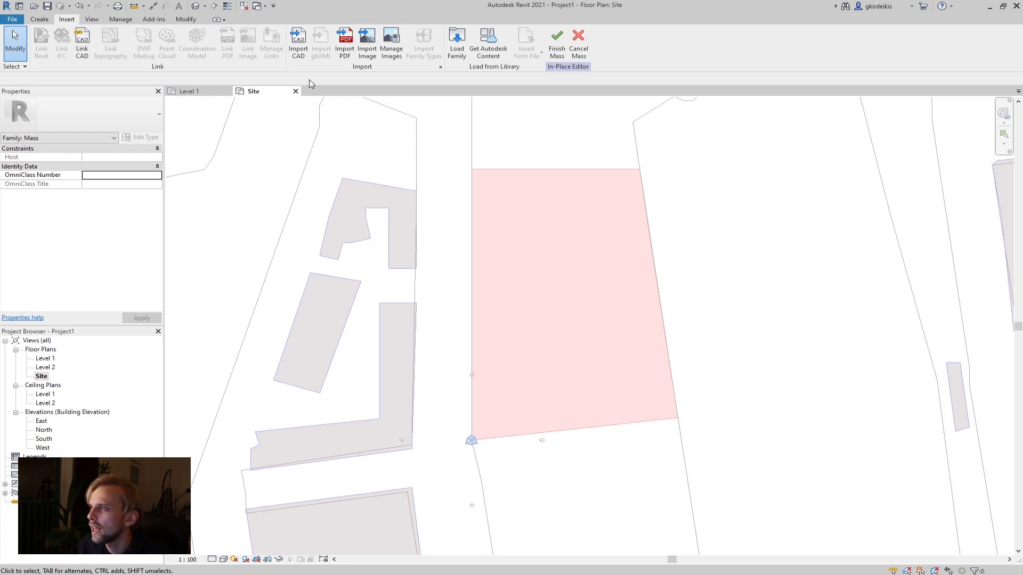
pyautogui.click(298, 42)
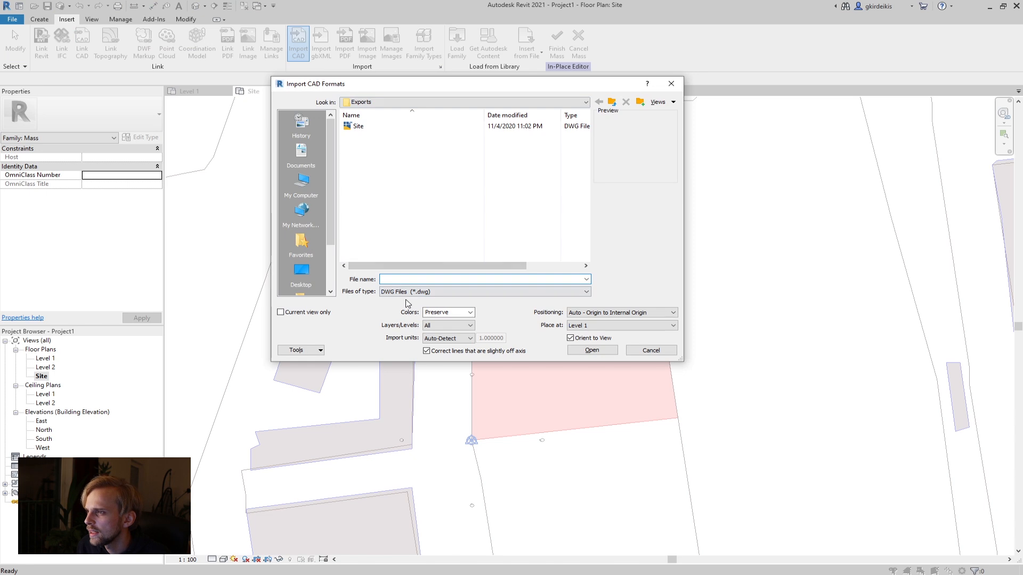
pyautogui.click(408, 292)
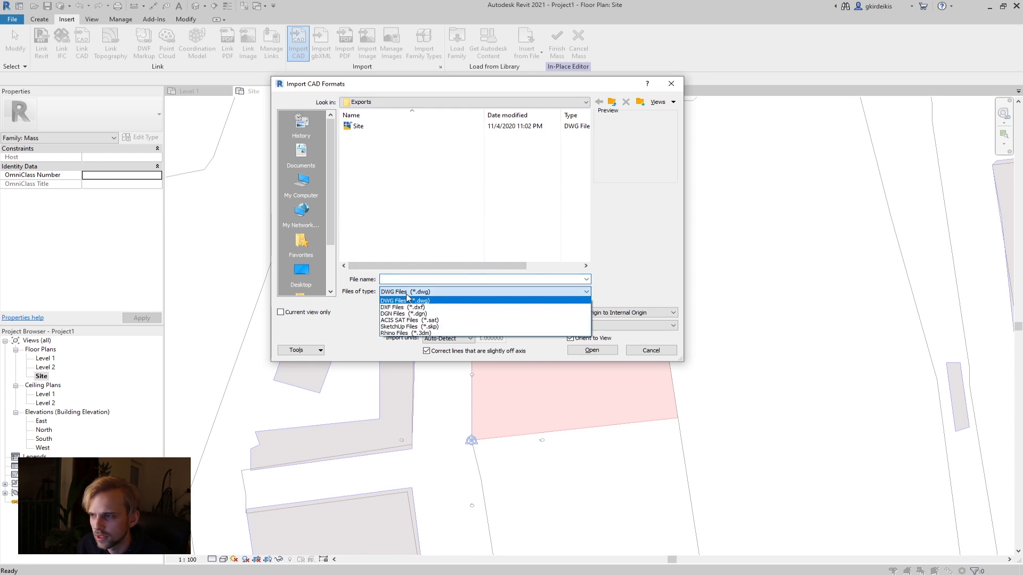
pyautogui.click(395, 321)
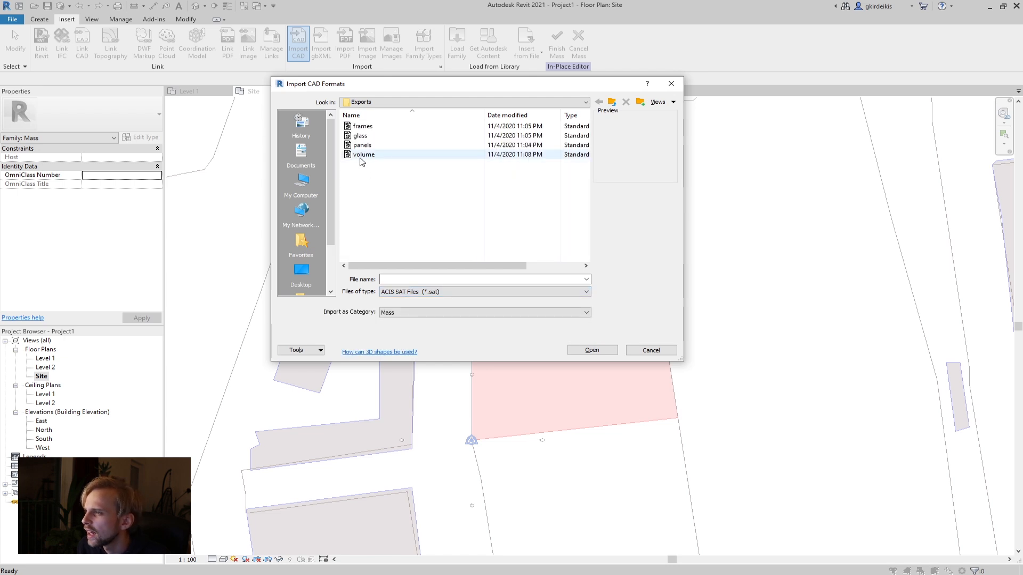
pyautogui.click(364, 155)
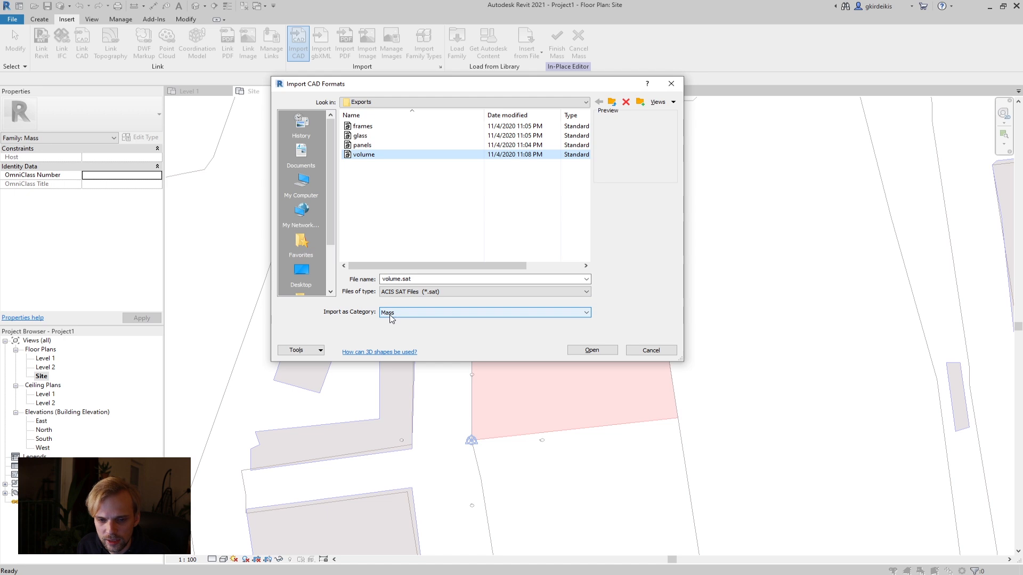
pyautogui.click(591, 350)
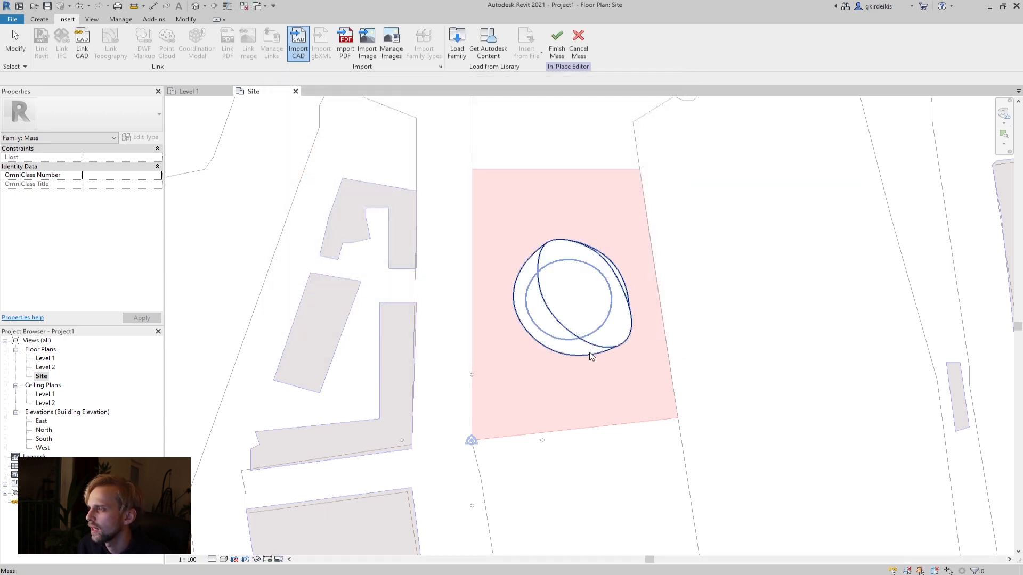
pyautogui.moveTo(440, 300); pyautogui.dragTo(324, 309, button='middle')
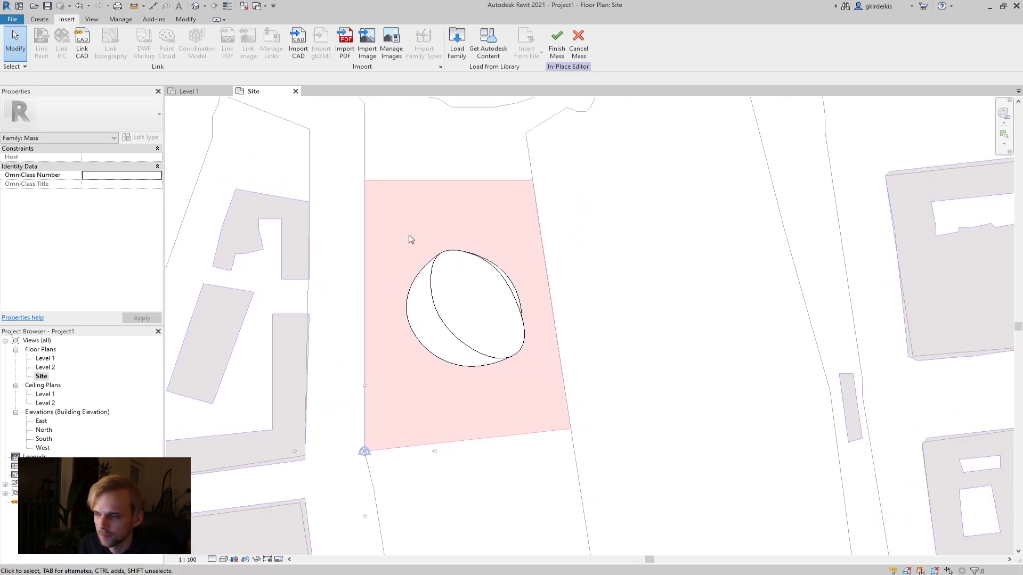
pyautogui.click(562, 47)
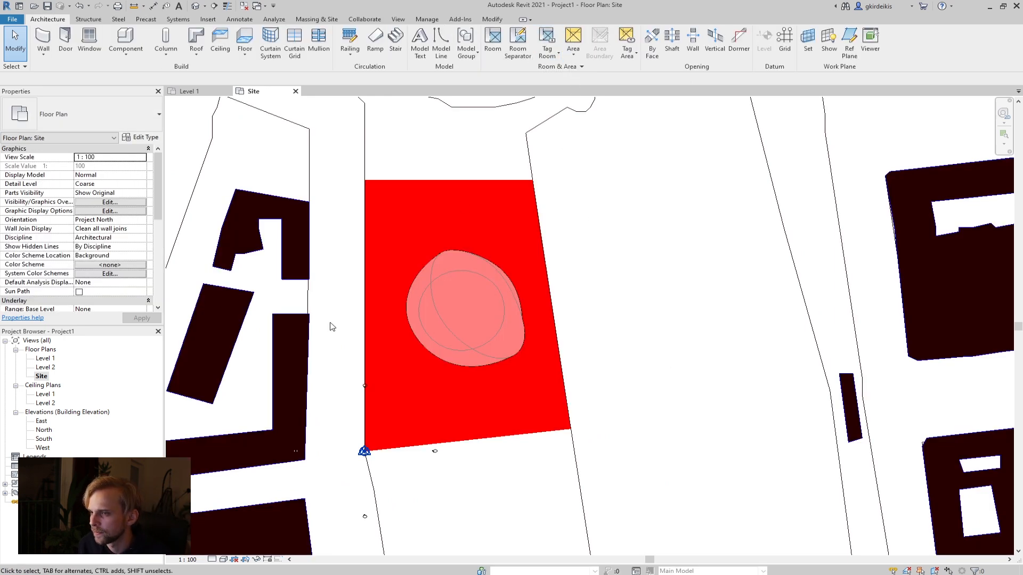
pyautogui.moveTo(375, 281); pyautogui.dragTo(418, 246, button='middle')
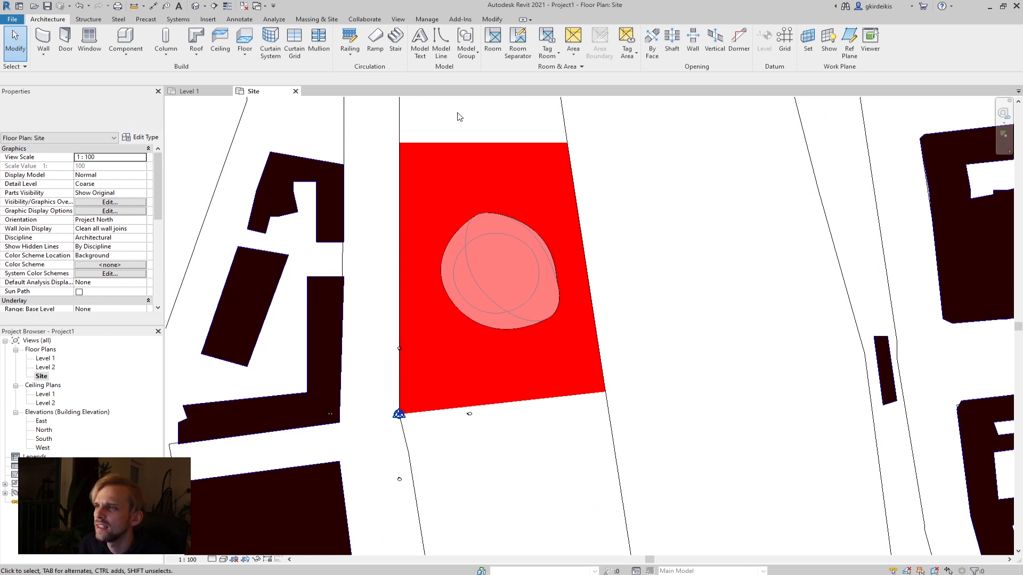
# - Open the default 3D view and examine the imported volume mass on the red plot
pyautogui.click(399, 20)
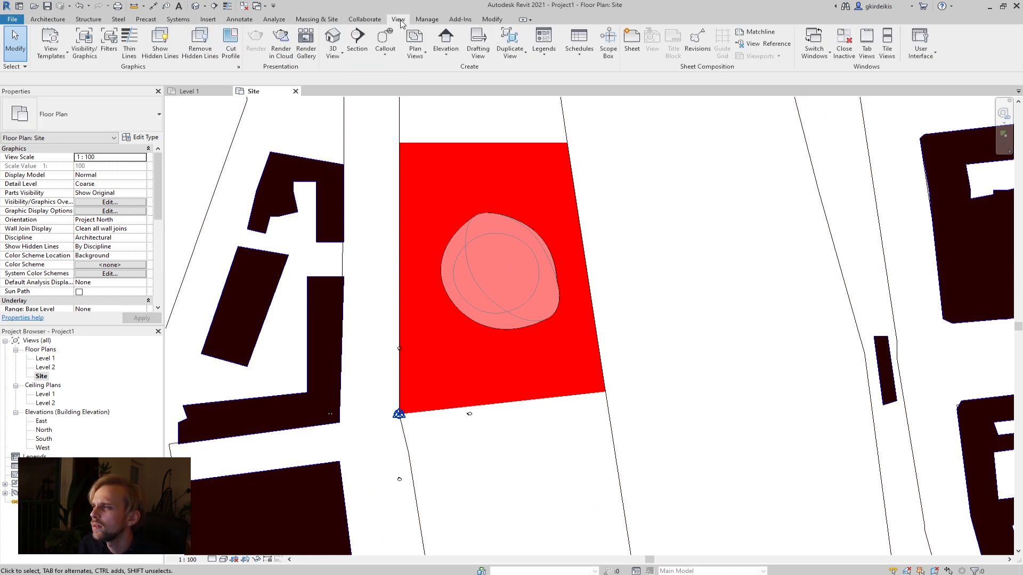
pyautogui.click(332, 38)
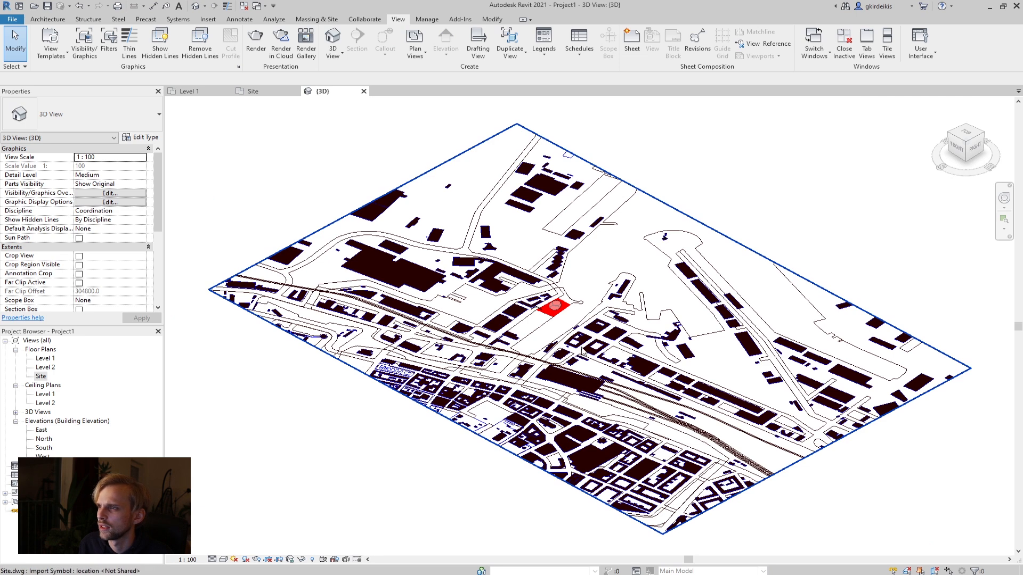
pyautogui.scroll(2, 583, 349)
pyautogui.scroll(7, 539, 288)
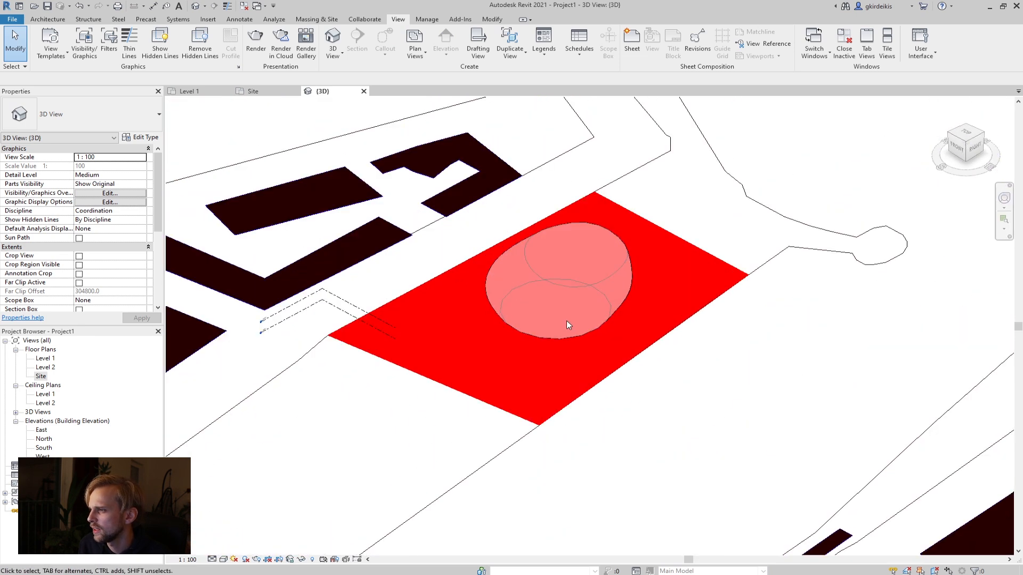
pyautogui.scroll(1, 548, 310)
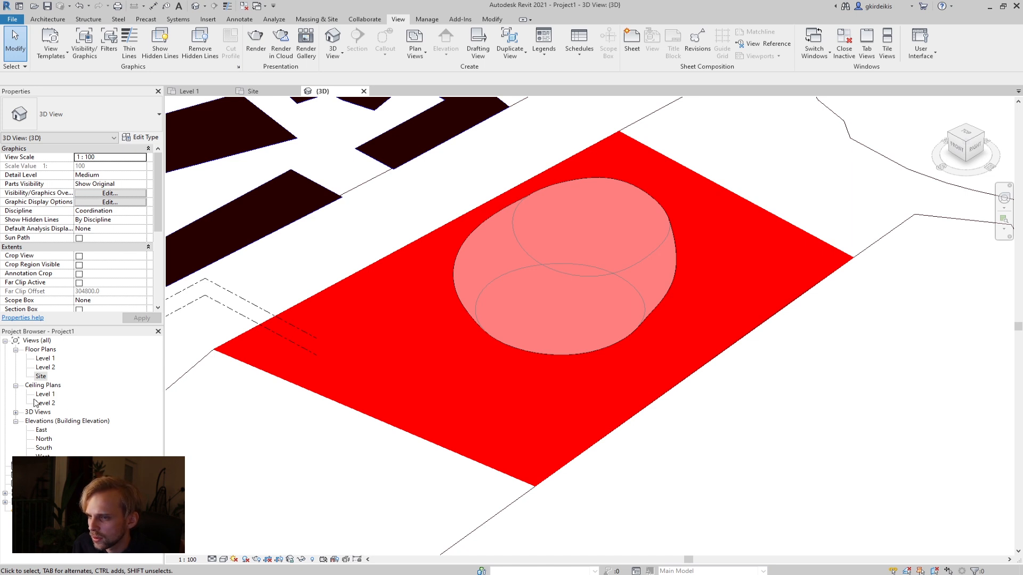
# - Open the East elevation and examine the volume mass relative to Level 1 and Level 2
pyautogui.click(42, 431)
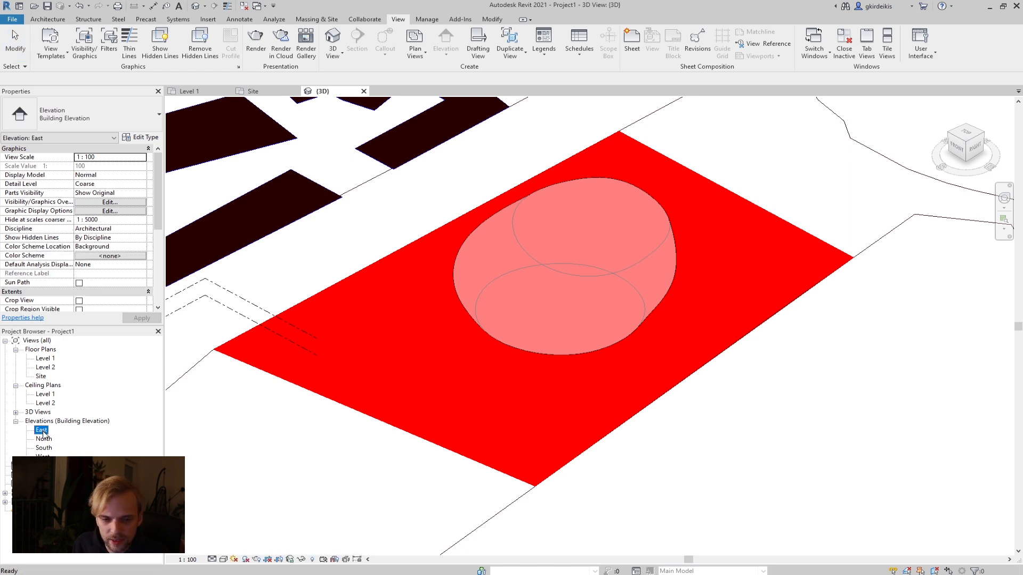
pyautogui.doubleClick(42, 431)
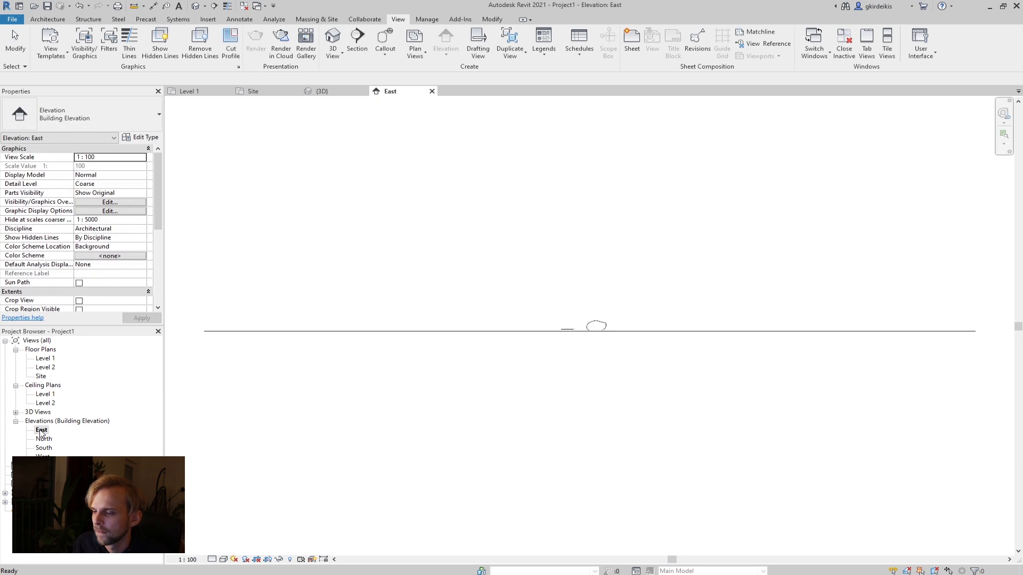
pyautogui.scroll(5, 606, 344)
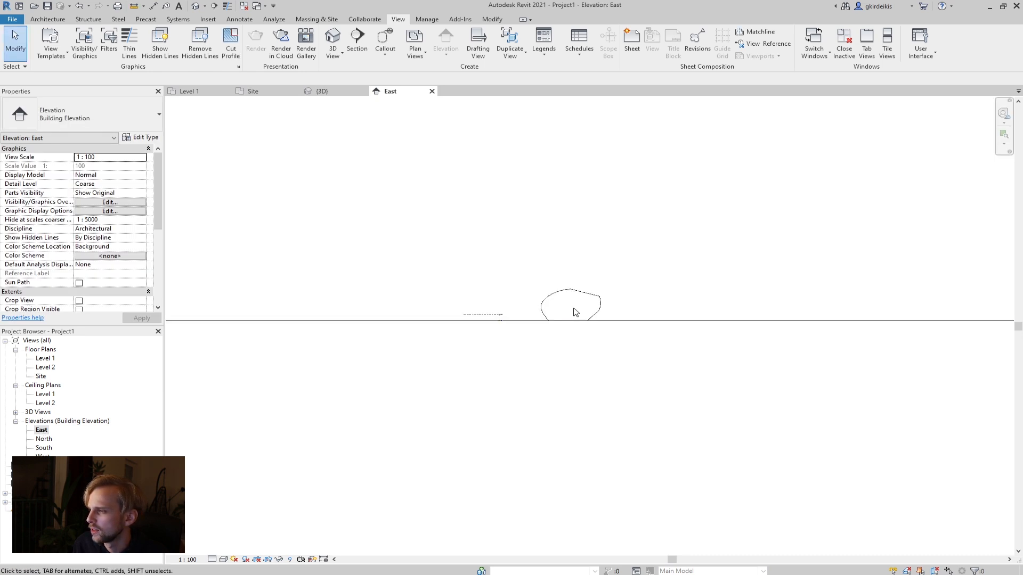
pyautogui.scroll(3, 554, 313)
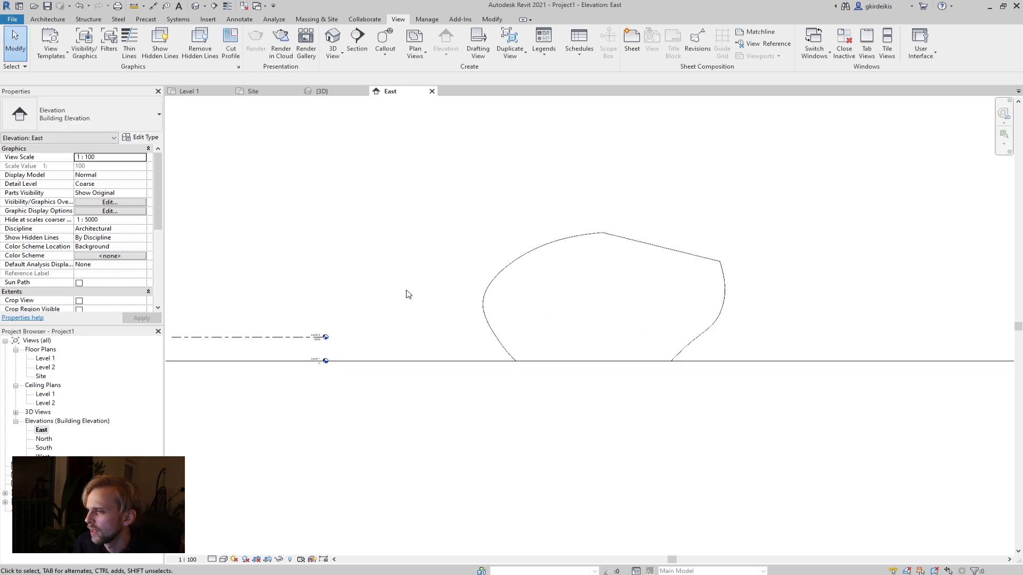
pyautogui.moveTo(356, 336); pyautogui.dragTo(363, 335, button='middle')
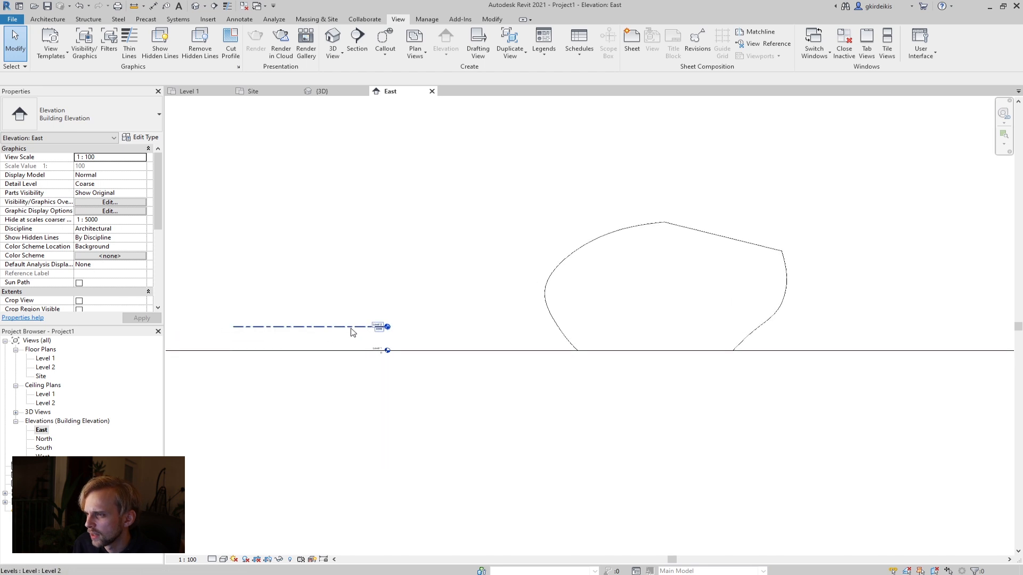
# - Try to move the Level 1 and Level 2 lines together towards the volume mass, and undo the move
pyautogui.click(366, 356)
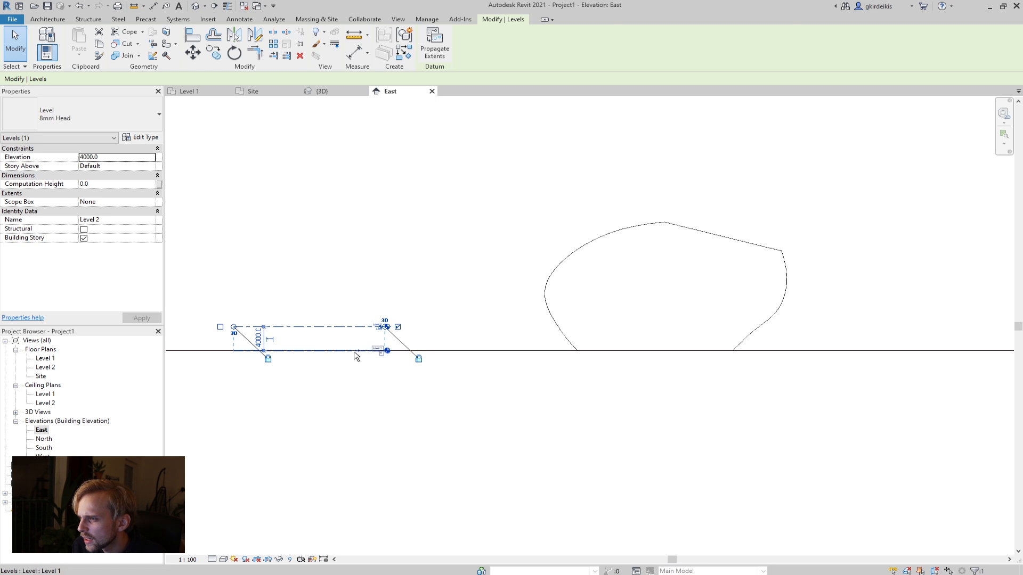
pyautogui.keyDown('ctrl'); pyautogui.click(357, 352); pyautogui.keyUp('ctrl')
pyautogui.moveTo(407, 325); pyautogui.dragTo(539, 296)
pyautogui.hotkey('ctrl', 'z')
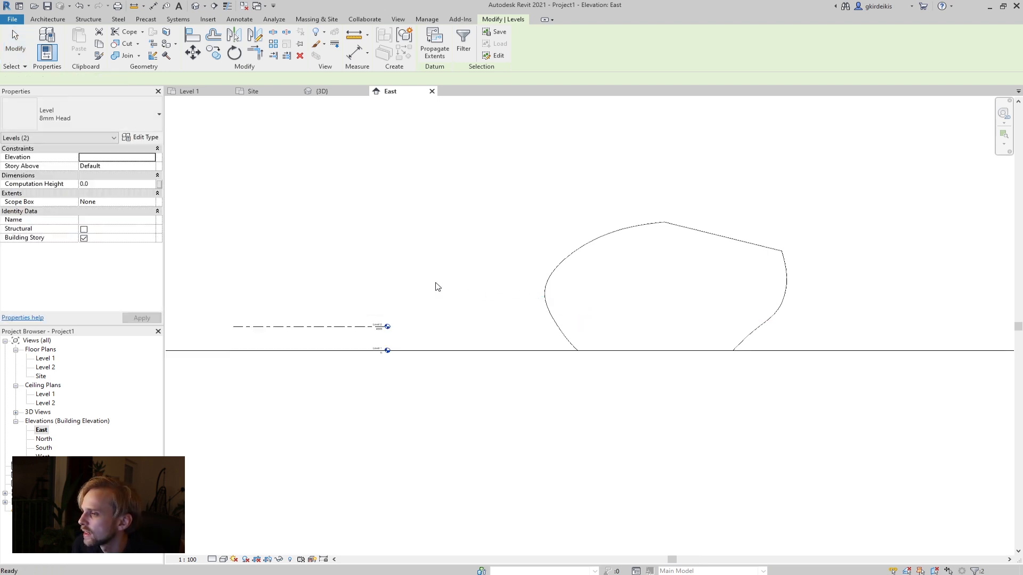
pyautogui.press('Escape')
# - Unpin the Site.dwg import to try moving it below Level 1, undo the move and pin it again
pyautogui.click(448, 352)
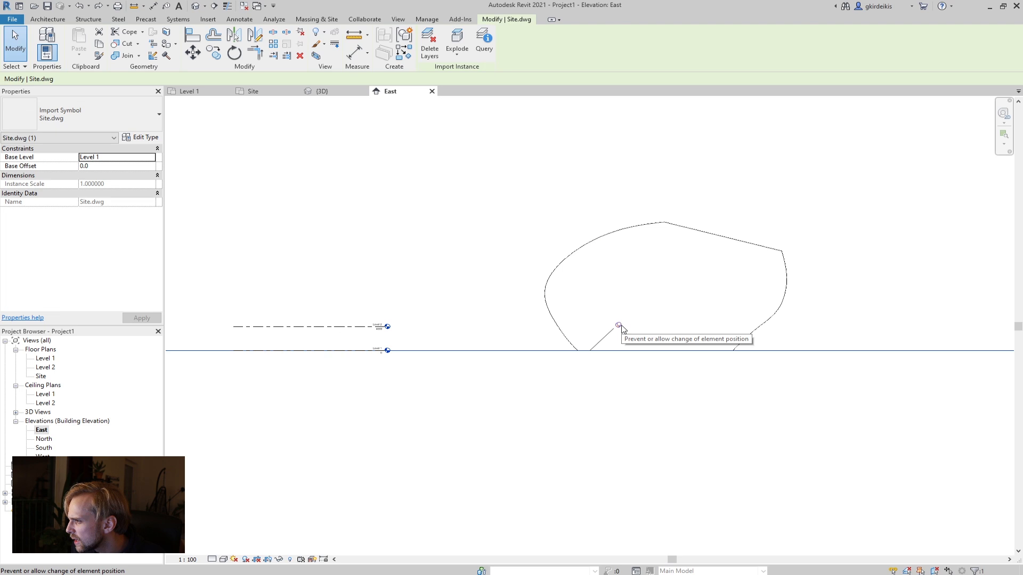
pyautogui.click(621, 325)
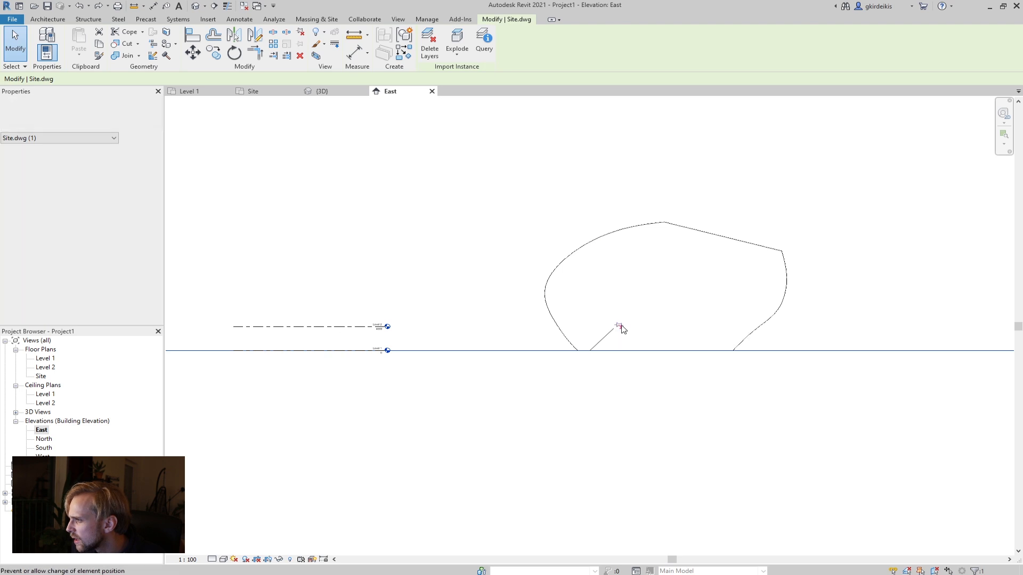
pyautogui.click(465, 326)
pyautogui.moveTo(485, 351); pyautogui.dragTo(489, 385)
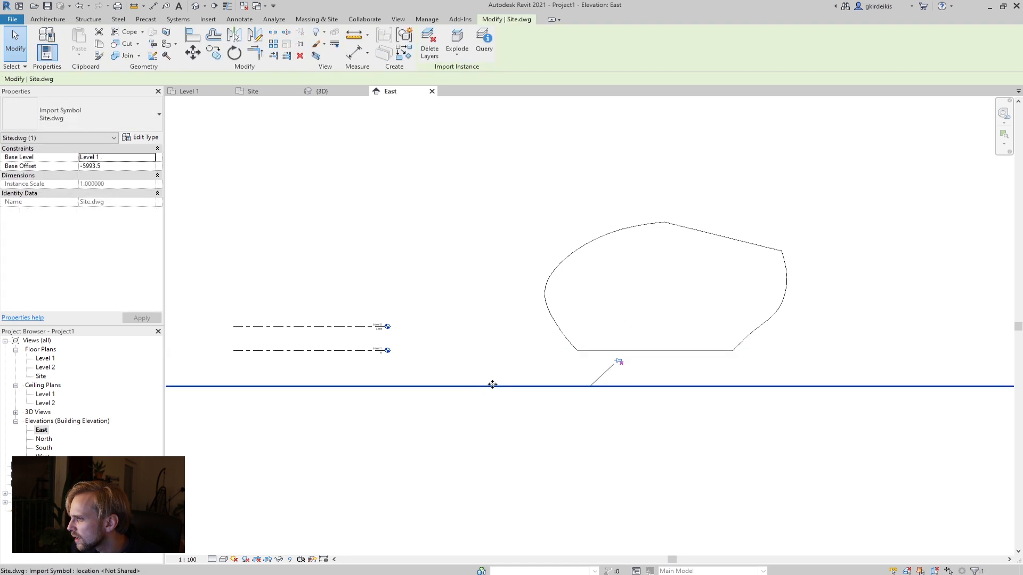
pyautogui.hotkey('ctrl', 'z')
pyautogui.click(554, 351)
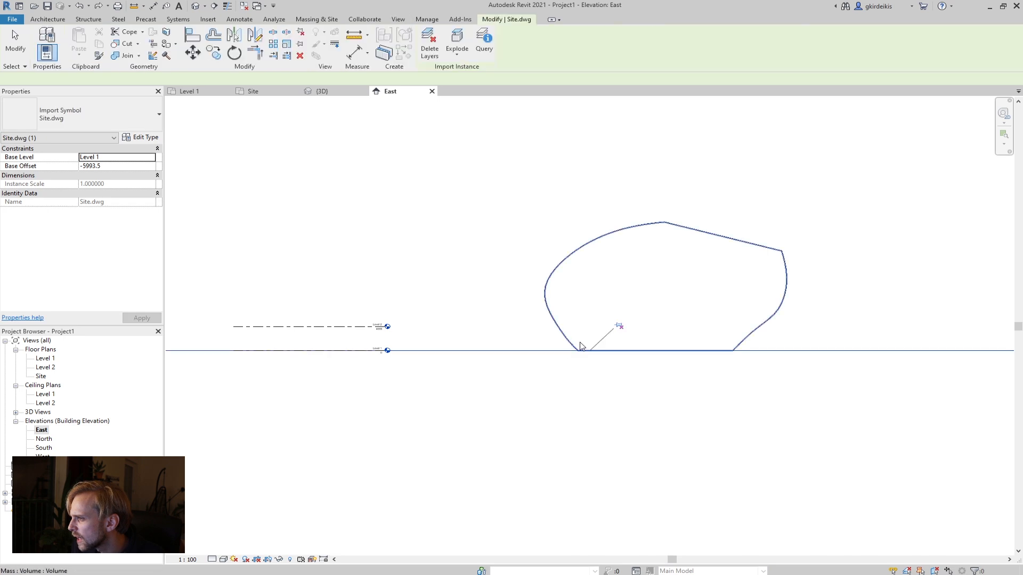
pyautogui.click(620, 326)
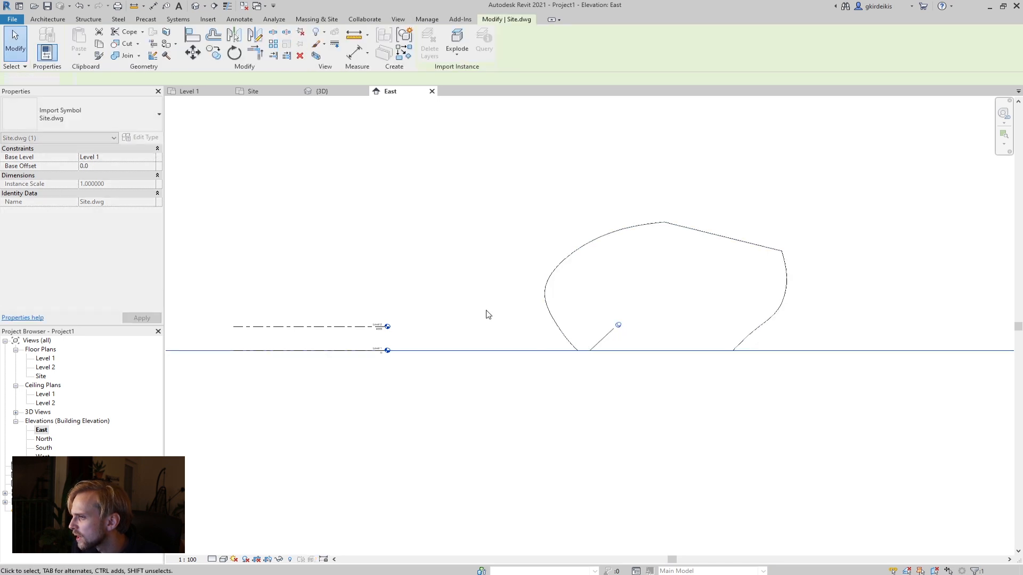
# - Move the Level 2 and Level 1 lines horizontally so their heads sit just beyond the right side of the volume mass
pyautogui.click(365, 351)
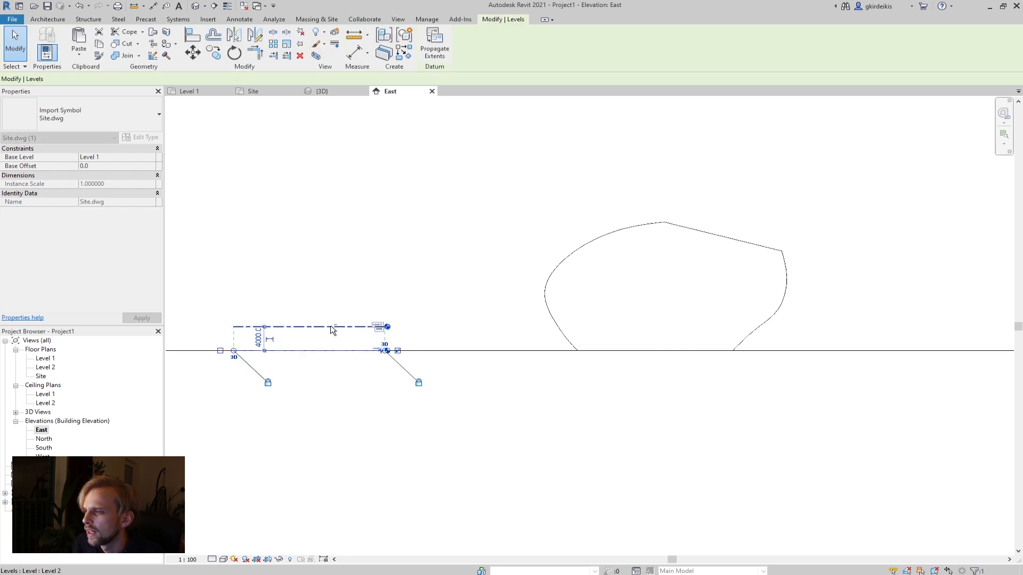
pyautogui.moveTo(320, 327); pyautogui.dragTo(690, 326)
pyautogui.click(536, 392)
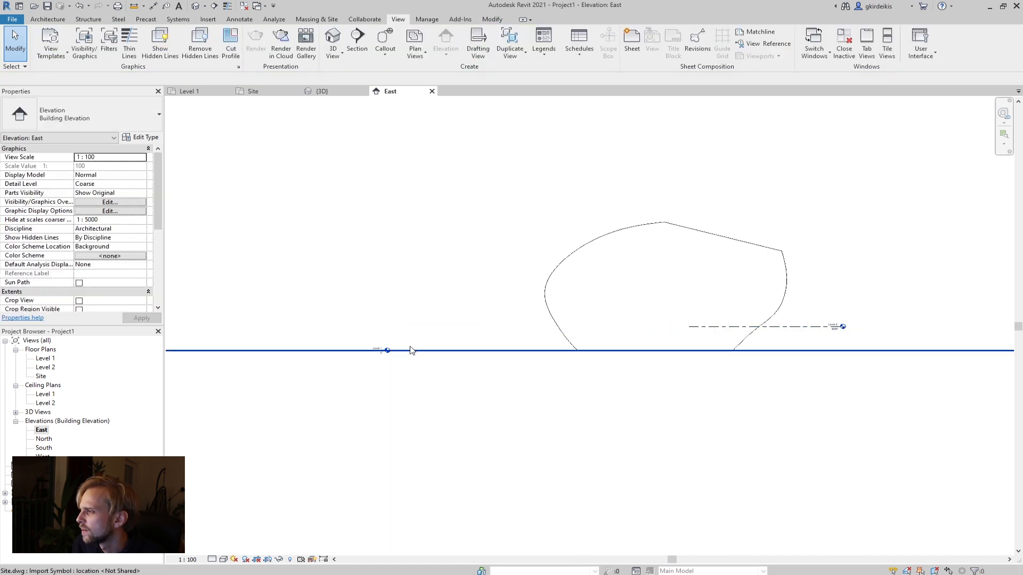
pyautogui.click(364, 352)
pyautogui.moveTo(388, 350); pyautogui.dragTo(813, 351)
pyautogui.click(934, 296)
pyautogui.scroll(-3, 735, 341)
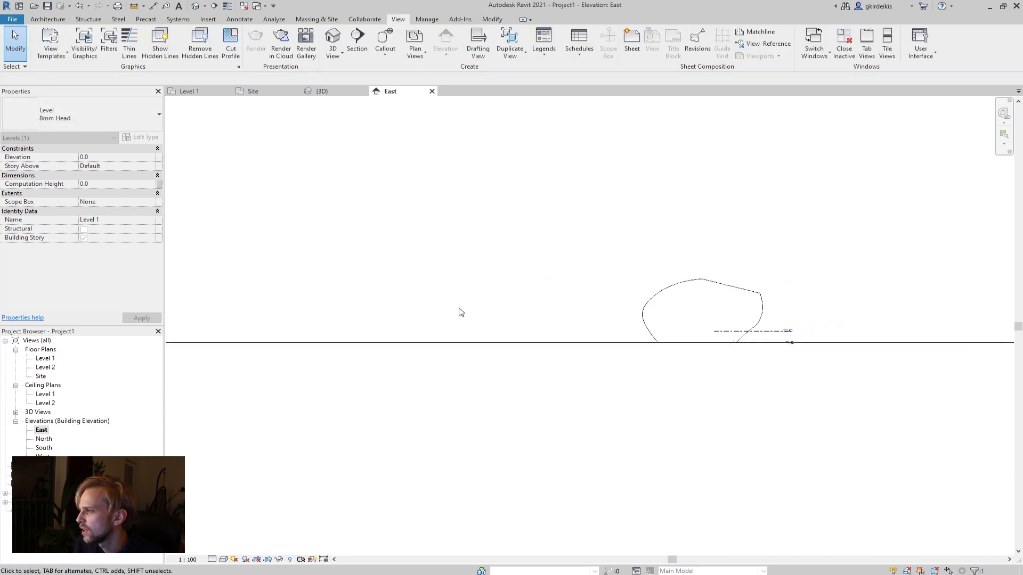
# - Check the Site plan, return to the East elevation and examine the heads of Level 1 and Level 2
pyautogui.doubleClick(43, 376)
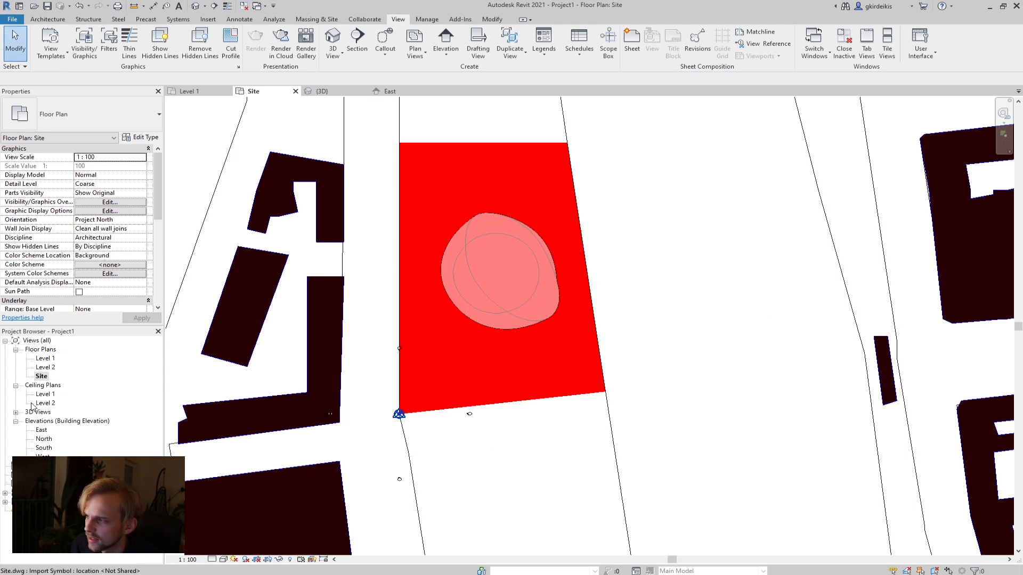
pyautogui.doubleClick(42, 430)
pyautogui.scroll(1, 776, 336)
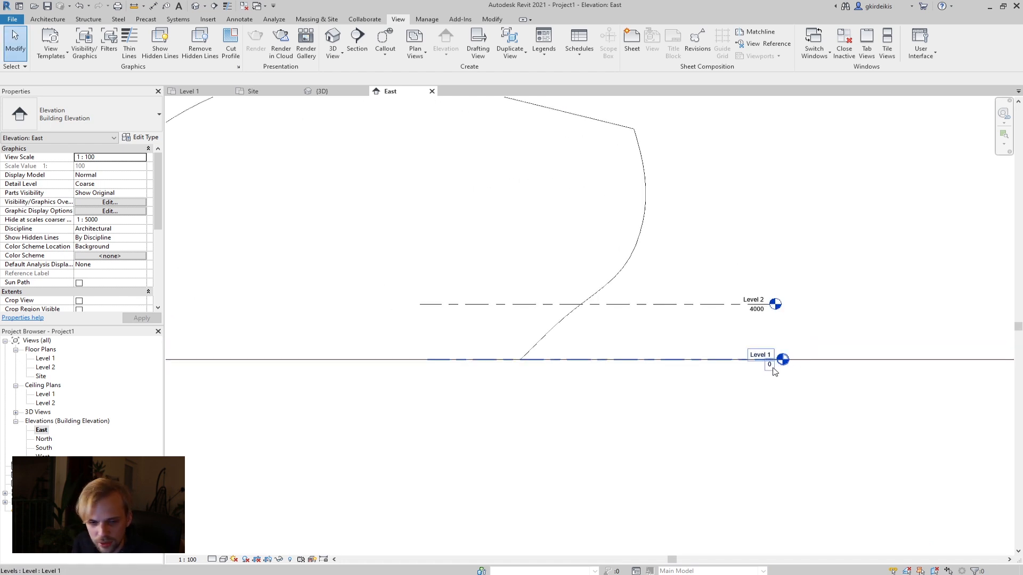
pyautogui.scroll(2, 804, 304)
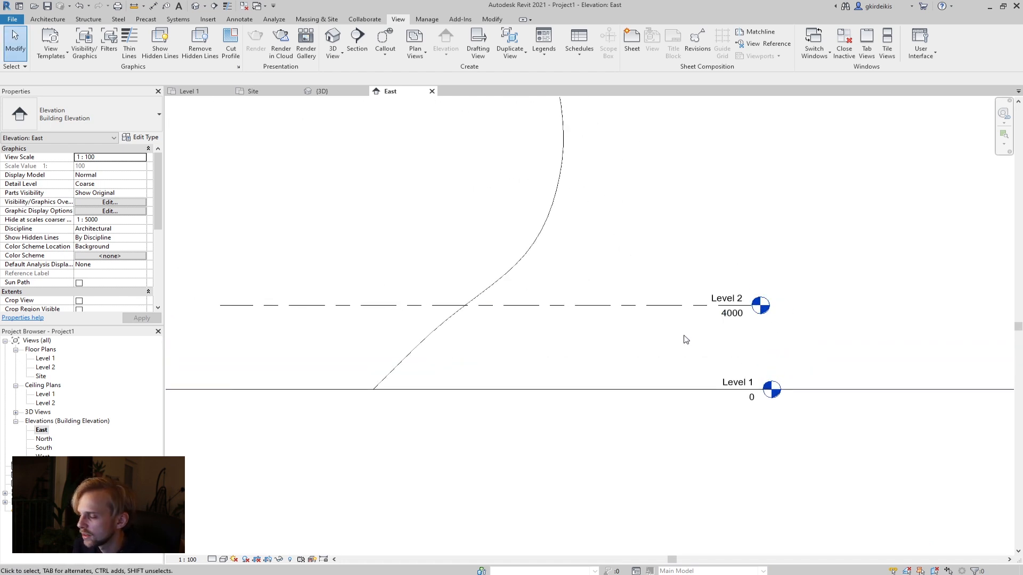
pyautogui.scroll(-4, 584, 279)
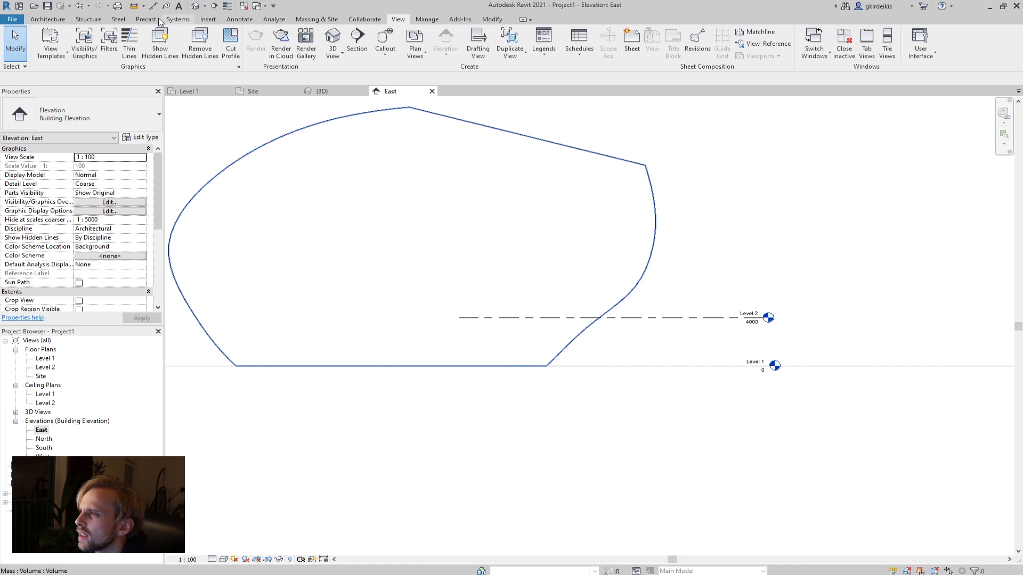
# - Add a new level above Level 2, aligned with its ends, and set its elevation to 8000
pyautogui.click(55, 20)
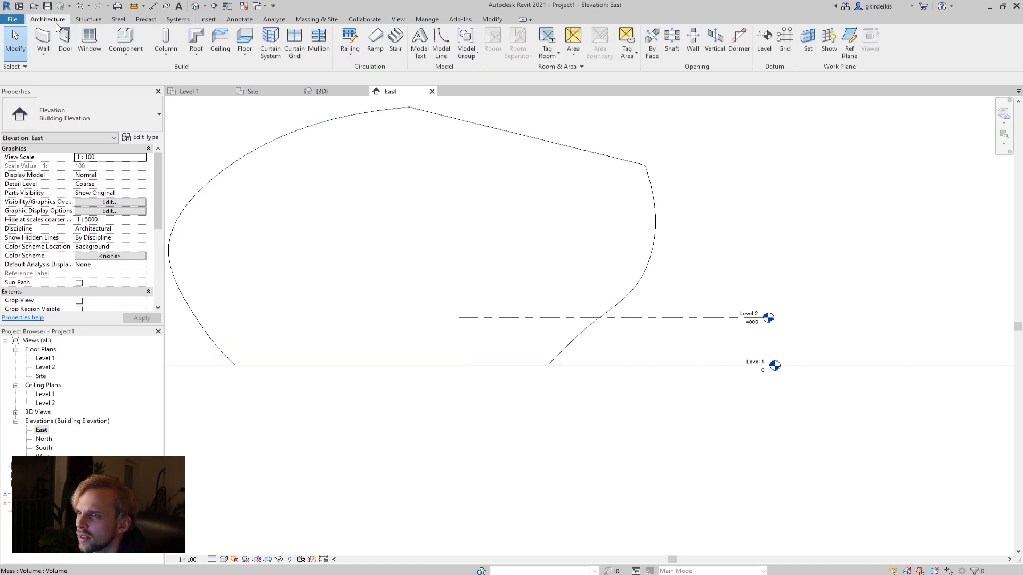
pyautogui.click(765, 37)
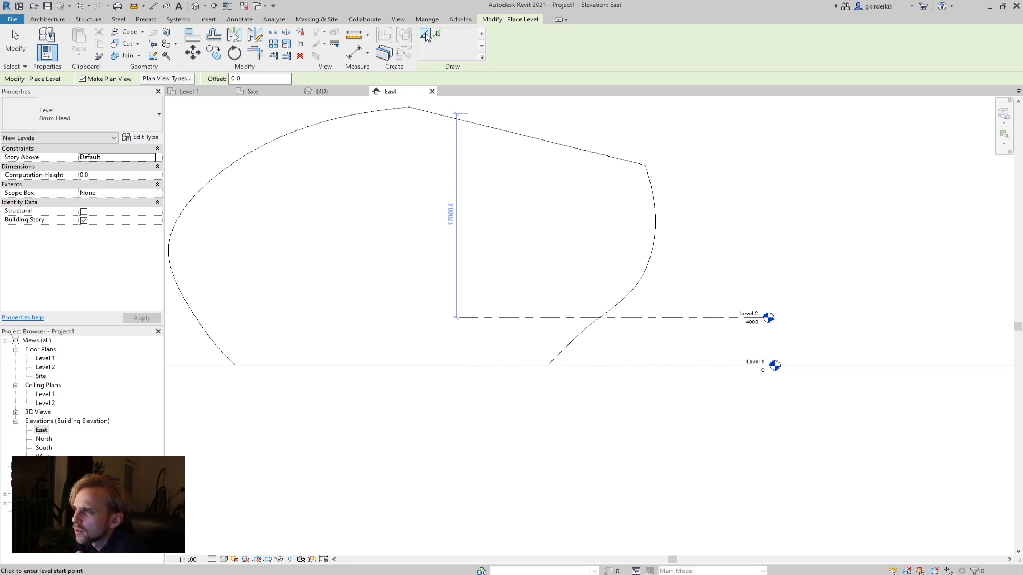
pyautogui.click(459, 275)
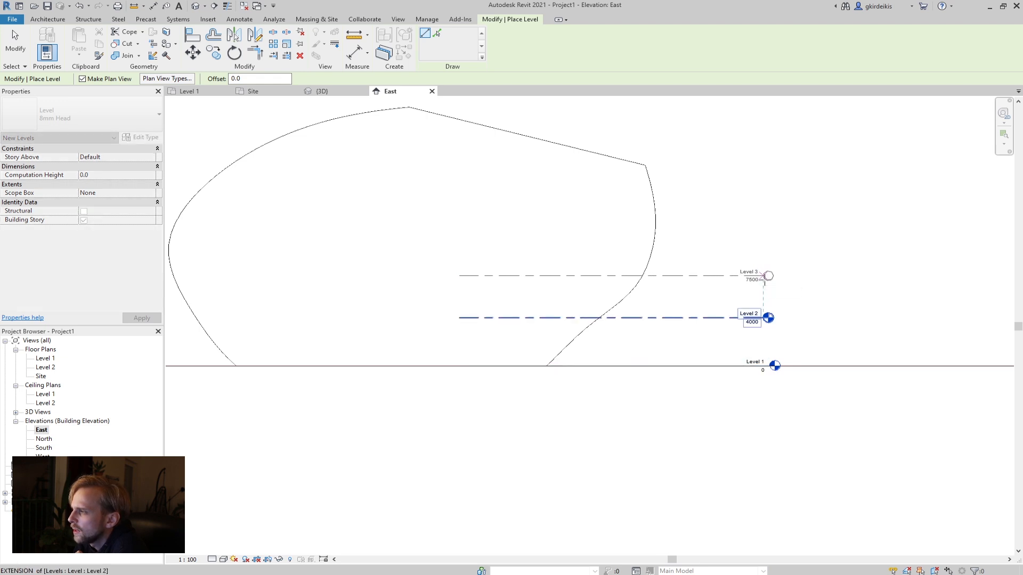
pyautogui.click(764, 276)
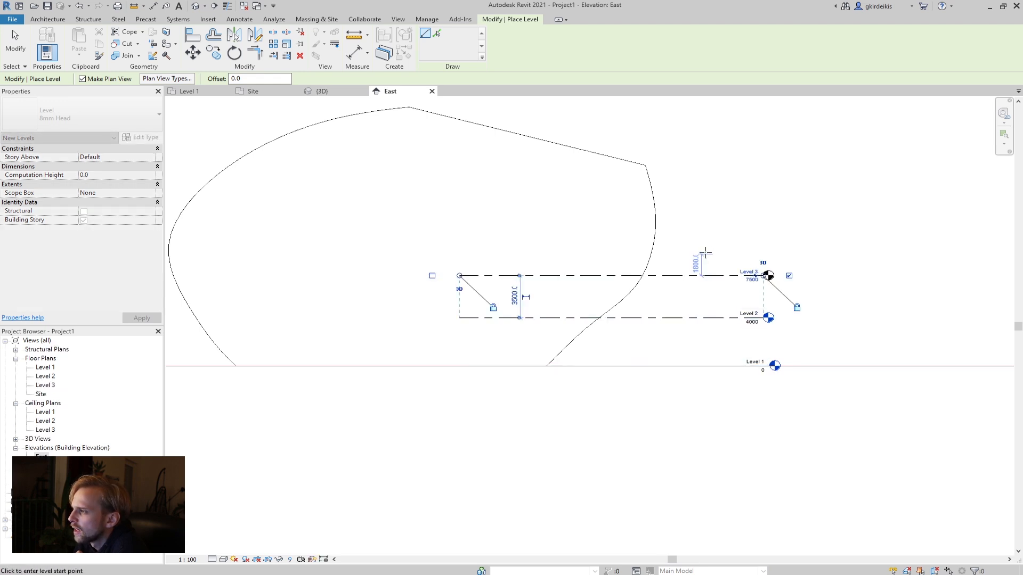
pyautogui.scroll(2, 748, 284)
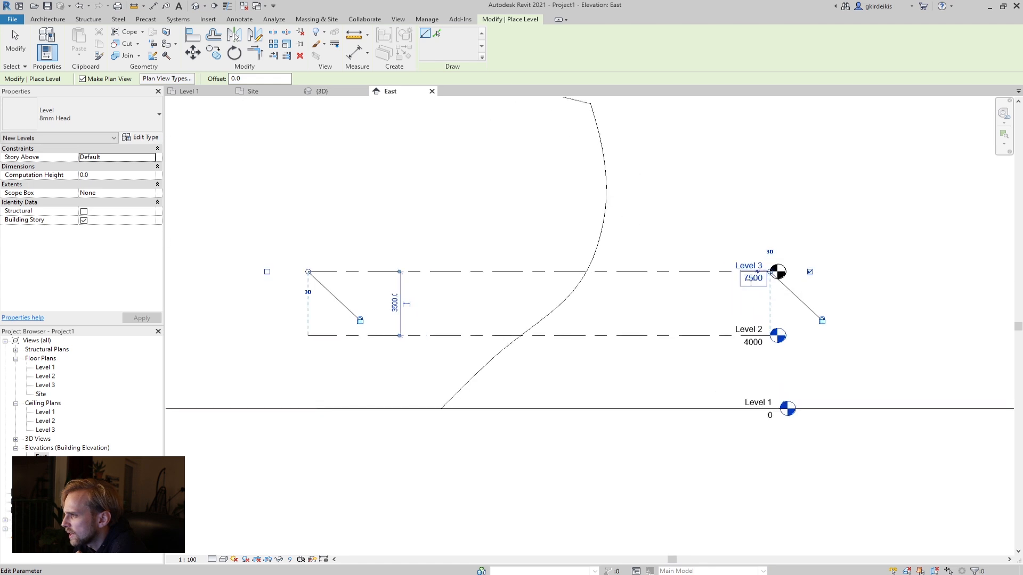
pyautogui.click(755, 278)
pyautogui.write('8000')
pyautogui.press('Return')
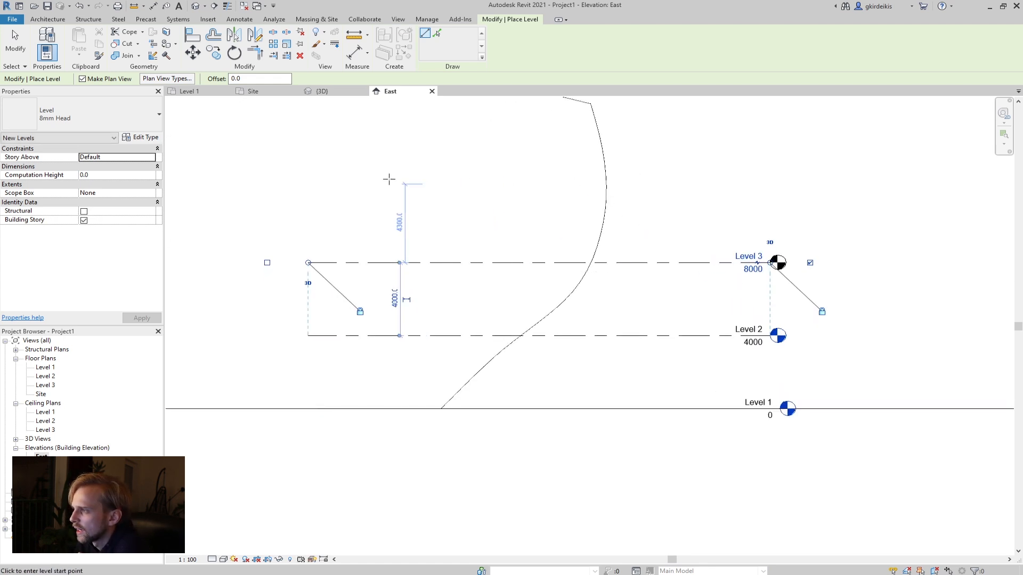
# - Add another level above Level 3, set its elevation to 12000 and finish placing levels
pyautogui.click(319, 192)
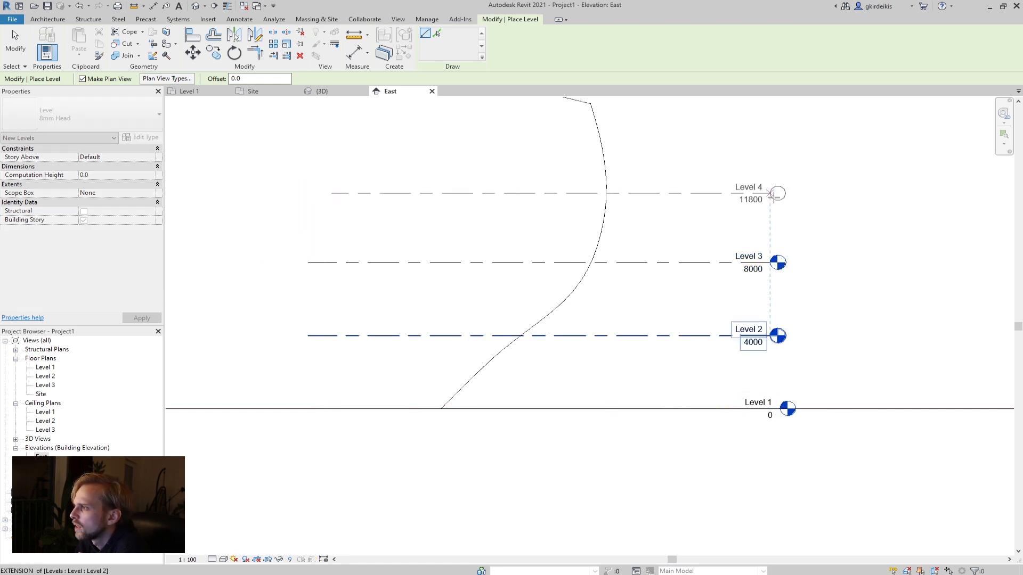
pyautogui.click(770, 192)
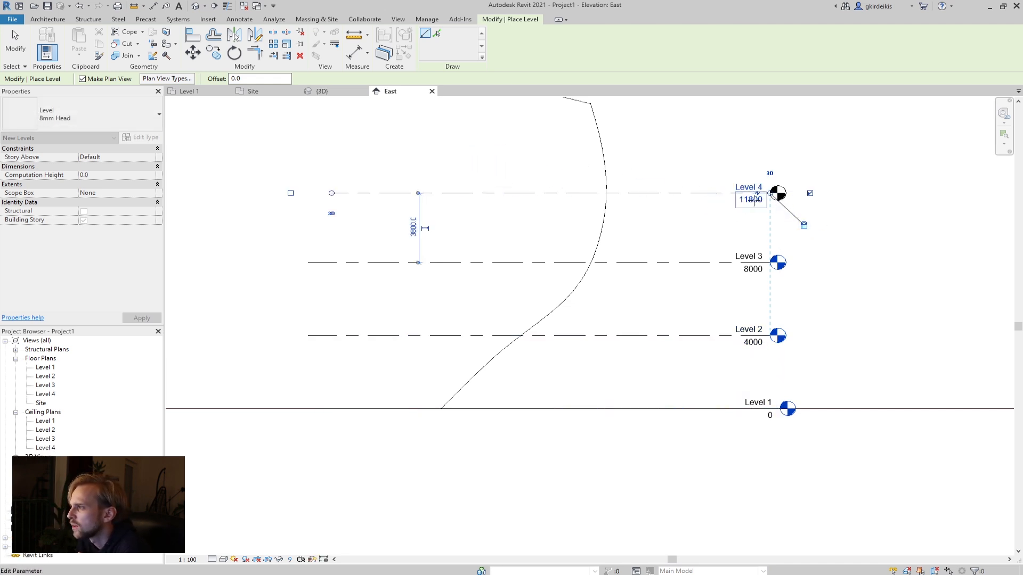
pyautogui.click(750, 203)
pyautogui.write('12')
pyautogui.press('Return')
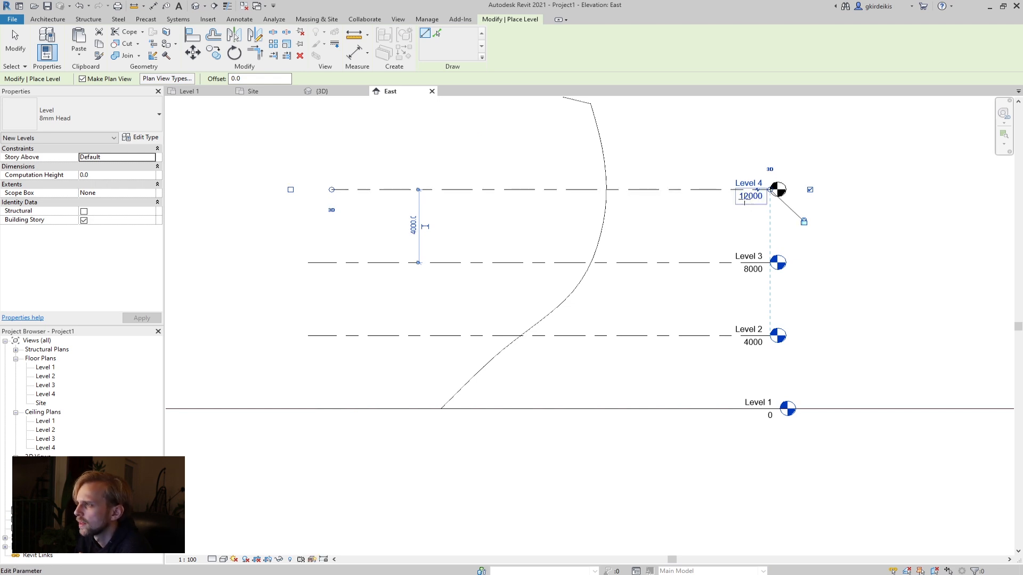
pyautogui.scroll(-1, 375, 185)
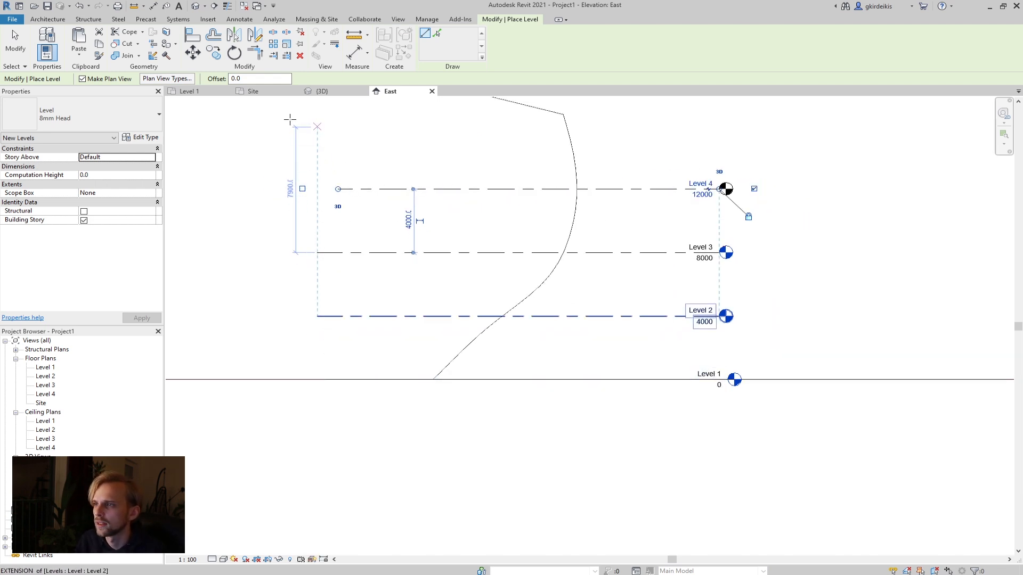
pyautogui.click(15, 40)
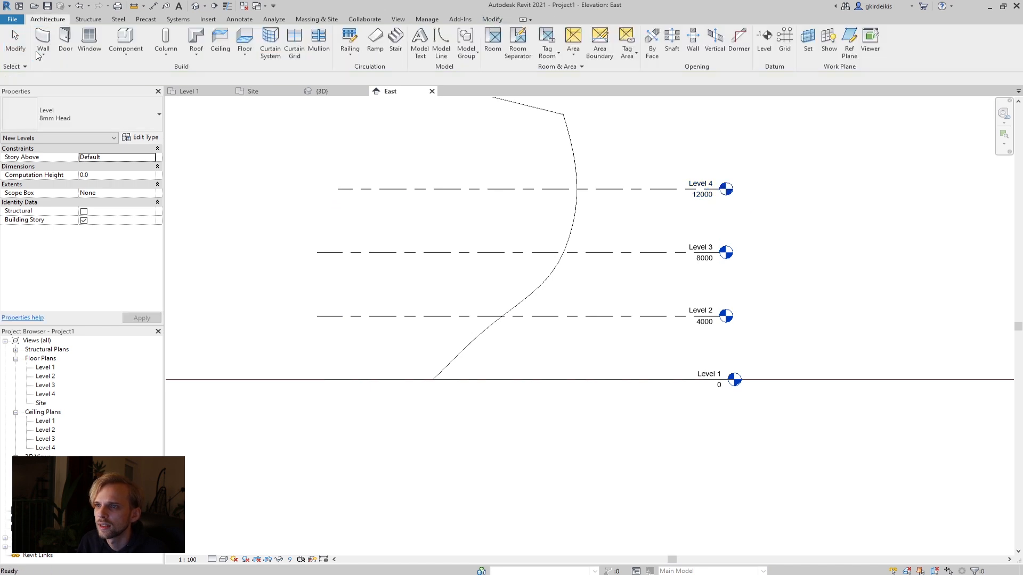
# - Extend the left end of the Level 4 line past the far side of the volume mass
pyautogui.moveTo(380, 176); pyautogui.dragTo(495, 191, button='middle')
pyautogui.click(487, 193)
pyautogui.scroll(-2, 518, 221)
pyautogui.moveTo(535, 231); pyautogui.dragTo(610, 239, button='middle')
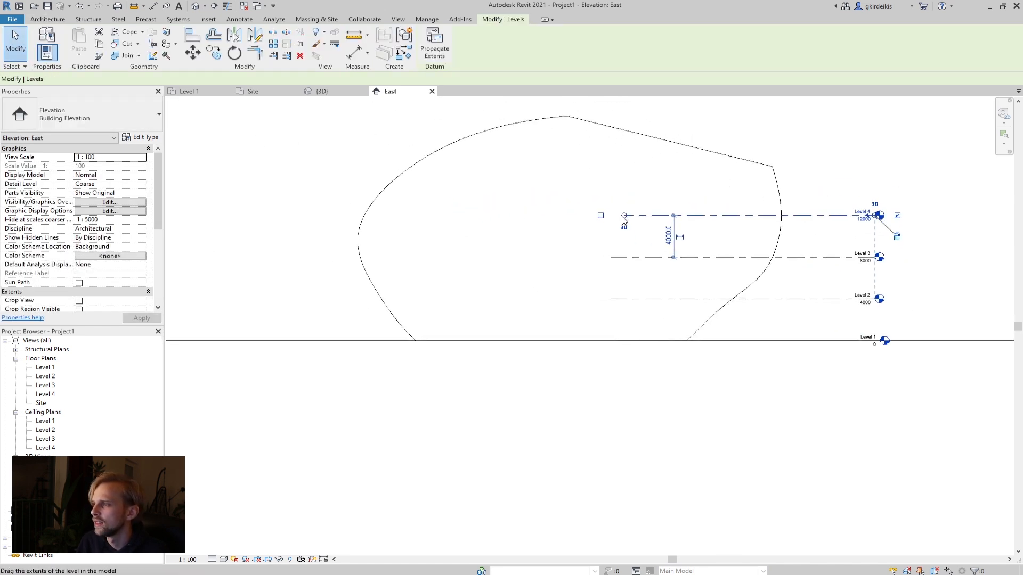
pyautogui.moveTo(624, 217); pyautogui.dragTo(246, 215)
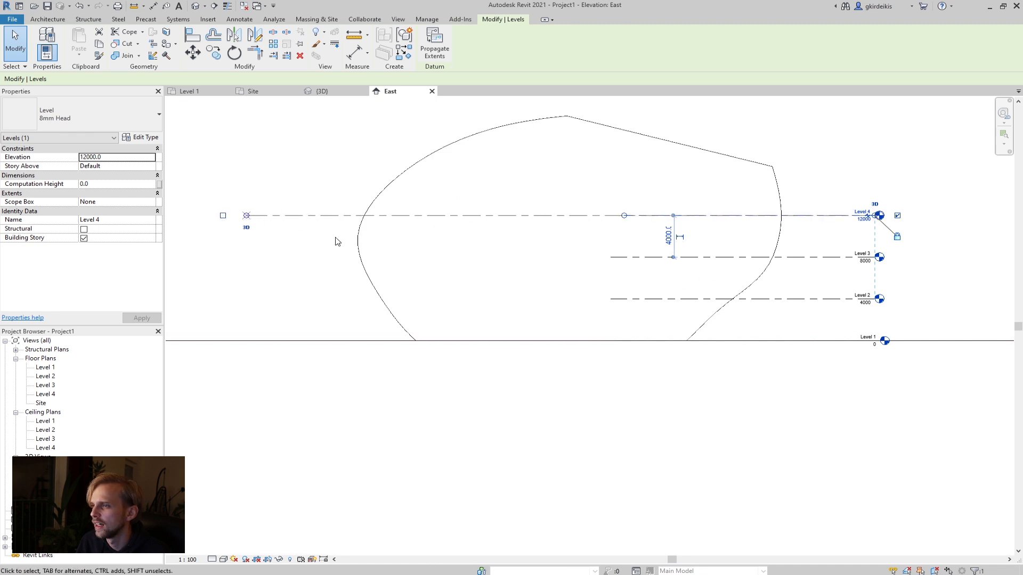
# - Extend the left ends of Levels 3, 2 and 1 to line up with the end of Level 4
pyautogui.click(618, 258)
pyautogui.moveTo(610, 257); pyautogui.dragTo(246, 257)
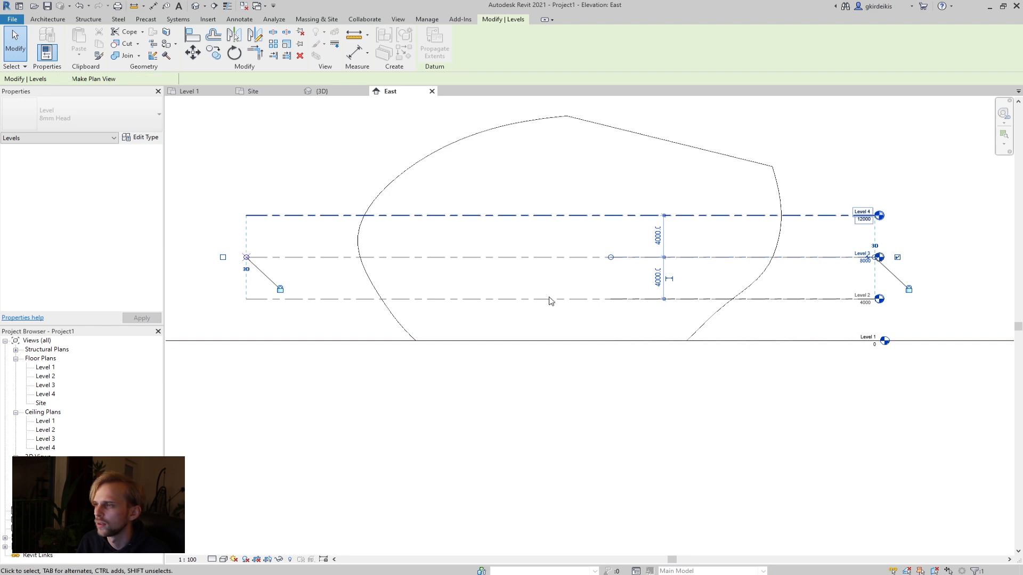
pyautogui.click(805, 342)
pyautogui.moveTo(616, 342); pyautogui.dragTo(238, 304)
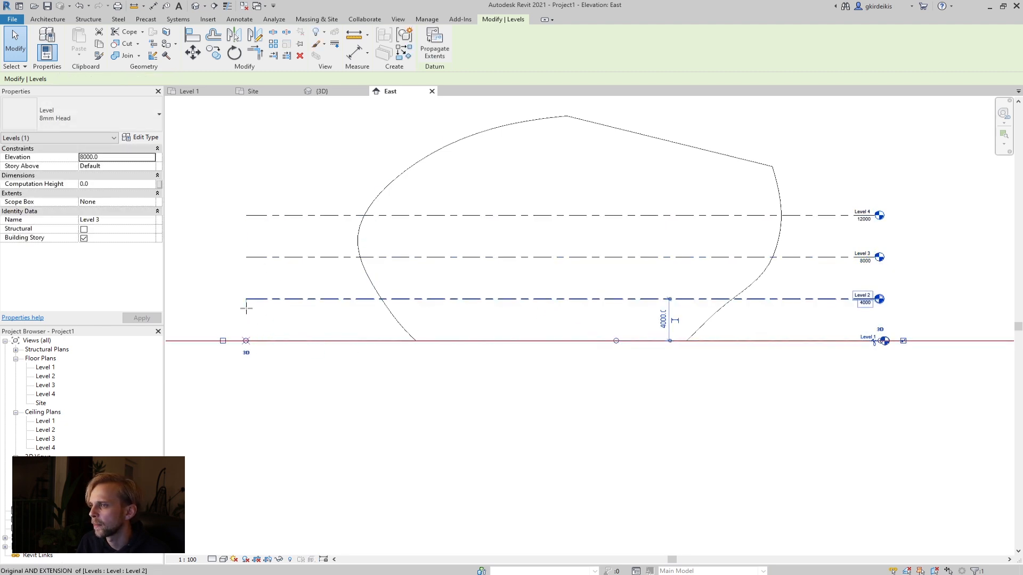
pyautogui.click(224, 267)
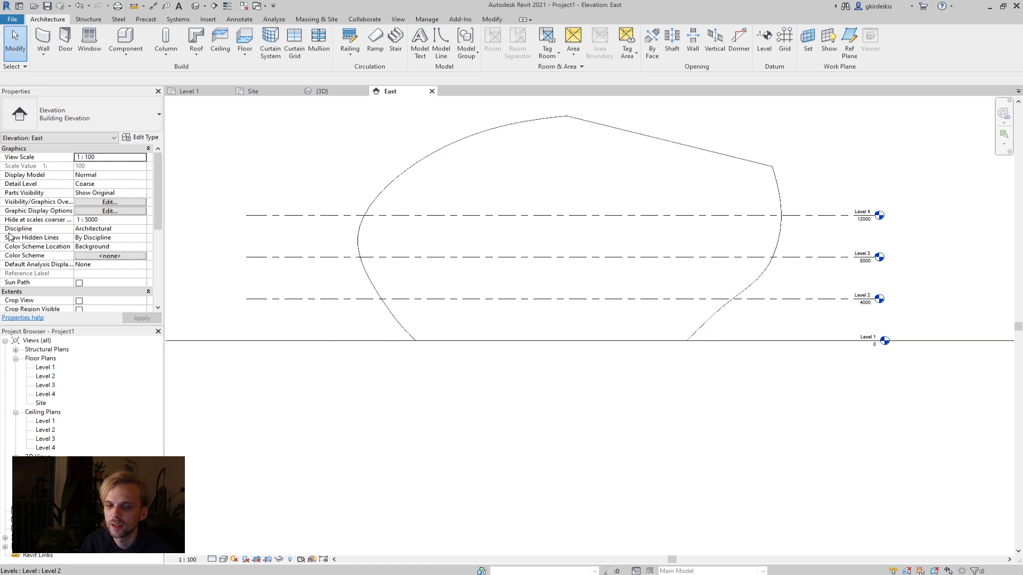
# - Select the volume mass in the Level 1 floor plan and isolate it in 3D with a Selection Box
pyautogui.doubleClick(40, 403)
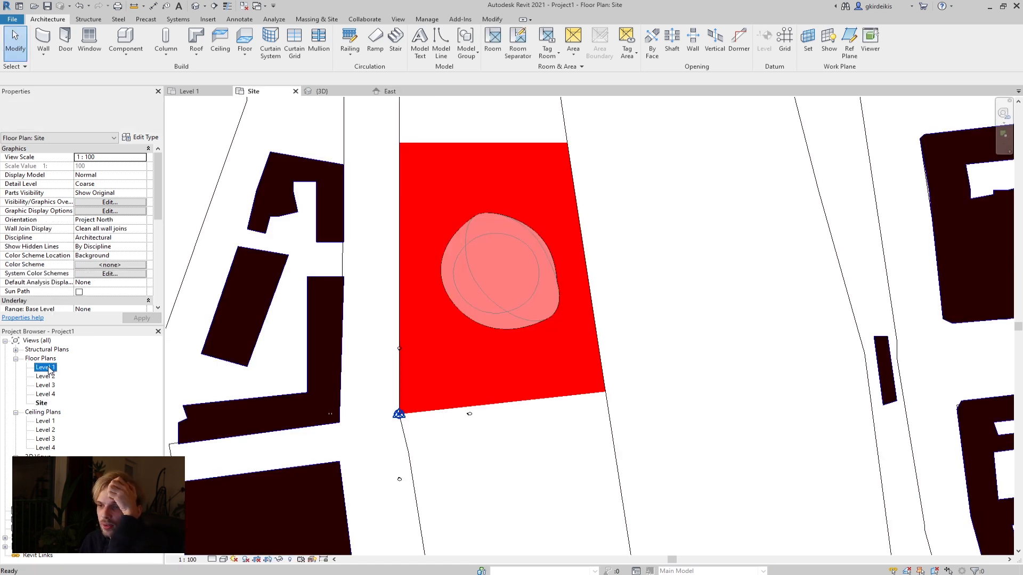
pyautogui.doubleClick(45, 368)
pyautogui.scroll(-2, 487, 344)
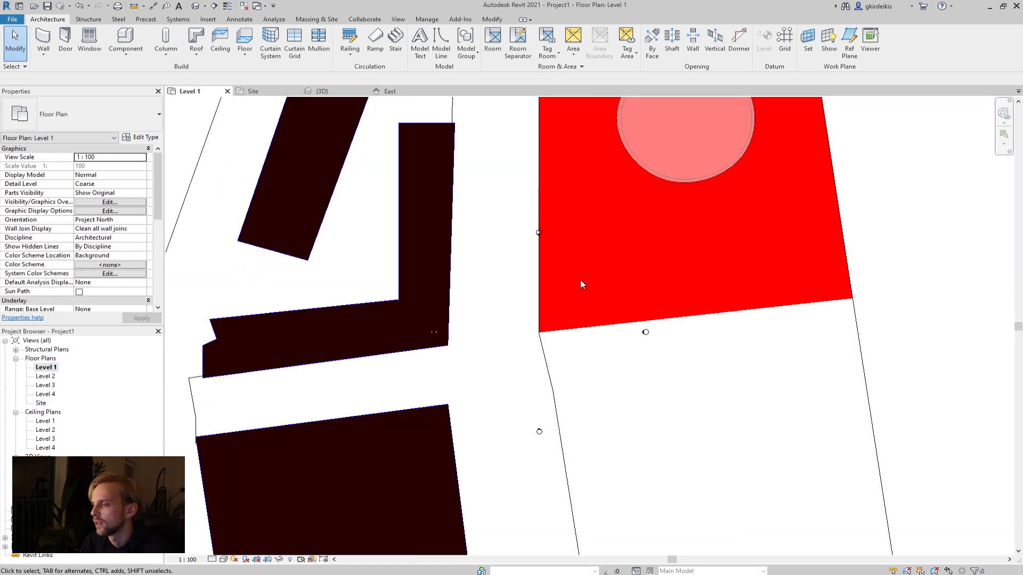
pyautogui.moveTo(574, 280); pyautogui.dragTo(439, 463, button='middle')
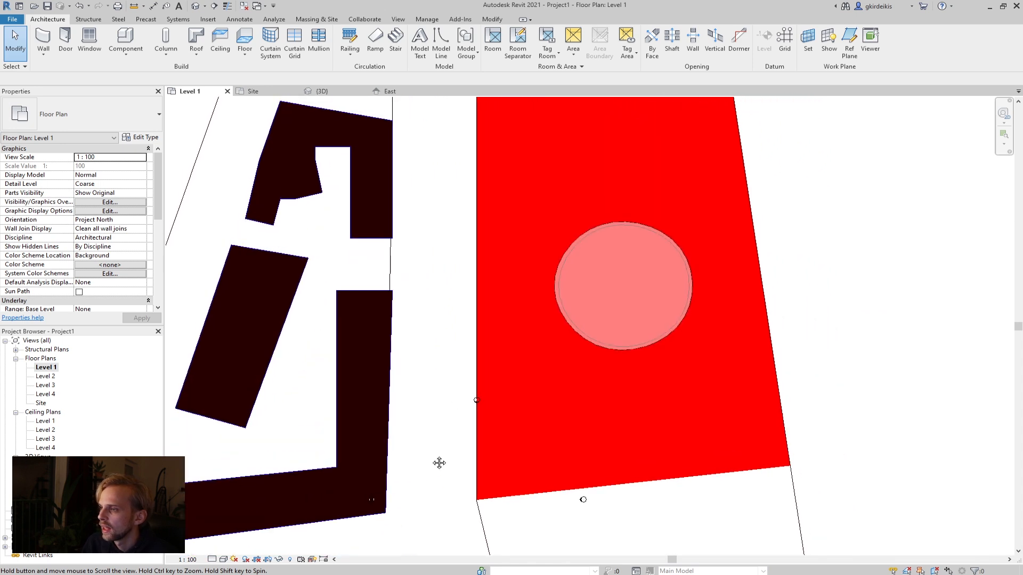
pyautogui.click(567, 319)
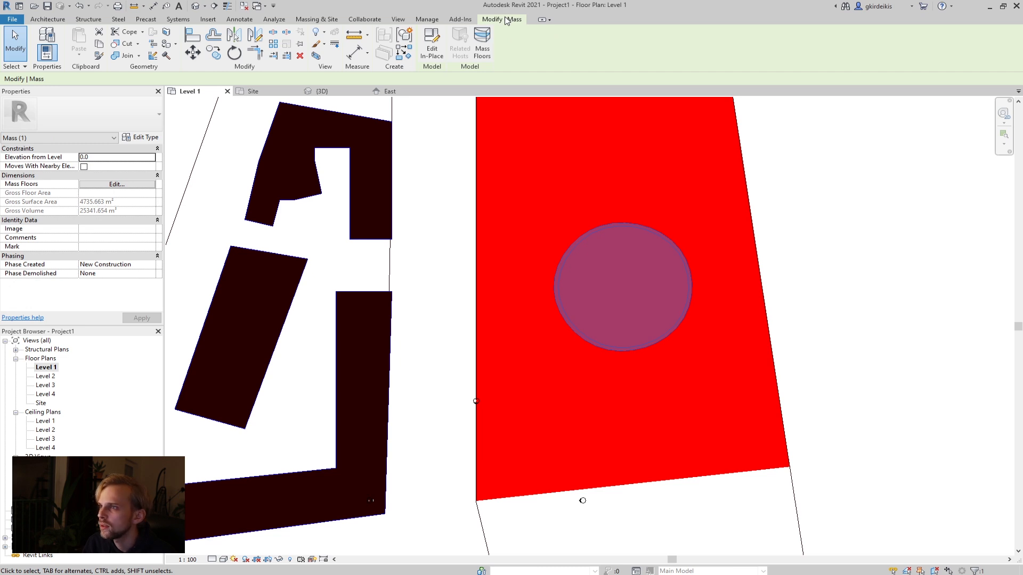
pyautogui.click(315, 55)
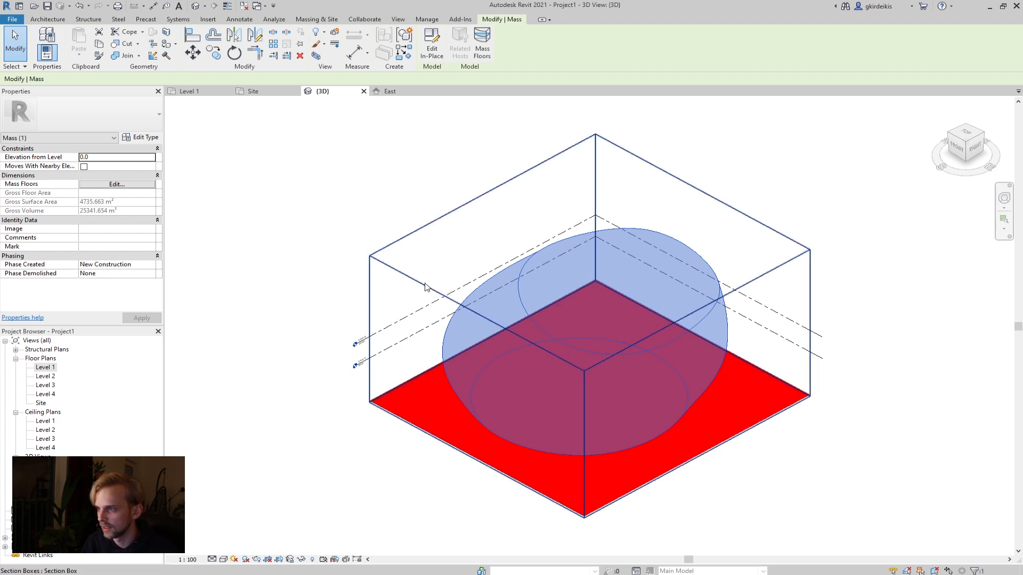
# - Enlarge the section box outward around the mass so that it takes in more of the site and all four levels
pyautogui.click(399, 274)
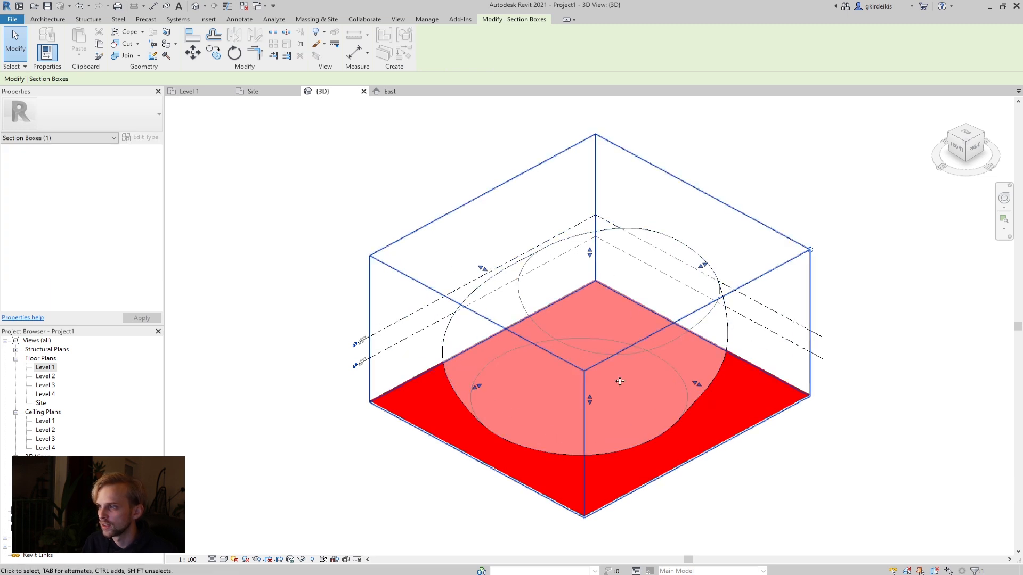
pyautogui.moveTo(478, 387); pyautogui.dragTo(442, 407)
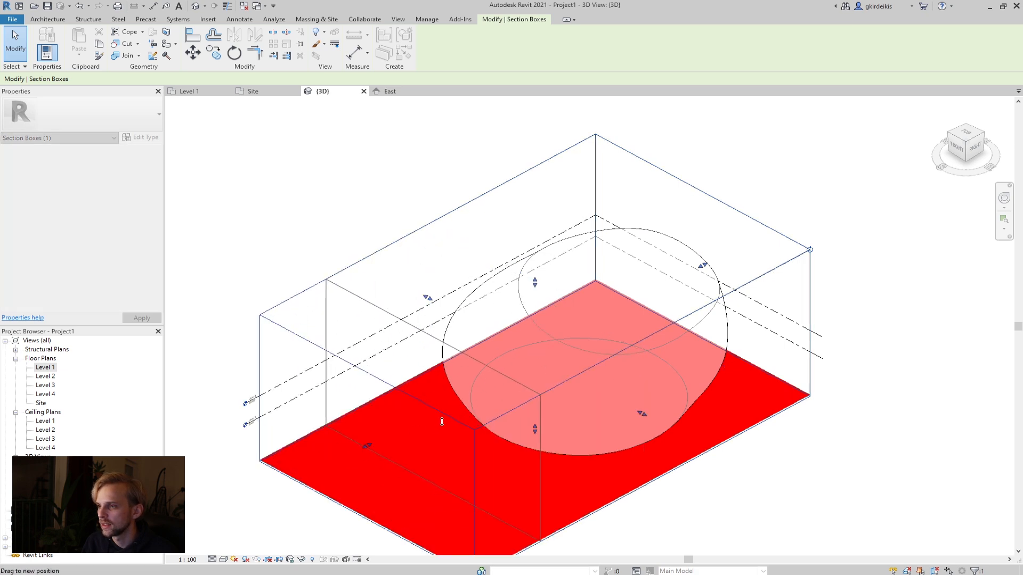
pyautogui.moveTo(674, 397); pyautogui.dragTo(760, 442)
pyautogui.moveTo(461, 281); pyautogui.dragTo(363, 228)
pyautogui.moveTo(694, 262); pyautogui.dragTo(577, 260)
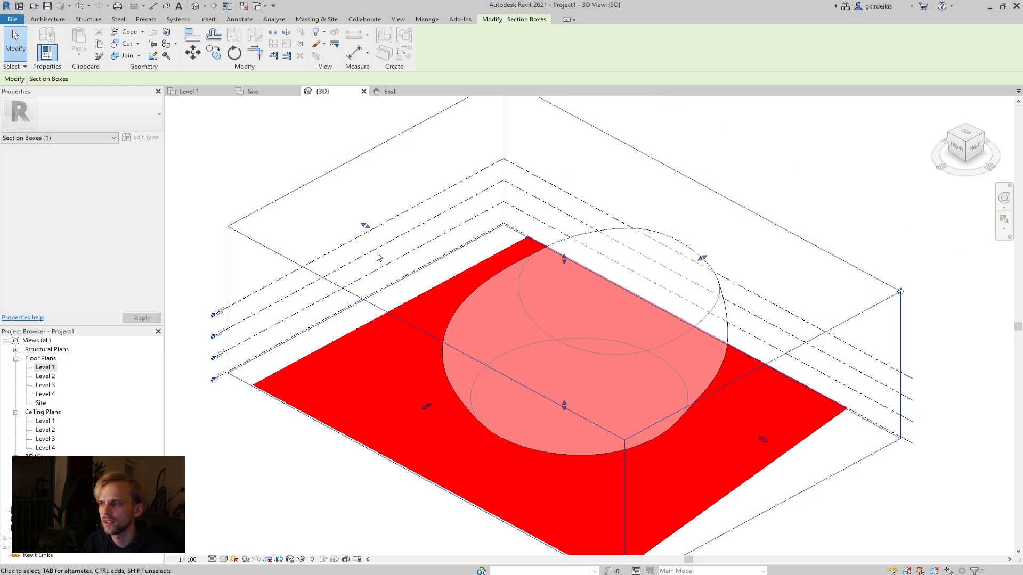
pyautogui.click(384, 187)
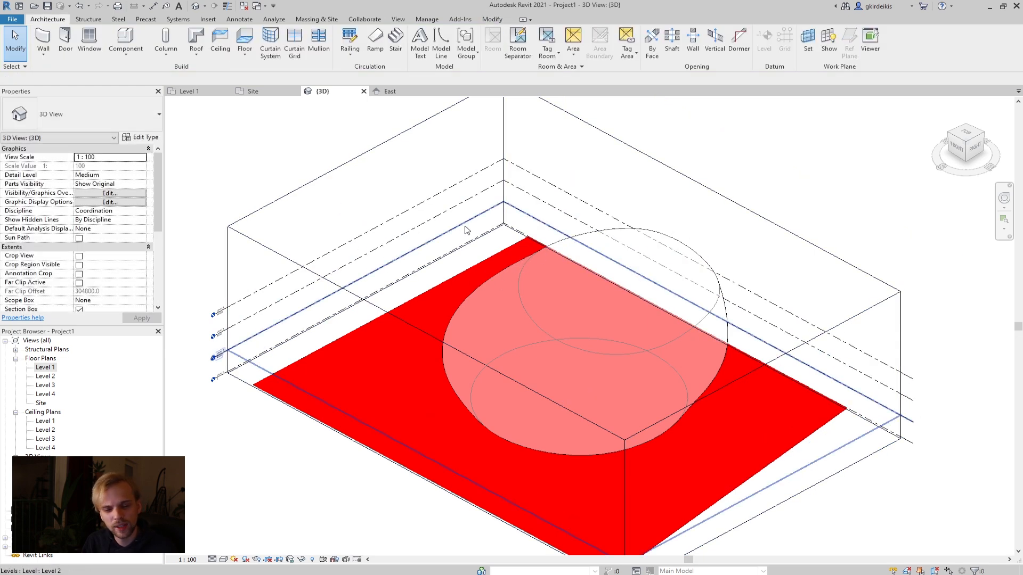
# - Pull the section box's back-left face inward, closer to the mass
pyautogui.click(311, 184)
pyautogui.moveTo(365, 226); pyautogui.dragTo(431, 275)
pyautogui.click(269, 221)
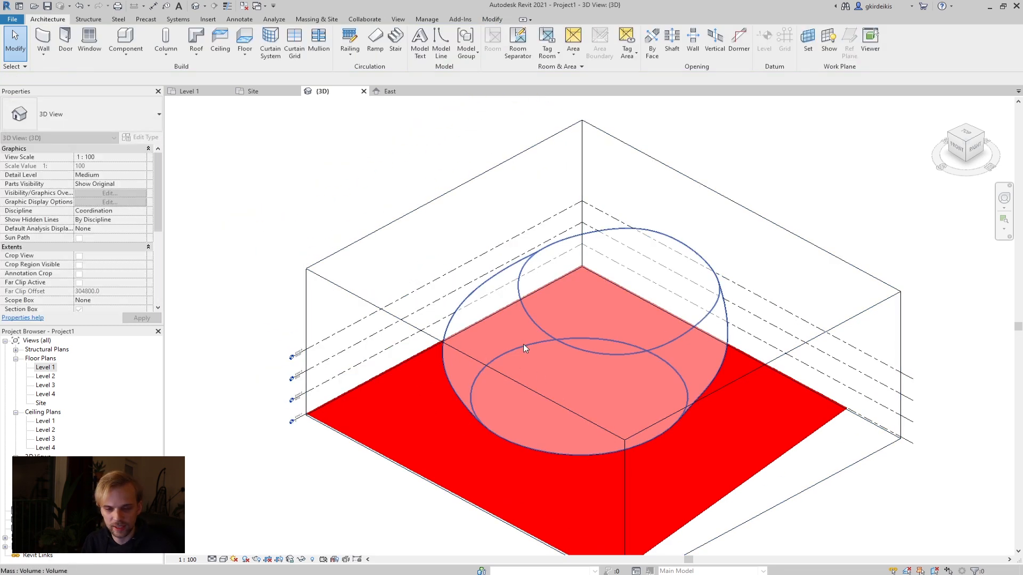
# - Create mass floors in the volume mass at Level 1, Level 2, Level 3 and Level 4
pyautogui.scroll(1, 605, 350)
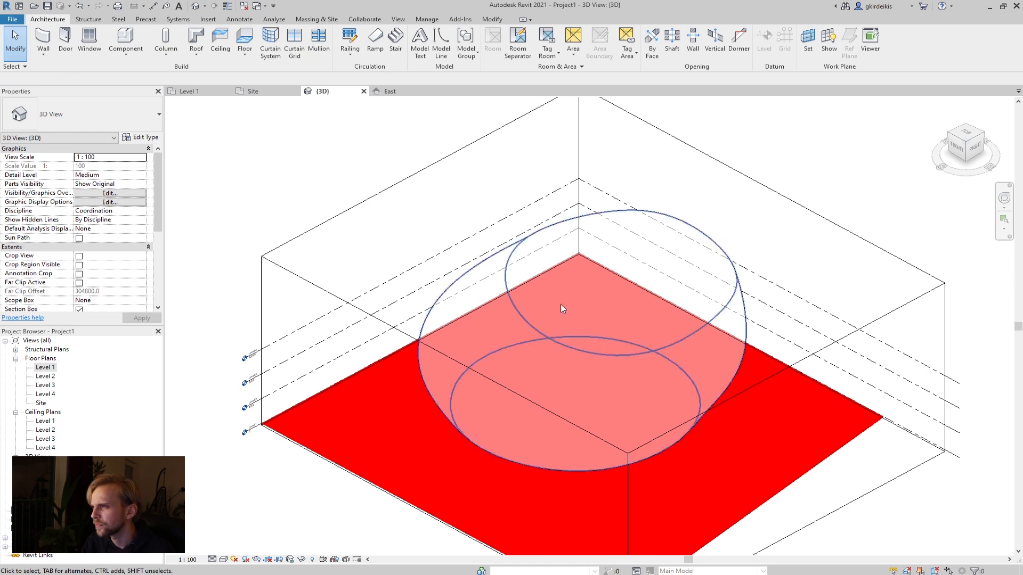
pyautogui.click(571, 290)
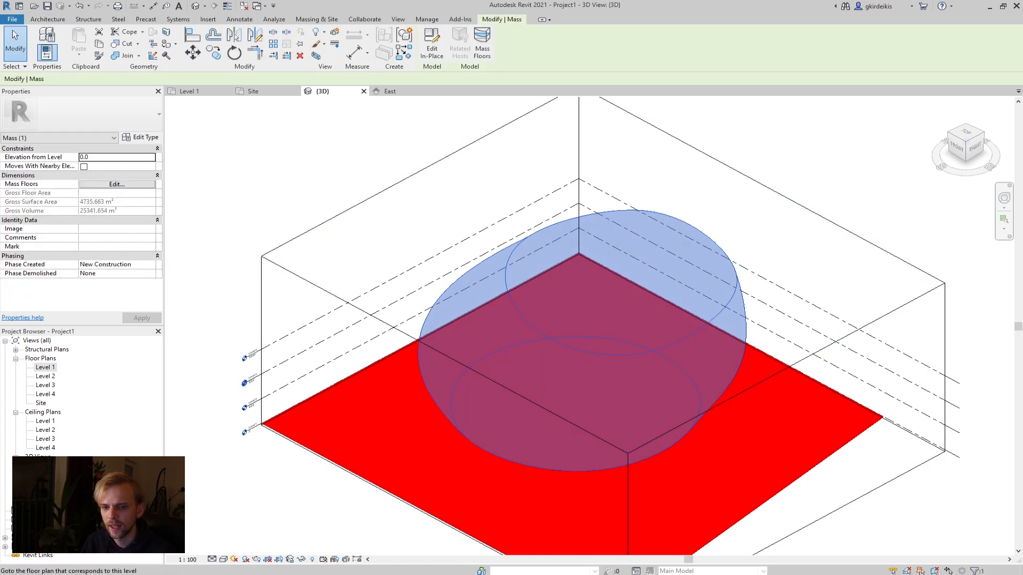
pyautogui.click(482, 43)
pyautogui.moveTo(483, 219); pyautogui.dragTo(328, 198)
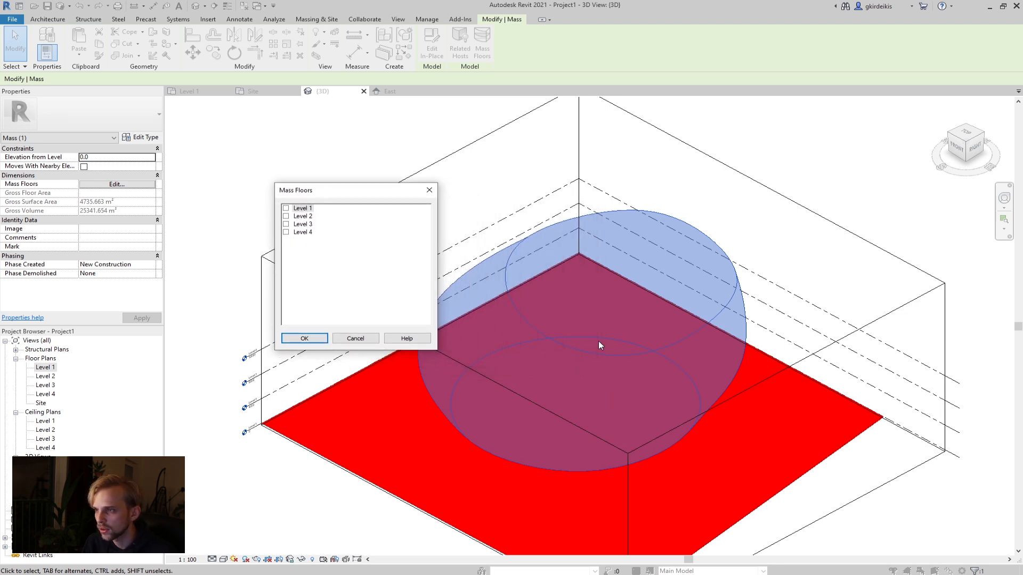
pyautogui.click(286, 208)
pyautogui.click(286, 216)
pyautogui.click(286, 224)
pyautogui.click(286, 233)
pyautogui.click(304, 338)
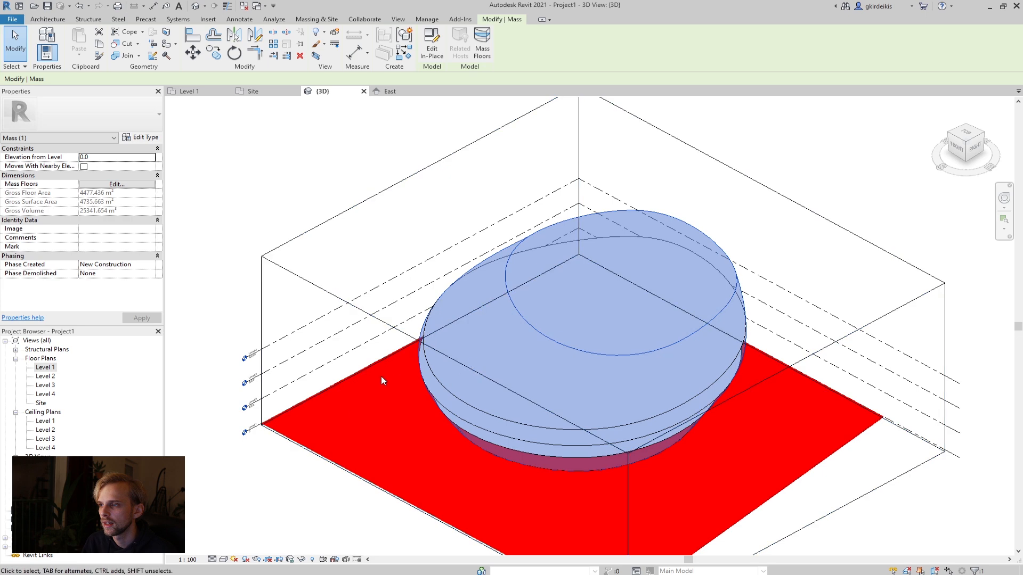
# - Start Floor by Face and select the mass floors at Levels 4, 3, 2 and 1
pyautogui.keyDown('shift'); pyautogui.moveTo(419, 449); pyautogui.dragTo(450, 300, button='middle'); pyautogui.keyUp('shift')
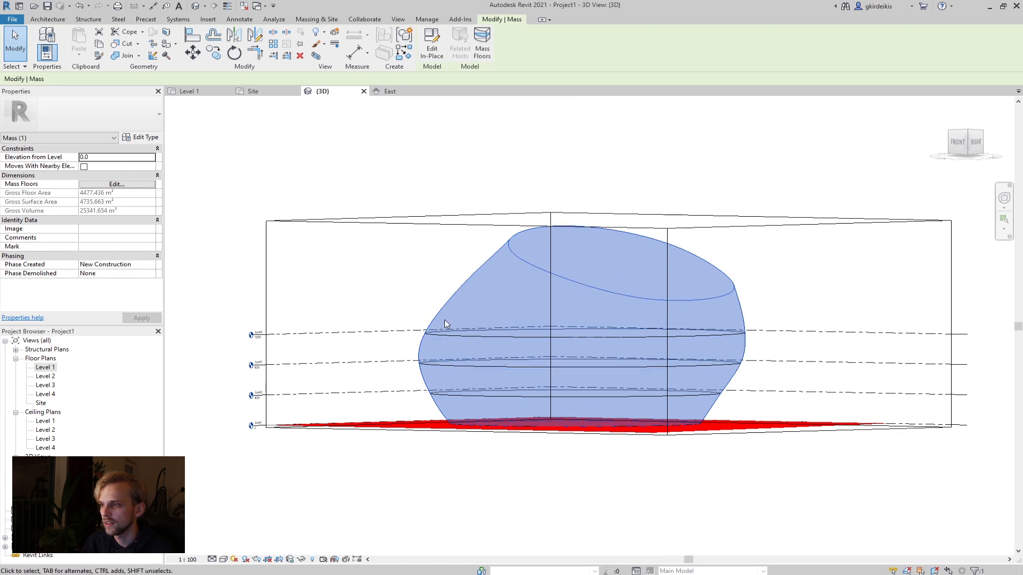
pyautogui.keyDown('shift'); pyautogui.moveTo(449, 324); pyautogui.dragTo(437, 407, button='middle'); pyautogui.keyUp('shift')
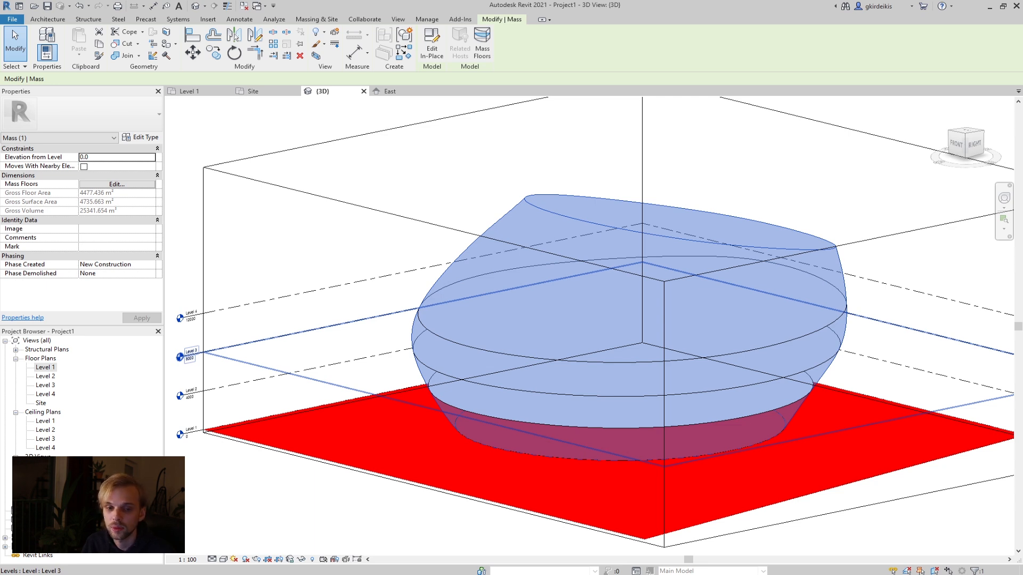
pyautogui.click(48, 20)
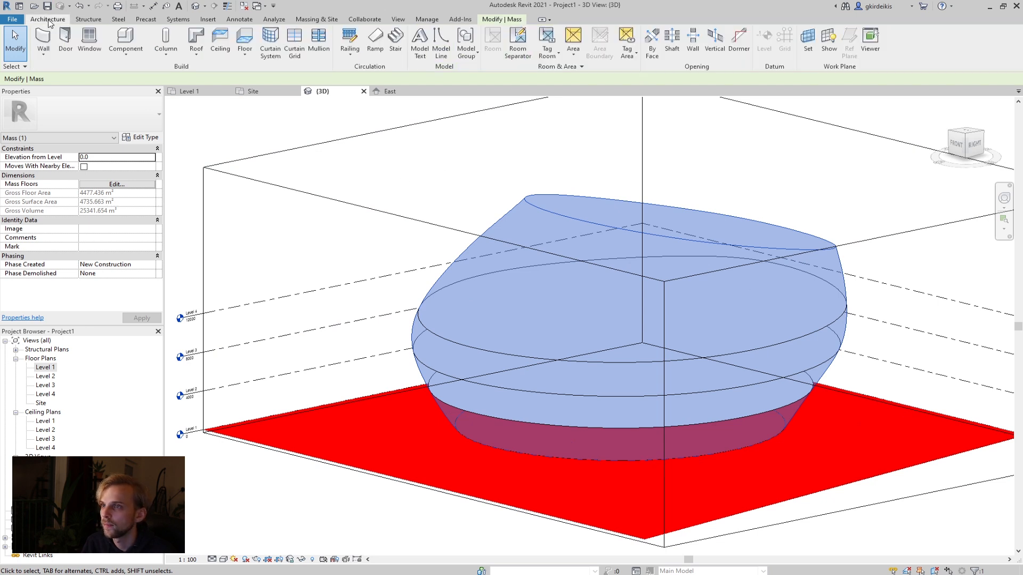
pyautogui.click(245, 59)
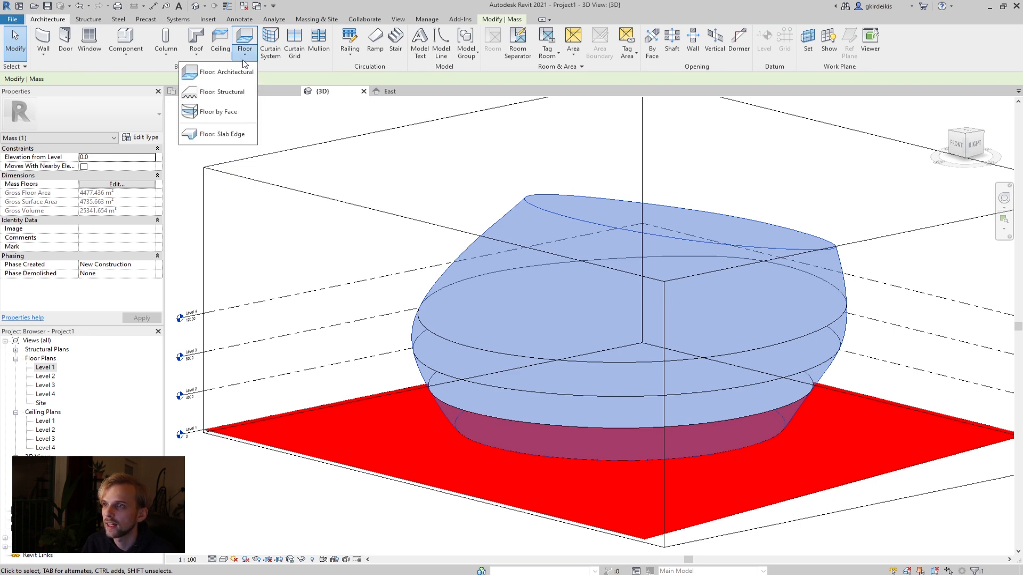
pyautogui.click(244, 59)
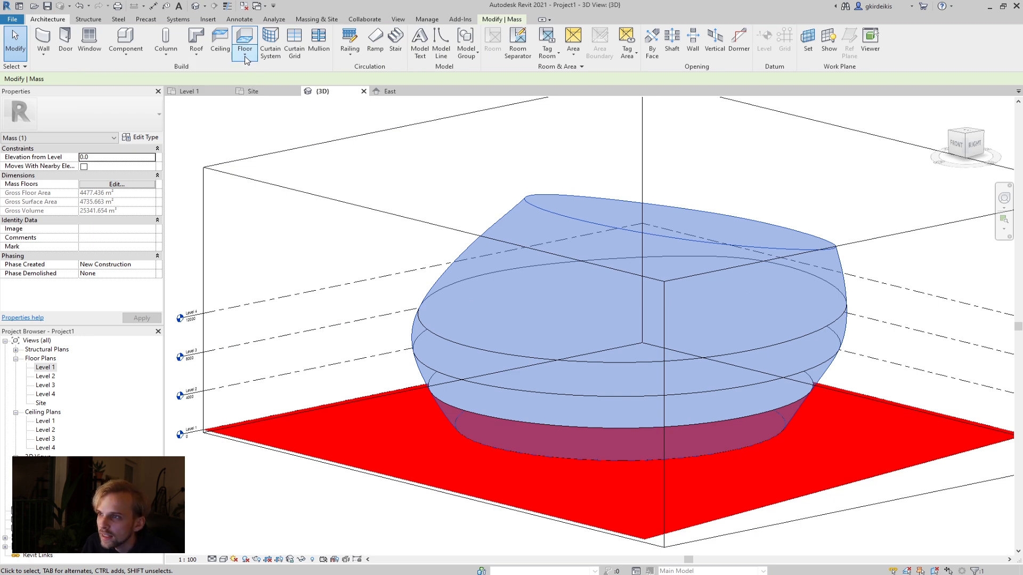
pyautogui.click(247, 59)
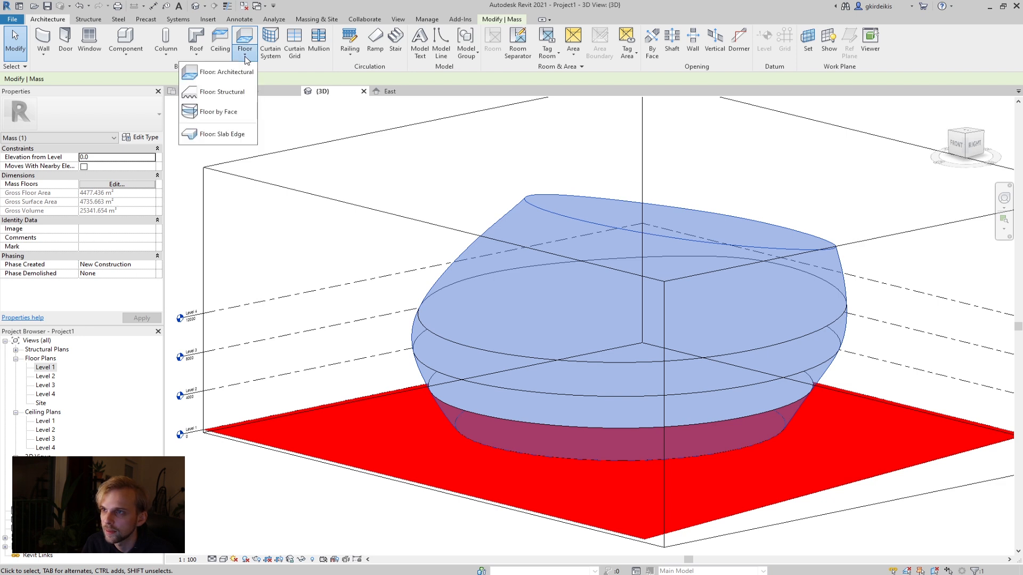
pyautogui.click(218, 113)
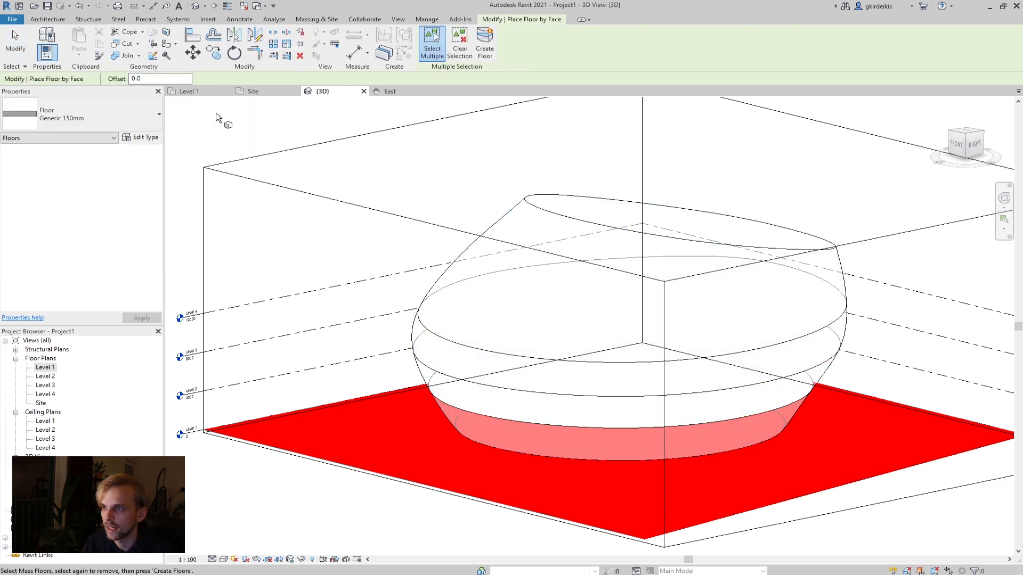
pyautogui.click(437, 337)
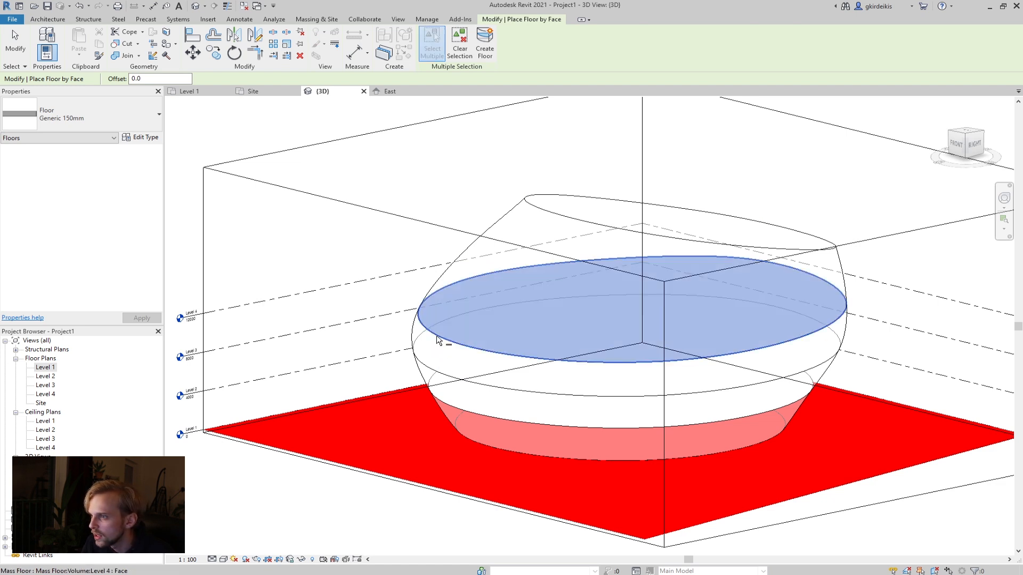
pyautogui.click(448, 379)
pyautogui.click(474, 414)
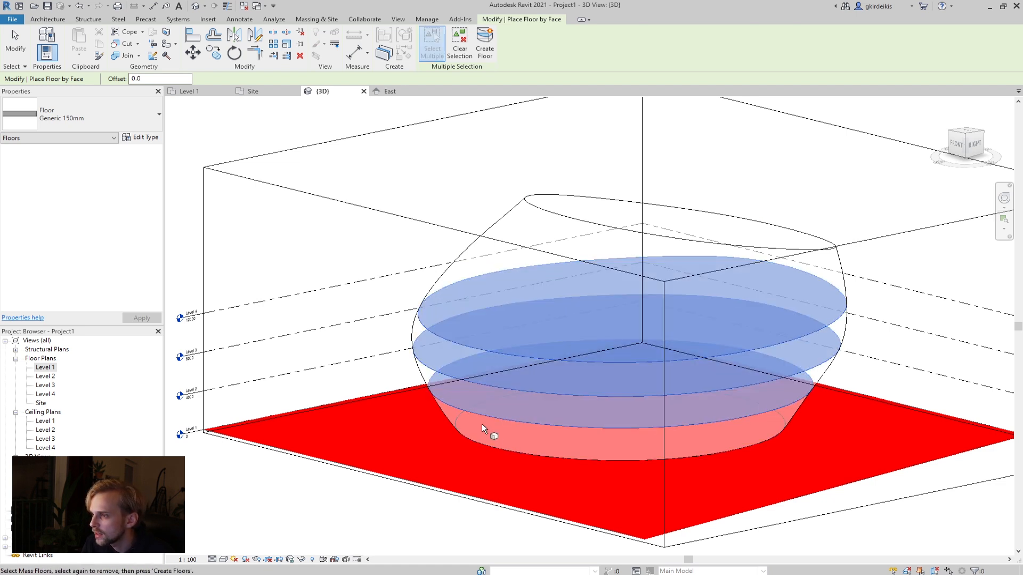
pyautogui.click(494, 448)
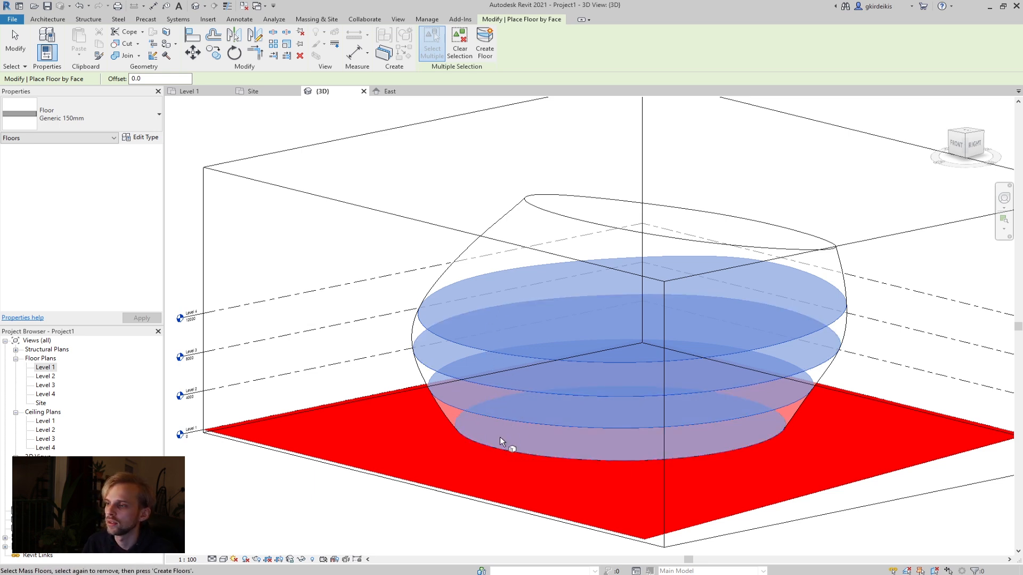
# - Set the floor type to Generic 300mm and create the floors from the selected mass floors
pyautogui.click(80, 125)
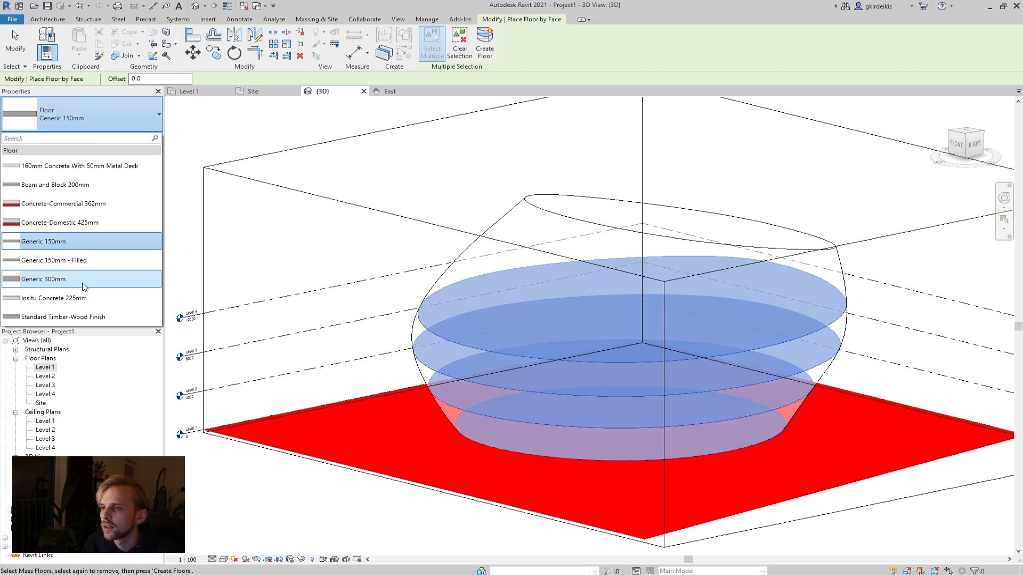
pyautogui.click(83, 288)
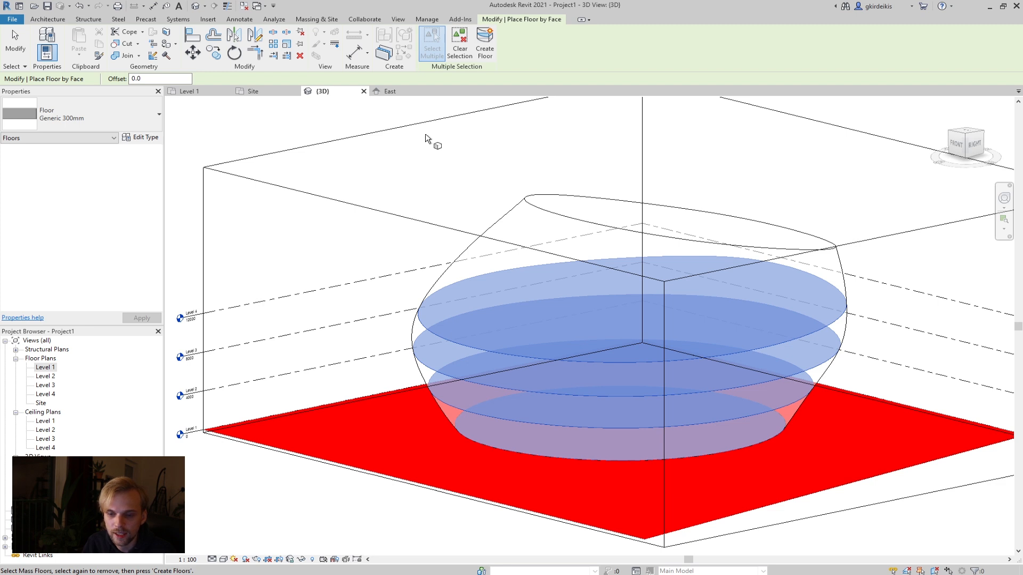
pyautogui.click(485, 47)
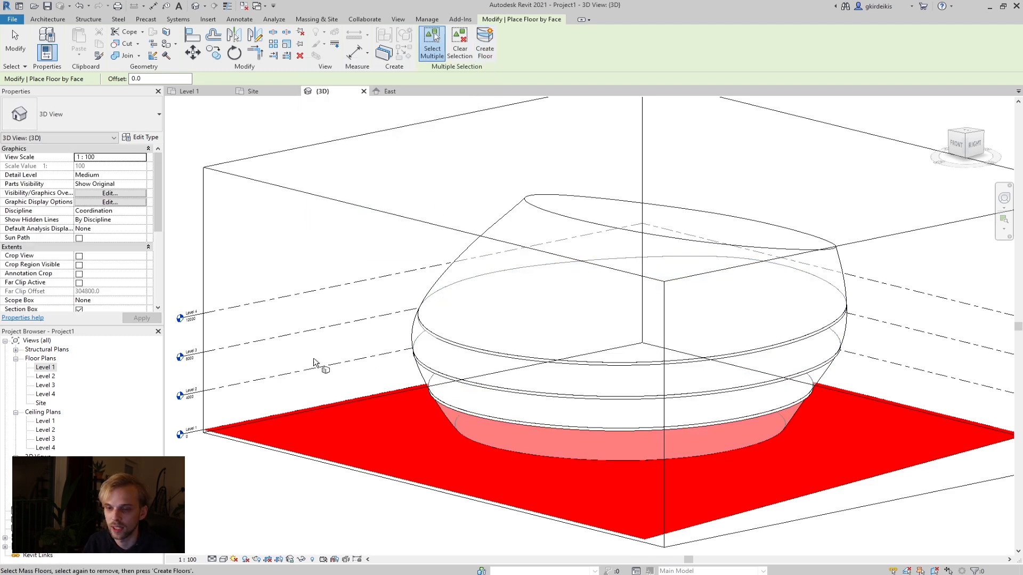
pyautogui.scroll(5, 365, 347)
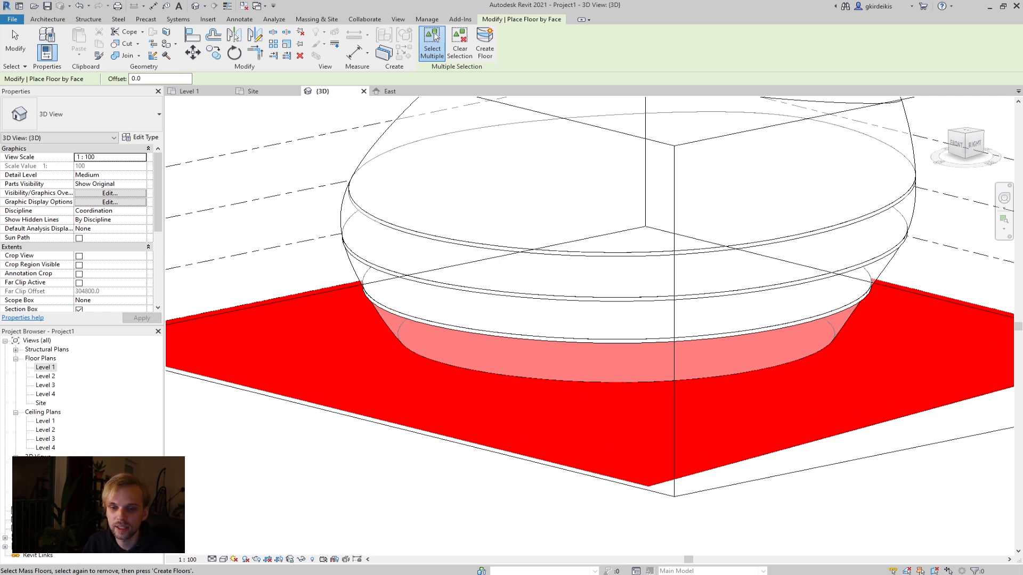
pyautogui.click(89, 21)
pyautogui.click(39, 18)
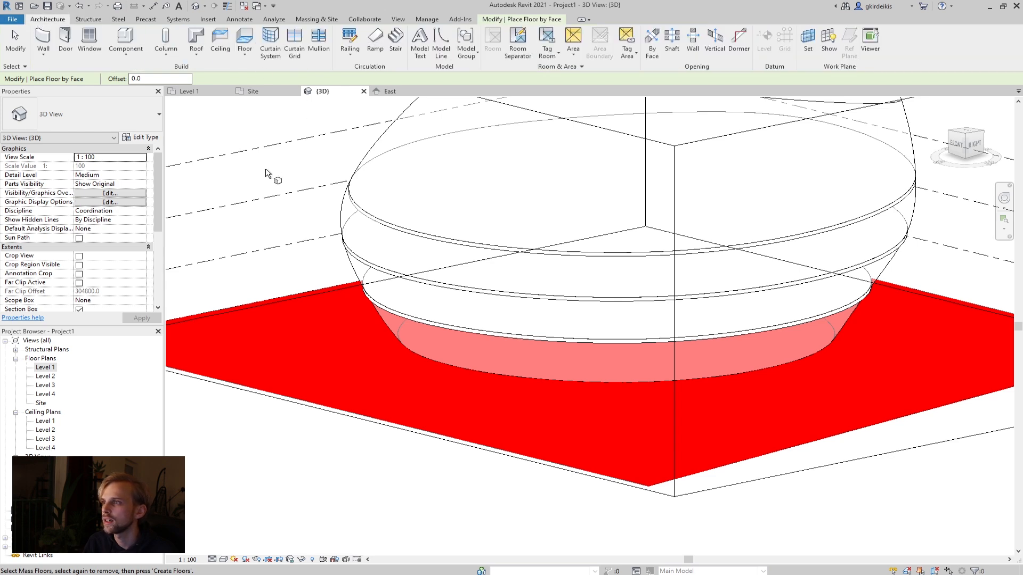
pyautogui.scroll(-2, 265, 171)
pyautogui.keyDown('shift'); pyautogui.moveTo(283, 169); pyautogui.dragTo(326, 265, button='middle'); pyautogui.keyUp('shift')
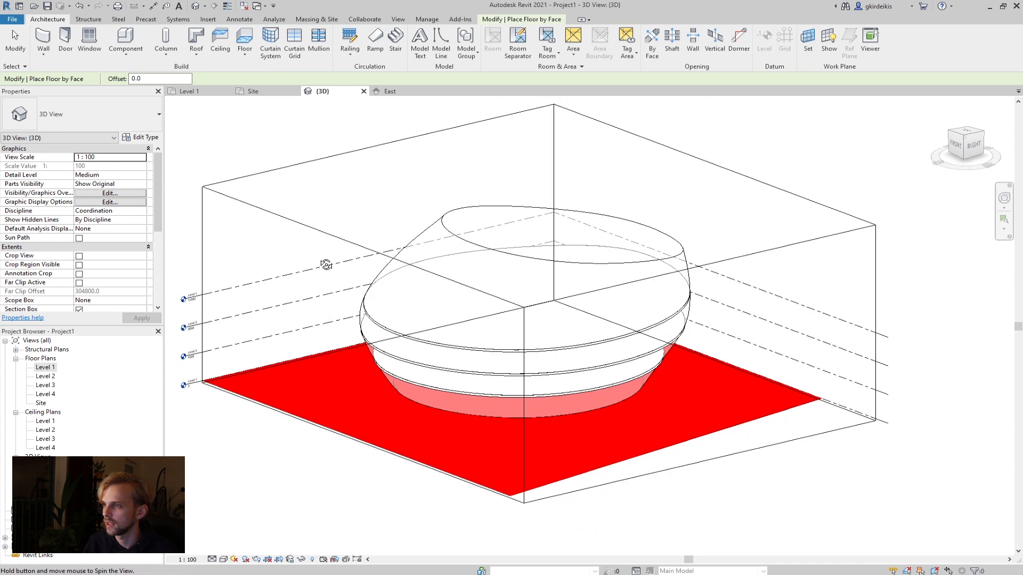
# - Create a roof by face on the top face of the volume mass using the Generic - 400mm roof type
pyautogui.click(195, 56)
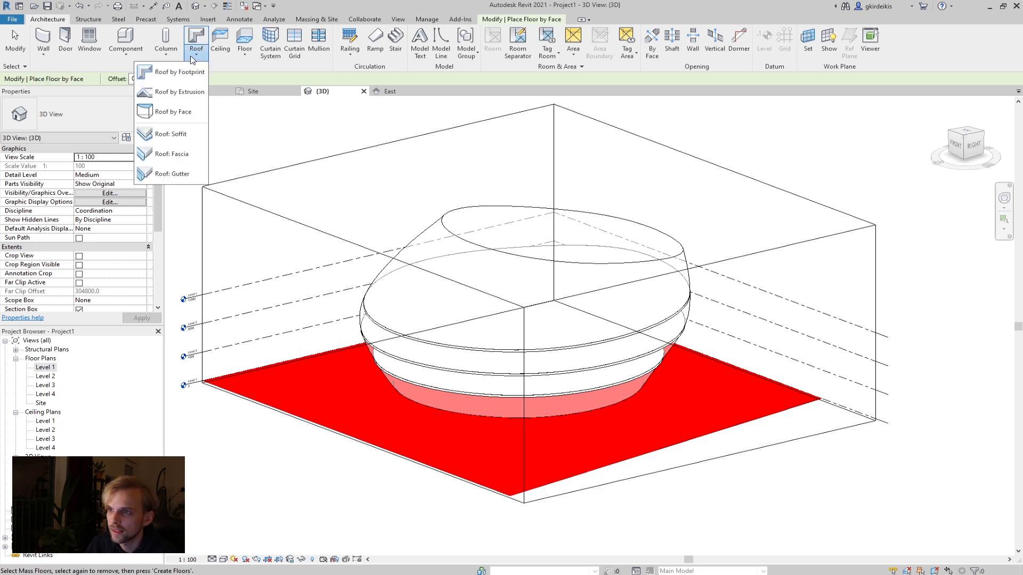
pyautogui.click(166, 116)
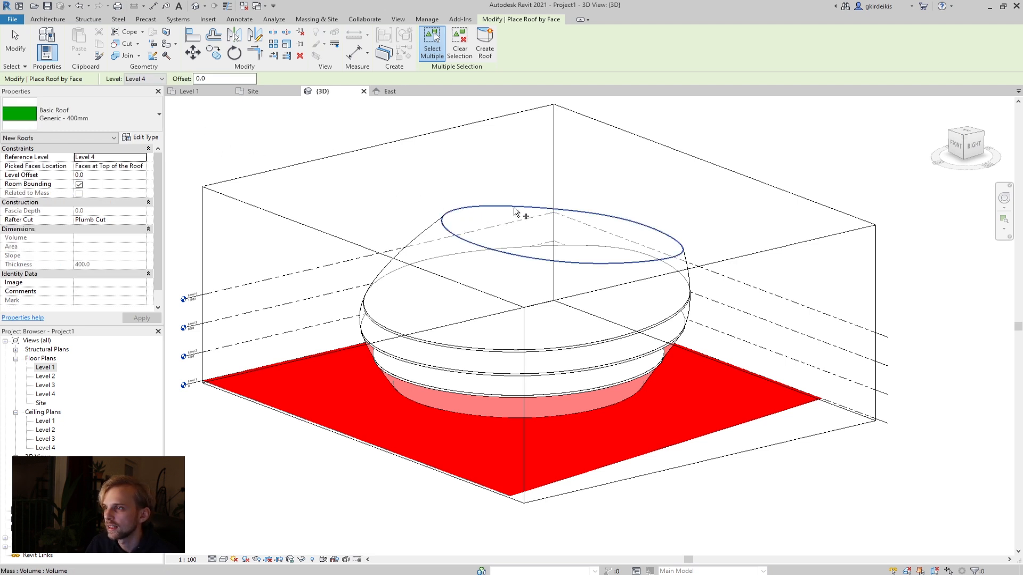
pyautogui.click(471, 206)
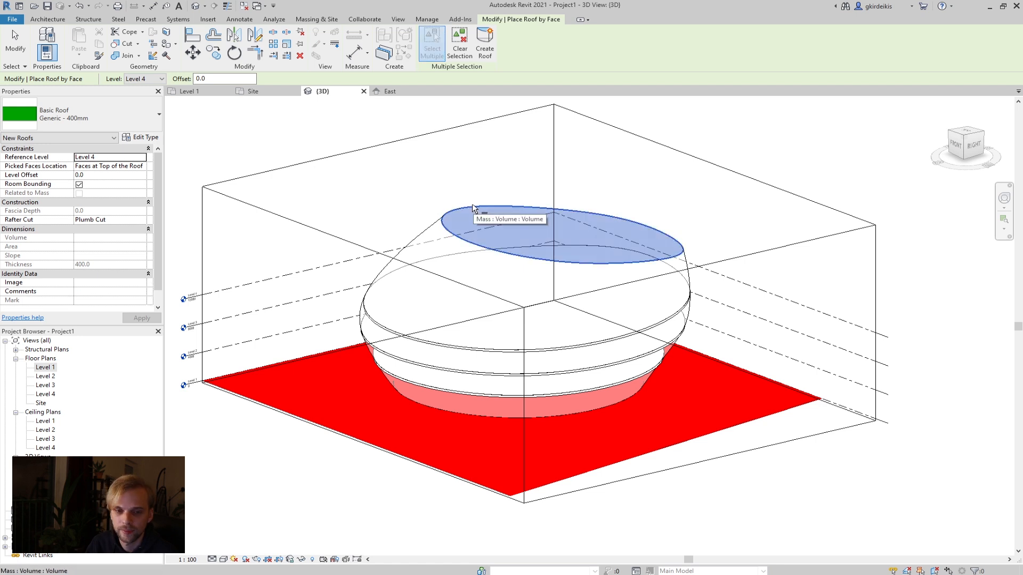
pyautogui.click(138, 122)
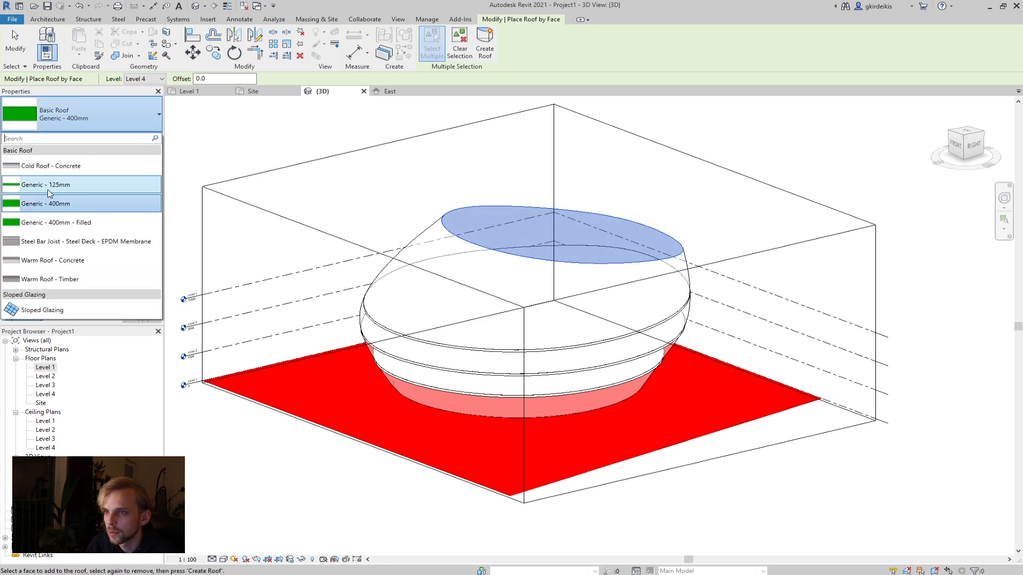
pyautogui.click(49, 207)
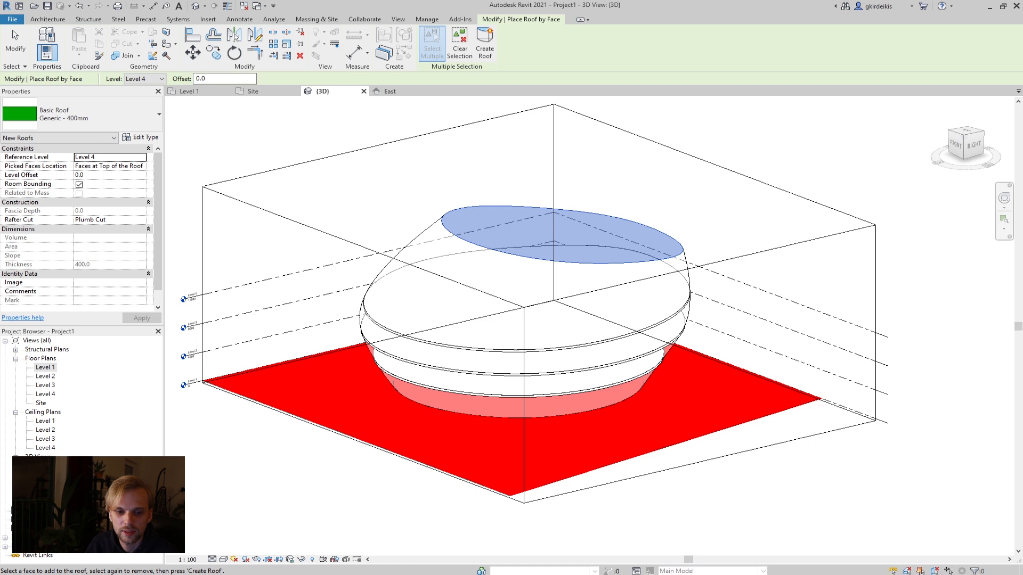
pyautogui.click(491, 46)
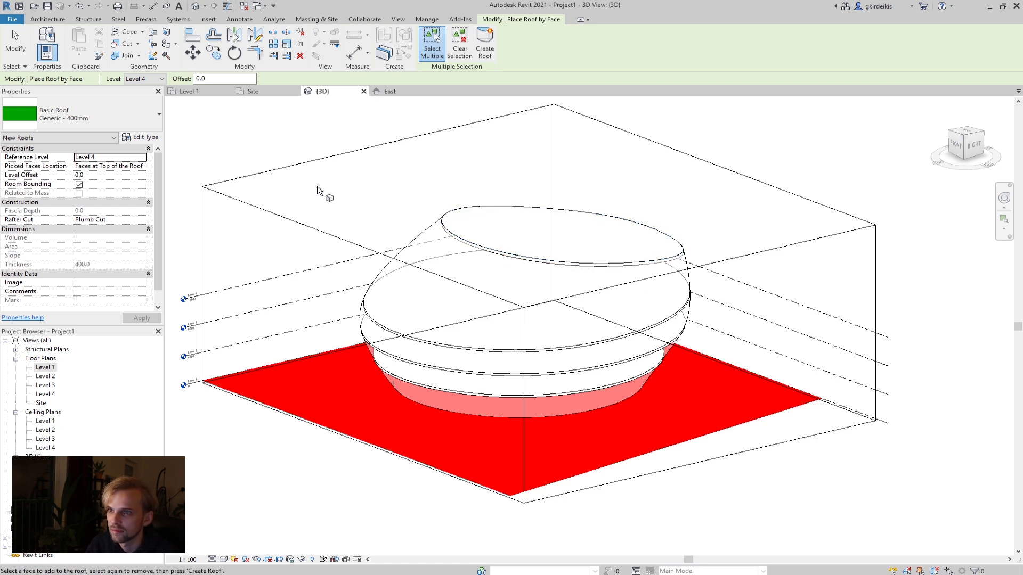
pyautogui.click(20, 45)
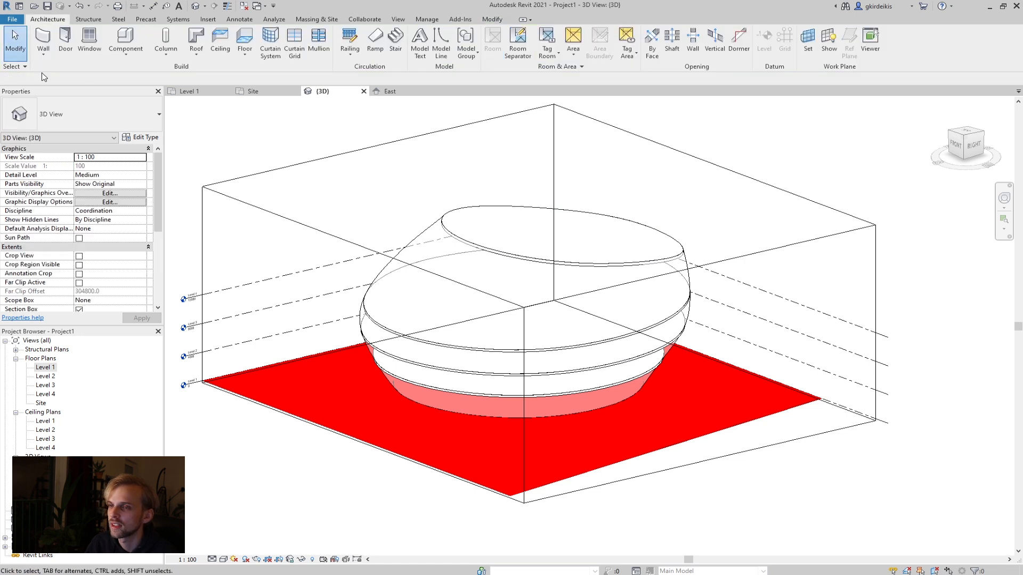
# - Delete the volume mass so that only the floors and the roof remain inside the section box
pyautogui.click(415, 241)
pyautogui.press('Delete')
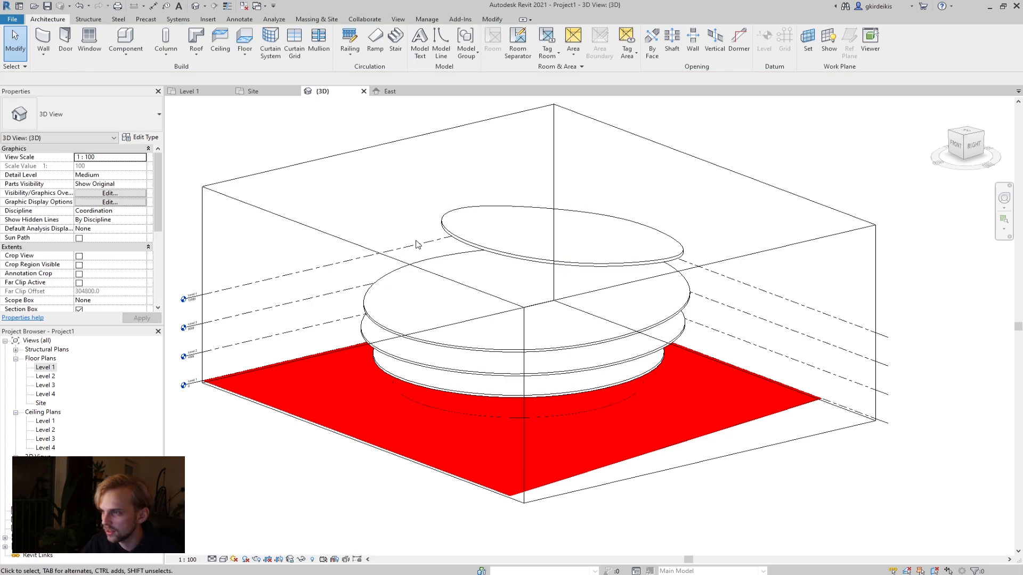
pyautogui.keyDown('shift'); pyautogui.moveTo(523, 387); pyautogui.dragTo(494, 353, button='middle'); pyautogui.keyUp('shift')
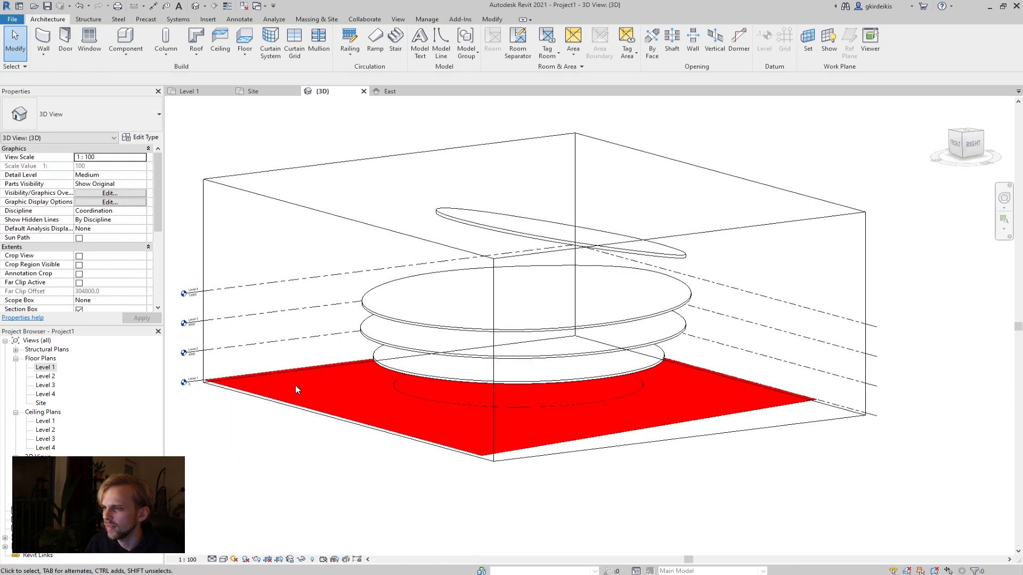
# - Hide the imported Site.dwg element in the 3D view
pyautogui.click(280, 375)
pyautogui.click(312, 438)
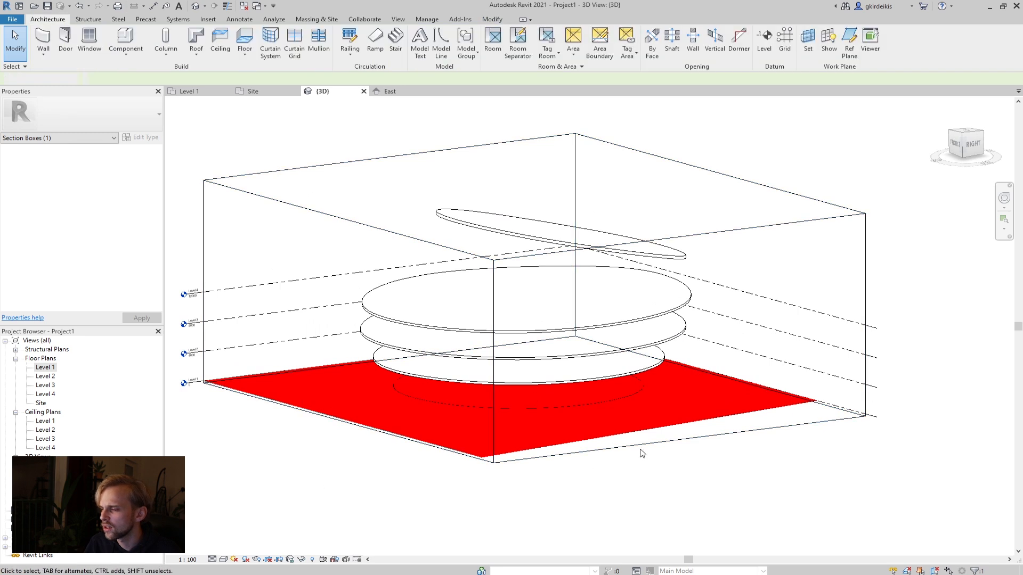
pyautogui.click(744, 420)
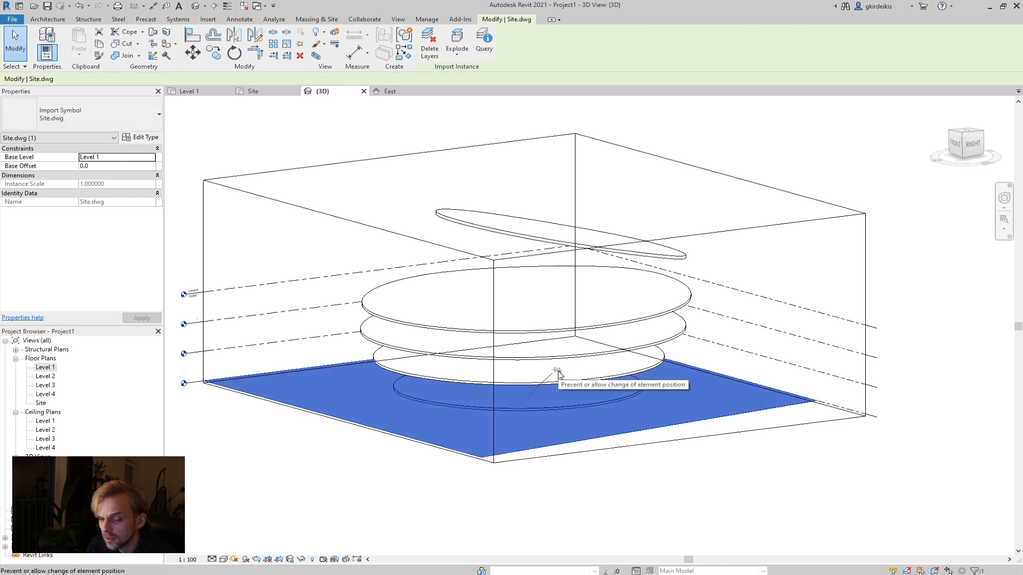
pyautogui.click(558, 371)
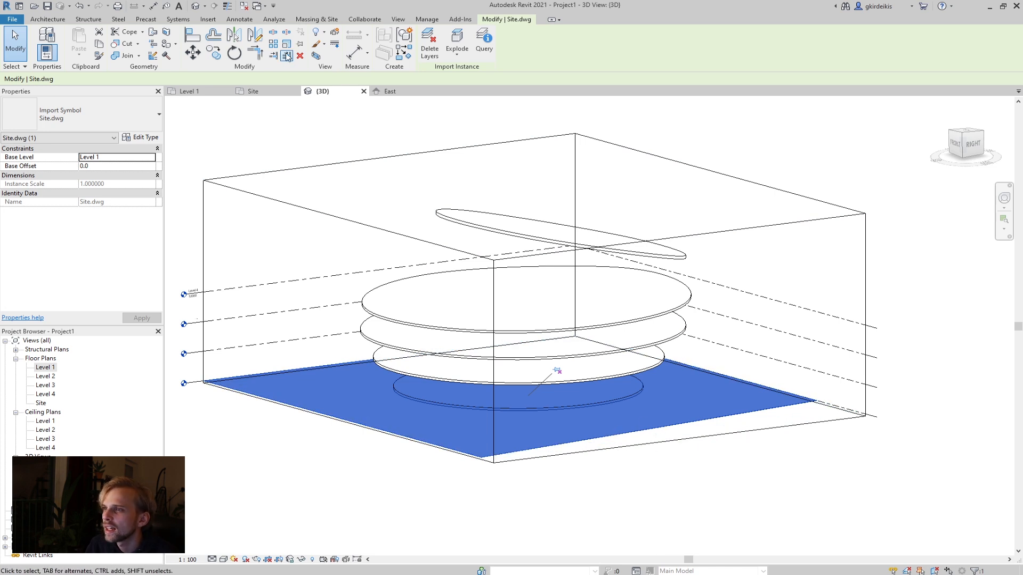
pyautogui.click(316, 35)
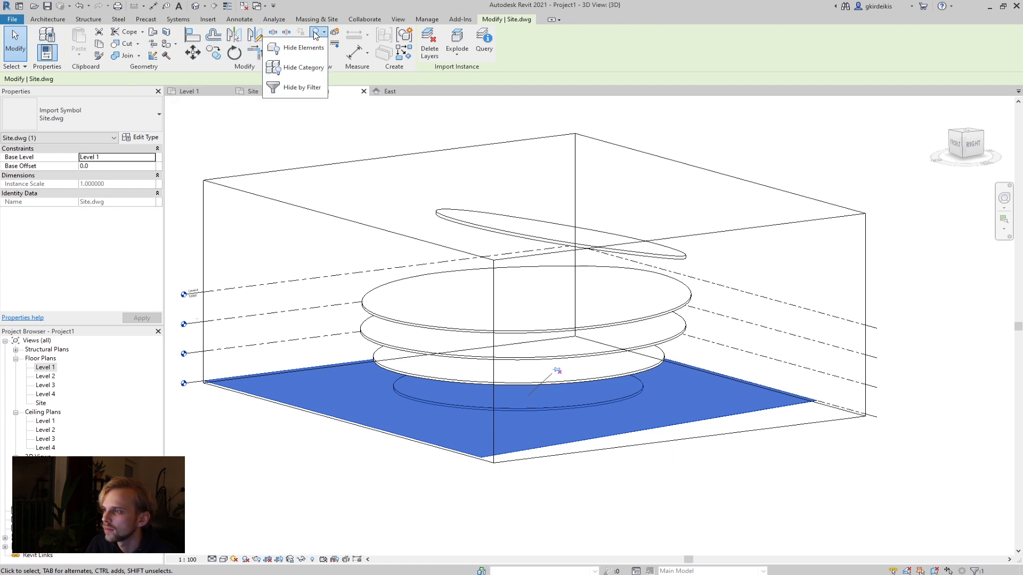
pyautogui.click(304, 49)
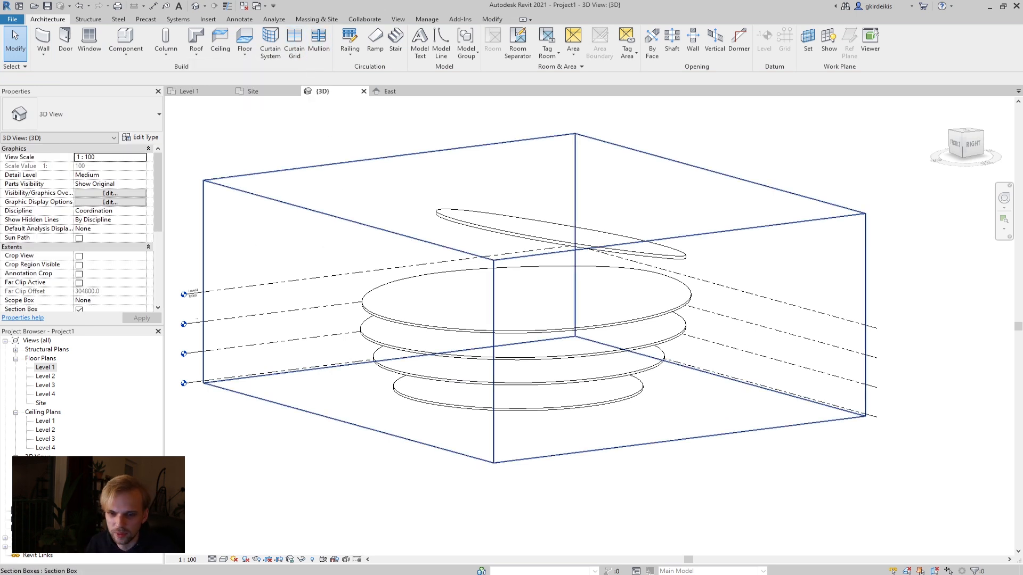
# - Set the 3D view's visual style to Shaded
pyautogui.moveTo(288, 457)
pyautogui.keyDown('shift'); pyautogui.mouseDown(button='middle')
pyautogui.moveTo(295, 476)
pyautogui.moveTo(286, 478)
pyautogui.moveTo(381, 426)
pyautogui.moveTo(294, 468)
pyautogui.mouseUp(button='middle'); pyautogui.keyUp('shift')
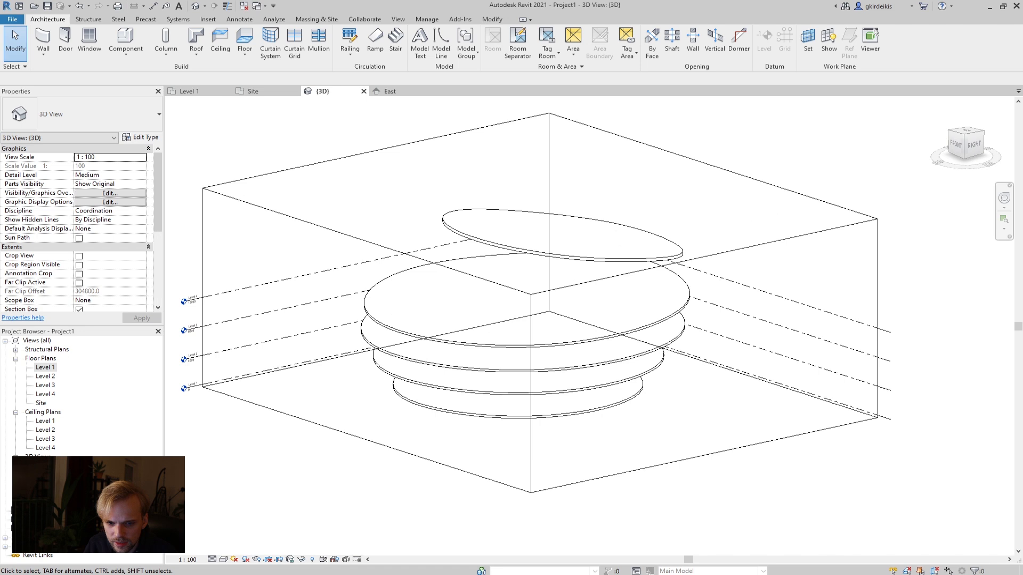
pyautogui.click(224, 559)
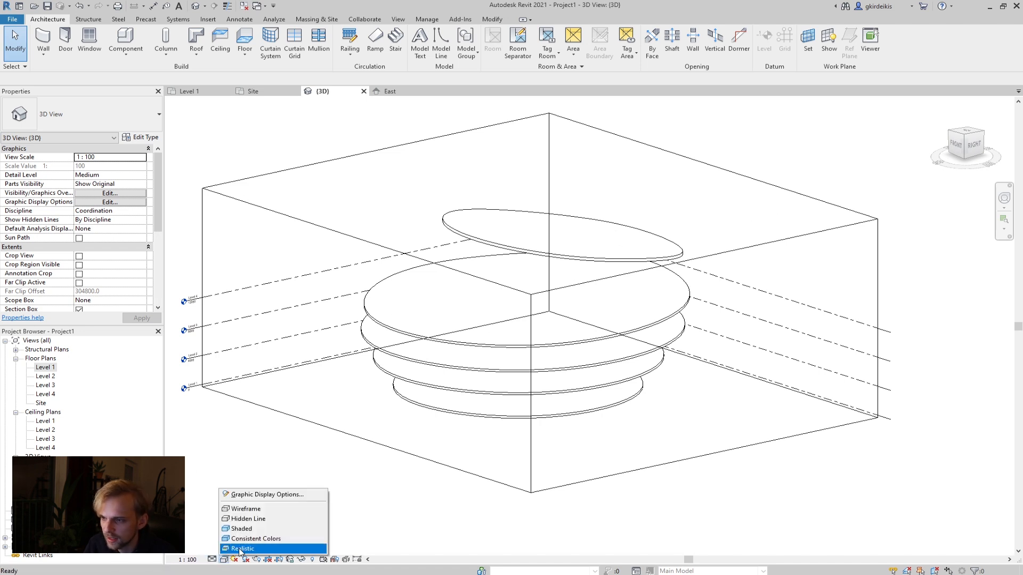
pyautogui.click(258, 529)
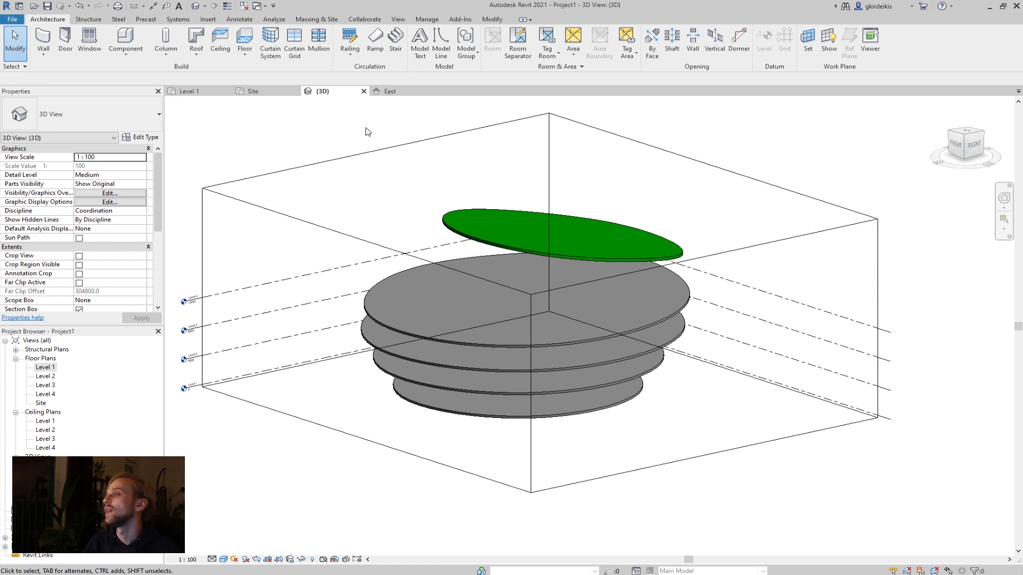
# - Start a CAD import and choose the panels.sat file from the Exports folder
pyautogui.click(218, 21)
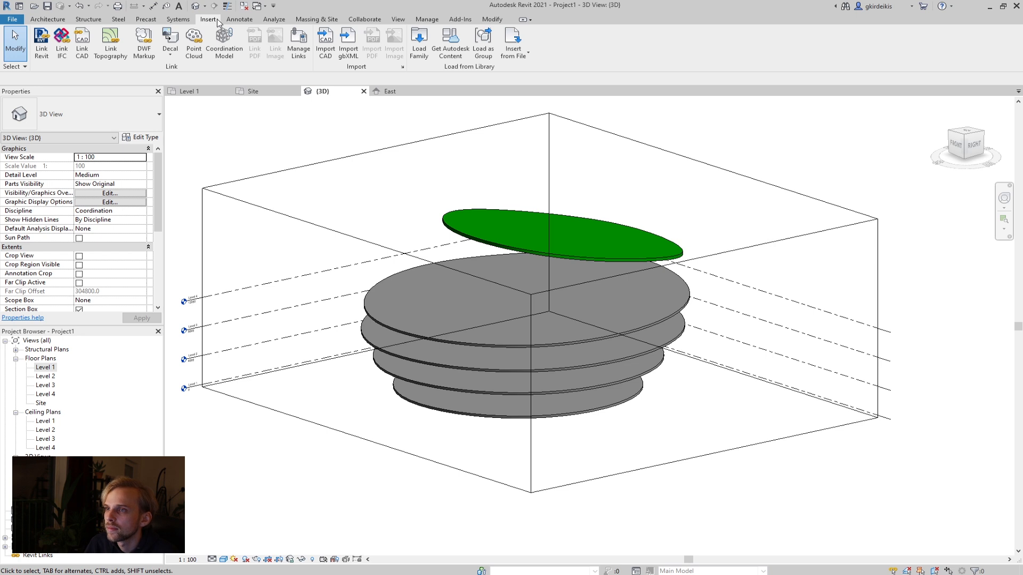
pyautogui.click(331, 57)
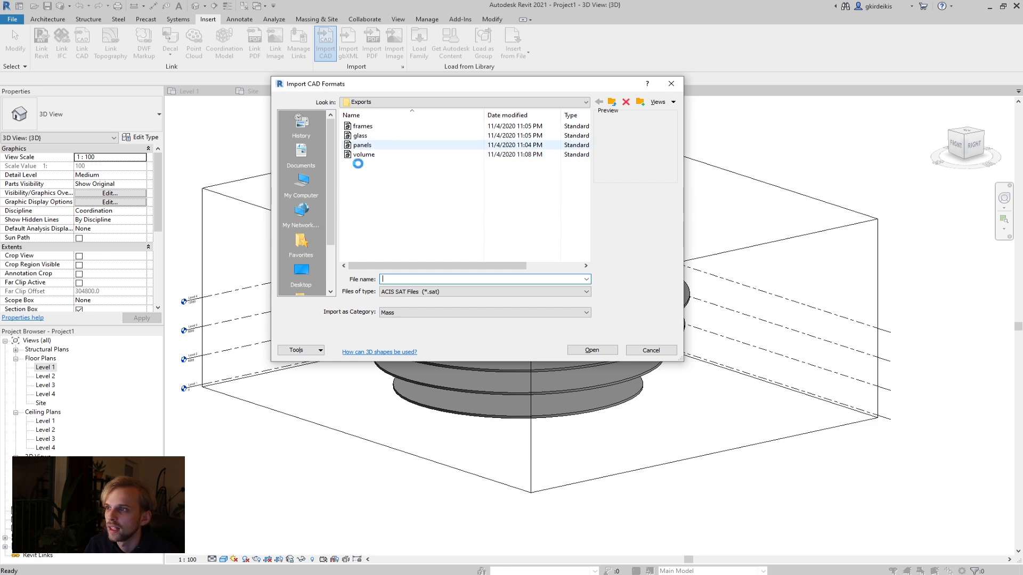
pyautogui.click(360, 145)
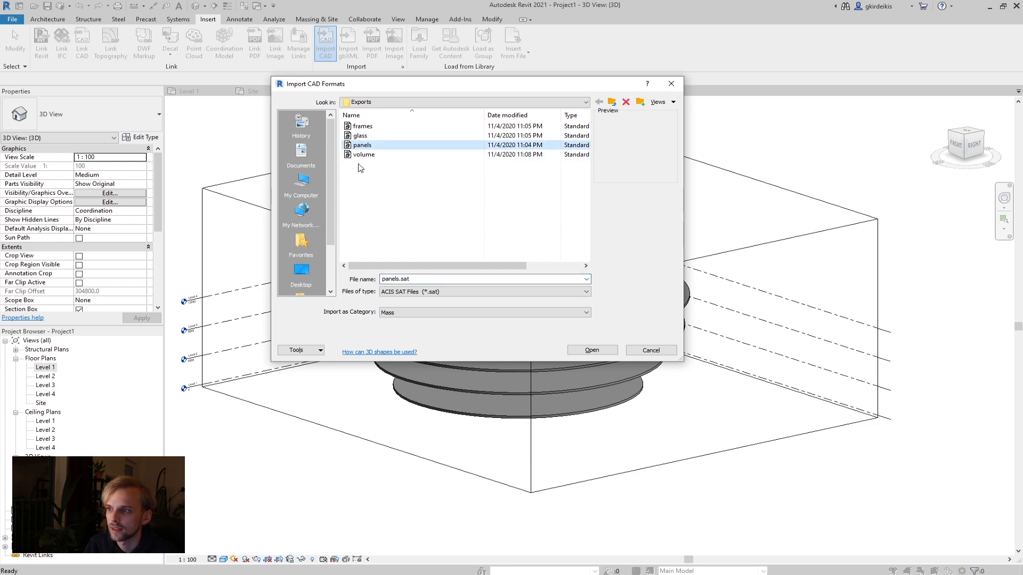
# - Set the import category of panels.sat to Walls
pyautogui.click(394, 313)
pyautogui.scroll(-2, 445, 378)
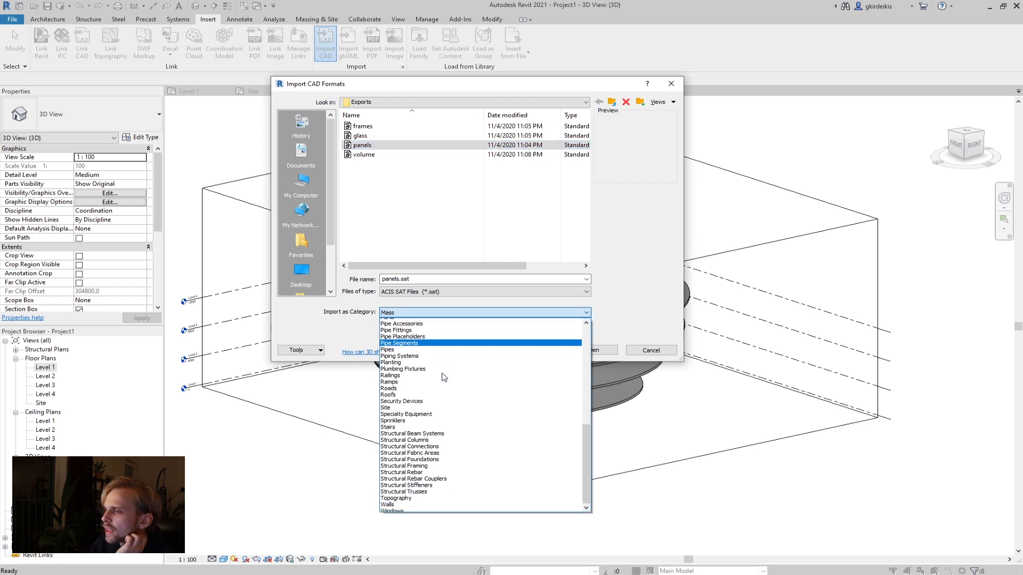
pyautogui.click(401, 503)
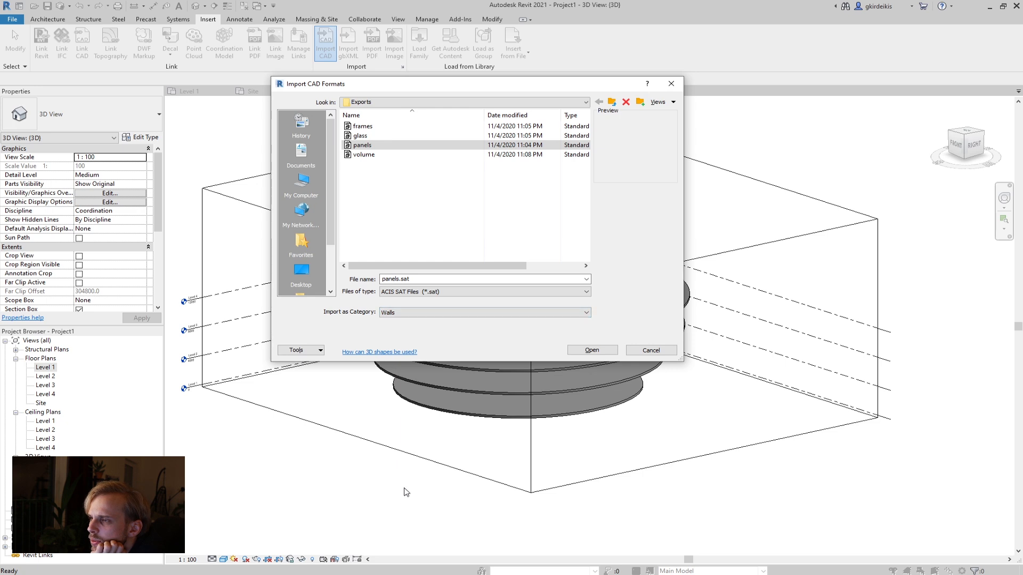
# - Set the import category to Curtain Wall Mullions and import panels.sat
pyautogui.click(411, 318)
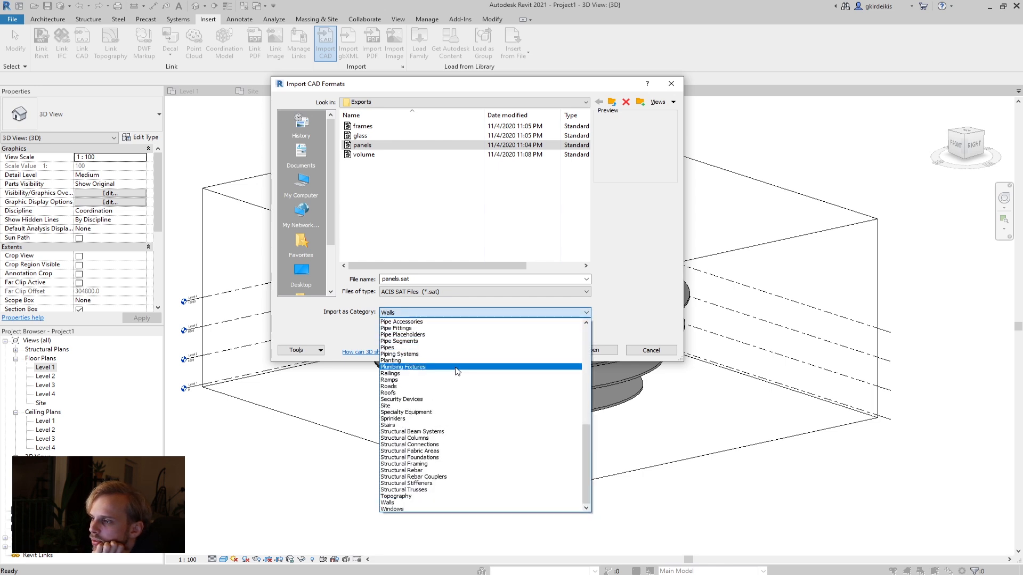
pyautogui.scroll(5, 457, 372)
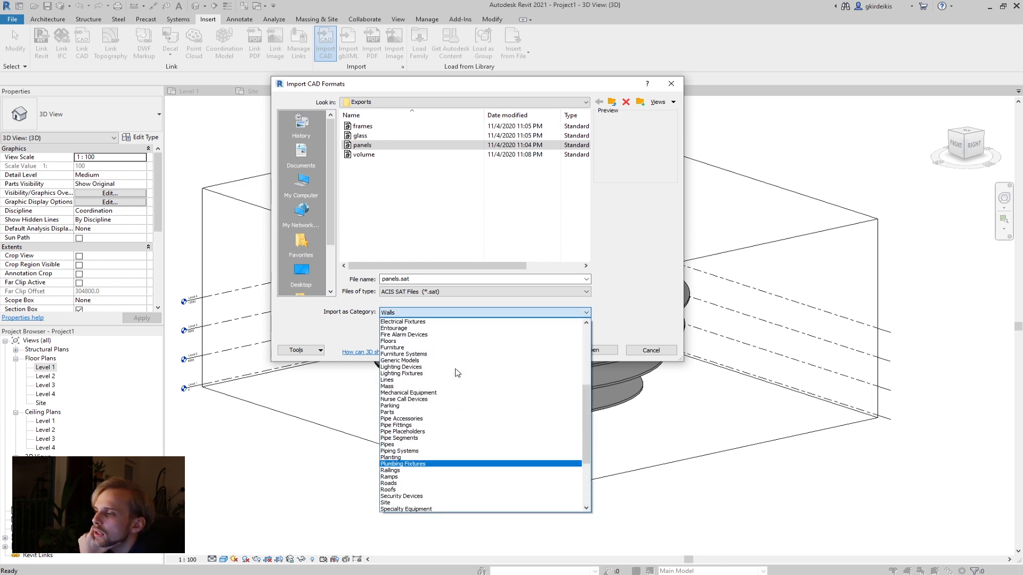
pyautogui.scroll(6, 457, 371)
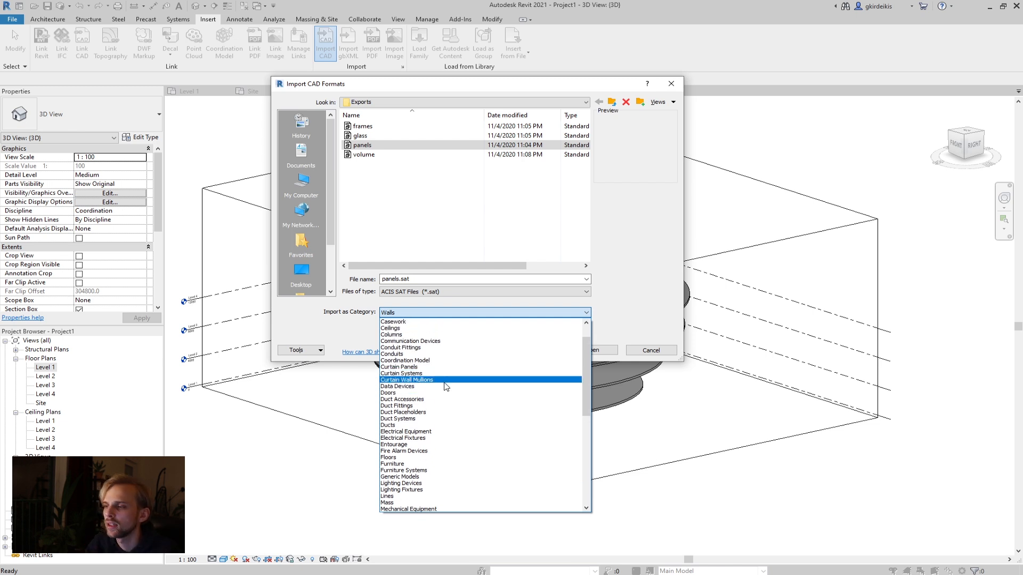
pyautogui.click(440, 380)
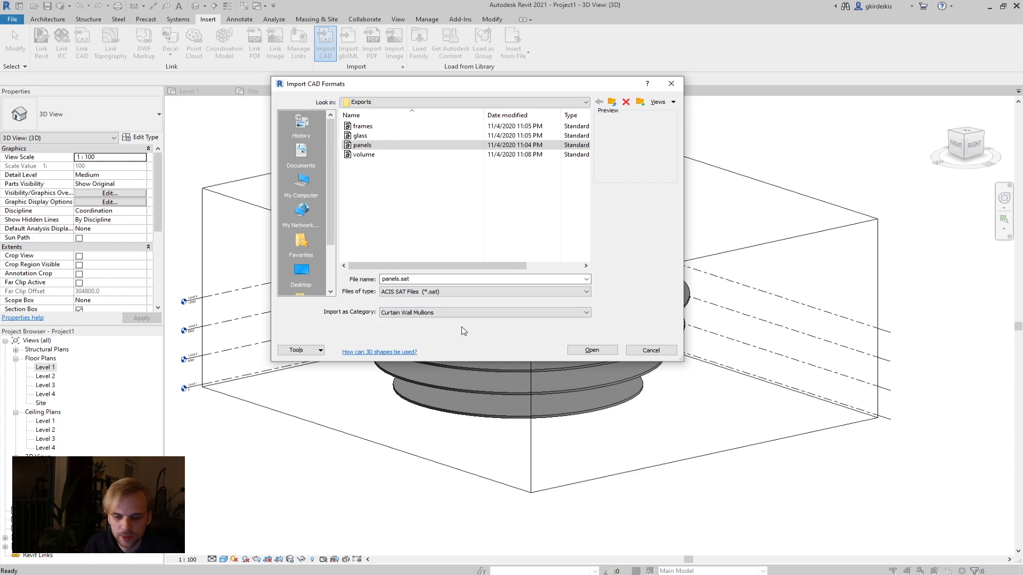
pyautogui.click(605, 349)
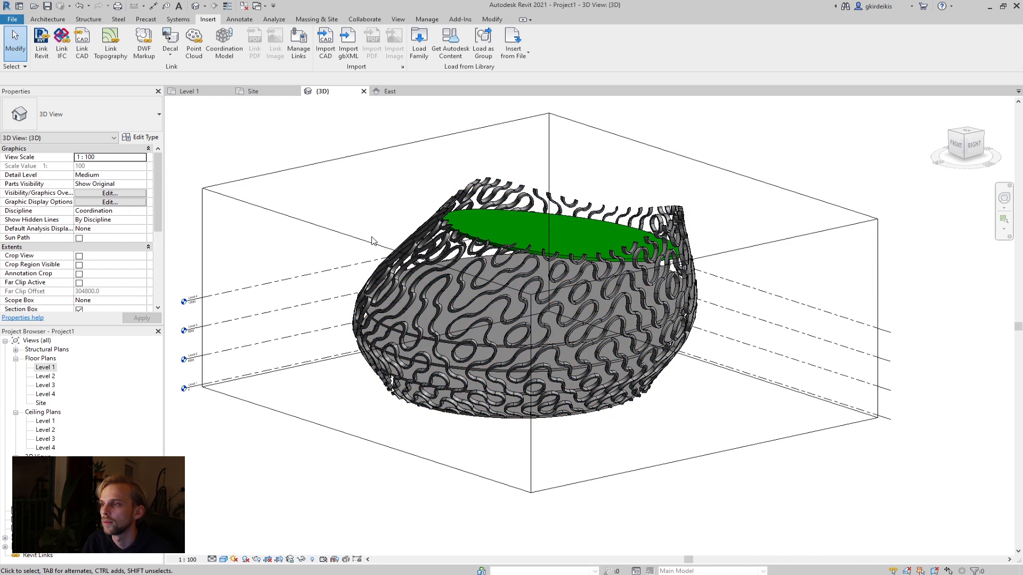
# - Import glass.sat from the Exports folder as an ACIS SAT file with the category Curtain Panels
pyautogui.click(318, 42)
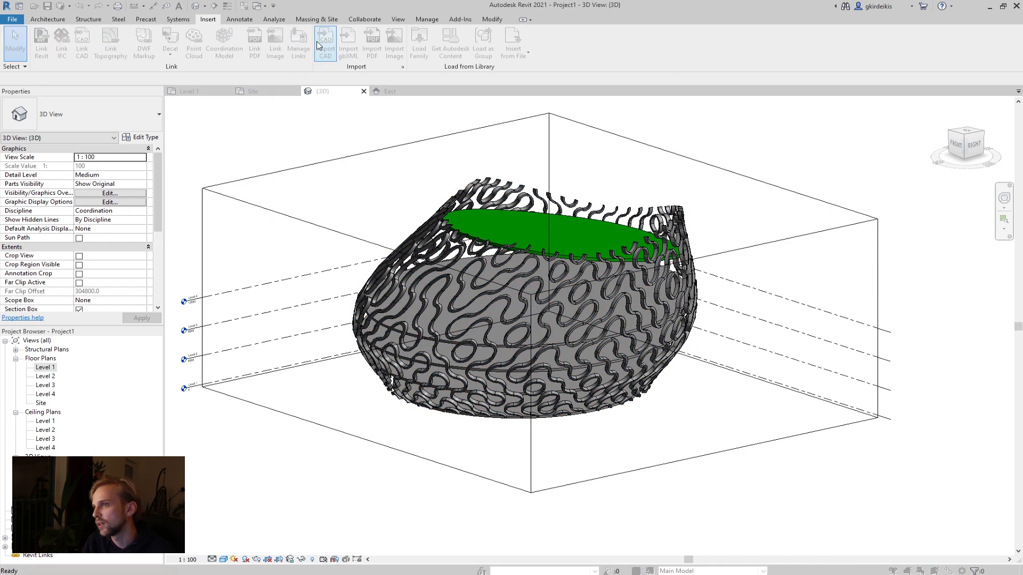
pyautogui.click(358, 136)
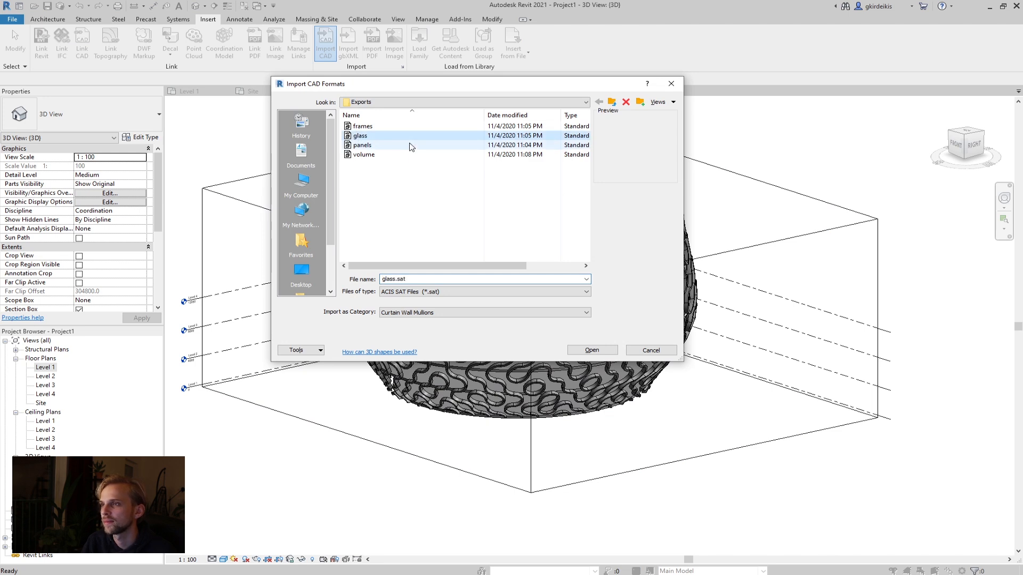
pyautogui.click(423, 292)
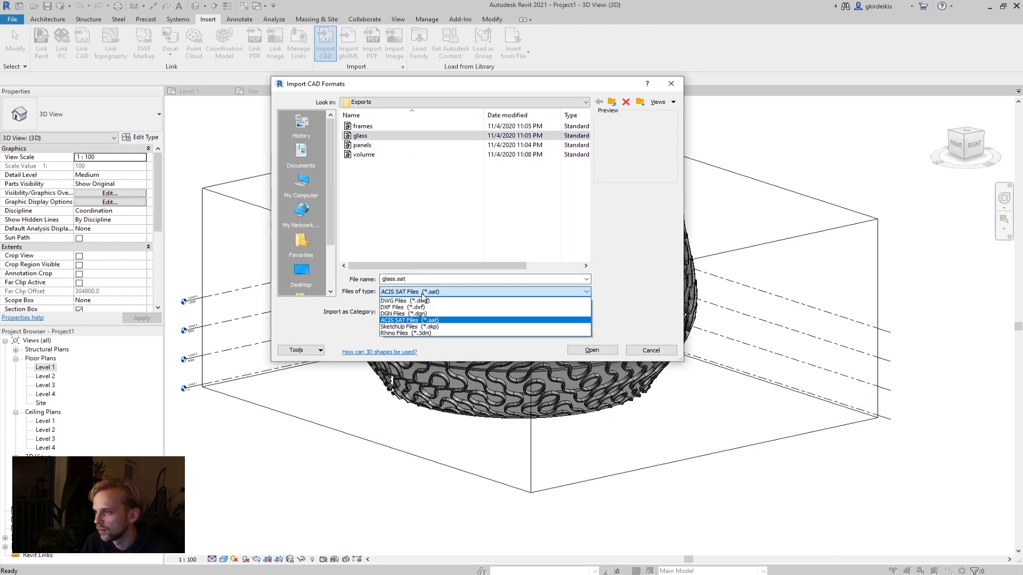
pyautogui.click(416, 319)
pyautogui.click(416, 315)
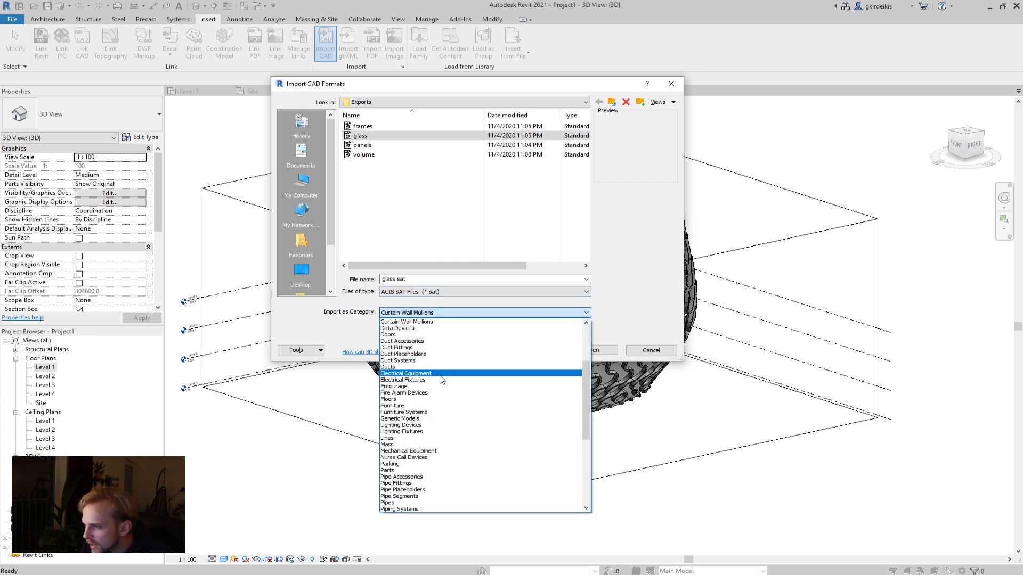
pyautogui.scroll(1, 433, 352)
pyautogui.scroll(1, 433, 351)
pyautogui.click(423, 331)
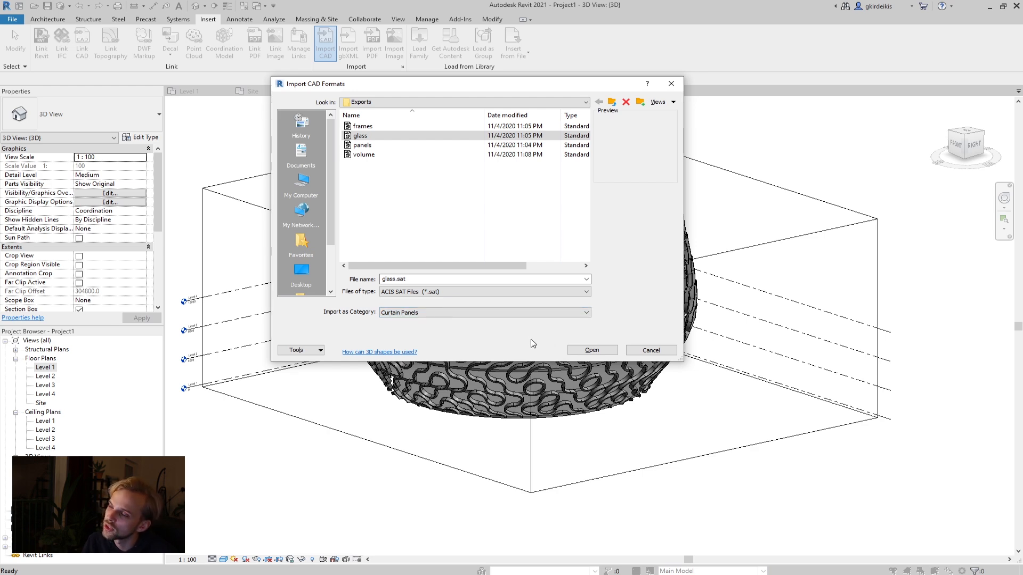
pyautogui.click(577, 354)
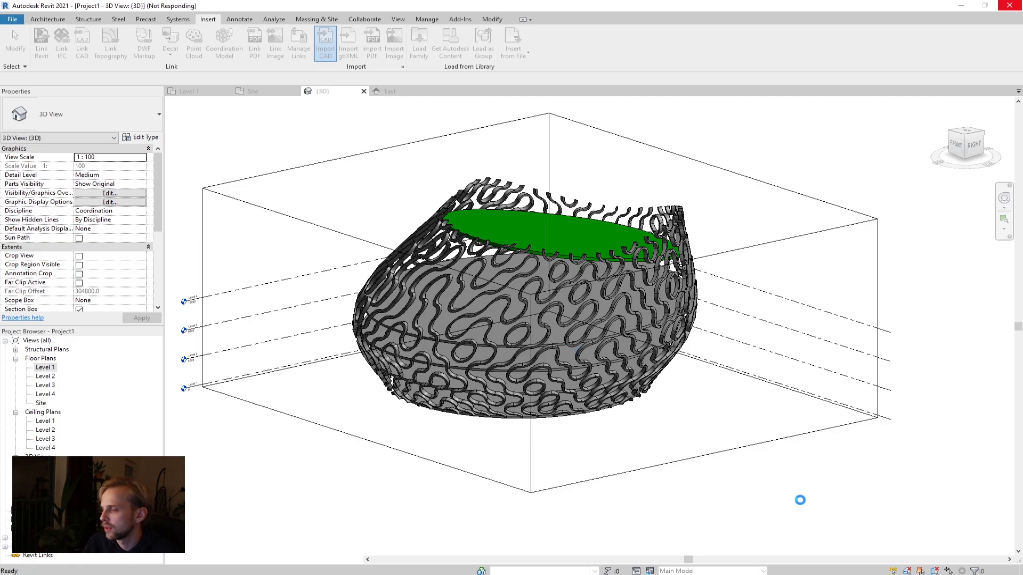
# - Switch to Rhino and close the program while the glass import is processing
pyautogui.click(744, 574)
pyautogui.click(1009, 5)
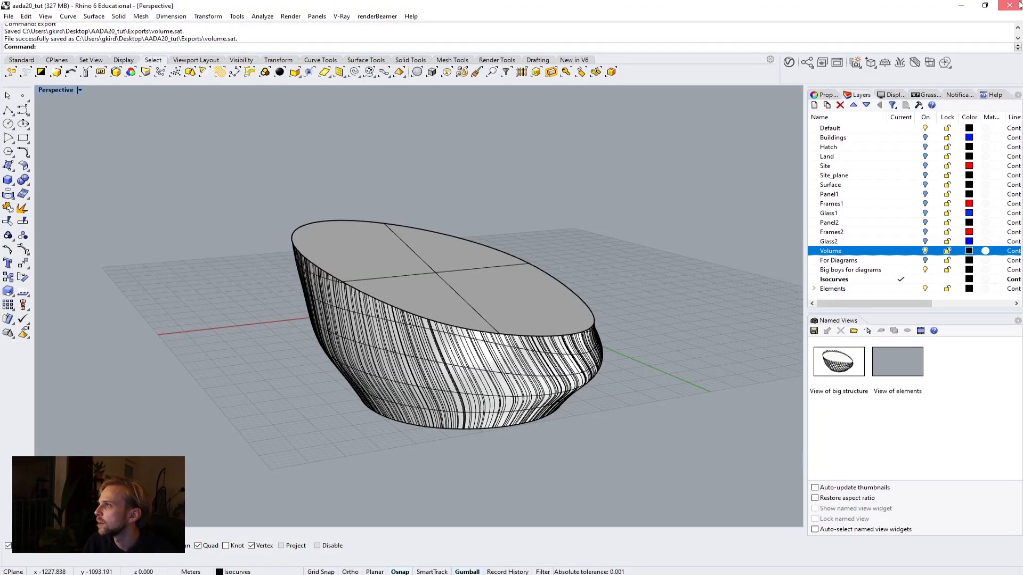
pyautogui.click(475, 329)
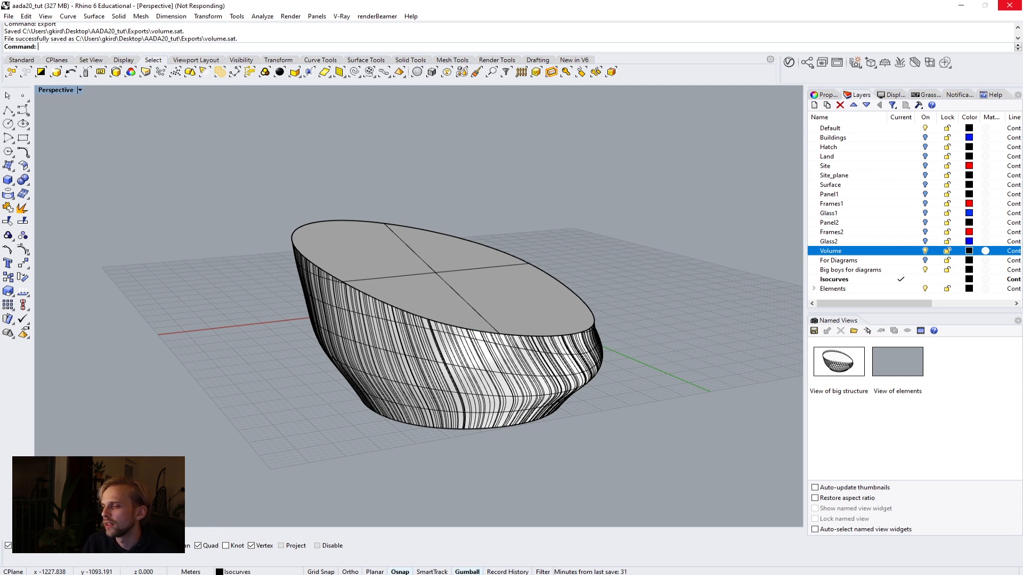
# - Switch back to Revit and import frames.sat from the Exports folder with the category Curtain Wall Mullions
pyautogui.moveTo(196, 574)
pyautogui.click(205, 549)
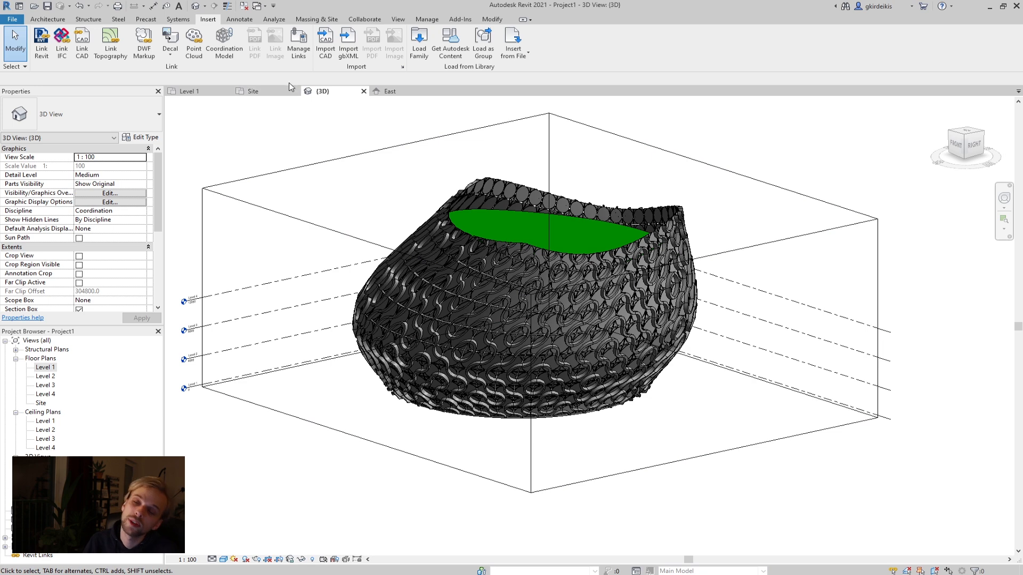
pyautogui.click(323, 43)
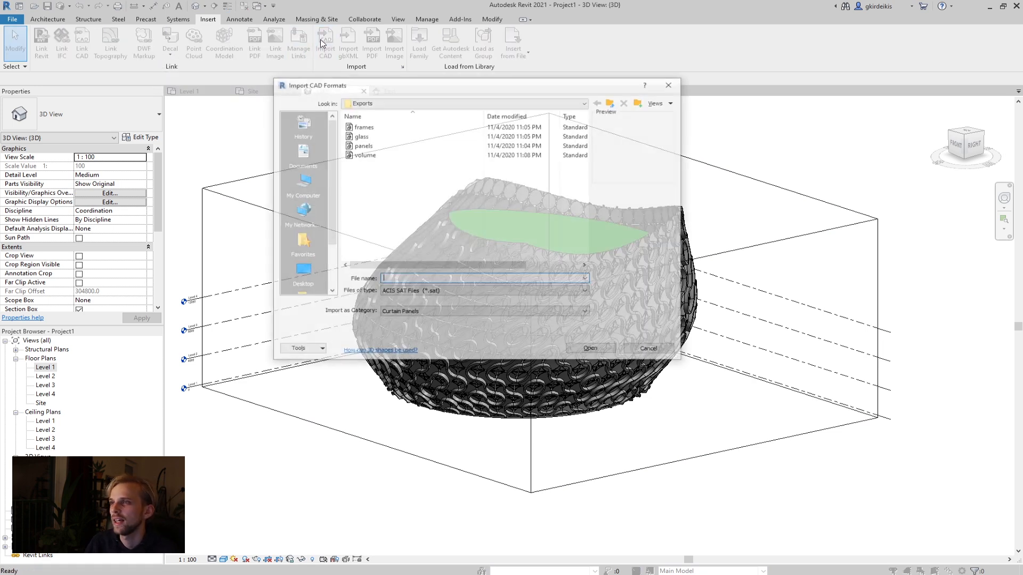
pyautogui.click(367, 127)
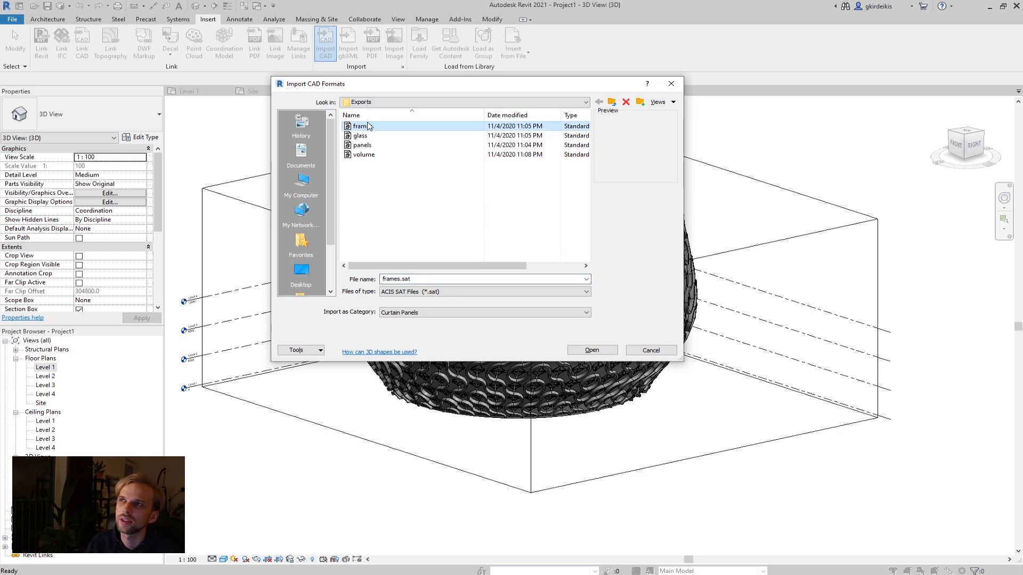
pyautogui.click(420, 316)
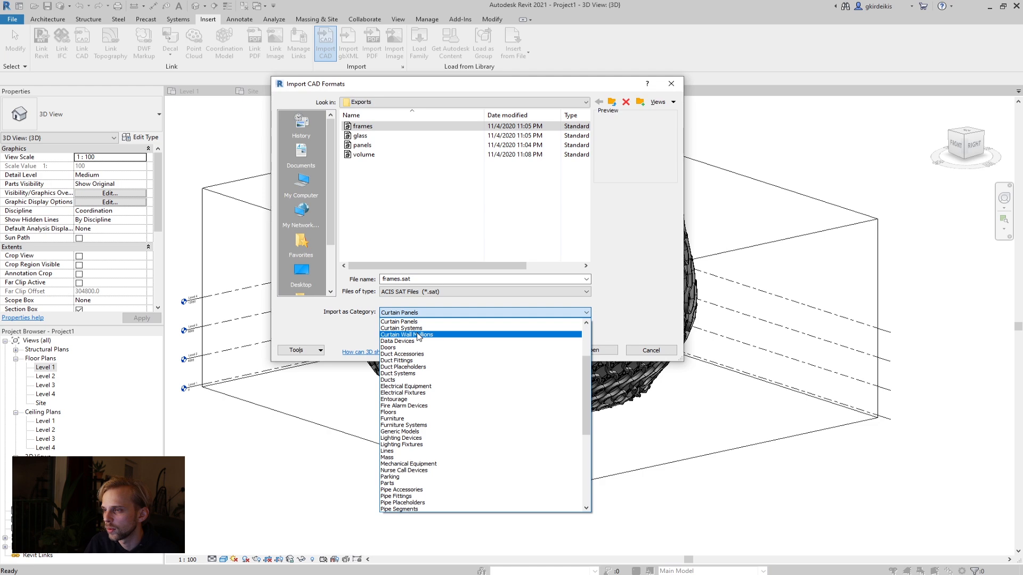
pyautogui.click(418, 335)
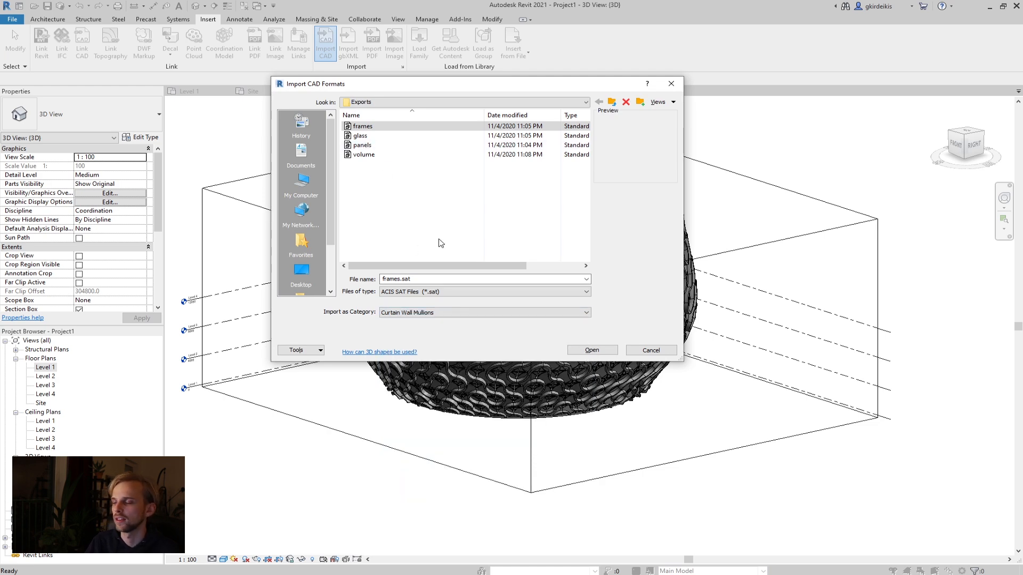
pyautogui.click(589, 351)
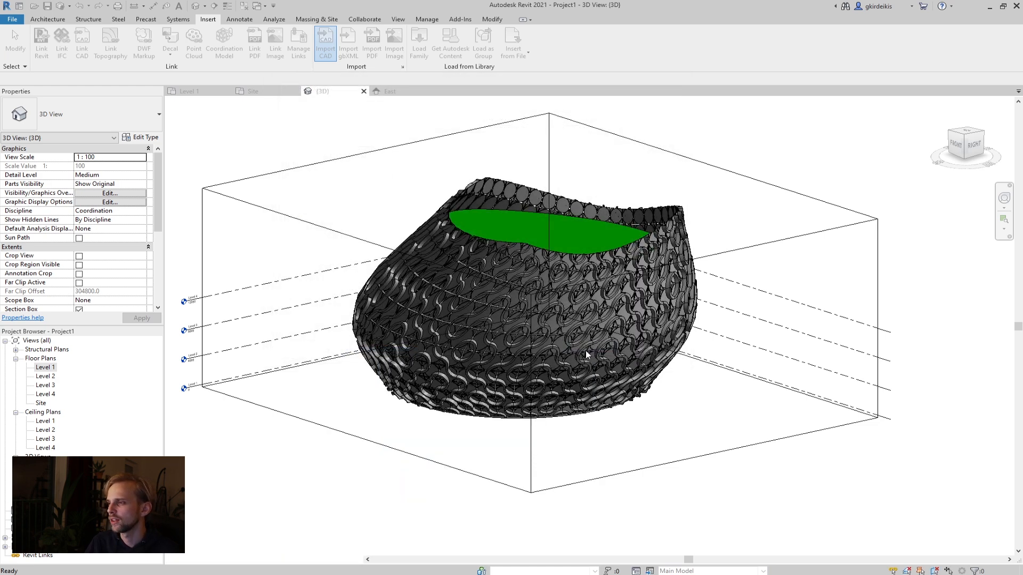
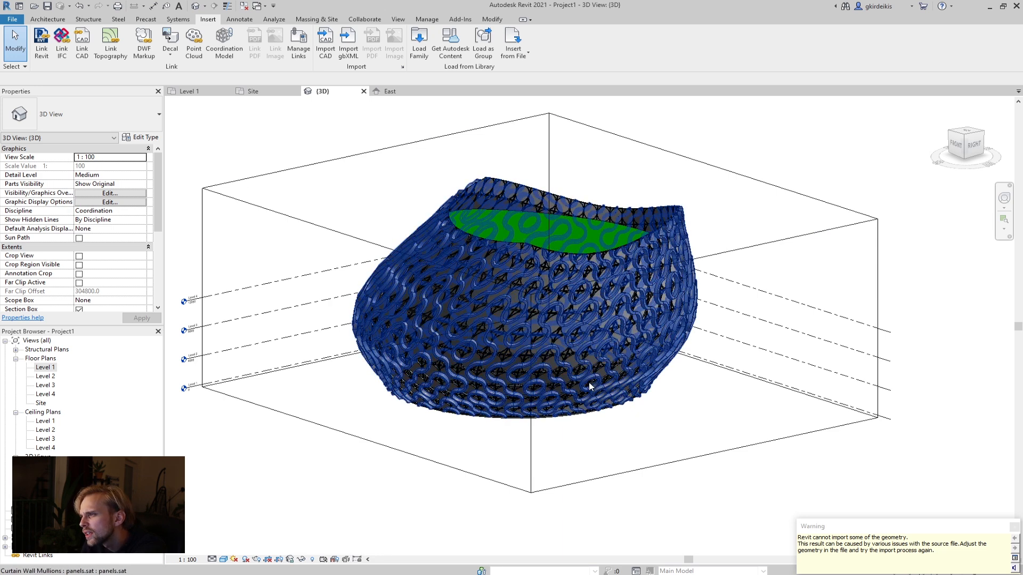
pyautogui.click(1014, 526)
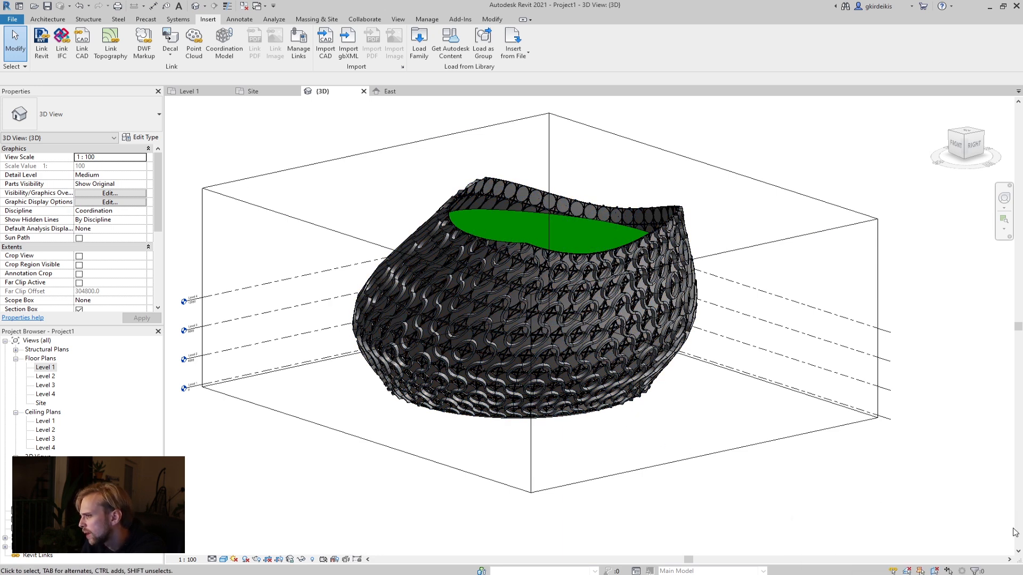
# - Raise the top face of the 3D view's section box well above the highest edge of the bowl building
pyautogui.click(274, 171)
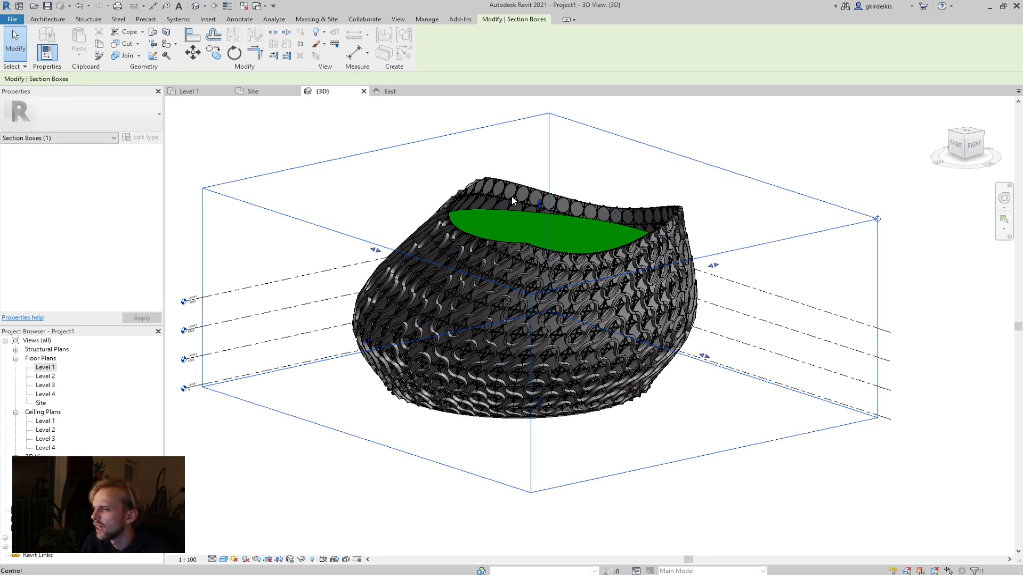
pyautogui.scroll(3, 440, 185)
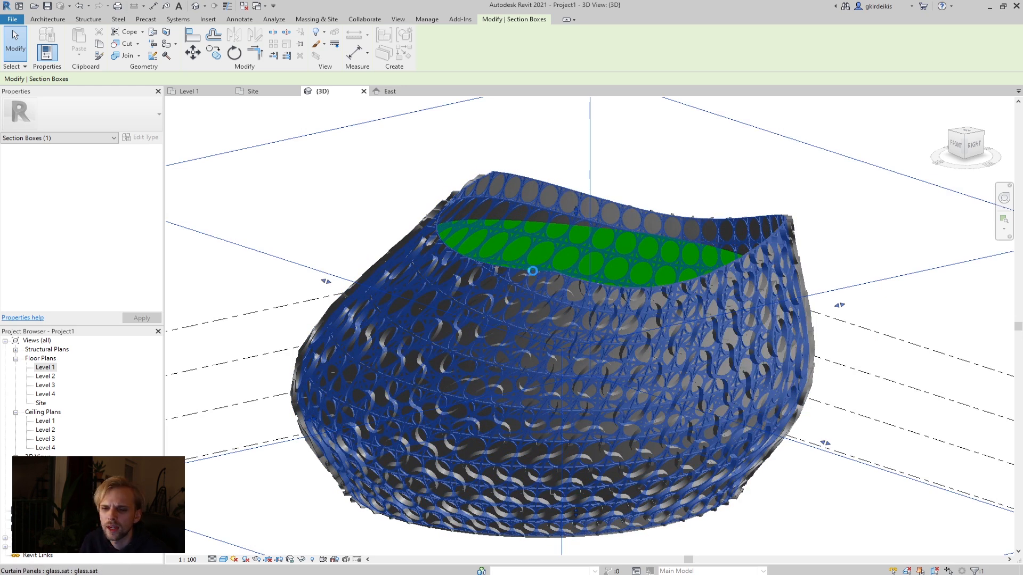
pyautogui.scroll(-4, 580, 210)
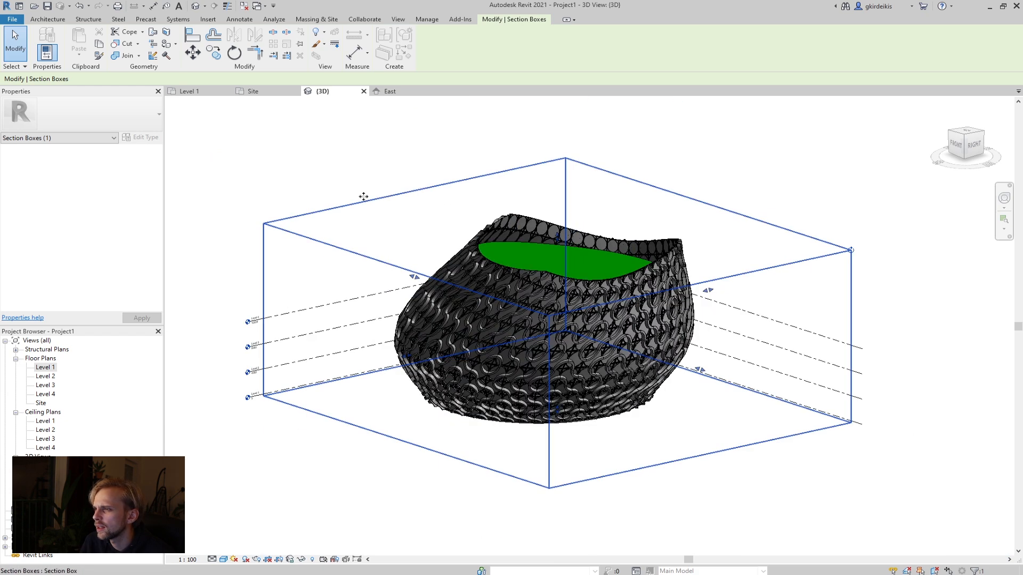
pyautogui.moveTo(556, 240); pyautogui.dragTo(553, 170)
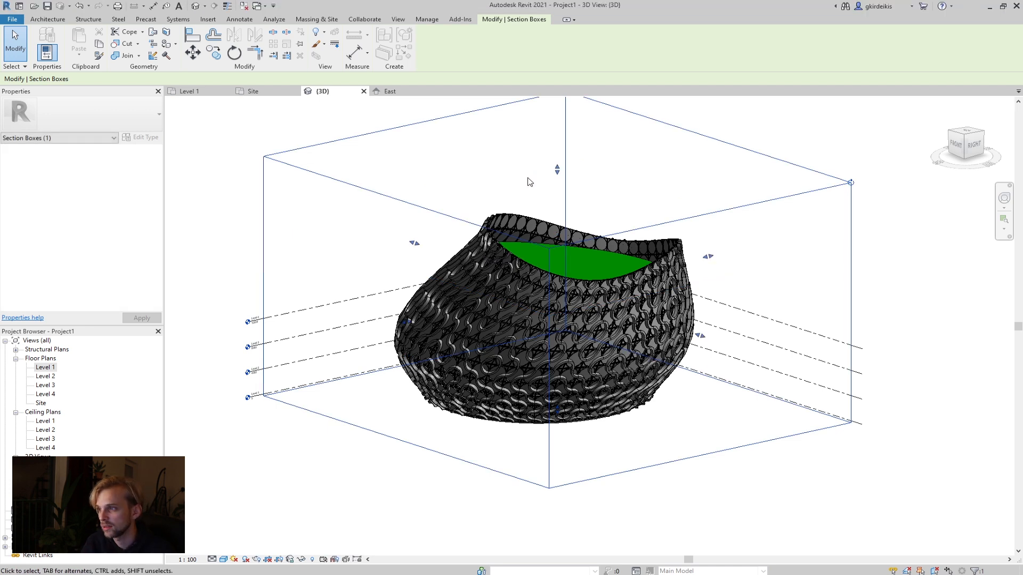
pyautogui.click(900, 295)
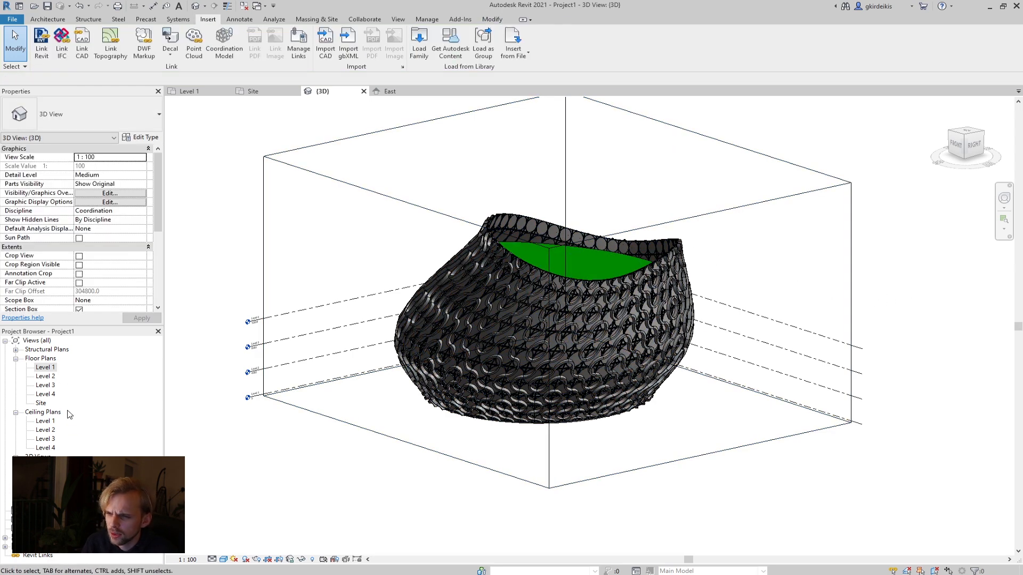
# - Delete the Level 1, Level 2, Level 3 and Level 4 ceiling plans from the project
pyautogui.click(43, 421)
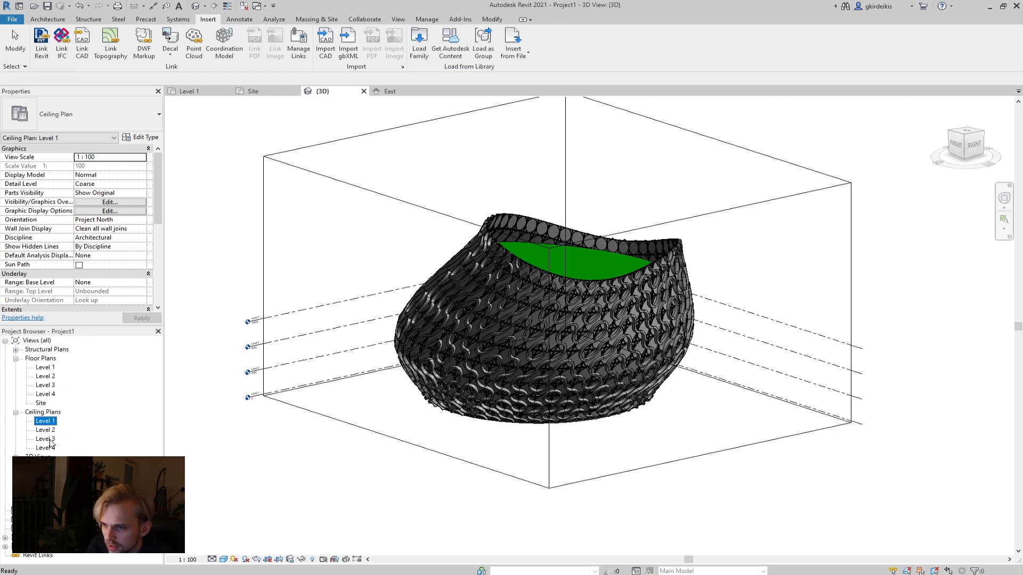
pyautogui.press('Delete')
pyautogui.click(45, 422)
pyautogui.press('Delete')
pyautogui.click(45, 422)
pyautogui.press('Delete')
pyautogui.click(49, 422)
pyautogui.press('Delete')
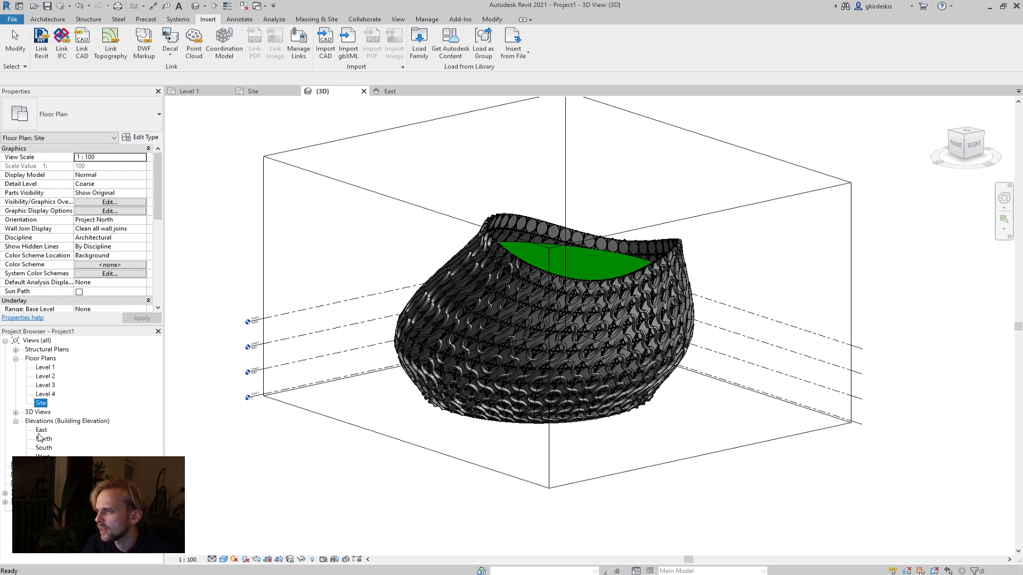
# - Open the Level 1 floor plan
pyautogui.click(47, 368)
pyautogui.doubleClick(43, 367)
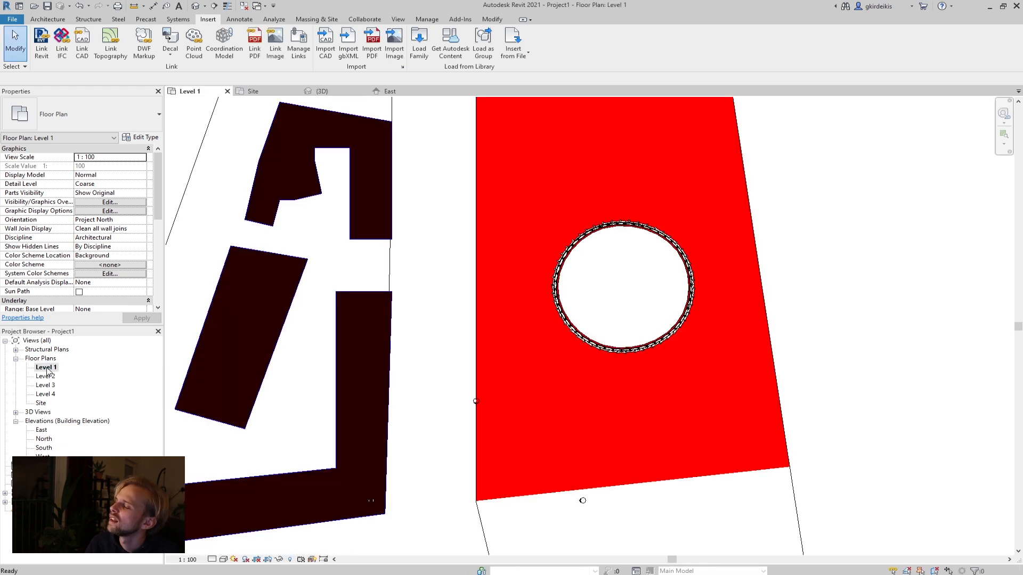
pyautogui.moveTo(433, 339); pyautogui.dragTo(343, 367, button='middle')
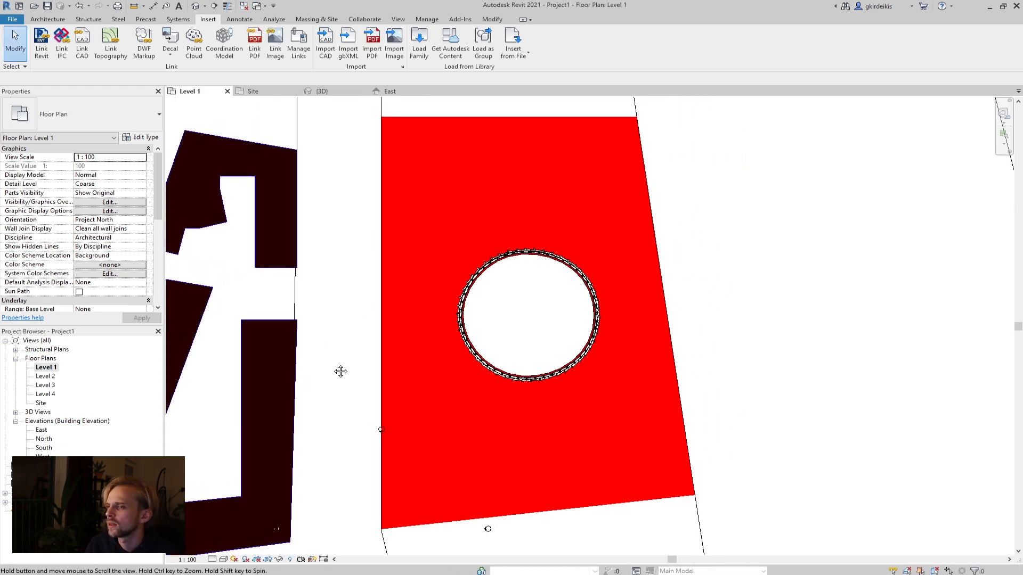
pyautogui.scroll(-5, 333, 367)
pyautogui.scroll(5, 331, 371)
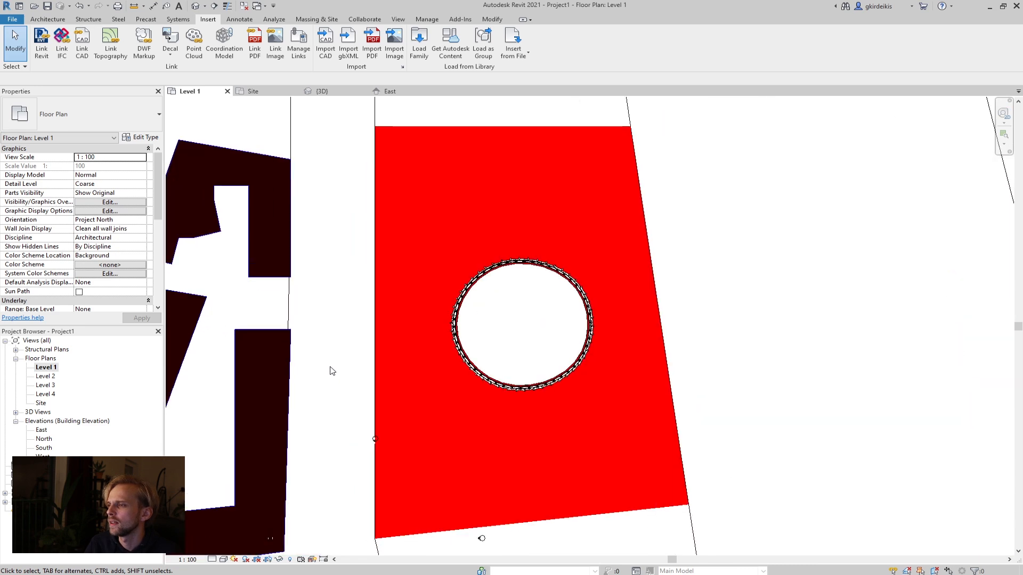
pyautogui.scroll(2, 503, 325)
pyautogui.scroll(-3, 402, 301)
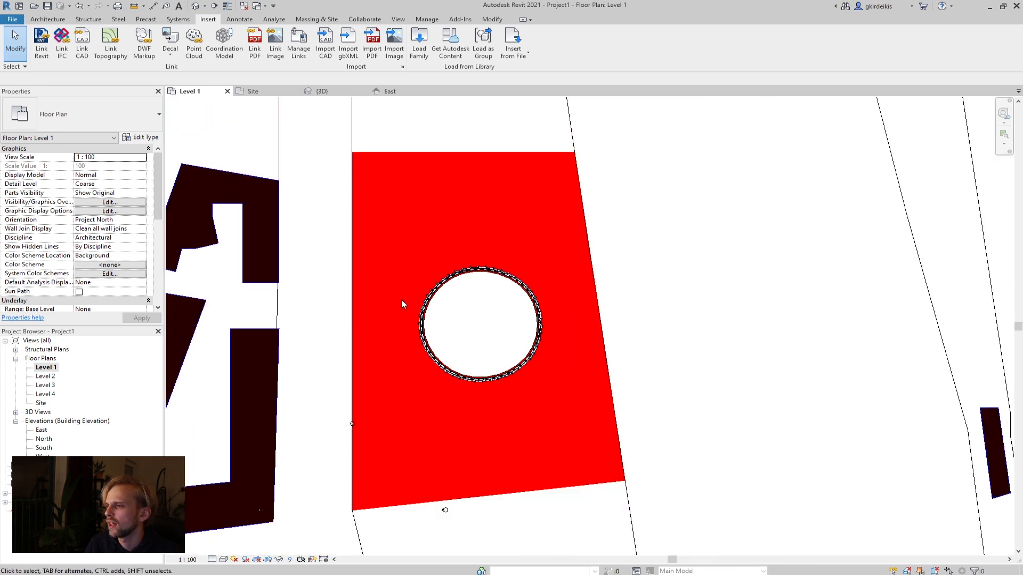
# - Hide the imported Site.dwg element in the Level 1 floor plan
pyautogui.click(351, 202)
pyautogui.scroll(-2, 337, 298)
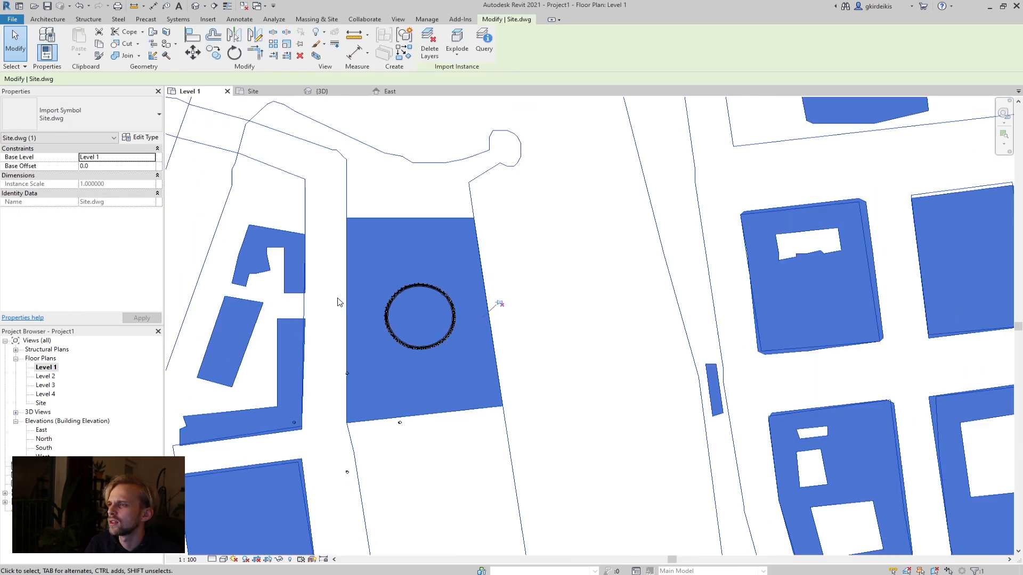
pyautogui.scroll(1, 290, 221)
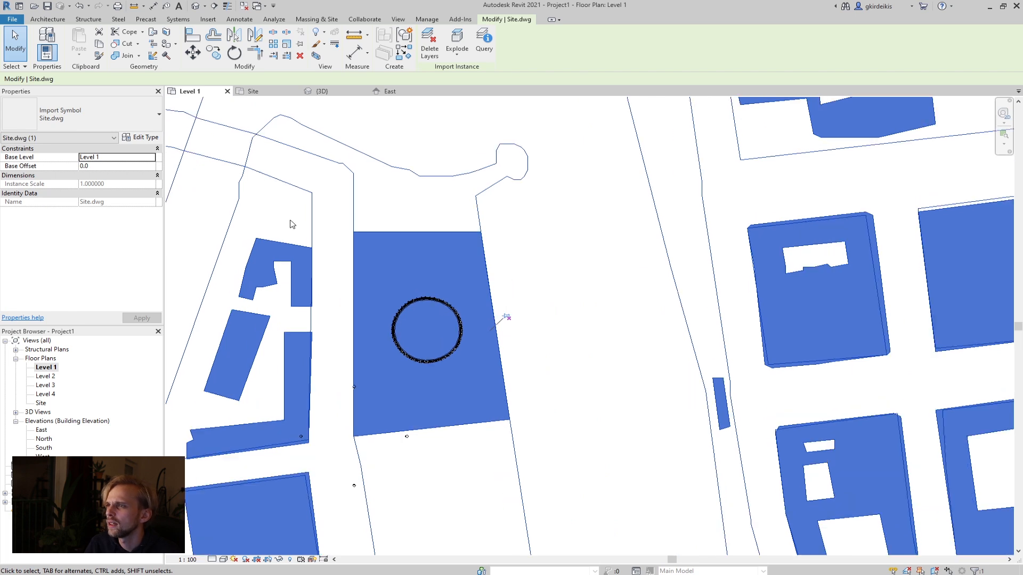
pyautogui.click(320, 35)
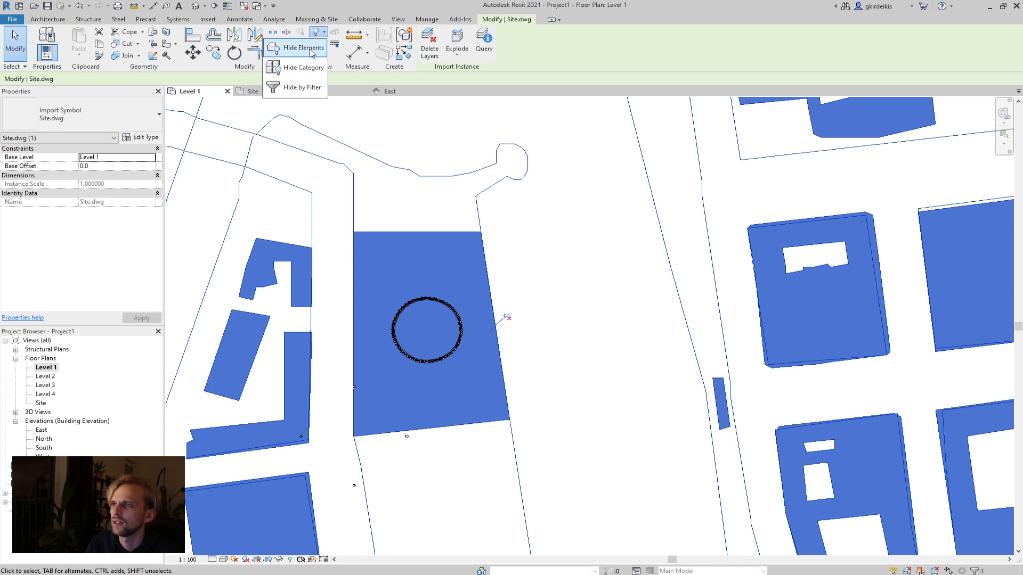
pyautogui.click(311, 49)
# - Examine the building's façade ring in the Level 1 floor plan
pyautogui.scroll(2, 393, 383)
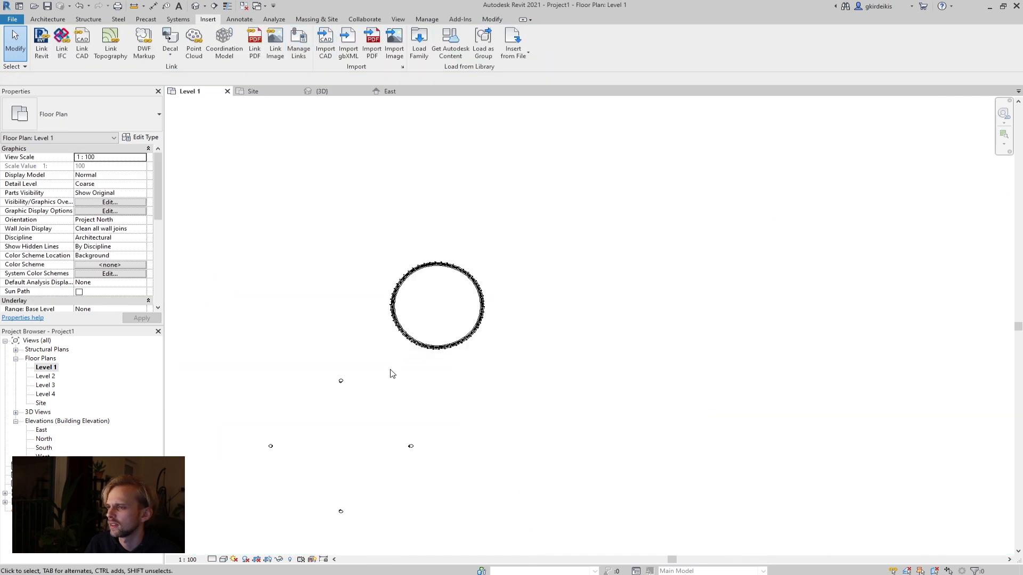
pyautogui.scroll(1, 316, 399)
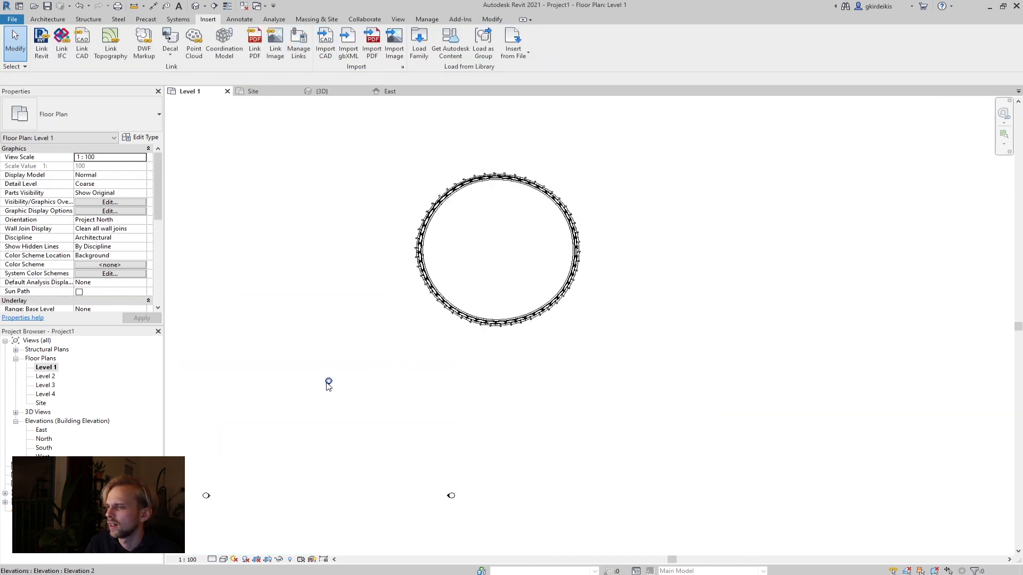
pyautogui.scroll(2, 453, 277)
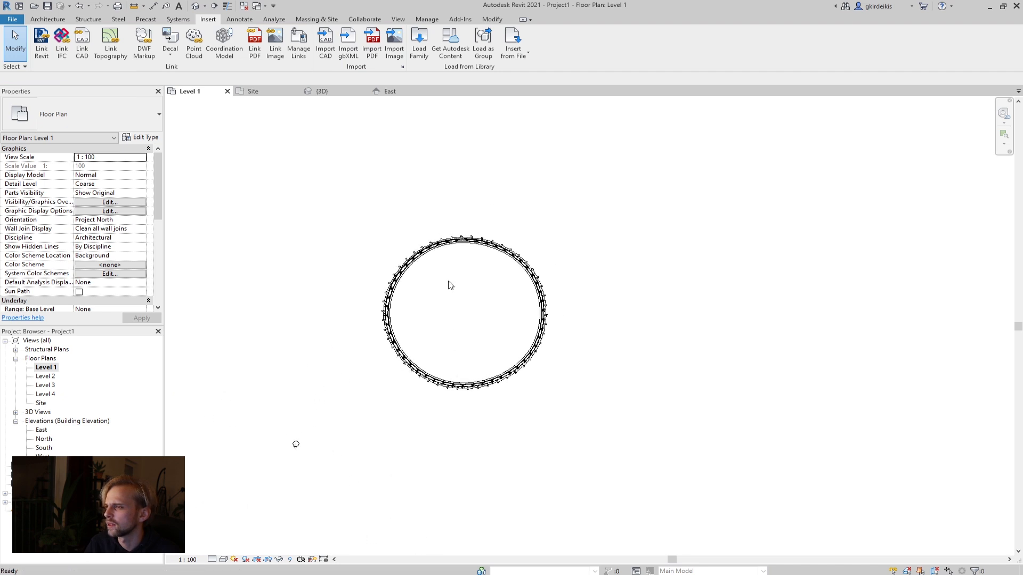
pyautogui.scroll(1, 437, 278)
pyautogui.scroll(1, 426, 267)
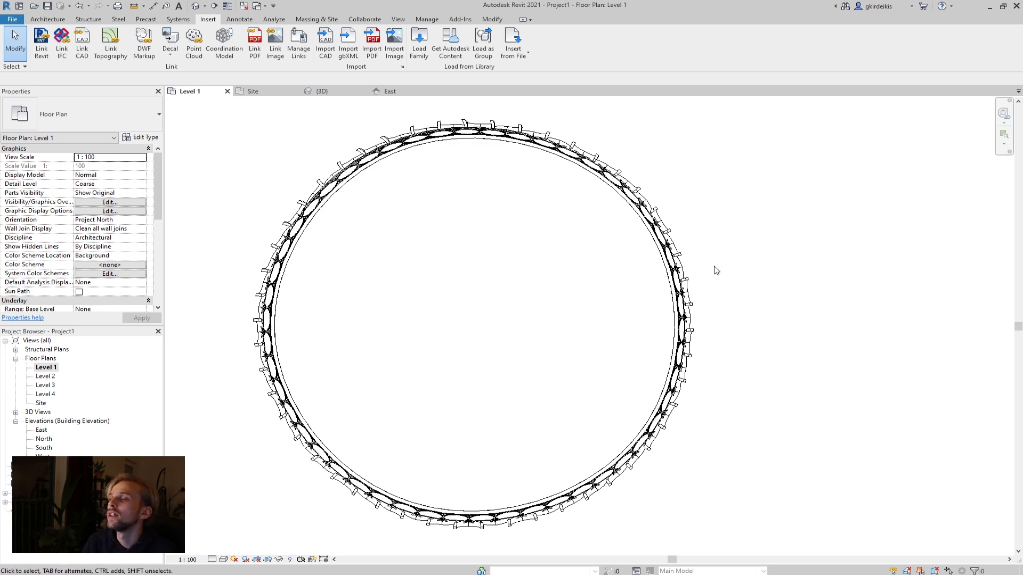
pyautogui.moveTo(532, 187); pyautogui.dragTo(516, 168, button='middle')
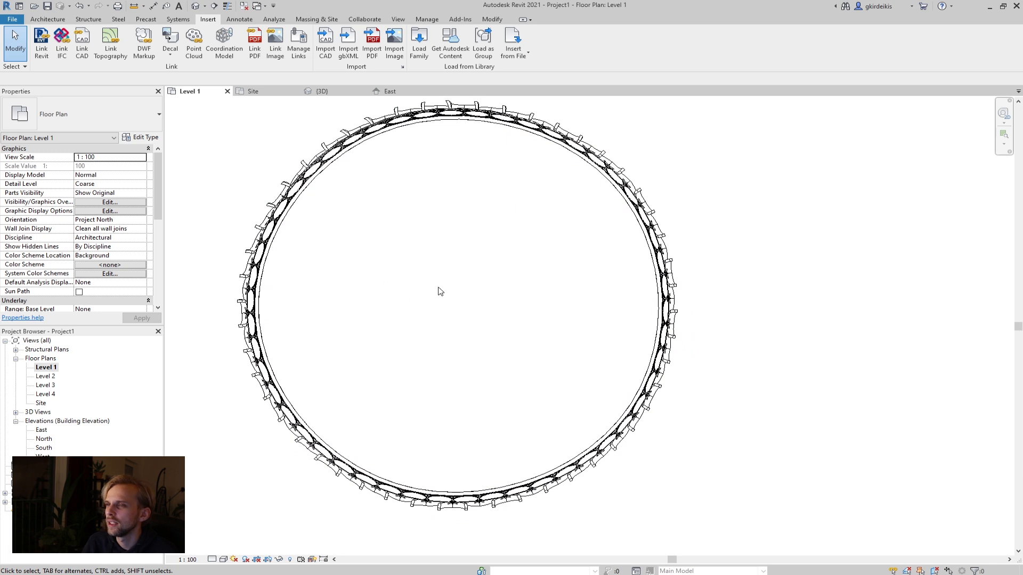
pyautogui.scroll(-1, 440, 291)
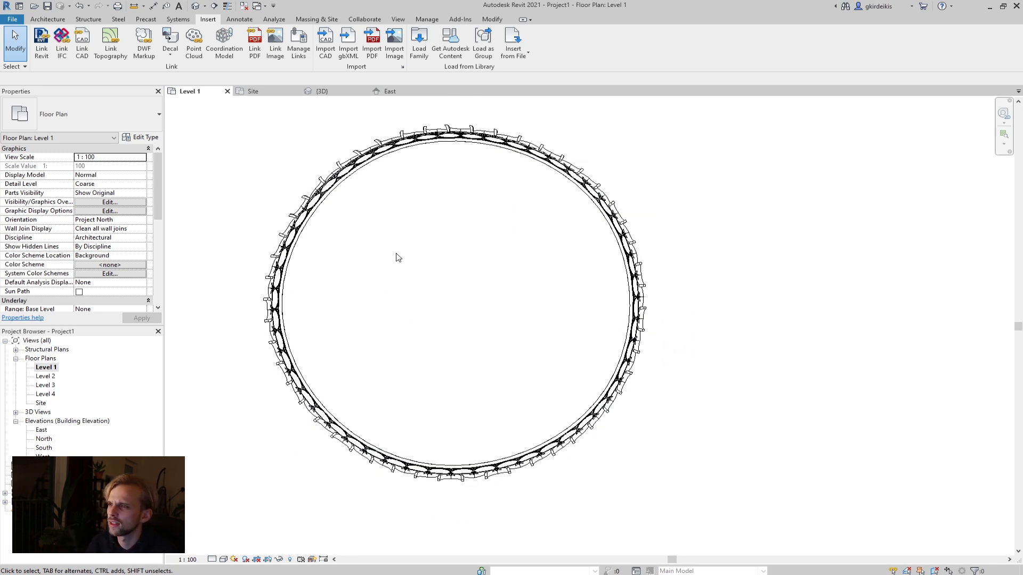
# - Draw a horizontal 6.5mm Bubble grid line across the lower part of the façade ring, extending past it on both sides
pyautogui.click(55, 20)
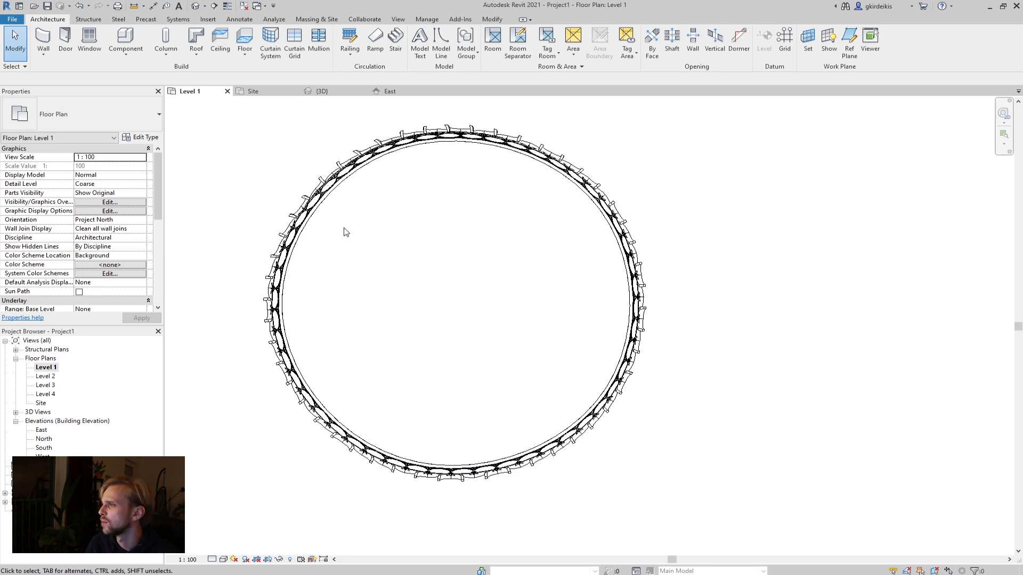
pyautogui.click(789, 42)
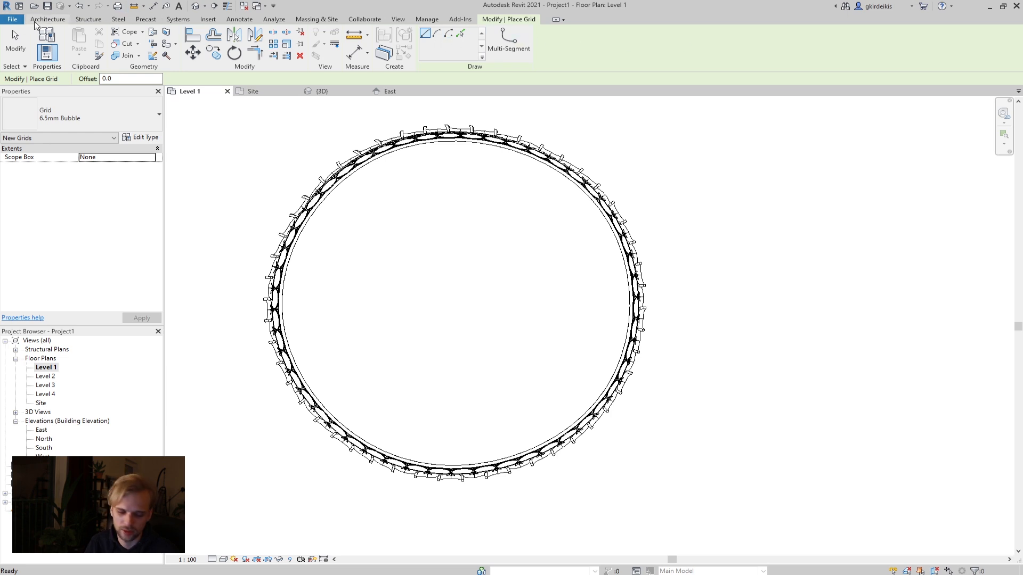
pyautogui.click(15, 44)
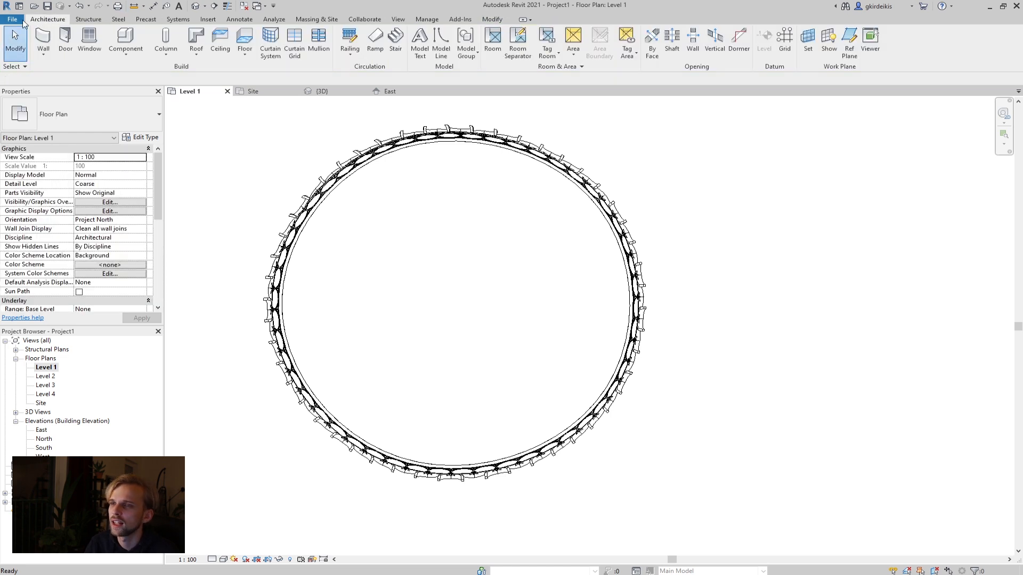
pyautogui.click(784, 43)
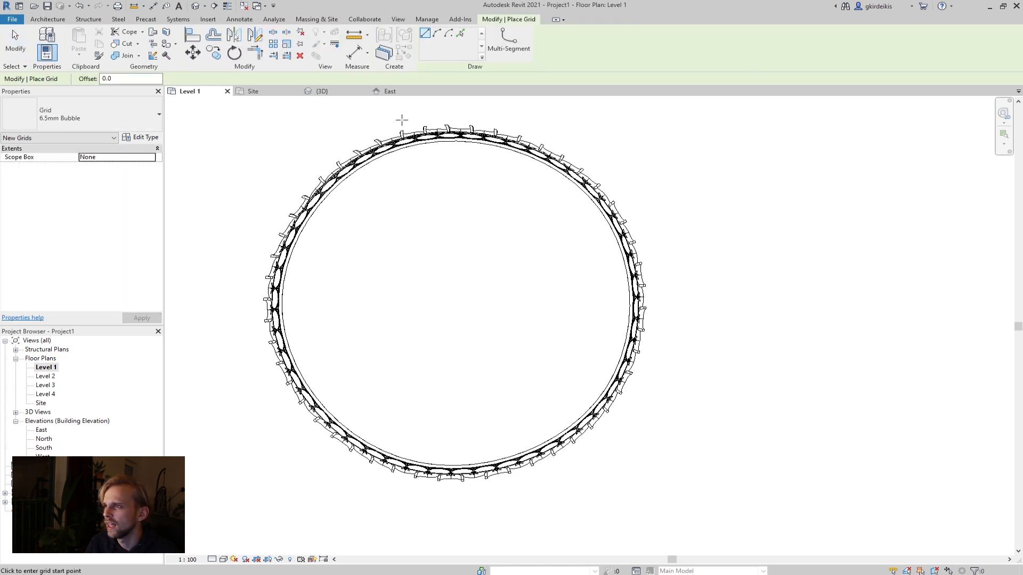
pyautogui.moveTo(397, 128); pyautogui.dragTo(412, 161, button='middle')
pyautogui.moveTo(296, 235); pyautogui.dragTo(309, 173, button='middle')
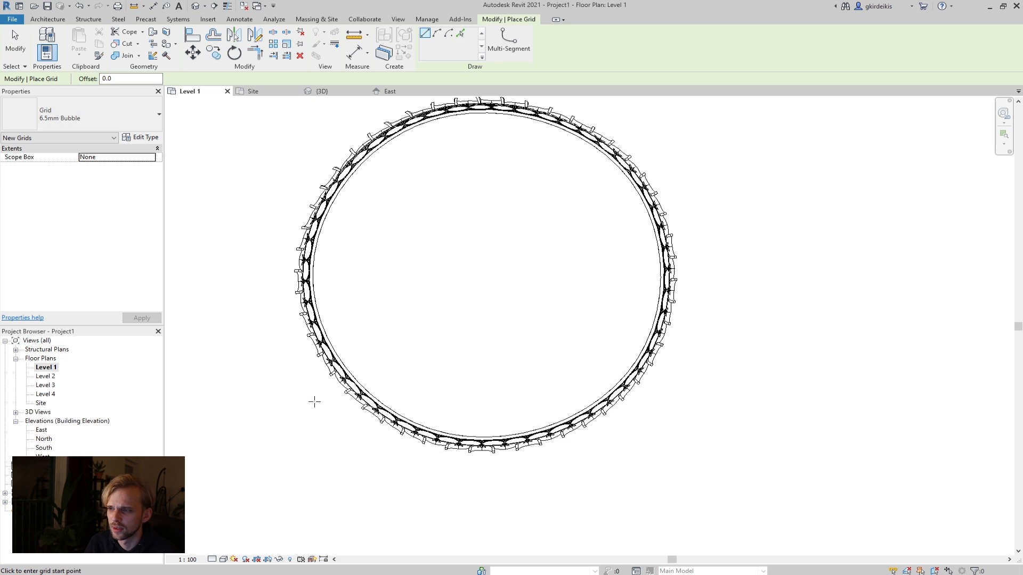
pyautogui.click(268, 406)
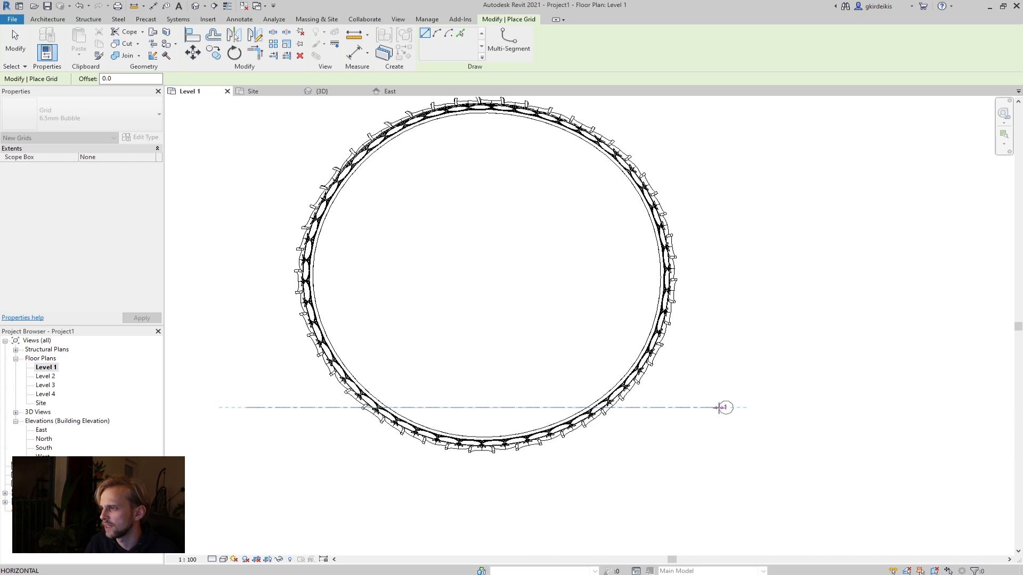
pyautogui.click(714, 407)
pyautogui.moveTo(487, 284); pyautogui.dragTo(489, 309, button='middle')
pyautogui.moveTo(614, 146); pyautogui.dragTo(608, 159, button='middle')
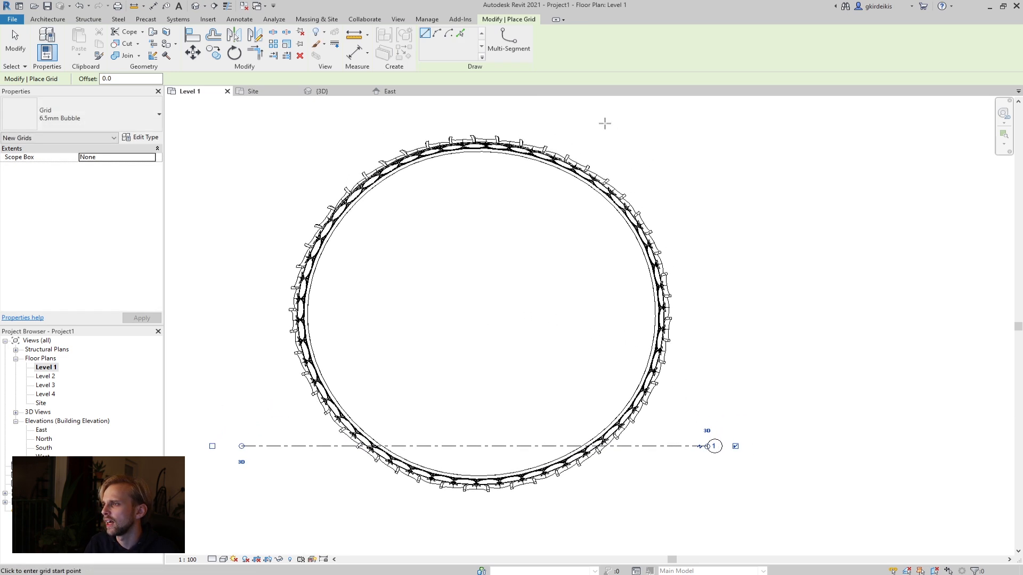
# - Draw a vertical 6.5mm Bubble grid line through the right part of the façade ring, extending past it above and below
pyautogui.click(604, 106)
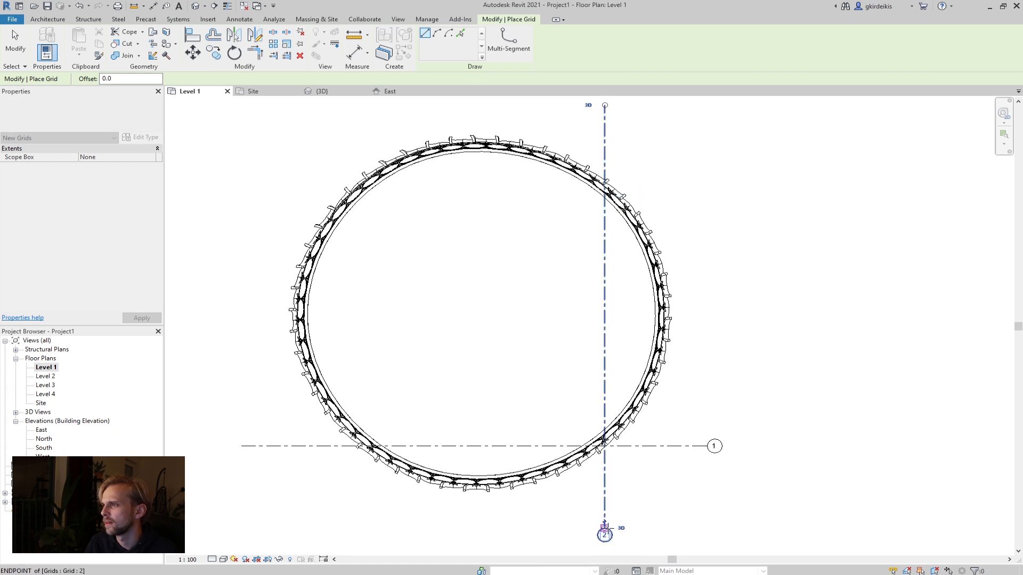
pyautogui.click(606, 527)
pyautogui.moveTo(673, 399); pyautogui.dragTo(676, 365, button='middle')
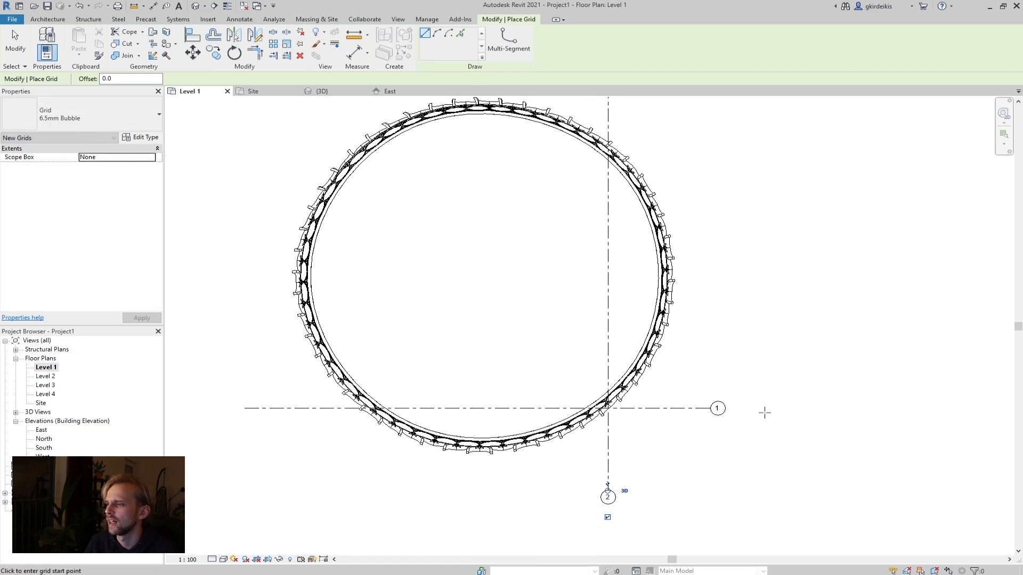
pyautogui.moveTo(604, 123); pyautogui.dragTo(595, 169, button='middle')
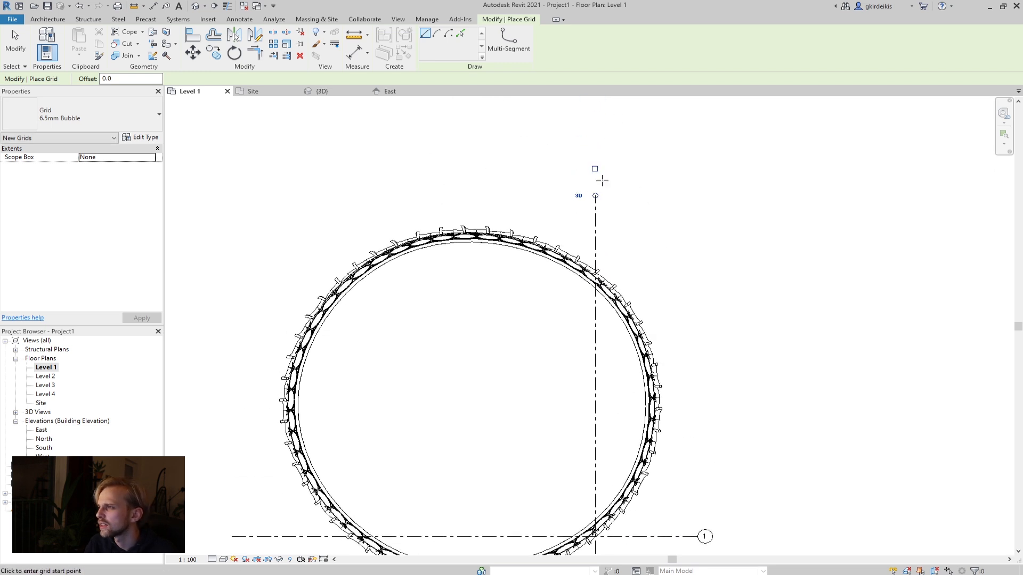
pyautogui.scroll(1, 595, 170)
pyautogui.press('Escape')
pyautogui.press('Escape')
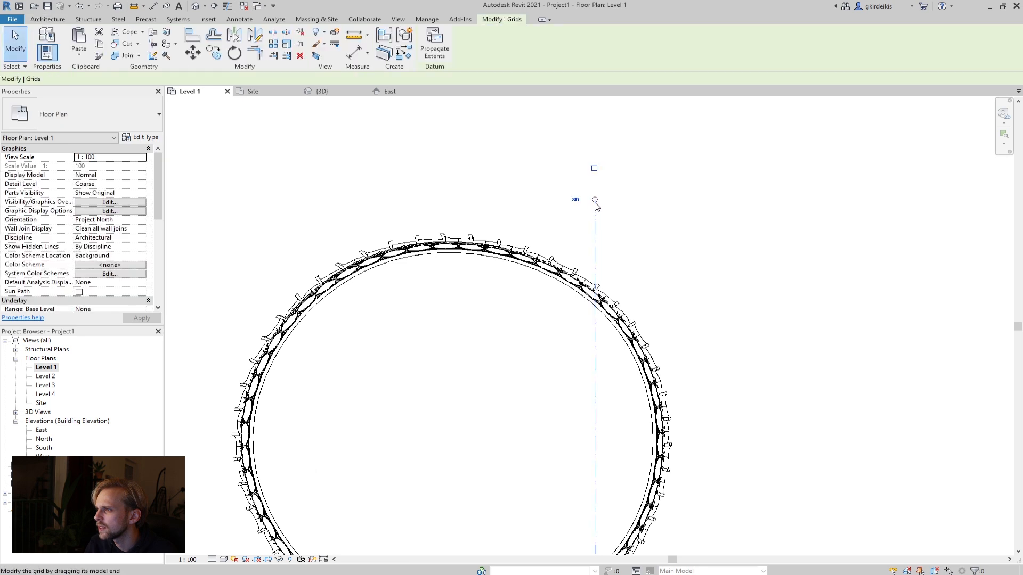
# - Show the grid bubble at the upper end of vertical grid 2
pyautogui.click(595, 208)
pyautogui.click(594, 169)
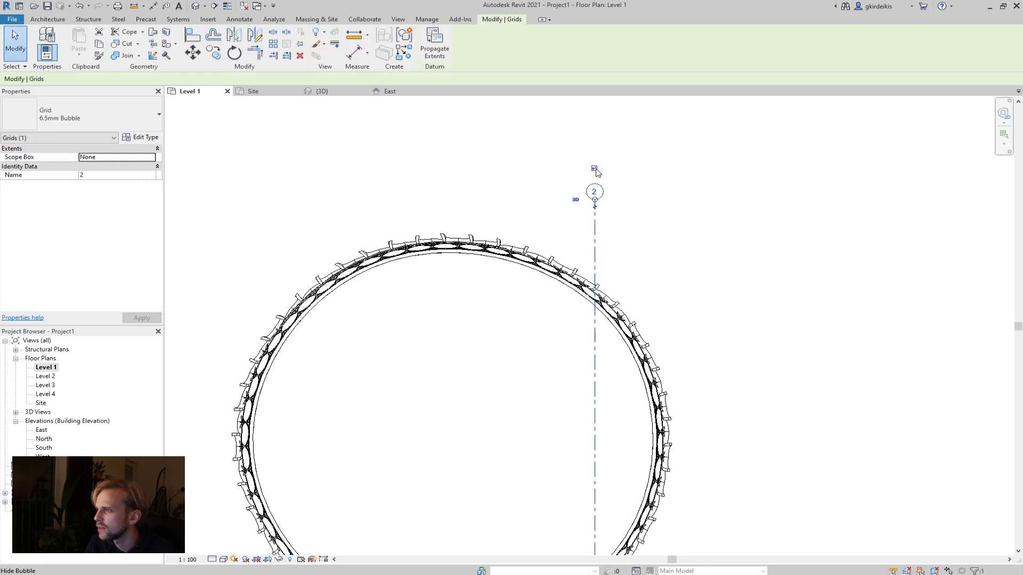
pyautogui.scroll(-1, 598, 168)
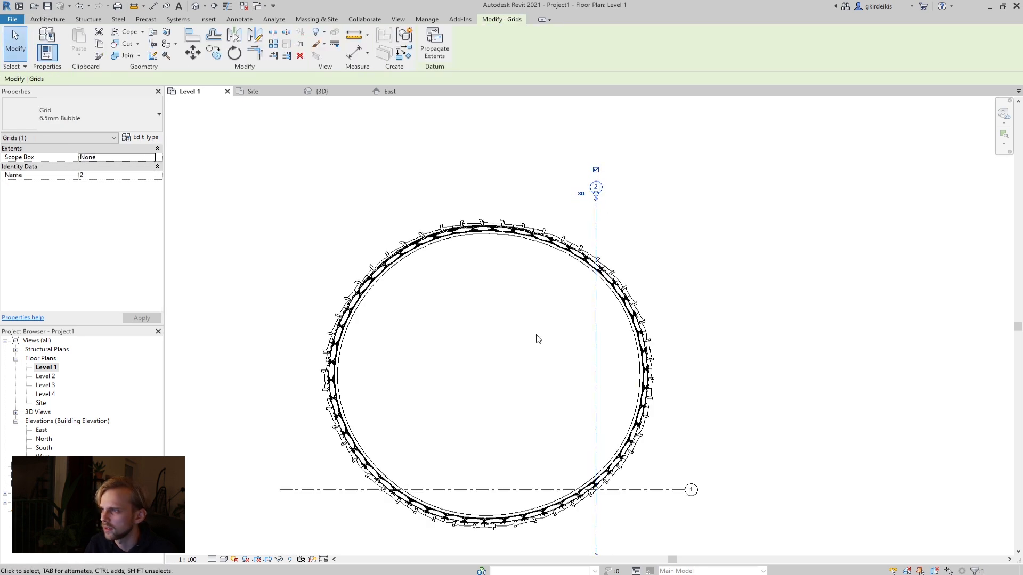
pyautogui.click(484, 372)
# - Show the grid bubble at the left end of horizontal grid 1
pyautogui.moveTo(483, 372); pyautogui.dragTo(501, 300, button='middle')
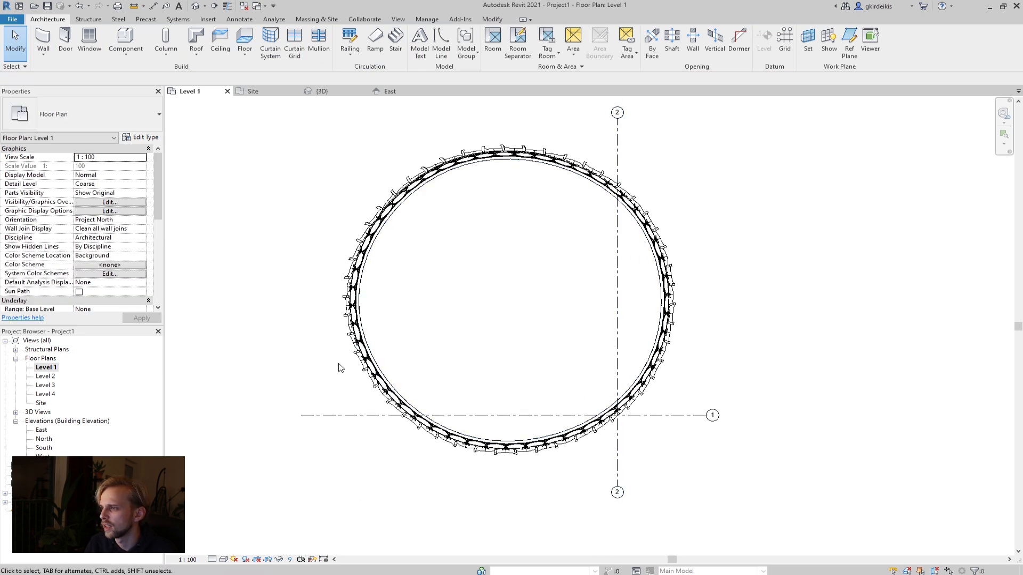
pyautogui.click(319, 416)
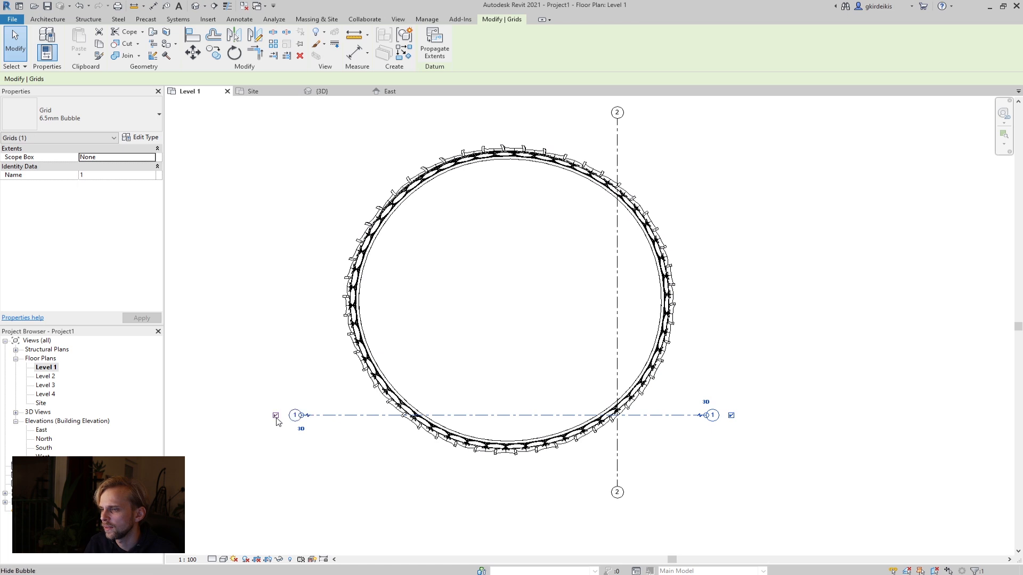
pyautogui.click(446, 338)
pyautogui.moveTo(574, 299); pyautogui.dragTo(558, 327, button='middle')
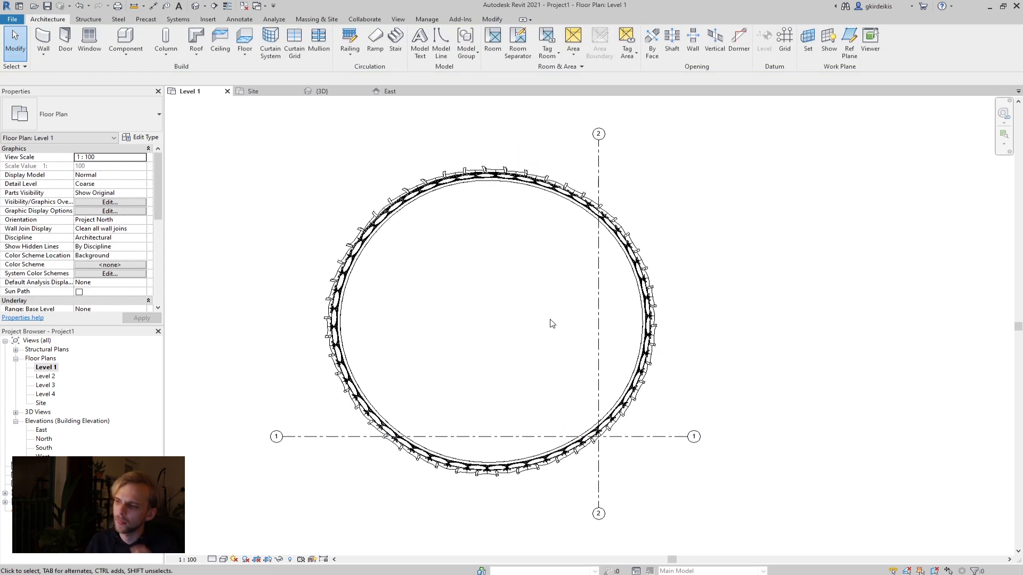
pyautogui.click(598, 315)
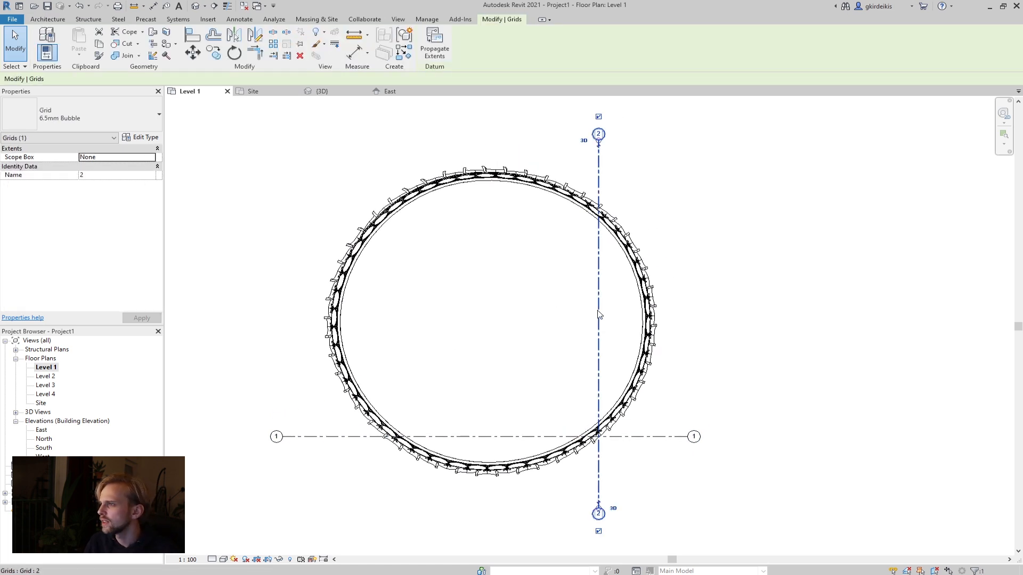
pyautogui.click(510, 286)
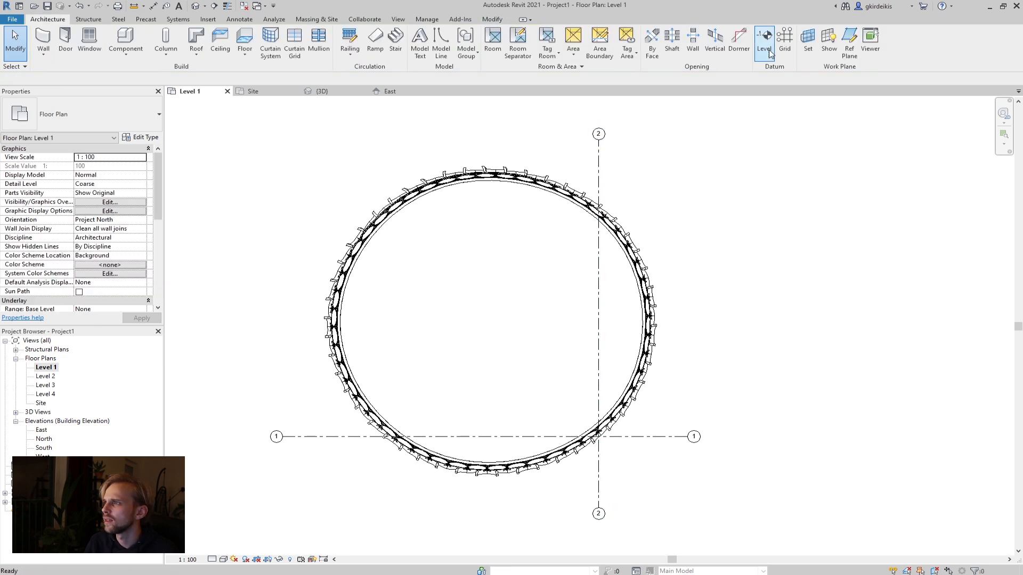
# - Try to place a parallel grid line from vertical grid 2 using Pick Lines with an offset of 7
pyautogui.click(785, 46)
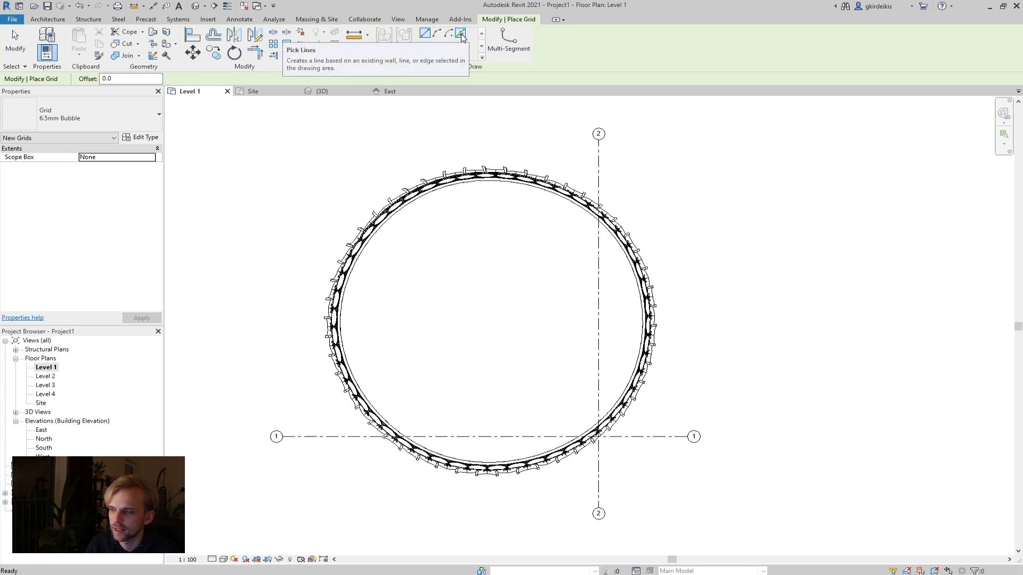
pyautogui.click(461, 37)
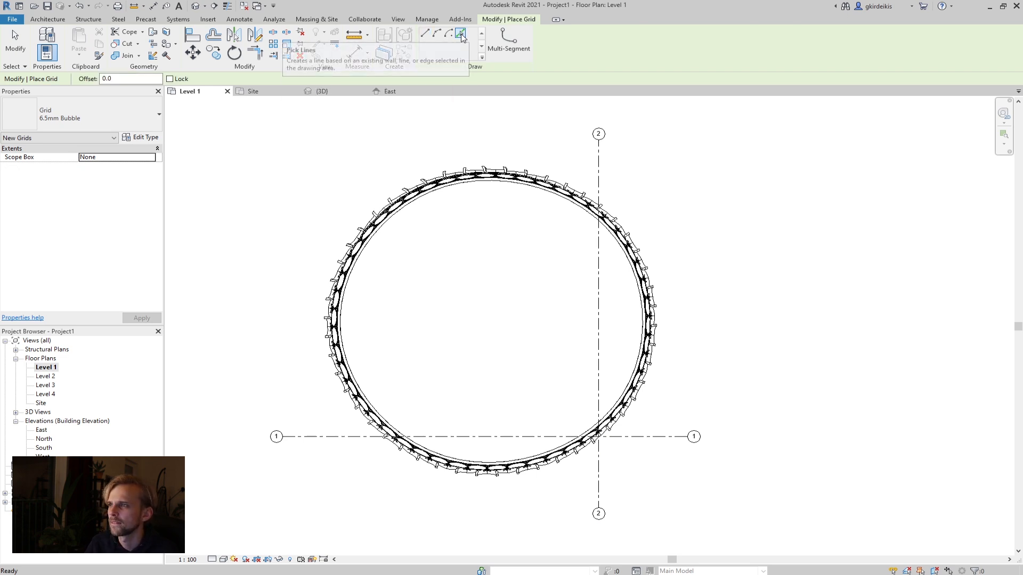
pyautogui.click(107, 78)
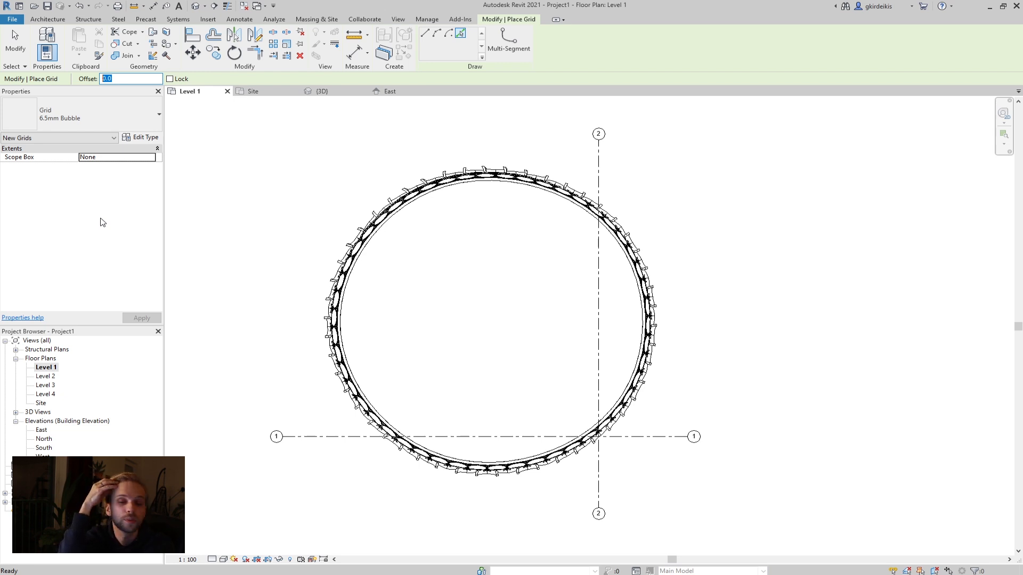
pyautogui.write('7')
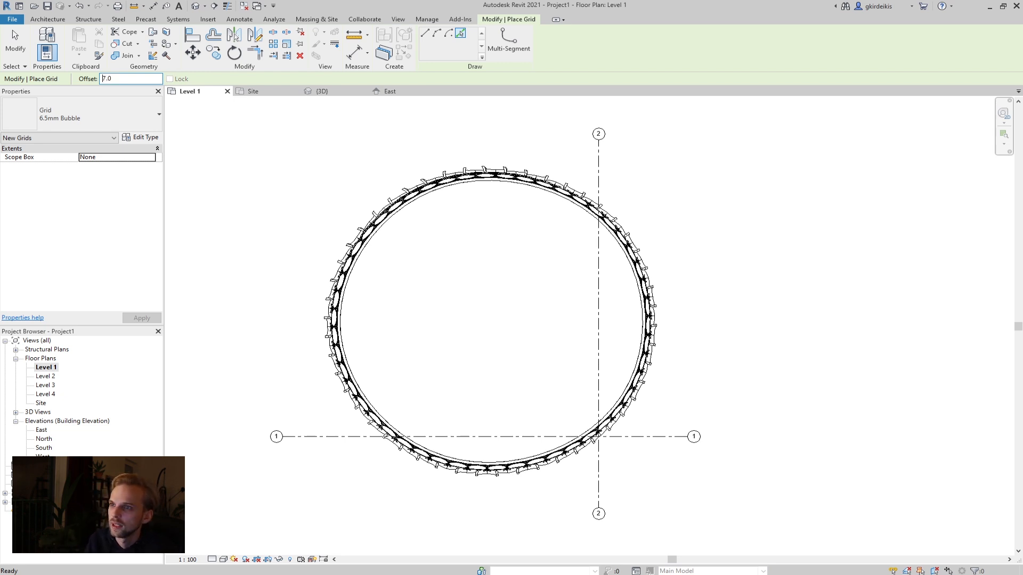
pyautogui.click(598, 274)
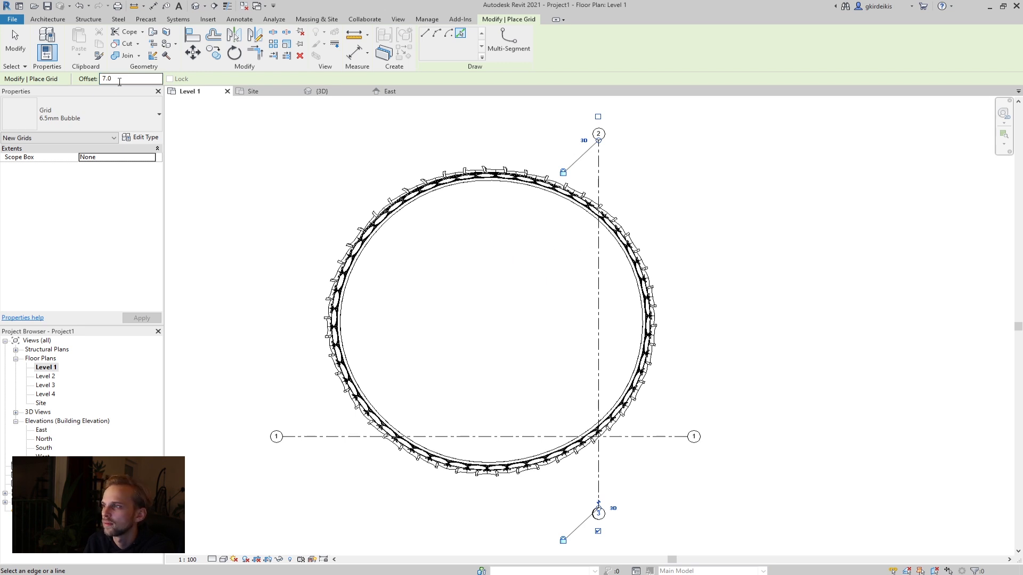
# - Set the Pick Lines offset to 7000 and place a parallel grid line to the left of vertical grid 2
pyautogui.moveTo(120, 81); pyautogui.dragTo(69, 81)
pyautogui.write('7000')
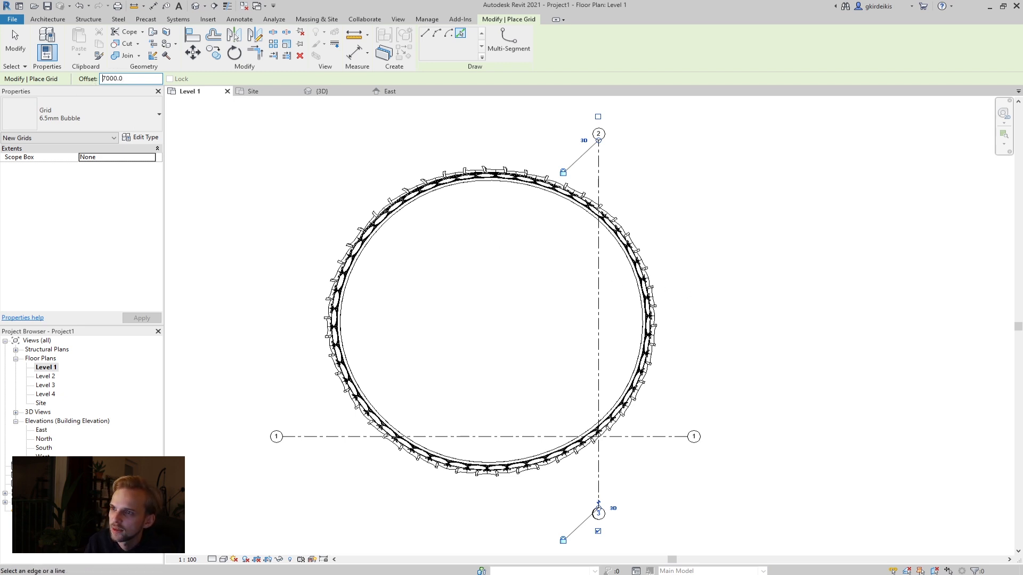
pyautogui.click(597, 247)
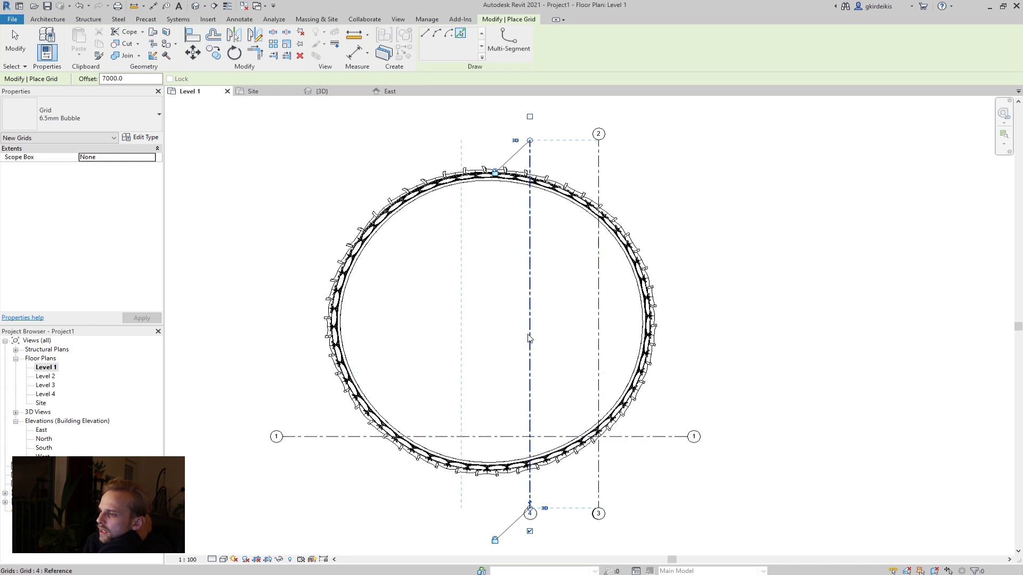
pyautogui.press('Escape')
pyautogui.press('Escape')
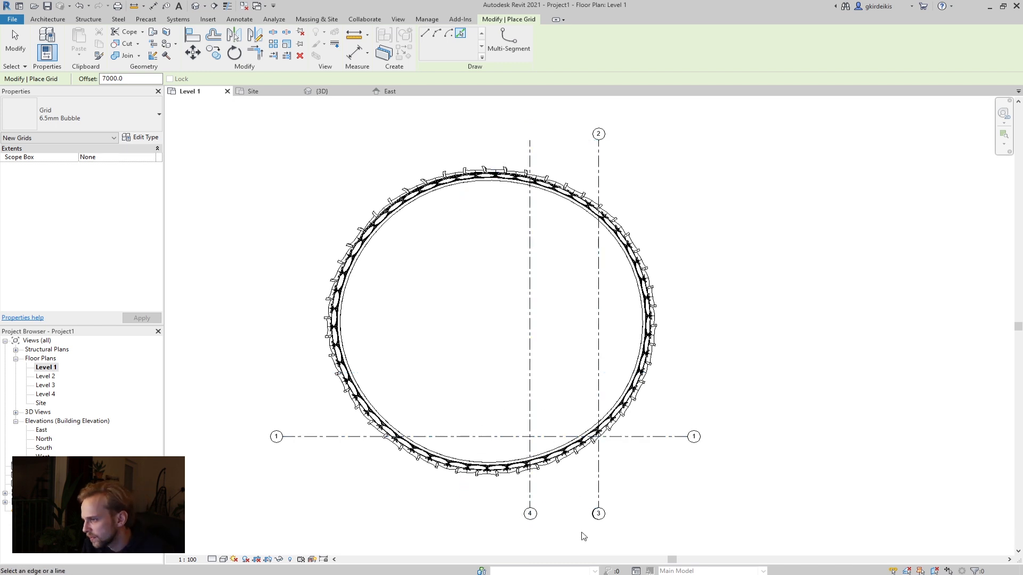
# - Delete the stray grid line 3 that nearly overlaps vertical grid 2
pyautogui.scroll(3, 599, 521)
pyautogui.scroll(8, 599, 522)
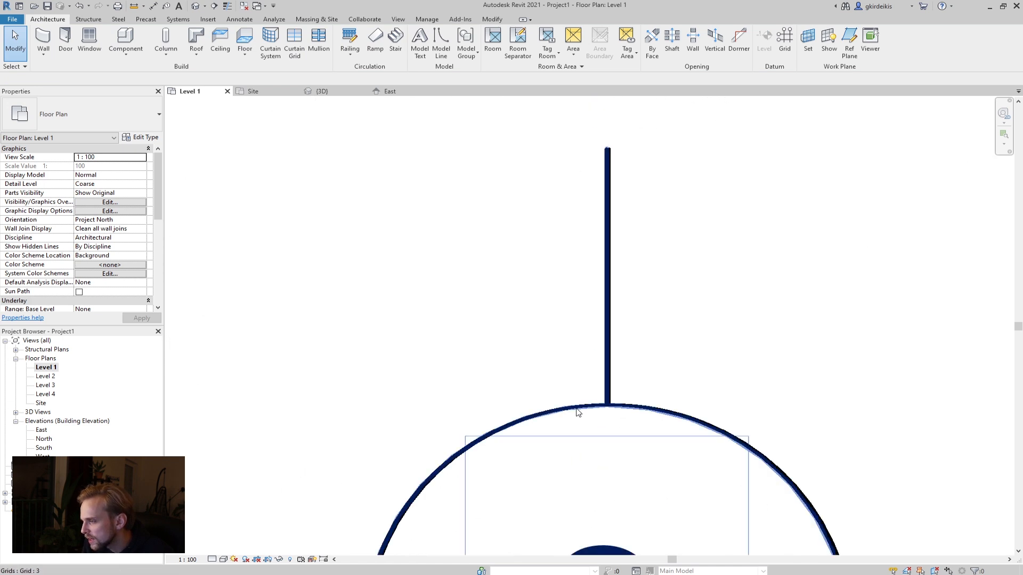
pyautogui.scroll(-5, 566, 416)
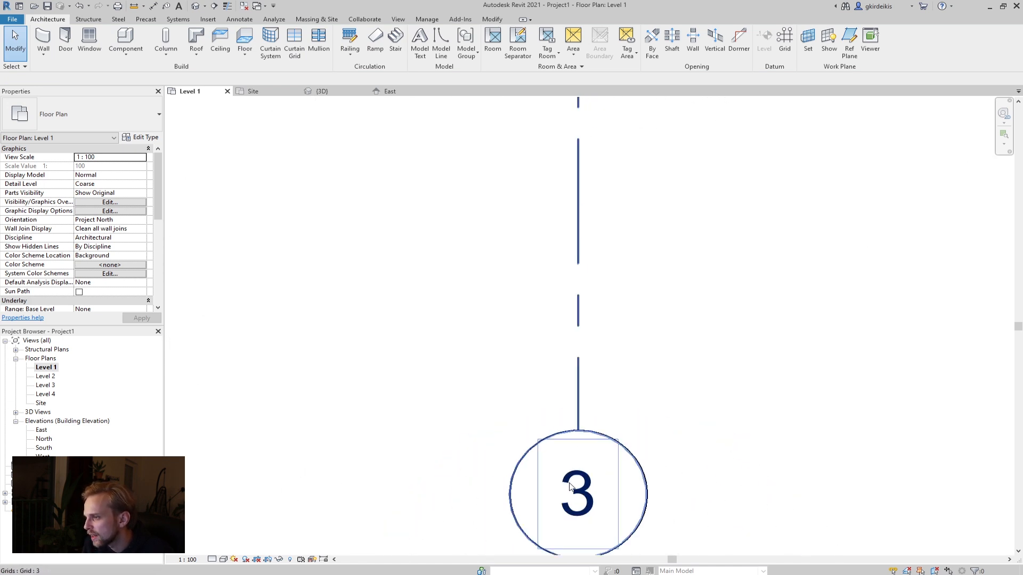
pyautogui.click(570, 485)
pyautogui.hotkey('ctrl', 'z')
pyautogui.scroll(-6, 532, 434)
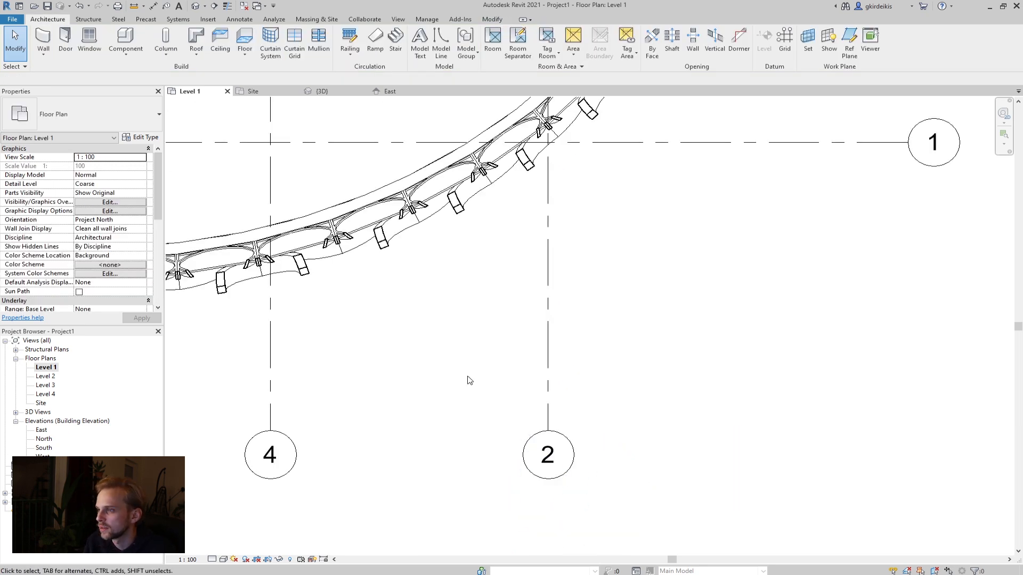
# - Add two more vertical grid lines to the left of grid 4 using Pick Lines with an offset of 7000
pyautogui.moveTo(396, 385); pyautogui.dragTo(427, 446, button='middle')
pyautogui.scroll(-2, 426, 446)
pyautogui.click(785, 40)
pyautogui.click(460, 33)
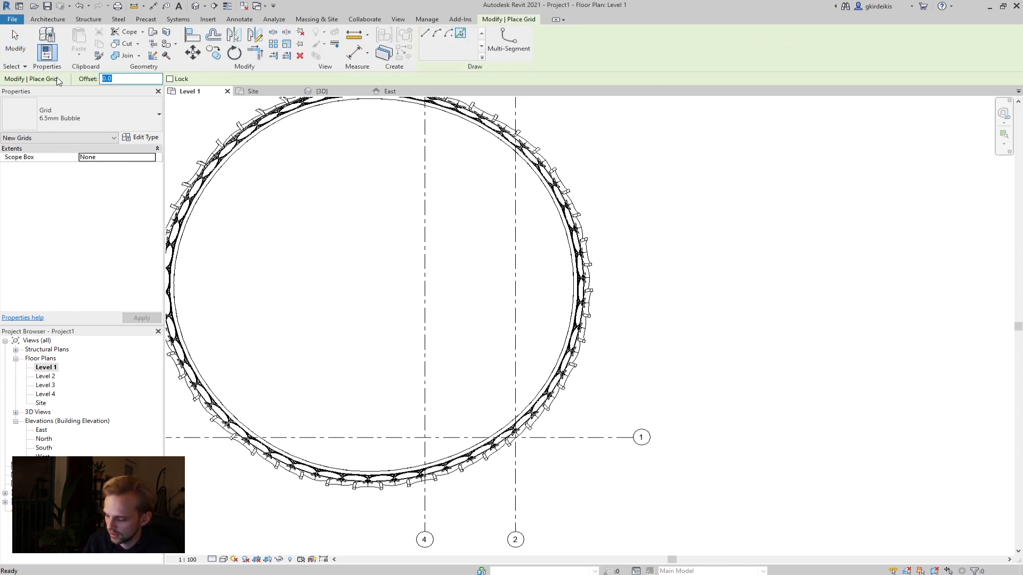
pyautogui.scroll(-1, 362, 261)
pyautogui.click(413, 257)
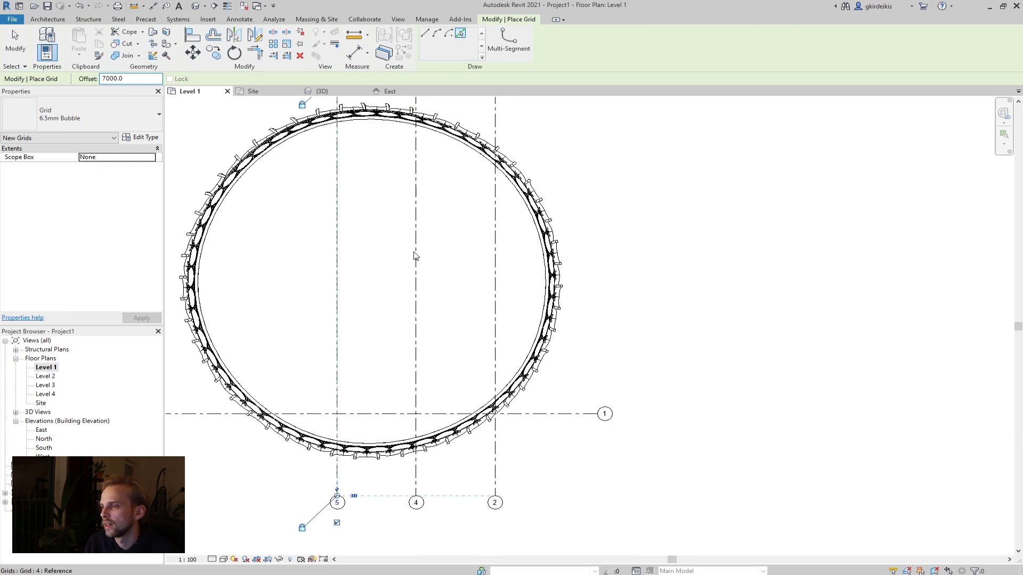
pyautogui.click(335, 253)
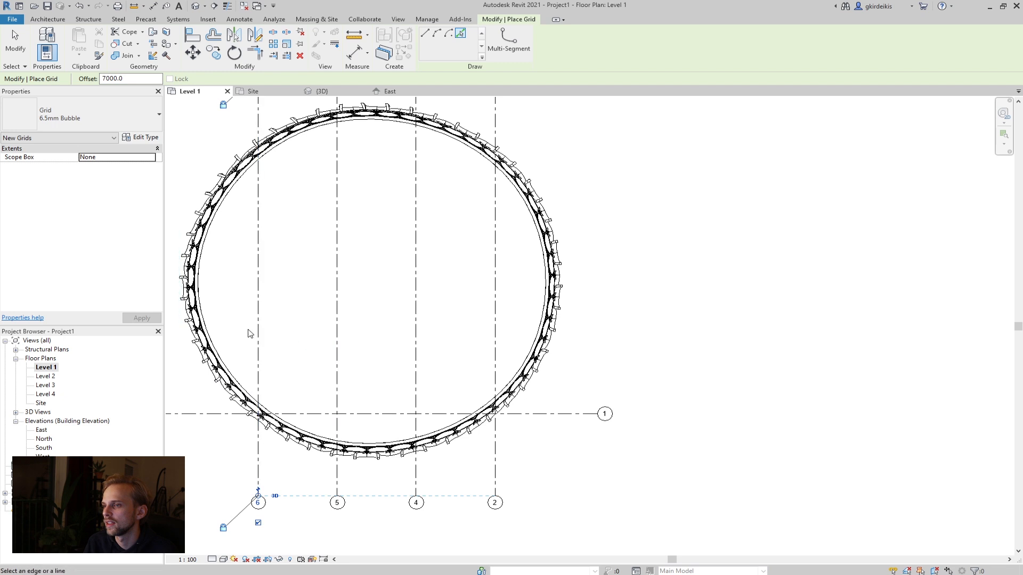
# - Add four horizontal grid lines above grid 1, each offset 7000 from the previous one
pyautogui.moveTo(248, 305); pyautogui.dragTo(308, 342, button='middle')
pyautogui.scroll(-1, 308, 343)
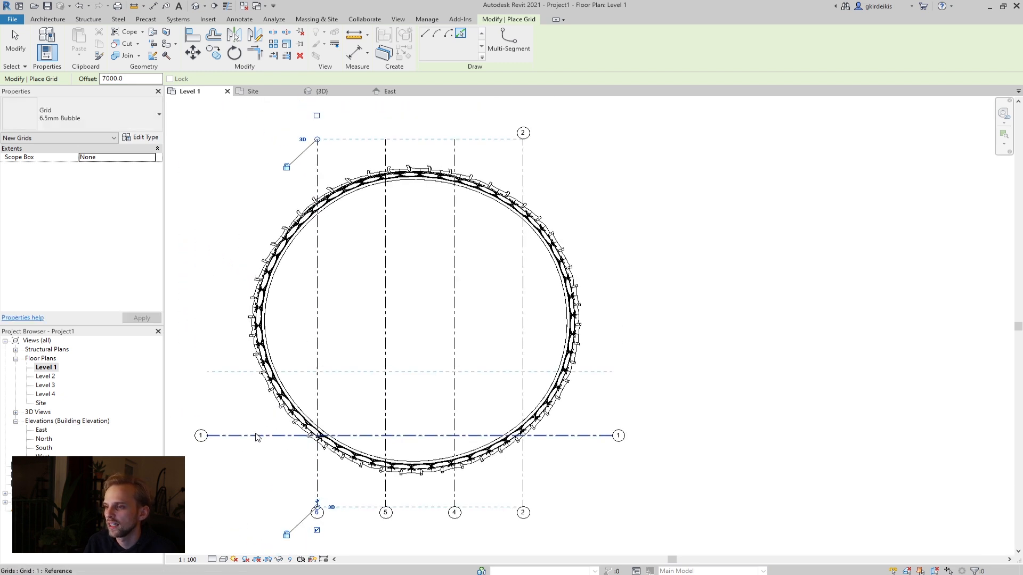
pyautogui.click(258, 433)
pyautogui.click(239, 372)
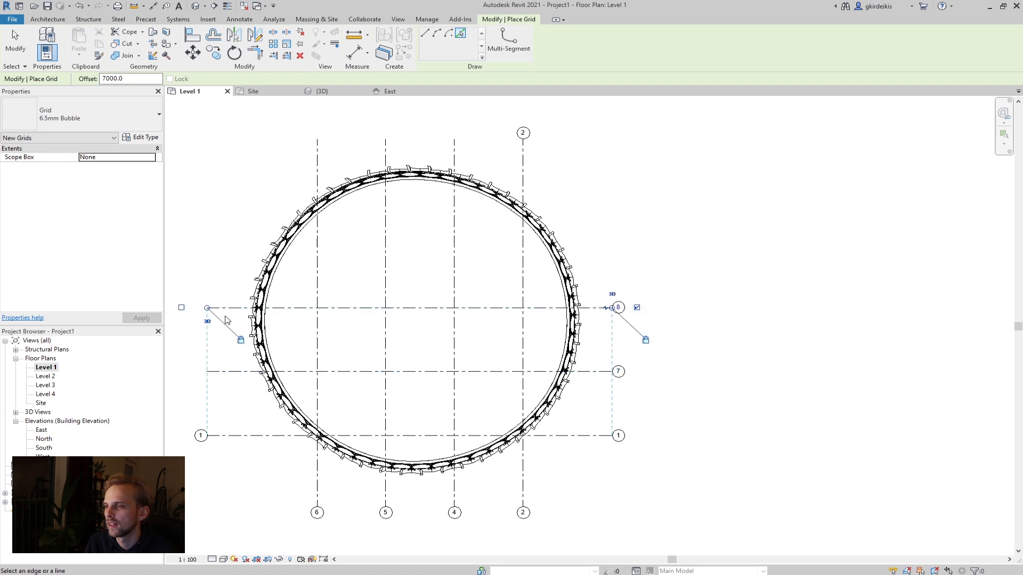
pyautogui.click(233, 308)
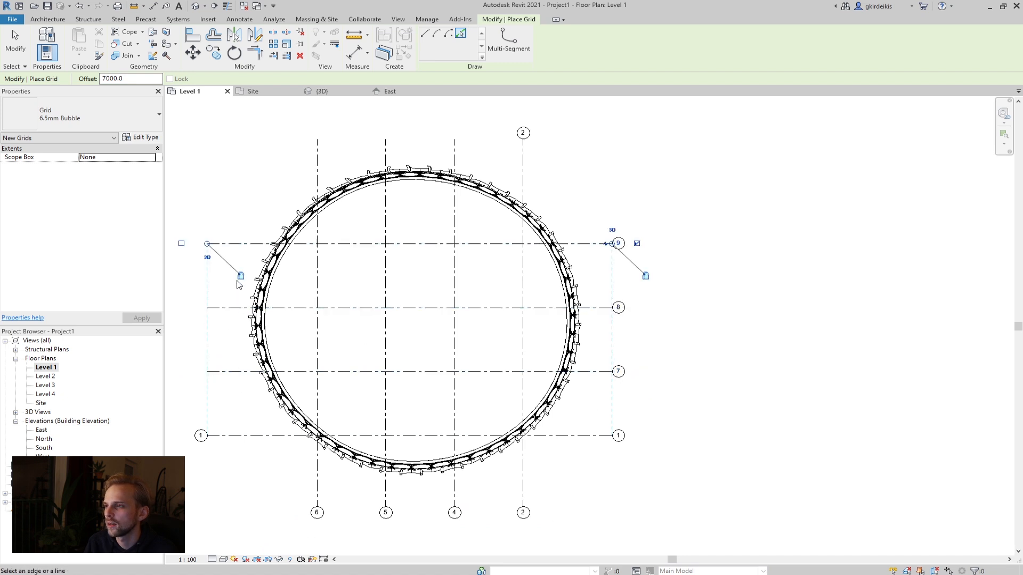
pyautogui.click(246, 245)
pyautogui.press('Escape')
pyautogui.press('Escape')
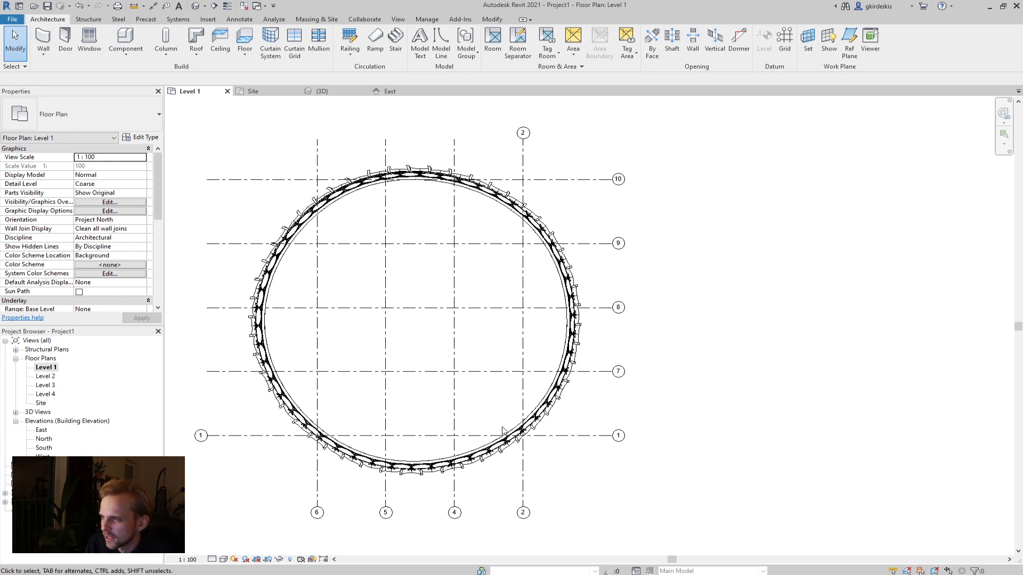
# - Show the grid bubbles at the left ends of horizontal grid lines 10, 9, 8 and 7
pyautogui.moveTo(194, 176); pyautogui.dragTo(304, 168, button='middle')
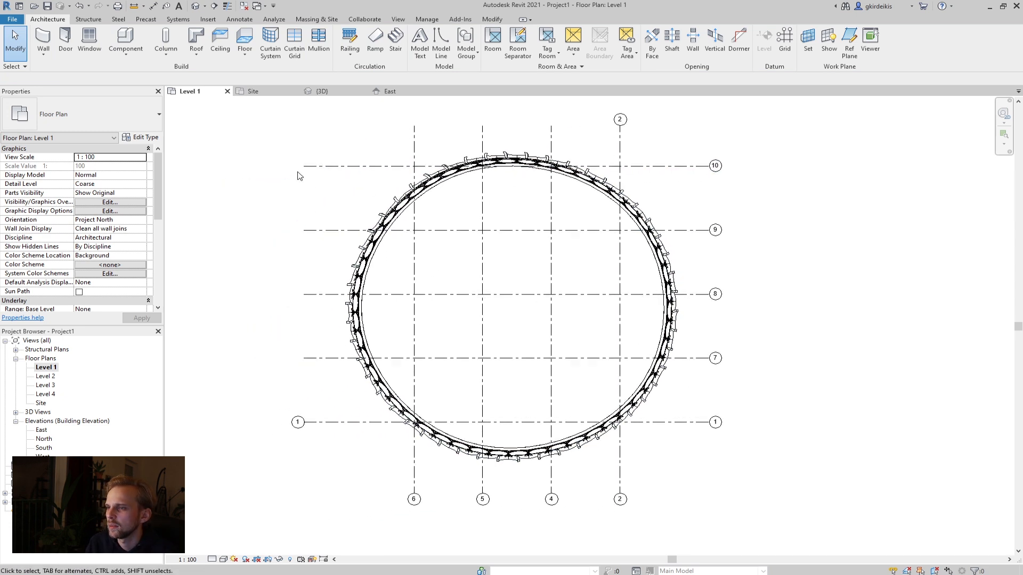
pyautogui.click(312, 166)
pyautogui.scroll(4, 715, 165)
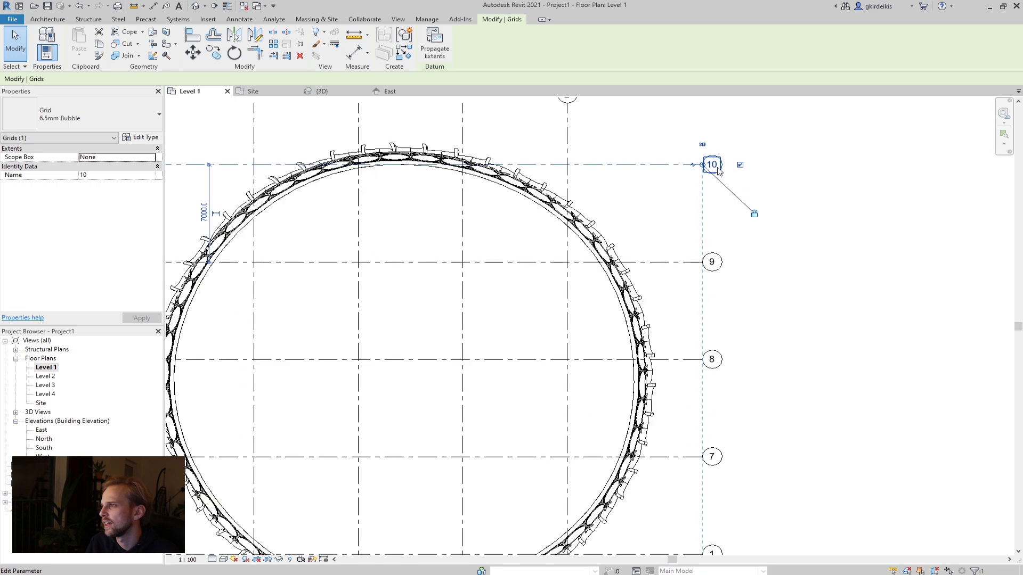
pyautogui.click(714, 166)
pyautogui.press('Return')
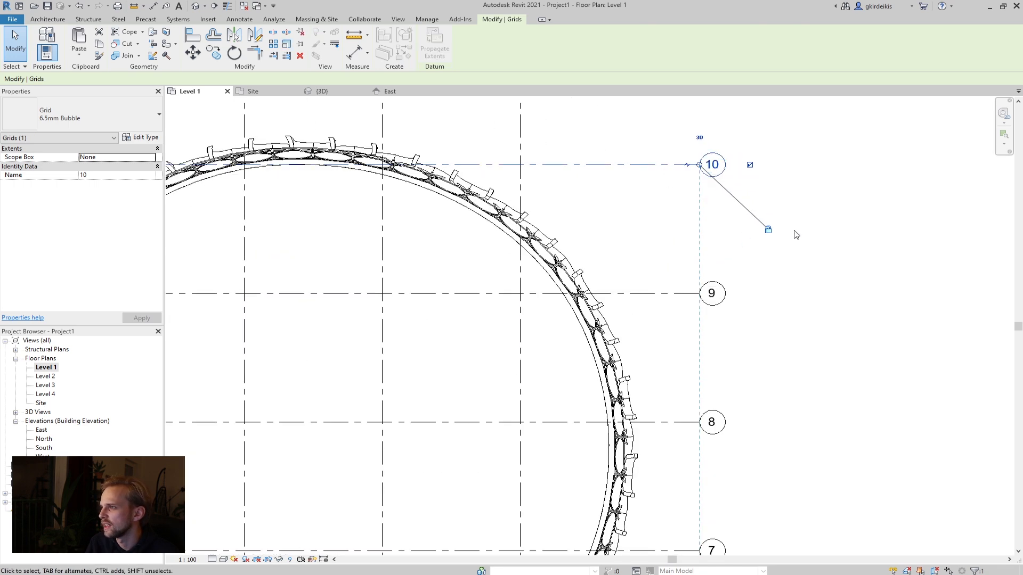
pyautogui.scroll(-3, 696, 192)
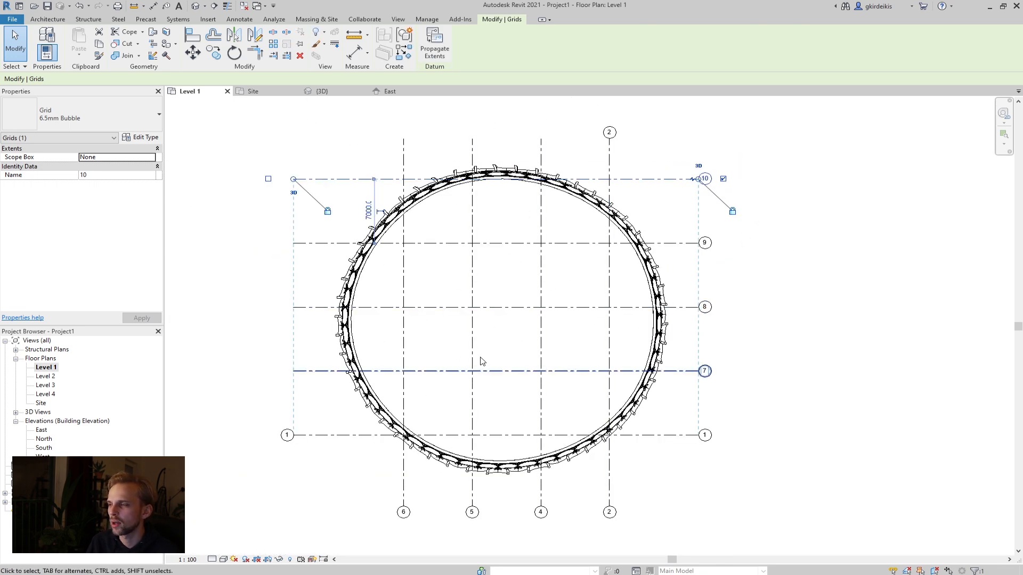
pyautogui.click(268, 179)
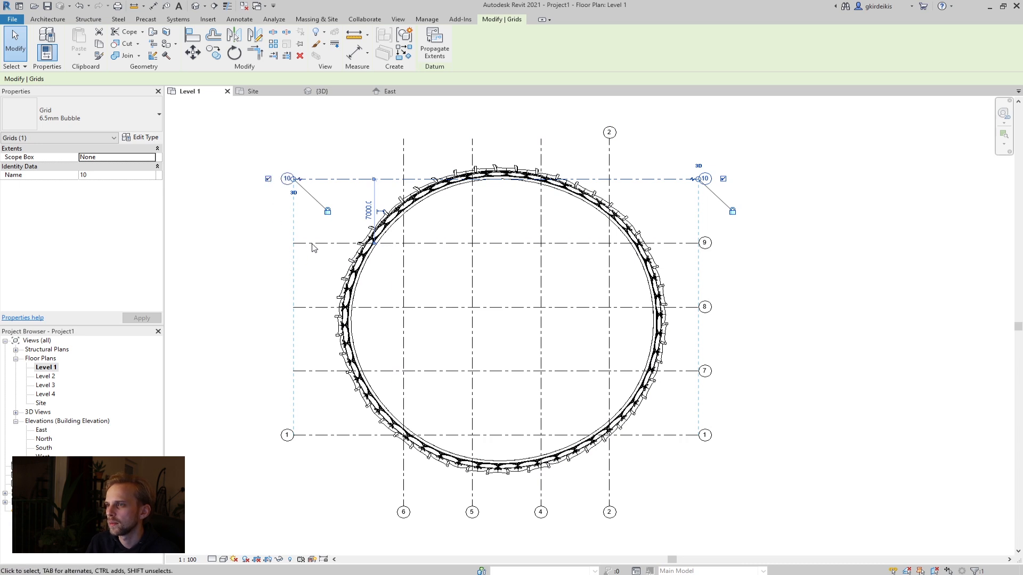
pyautogui.click(309, 244)
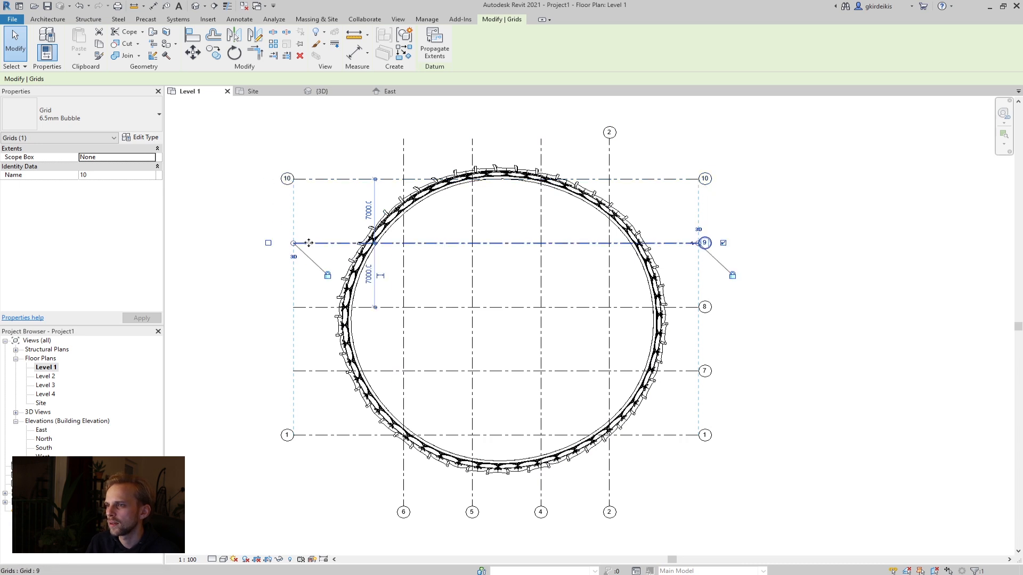
pyautogui.click(302, 308)
pyautogui.click(314, 371)
pyautogui.click(268, 372)
pyautogui.click(368, 133)
# - Show the grid bubbles at the upper ends of vertical grid lines 4, 5 and 6
pyautogui.moveTo(375, 140); pyautogui.dragTo(369, 200, button='middle')
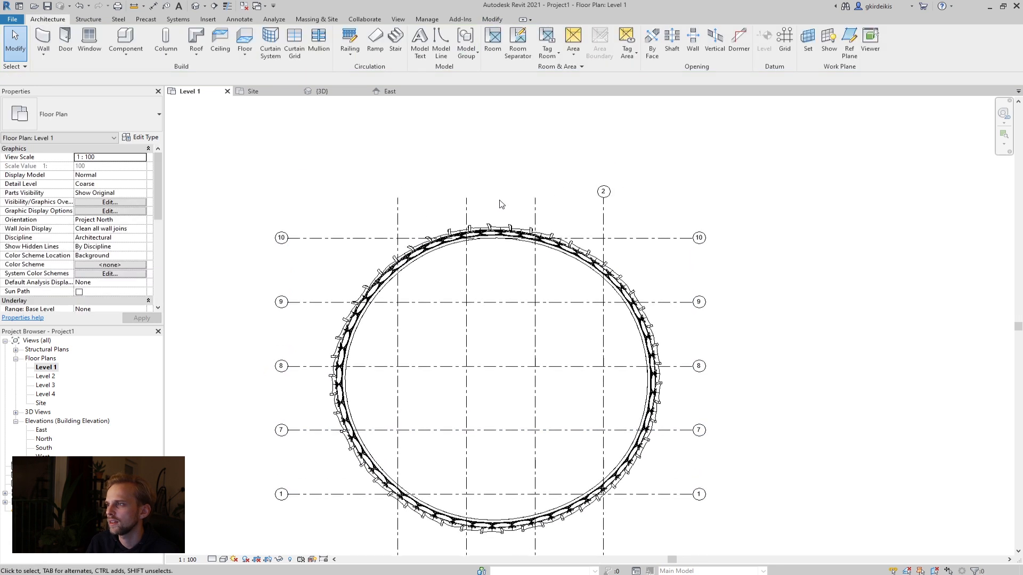
pyautogui.click(535, 213)
pyautogui.click(466, 216)
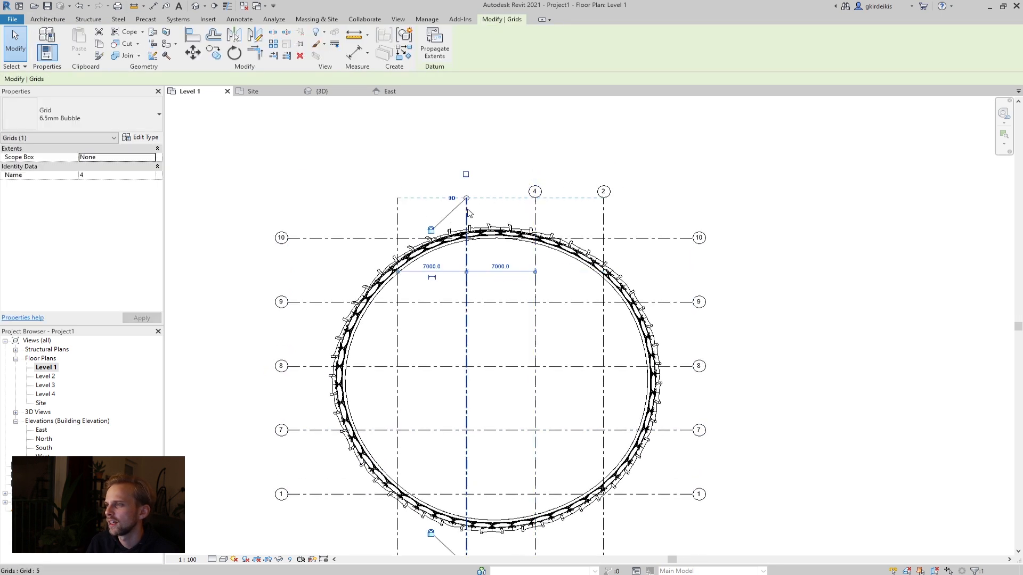
pyautogui.click(398, 215)
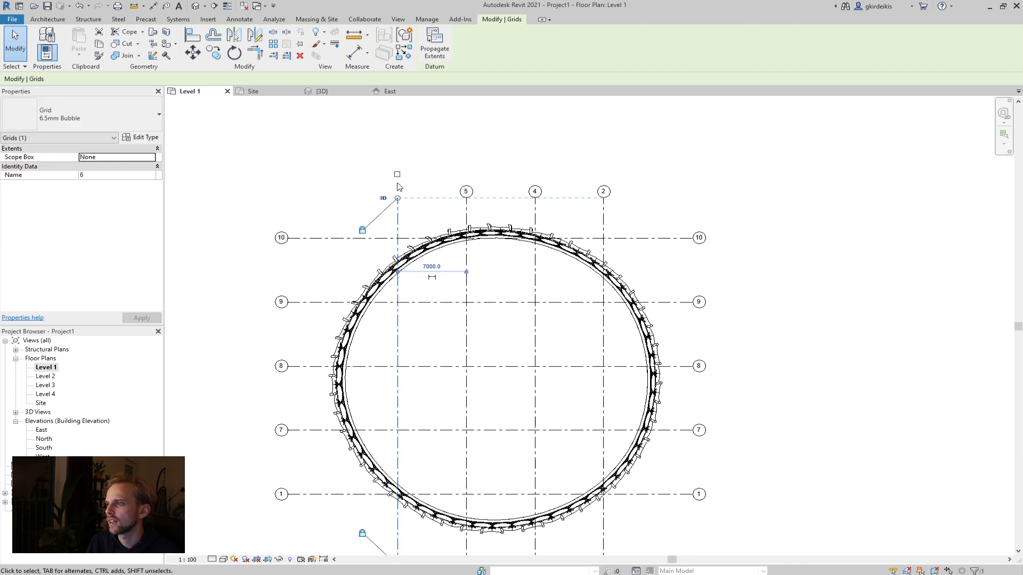
pyautogui.click(366, 179)
pyautogui.scroll(2, 406, 193)
pyautogui.click(391, 190)
pyautogui.click(391, 191)
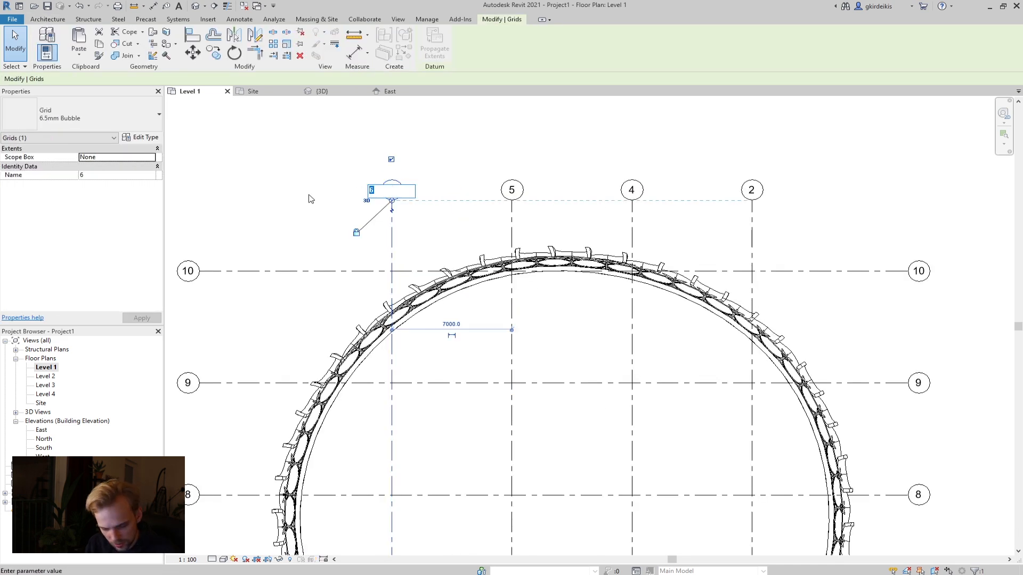
pyautogui.press('Escape')
pyautogui.press('Escape')
pyautogui.scroll(-2, 387, 209)
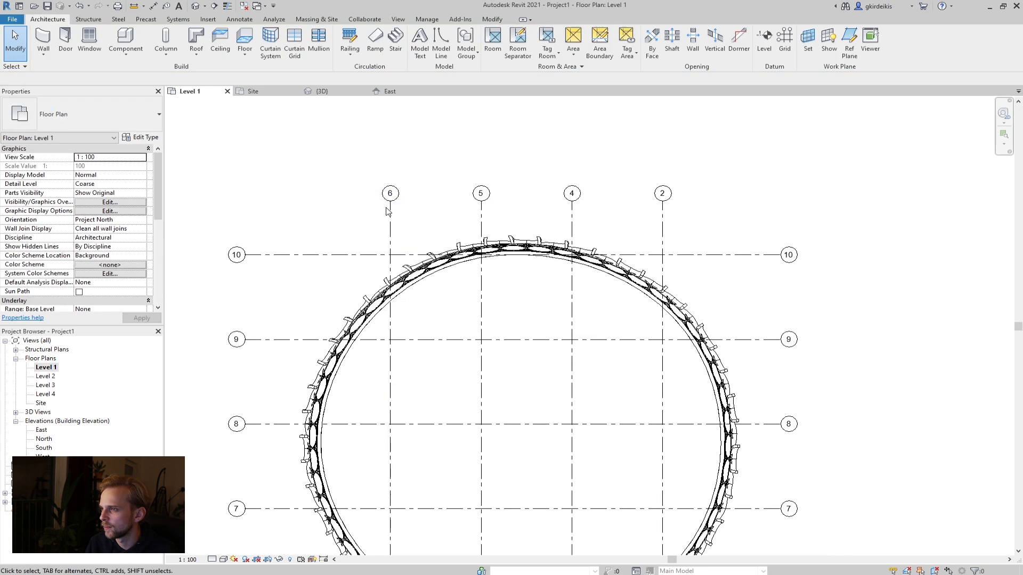
# - Try to rename horizontal grid line 7, the one directly above grid 1
pyautogui.scroll(-1, 387, 209)
pyautogui.moveTo(419, 325); pyautogui.dragTo(439, 270, button='middle')
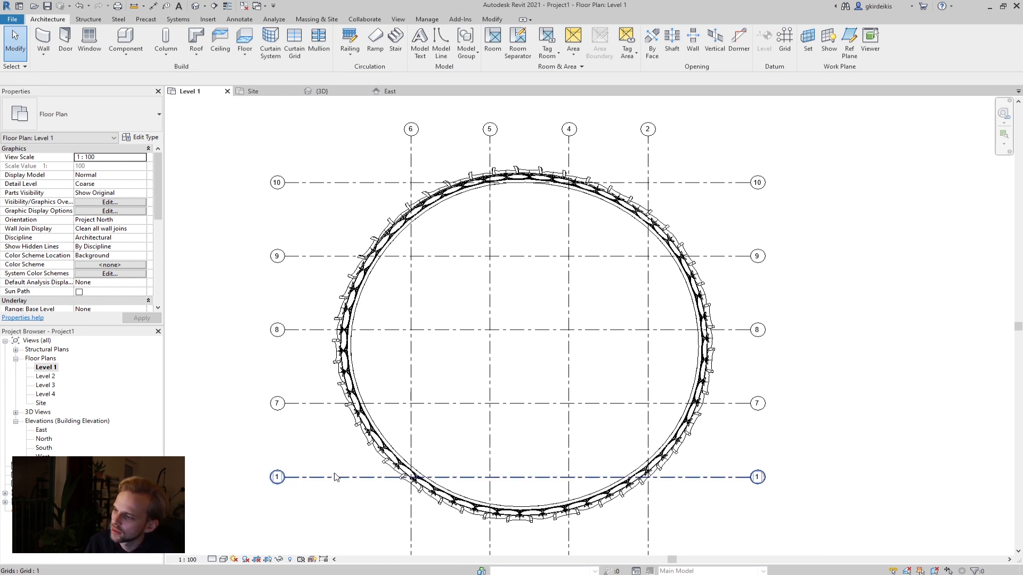
pyautogui.click(289, 404)
pyautogui.press('Escape')
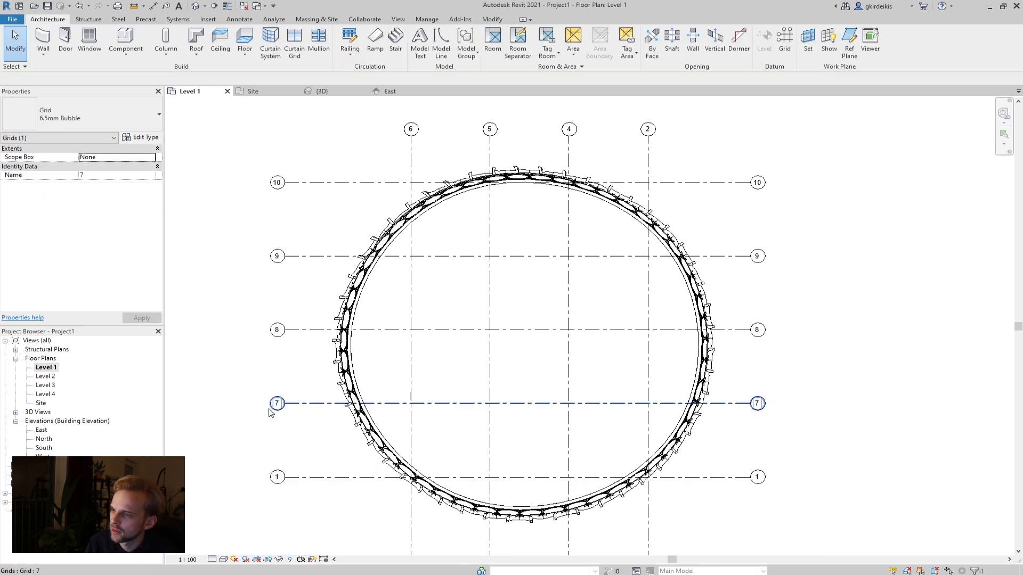
pyautogui.scroll(4, 271, 413)
pyautogui.click(285, 405)
pyautogui.click(286, 400)
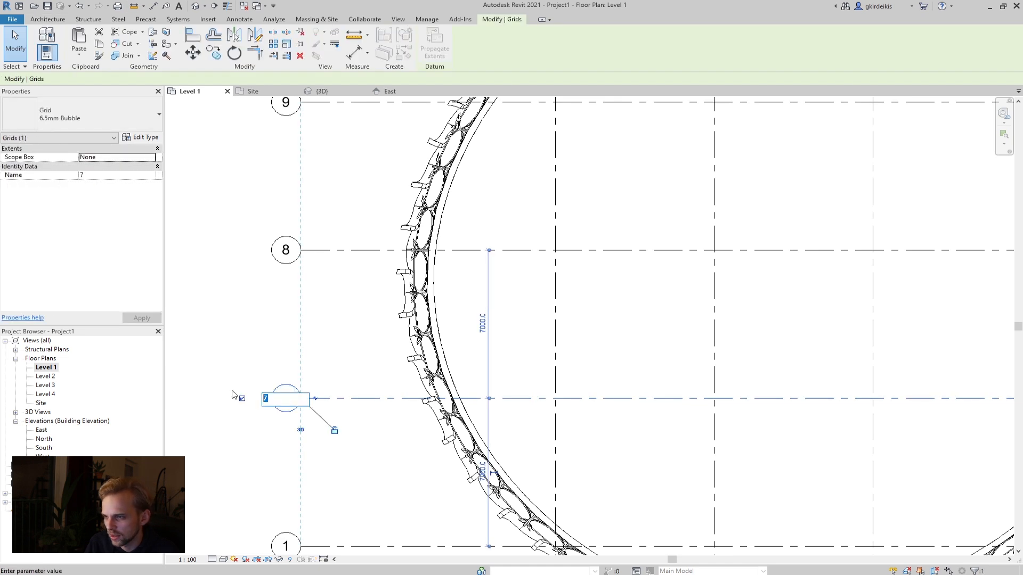
pyautogui.click(234, 341)
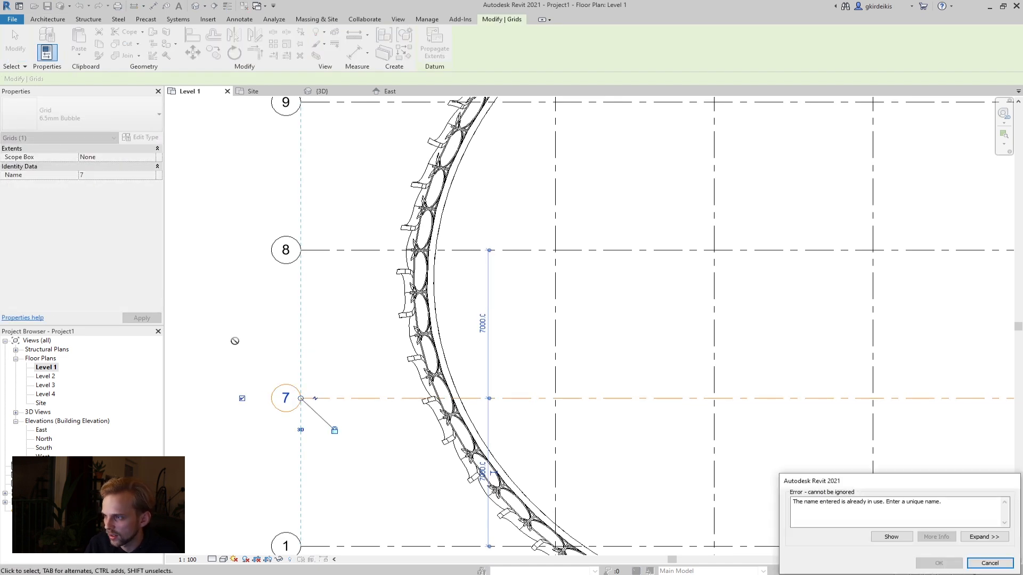
pyautogui.click(990, 563)
pyautogui.press('Escape')
pyautogui.scroll(-4, 533, 341)
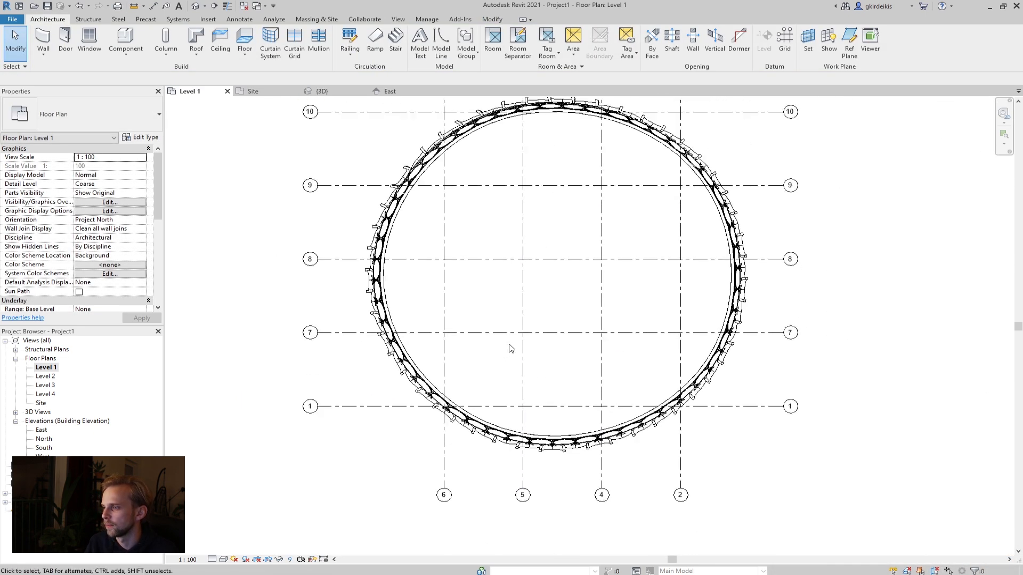
# - Rename the two leftmost vertical grid lines, 6 and 5, to A and B
pyautogui.scroll(4, 446, 493)
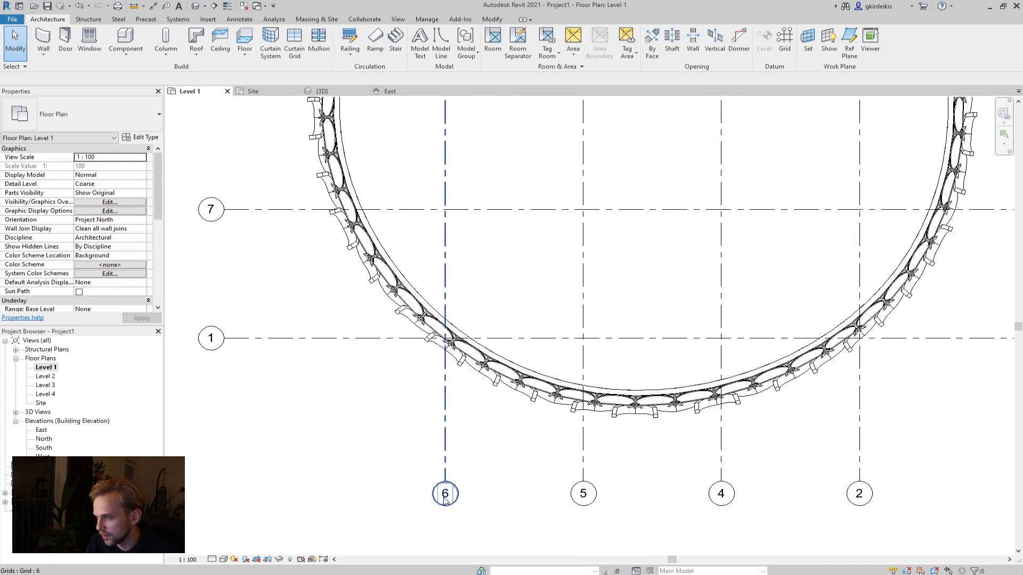
pyautogui.click(448, 497)
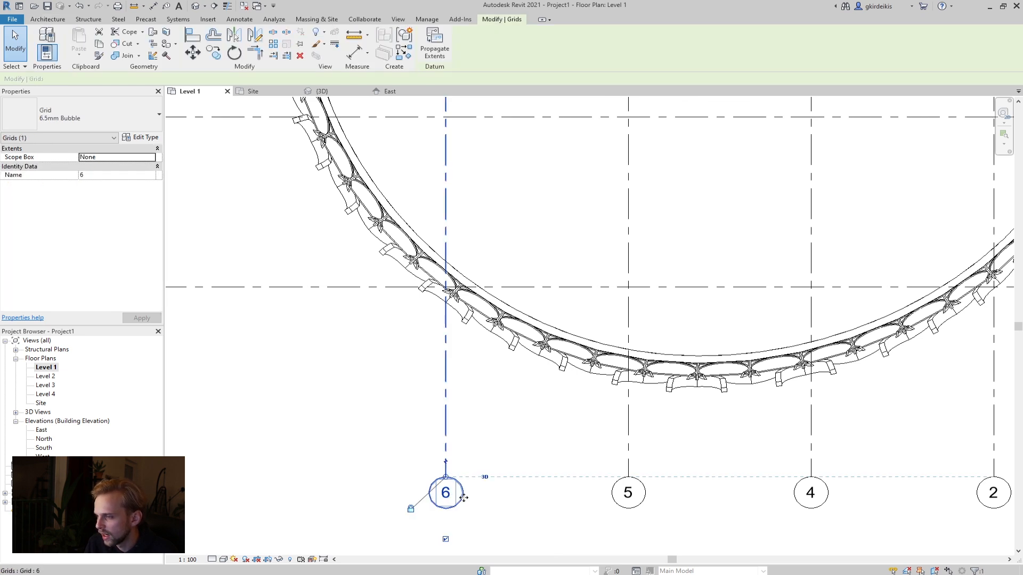
pyautogui.click(446, 496)
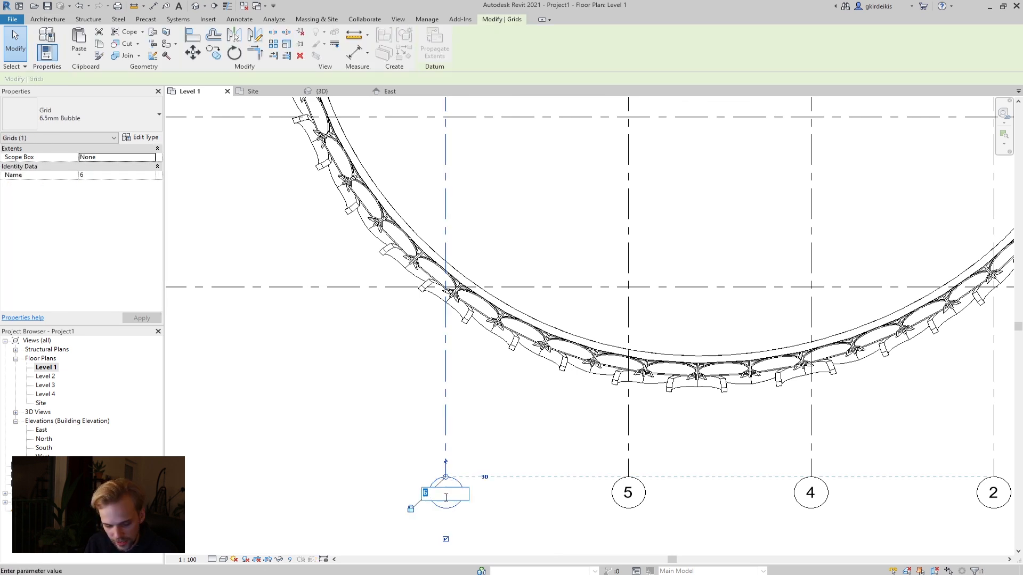
pyautogui.write('A')
pyautogui.press('Return')
pyautogui.click(627, 509)
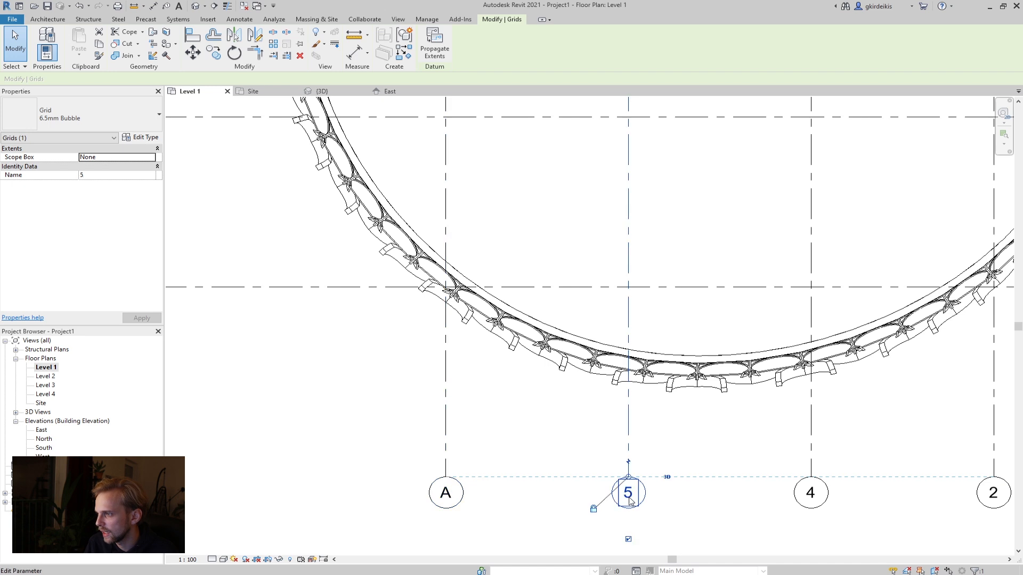
pyautogui.click(627, 494)
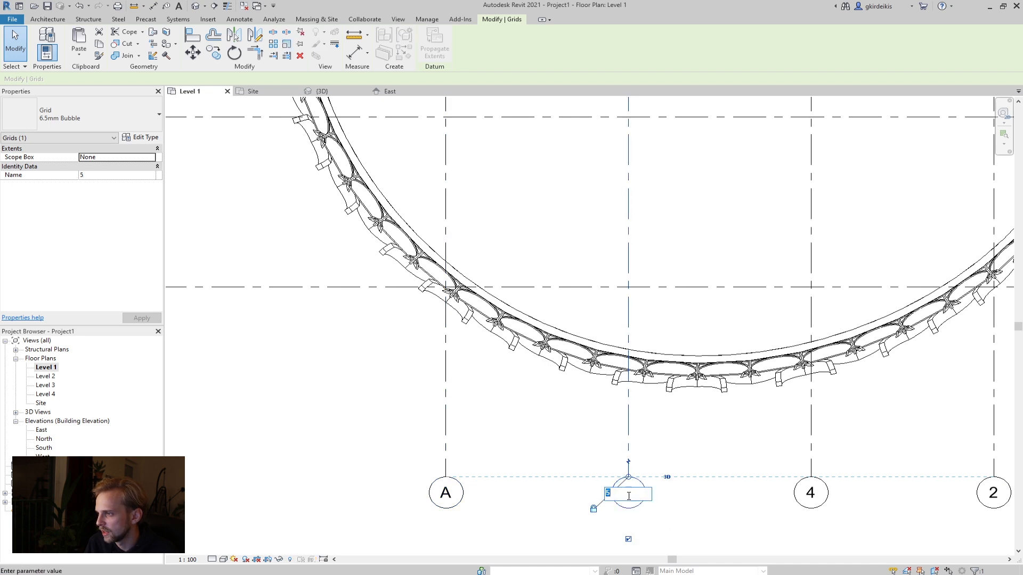
pyautogui.write('B')
pyautogui.press('Return')
# - Rename the remaining vertical grid lines, 4 and 2, to C and D
pyautogui.moveTo(715, 502); pyautogui.dragTo(537, 479, button='middle')
pyautogui.click(636, 471)
pyautogui.click(635, 467)
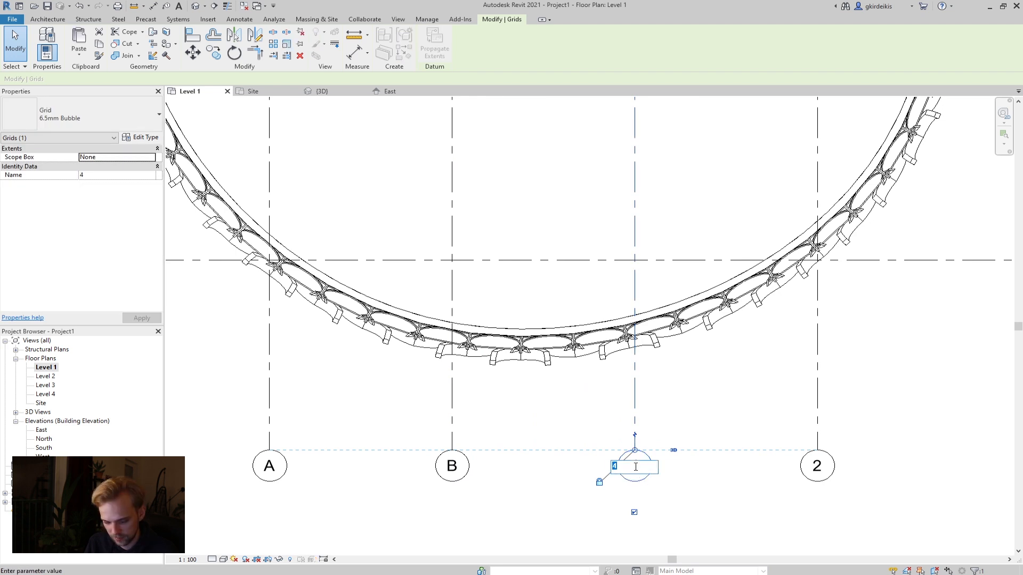
pyautogui.write('C')
pyautogui.press('Return')
pyautogui.click(818, 470)
pyautogui.click(821, 468)
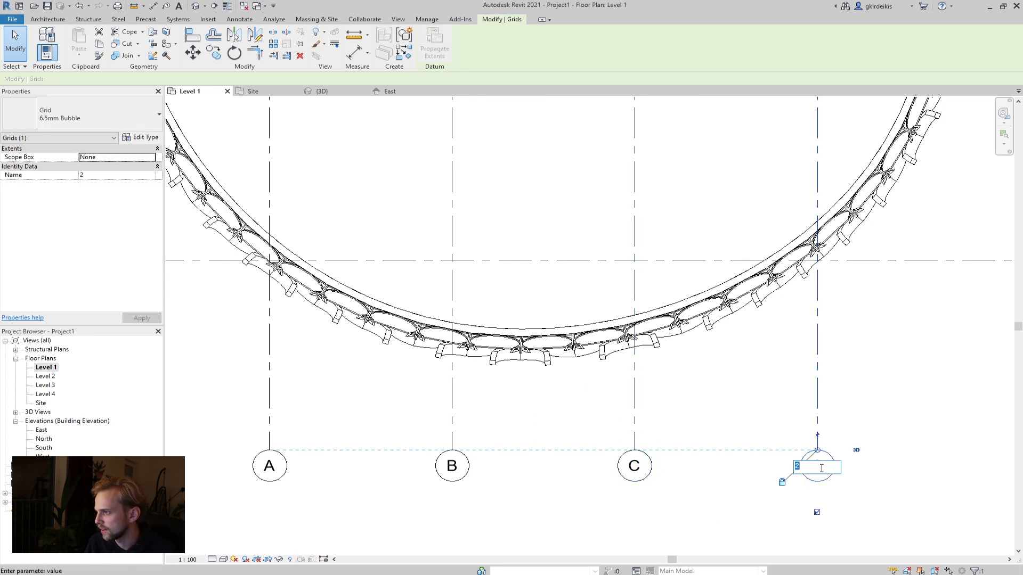
pyautogui.press('Return')
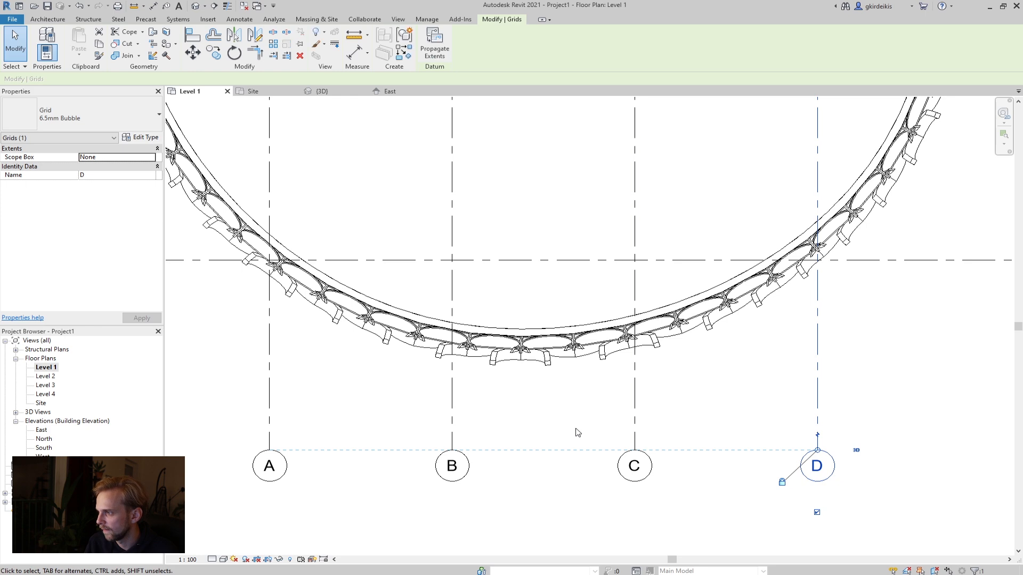
# - Rename horizontal grid lines 7 and 8 above grid 1 to 2 and 3
pyautogui.scroll(-1, 559, 420)
pyautogui.moveTo(386, 345); pyautogui.dragTo(643, 456, button='middle')
pyautogui.click(380, 355)
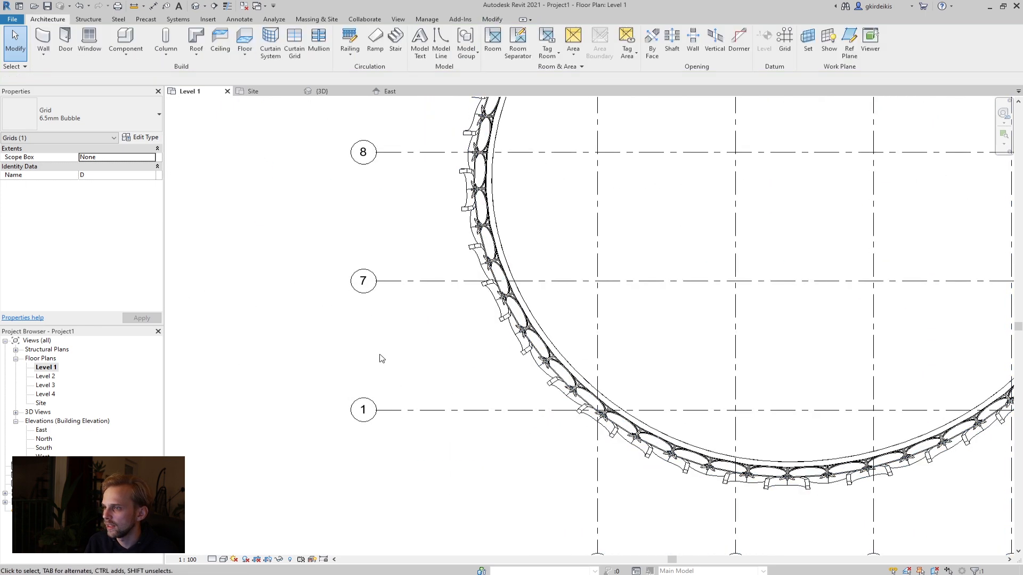
pyautogui.click(360, 281)
pyautogui.click(359, 281)
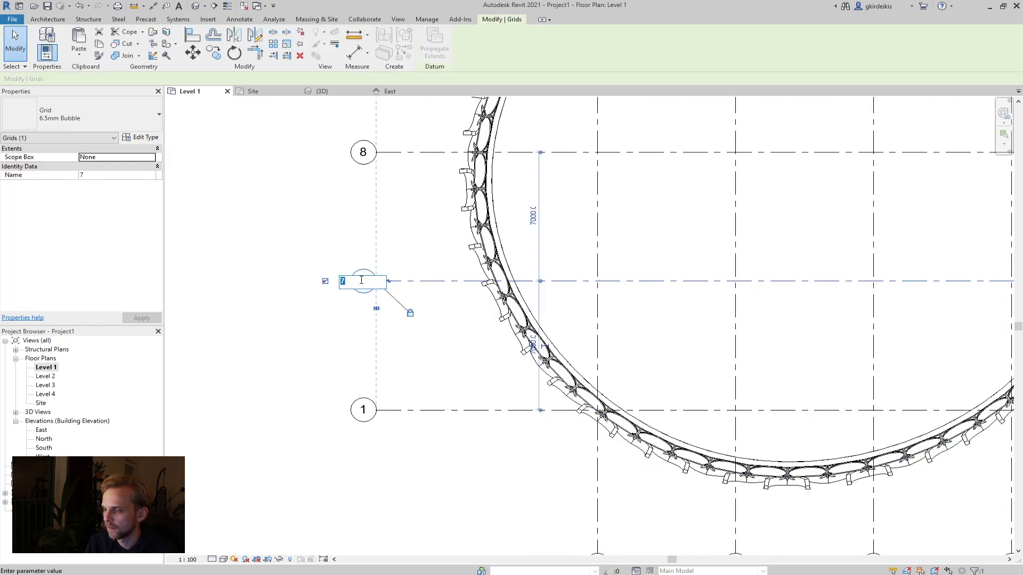
pyautogui.press('Return')
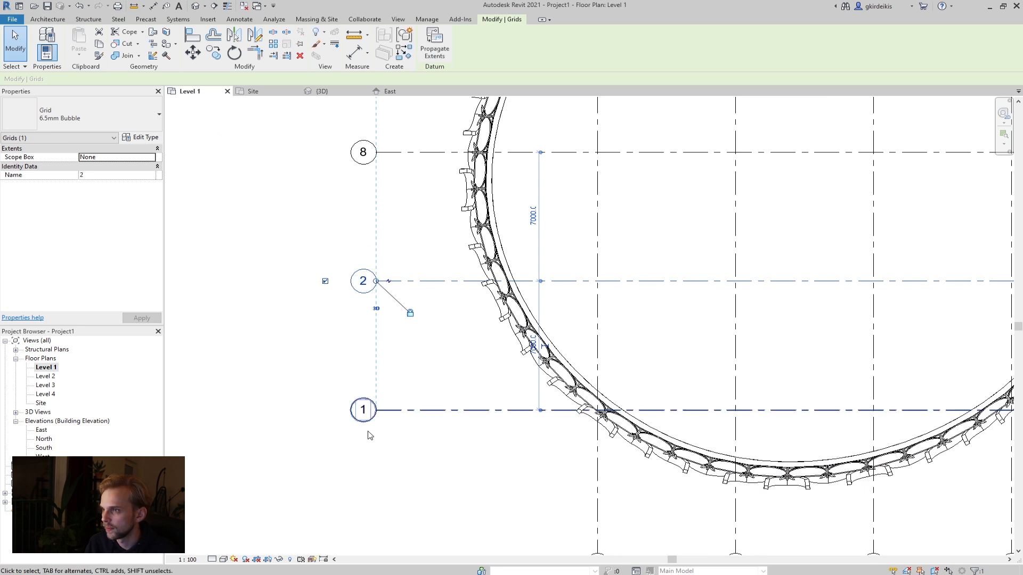
pyautogui.moveTo(349, 256); pyautogui.dragTo(397, 427, button='middle')
pyautogui.click(406, 305)
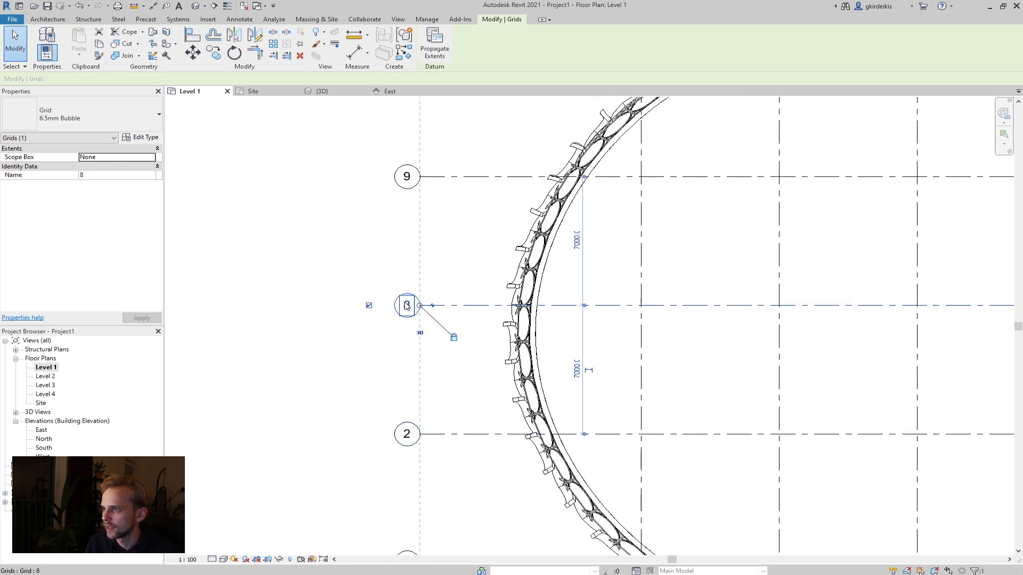
pyautogui.click(407, 307)
pyautogui.write('3')
pyautogui.press('Return')
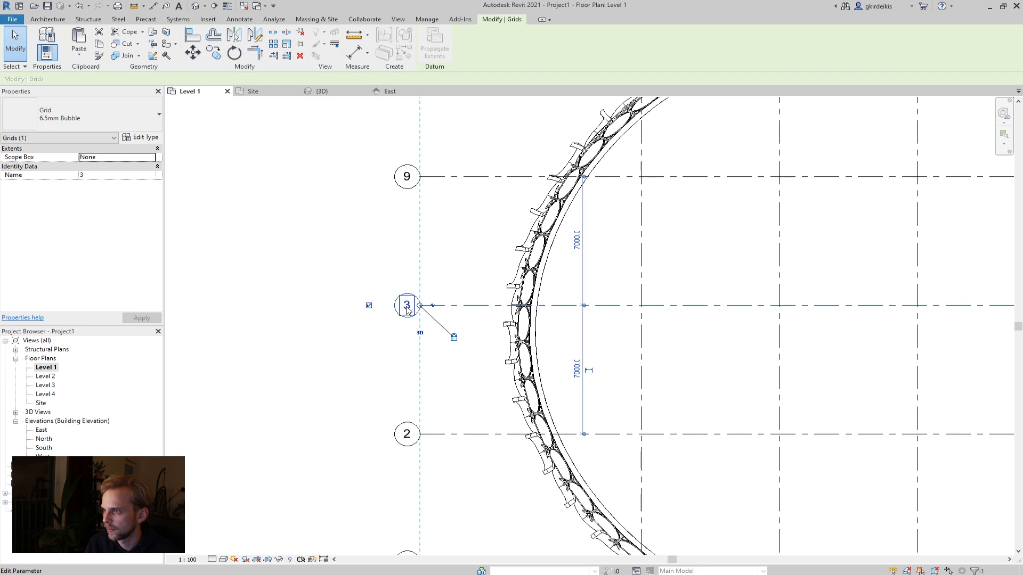
# - Rename the two uppermost horizontal grid lines, 9 and 10, to 4 and 5
pyautogui.click(384, 219)
pyautogui.moveTo(383, 219); pyautogui.dragTo(407, 304, button='middle')
pyautogui.click(406, 304)
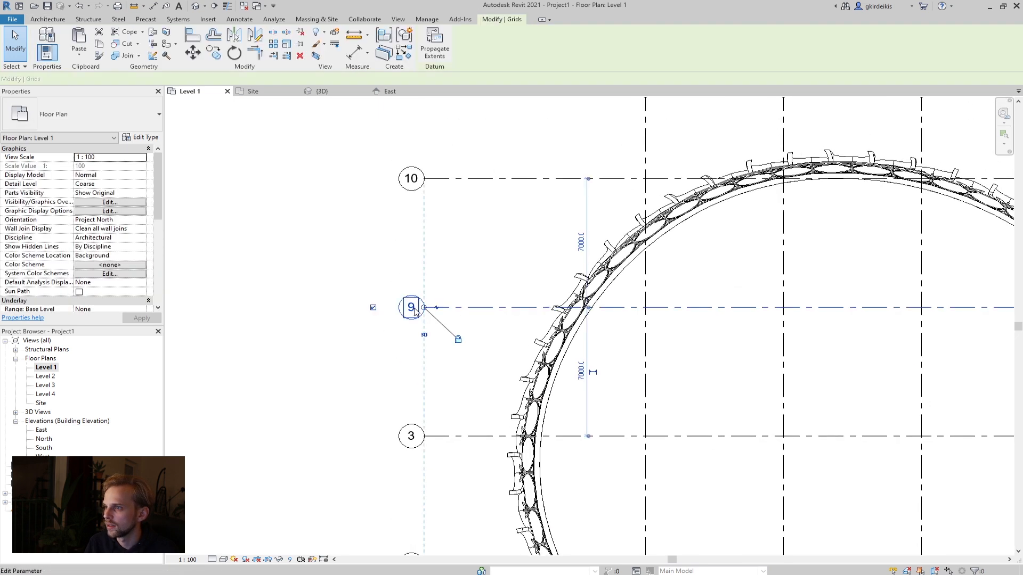
pyautogui.click(407, 307)
pyautogui.write('4')
pyautogui.press('Return')
pyautogui.click(374, 244)
pyautogui.click(411, 178)
pyautogui.click(413, 177)
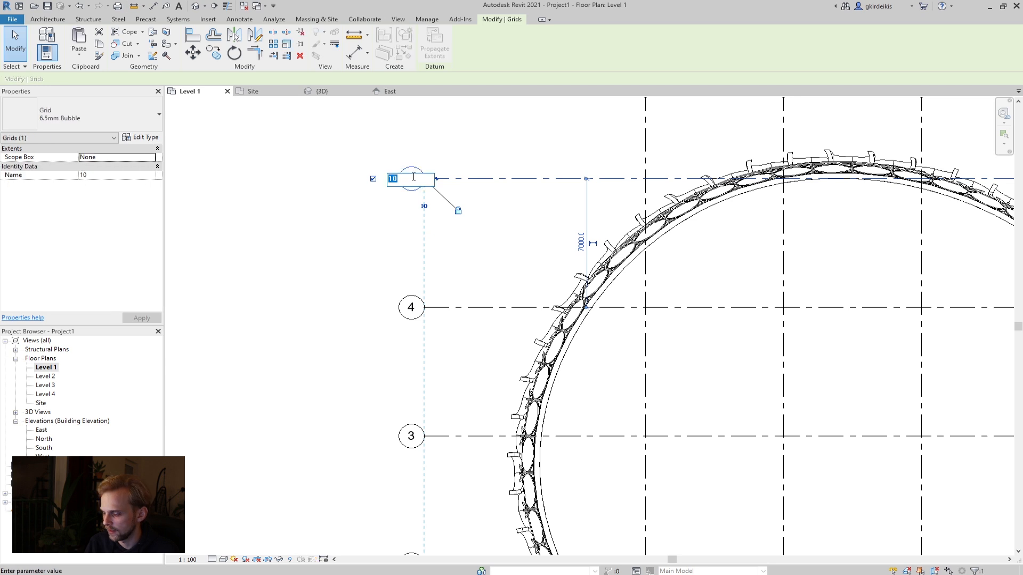
pyautogui.write('5')
pyautogui.press('Return')
pyautogui.click(315, 242)
pyautogui.scroll(-3, 348, 246)
pyautogui.moveTo(567, 356); pyautogui.dragTo(469, 292, button='middle')
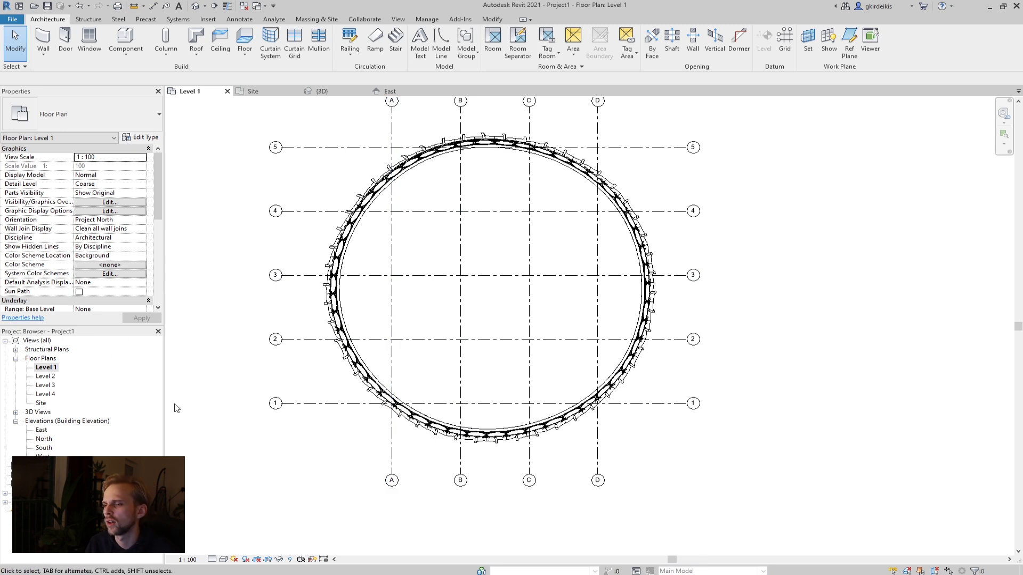
# - Open the Level 2 and Level 3 floor plans to examine the grid and façade on each
pyautogui.doubleClick(46, 376)
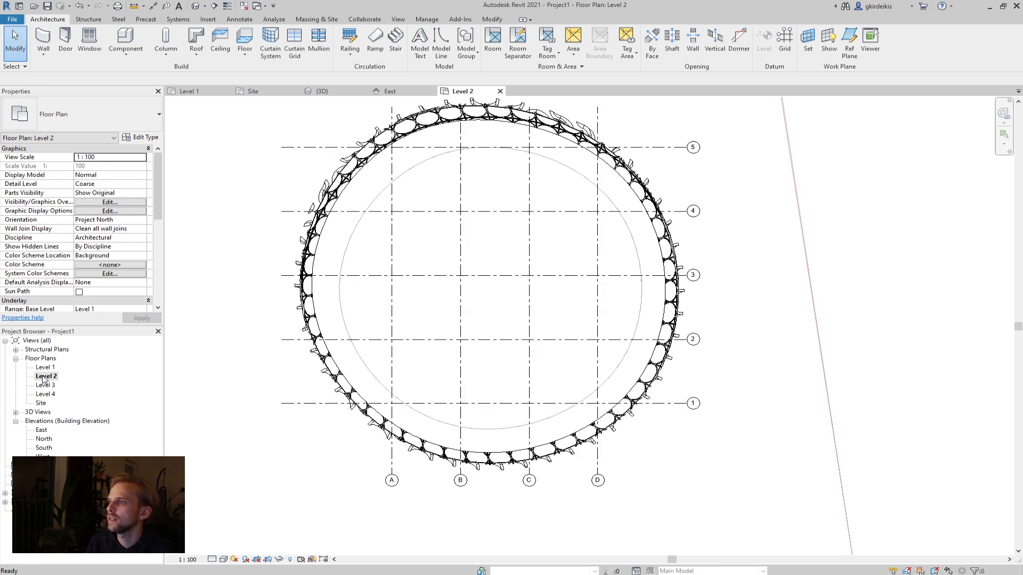
pyautogui.moveTo(468, 290); pyautogui.dragTo(451, 310, button='middle')
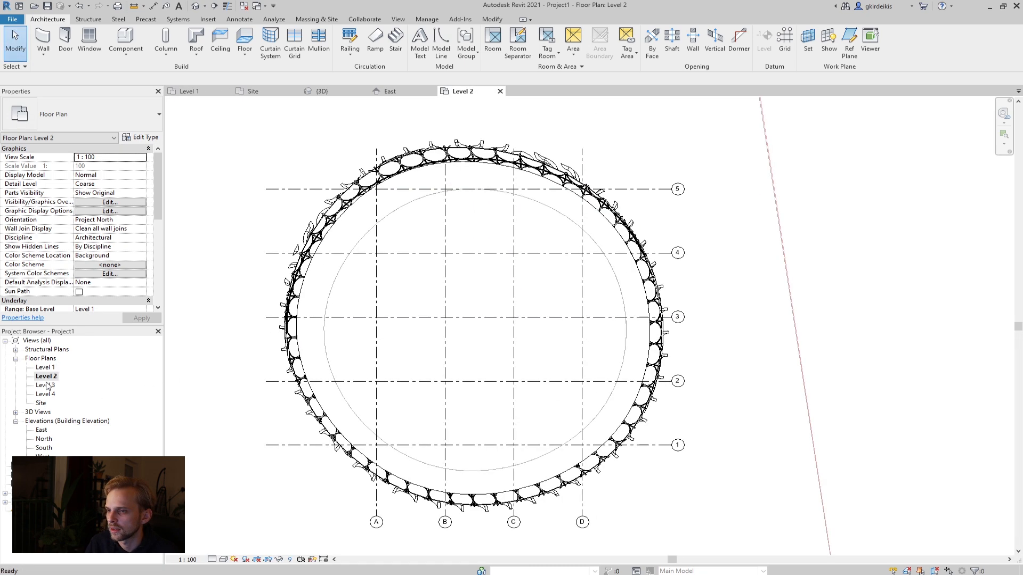
pyautogui.doubleClick(47, 385)
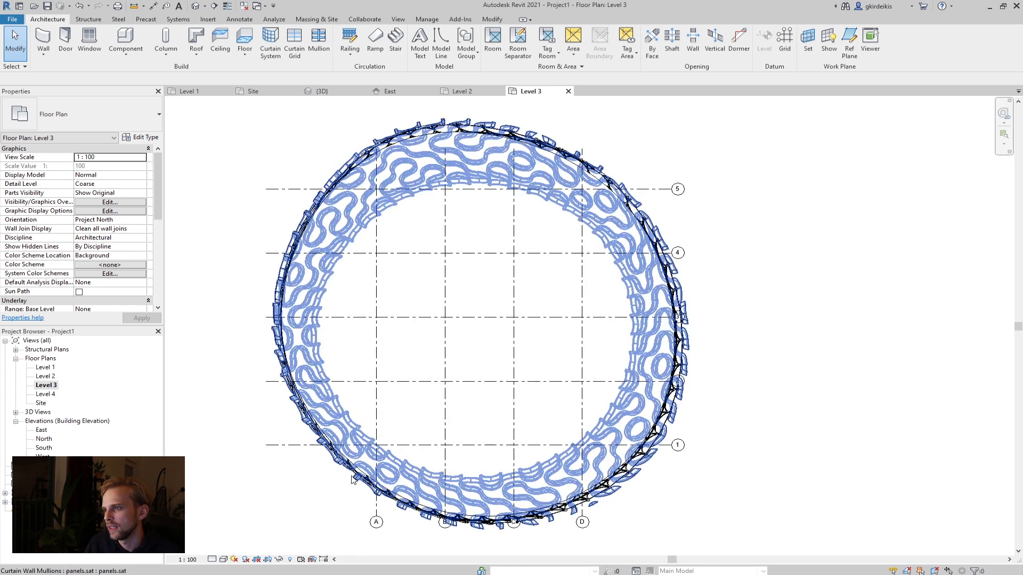
# - Open the Level 4 floor plan to examine its grid and façade, and return to the Level 1 plan
pyautogui.doubleClick(50, 395)
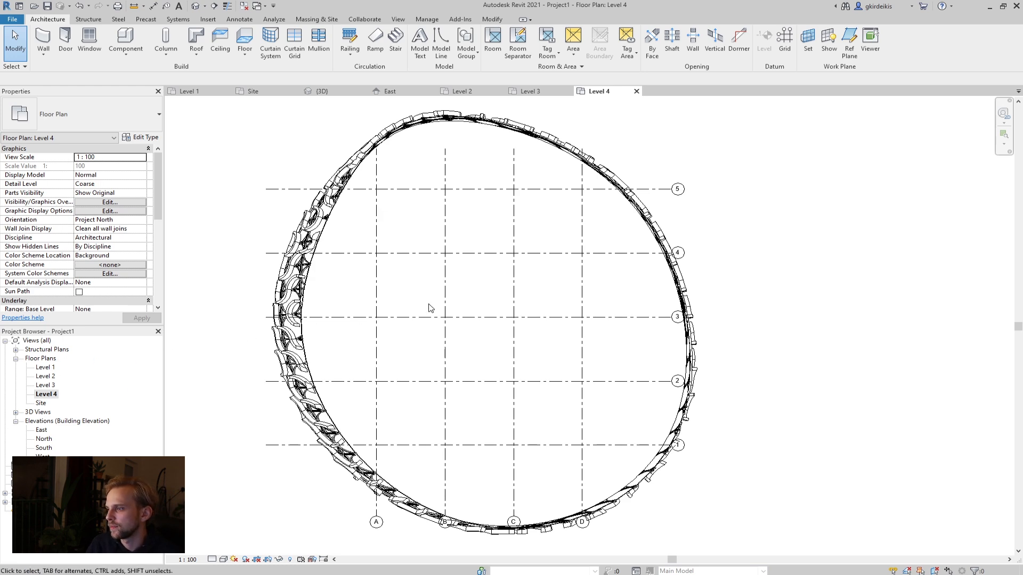
pyautogui.click(40, 367)
pyautogui.doubleClick(40, 367)
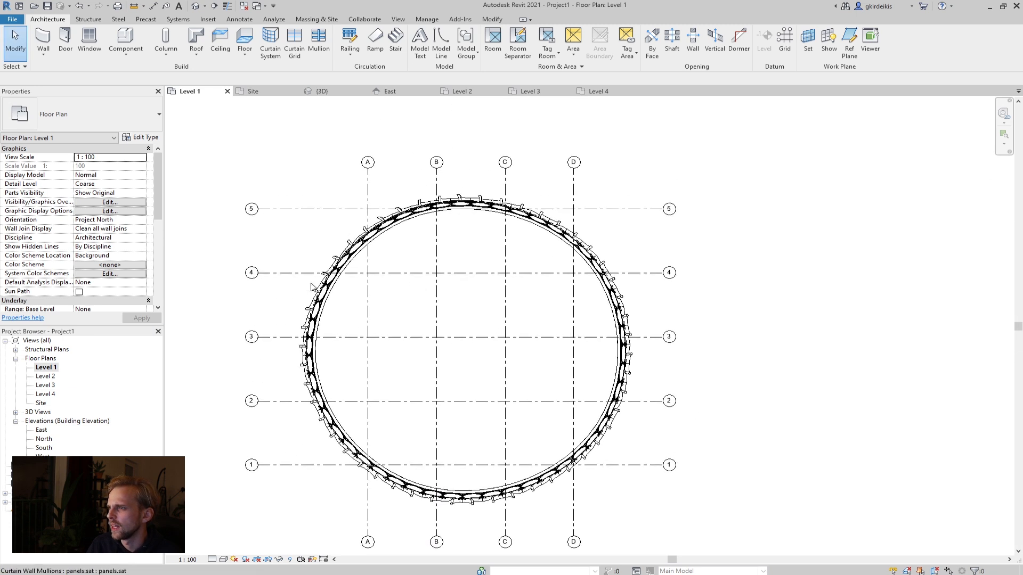
# - Draw four Generic - 300mm walls on Level 1 enclosing the central bay between grids B–C and 2–3
pyautogui.moveTo(452, 279); pyautogui.dragTo(414, 206, button='middle')
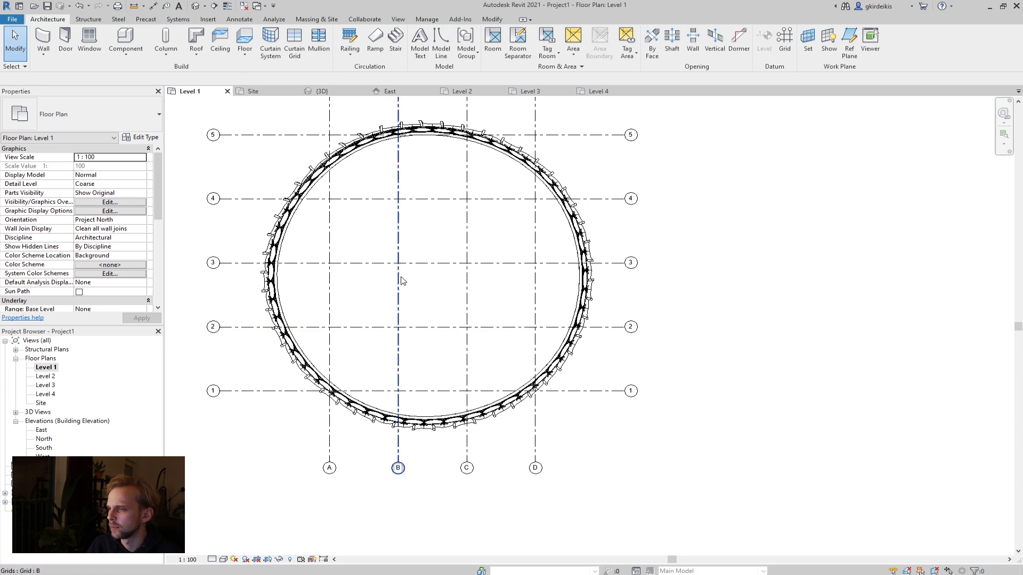
pyautogui.scroll(1, 401, 280)
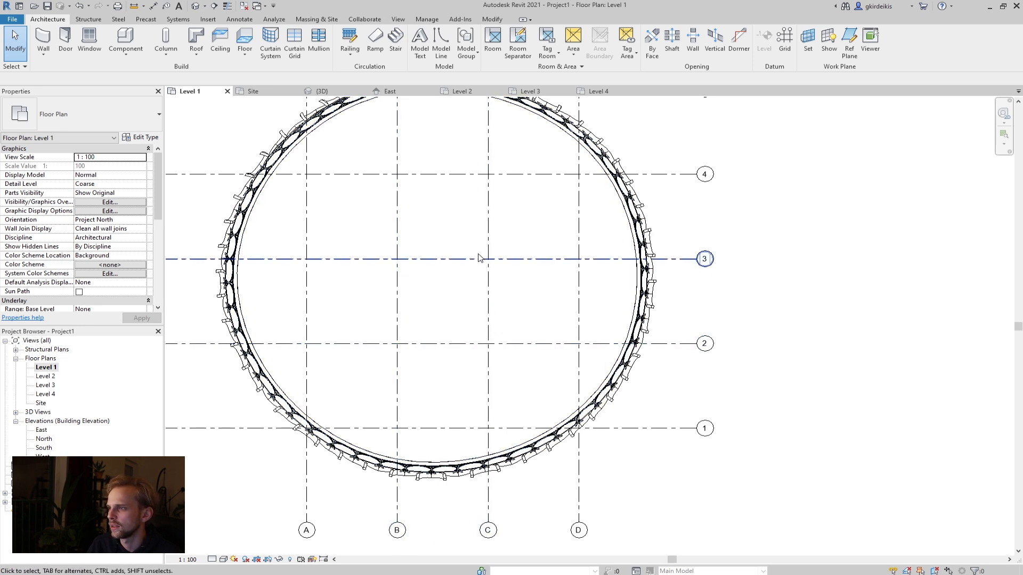
pyautogui.click(41, 40)
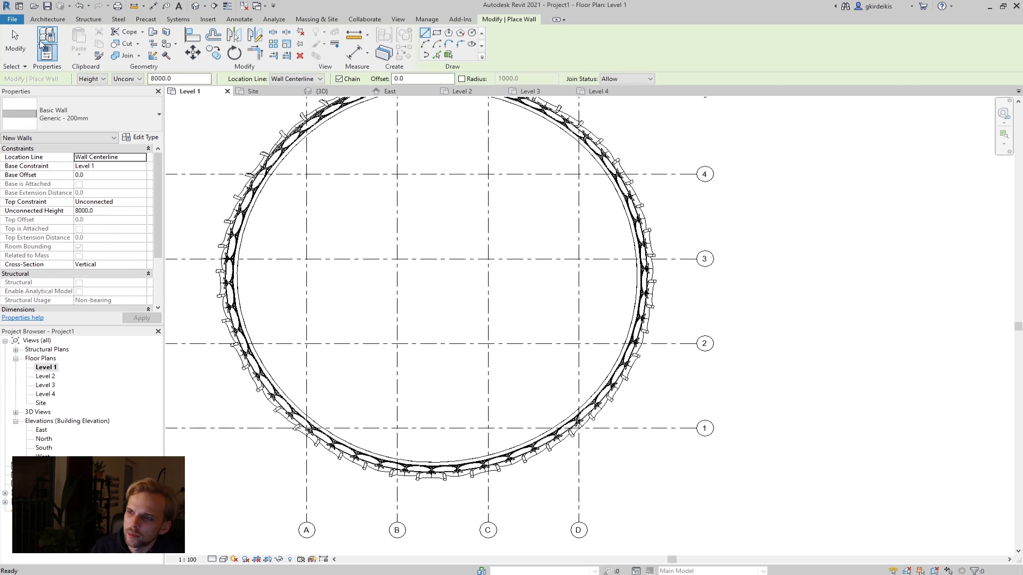
pyautogui.click(70, 120)
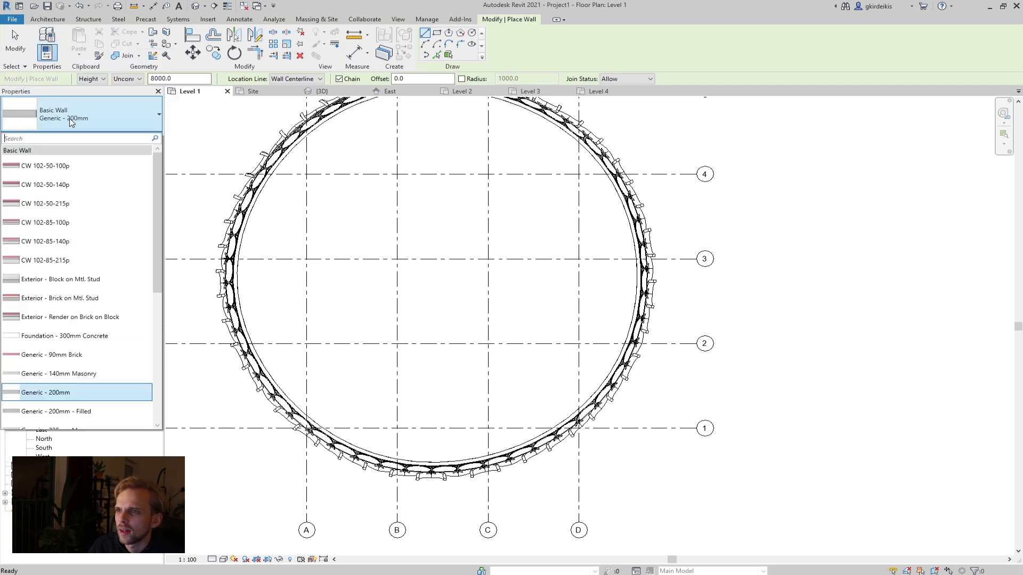
pyautogui.scroll(-1, 117, 363)
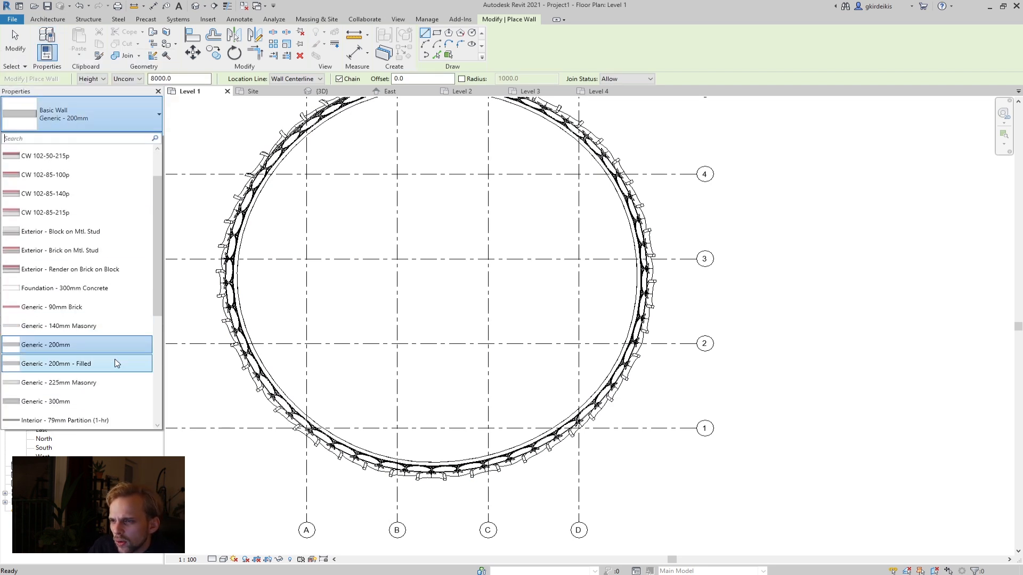
pyautogui.click(92, 402)
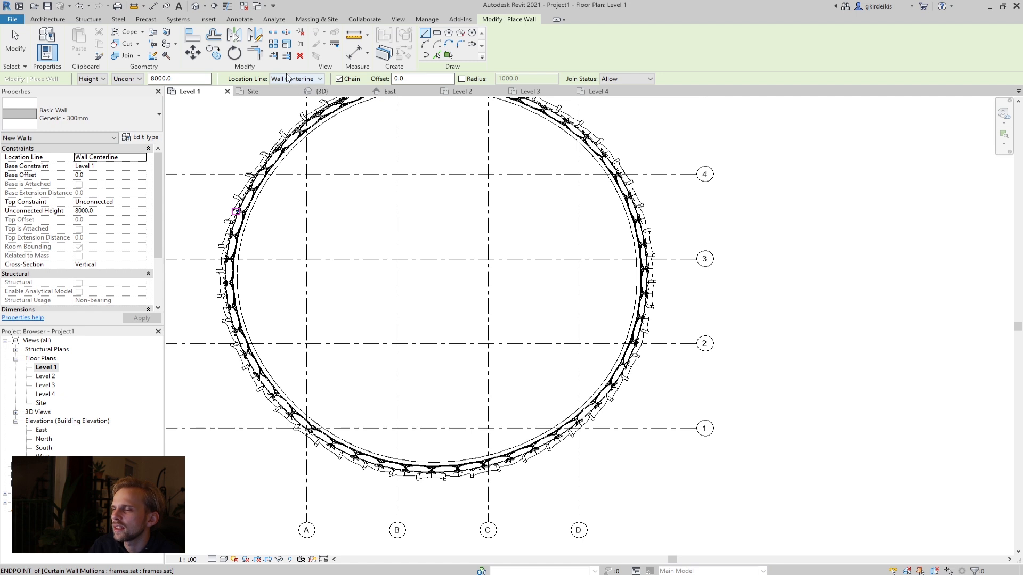
pyautogui.click(396, 343)
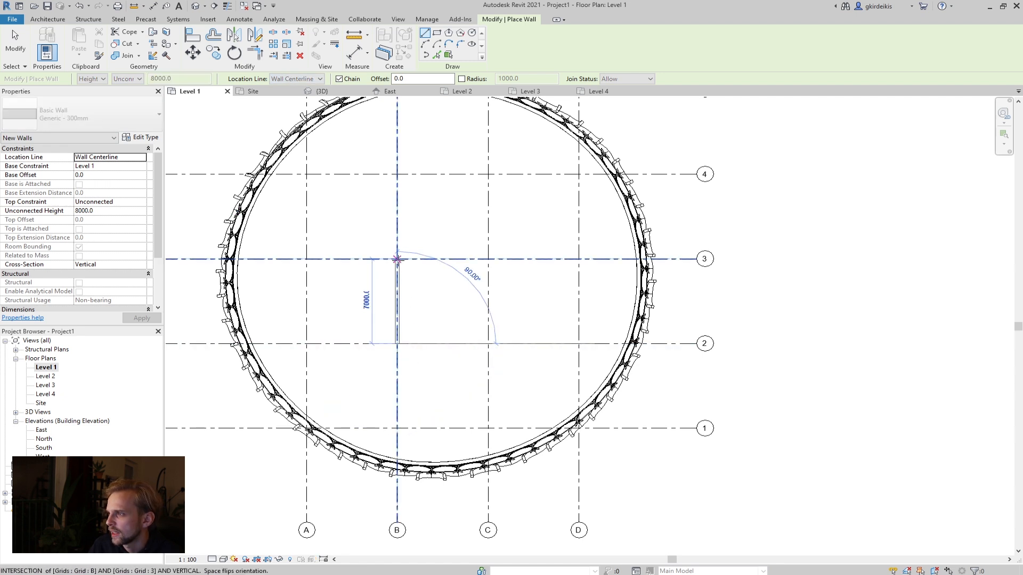
pyautogui.click(397, 259)
pyautogui.click(488, 259)
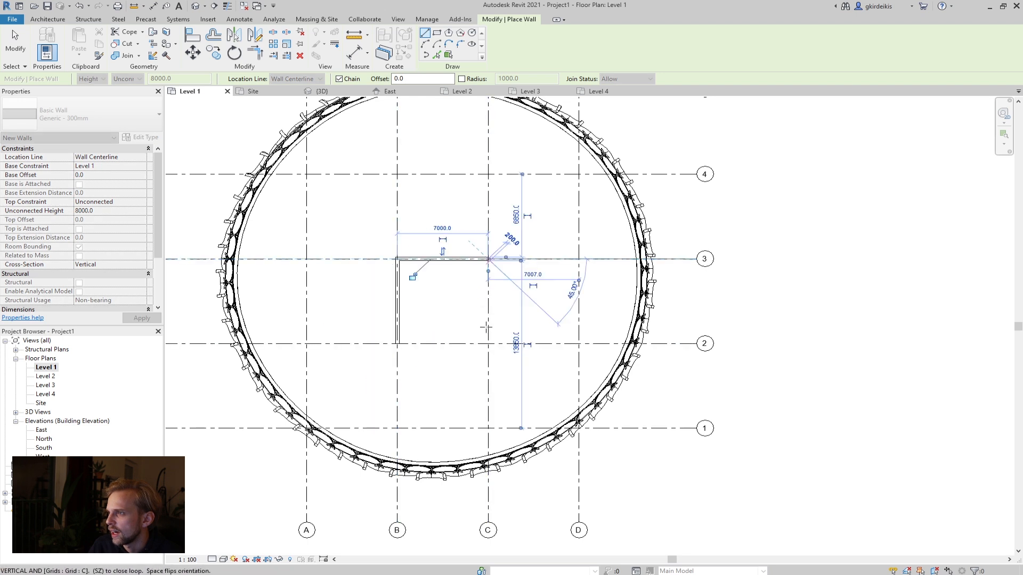
pyautogui.click(488, 344)
pyautogui.click(397, 344)
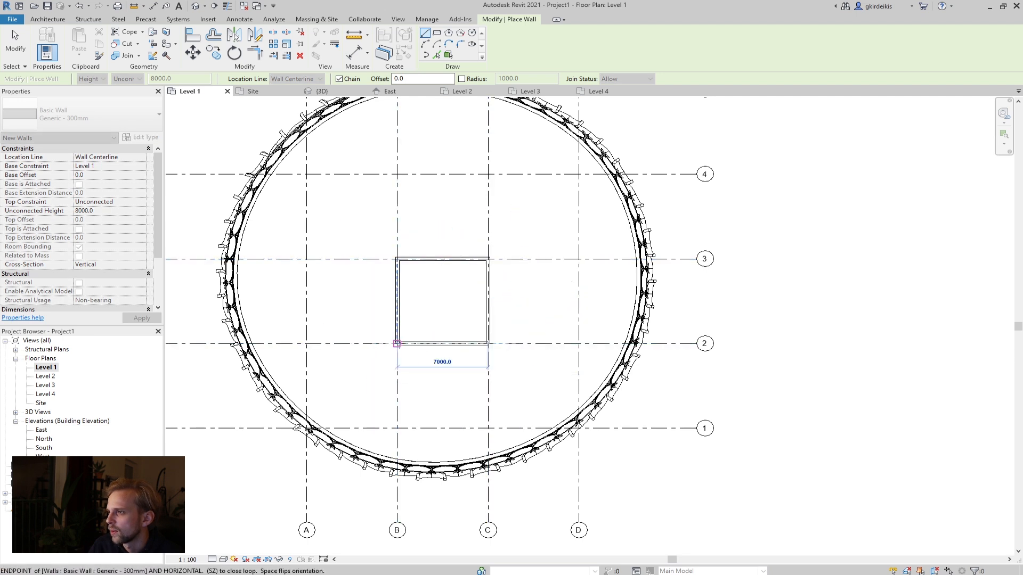
pyautogui.press('g')
pyautogui.press('r')
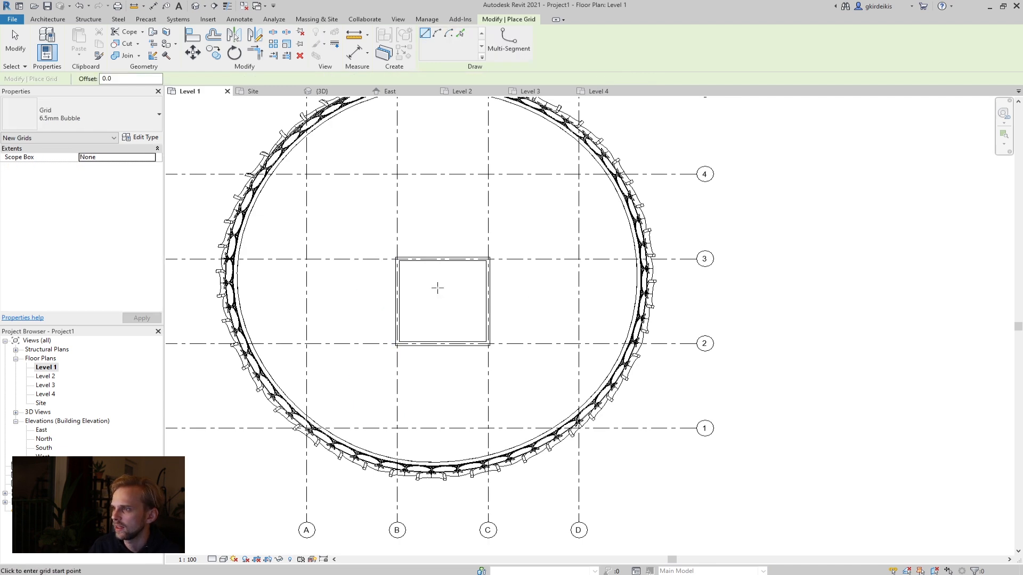
pyautogui.scroll(3, 437, 288)
pyautogui.moveTo(441, 291); pyautogui.dragTo(396, 263, button='middle')
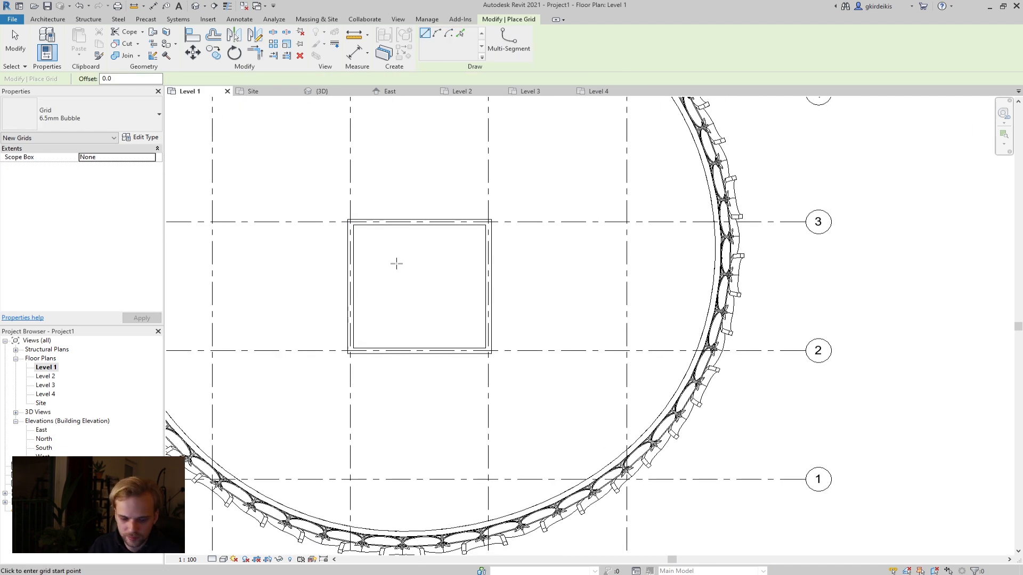
pyautogui.press('Escape')
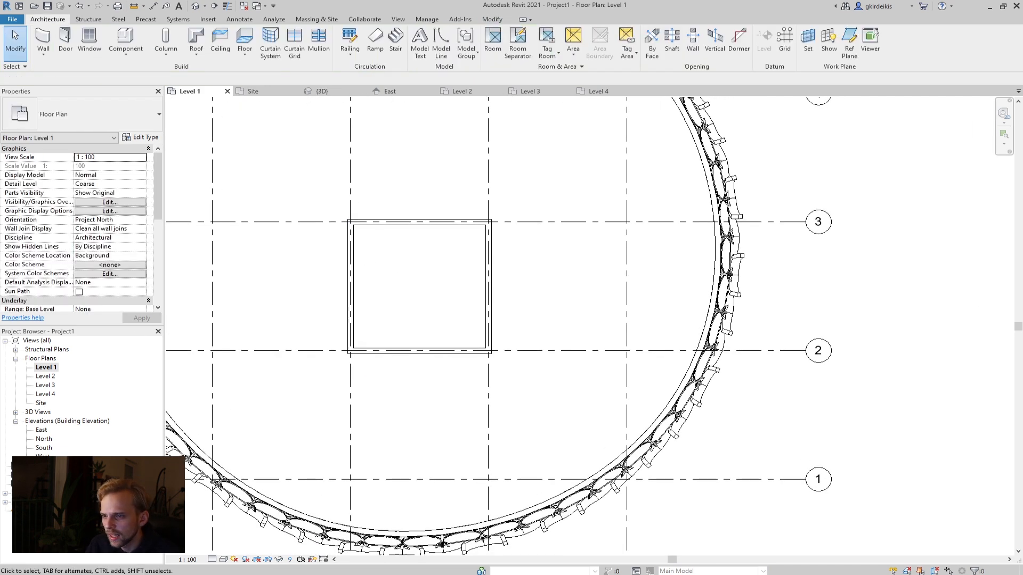
# - Open the default 3D view and pull the section box's front face inward to cut open the building and expose the core walls
pyautogui.doubleClick(42, 413)
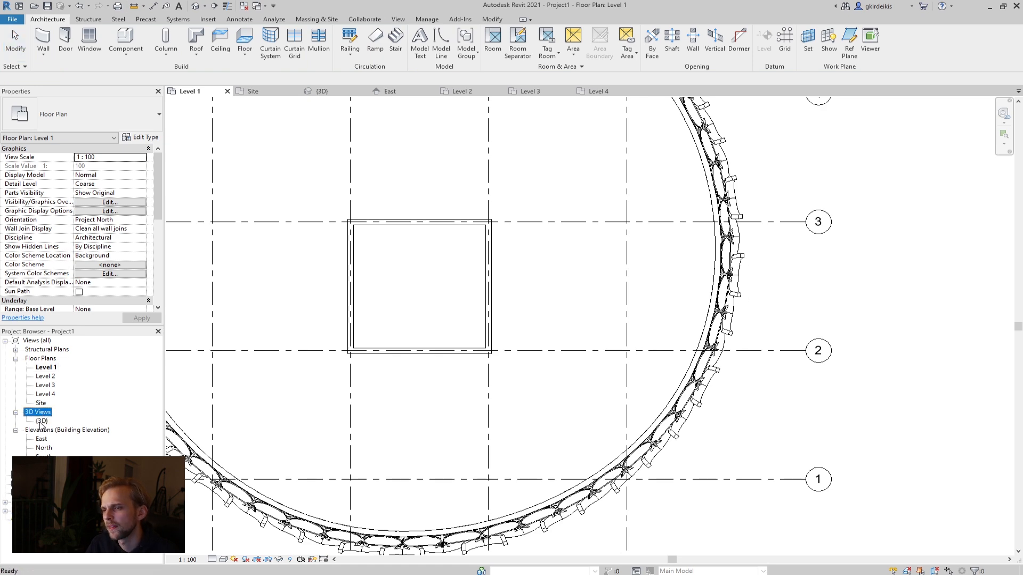
pyautogui.doubleClick(42, 420)
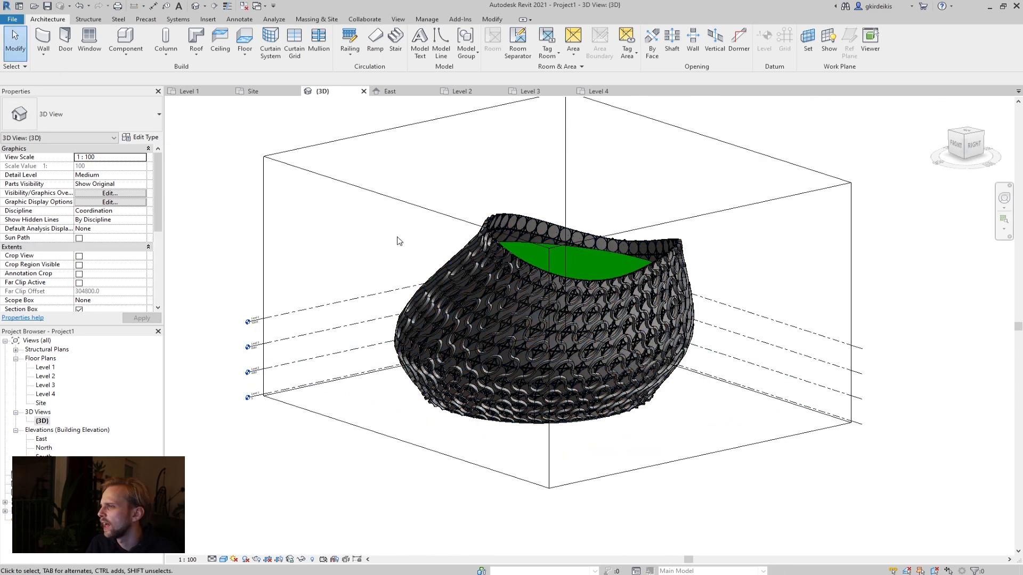
pyautogui.click(351, 184)
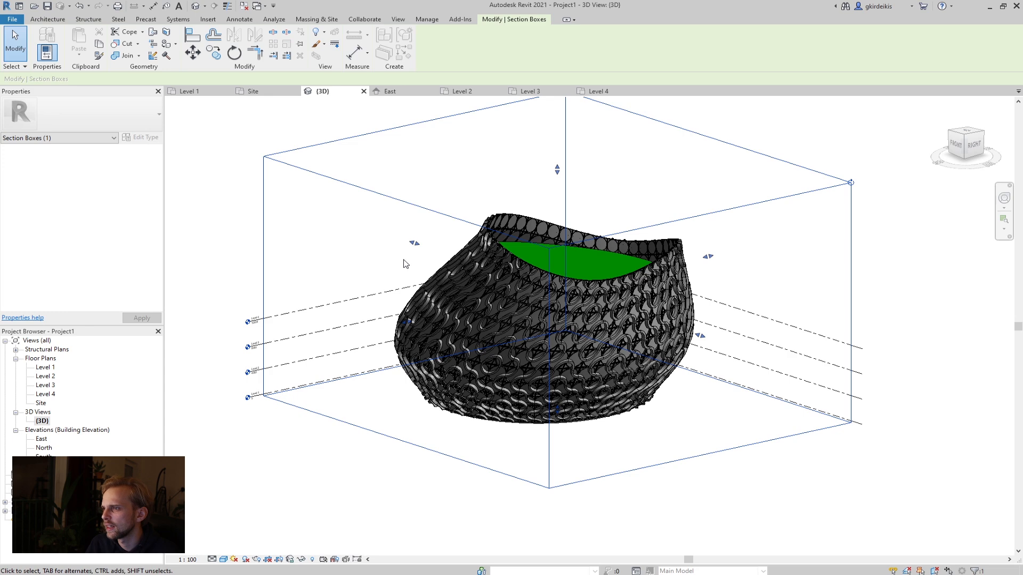
pyautogui.keyDown('shift'); pyautogui.moveTo(395, 265); pyautogui.dragTo(413, 314, button='middle'); pyautogui.keyUp('shift')
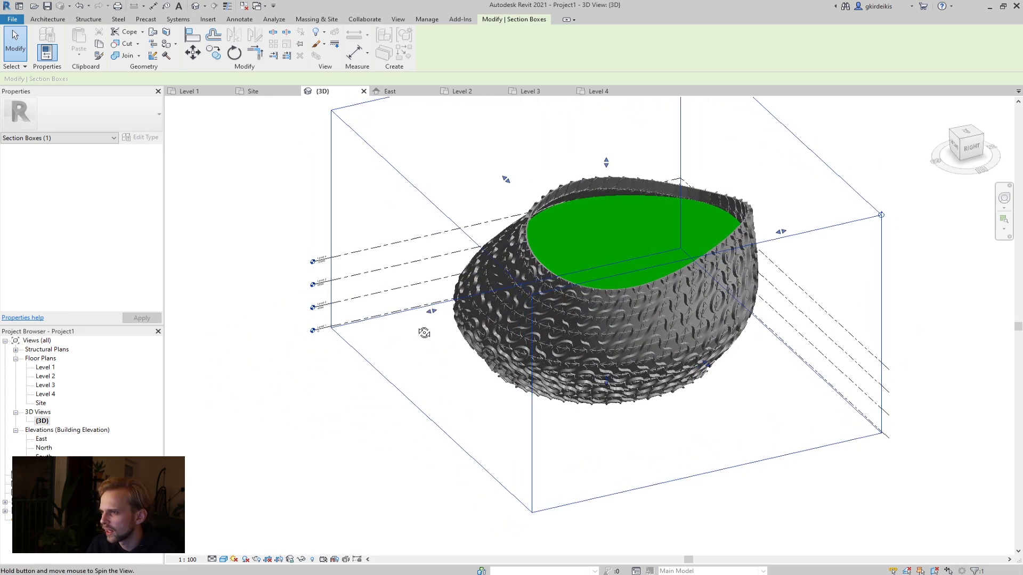
pyautogui.moveTo(432, 311); pyautogui.dragTo(533, 302)
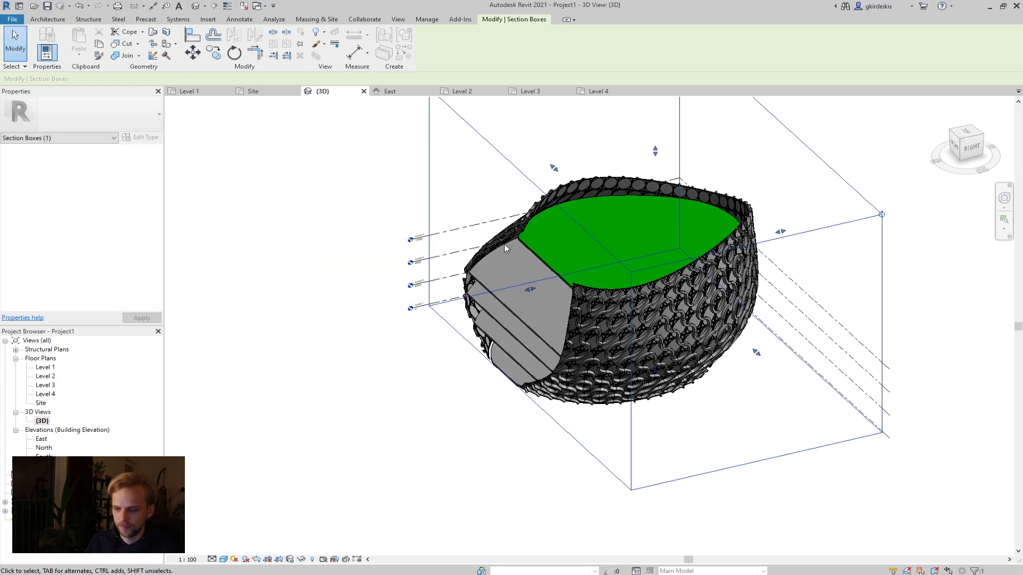
pyautogui.keyDown('shift'); pyautogui.moveTo(450, 317); pyautogui.dragTo(601, 244, button='middle'); pyautogui.keyUp('shift')
pyautogui.scroll(3, 606, 330)
pyautogui.keyDown('shift'); pyautogui.moveTo(592, 332); pyautogui.dragTo(663, 263, button='middle'); pyautogui.keyUp('shift')
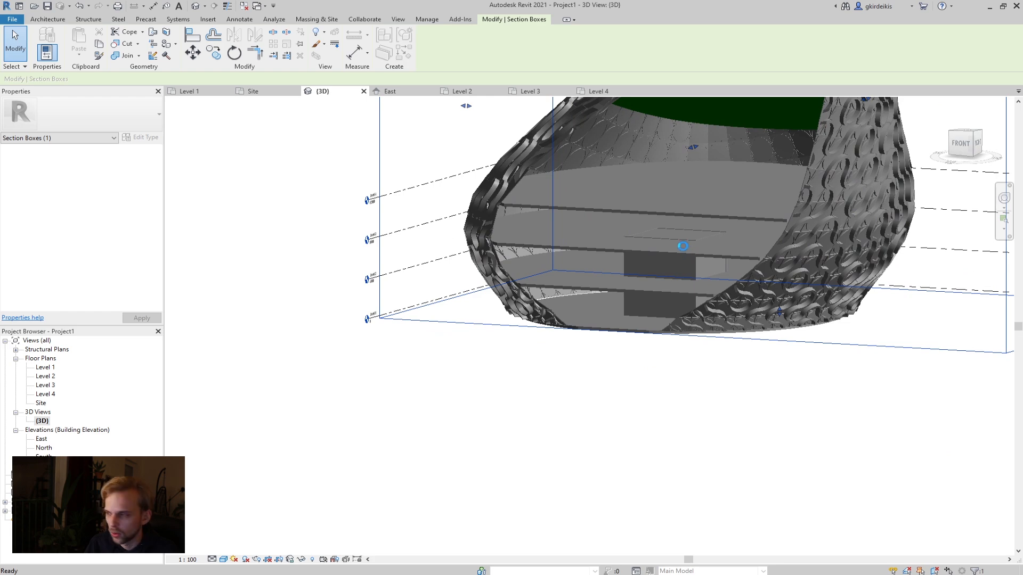
pyautogui.scroll(2, 682, 246)
pyautogui.click(590, 434)
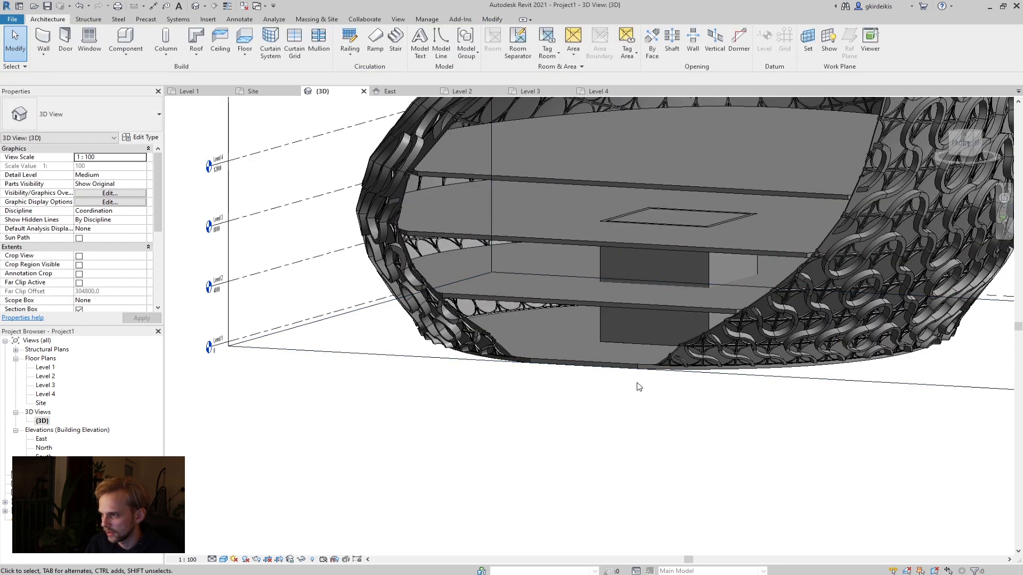
# - Select all four core walls and attach their tops to the green roof
pyautogui.keyDown('shift'); pyautogui.moveTo(605, 401); pyautogui.dragTo(660, 394, button='middle'); pyautogui.keyUp('shift')
pyautogui.keyDown('shift'); pyautogui.moveTo(575, 414); pyautogui.dragTo(639, 302, button='middle'); pyautogui.keyUp('shift')
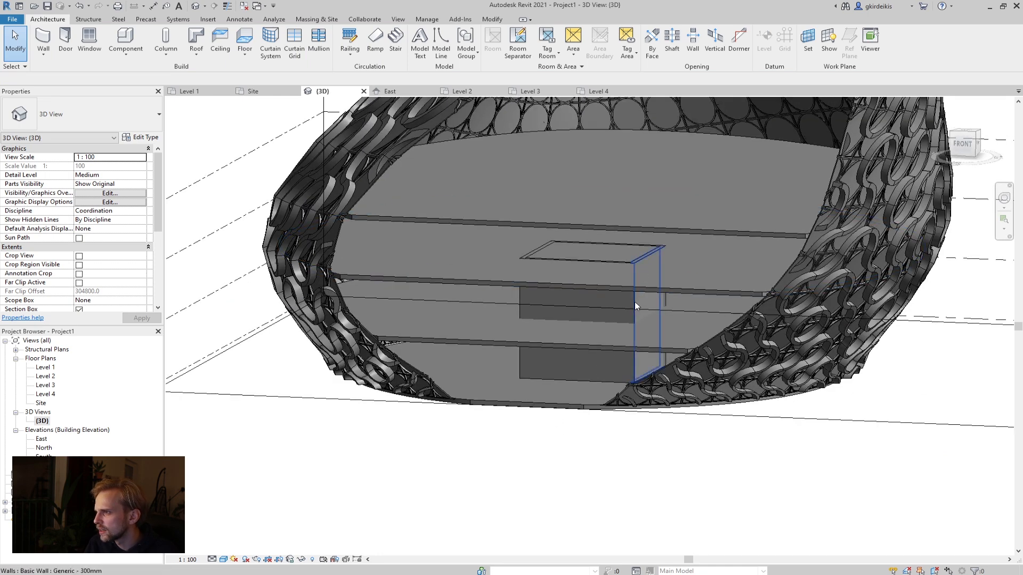
pyautogui.click(635, 304)
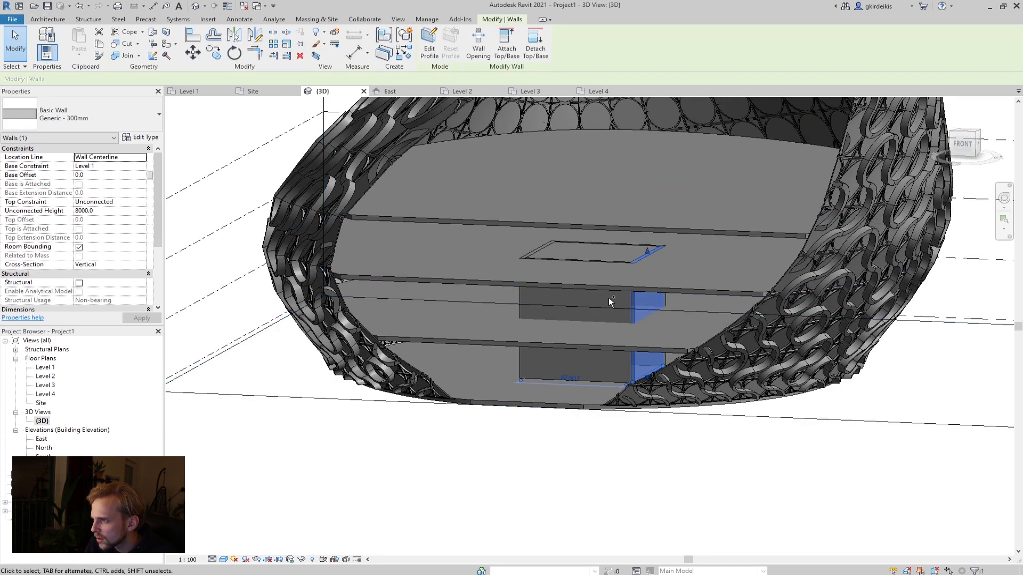
pyautogui.keyDown('ctrl'); pyautogui.click(573, 258); pyautogui.keyUp('ctrl')
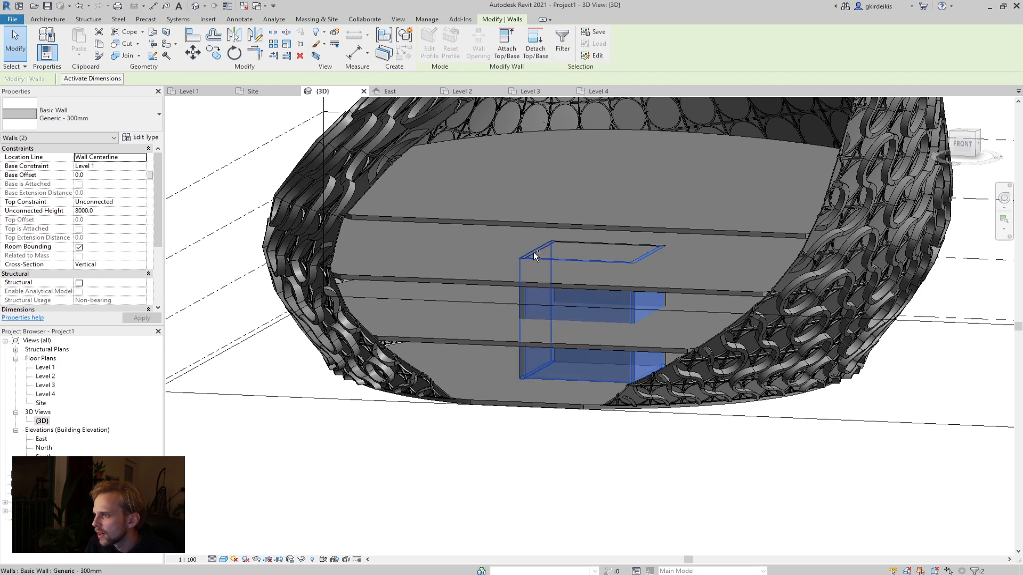
pyautogui.keyDown('ctrl'); pyautogui.click(587, 242); pyautogui.keyUp('ctrl')
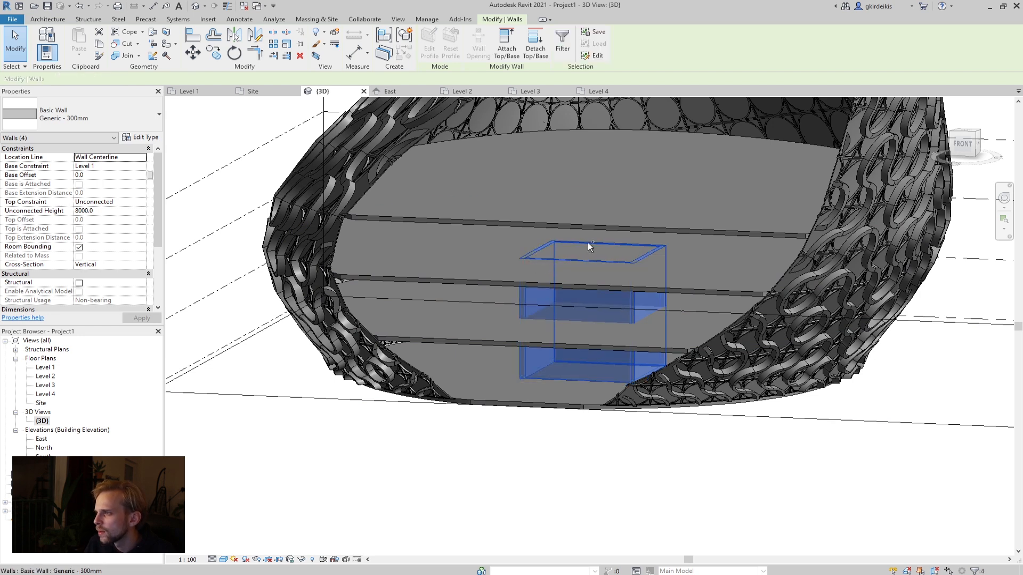
pyautogui.scroll(-3, 489, 416)
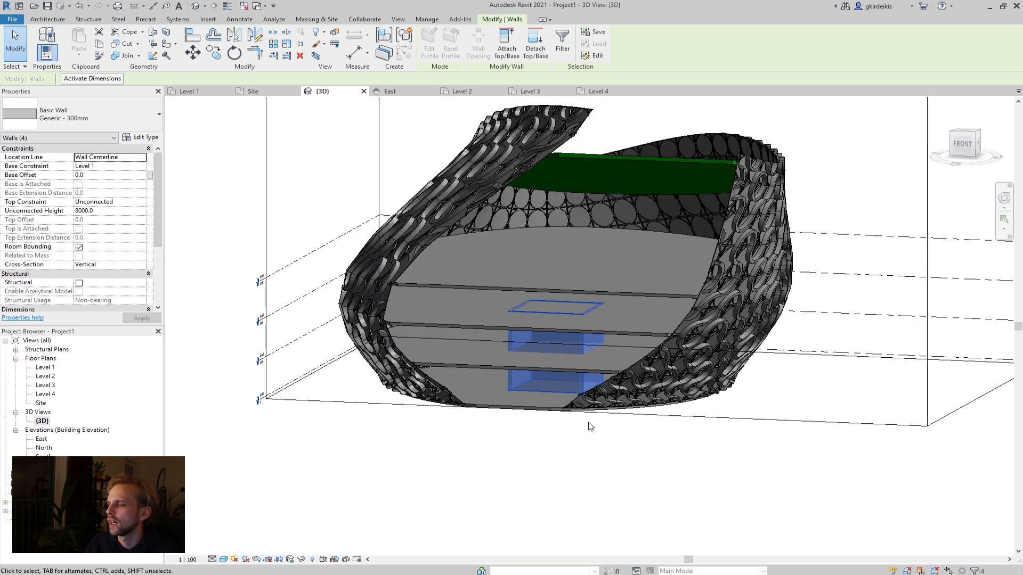
pyautogui.moveTo(621, 456); pyautogui.dragTo(579, 492, button='middle')
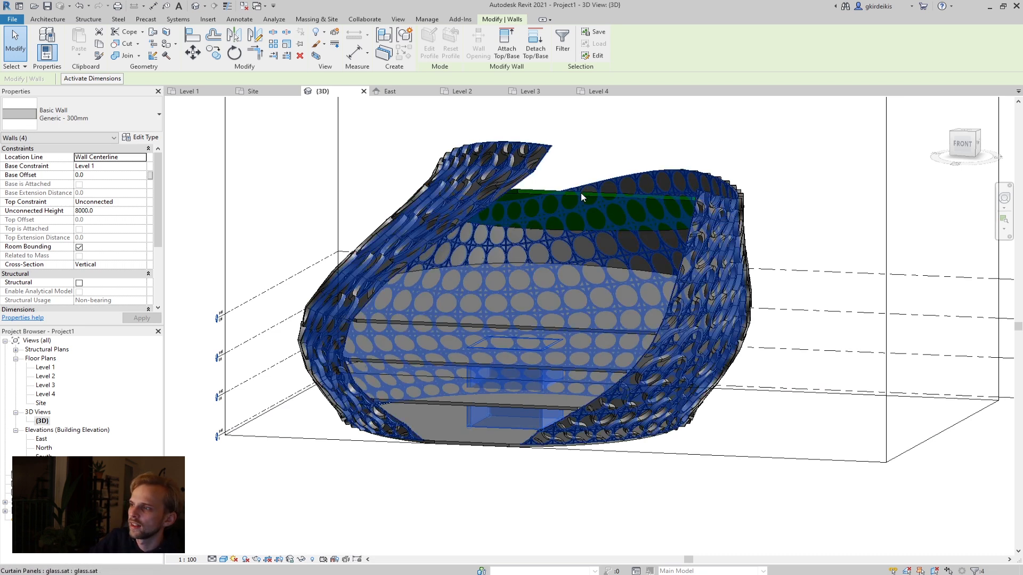
pyautogui.click(515, 36)
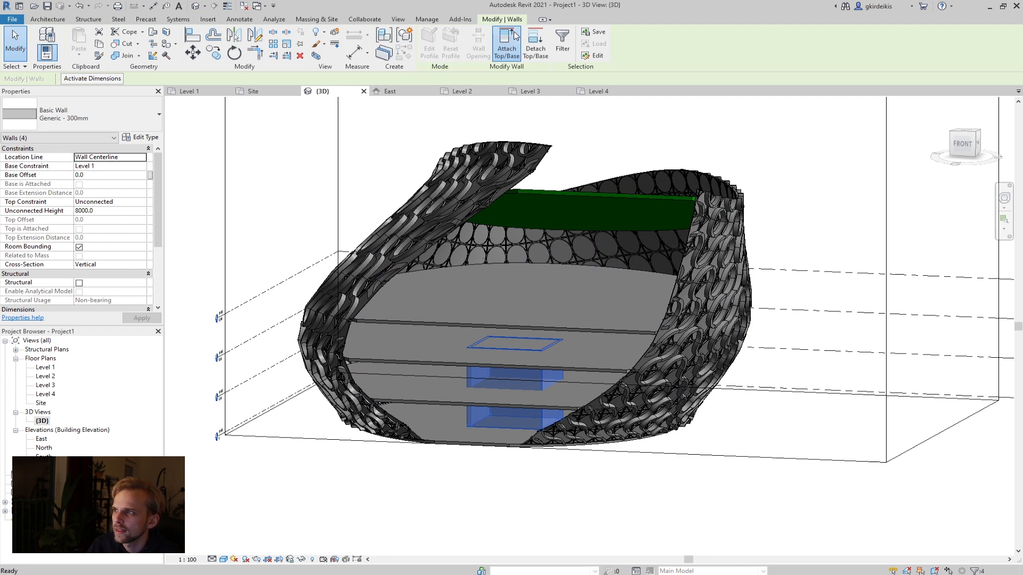
pyautogui.click(548, 198)
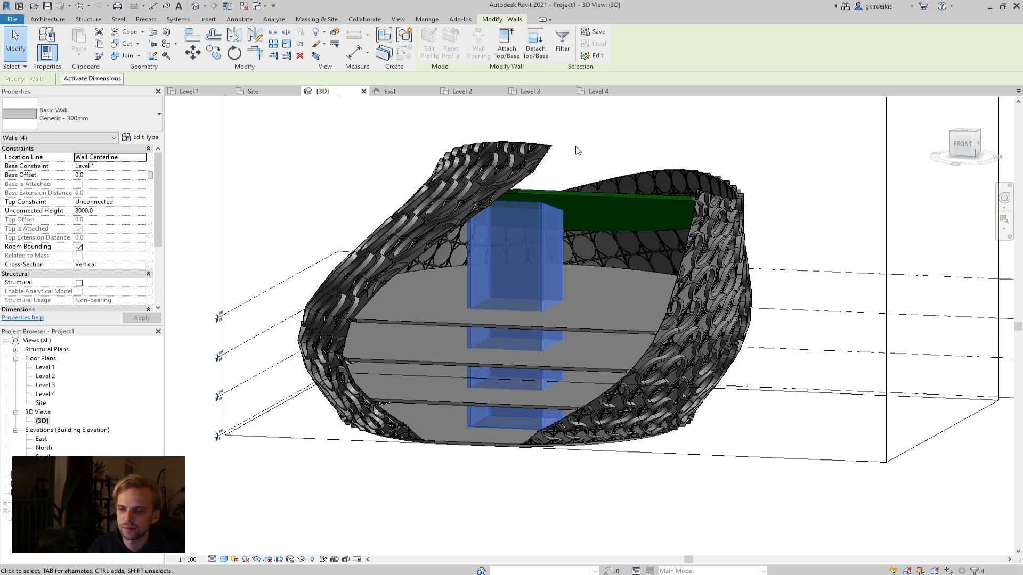
pyautogui.click(572, 128)
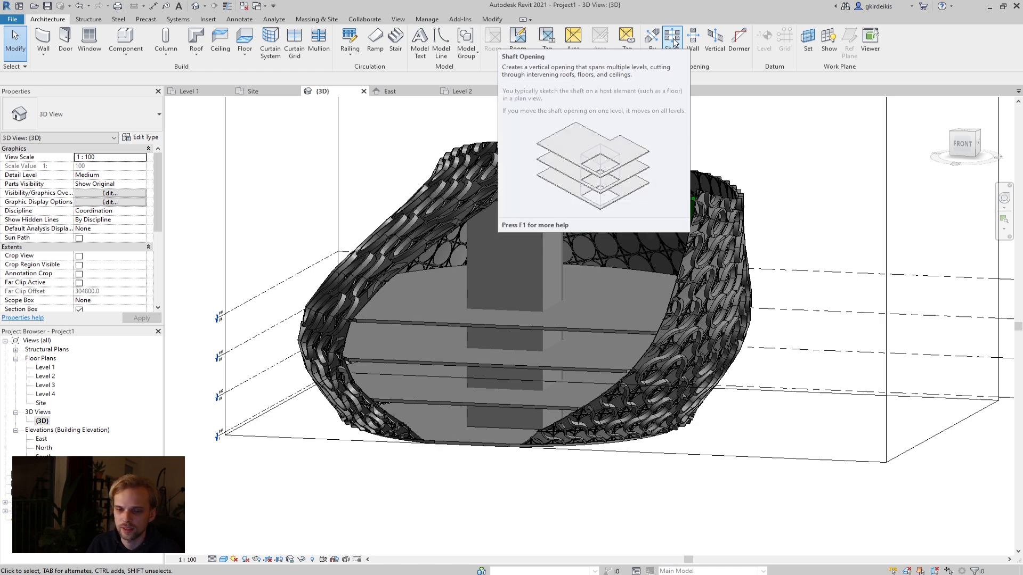
# - Start a shaft opening on Level 1 and sketch its 7300 boundary lines along the outer faces of the core walls at grids B and 3
pyautogui.doubleClick(49, 368)
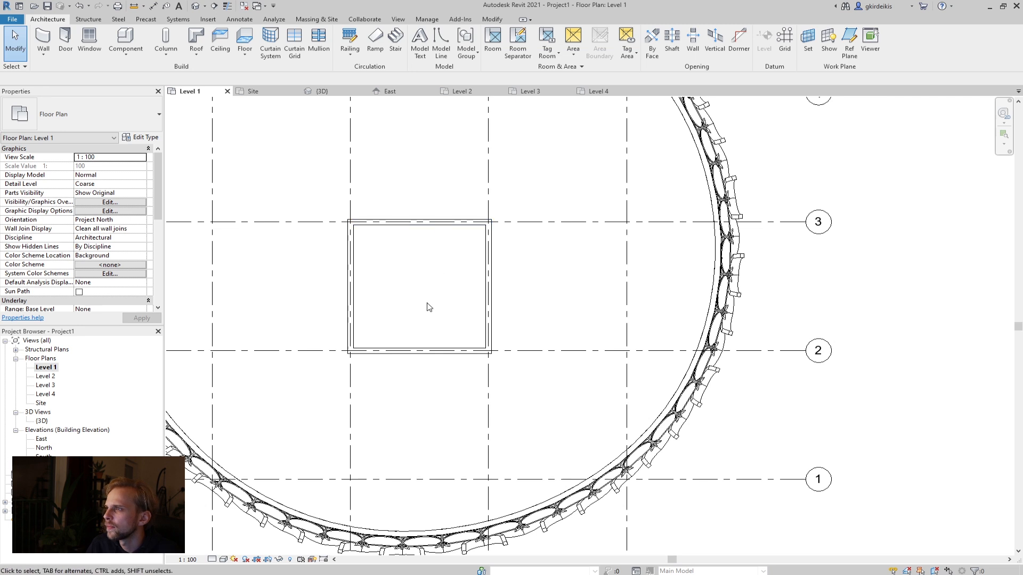
pyautogui.click(671, 36)
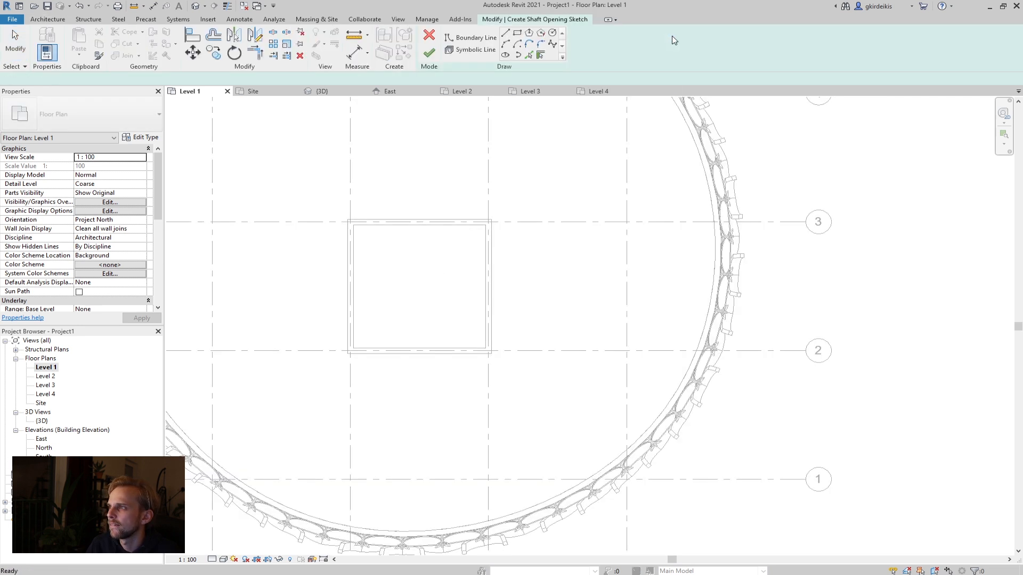
pyautogui.scroll(3, 347, 353)
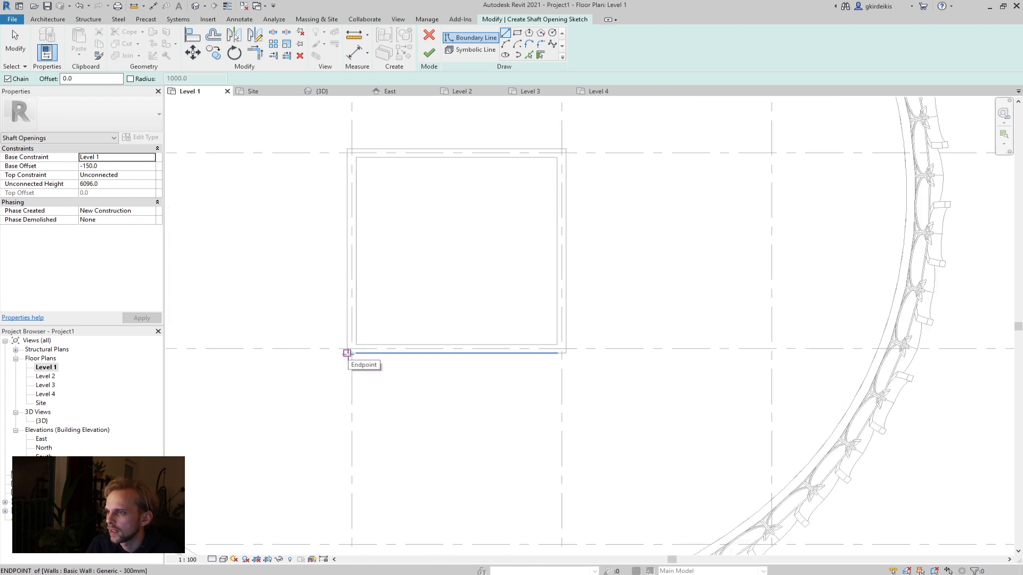
pyautogui.scroll(-3, 346, 353)
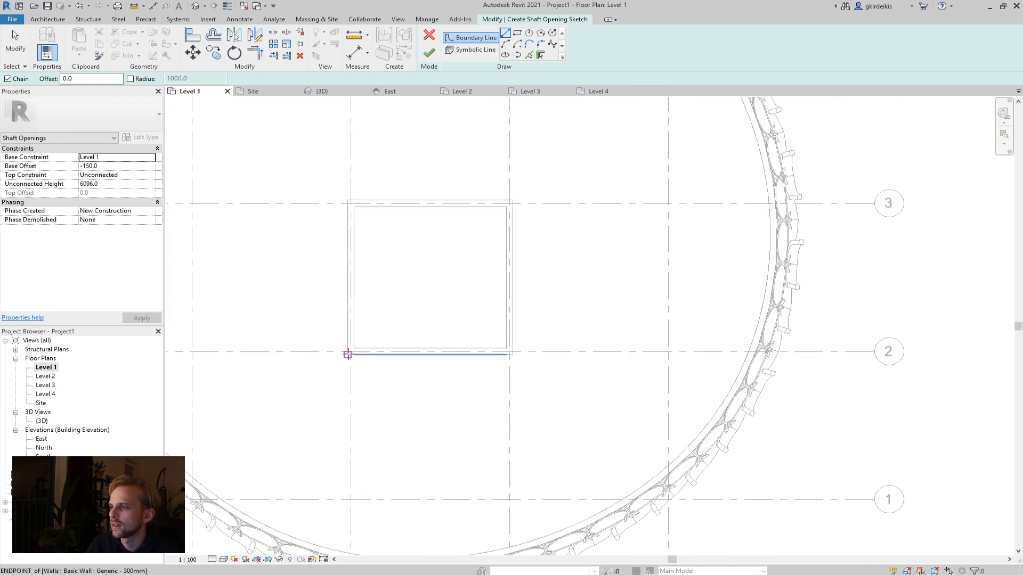
pyautogui.click(347, 352)
pyautogui.click(347, 201)
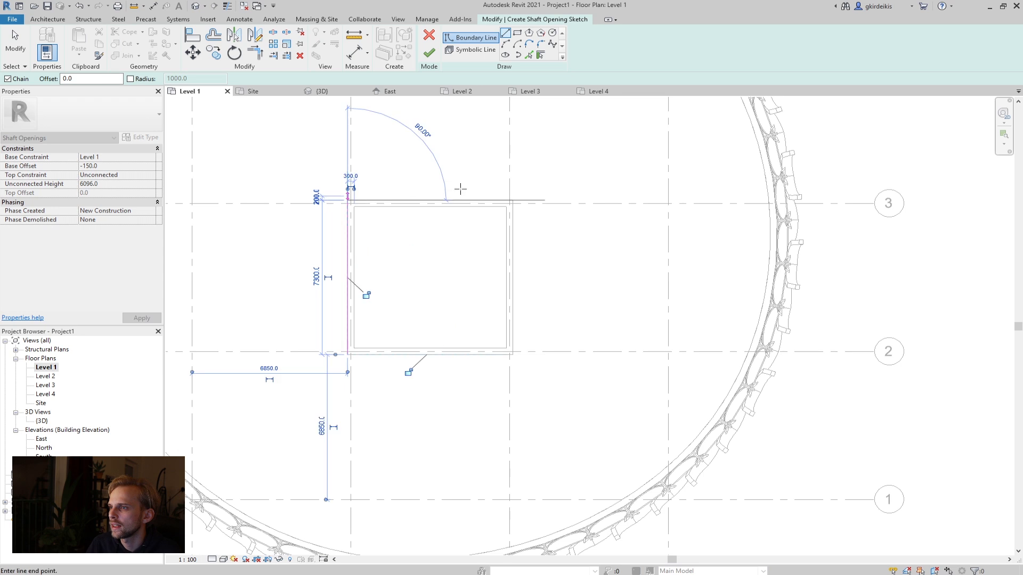
pyautogui.click(512, 201)
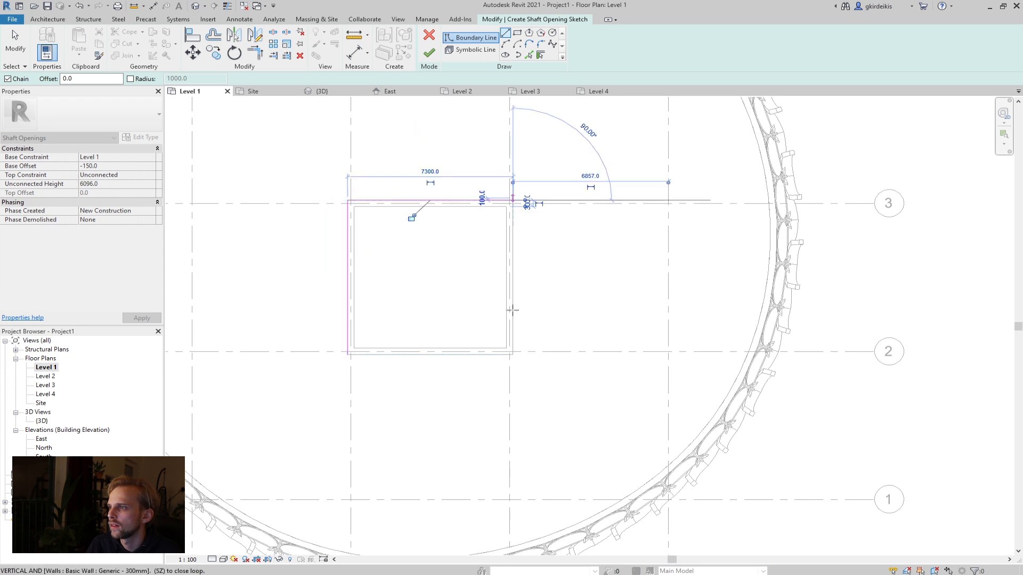
# - Close the rectangular shaft opening boundary along the outer faces of the core walls and finish the sketch
pyautogui.click(513, 355)
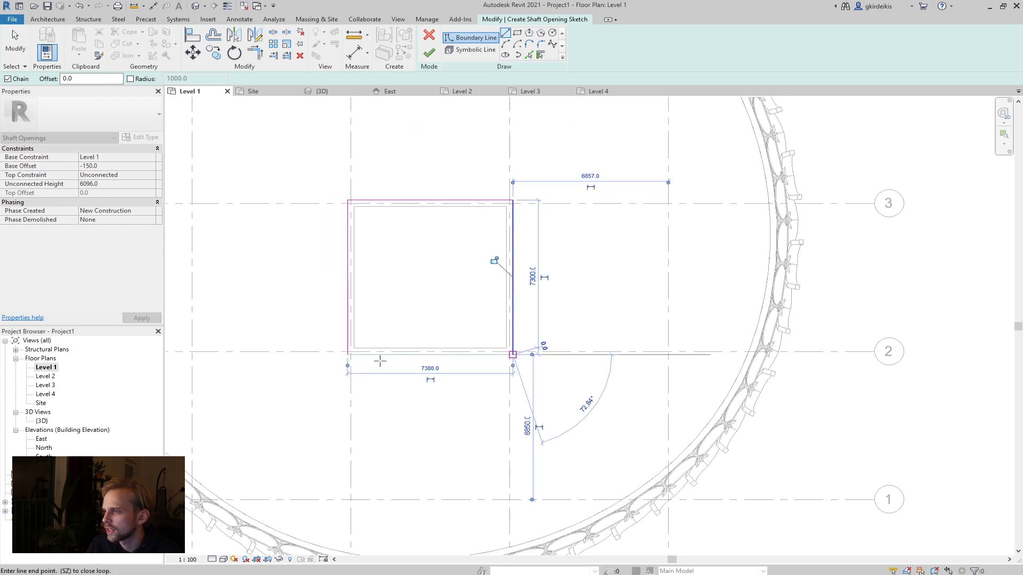
pyautogui.click(347, 354)
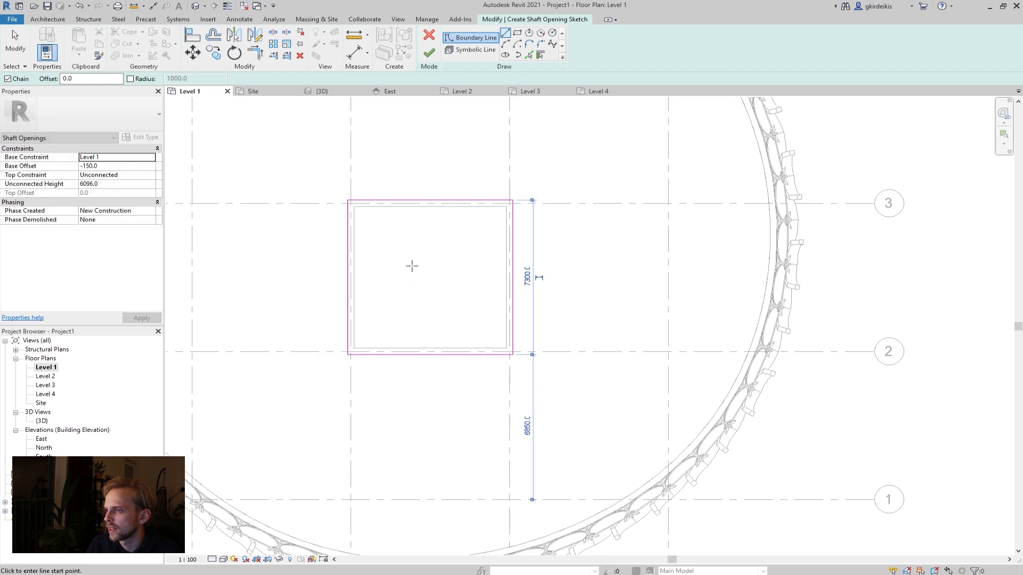
pyautogui.click(429, 53)
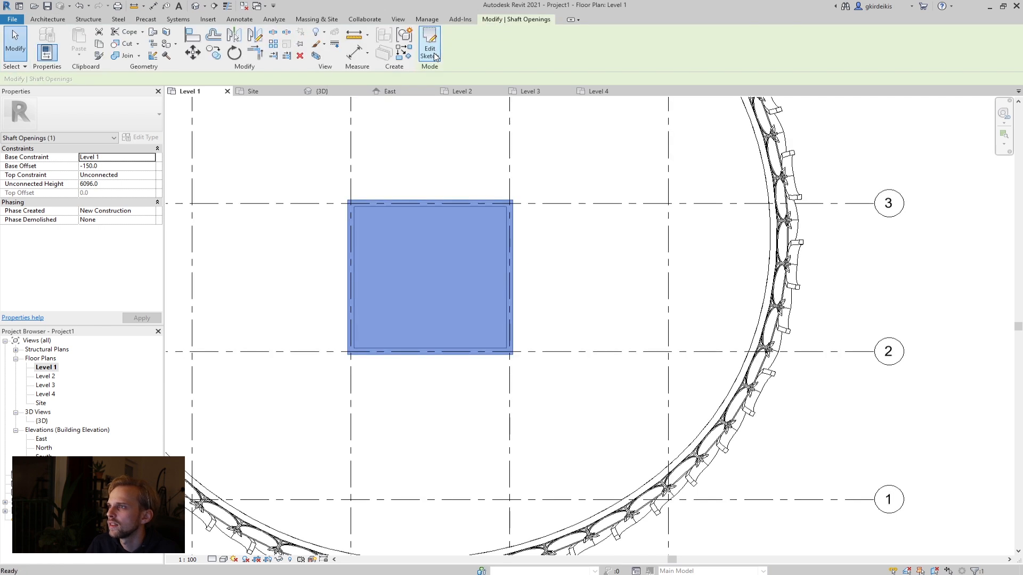
# - In the 3D view, stretch the shaft opening upward through all floors to about 16153 mm high, and return to the Level 1 plan
pyautogui.doubleClick(42, 422)
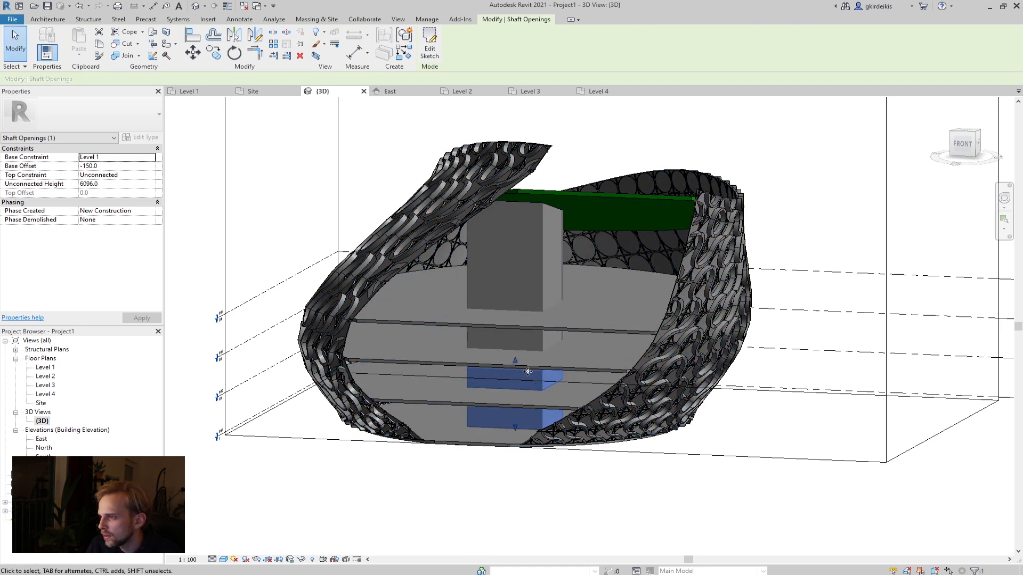
pyautogui.moveTo(515, 360); pyautogui.dragTo(528, 262)
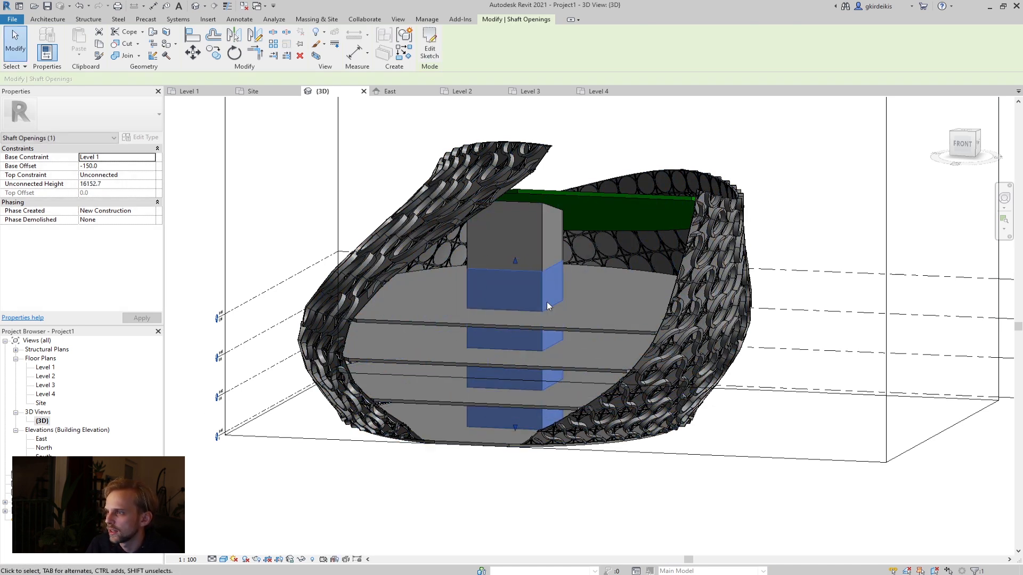
pyautogui.click(511, 478)
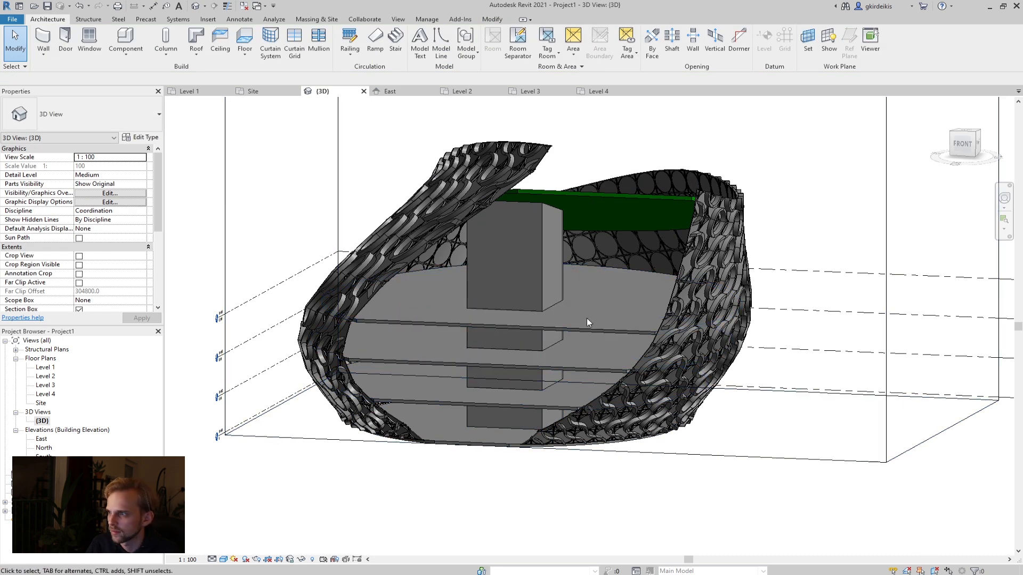
pyautogui.scroll(5, 552, 324)
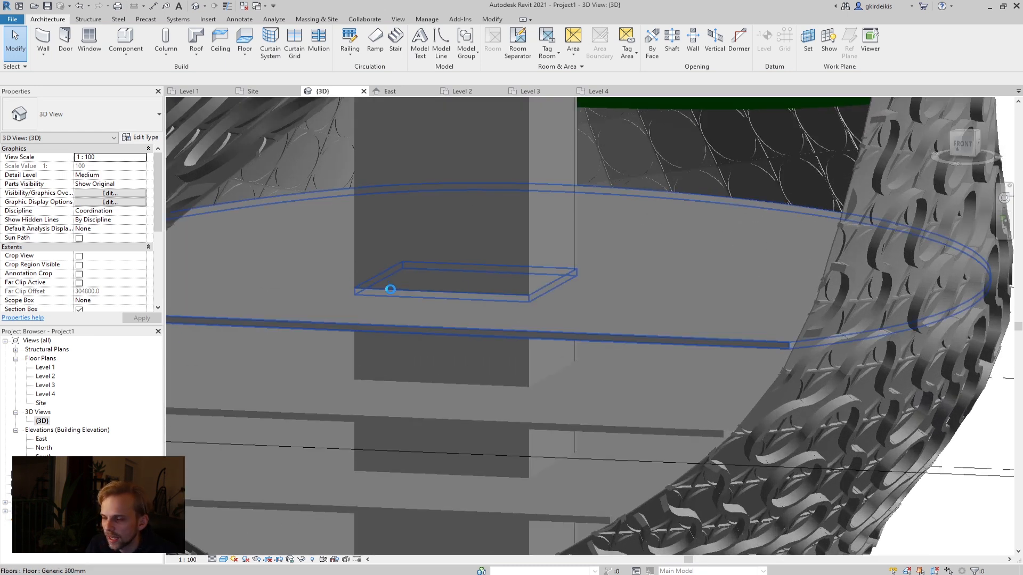
pyautogui.click(390, 289)
pyautogui.scroll(-6, 390, 289)
pyautogui.press('Escape')
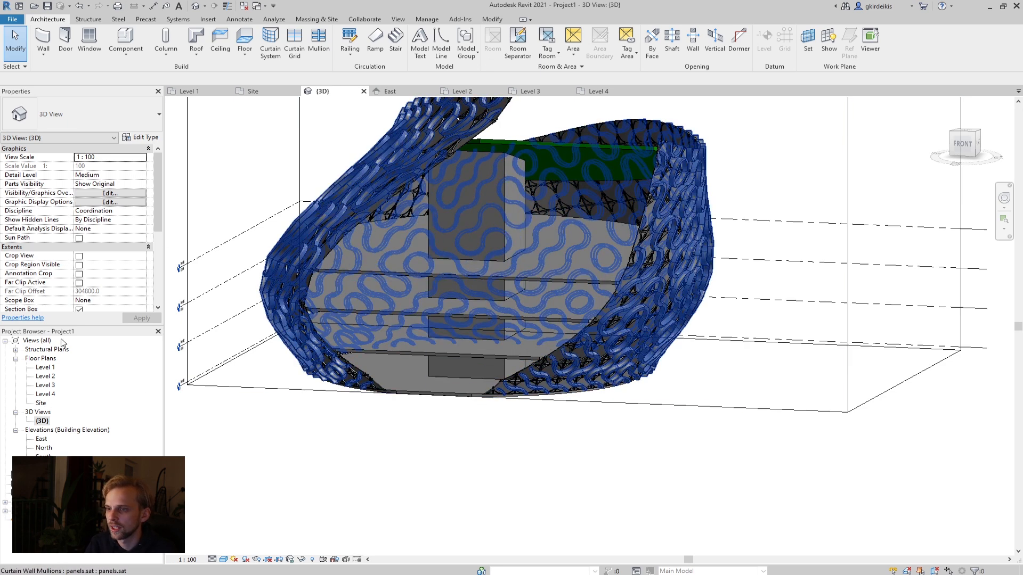
pyautogui.doubleClick(46, 368)
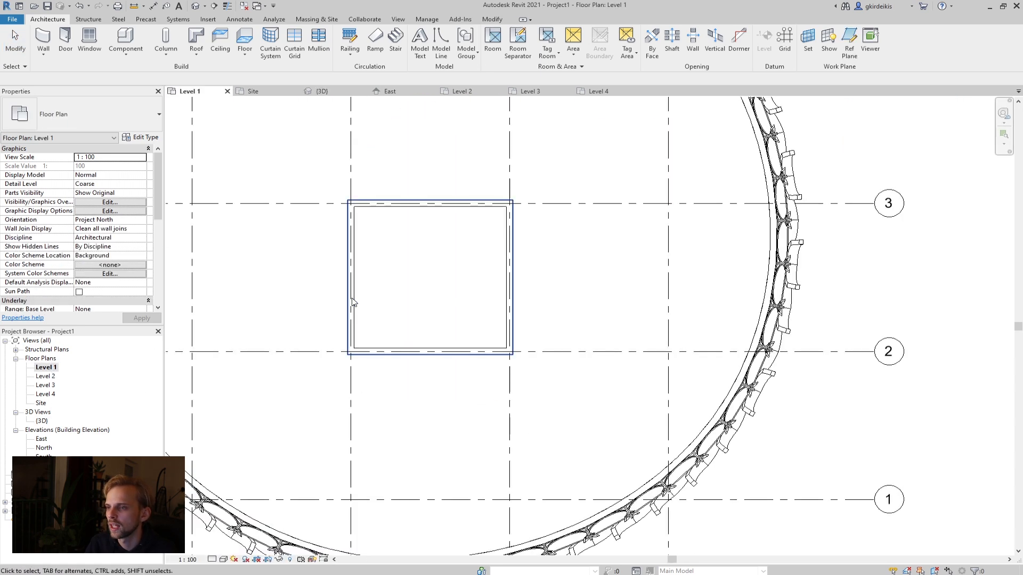
# - Place 475 x 610 mm architectural columns at grid intersections A-4 and A-3 on Level 1
pyautogui.click(170, 56)
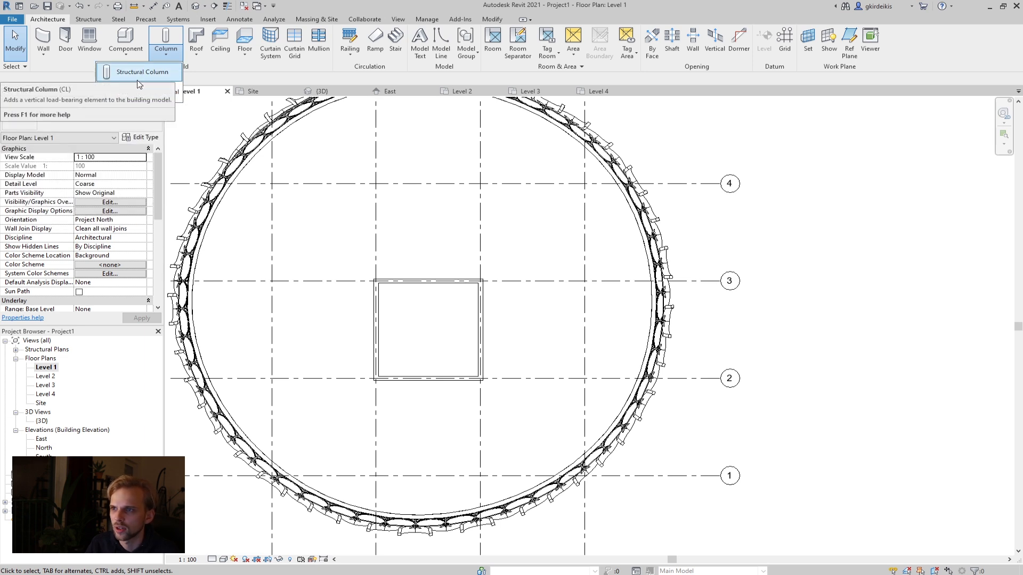
pyautogui.click(137, 93)
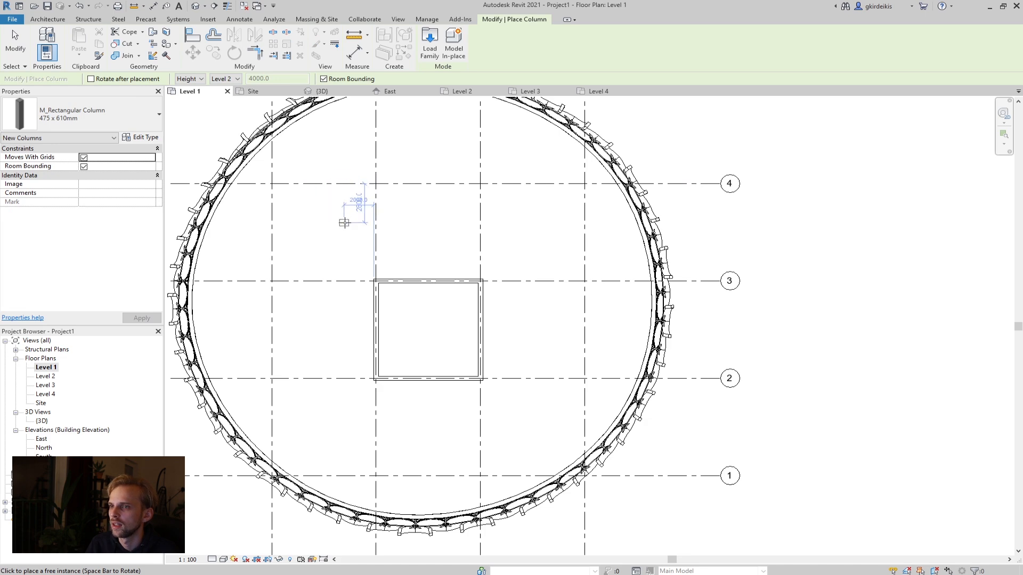
pyautogui.moveTo(334, 215); pyautogui.dragTo(401, 282, button='middle')
pyautogui.scroll(2, 362, 252)
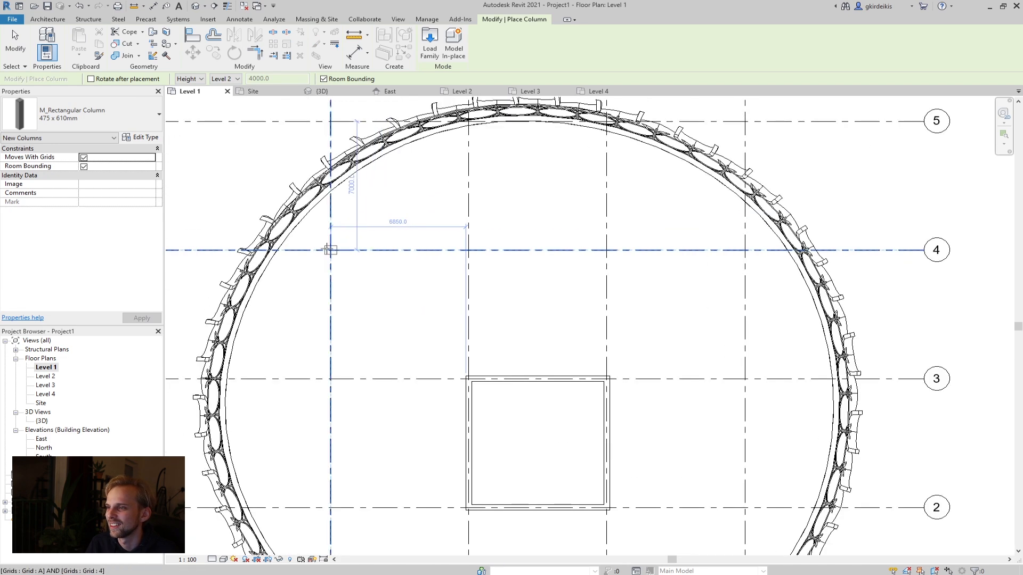
pyautogui.click(330, 250)
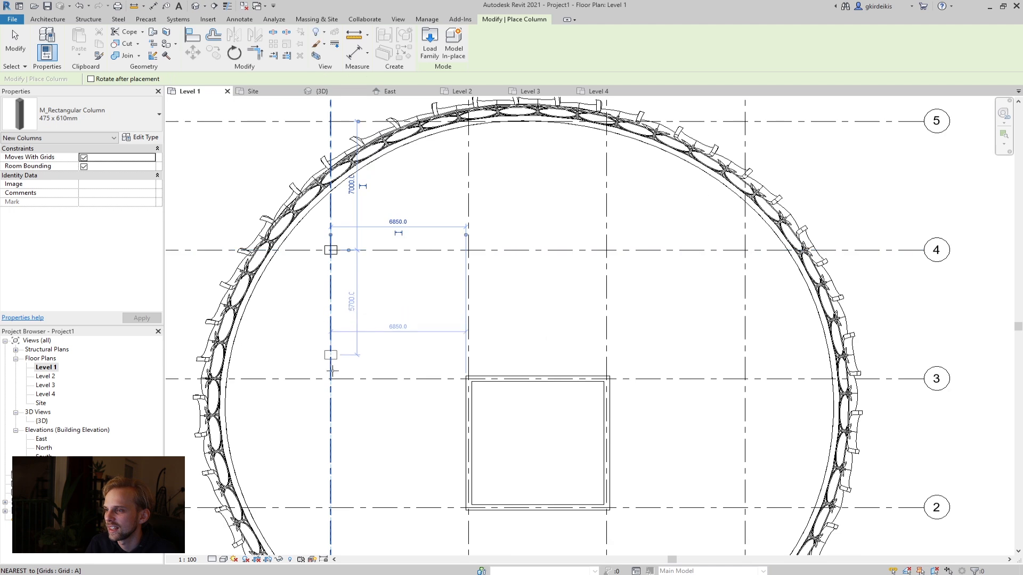
pyautogui.moveTo(365, 466); pyautogui.dragTo(334, 290, button='middle')
pyautogui.scroll(4, 326, 213)
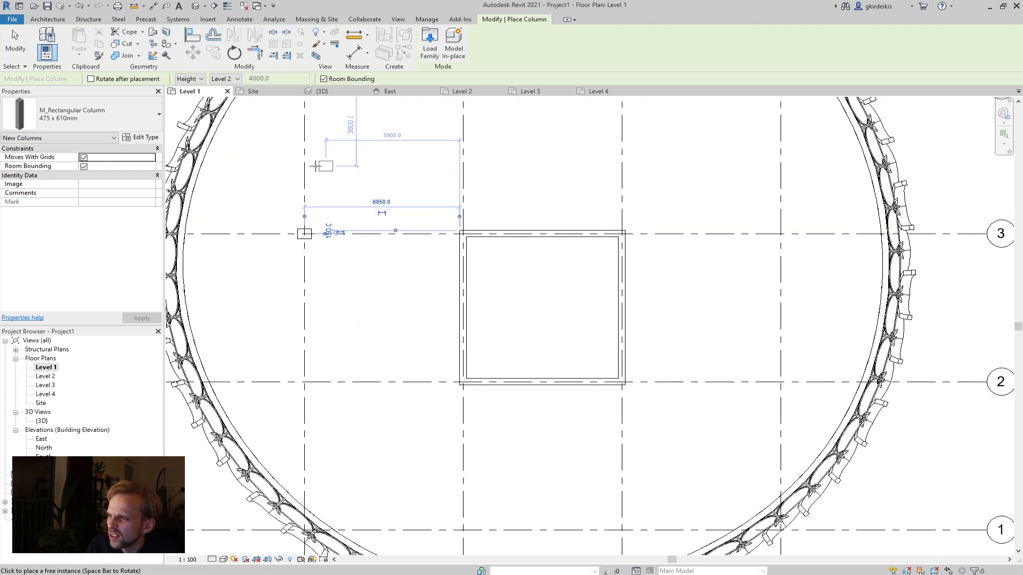
pyautogui.scroll(-2, 334, 208)
pyautogui.press('Escape')
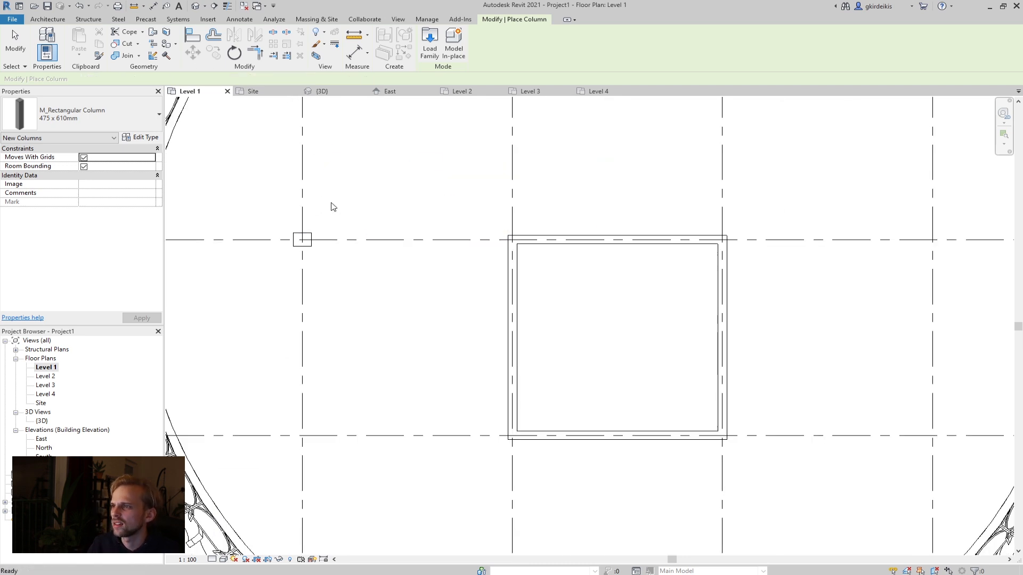
# - Delete the 475 x 610 mm column at grid intersection A-4
pyautogui.moveTo(354, 219); pyautogui.dragTo(373, 343, button='middle')
pyautogui.scroll(-2, 346, 333)
pyautogui.scroll(2, 333, 247)
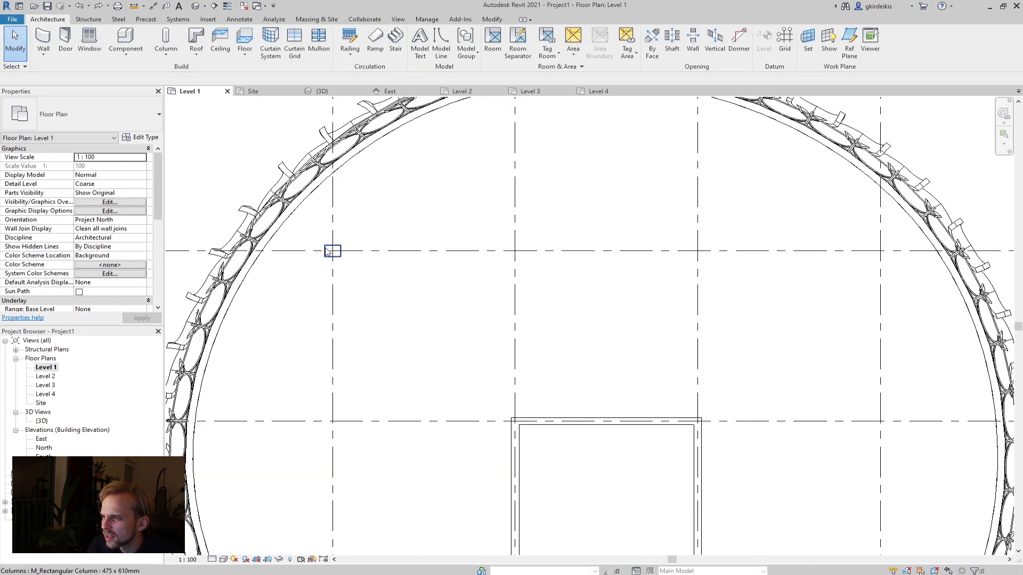
pyautogui.click(328, 251)
pyautogui.press('Delete')
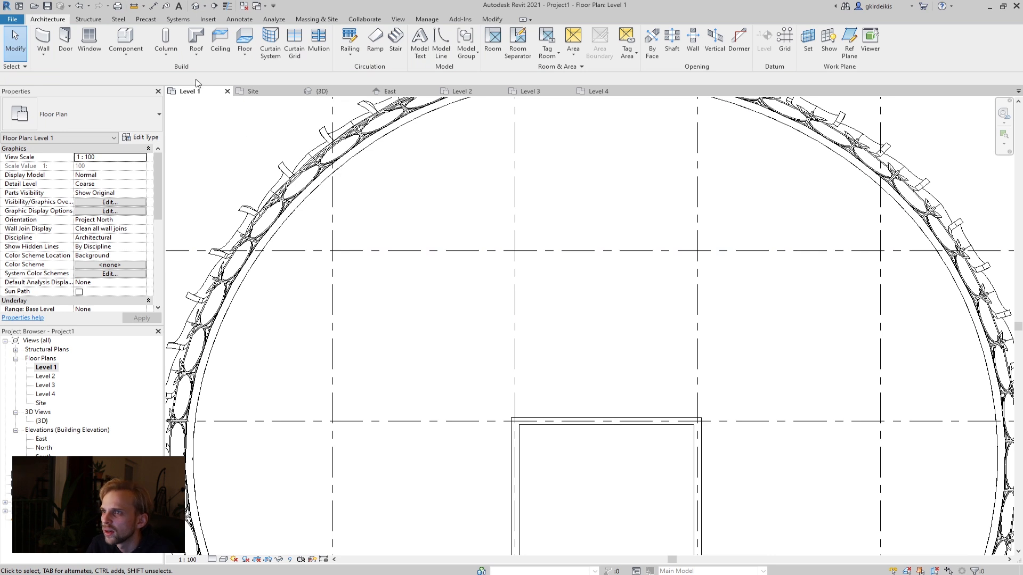
# - Place 610 x 610 mm architectural columns at grid intersections A-4, A-3, B-4 and C-4 on Level 1
pyautogui.click(167, 56)
pyautogui.click(136, 88)
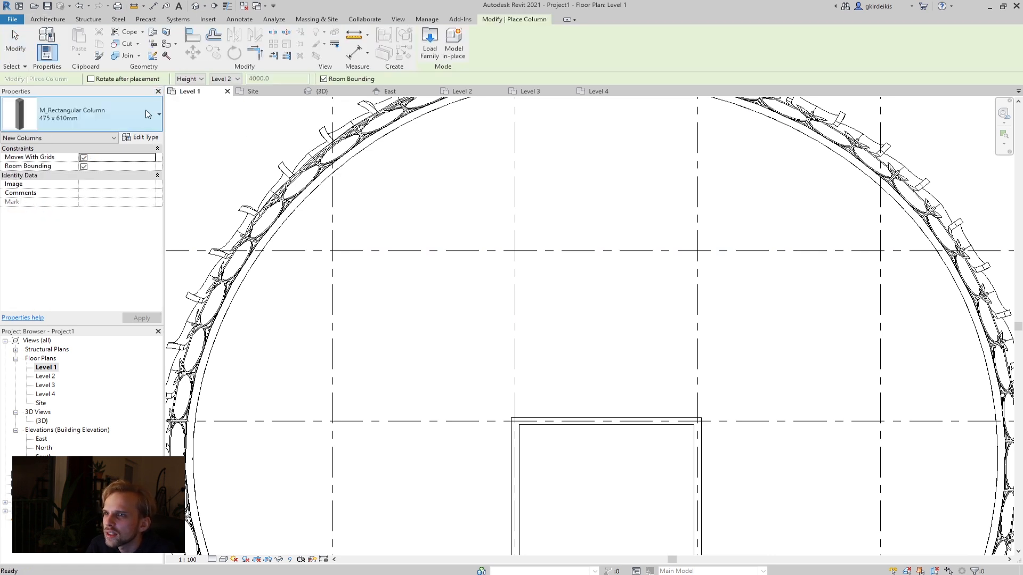
pyautogui.click(130, 117)
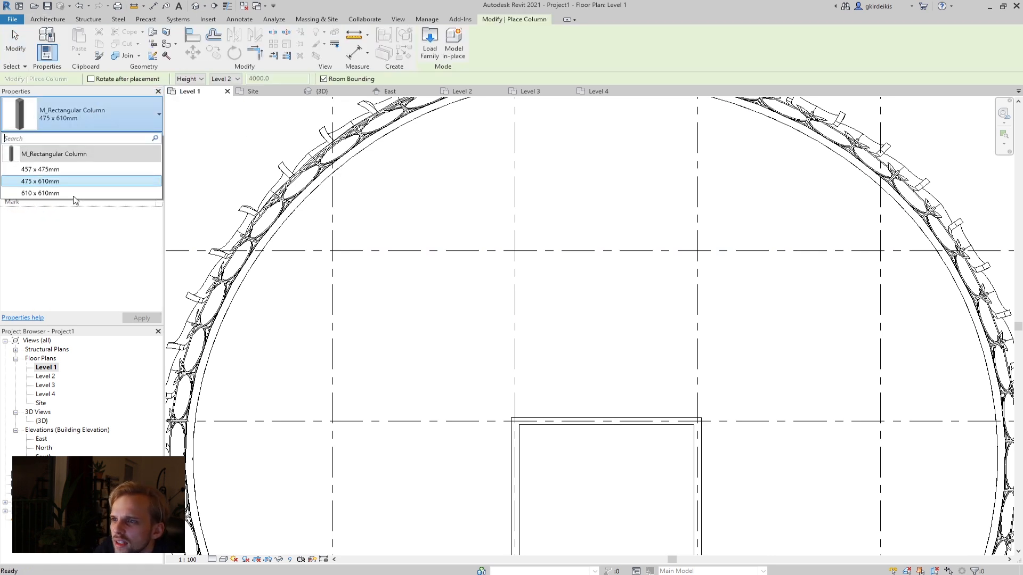
pyautogui.moveTo(72, 198)
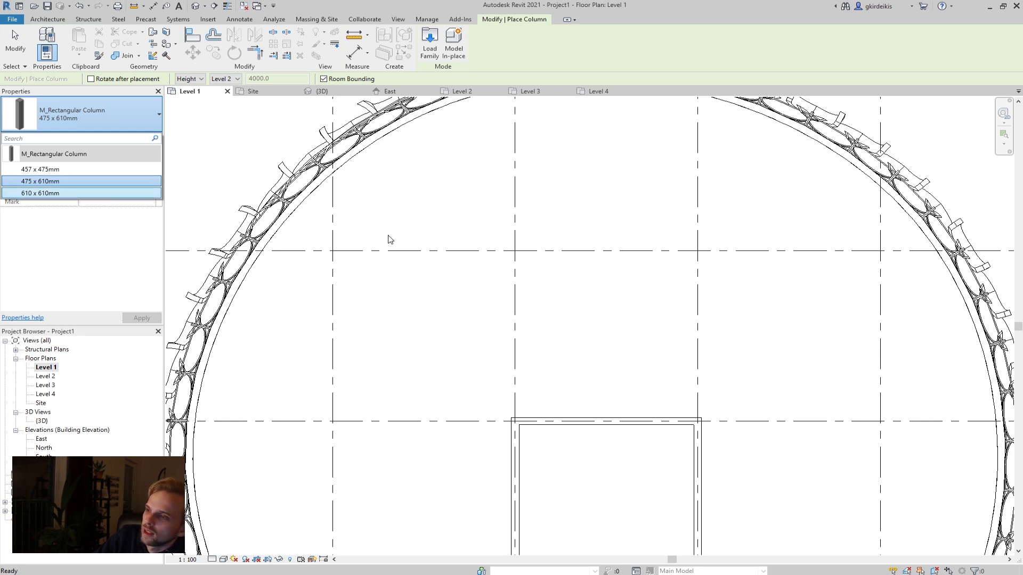
pyautogui.click(44, 194)
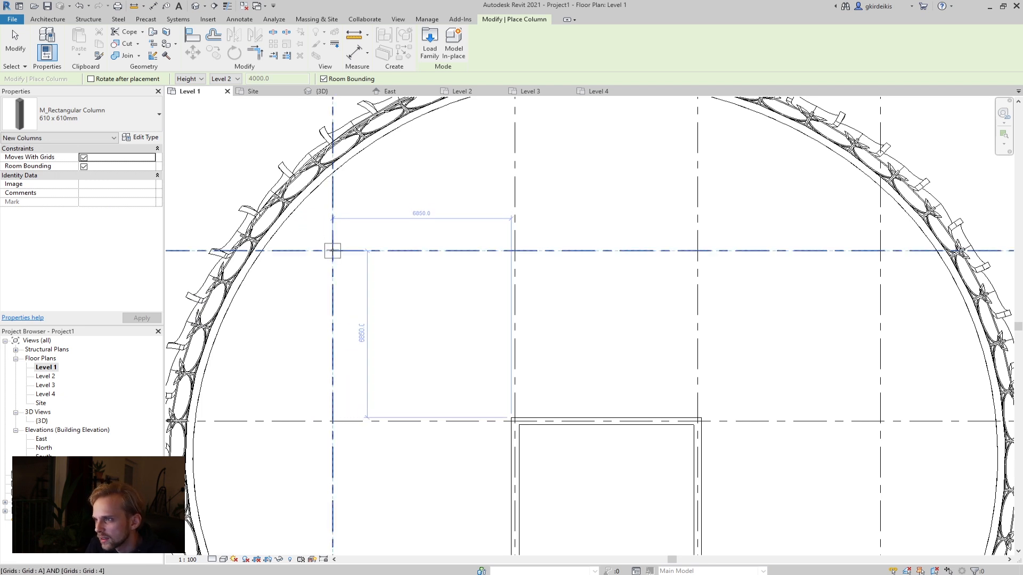
pyautogui.click(330, 425)
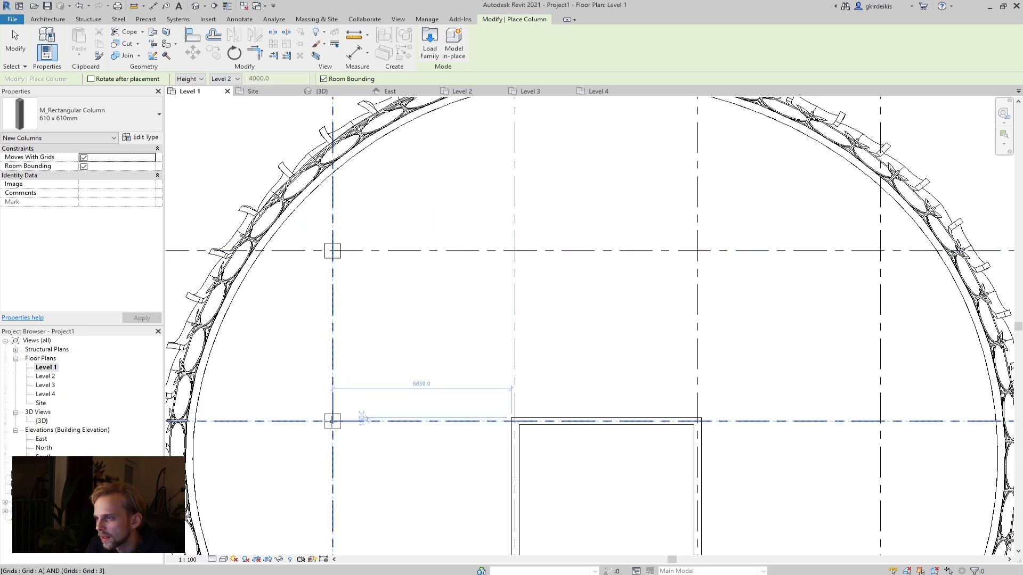
pyautogui.click(515, 251)
pyautogui.click(694, 251)
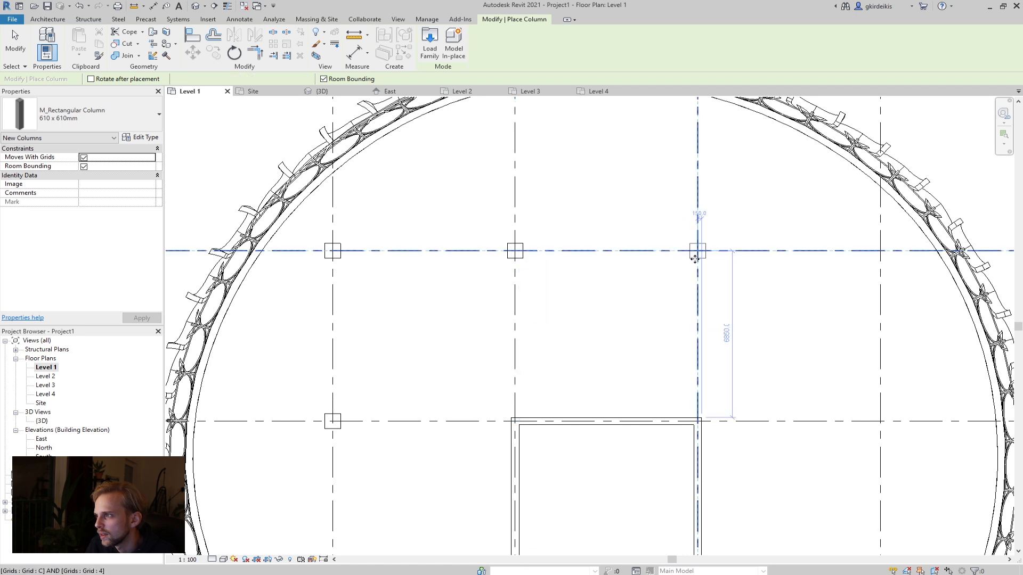
# - Add 610 x 610 mm columns along grid D at its intersections with grids 4, 3 and 2
pyautogui.moveTo(614, 362); pyautogui.dragTo(580, 301, button='middle')
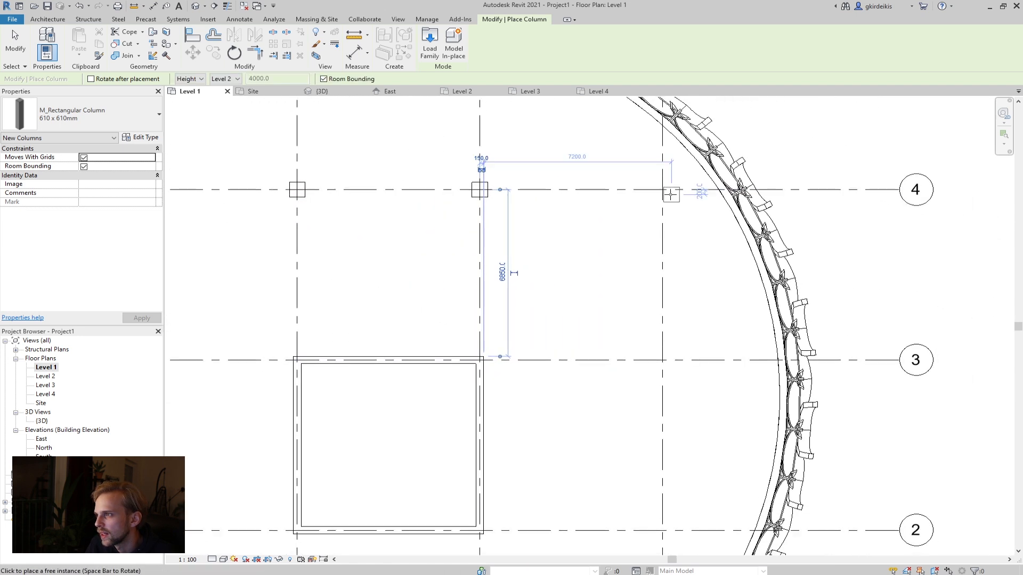
pyautogui.click(662, 189)
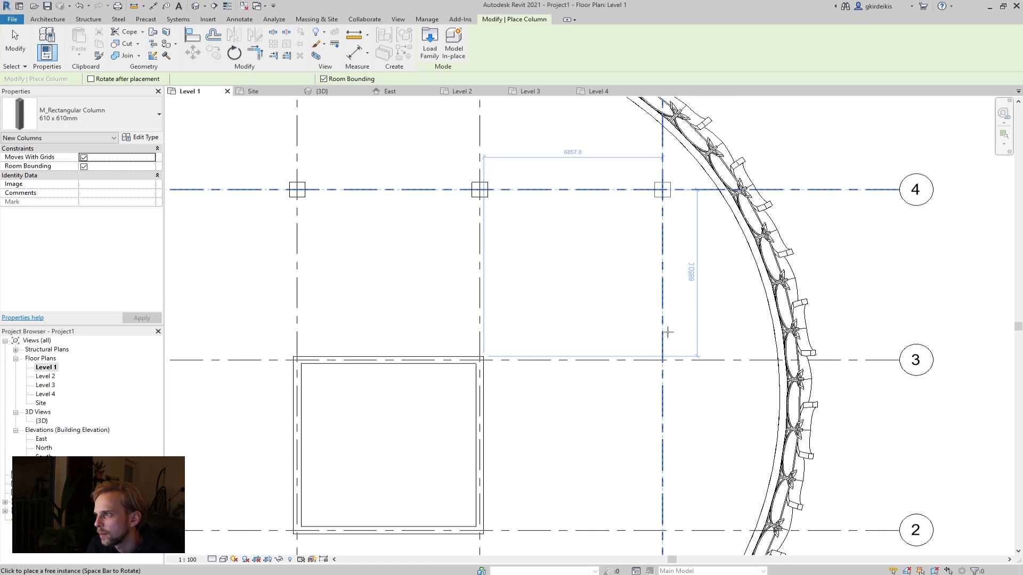
pyautogui.click(662, 360)
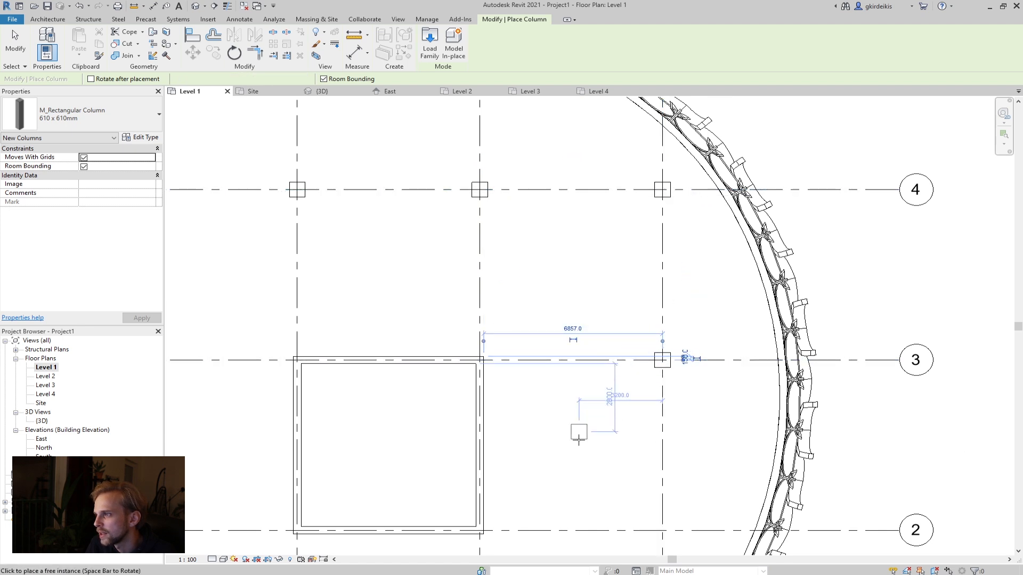
pyautogui.scroll(-1, 602, 426)
pyautogui.moveTo(596, 459); pyautogui.dragTo(543, 329, button='middle')
pyautogui.click(583, 407)
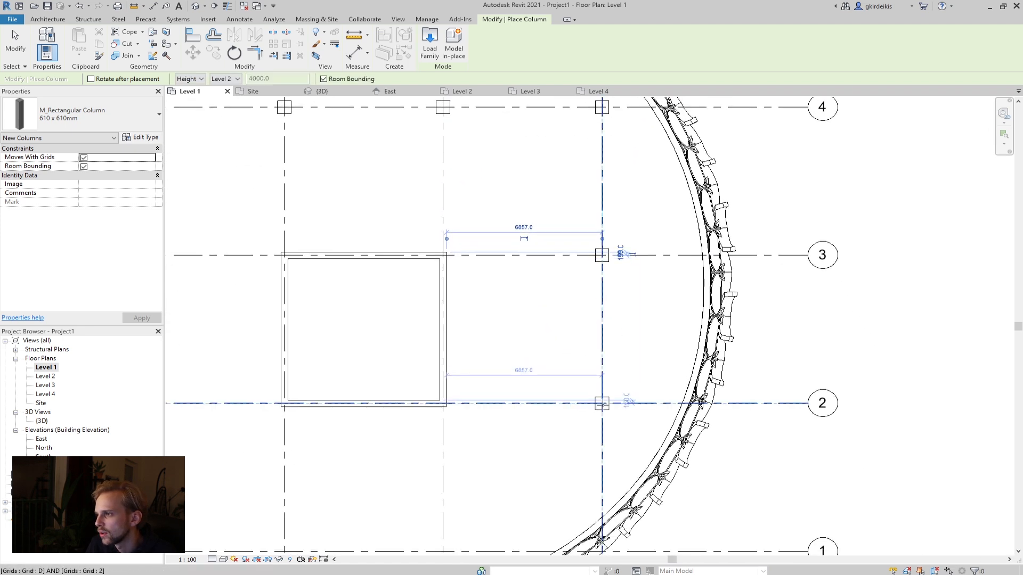
# - Complete the column ring around the core with 610 x 610 mm columns at grid intersections C-1, B-1 and A-2
pyautogui.moveTo(493, 476); pyautogui.dragTo(490, 391, button='middle')
pyautogui.click(480, 411)
pyautogui.click(321, 411)
pyautogui.moveTo(286, 329); pyautogui.dragTo(514, 395, button='middle')
pyautogui.click(391, 330)
pyautogui.scroll(-2, 497, 229)
pyautogui.moveTo(498, 229); pyautogui.dragTo(383, 360, button='middle')
pyautogui.scroll(-2, 384, 357)
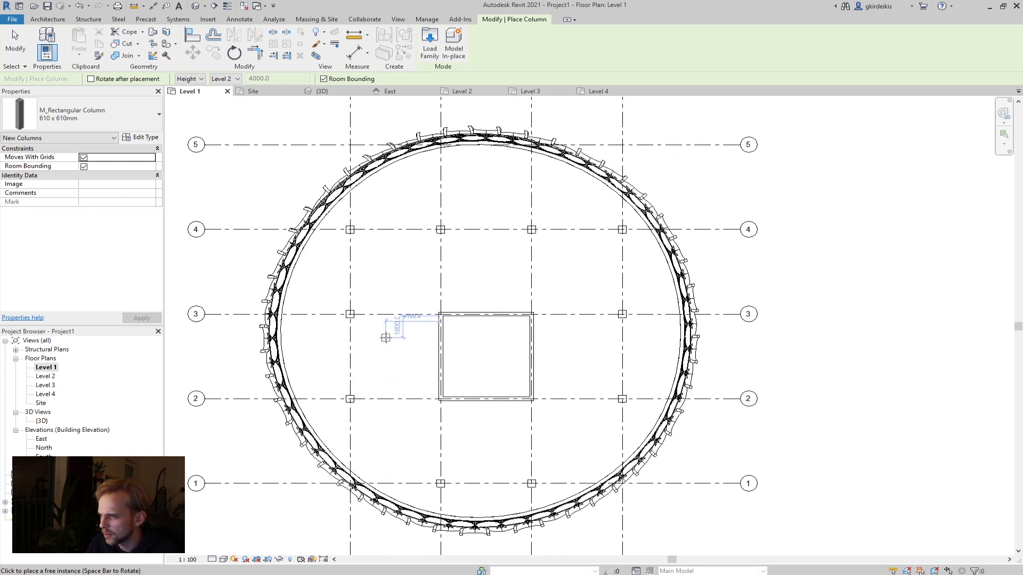
pyautogui.press('Escape')
pyautogui.press('Escape')
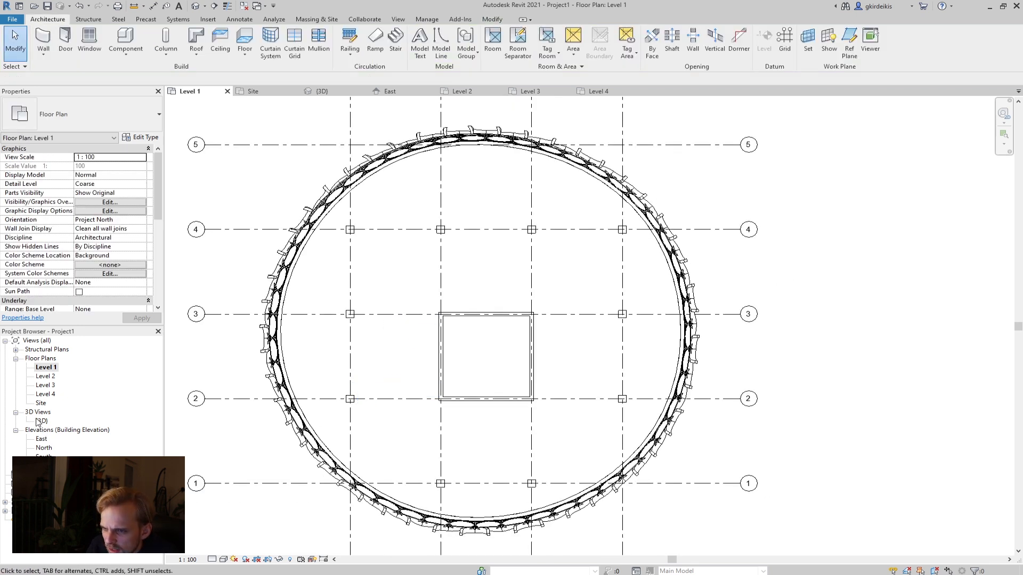
# - Examine the new Level 1 columns in the 3D view, checking how their tops meet the floor above
pyautogui.doubleClick(42, 421)
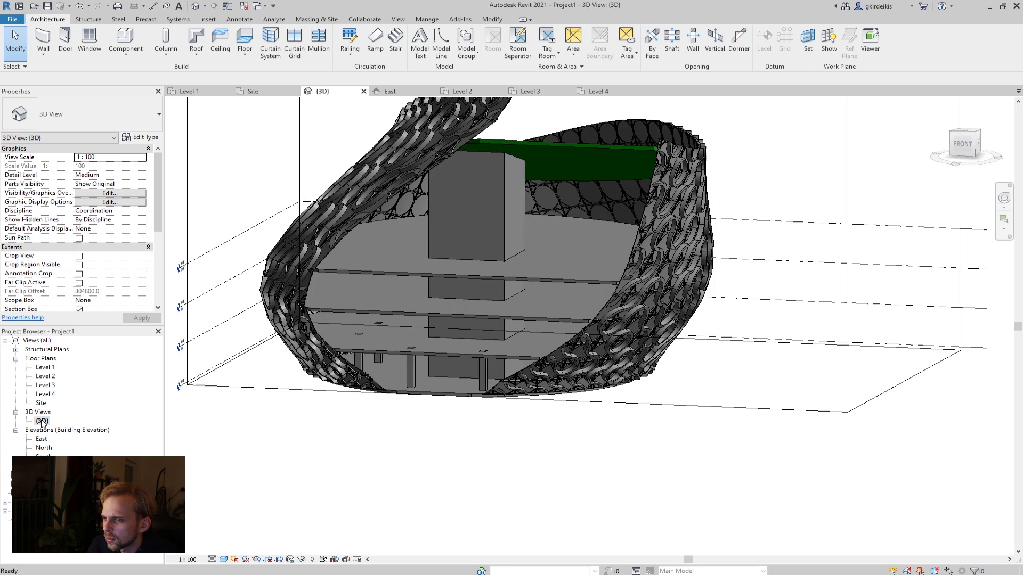
pyautogui.scroll(8, 413, 352)
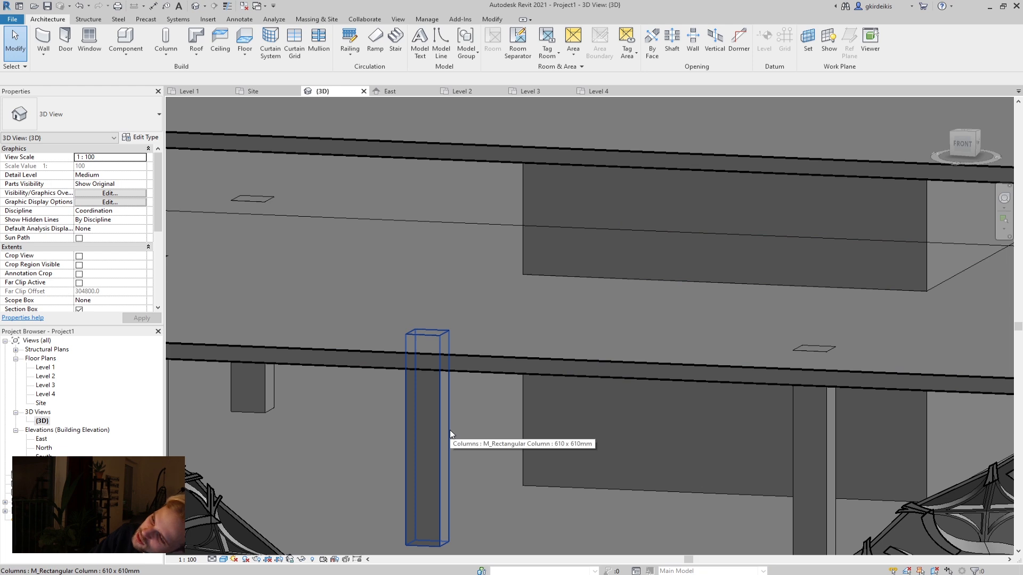
pyautogui.scroll(-8, 449, 430)
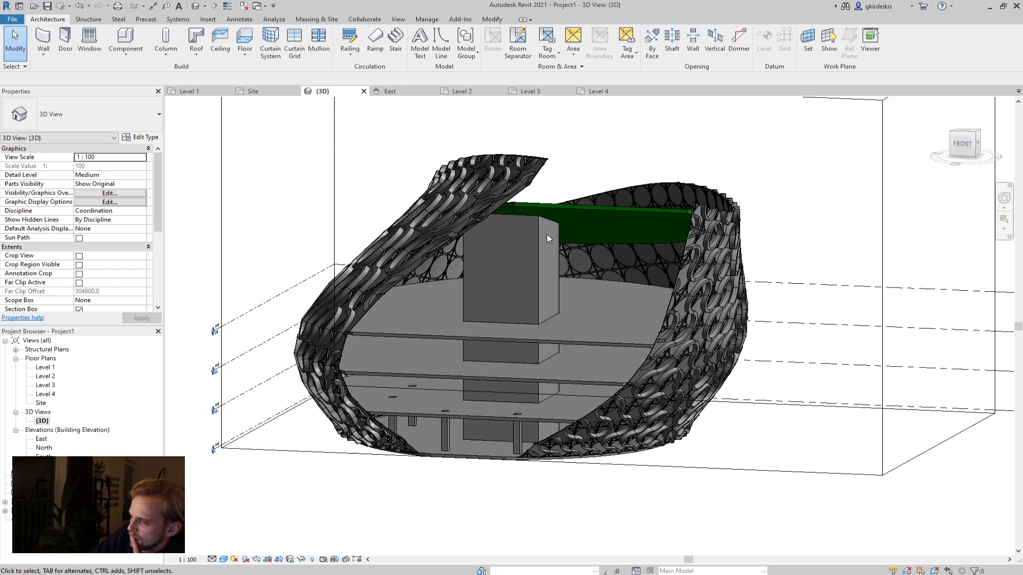
# - Place 610 x 610 mm architectural columns on Level 2 along grid 4, at its intersections with grids A, B, C and D
pyautogui.doubleClick(40, 368)
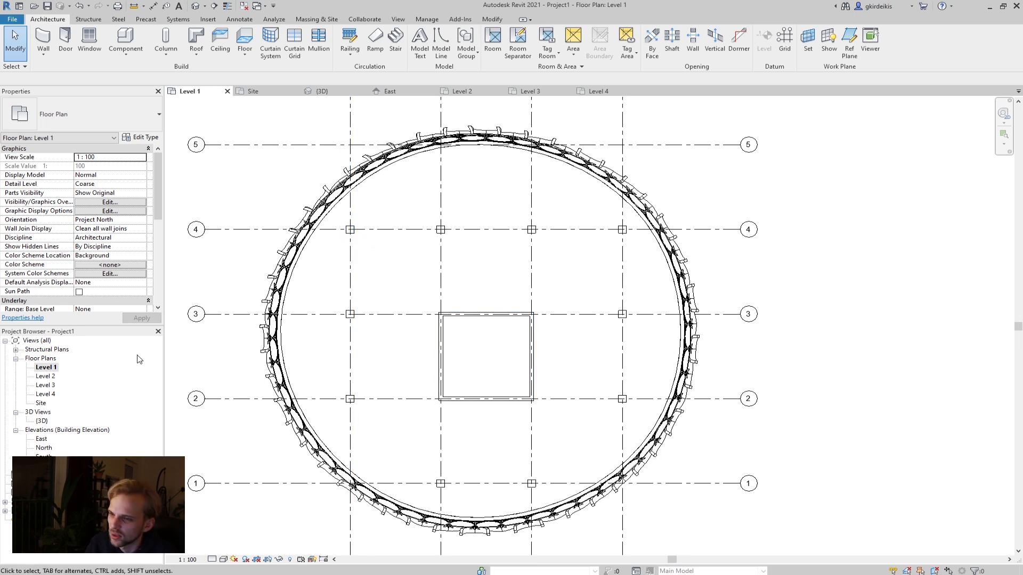
pyautogui.doubleClick(45, 376)
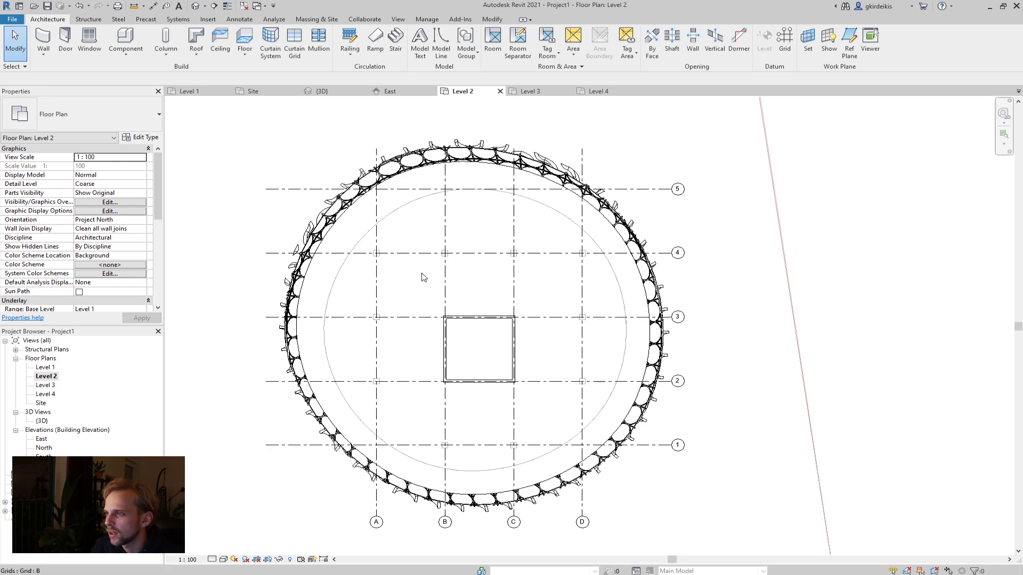
pyautogui.scroll(4, 426, 277)
pyautogui.click(171, 53)
pyautogui.click(144, 92)
pyautogui.scroll(1, 289, 210)
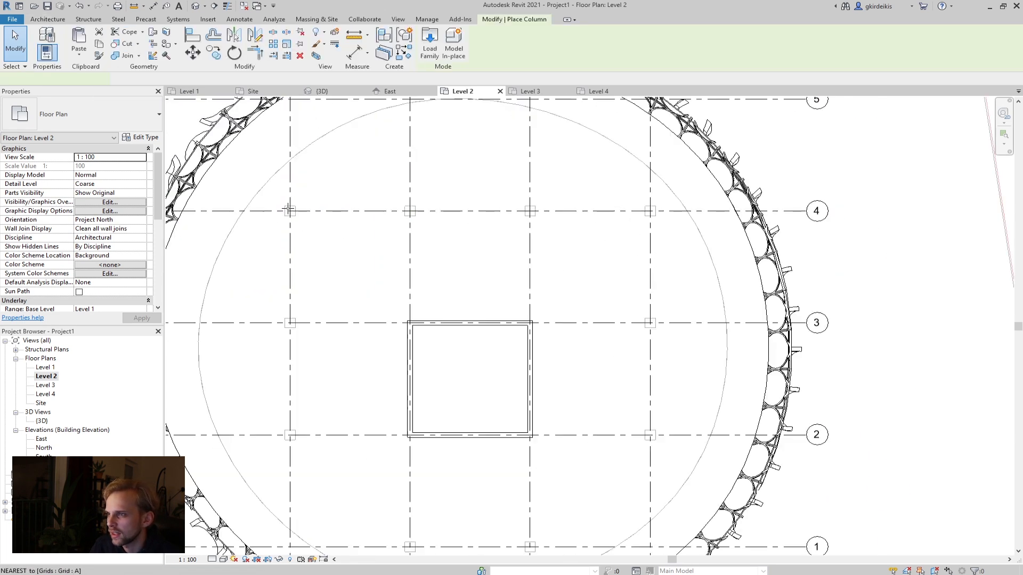
pyautogui.scroll(2, 289, 209)
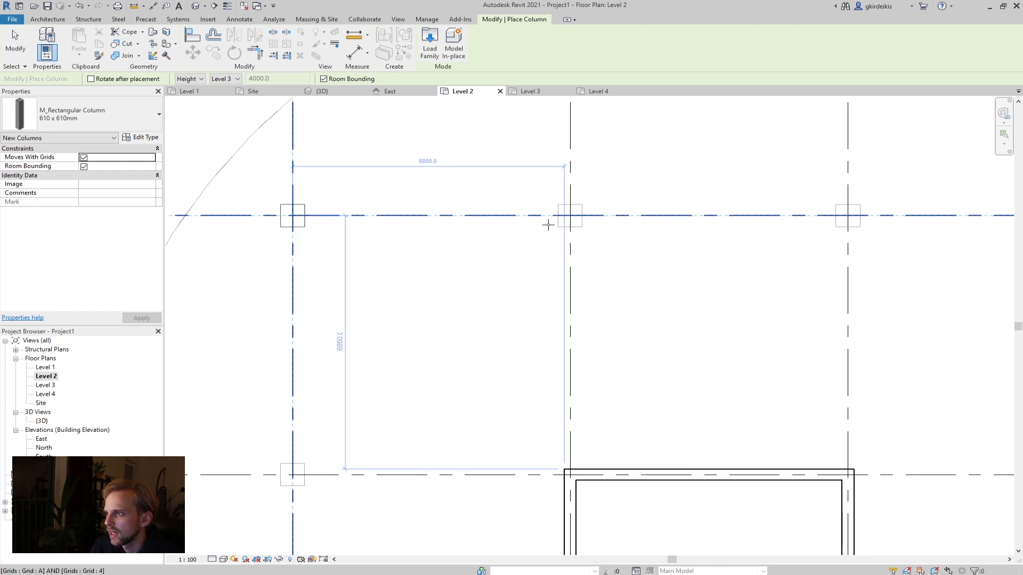
pyautogui.click(569, 215)
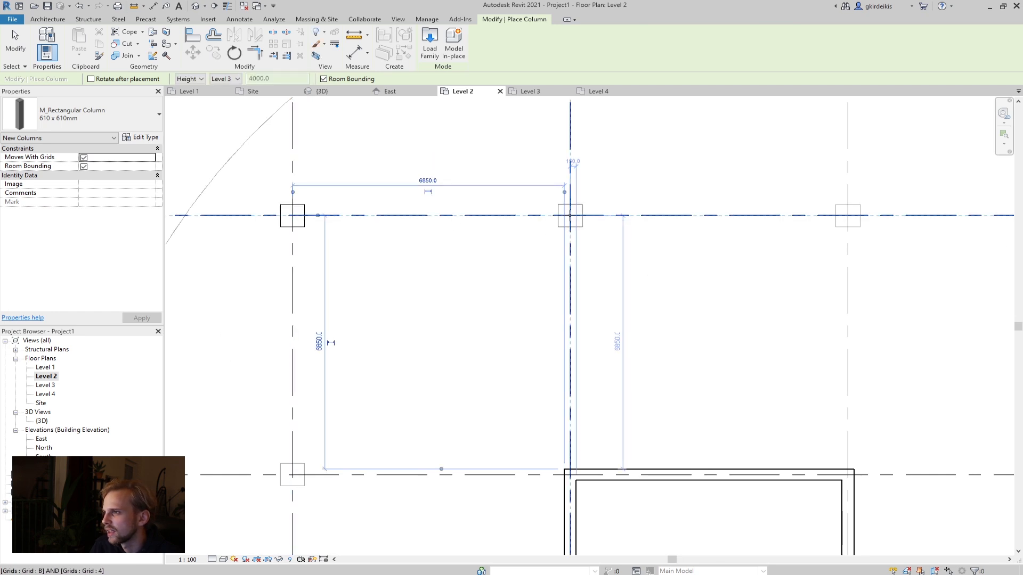
pyautogui.scroll(-3, 509, 256)
pyautogui.moveTo(543, 219); pyautogui.dragTo(346, 225, button='middle')
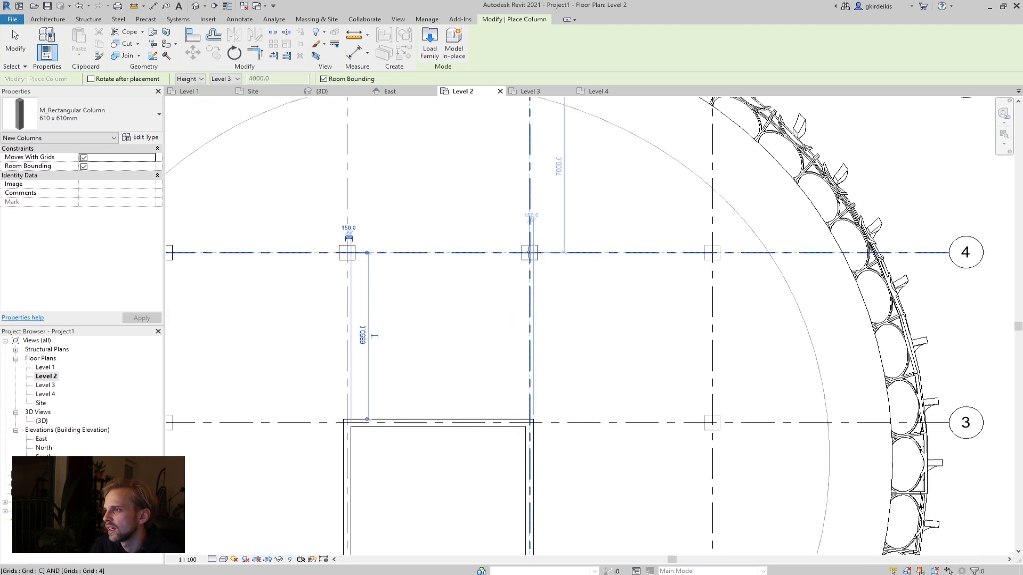
pyautogui.click(713, 252)
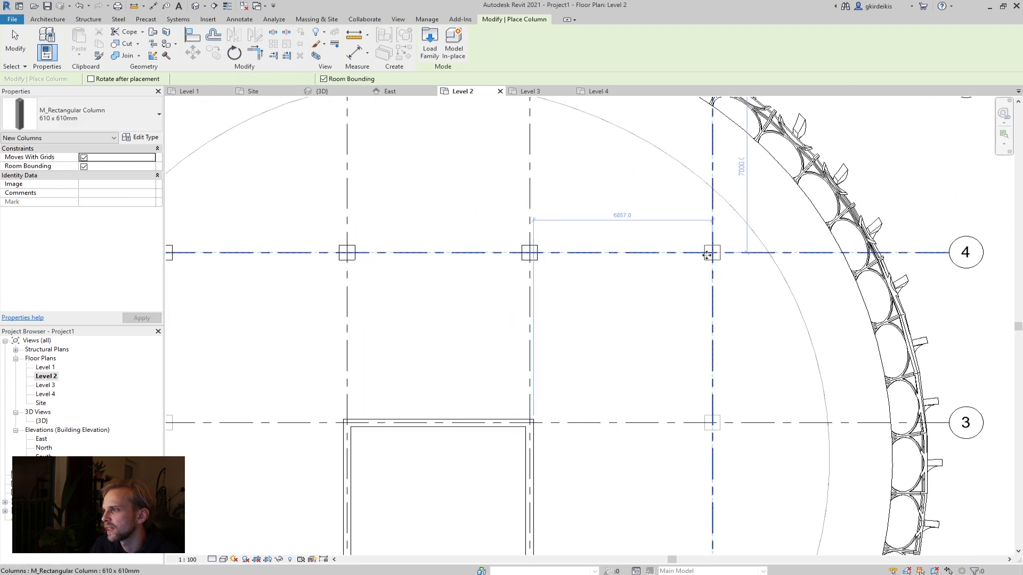
# - Add 610 x 610 mm columns on Level 2 at grid intersections C-5, B-5 and A-5
pyautogui.scroll(-1, 590, 321)
pyautogui.moveTo(554, 153); pyautogui.dragTo(574, 249, button='middle')
pyautogui.click(567, 236)
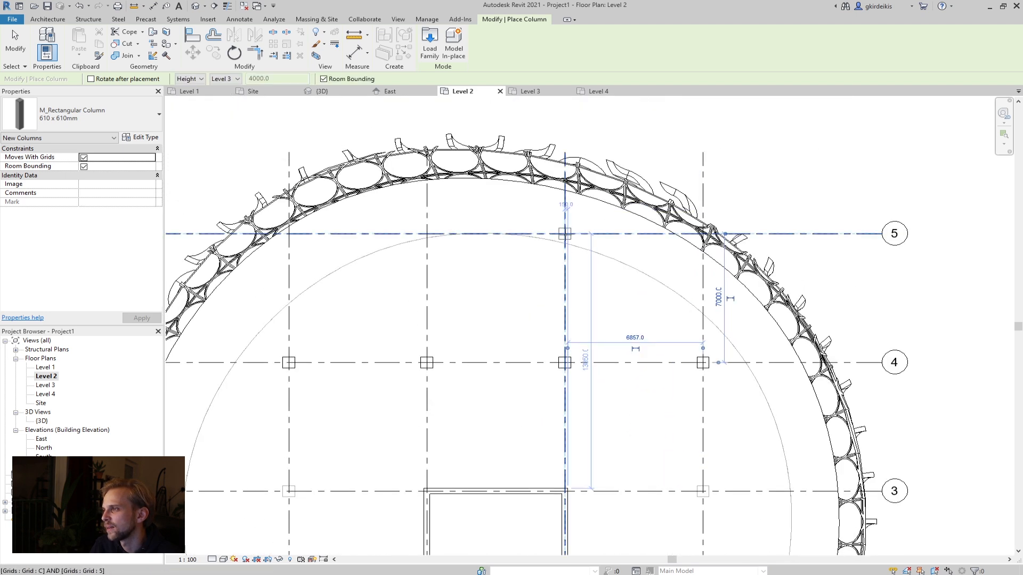
pyautogui.click(426, 234)
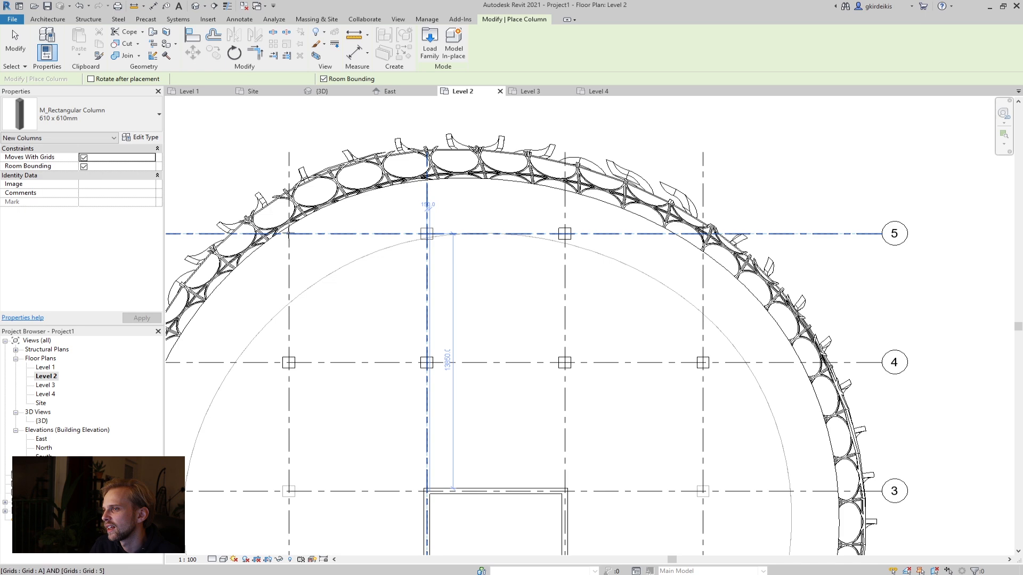
pyautogui.click(288, 234)
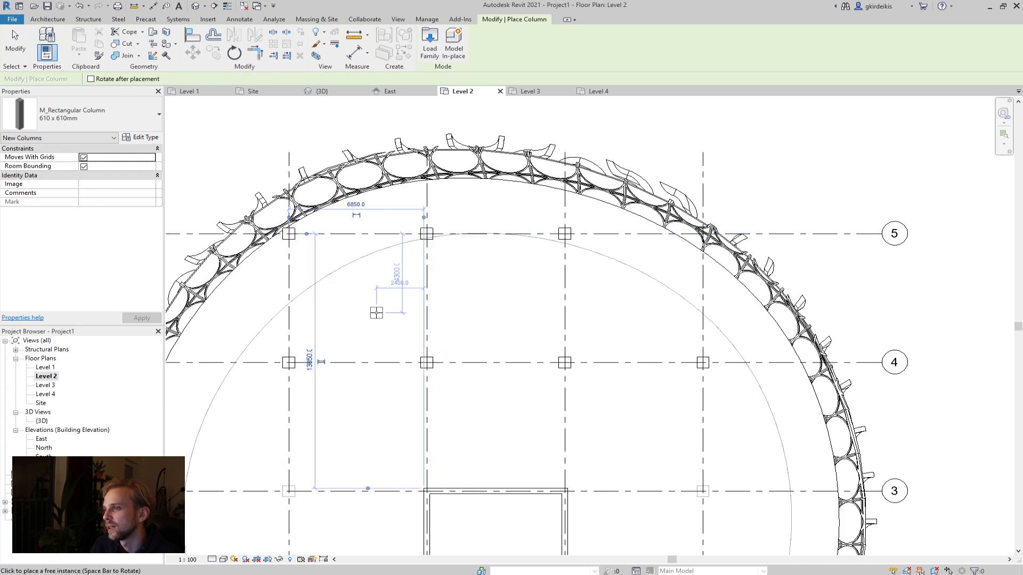
# - Place Level 2 columns of 610 x 610 mm beside the core at grid intersections A-3, D-3 and D-2
pyautogui.scroll(-2, 399, 297)
pyautogui.moveTo(399, 296); pyautogui.dragTo(427, 135, button='middle')
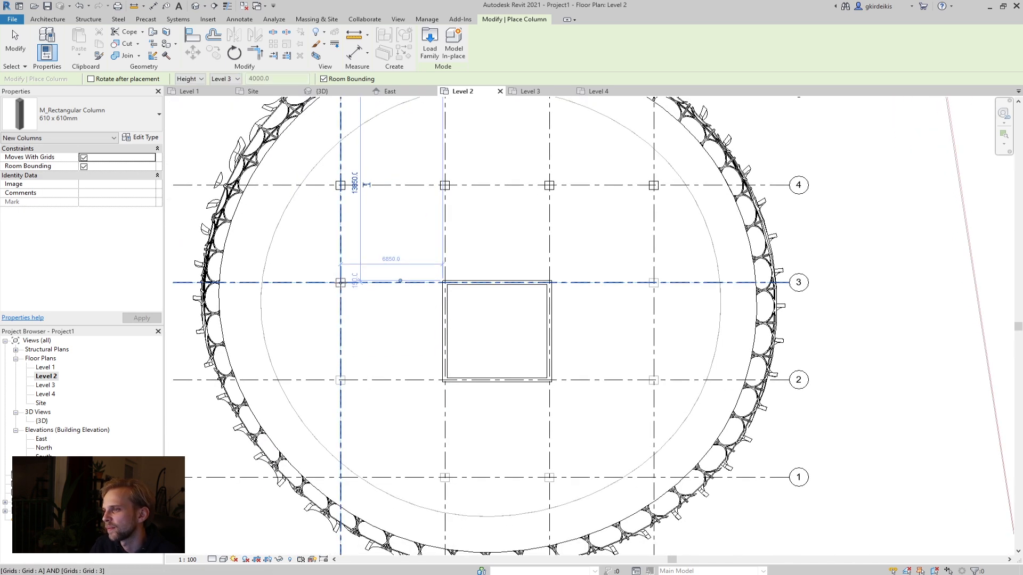
pyautogui.click(340, 282)
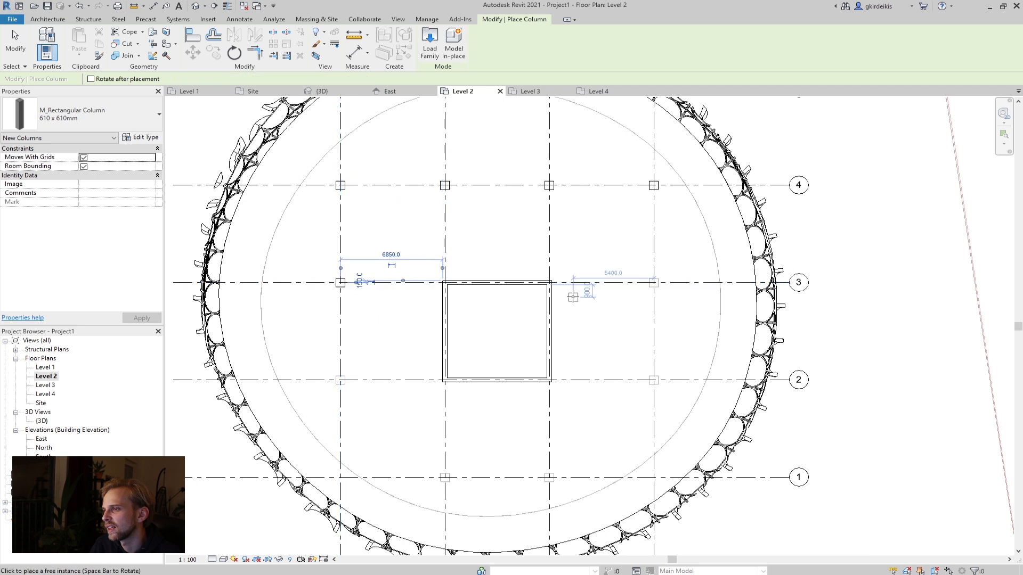
pyautogui.click(646, 283)
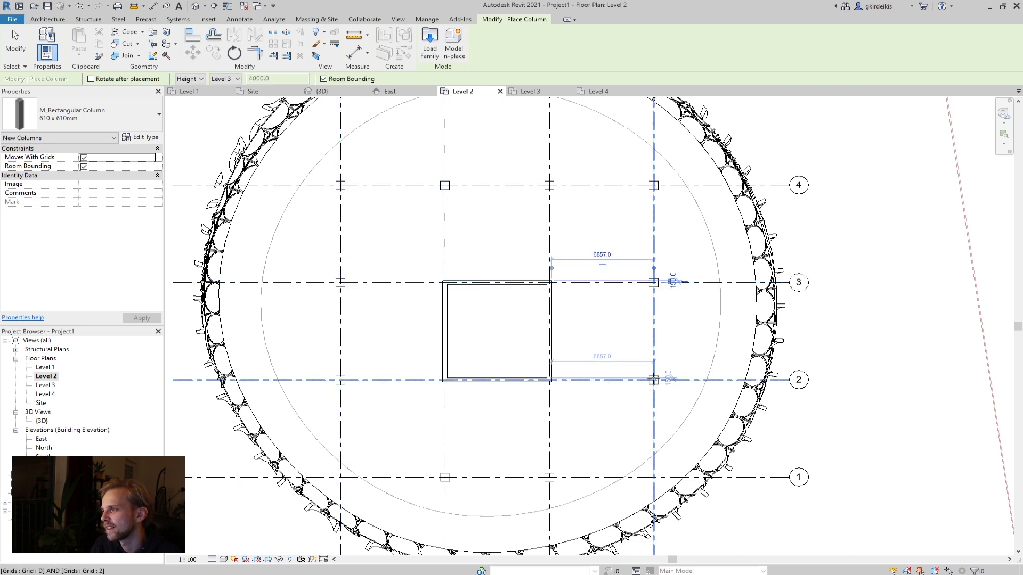
pyautogui.click(653, 381)
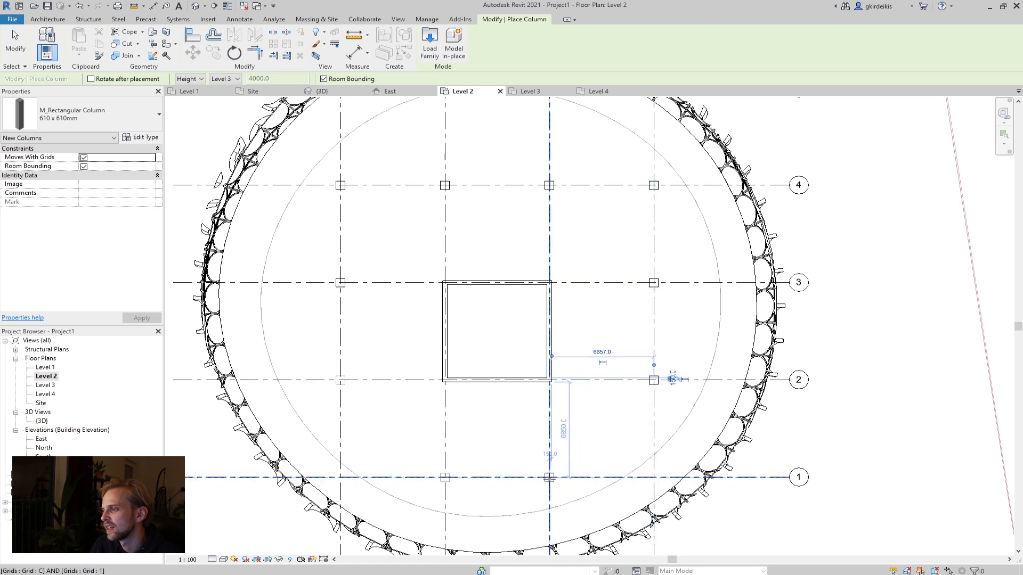
# - Complete the Level 2 columns with 610 x 610 mm ones at C-1, B-1, A-2, A-1 and D-1, and end column placement
pyautogui.click(548, 478)
pyautogui.click(445, 477)
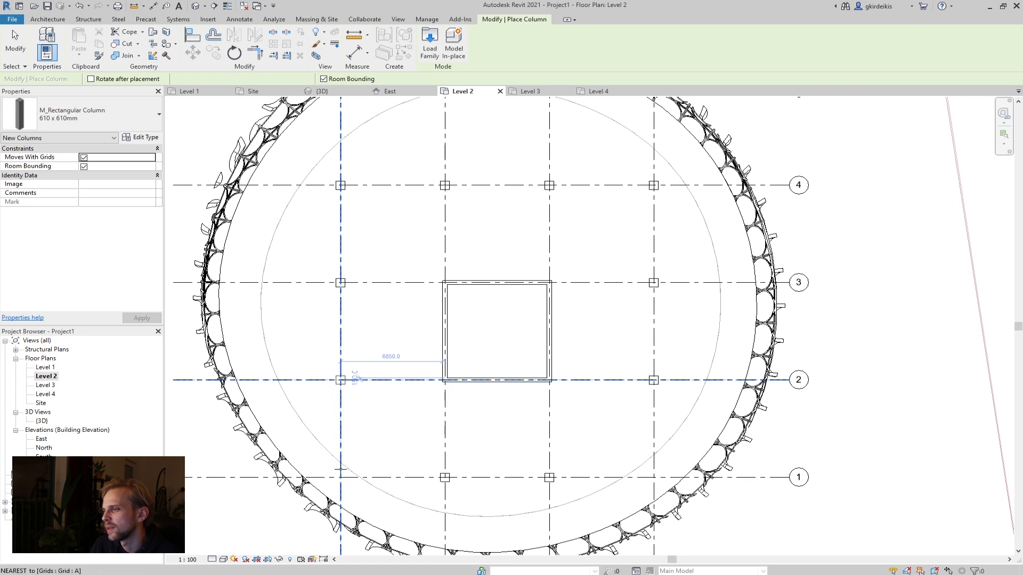
pyautogui.click(340, 477)
pyautogui.click(657, 477)
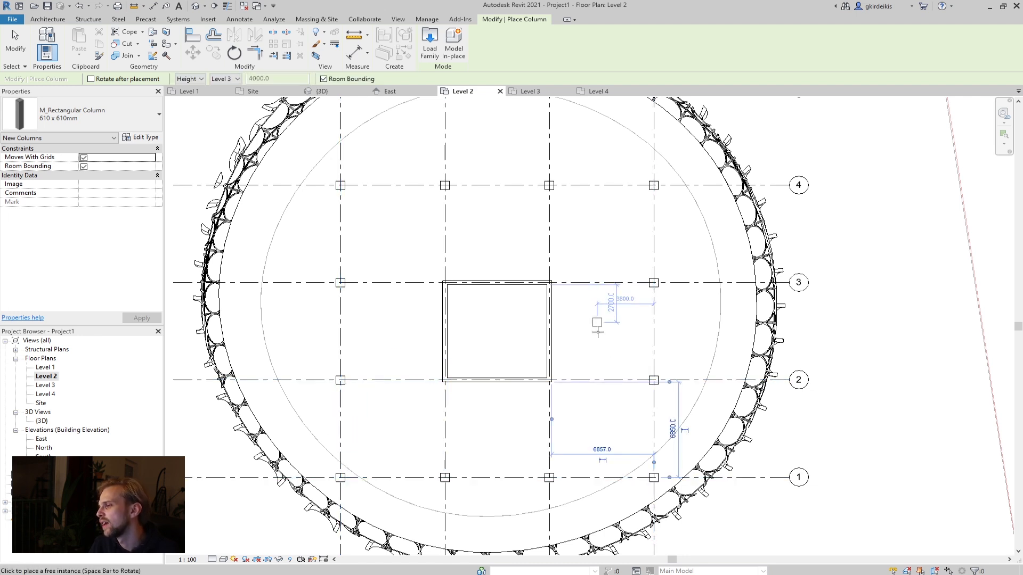
pyautogui.press('Escape')
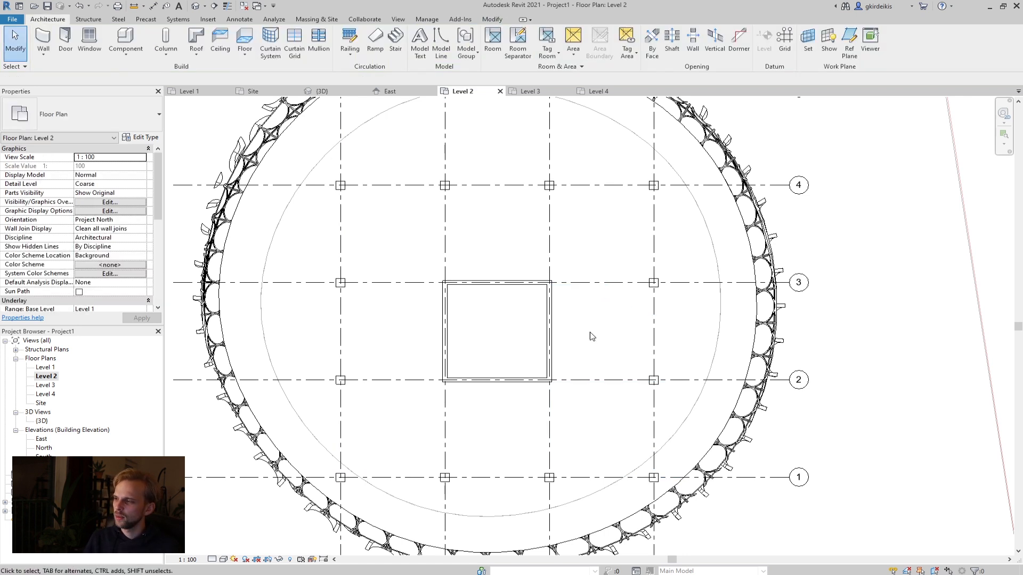
pyautogui.scroll(-2, 445, 426)
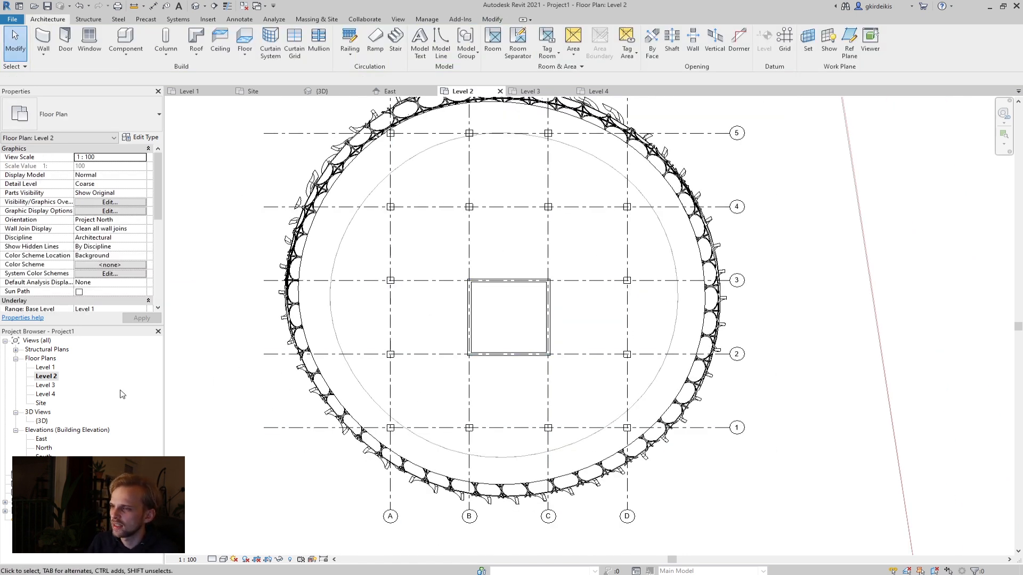
# - Place 610 x 610 mm architectural columns on Level 3 along grid 5, at its intersections with grids A, B, C and D
pyautogui.doubleClick(45, 386)
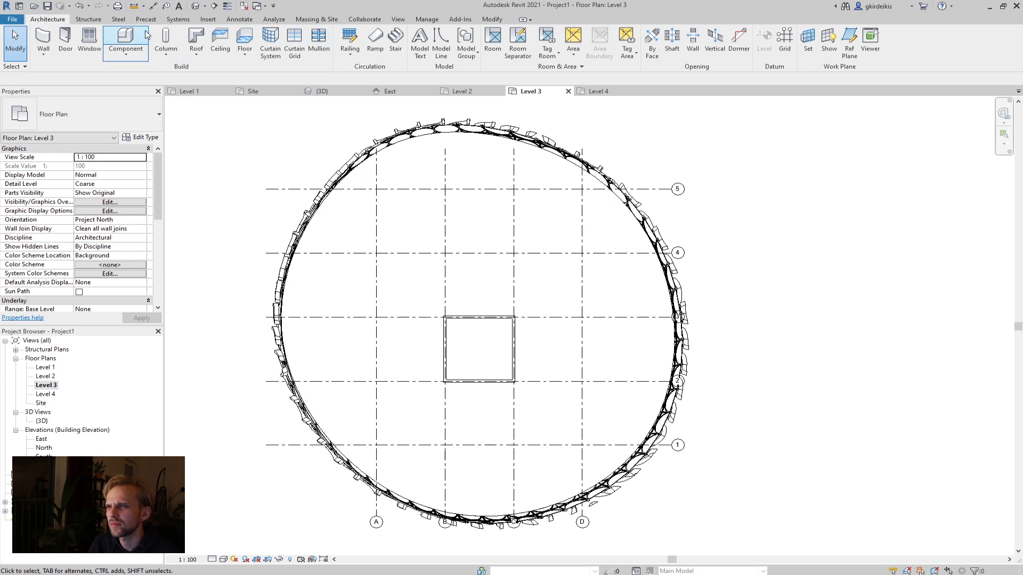
pyautogui.click(168, 53)
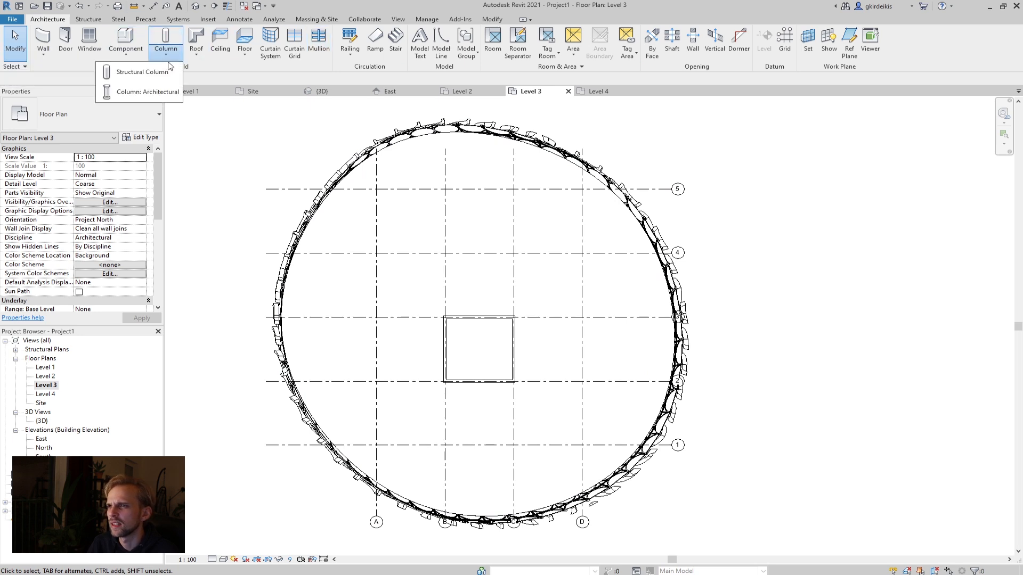
pyautogui.click(159, 92)
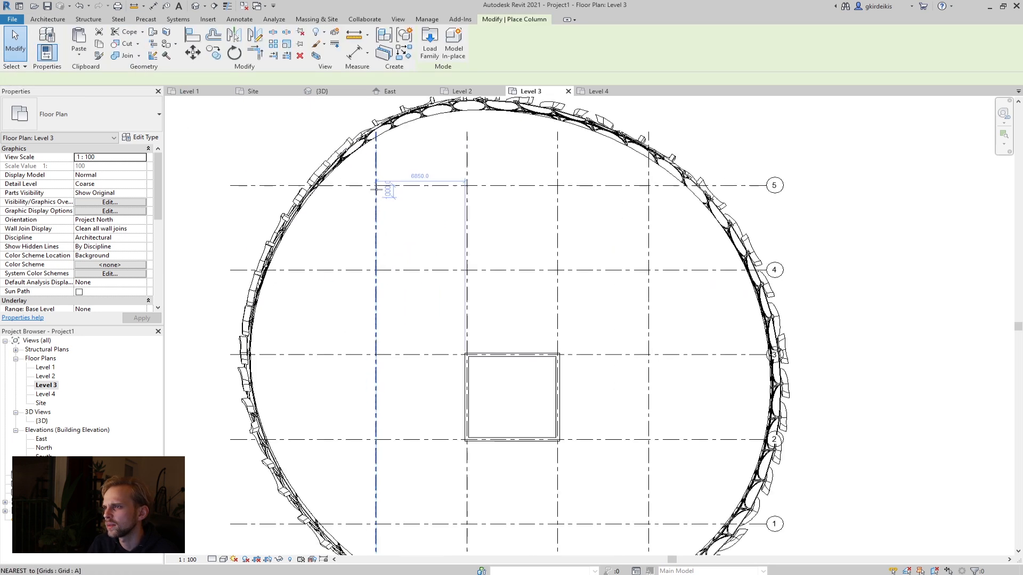
pyautogui.scroll(2, 373, 190)
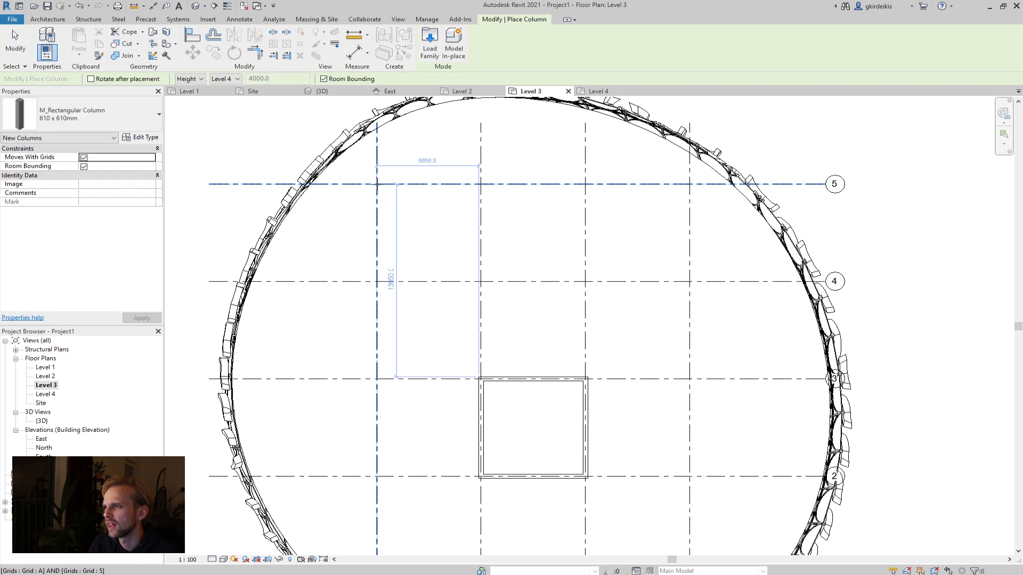
pyautogui.scroll(5, 381, 183)
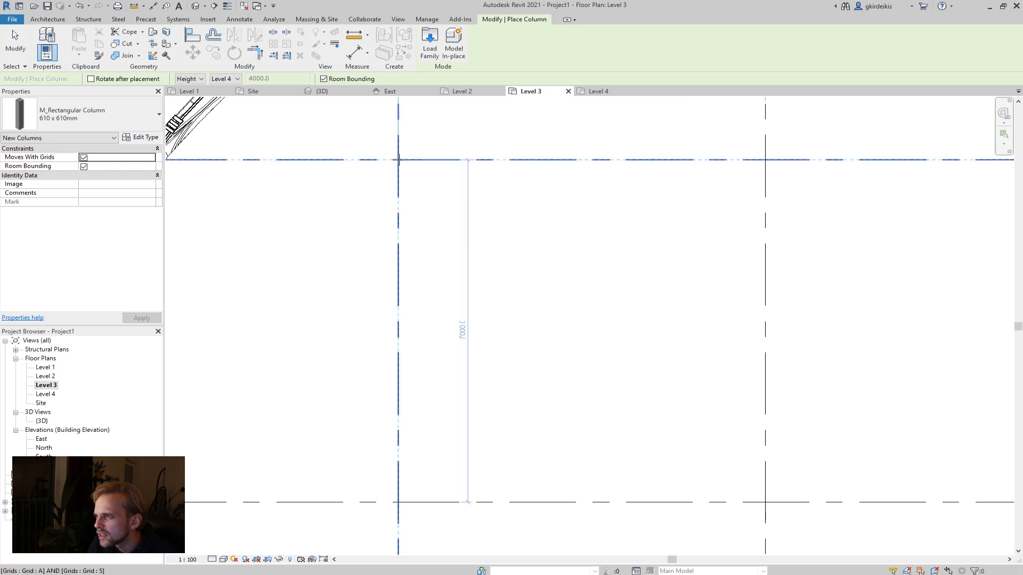
pyautogui.click(399, 160)
pyautogui.scroll(-1, 489, 230)
pyautogui.scroll(-1, 625, 222)
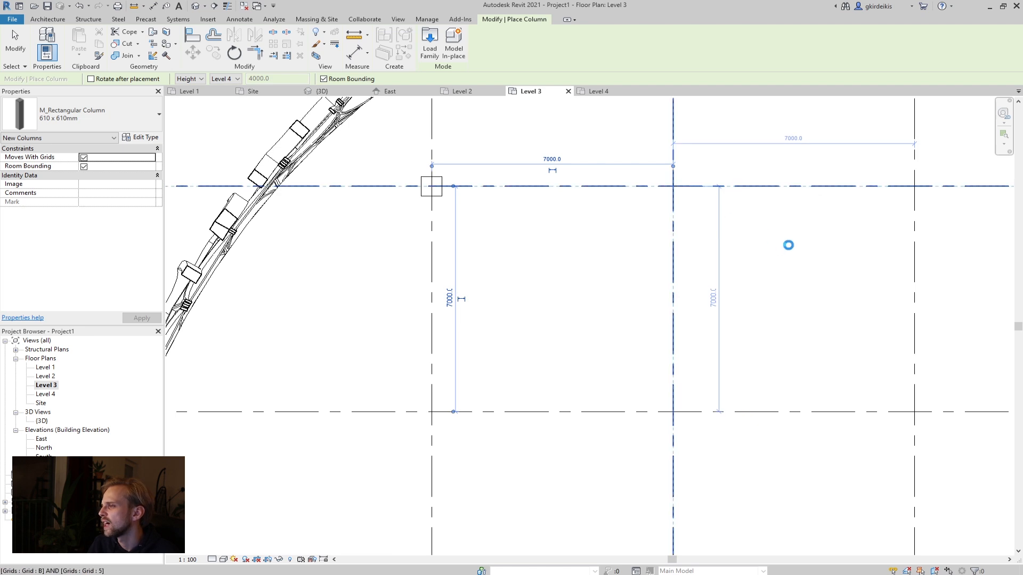
pyautogui.moveTo(778, 249); pyautogui.dragTo(525, 301, button='middle')
pyautogui.click(664, 236)
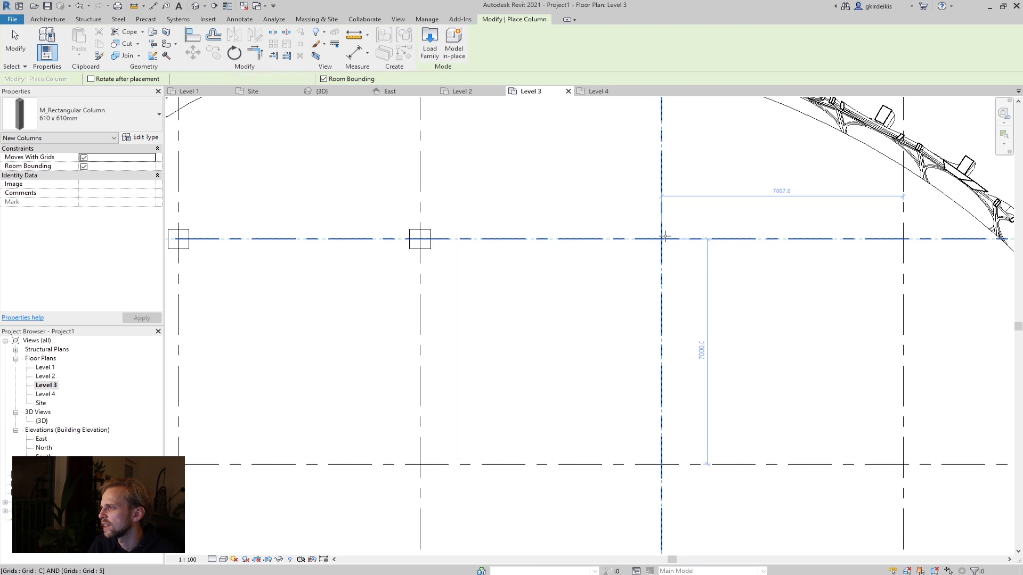
pyautogui.click(903, 241)
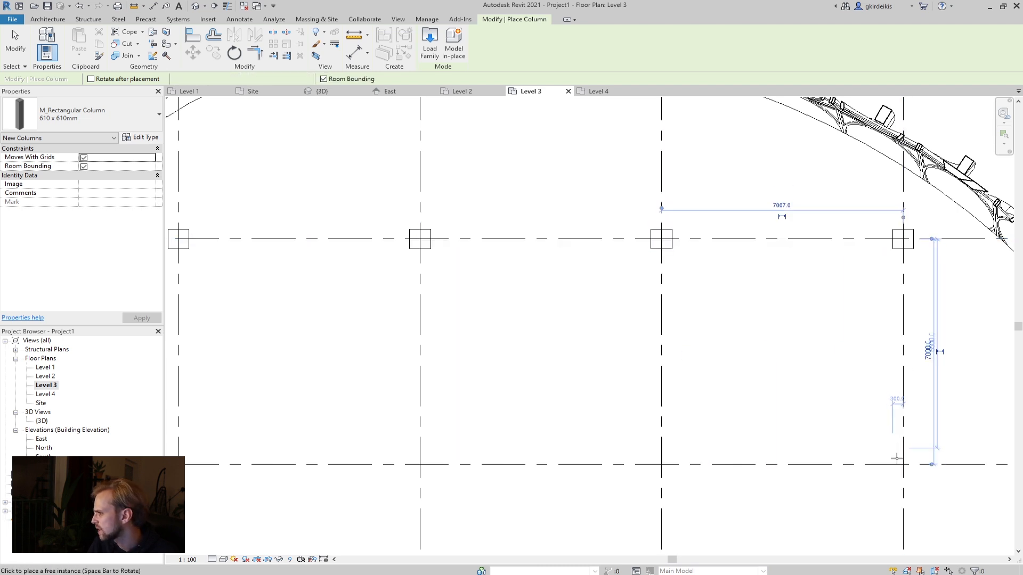
# - Add 610 x 610 mm columns on Level 3 along grid 4, at its intersections with grids D, C, B and A
pyautogui.click(903, 464)
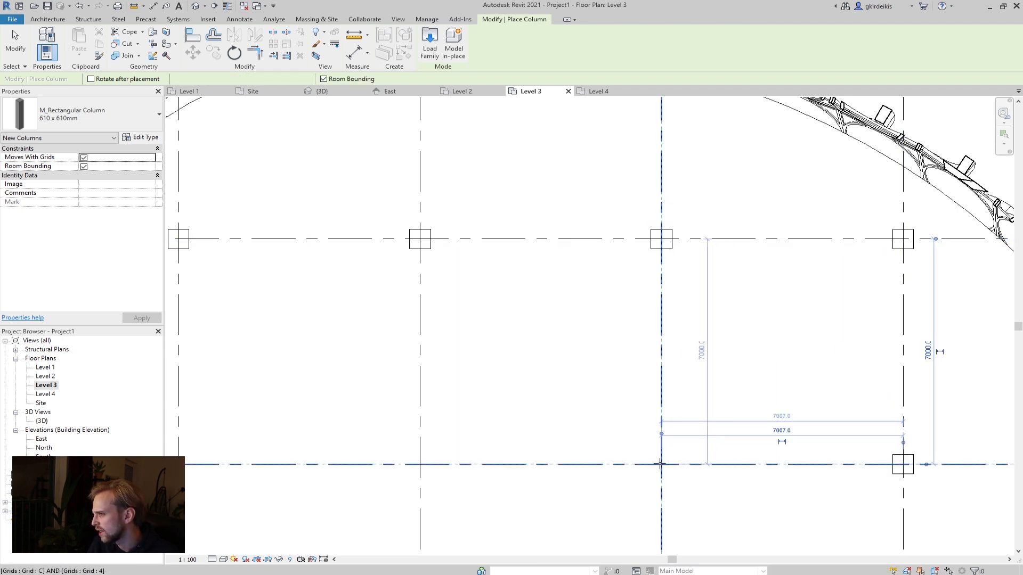
pyautogui.click(661, 464)
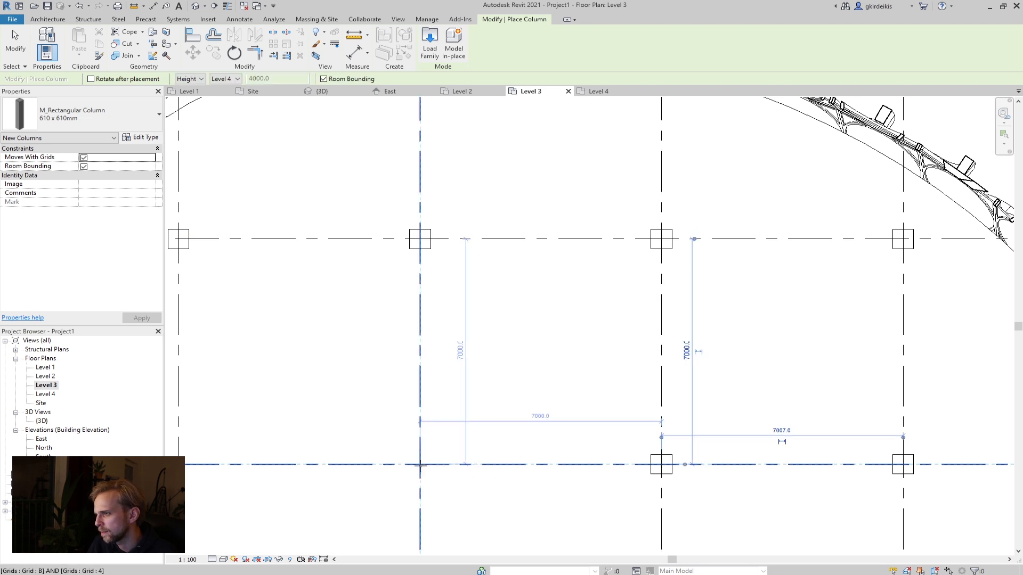
pyautogui.click(400, 448)
pyautogui.moveTo(347, 423); pyautogui.dragTo(651, 365, button='middle')
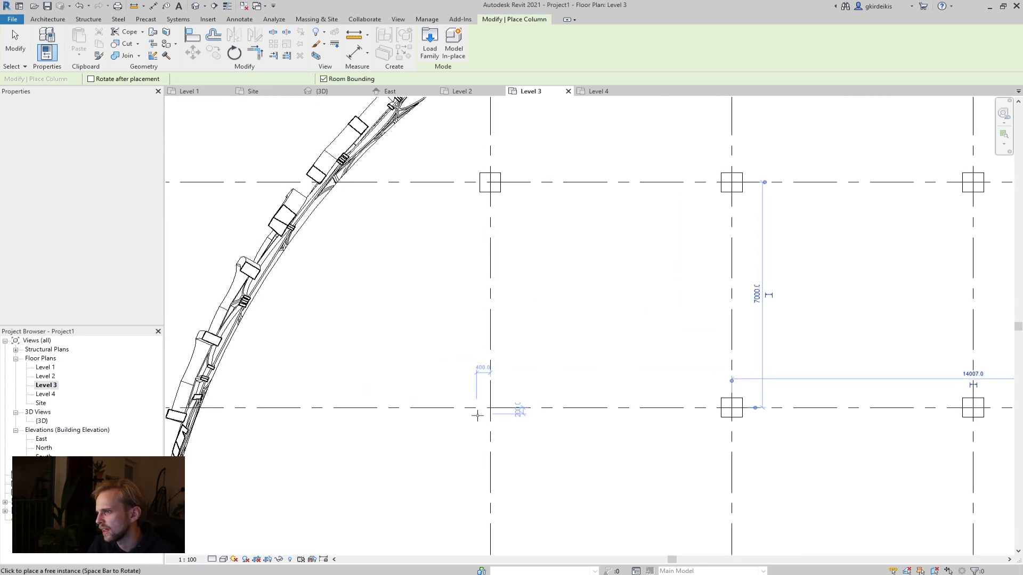
pyautogui.click(490, 408)
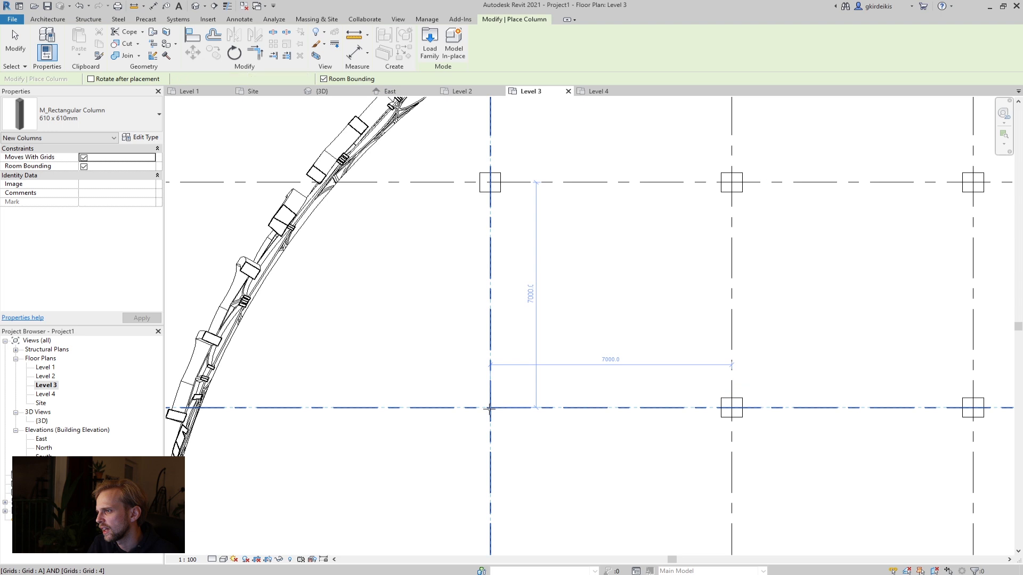
# - Place Level 3 columns of 610 x 610 mm on both sides of the core at grid intersections A-3, A-2, D-3 and D-2
pyautogui.scroll(-4, 509, 406)
pyautogui.moveTo(526, 428); pyautogui.dragTo(427, 308, button='middle')
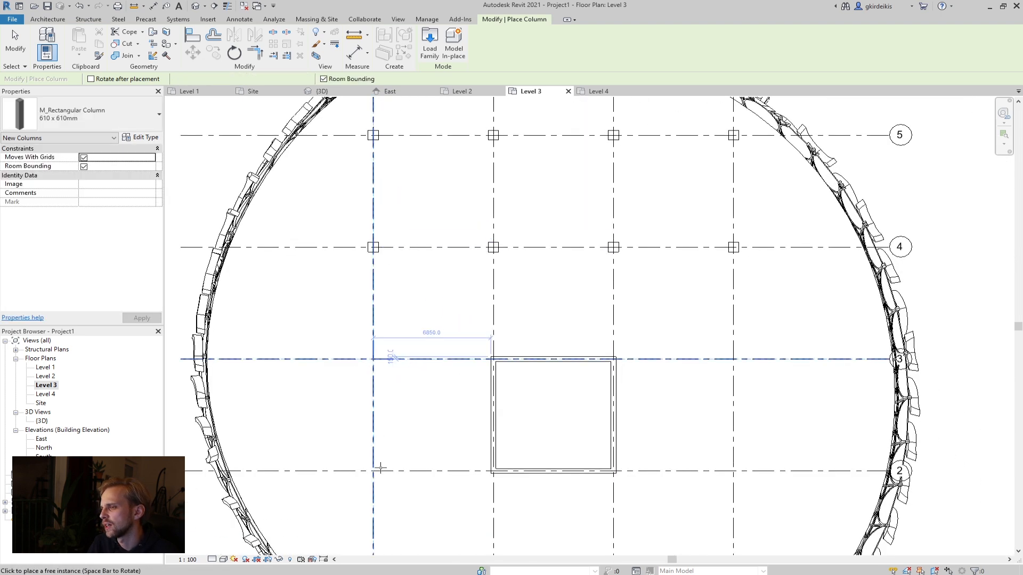
pyautogui.click(373, 471)
pyautogui.click(733, 358)
pyautogui.click(733, 471)
# - Complete the Level 3 columns with 610 x 610 mm ones along grid 1, at grids D, C, B and A
pyautogui.moveTo(667, 507); pyautogui.dragTo(567, 292, button='middle')
pyautogui.click(634, 367)
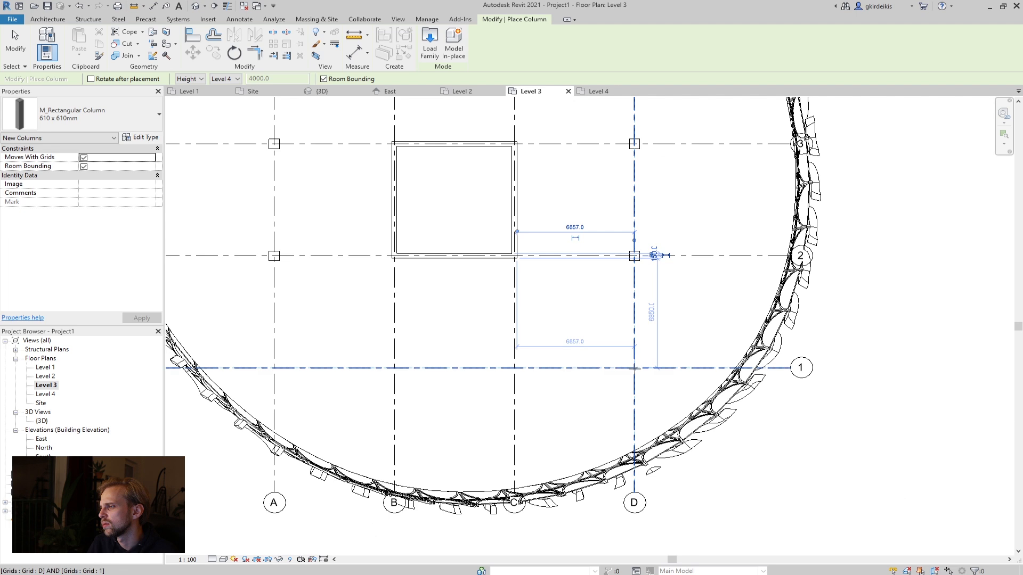
pyautogui.click(514, 368)
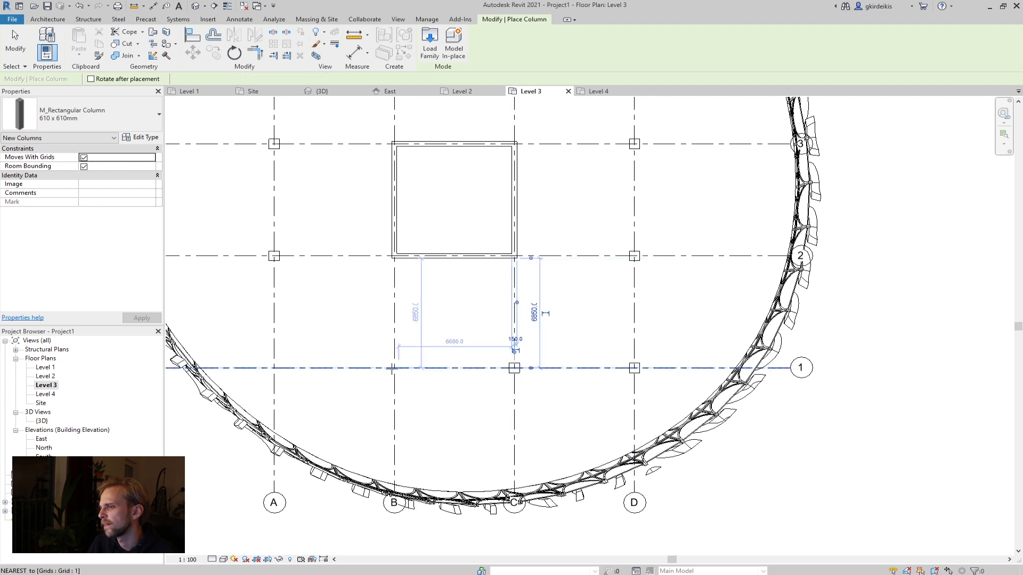
pyautogui.click(395, 368)
pyautogui.click(274, 368)
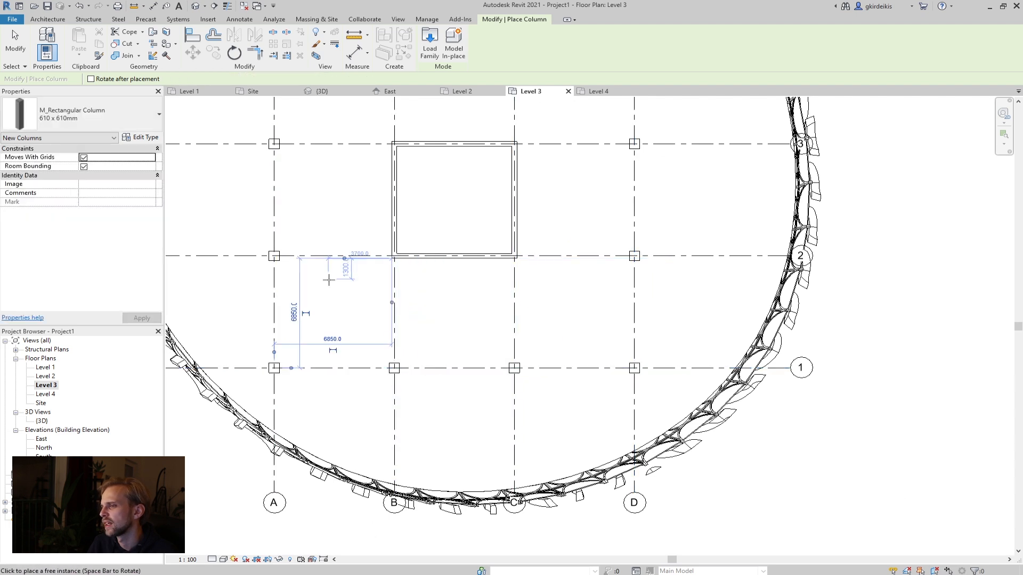
pyautogui.scroll(-1, 359, 299)
pyautogui.moveTo(359, 298); pyautogui.dragTo(397, 402, button='middle')
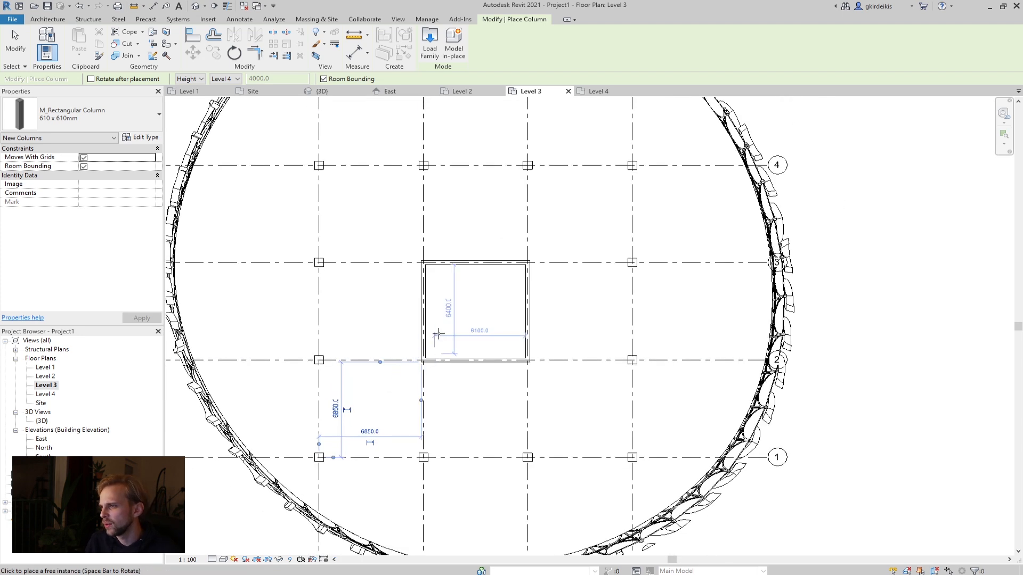
# - Open the Level 4 floor plan and place 610 x 610 mm architectural columns along grid 5, at grids A, B, C and D
pyautogui.scroll(-2, 437, 323)
pyautogui.press('Escape')
pyautogui.press('Escape')
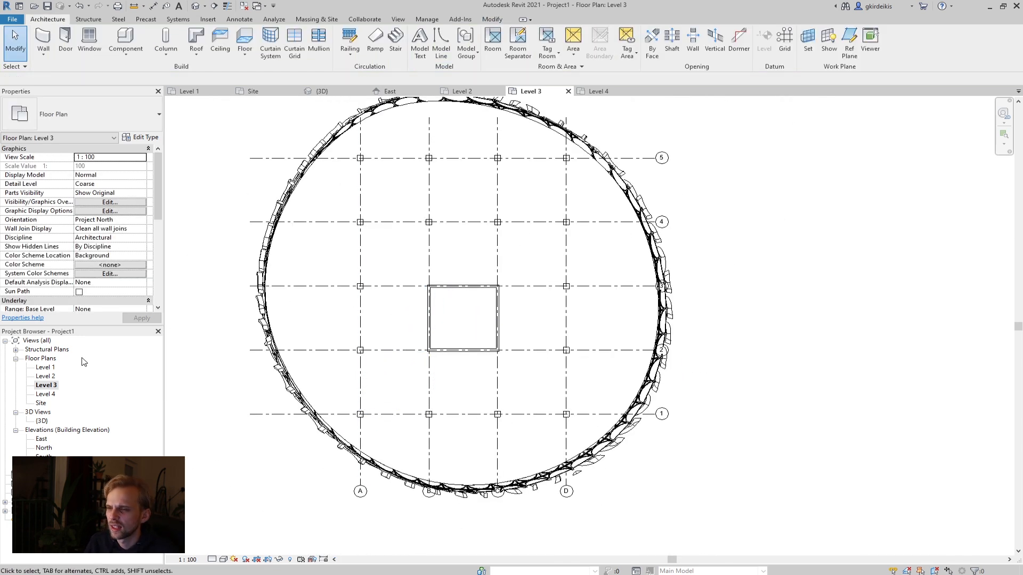
pyautogui.doubleClick(46, 394)
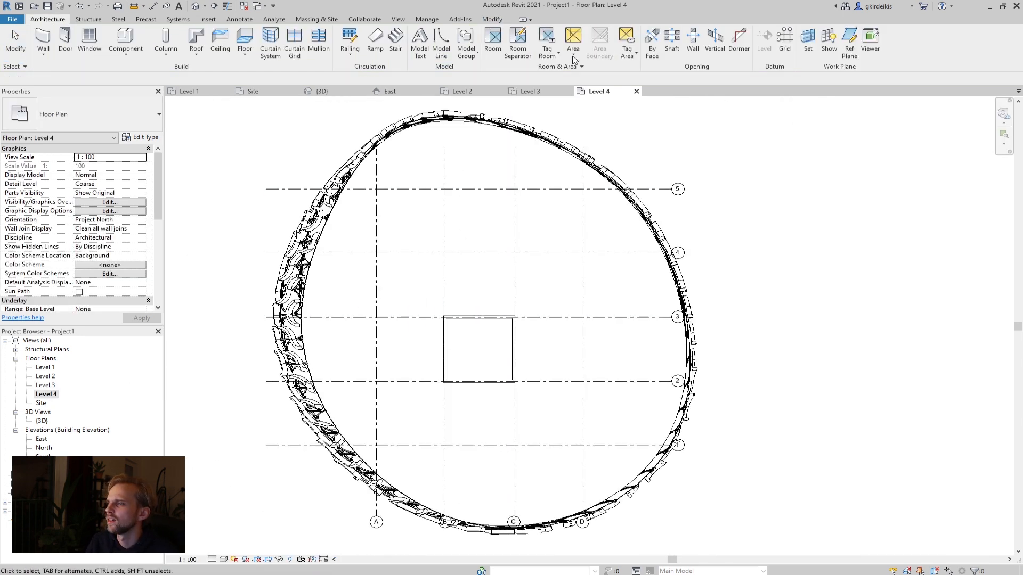
pyautogui.click(167, 55)
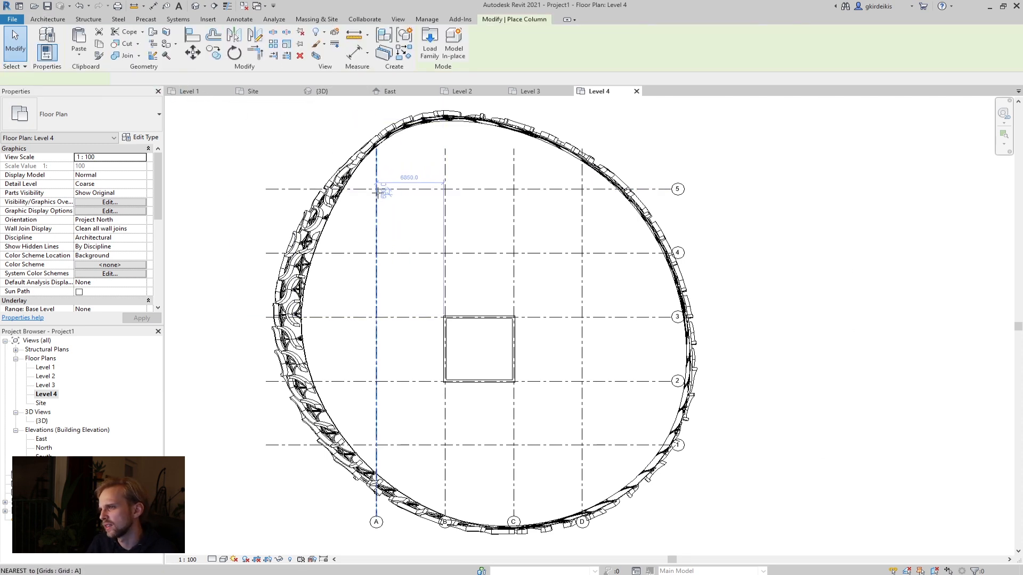
pyautogui.click(445, 190)
pyautogui.click(514, 189)
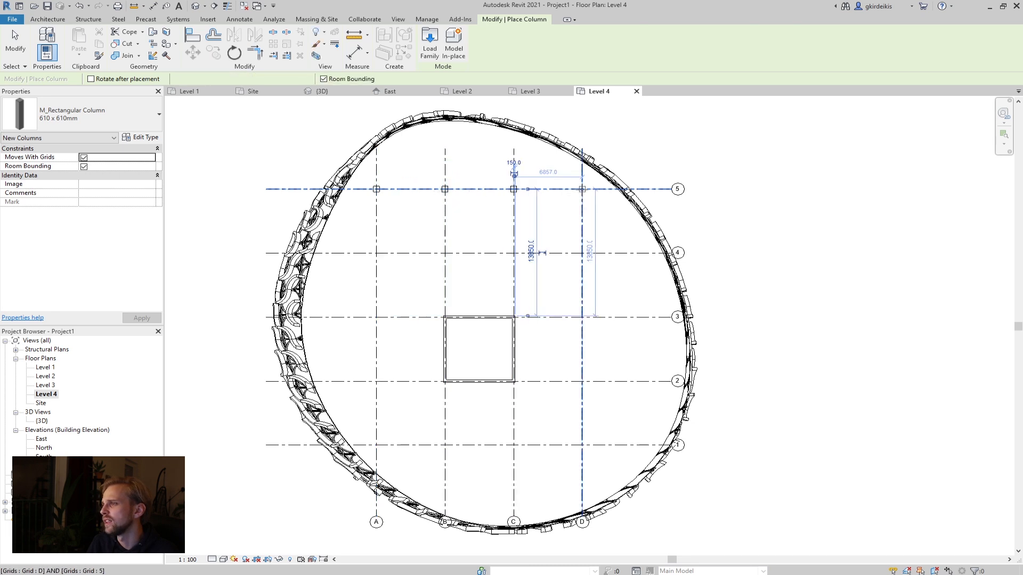
pyautogui.click(582, 189)
# - Add 610 x 610 mm columns on Level 4 along grid 4, at its intersections with grids D, C, B and A
pyautogui.click(582, 253)
pyautogui.click(514, 253)
pyautogui.click(445, 253)
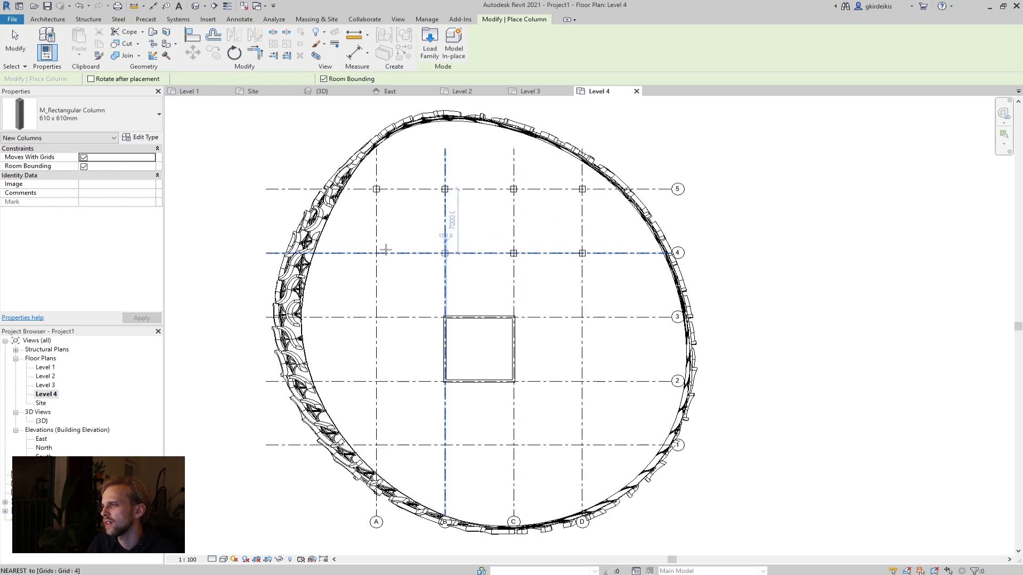
pyautogui.click(377, 253)
# - Complete the Level 4 columns at A-3, A-2, along grid 1 at grids A, B, C and D, and at D-2 and D-3
pyautogui.click(377, 318)
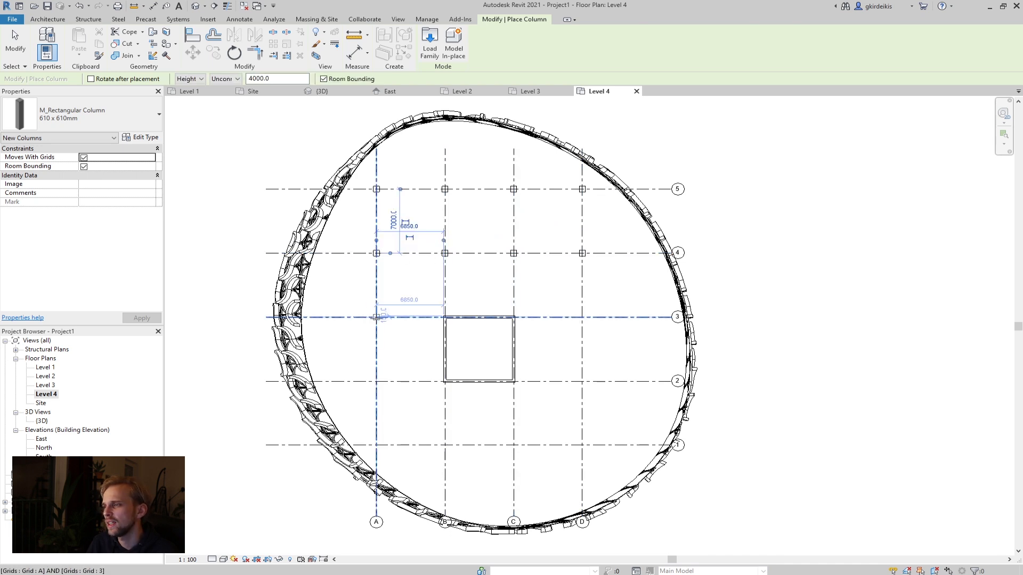
pyautogui.click(378, 444)
pyautogui.click(445, 444)
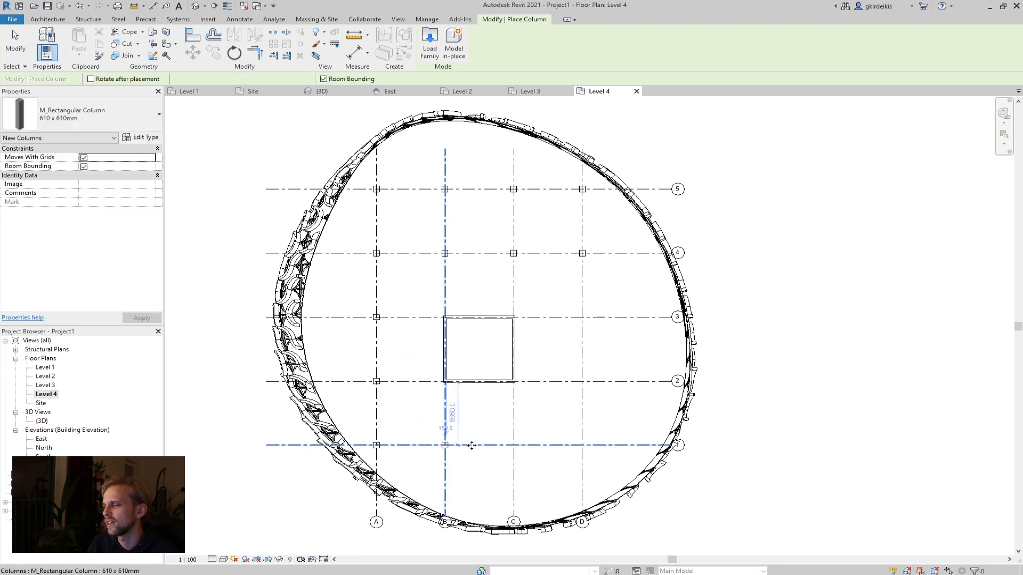
pyautogui.click(582, 445)
pyautogui.click(582, 381)
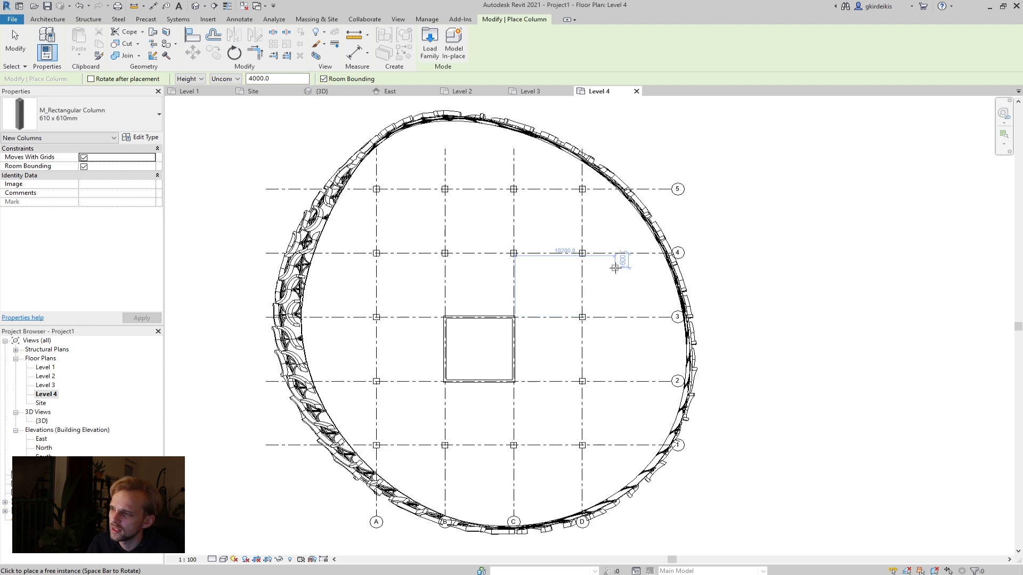
pyautogui.press('Escape')
pyautogui.press('Escape')
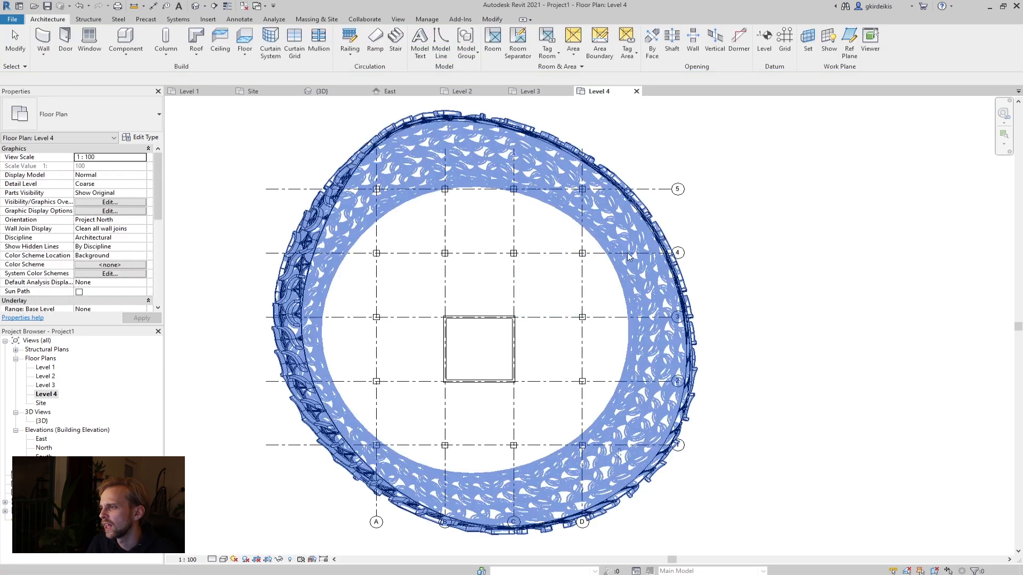
# - Extend the bubble ends of the aligned numbered grids 1 to 5 outward, clear of the facade
pyautogui.moveTo(621, 459); pyautogui.dragTo(645, 412)
pyautogui.click(672, 448)
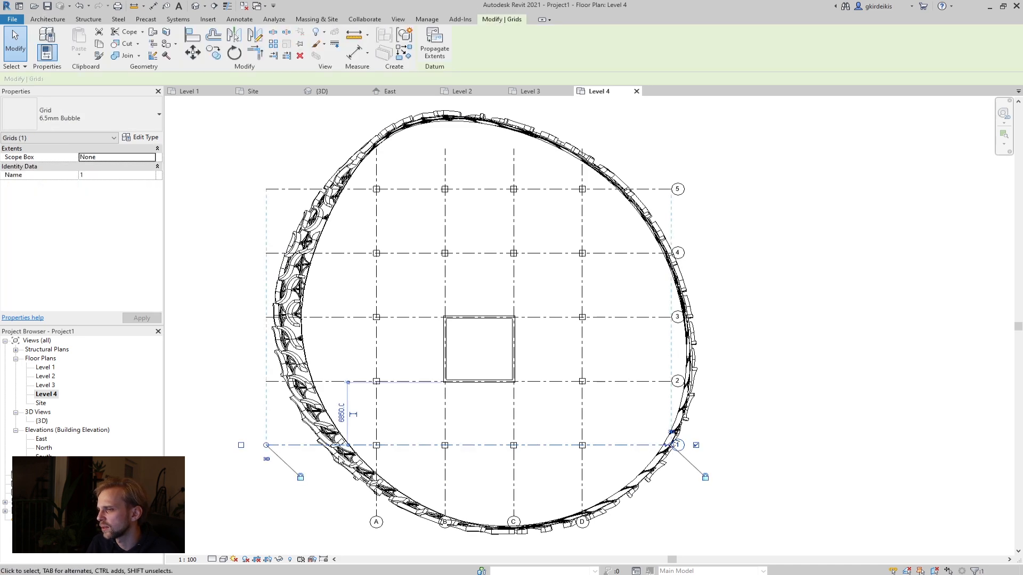
pyautogui.moveTo(679, 445); pyautogui.dragTo(731, 445)
pyautogui.click(790, 384)
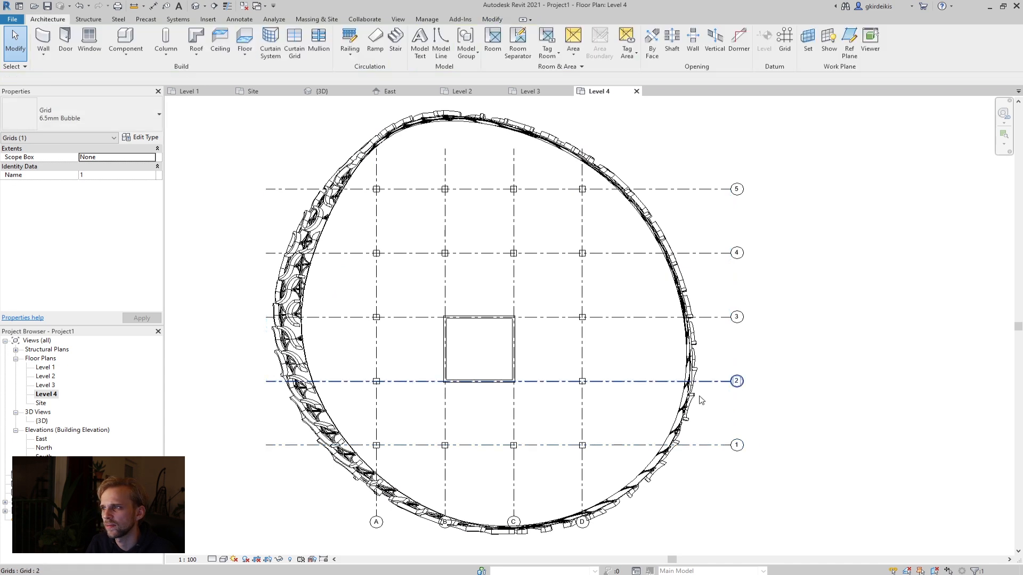
# - Extend the bubble ends of the aligned lettered grids A to D beyond the facade below grid 1
pyautogui.moveTo(639, 429); pyautogui.dragTo(654, 362, button='middle')
pyautogui.click(596, 447)
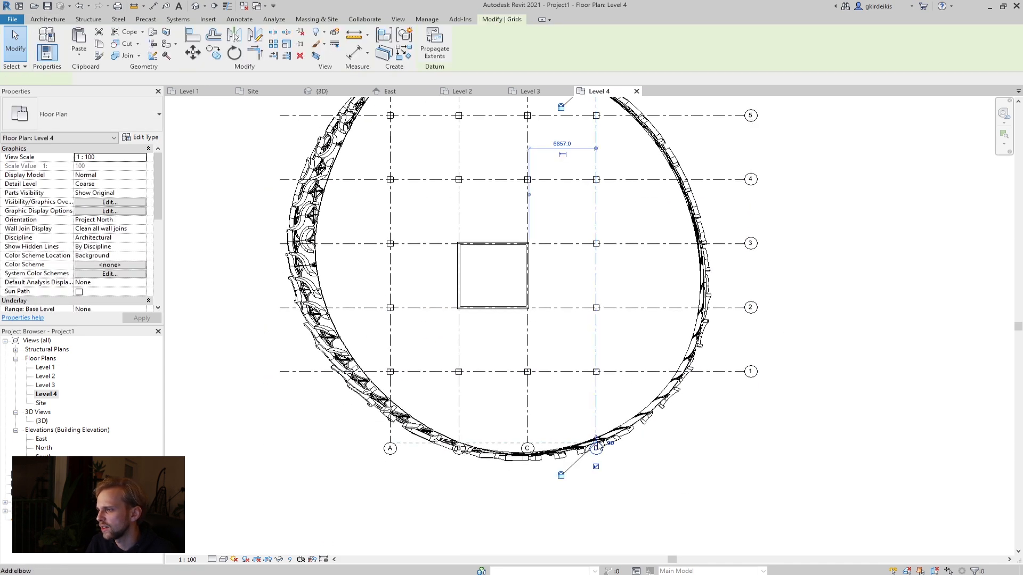
pyautogui.moveTo(596, 447); pyautogui.dragTo(649, 483)
pyautogui.click(684, 469)
pyautogui.moveTo(585, 189); pyautogui.dragTo(579, 379, button='middle')
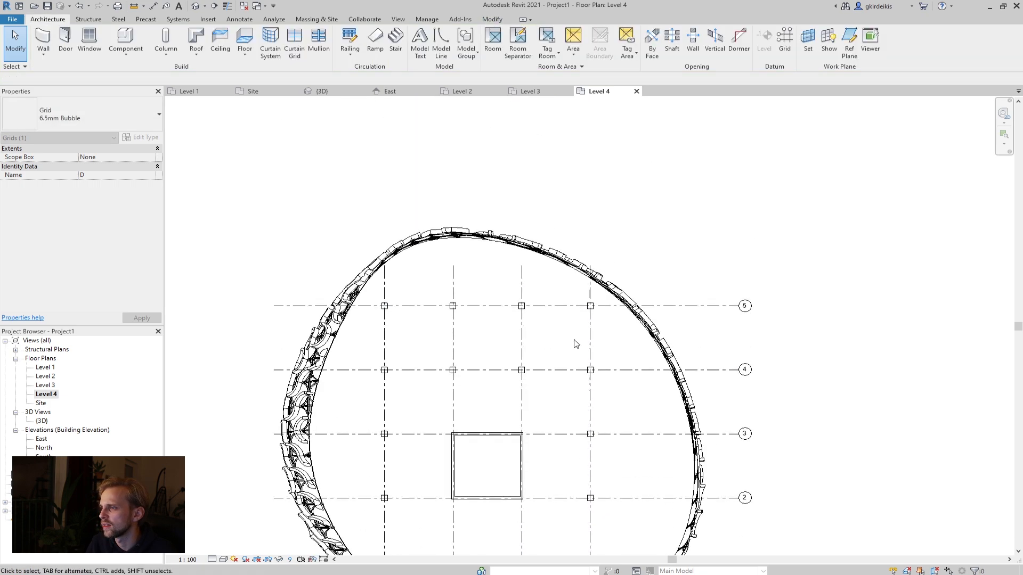
# - Extend the lettered grids past the facade beyond grid 5 and show bubbles at those ends of D, C, B and A
pyautogui.click(589, 293)
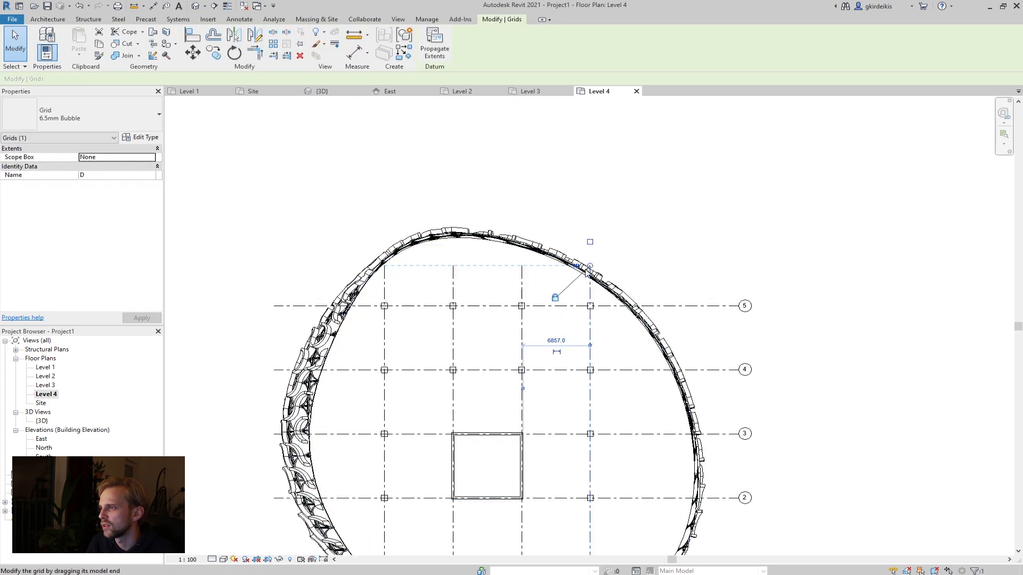
pyautogui.moveTo(590, 268); pyautogui.dragTo(590, 216)
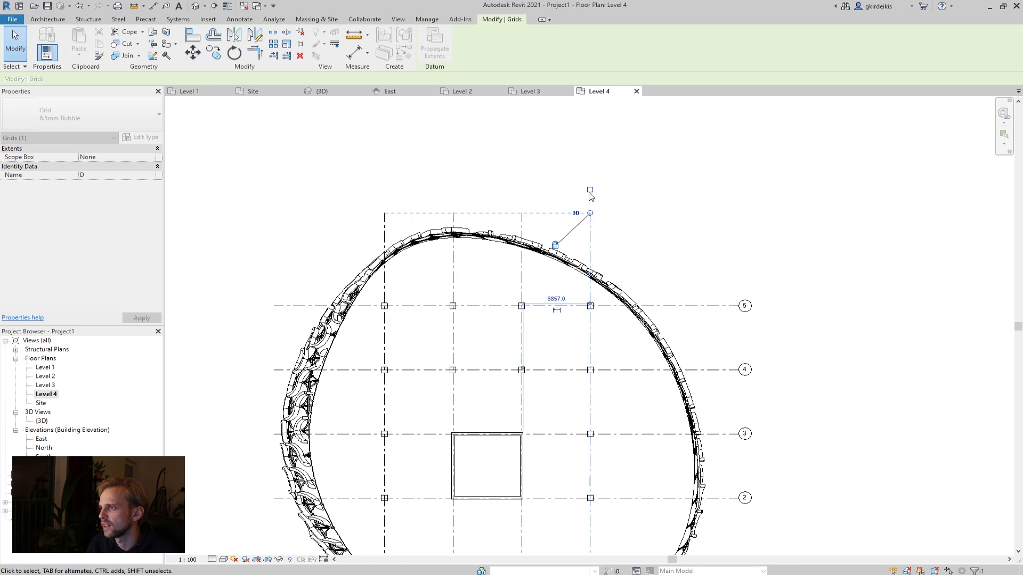
pyautogui.click(522, 223)
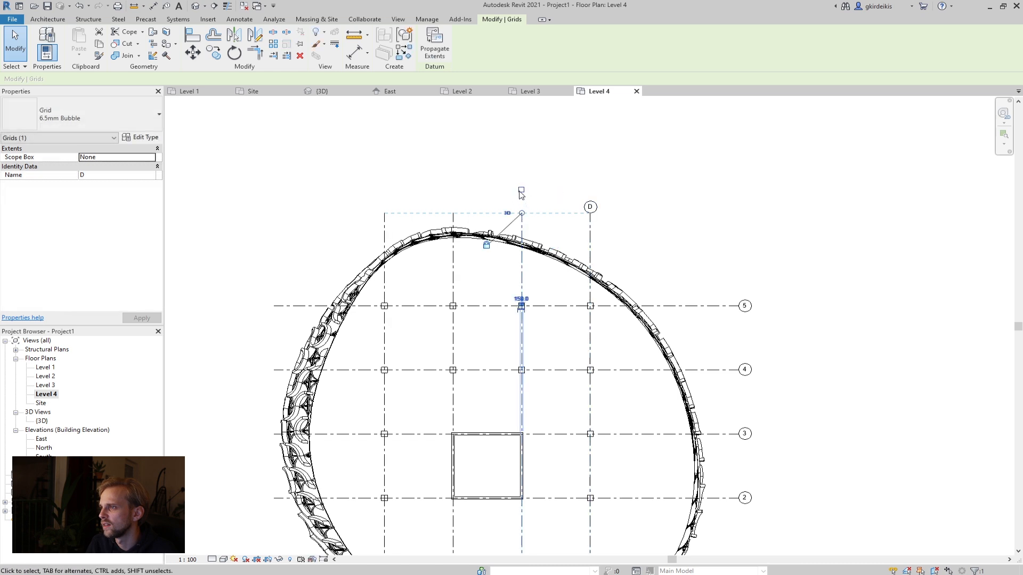
pyautogui.click(454, 222)
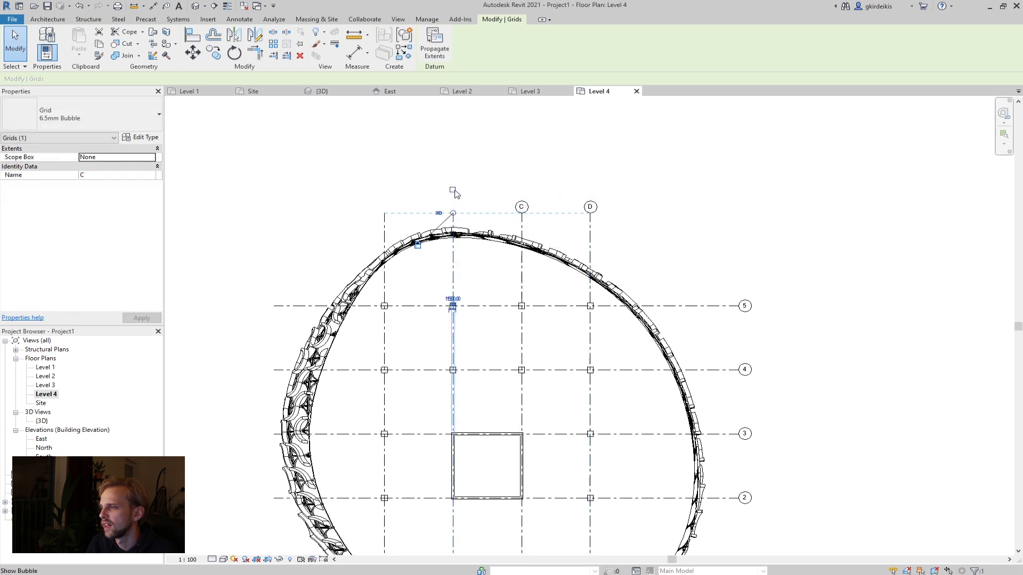
pyautogui.click(386, 227)
pyautogui.click(383, 190)
pyautogui.click(304, 238)
pyautogui.moveTo(325, 267); pyautogui.dragTo(346, 185, button='middle')
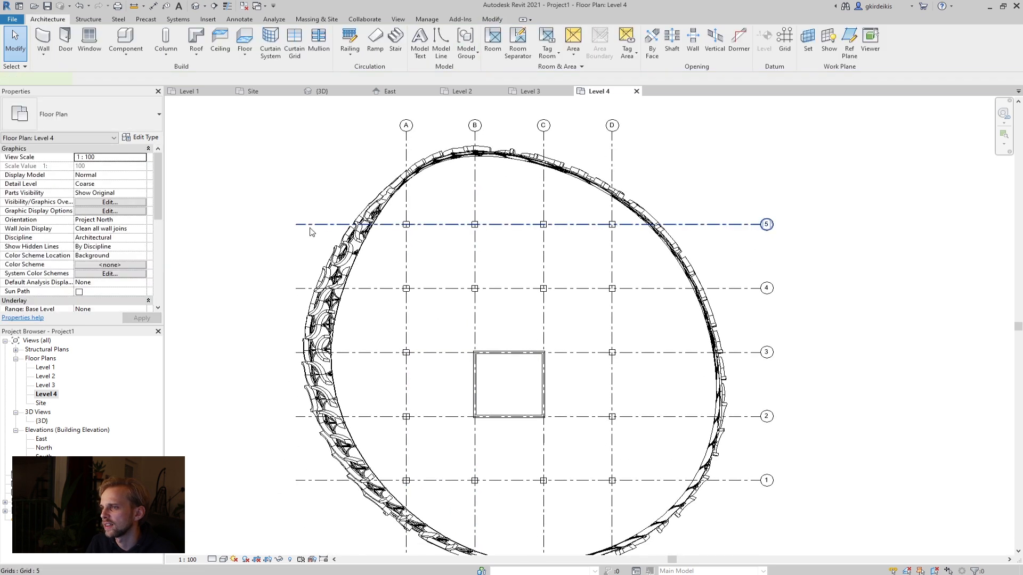
# - Show the missing second bubbles on grids 5, 4, 3, 2 and 1, at their ends beyond grid A
pyautogui.click(306, 224)
pyautogui.click(259, 295)
pyautogui.click(299, 288)
pyautogui.click(273, 360)
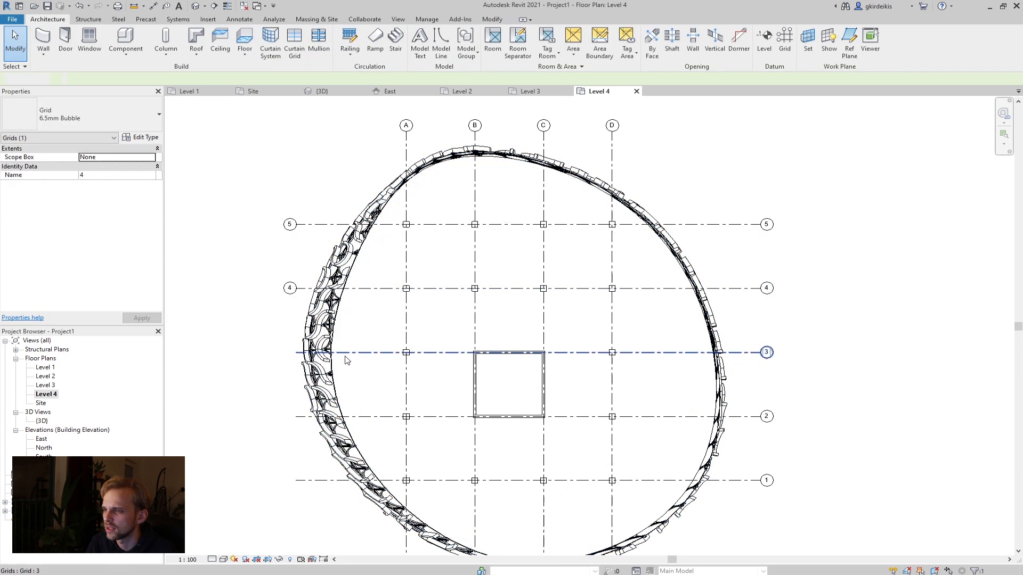
pyautogui.click(299, 352)
pyautogui.click(271, 359)
pyautogui.moveTo(296, 424); pyautogui.dragTo(334, 352, button='middle')
pyautogui.click(334, 342)
pyautogui.click(304, 373)
pyautogui.click(306, 405)
pyautogui.click(306, 407)
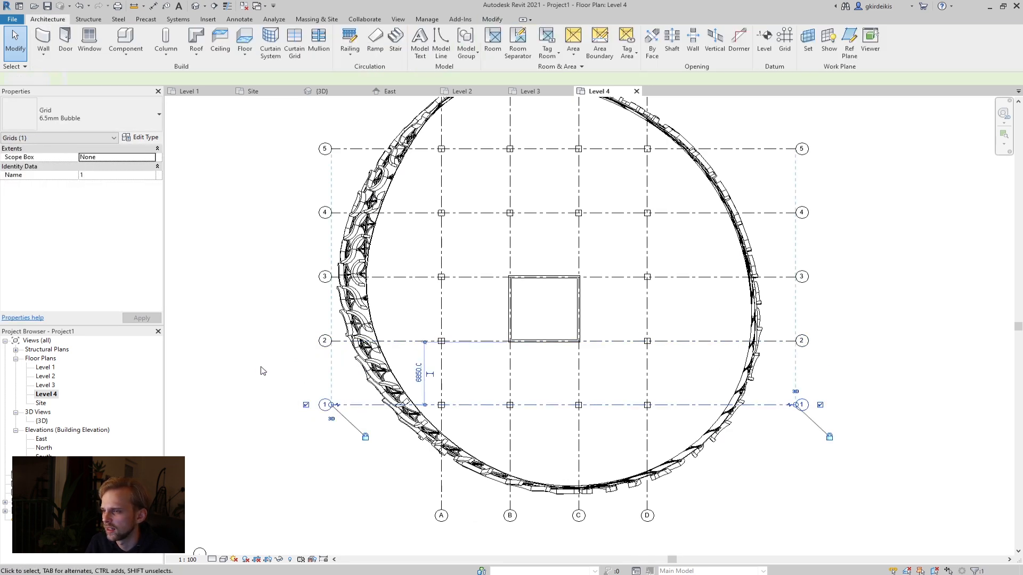
pyautogui.scroll(-1, 277, 341)
pyautogui.scroll(-1, 277, 341)
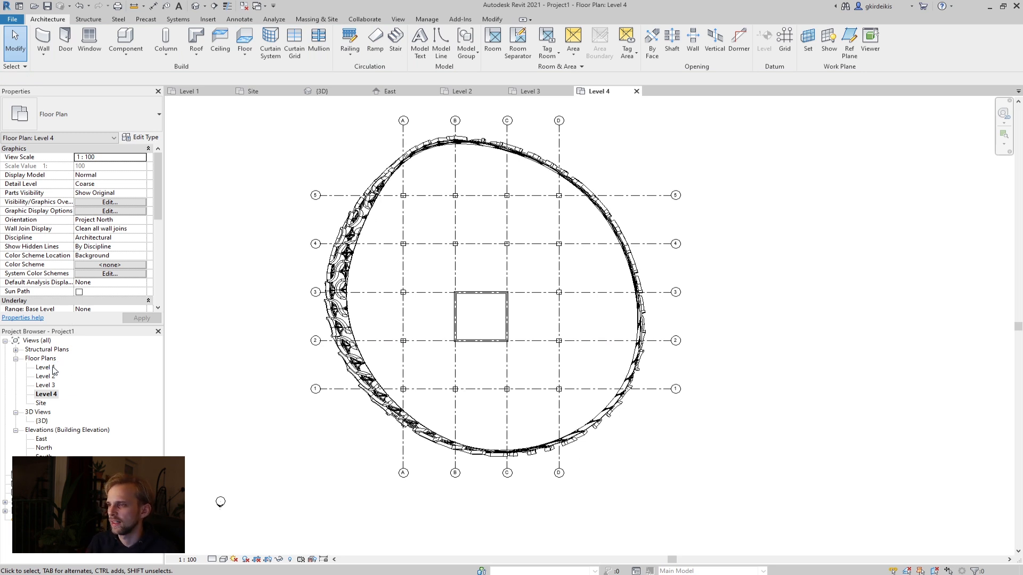
# - In the 3D view, attach the tops of all the Level 4 columns to the green roof above, accepting the attachment warnings
pyautogui.doubleClick(41, 421)
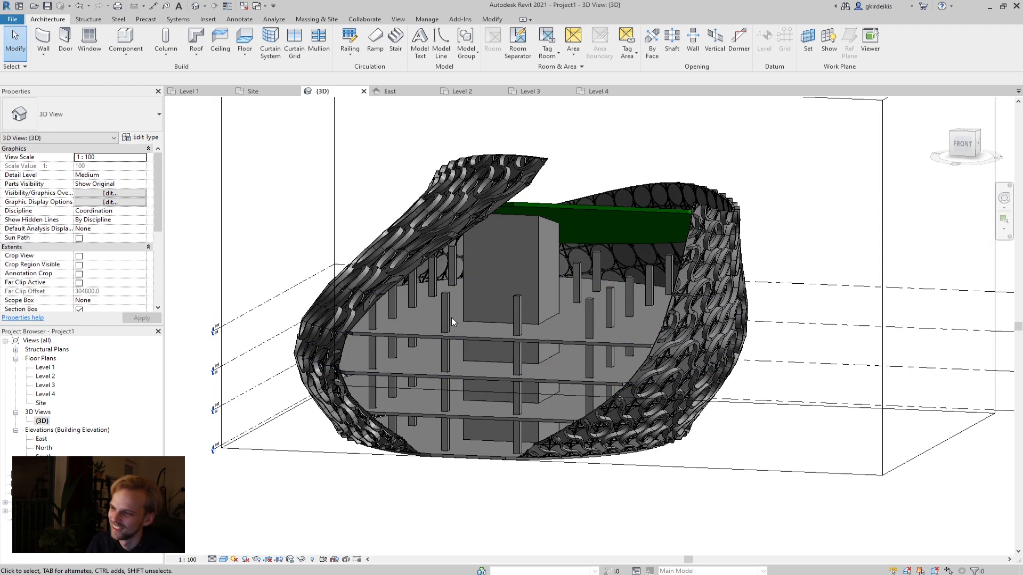
pyautogui.scroll(1, 445, 325)
pyautogui.scroll(-2, 355, 345)
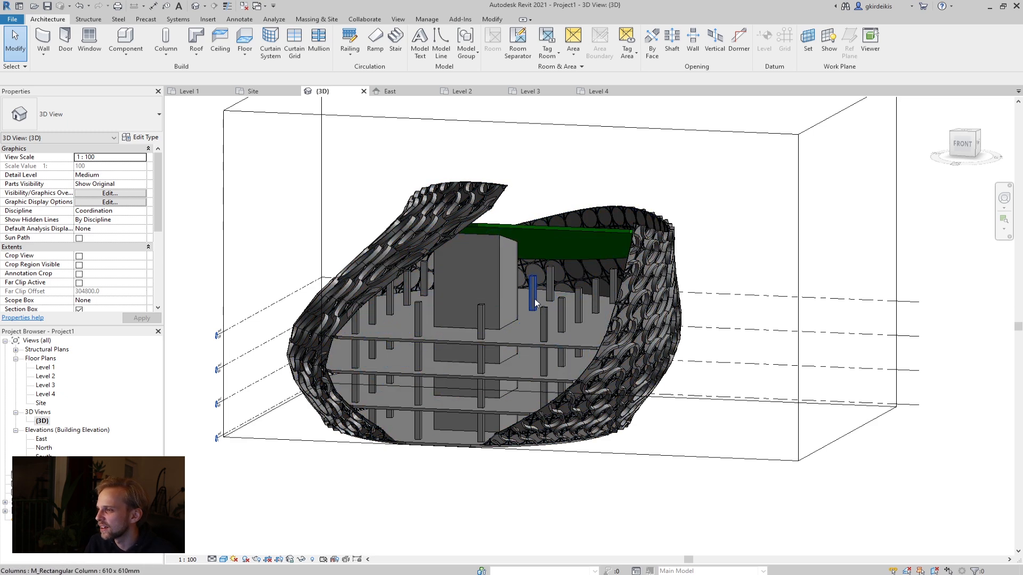
pyautogui.click(551, 278)
pyautogui.scroll(3, 550, 278)
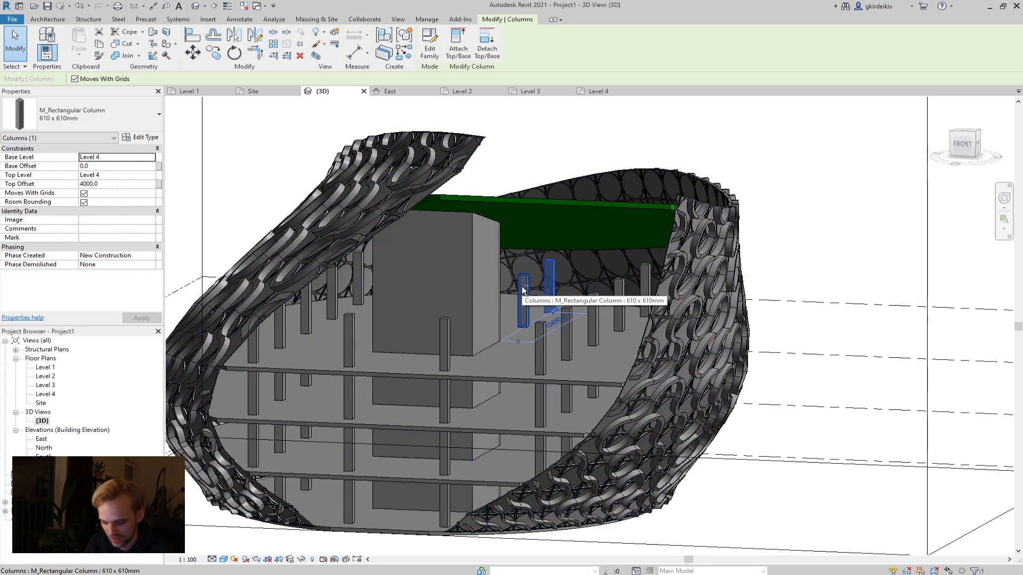
pyautogui.keyDown('ctrl'); pyautogui.click(522, 286); pyautogui.keyUp('ctrl')
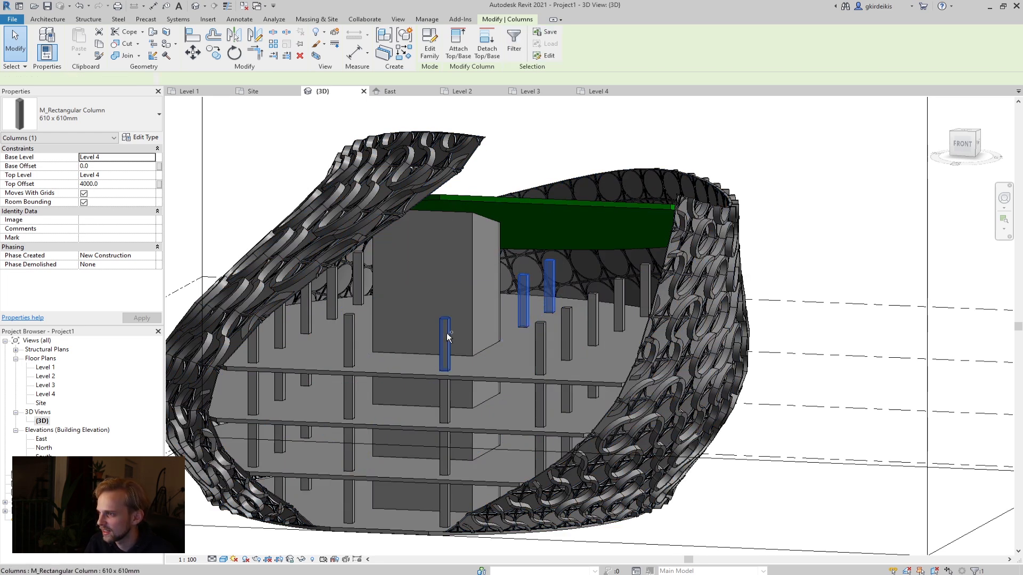
pyautogui.keyDown('ctrl'); pyautogui.click(350, 334); pyautogui.keyUp('ctrl')
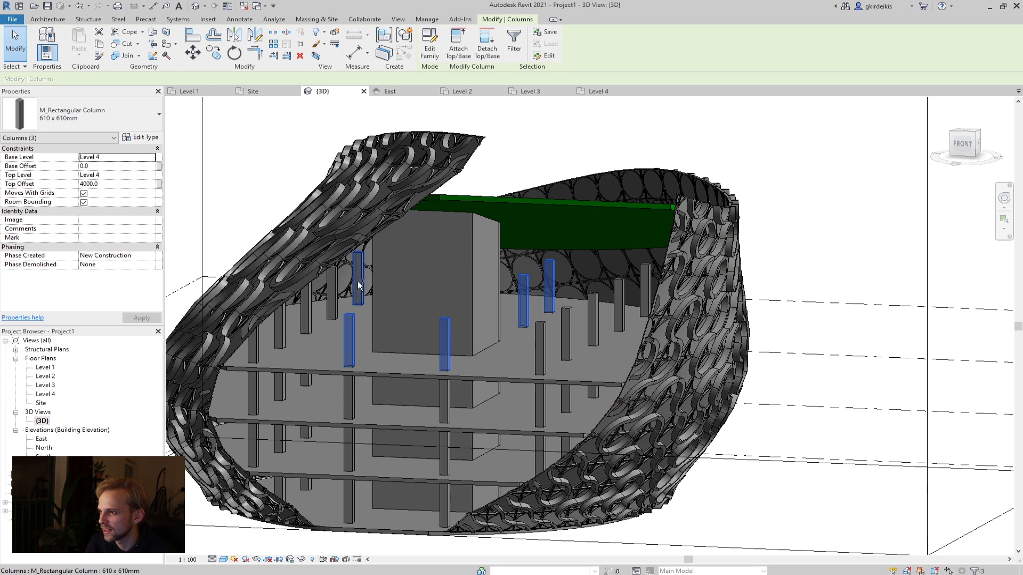
pyautogui.keyDown('ctrl'); pyautogui.click(331, 286); pyautogui.keyUp('ctrl')
pyautogui.keyDown('ctrl'); pyautogui.click(306, 305); pyautogui.keyUp('ctrl')
pyautogui.keyDown('ctrl'); pyautogui.click(279, 327); pyautogui.keyUp('ctrl')
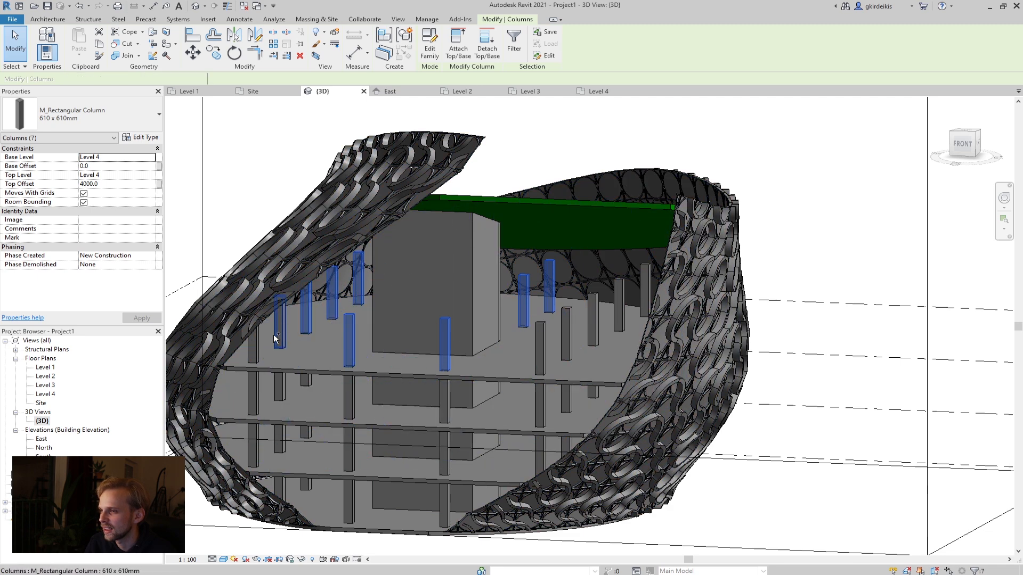
pyautogui.keyDown('ctrl'); pyautogui.click(255, 350); pyautogui.keyUp('ctrl')
pyautogui.keyDown('ctrl'); pyautogui.click(540, 347); pyautogui.keyUp('ctrl')
pyautogui.keyDown('ctrl'); pyautogui.click(568, 334); pyautogui.keyUp('ctrl')
pyautogui.keyDown('ctrl'); pyautogui.click(595, 314); pyautogui.keyUp('ctrl')
pyautogui.keyDown('ctrl'); pyautogui.click(618, 303); pyautogui.keyUp('ctrl')
pyautogui.keyDown('ctrl'); pyautogui.click(645, 287); pyautogui.keyUp('ctrl')
pyautogui.keyDown('ctrl'); pyautogui.click(646, 286); pyautogui.keyUp('ctrl')
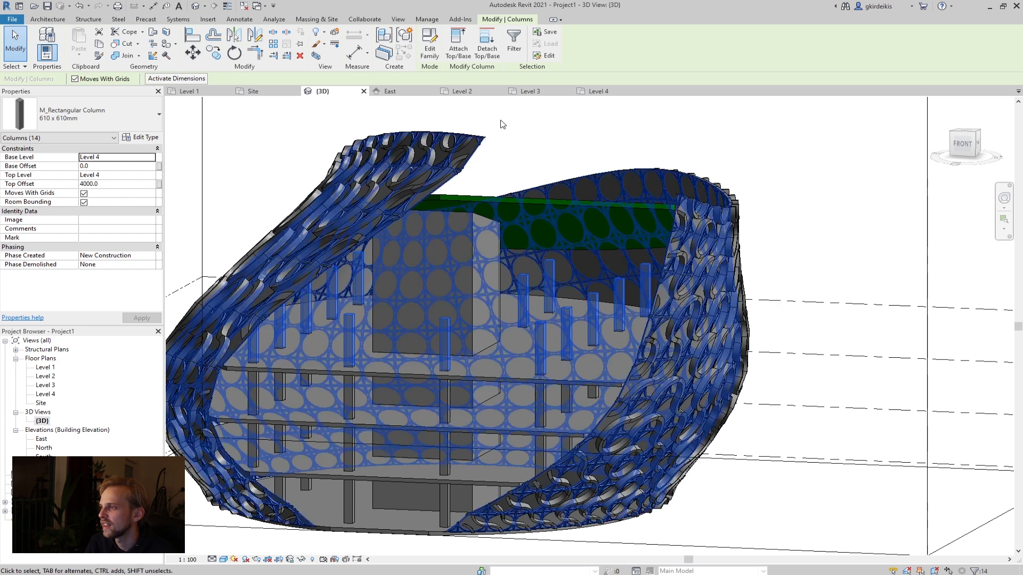
pyautogui.click(468, 52)
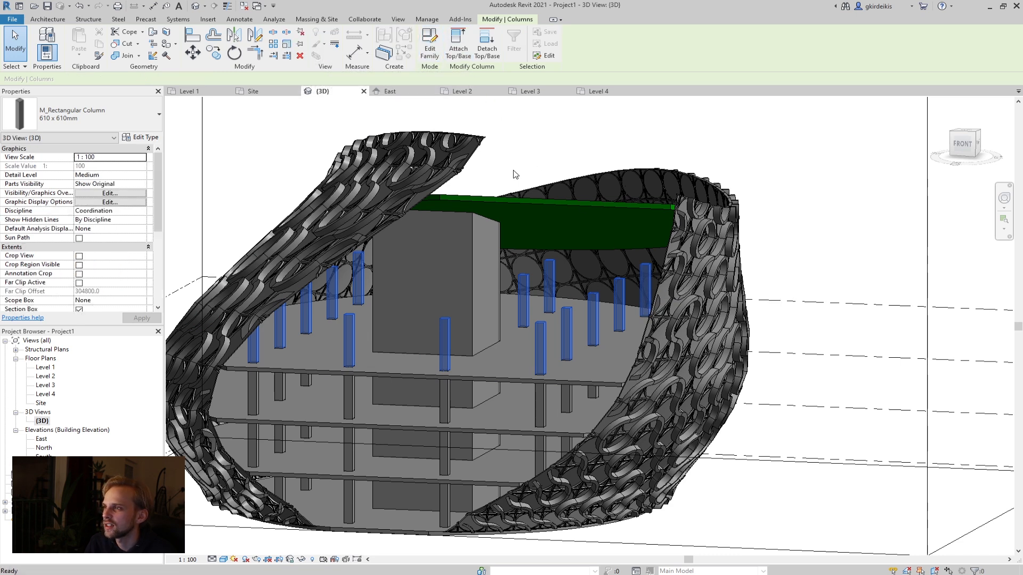
pyautogui.click(541, 205)
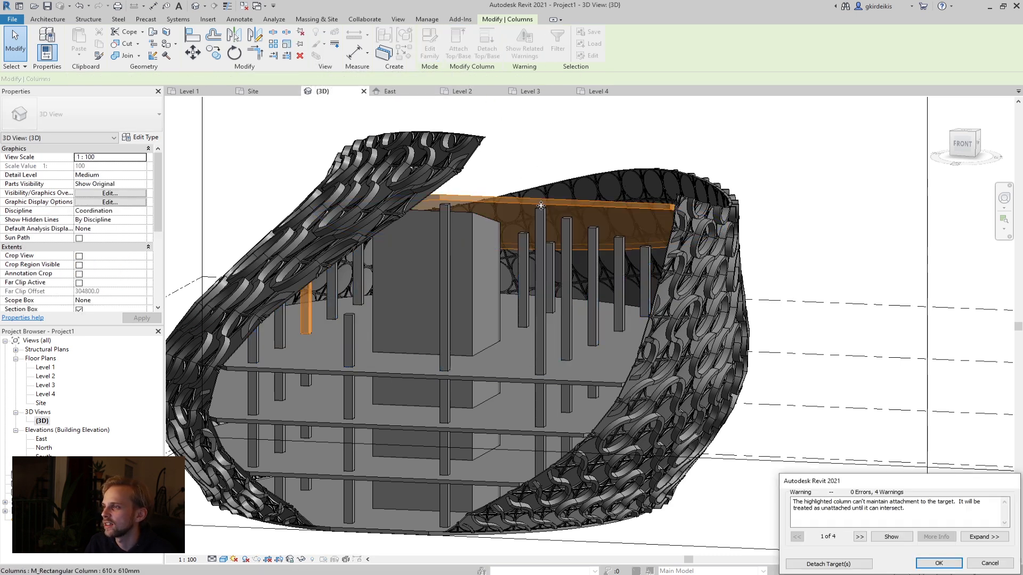
pyautogui.click(938, 564)
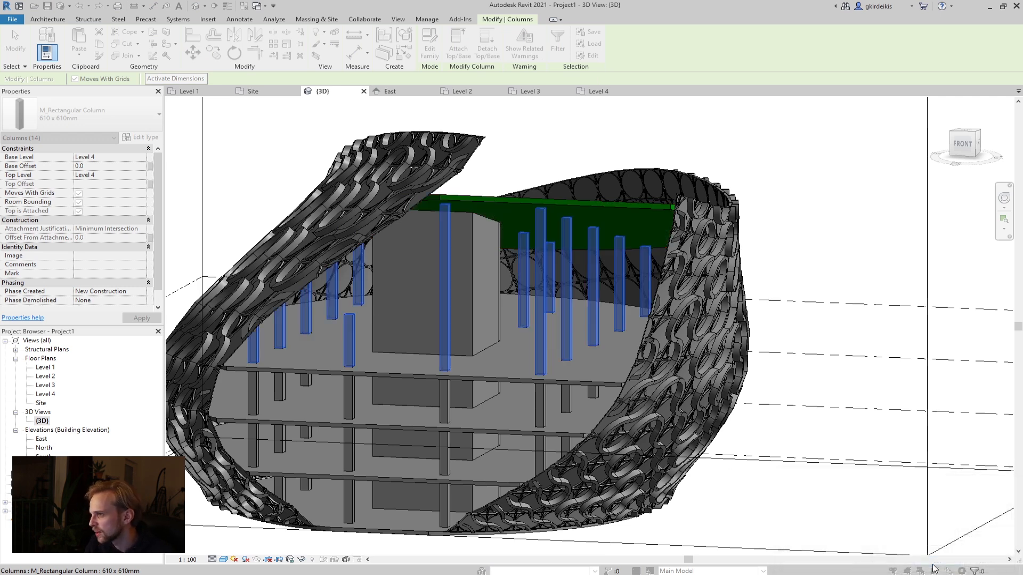
pyautogui.click(501, 167)
# - Examine from several angles how the tops of the Level 4 columns around the core meet the roof and facade
pyautogui.keyDown('shift'); pyautogui.moveTo(477, 302); pyautogui.dragTo(279, 252, button='middle'); pyautogui.keyUp('shift')
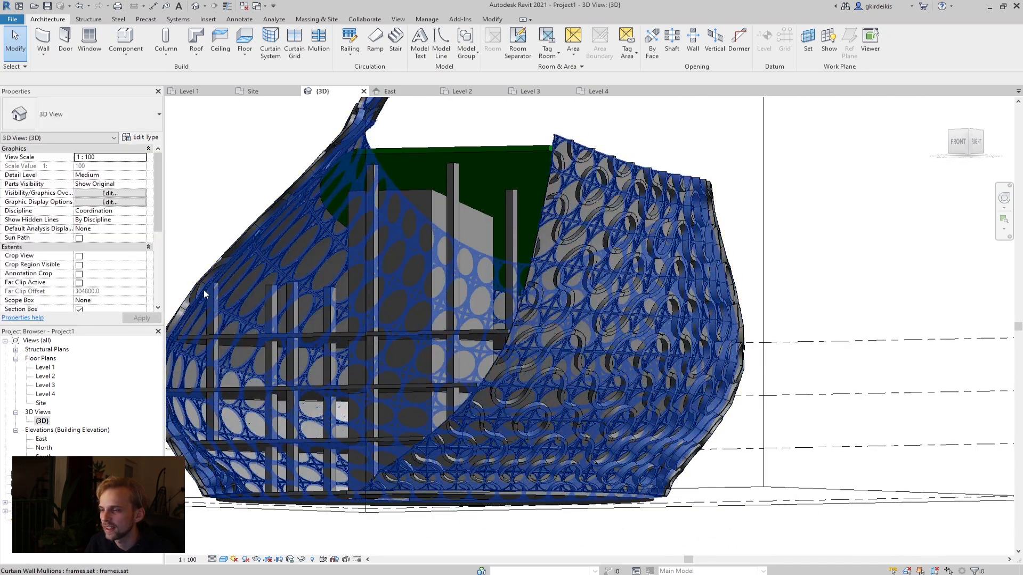
pyautogui.keyDown('shift'); pyautogui.moveTo(203, 304); pyautogui.dragTo(238, 321, button='middle'); pyautogui.keyUp('shift')
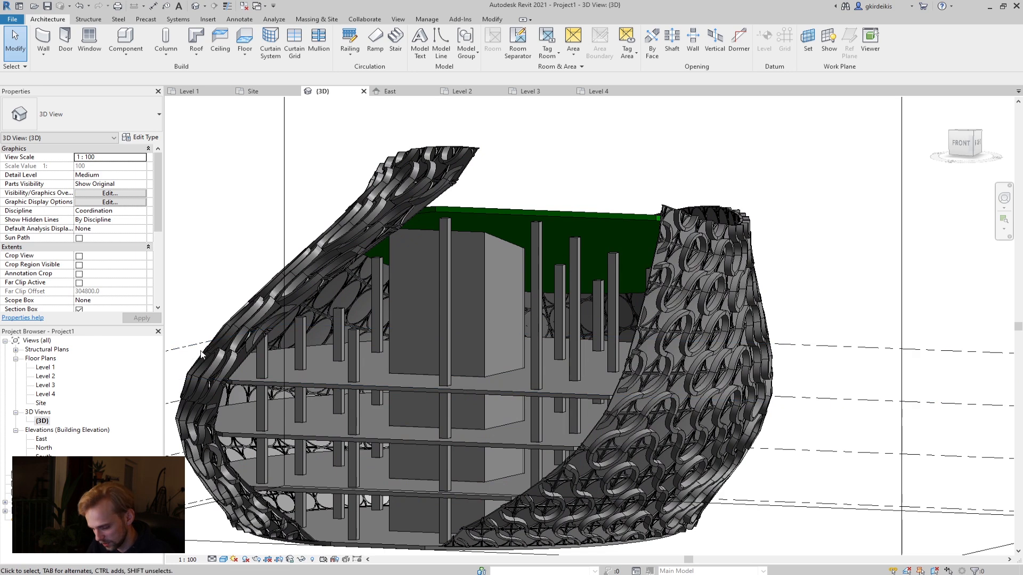
pyautogui.click(261, 364)
pyautogui.moveTo(261, 364); pyautogui.dragTo(376, 289)
pyautogui.press('Escape')
pyautogui.scroll(2, 377, 288)
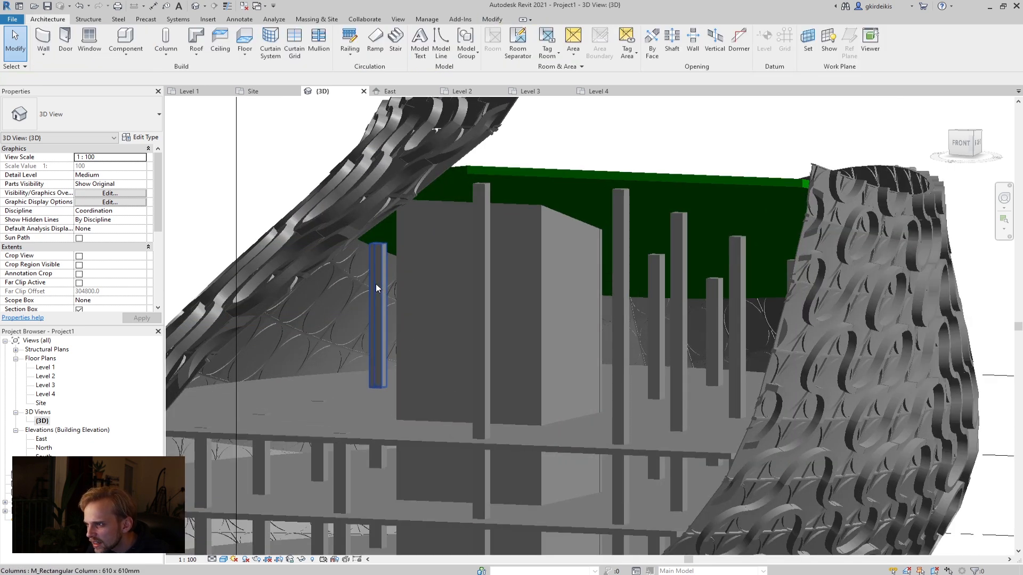
pyautogui.scroll(3, 376, 288)
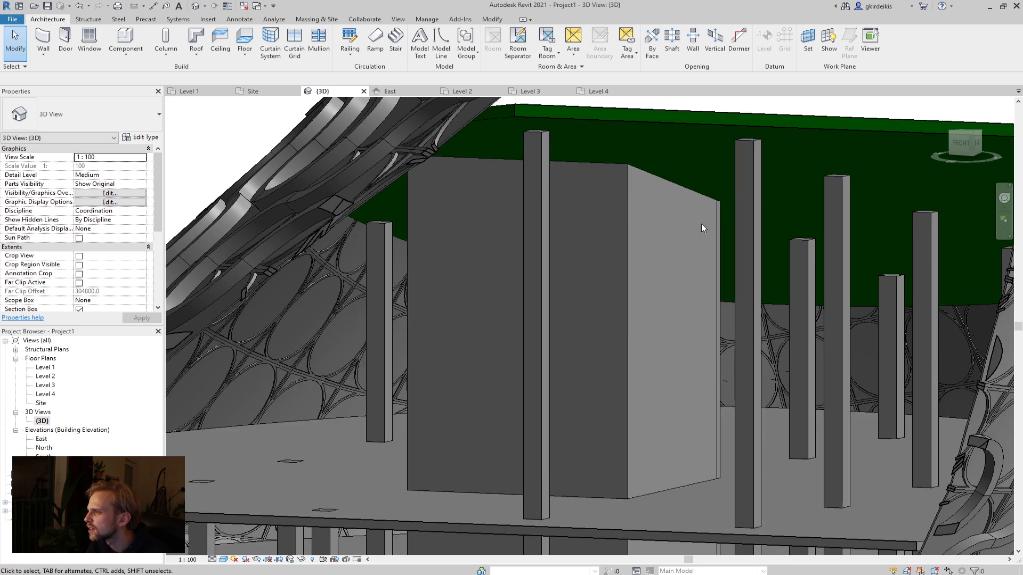
# - Reattach the top of one Level 4 column beside the core to the green roof, using Cut Column style and Maximum Intersection justification
pyautogui.keyDown('shift'); pyautogui.moveTo(686, 222); pyautogui.dragTo(658, 230, button='middle'); pyautogui.keyUp('shift')
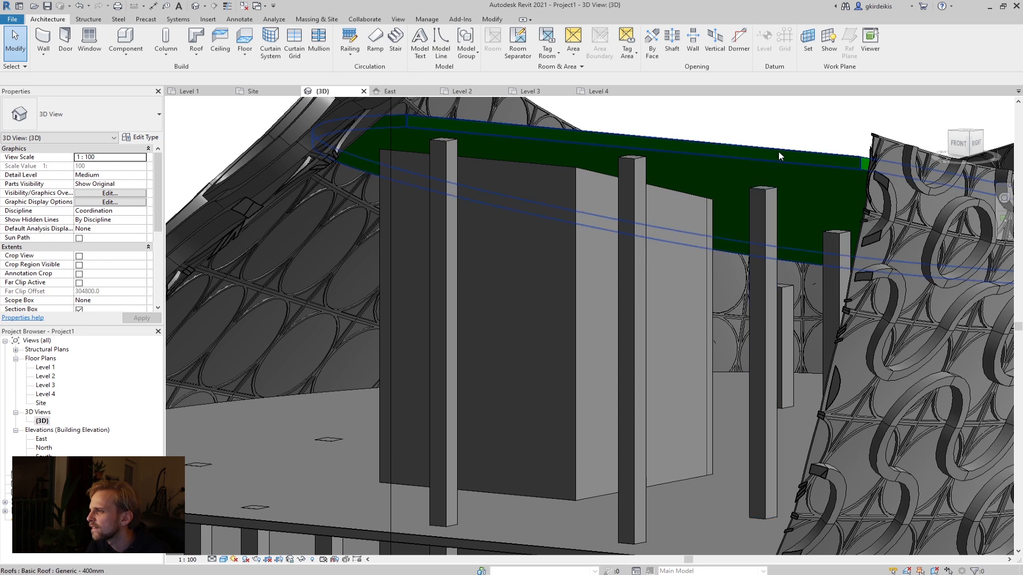
pyautogui.click(769, 202)
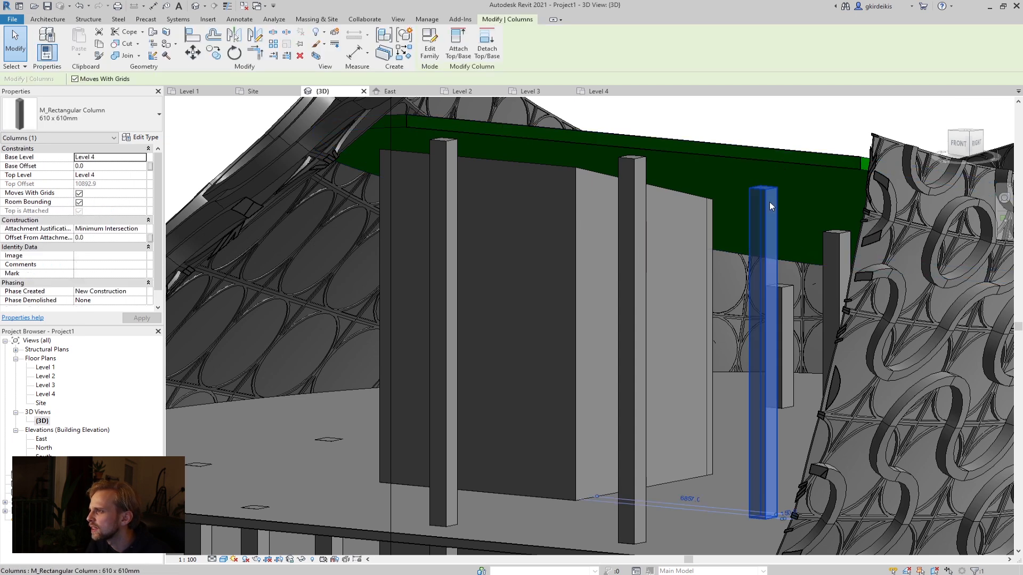
pyautogui.click(463, 41)
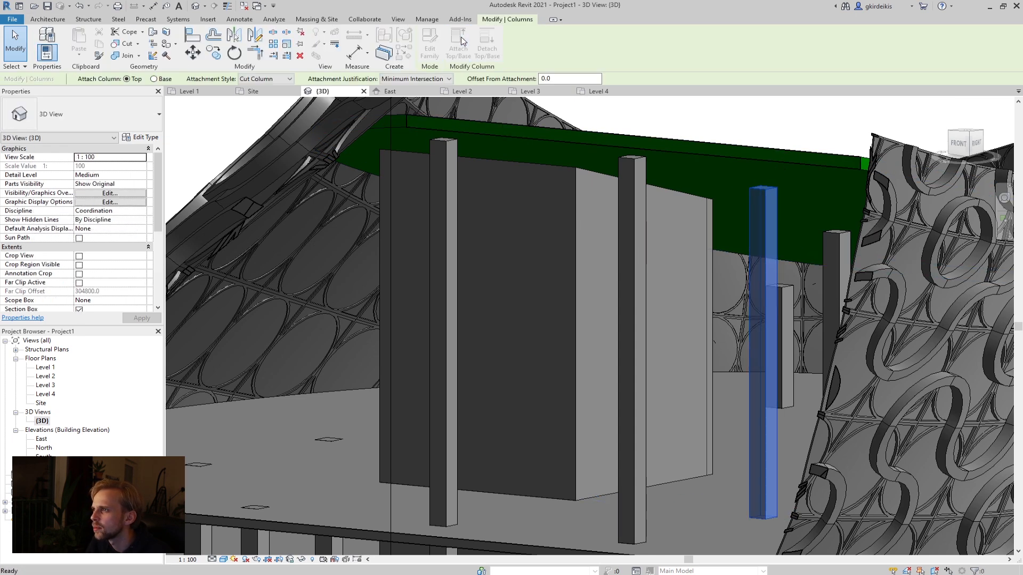
pyautogui.click(264, 79)
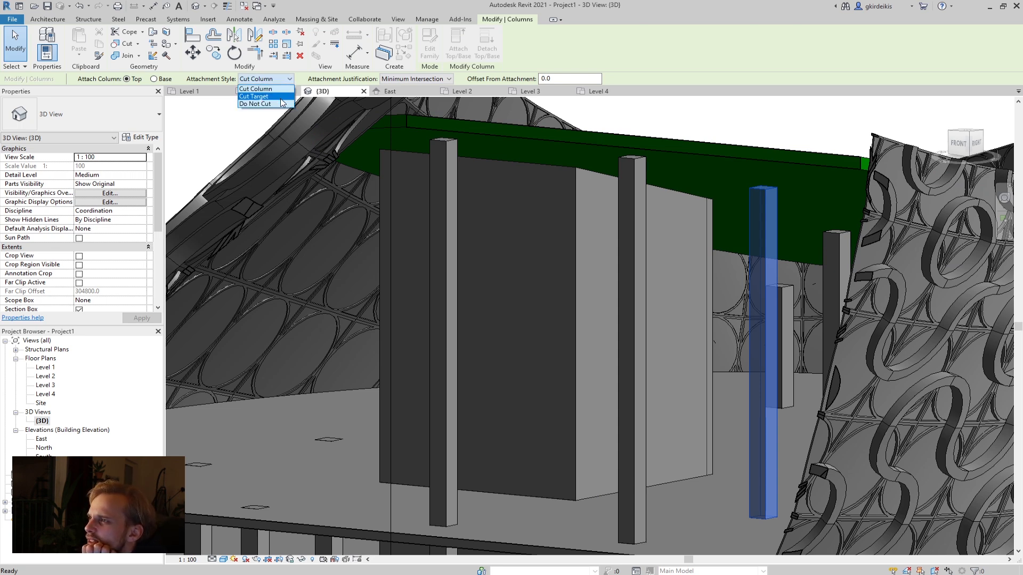
pyautogui.click(421, 78)
pyautogui.click(421, 78)
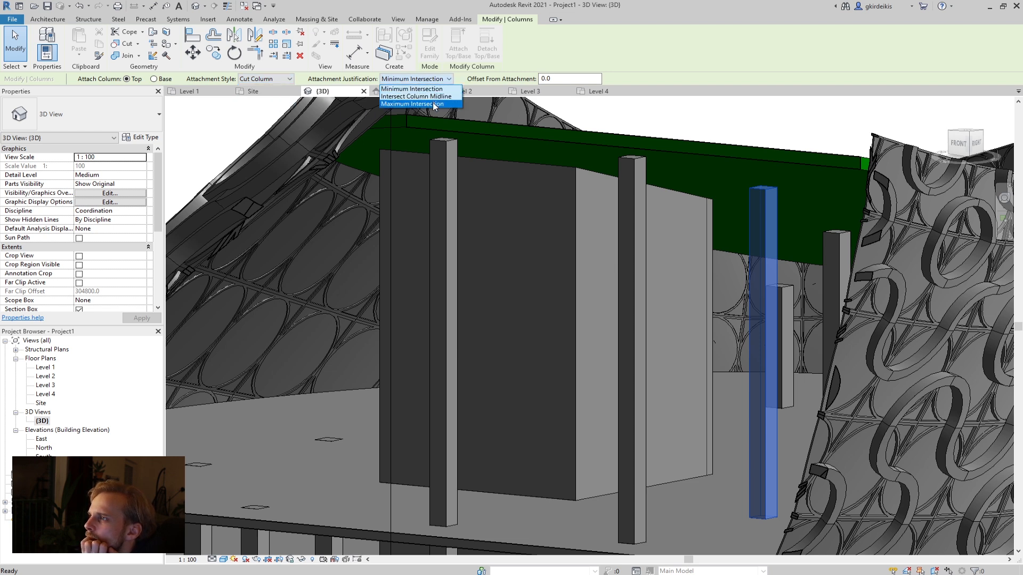
pyautogui.click(433, 103)
pyautogui.click(686, 154)
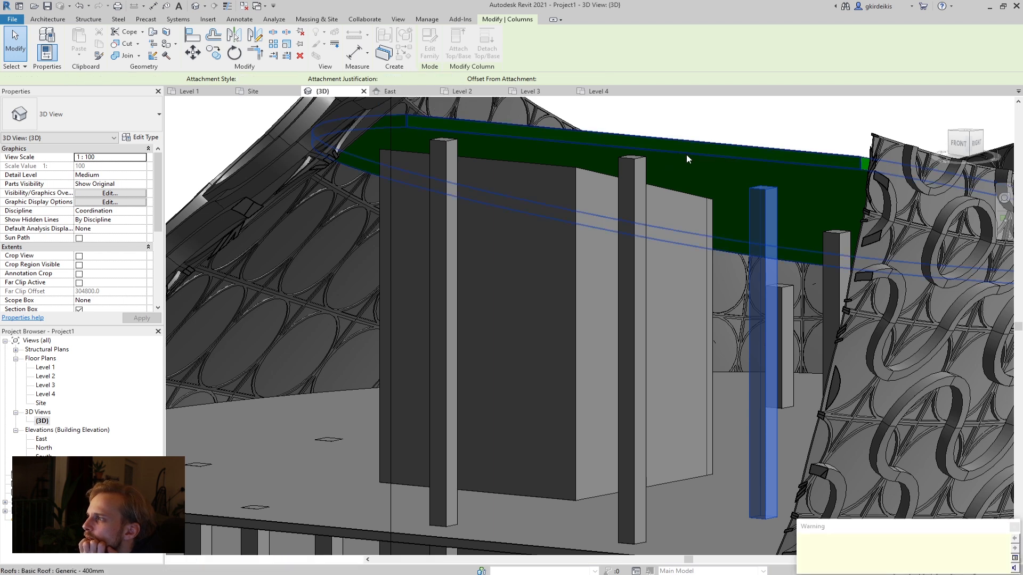
pyautogui.press('Escape')
pyautogui.press('Escape')
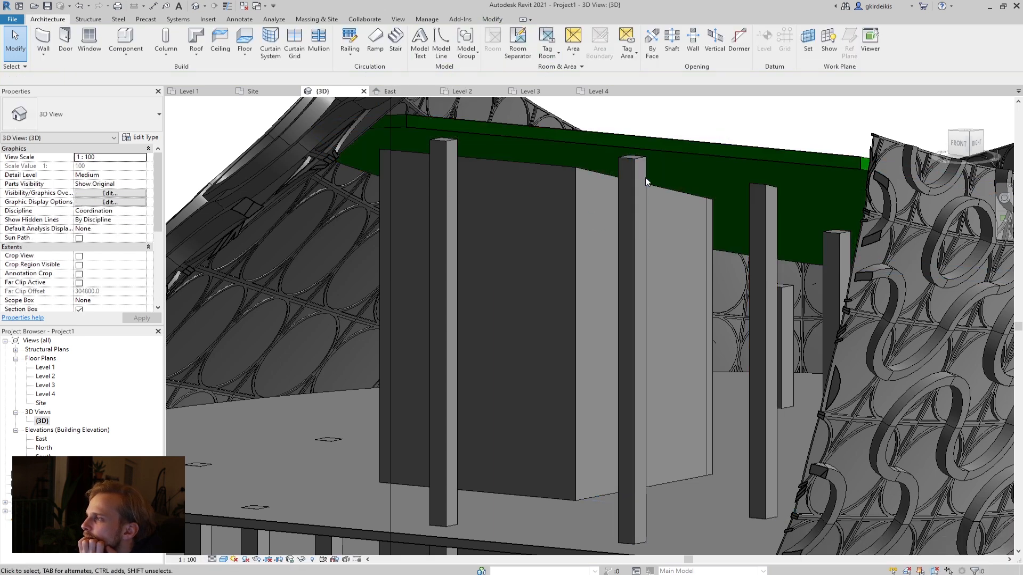
# - Set the 3D view's detail level to Coarse
pyautogui.keyDown('shift'); pyautogui.moveTo(716, 241); pyautogui.dragTo(713, 294, button='middle'); pyautogui.keyUp('shift')
pyautogui.click(736, 285)
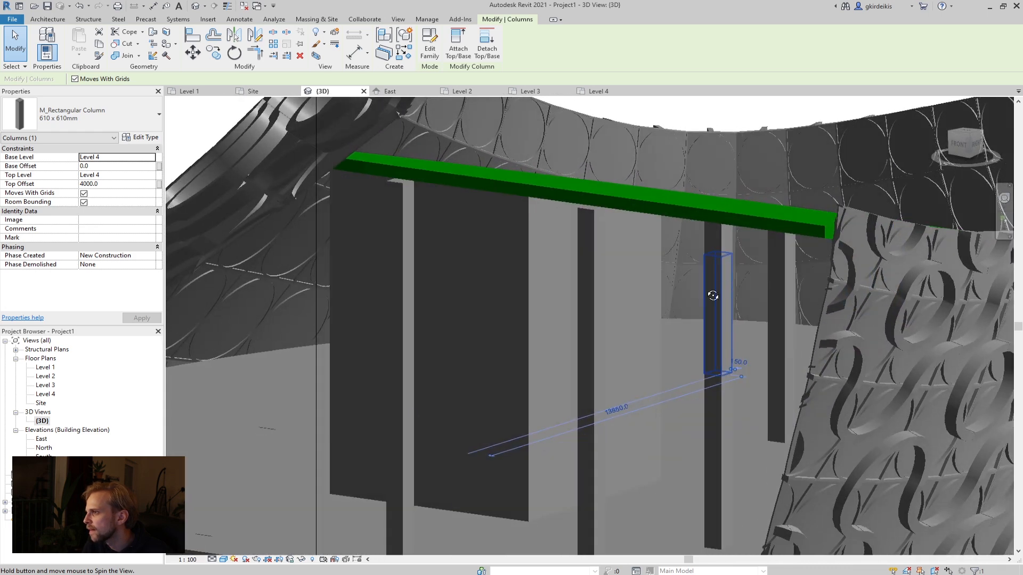
pyautogui.click(212, 562)
pyautogui.click(223, 560)
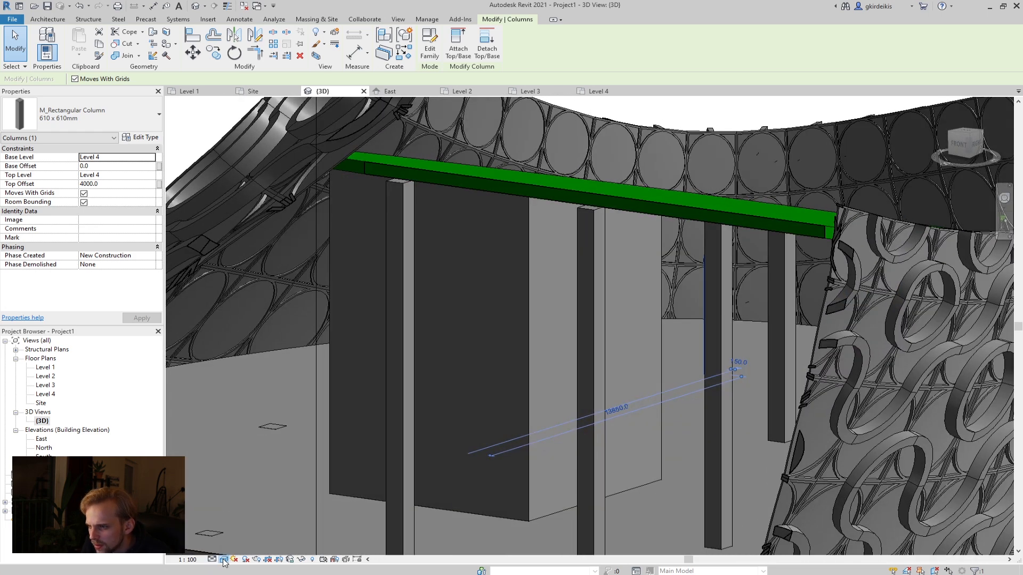
pyautogui.click(215, 561)
pyautogui.click(223, 529)
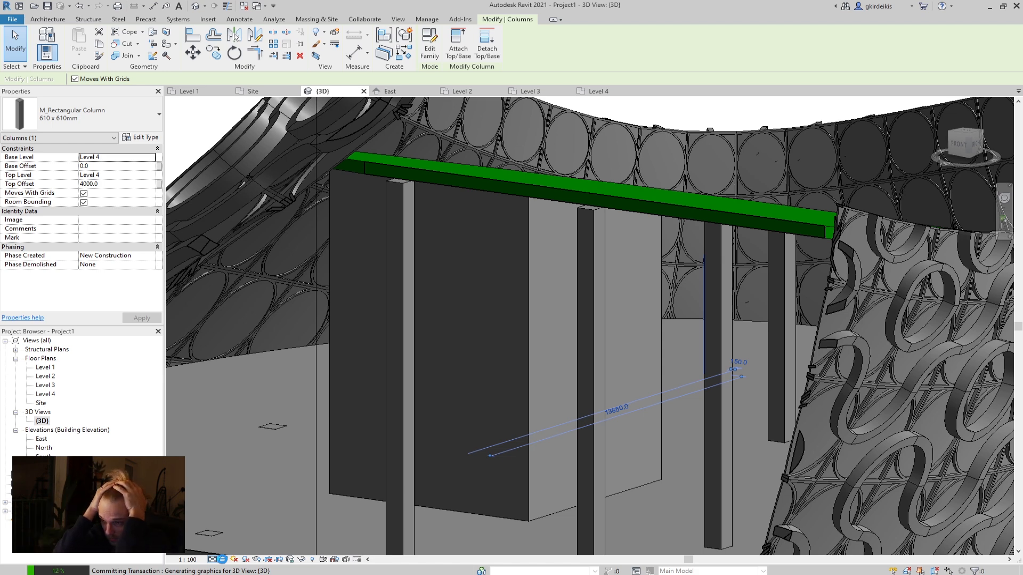
# - Try the Wireframe visual style on the 3D view and return it to Shaded
pyautogui.click(223, 560)
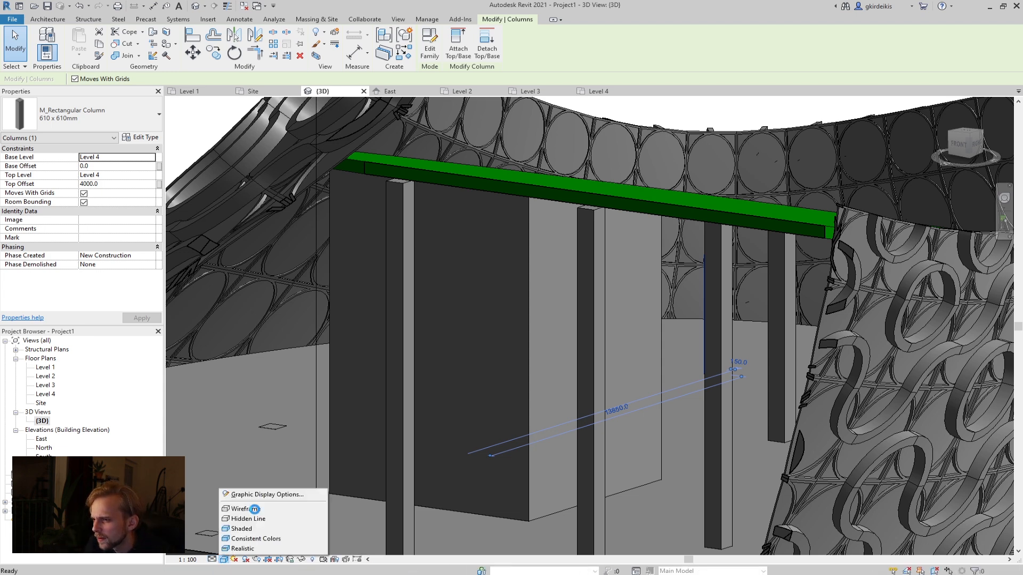
pyautogui.click(254, 509)
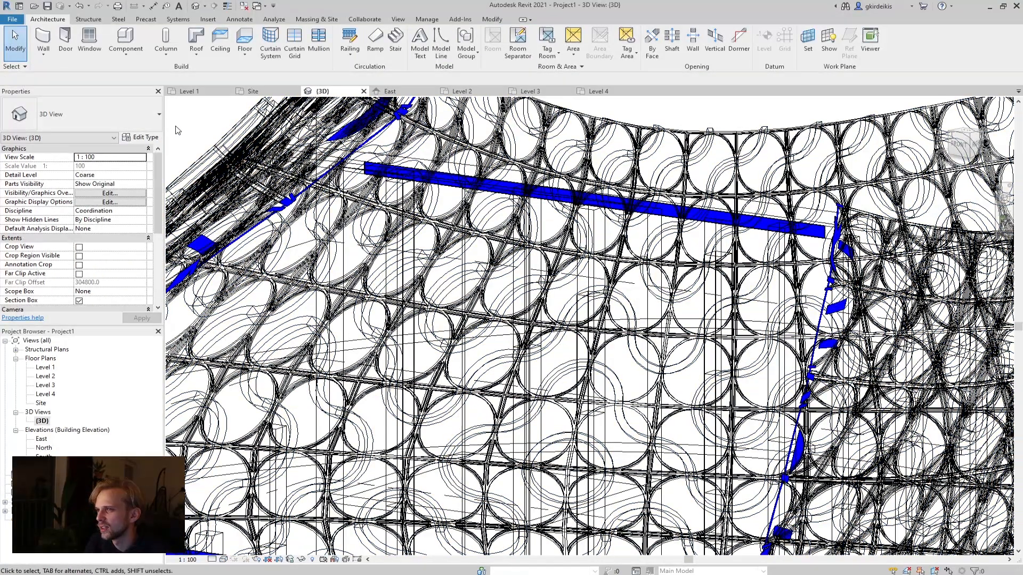
pyautogui.click(223, 559)
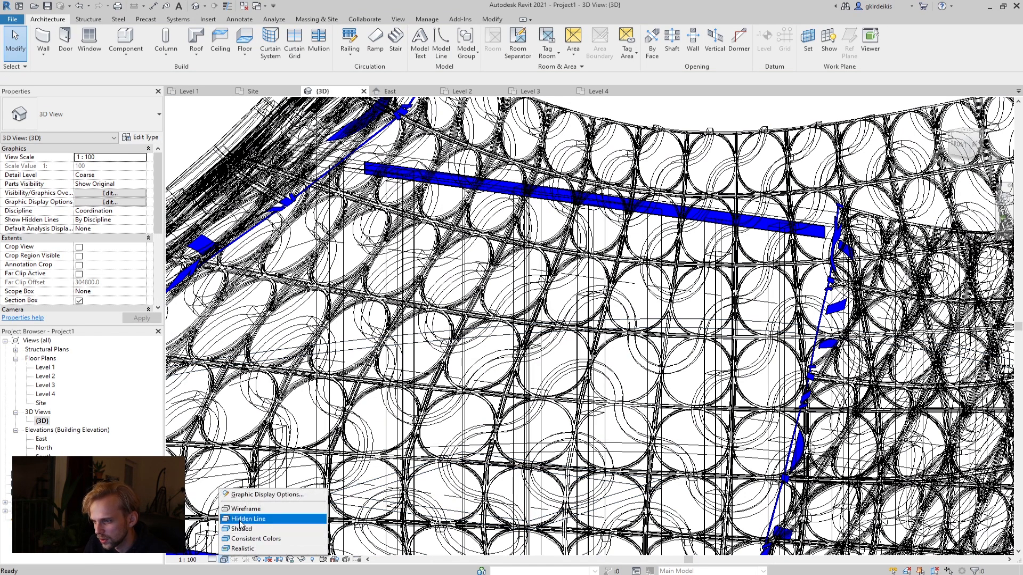
pyautogui.click(247, 531)
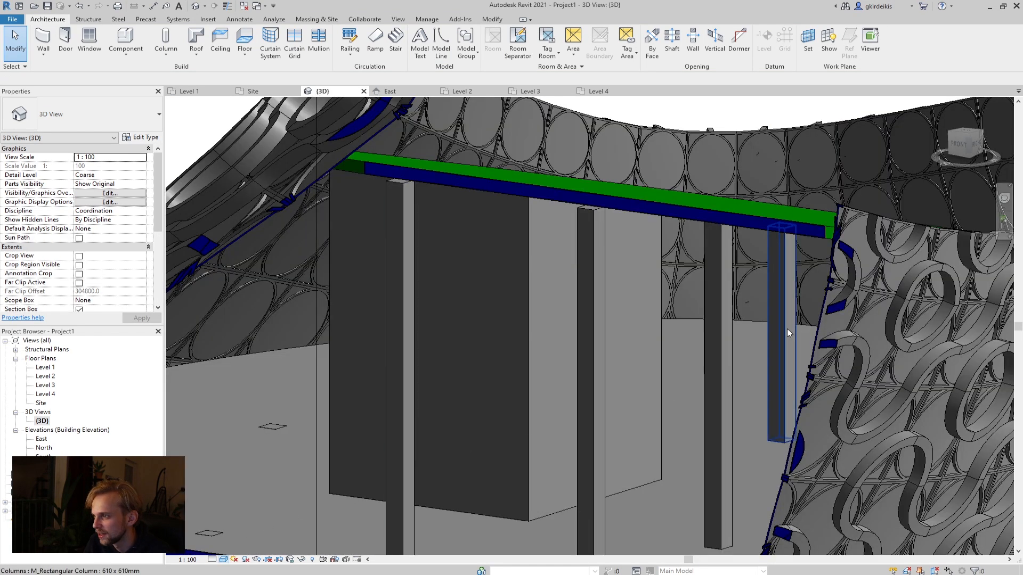
# - Attach the tops of eleven Level 4 columns around the core to the green roof with Cut Column style and Maximum Intersection justification
pyautogui.moveTo(665, 311); pyautogui.dragTo(596, 318, button='middle')
pyautogui.scroll(3, 597, 317)
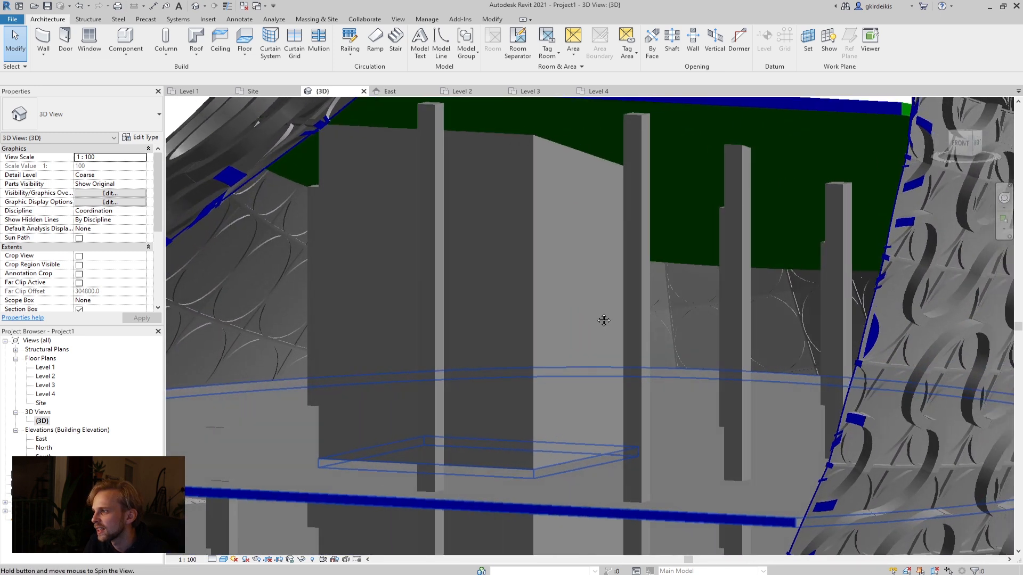
pyautogui.moveTo(741, 272); pyautogui.dragTo(712, 310, button='middle')
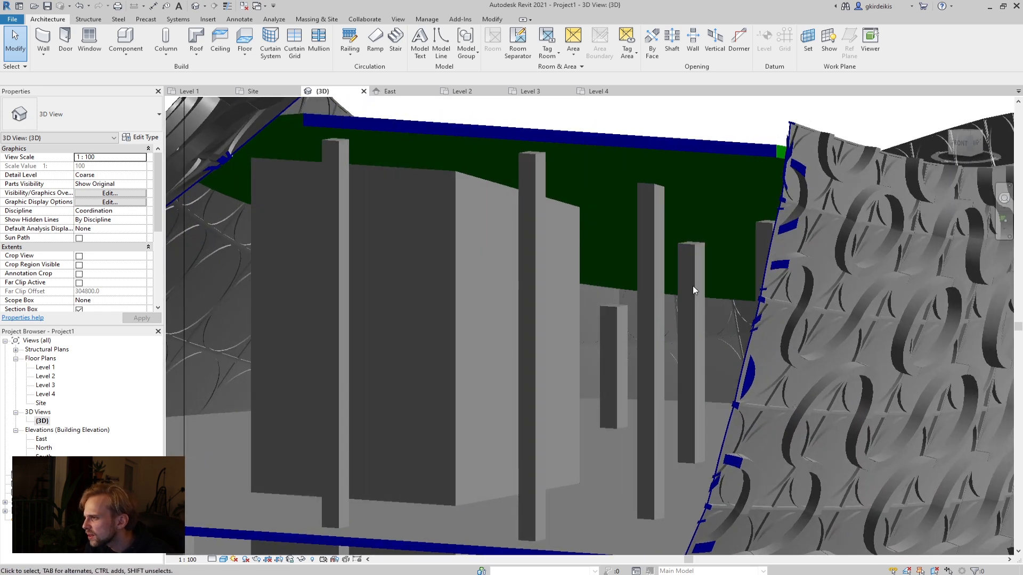
pyautogui.click(698, 295)
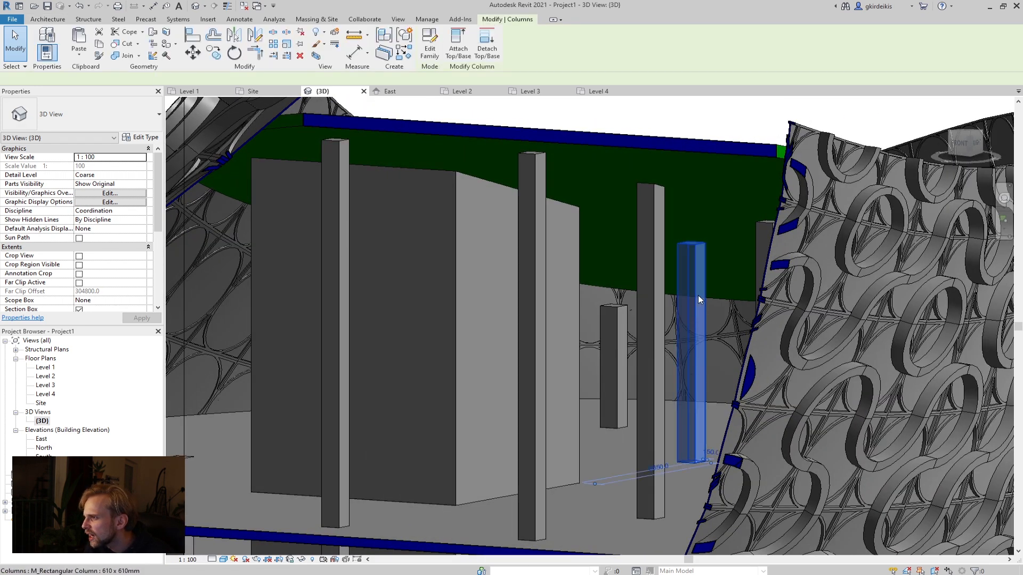
pyautogui.keyDown('ctrl'); pyautogui.click(617, 330); pyautogui.keyUp('ctrl')
pyautogui.keyDown('shift'); pyautogui.moveTo(602, 335); pyautogui.dragTo(696, 306, button='middle'); pyautogui.keyUp('shift')
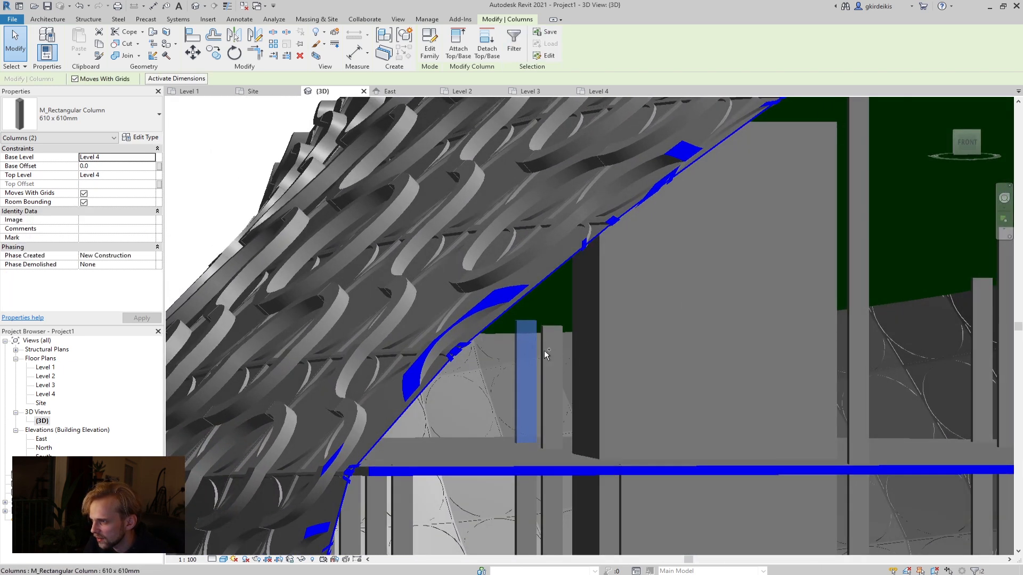
pyautogui.keyDown('ctrl'); pyautogui.click(544, 352); pyautogui.keyUp('ctrl')
pyautogui.keyDown('ctrl'); pyautogui.click(543, 353); pyautogui.keyUp('ctrl')
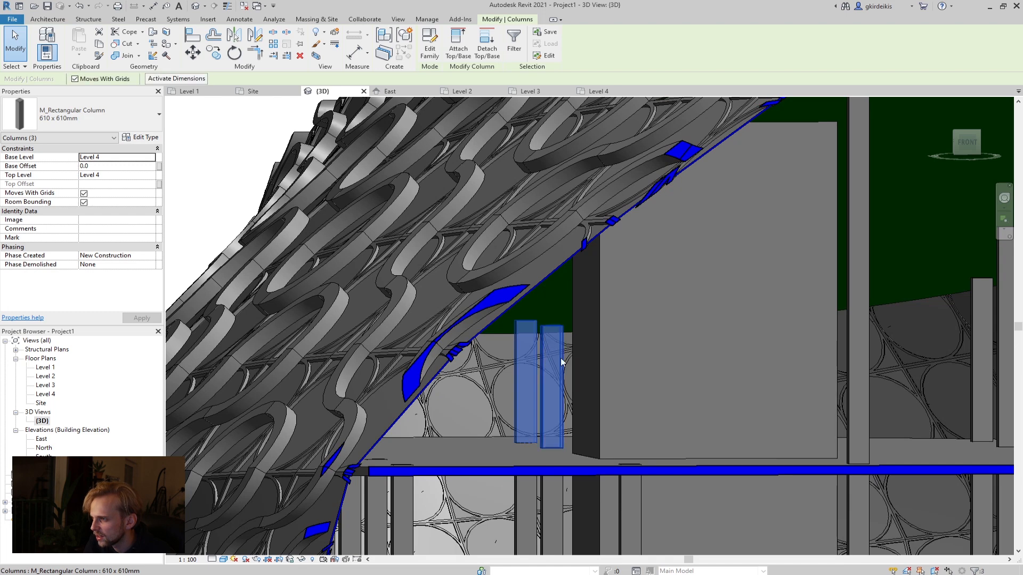
pyautogui.keyDown('shift'); pyautogui.moveTo(571, 365); pyautogui.dragTo(514, 364, button='middle'); pyautogui.keyUp('shift')
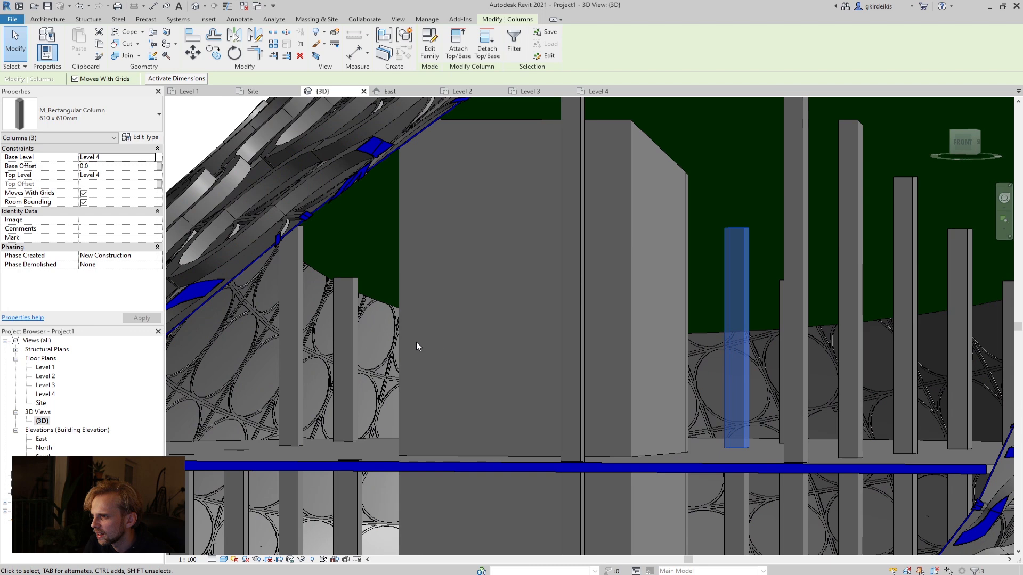
pyautogui.keyDown('ctrl'); pyautogui.click(298, 303); pyautogui.keyUp('ctrl')
pyautogui.keyDown('ctrl'); pyautogui.click(907, 295); pyautogui.keyUp('ctrl')
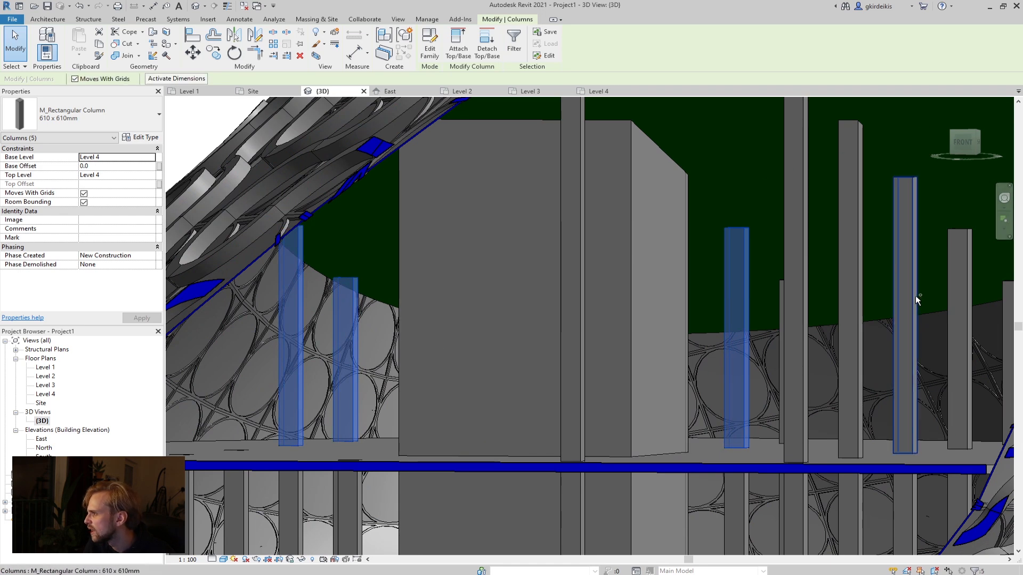
pyautogui.keyDown('ctrl'); pyautogui.click(966, 299); pyautogui.keyUp('ctrl')
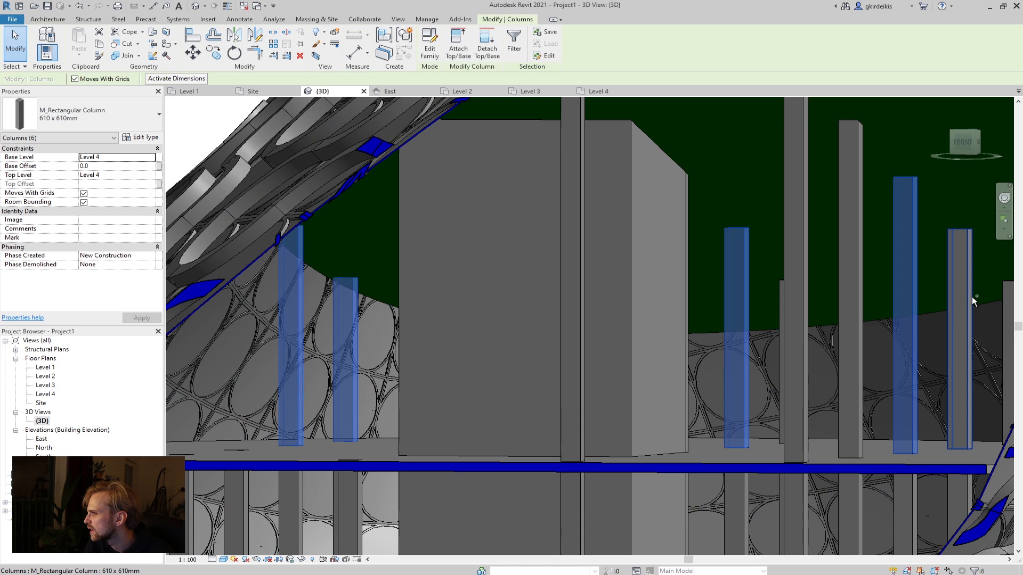
pyautogui.keyDown('ctrl'); pyautogui.click(802, 309); pyautogui.keyUp('ctrl')
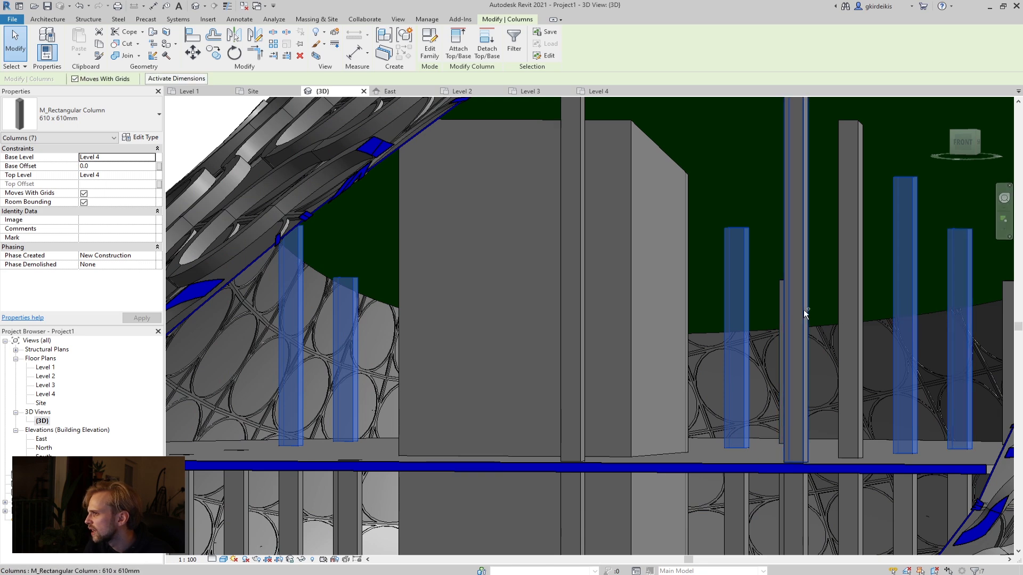
pyautogui.keyDown('ctrl'); pyautogui.click(779, 296); pyautogui.keyUp('ctrl')
pyautogui.keyDown('ctrl'); pyautogui.click(779, 295); pyautogui.keyUp('ctrl')
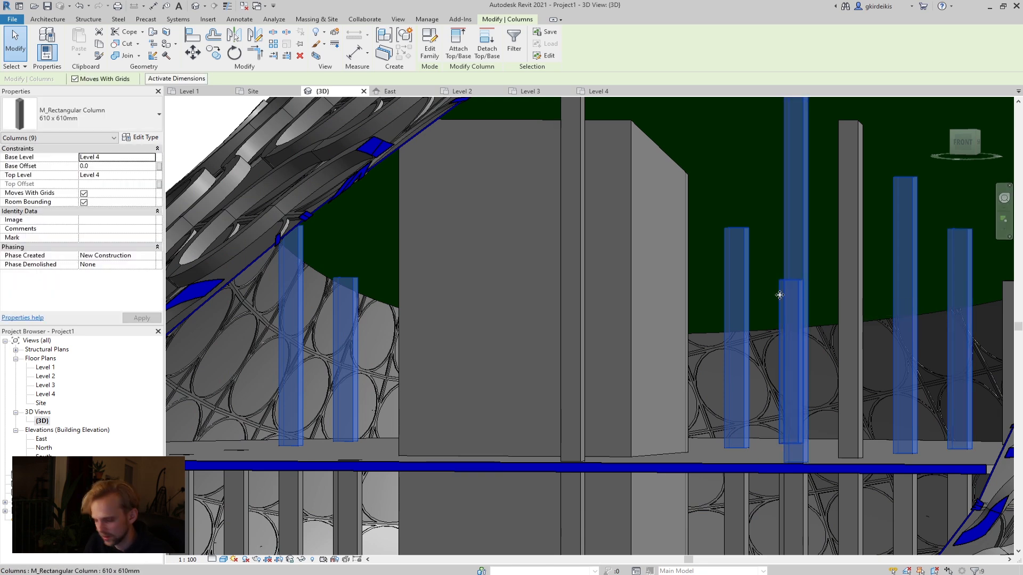
pyautogui.scroll(-4, 779, 295)
pyautogui.scroll(2, 882, 309)
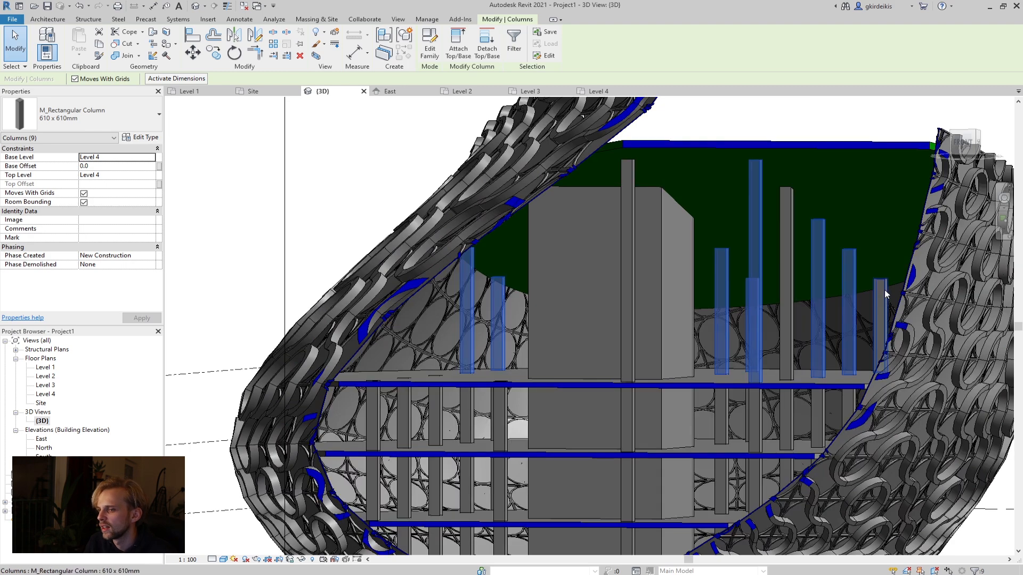
pyautogui.keyDown('ctrl'); pyautogui.click(885, 294); pyautogui.keyUp('ctrl')
pyautogui.keyDown('shift'); pyautogui.moveTo(687, 313); pyautogui.dragTo(753, 346, button='middle'); pyautogui.keyUp('shift')
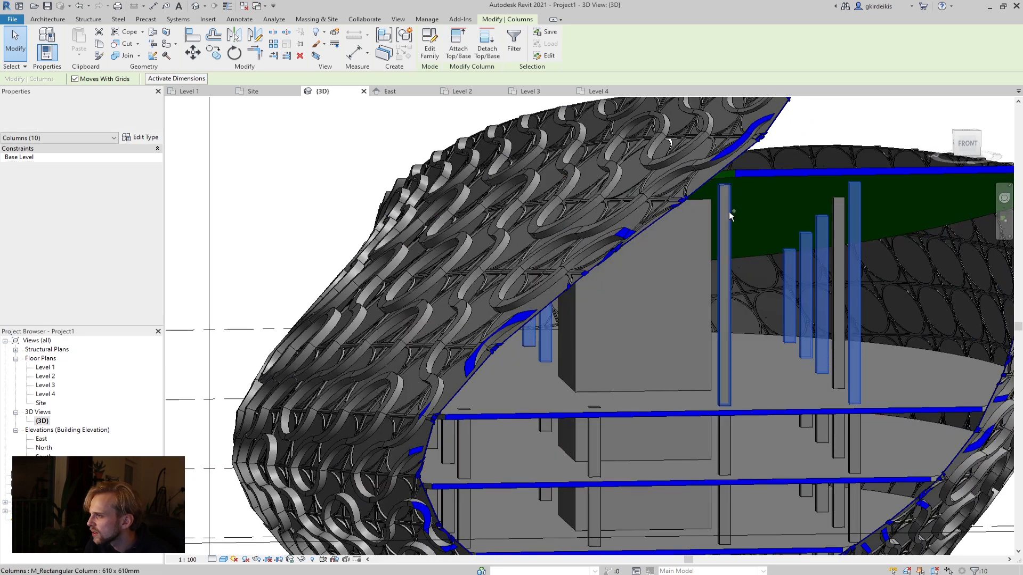
pyautogui.keyDown('ctrl'); pyautogui.click(729, 212); pyautogui.keyUp('ctrl')
pyautogui.keyDown('shift'); pyautogui.moveTo(748, 338); pyautogui.dragTo(690, 349, button='middle'); pyautogui.keyUp('shift')
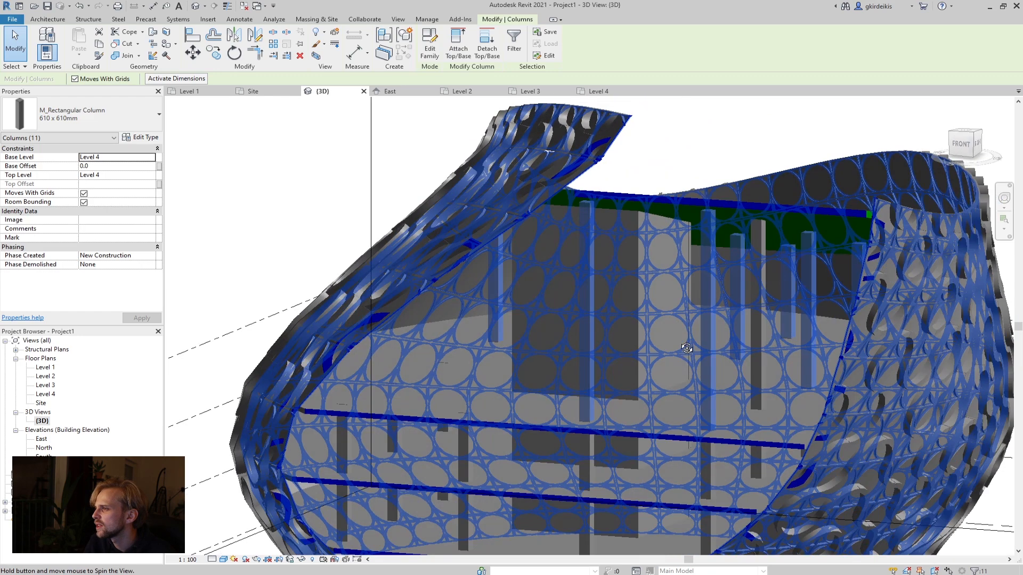
pyautogui.click(458, 51)
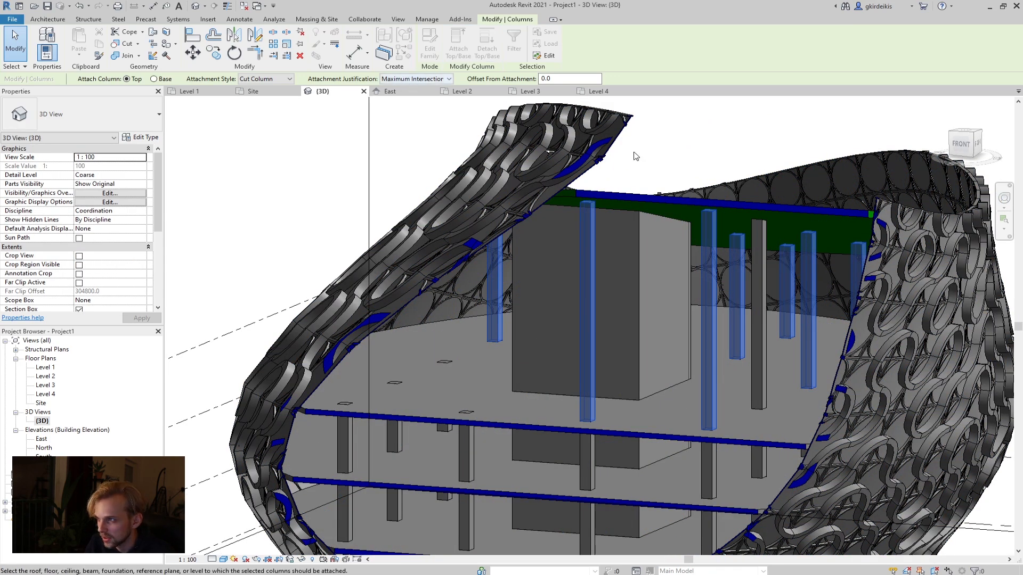
pyautogui.click(674, 210)
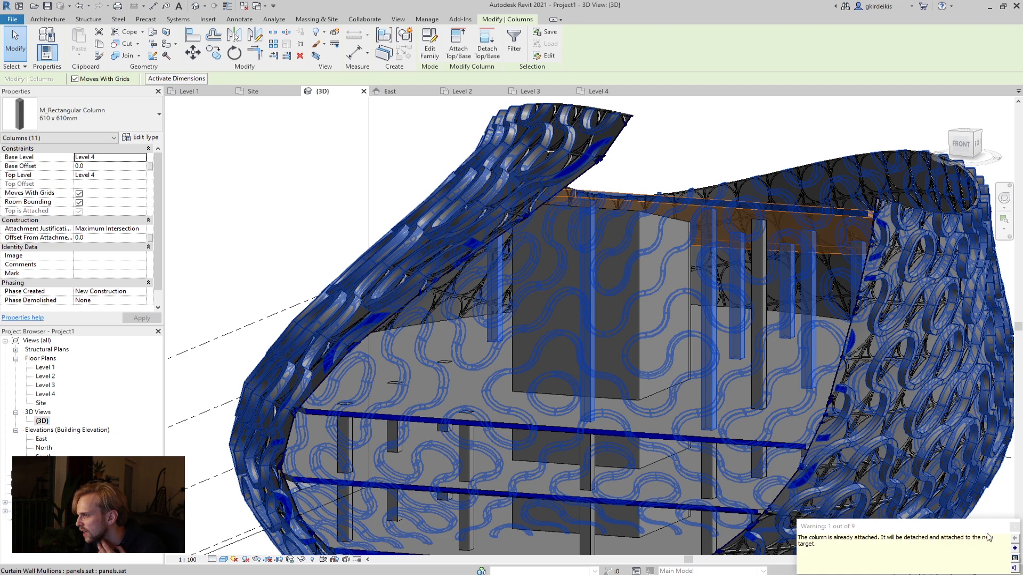
pyautogui.click(720, 148)
# - Pull the front face of the 3D view's section box outward past the facade to enclose the whole building
pyautogui.scroll(-5, 673, 238)
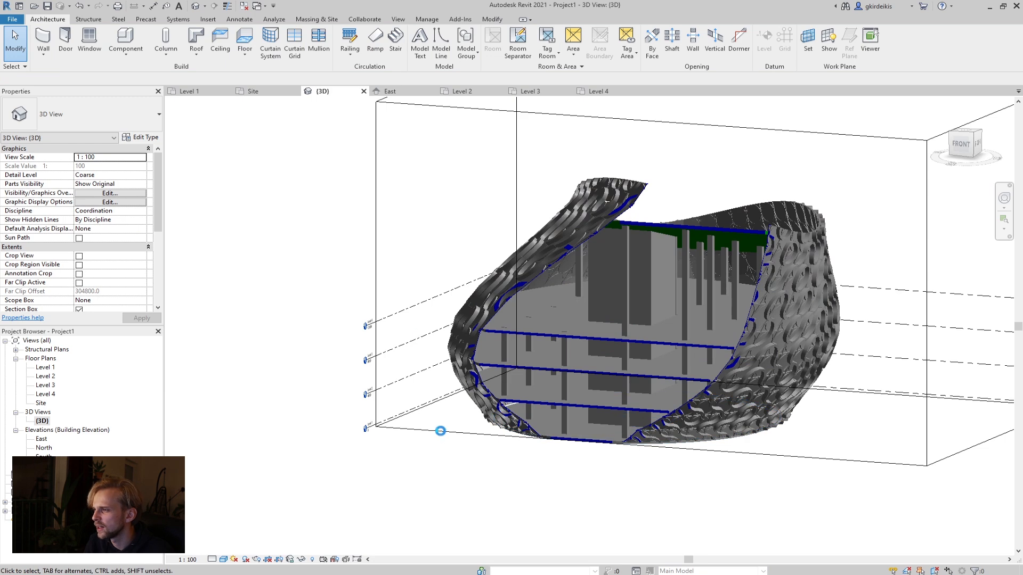
pyautogui.click(440, 430)
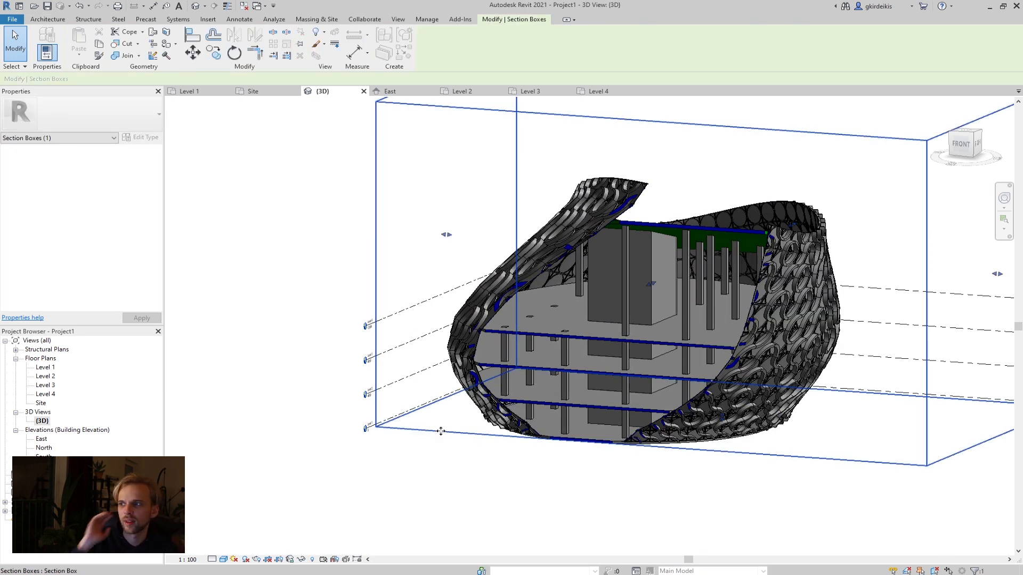
pyautogui.press('Escape')
pyautogui.click(798, 261)
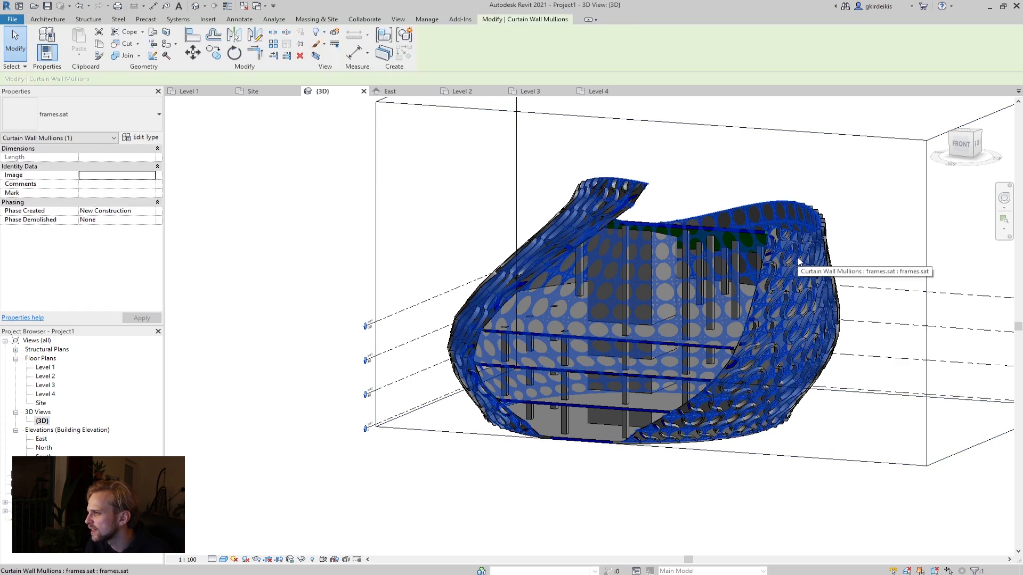
pyautogui.press('Escape')
pyautogui.click(515, 381)
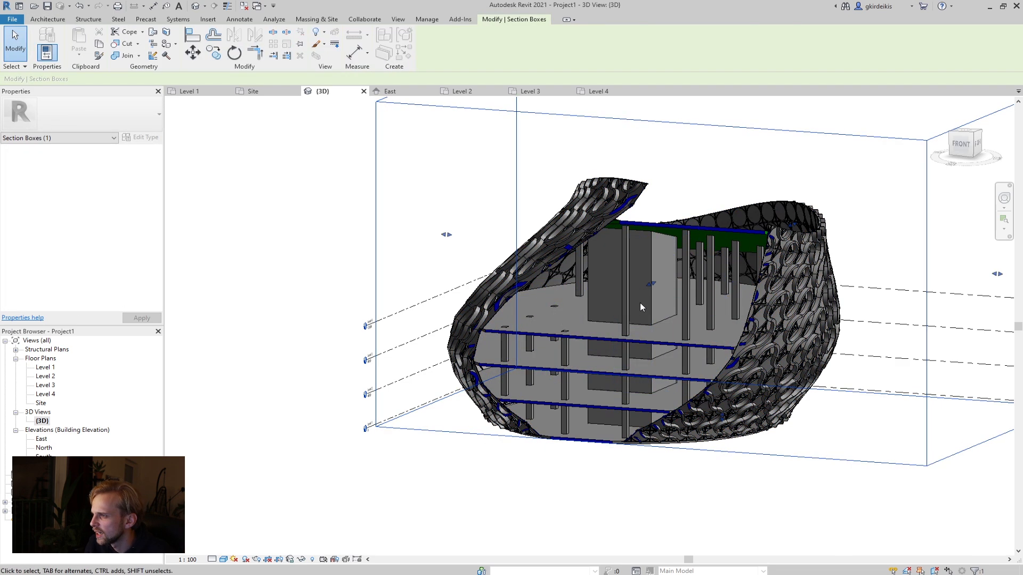
pyautogui.moveTo(648, 283); pyautogui.dragTo(590, 310)
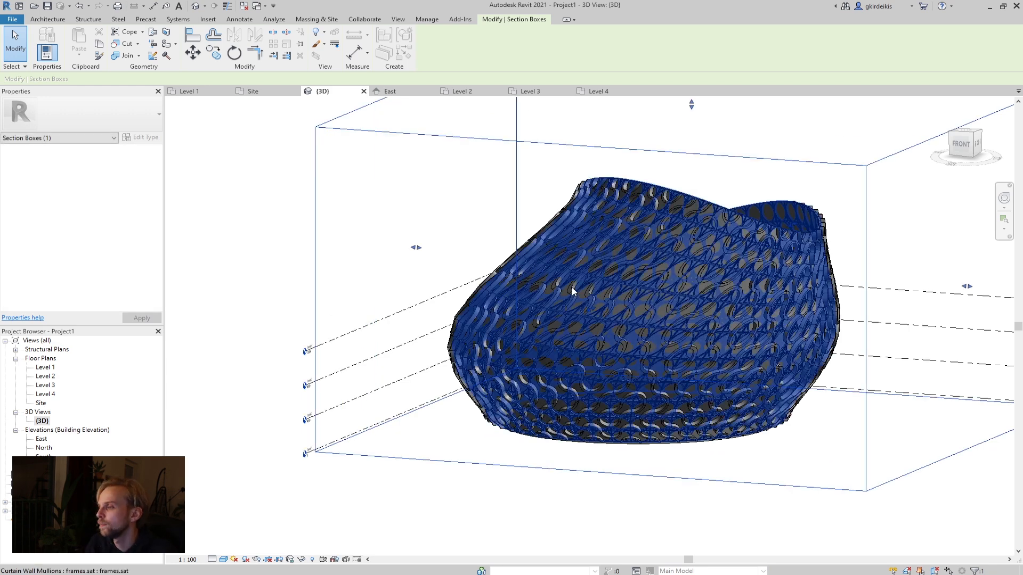
pyautogui.moveTo(612, 347); pyautogui.dragTo(650, 299, button='middle')
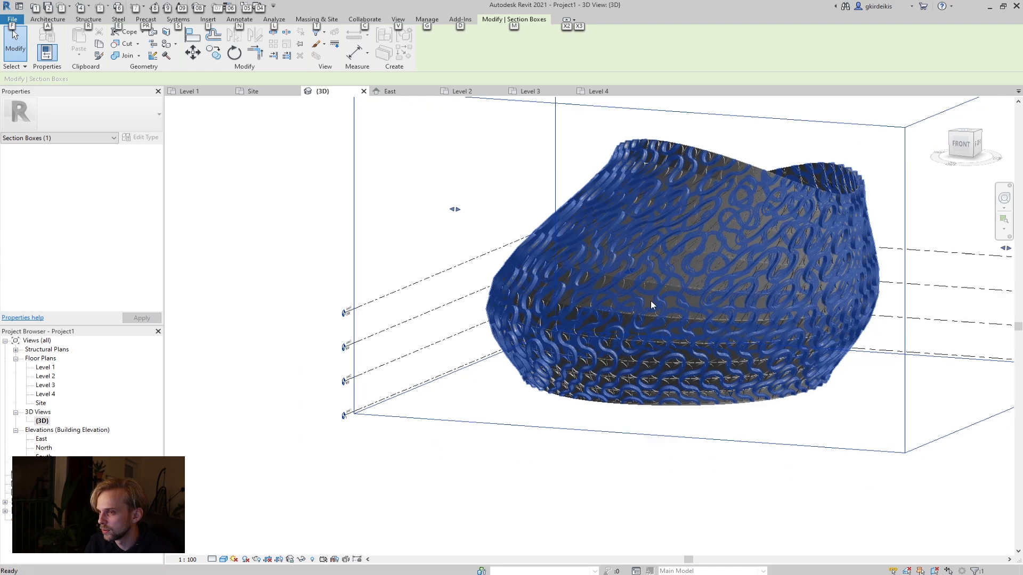
# - Select the two Level 4 columns on grid line 1 in the Level 4 plan and return to the 3D view
pyautogui.click(410, 237)
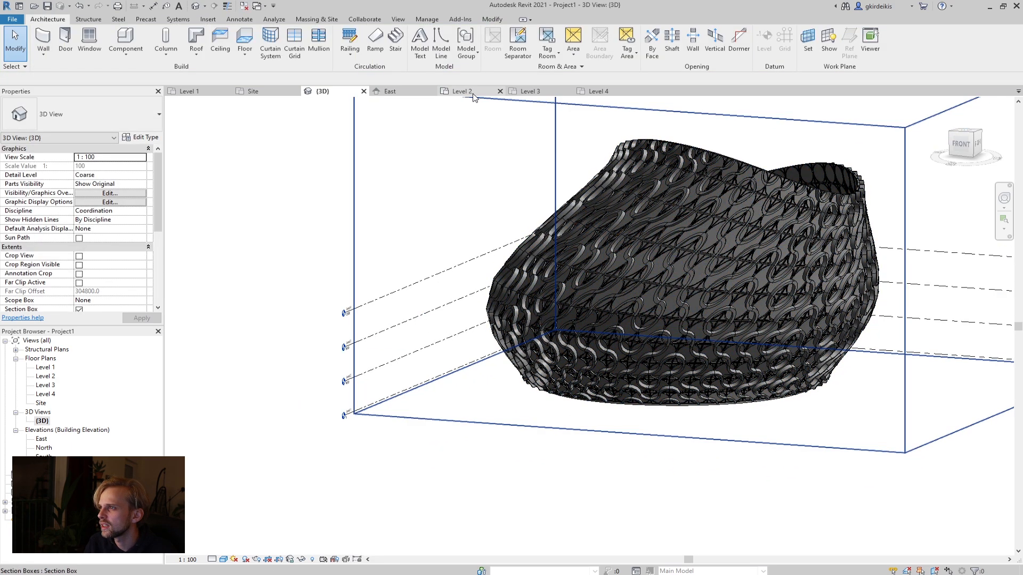
pyautogui.click(586, 94)
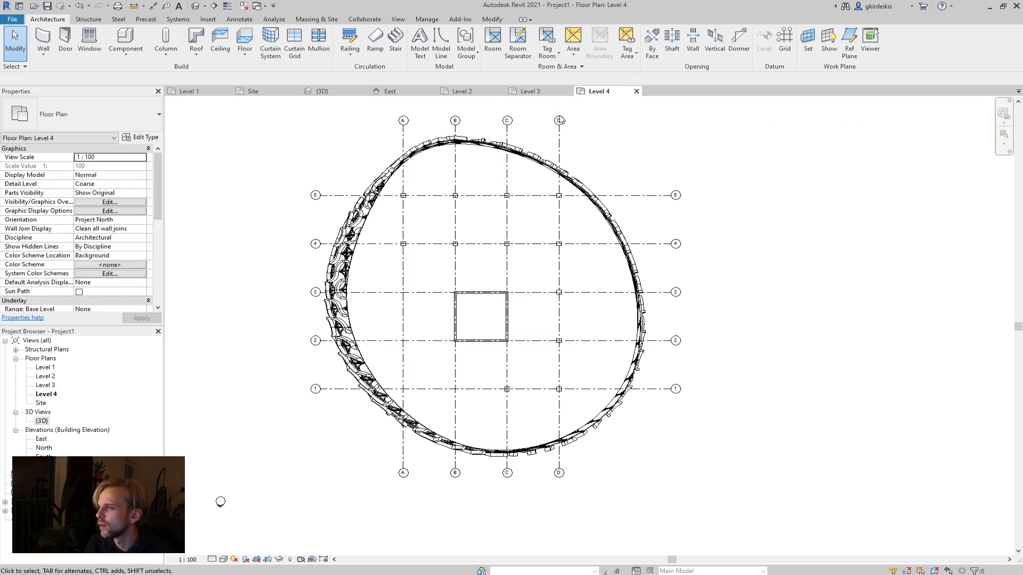
pyautogui.scroll(3, 503, 397)
pyautogui.moveTo(489, 361); pyautogui.dragTo(629, 410)
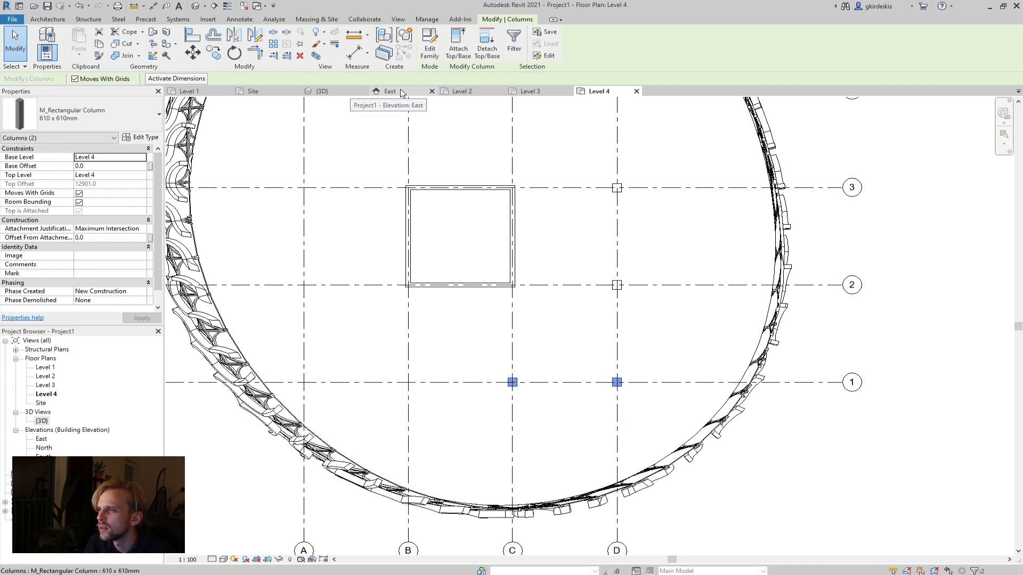
pyautogui.click(327, 94)
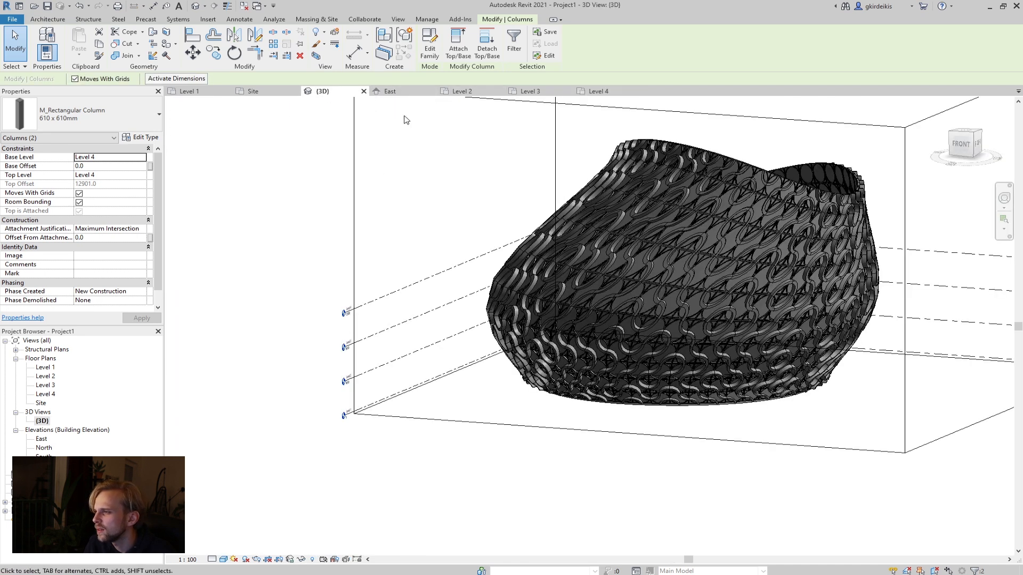
# - Examine the patterned facade and the green roof in the 3D view, from overall shape to close-up panel detail
pyautogui.keyDown('shift'); pyautogui.moveTo(478, 196); pyautogui.dragTo(538, 233, button='middle'); pyautogui.keyUp('shift')
pyautogui.keyDown('shift'); pyautogui.moveTo(544, 192); pyautogui.dragTo(707, 236, button='middle'); pyautogui.keyUp('shift')
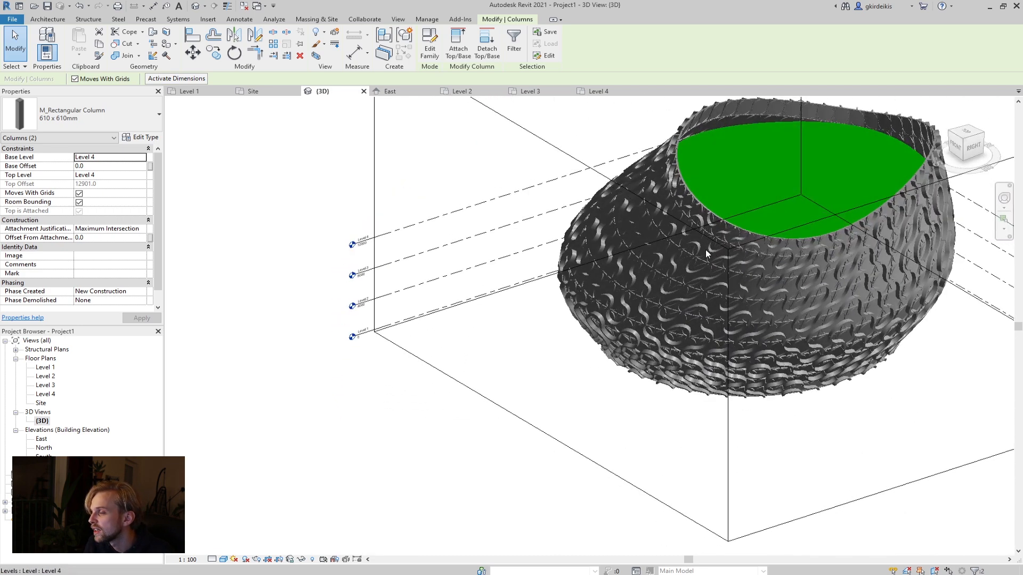
pyautogui.scroll(3, 705, 253)
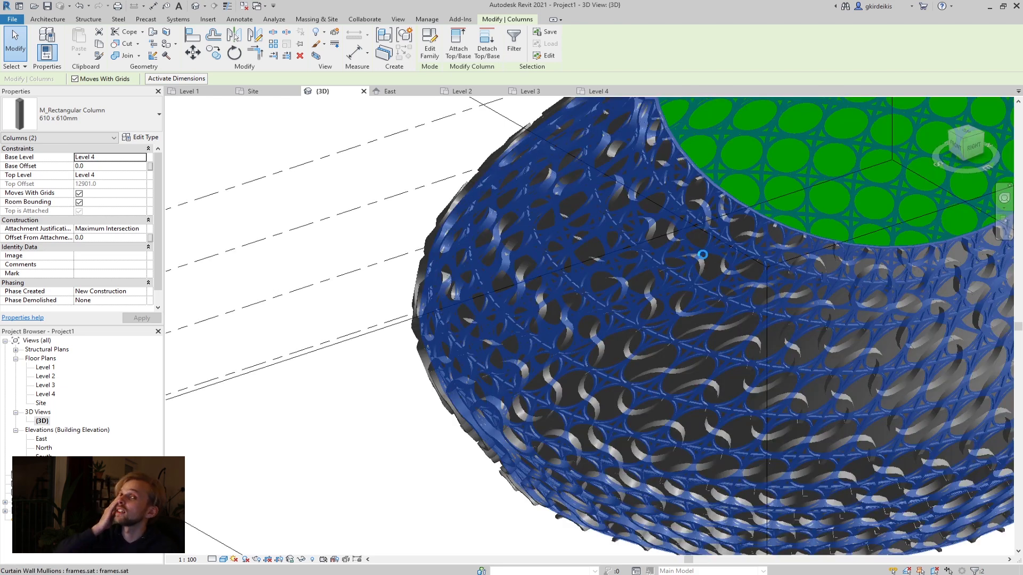
pyautogui.scroll(5, 702, 255)
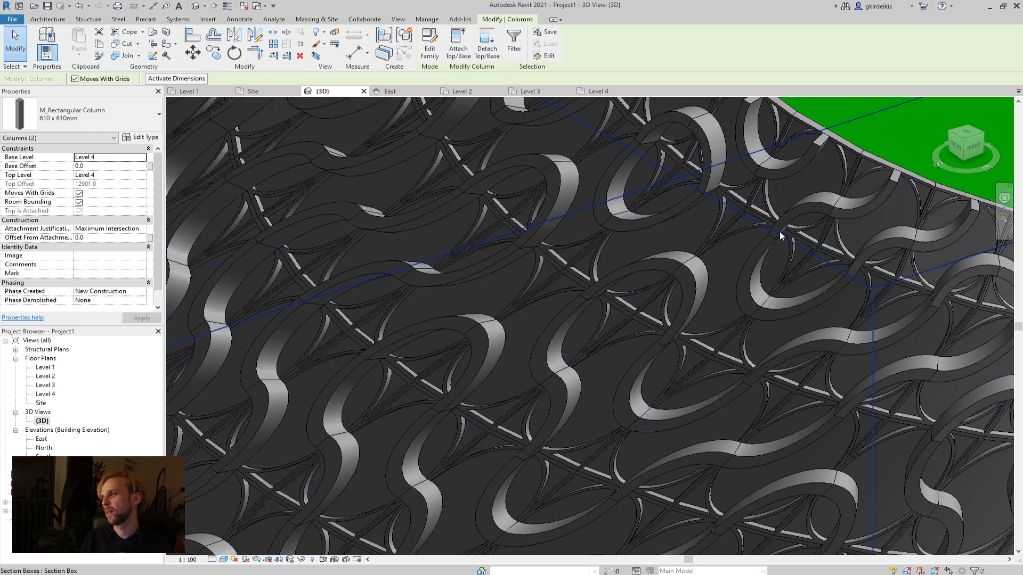
pyautogui.scroll(10, 686, 258)
pyautogui.moveTo(685, 308); pyautogui.dragTo(572, 265, button='middle')
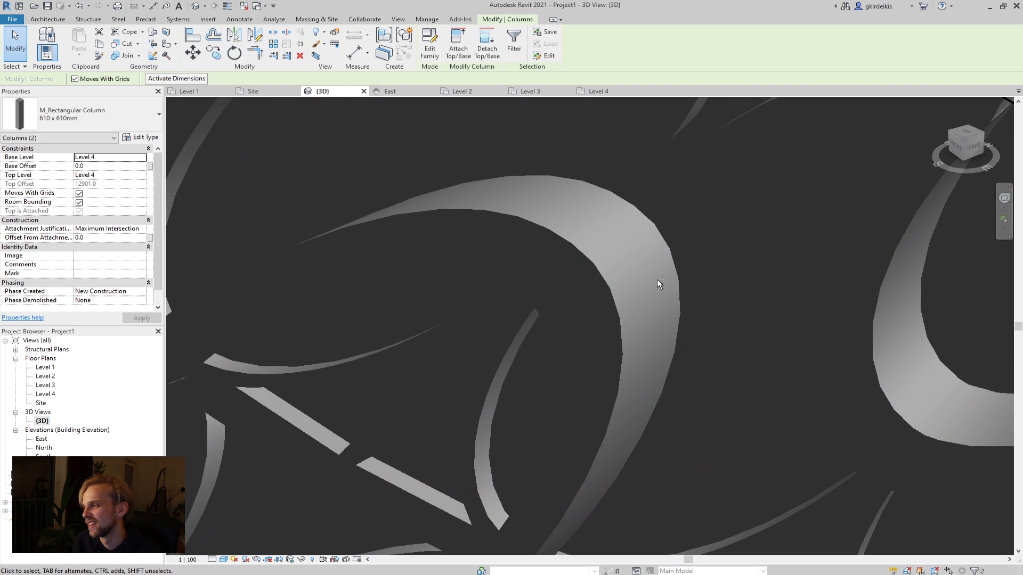
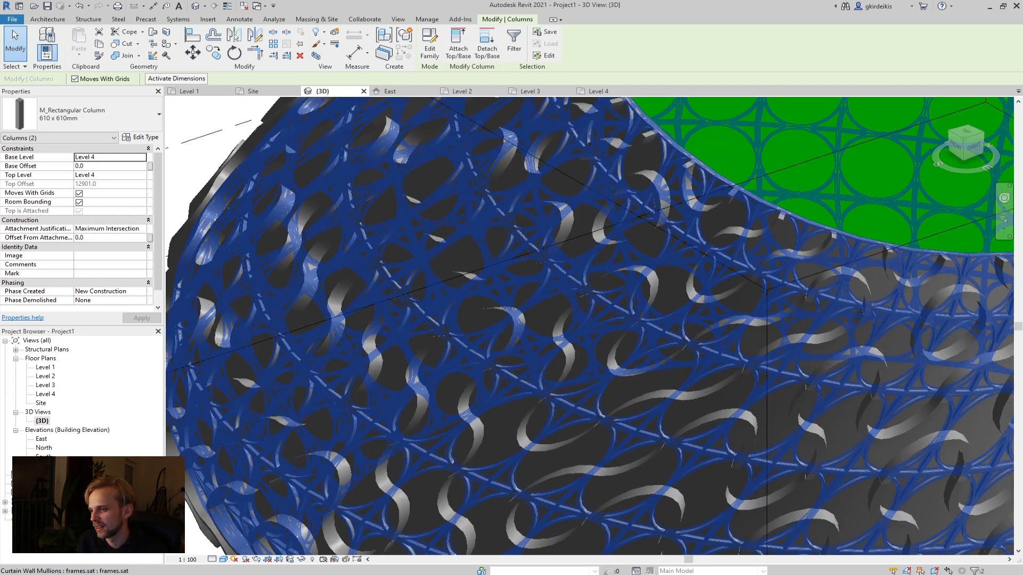
pyautogui.scroll(-3, 519, 251)
pyautogui.click(198, 530)
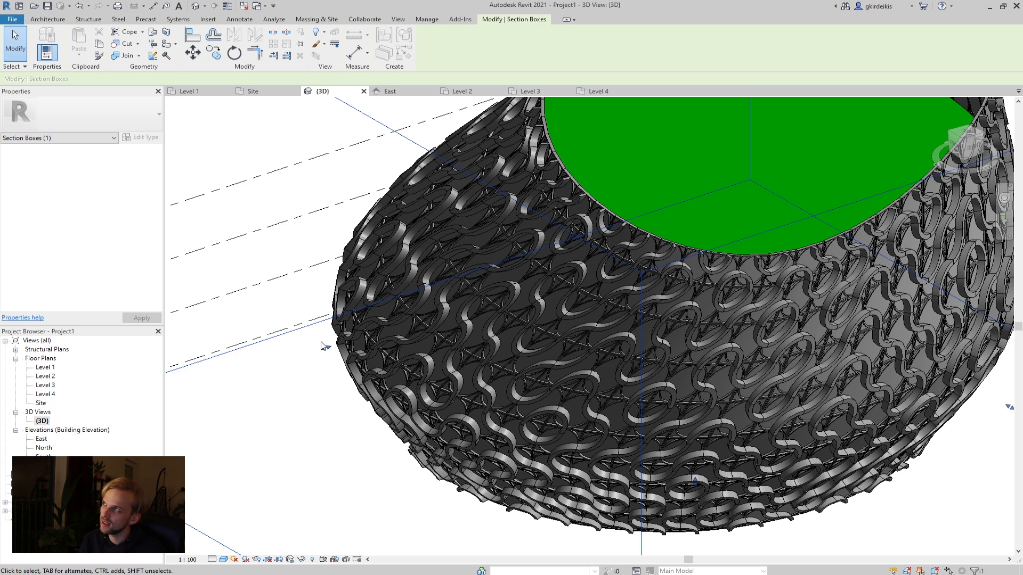
# - Open the Level 4 floor plan and examine the core between grid lines B, C, 2 and 3
pyautogui.doubleClick(48, 395)
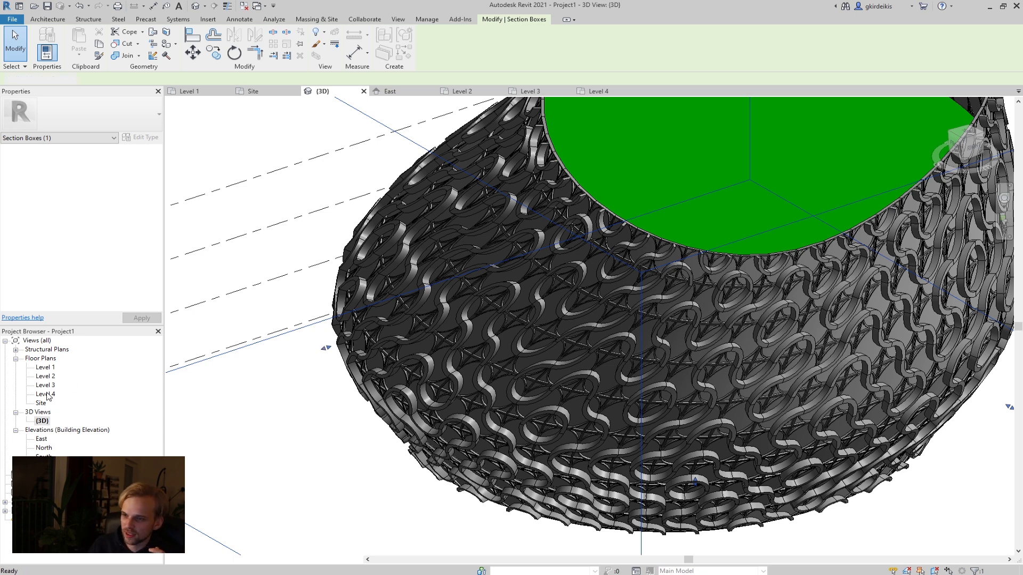
pyautogui.click(460, 339)
pyautogui.scroll(-4, 460, 339)
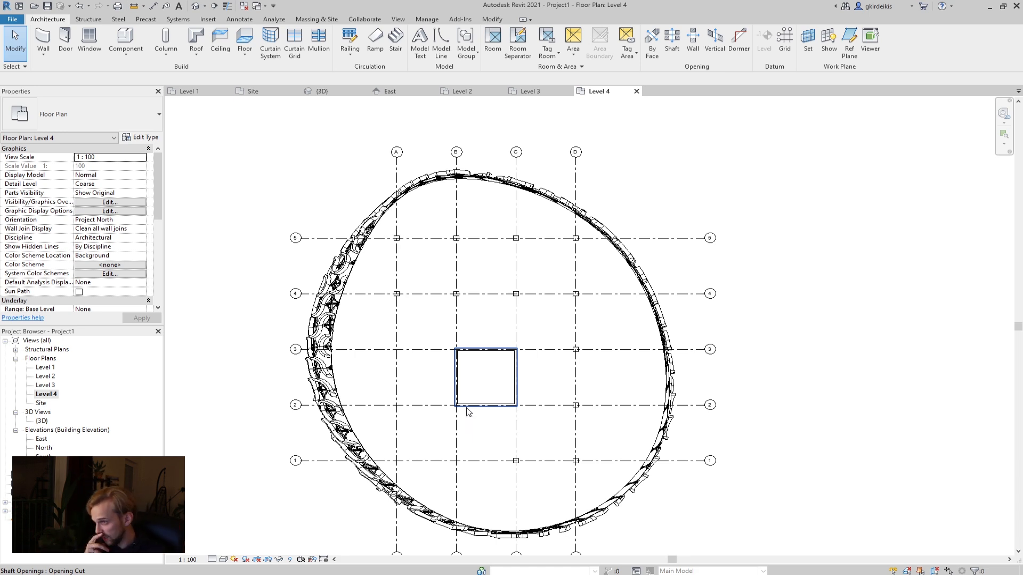
pyautogui.scroll(5, 482, 371)
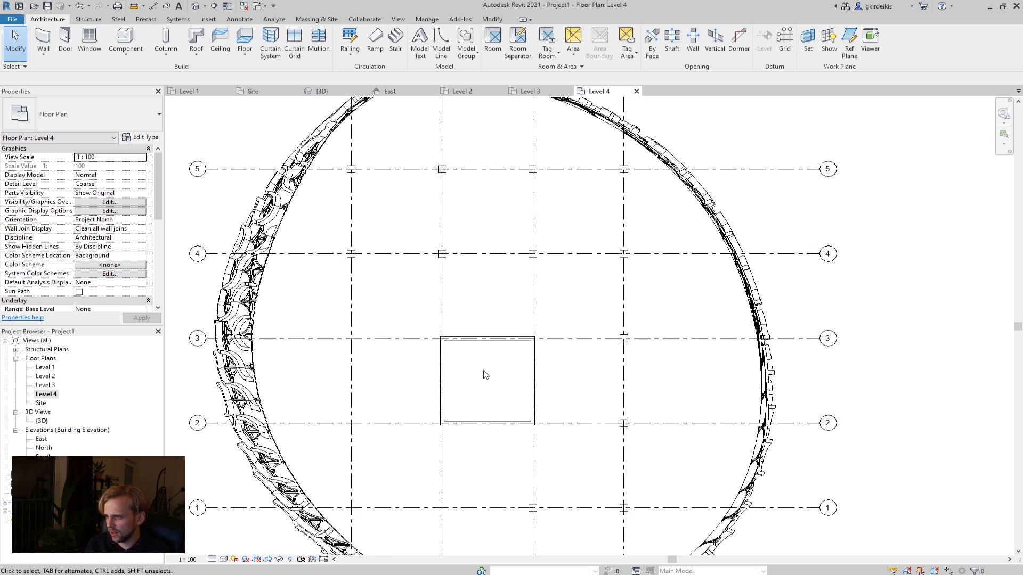
pyautogui.moveTo(472, 352); pyautogui.dragTo(452, 315, button='middle')
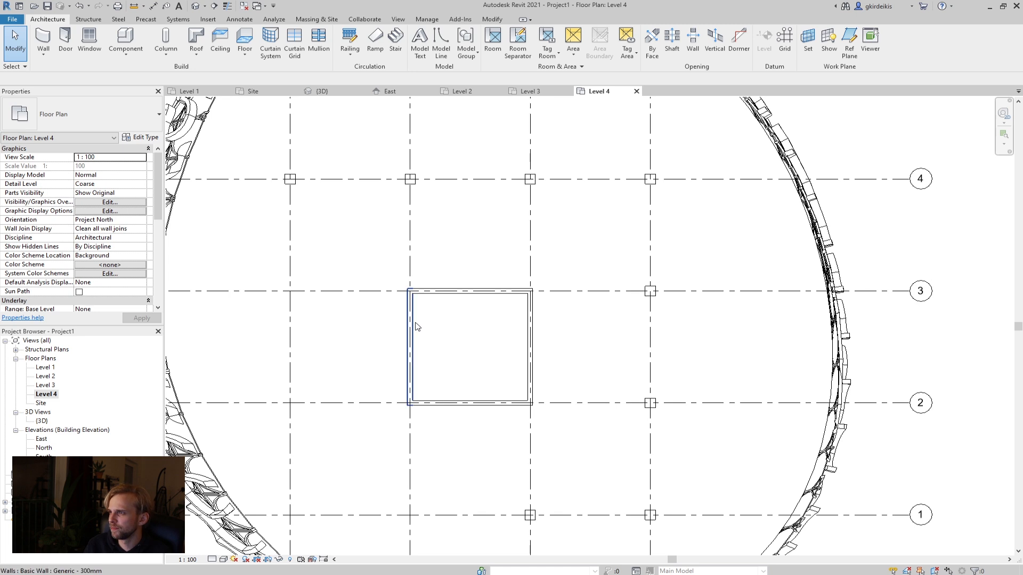
# - Start a stair at the core in the Level 1 plan, keeping the Assembled Stair type 190mm max riser 250mm going
pyautogui.click(48, 367)
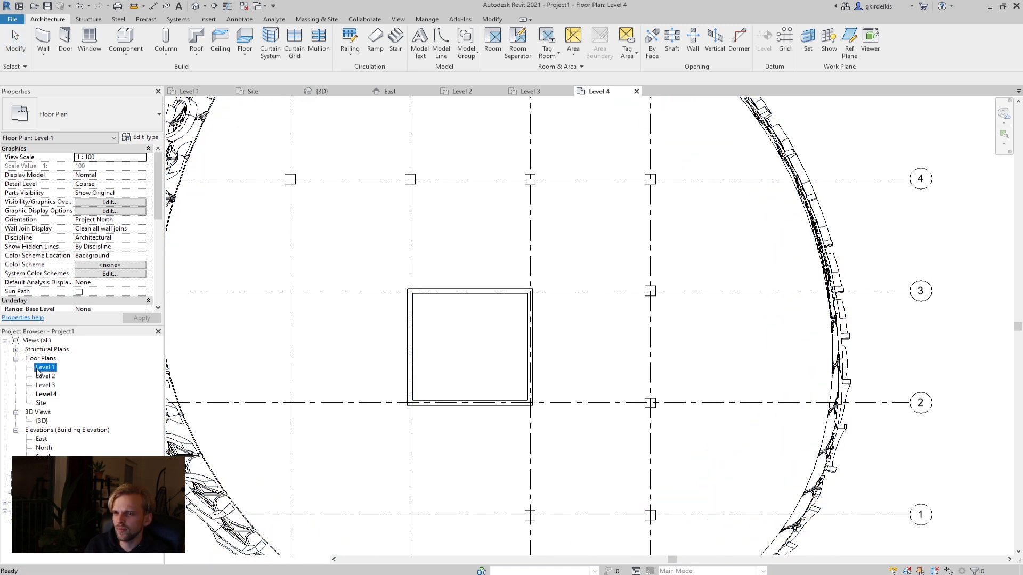
pyautogui.doubleClick(39, 368)
pyautogui.scroll(4, 470, 361)
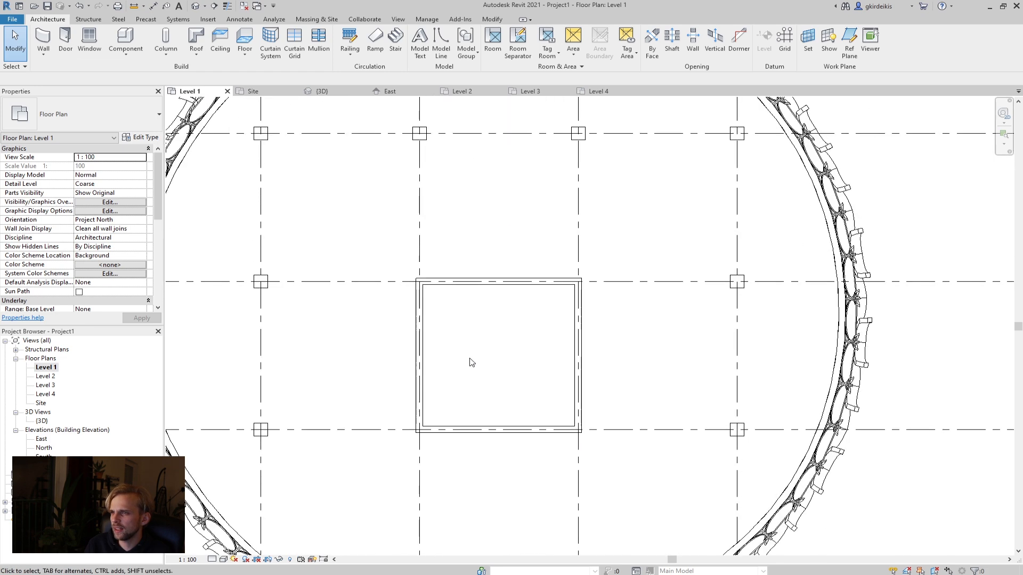
pyautogui.moveTo(487, 354); pyautogui.dragTo(452, 322, button='middle')
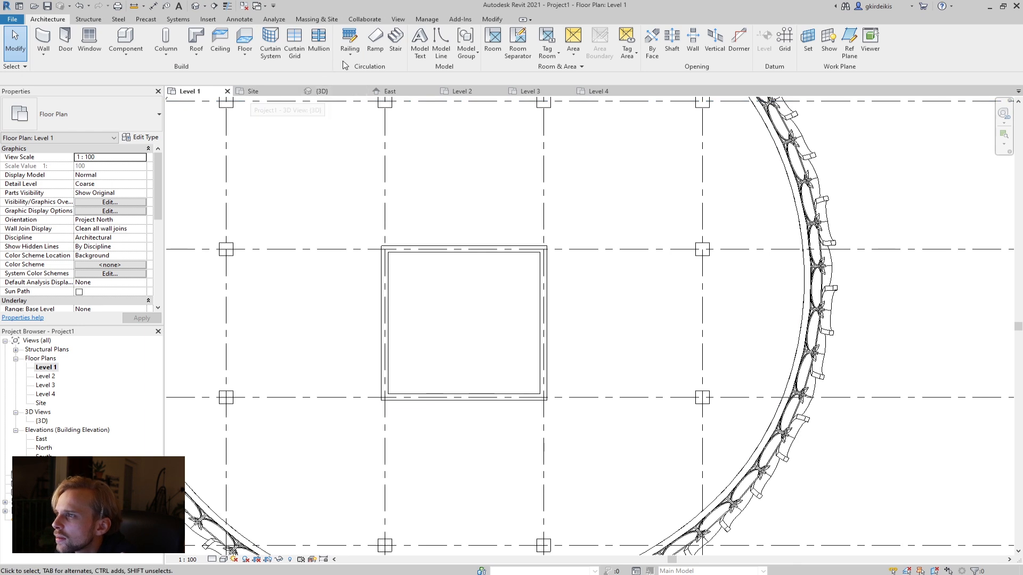
pyautogui.click(395, 38)
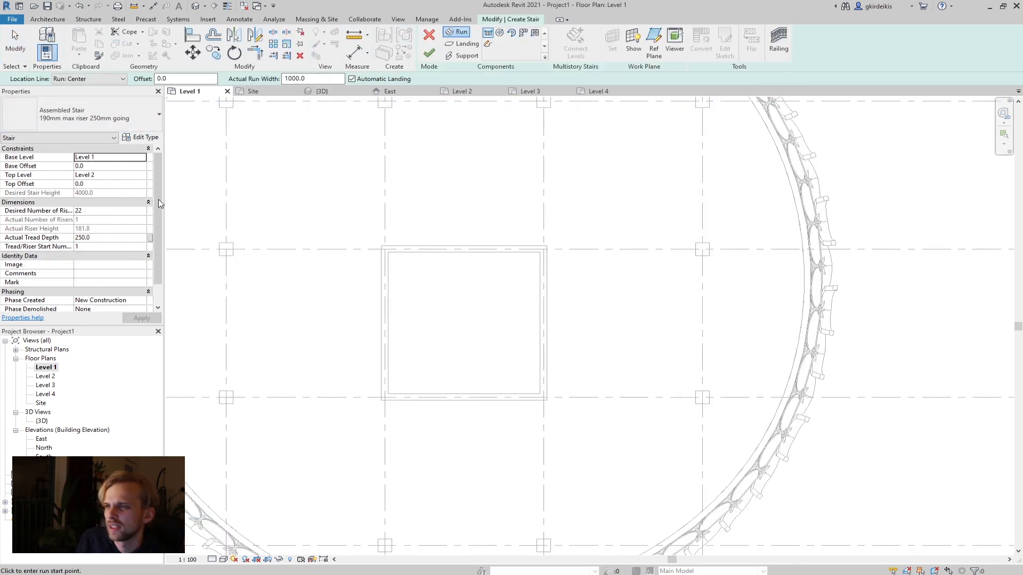
pyautogui.click(123, 125)
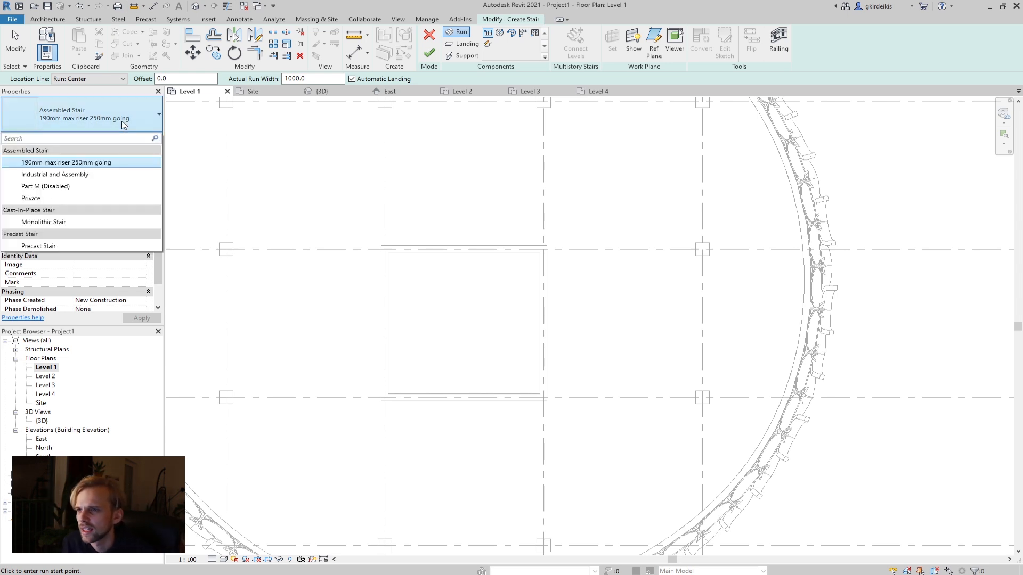
pyautogui.click(122, 124)
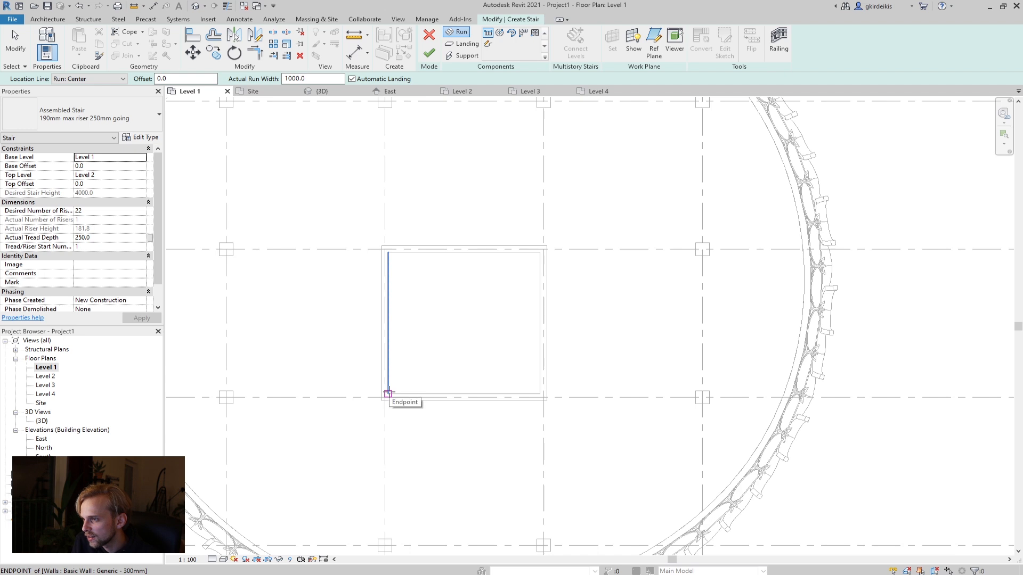
# - Draw a 2500 mm stair run along the inside of the core's west wall from its southwest corner, with location line Run: Left
pyautogui.click(387, 395)
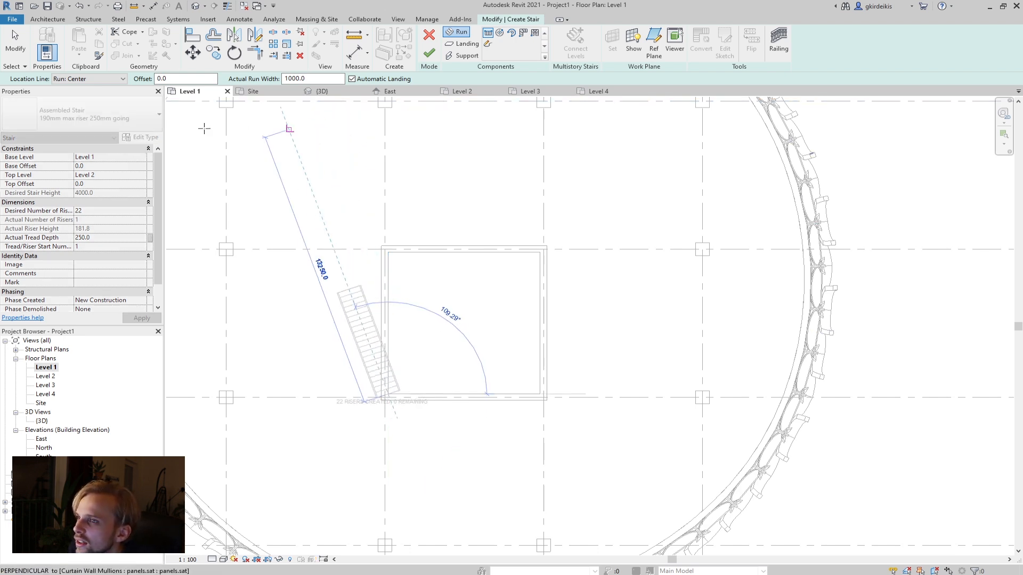
pyautogui.click(103, 79)
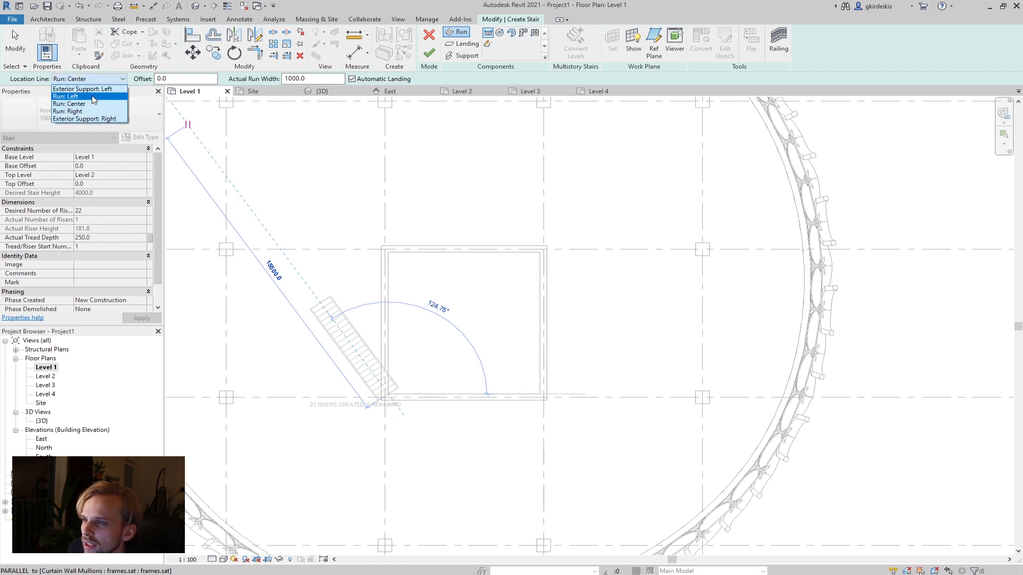
pyautogui.click(93, 97)
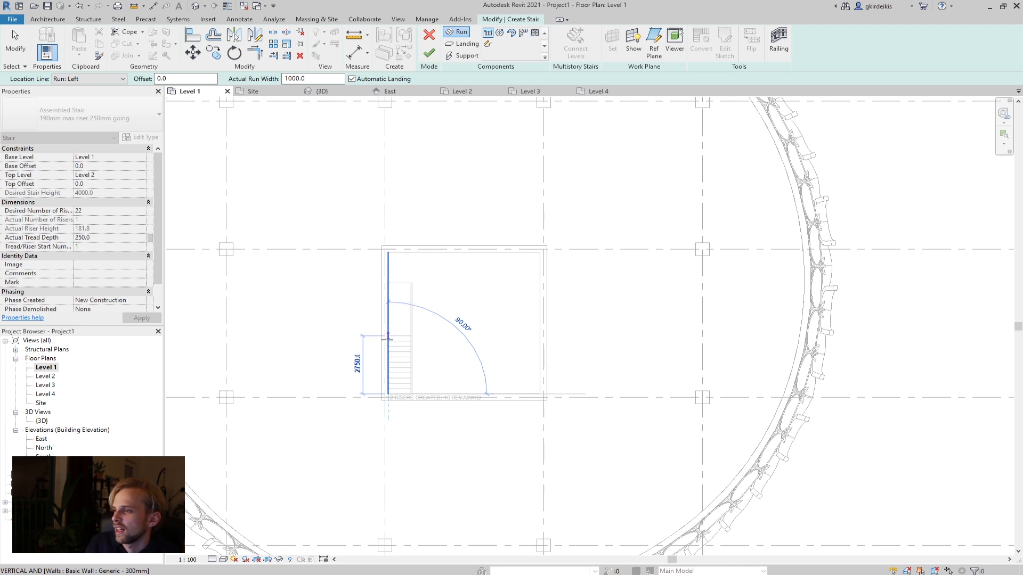
pyautogui.scroll(3, 388, 340)
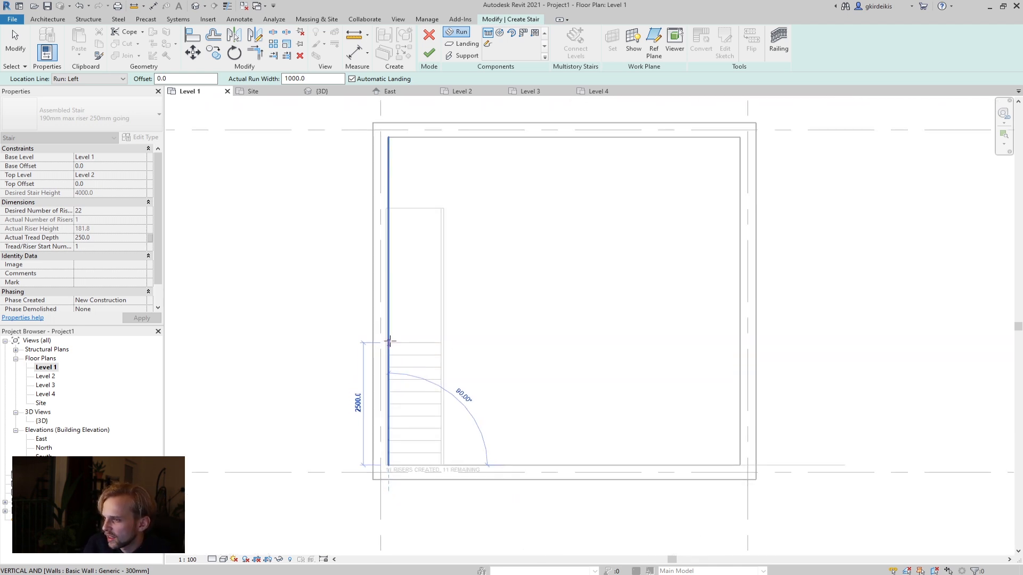
pyautogui.click(389, 341)
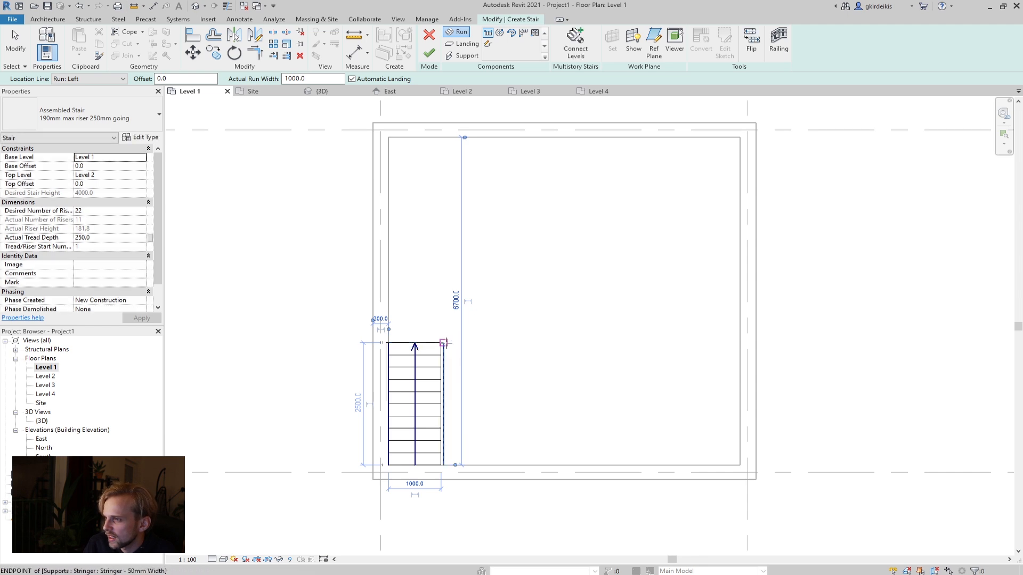
# - Draw the return run beside the first one from its upper end back to the core's south wall, with location line Run: Right
pyautogui.click(444, 342)
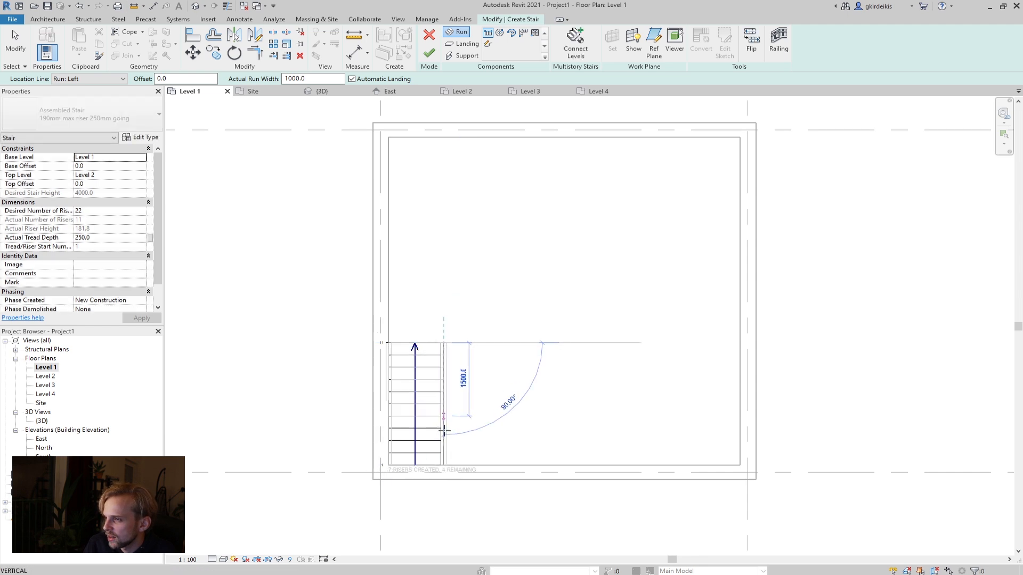
pyautogui.click(94, 79)
pyautogui.click(82, 110)
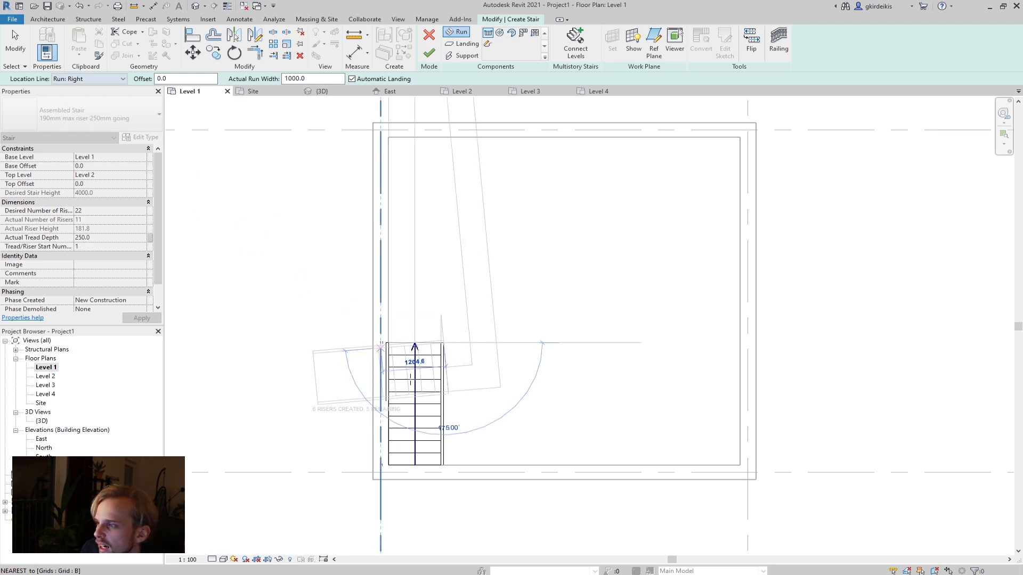
pyautogui.click(444, 465)
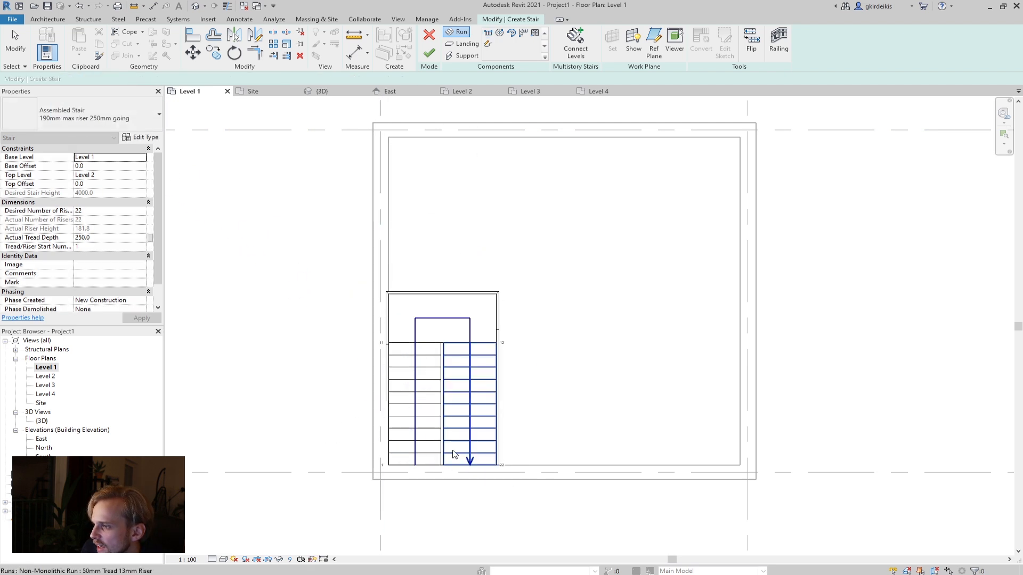
pyautogui.press('Escape')
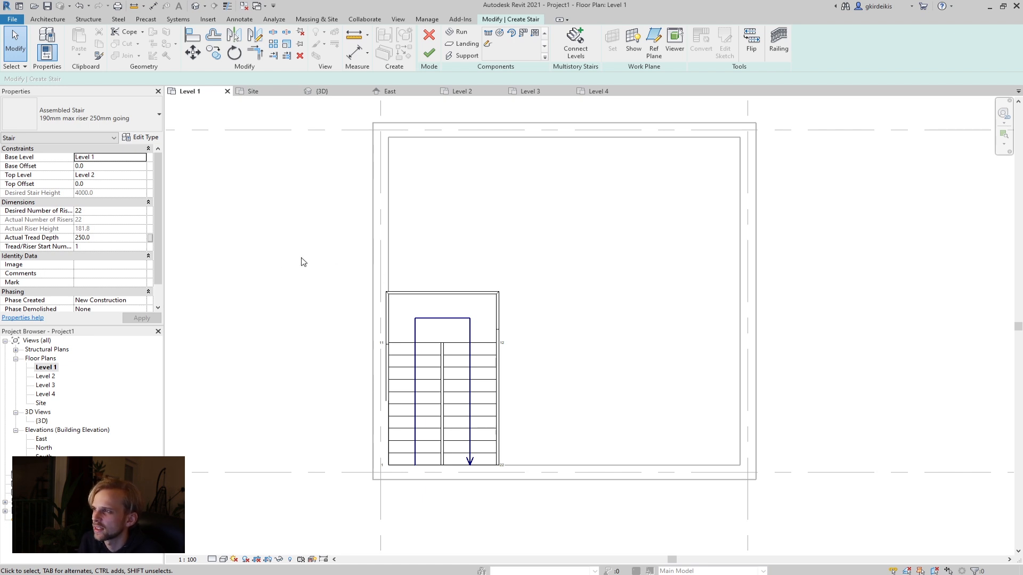
# - Check the U-shaped stair in the Level 2 plan, switch to the 3D view and finish the stair
pyautogui.click(52, 377)
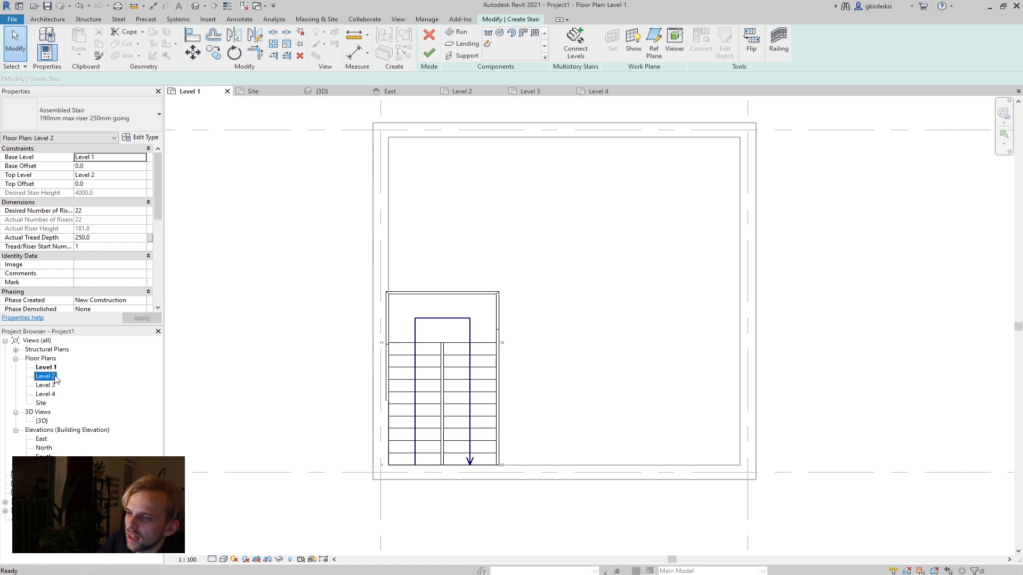
pyautogui.doubleClick(45, 376)
pyautogui.scroll(4, 464, 358)
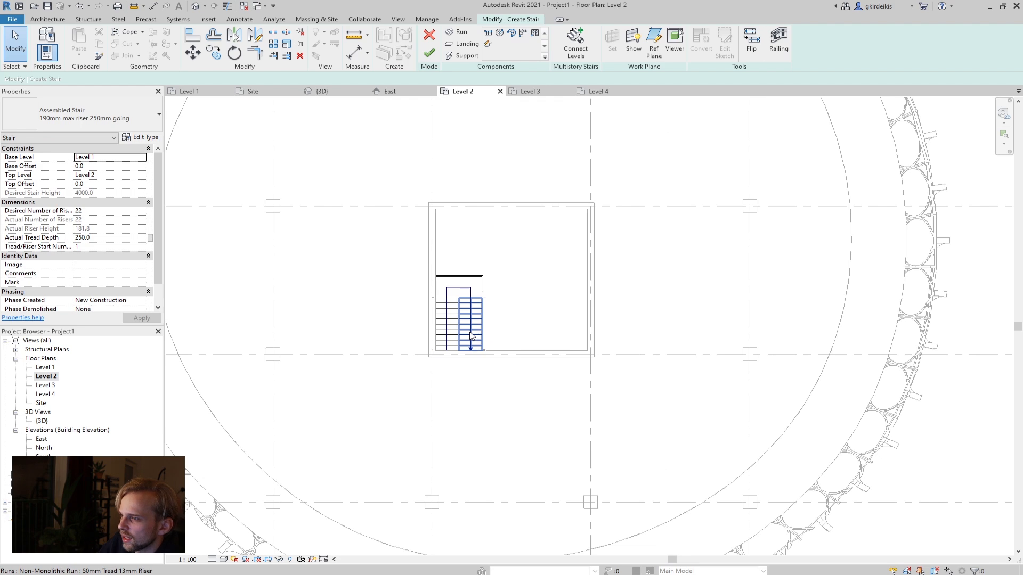
pyautogui.scroll(3, 472, 331)
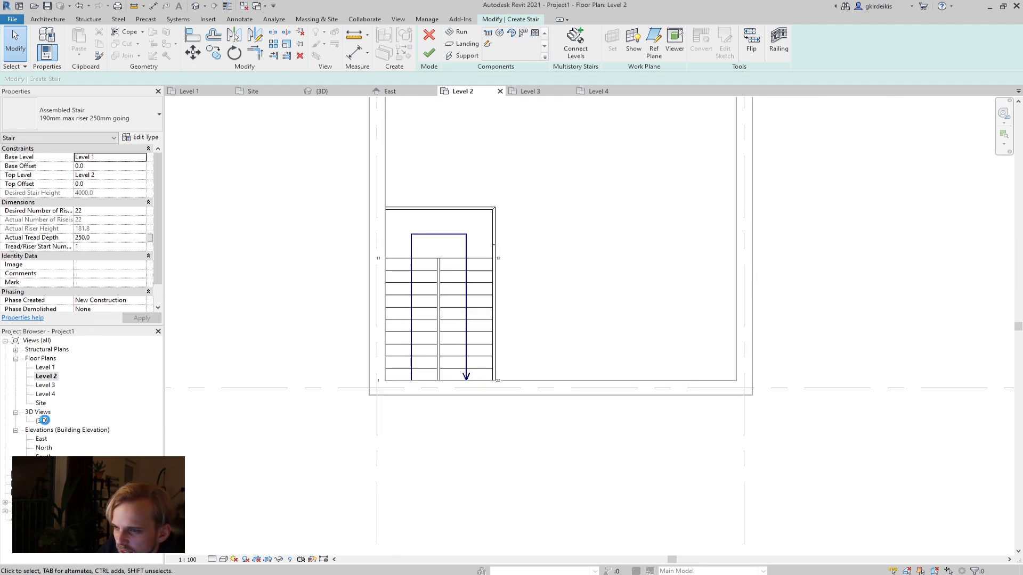
pyautogui.doubleClick(44, 421)
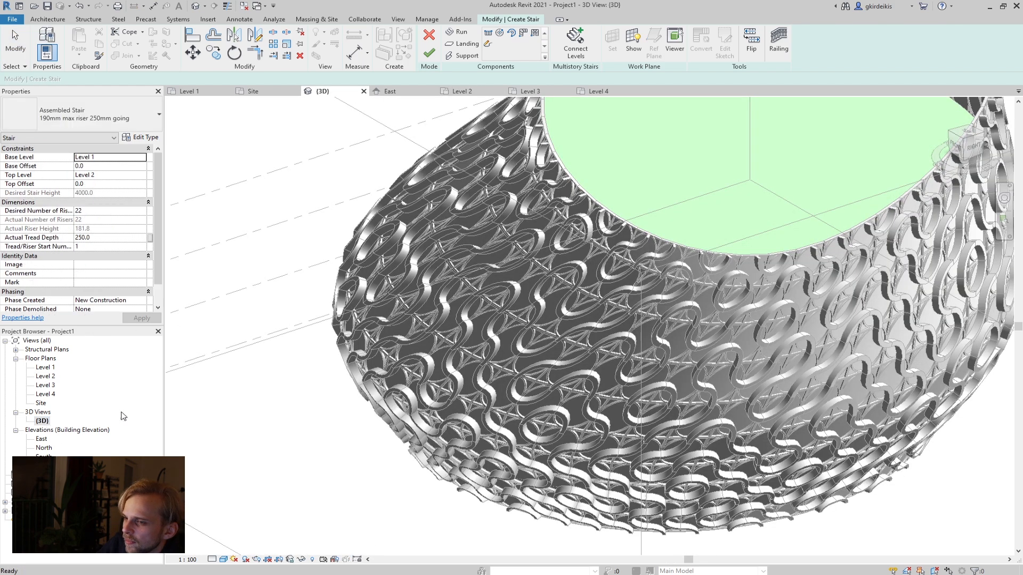
pyautogui.scroll(-2, 392, 386)
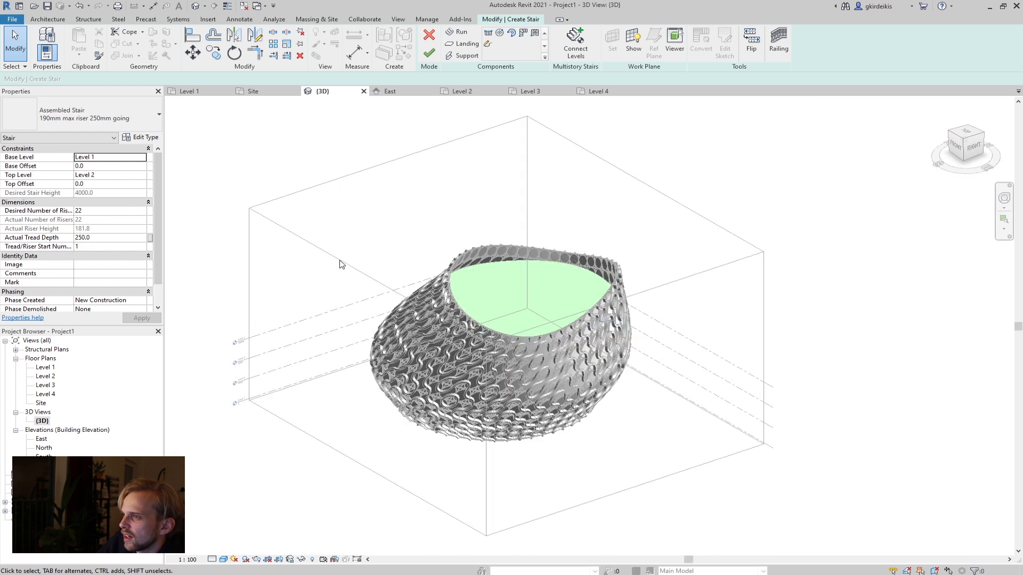
pyautogui.click(429, 53)
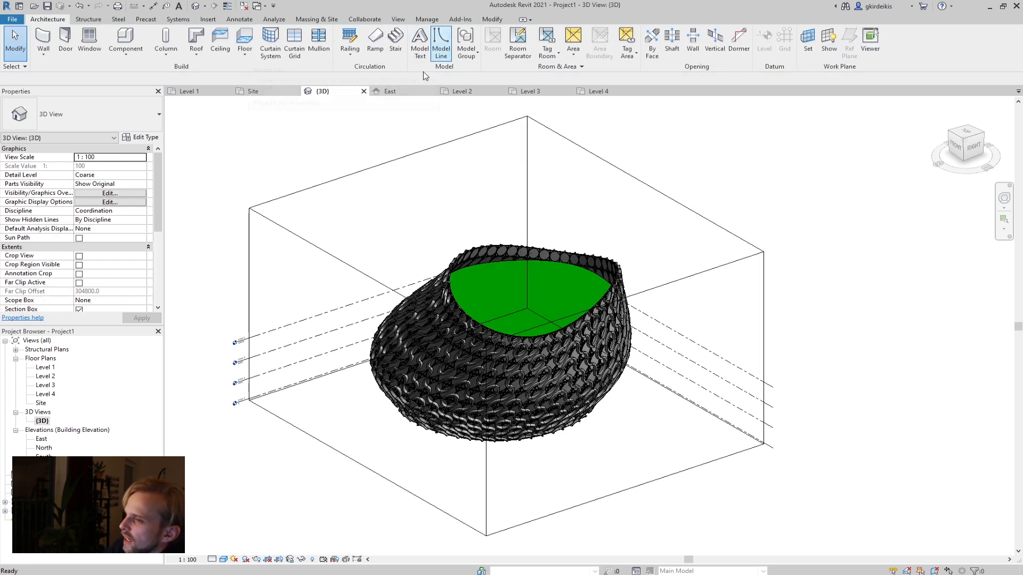
# - Pull the front face of the 3D view's section box inward until it cuts through the core, and inspect the exposed stair
pyautogui.click(327, 250)
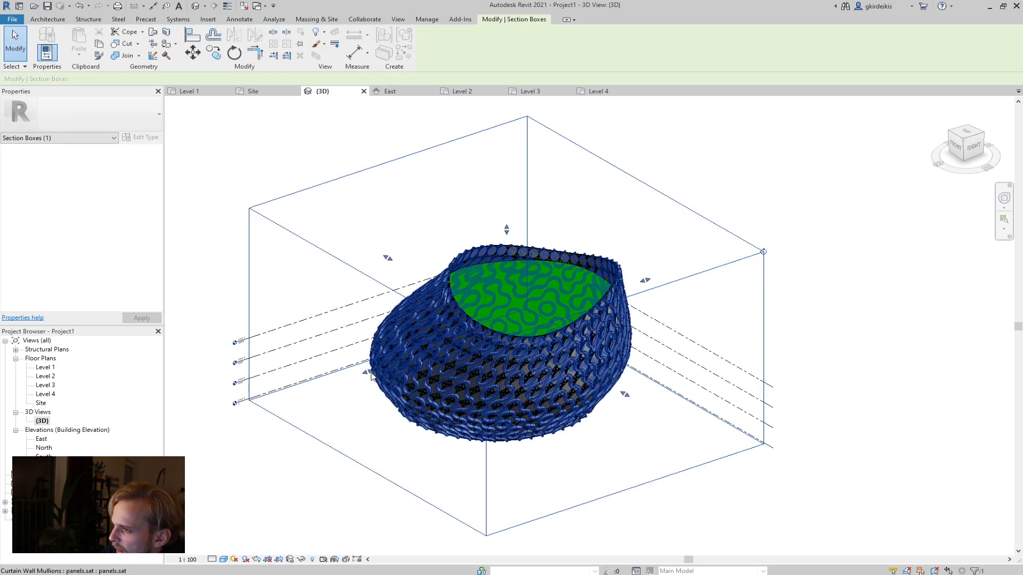
pyautogui.moveTo(393, 368); pyautogui.dragTo(483, 355)
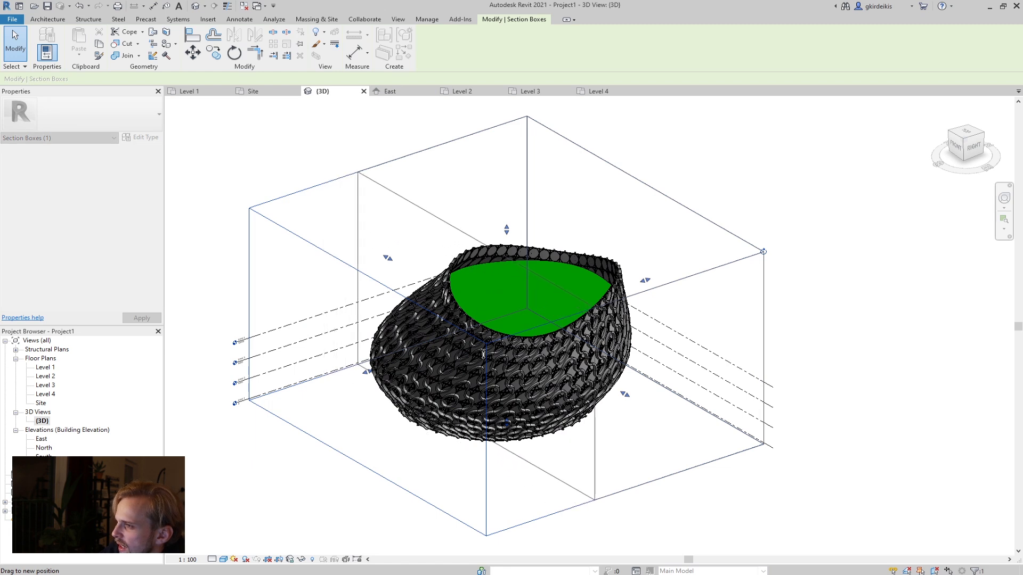
pyautogui.moveTo(607, 352); pyautogui.dragTo(607, 352)
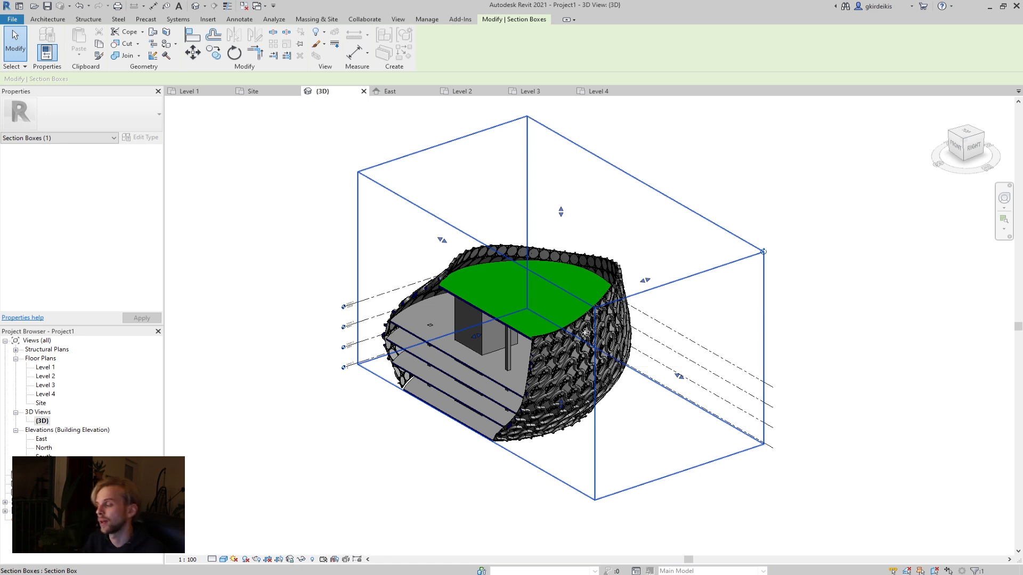
pyautogui.scroll(3, 450, 359)
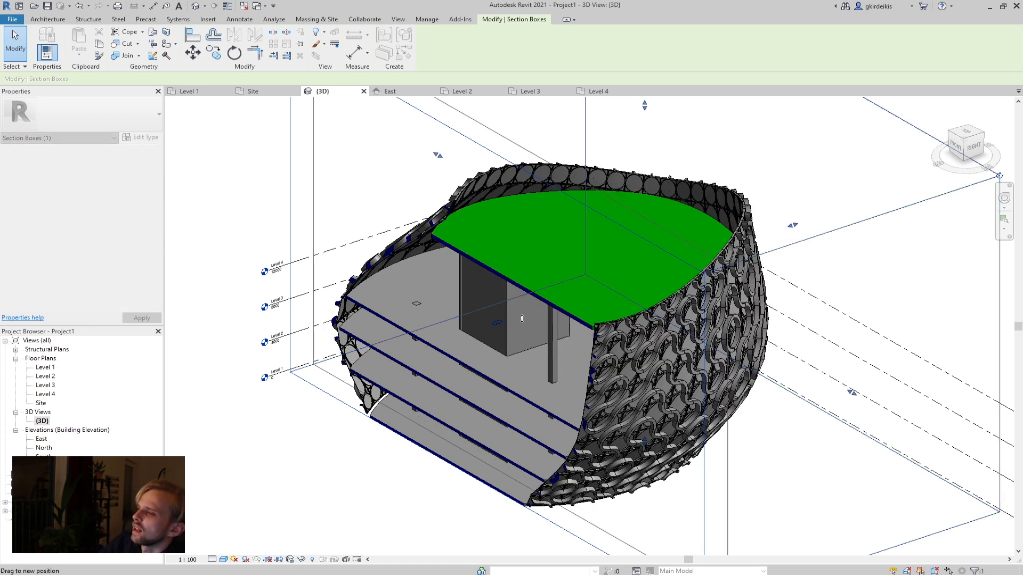
pyautogui.moveTo(521, 318); pyautogui.dragTo(549, 315)
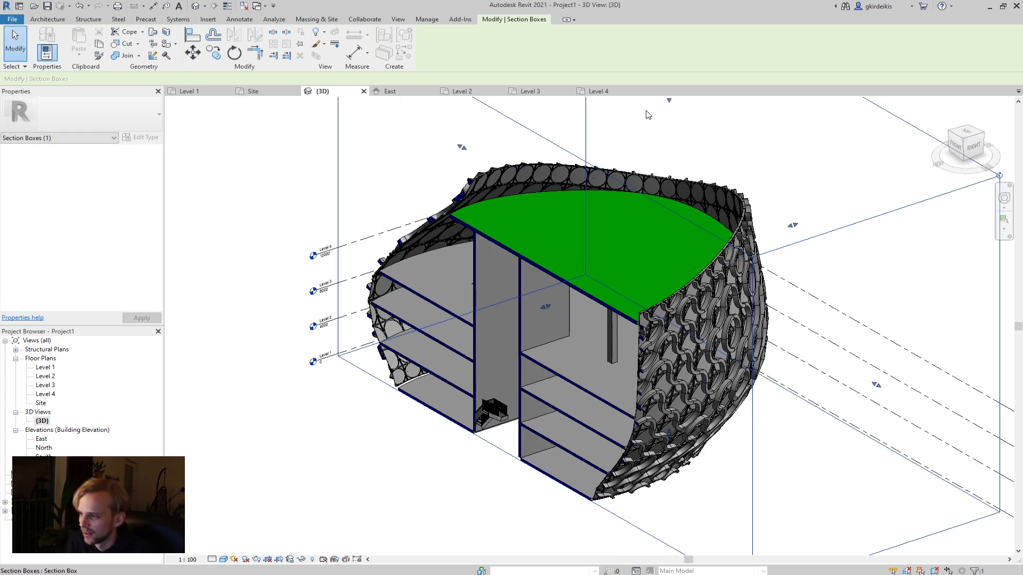
pyautogui.scroll(4, 471, 469)
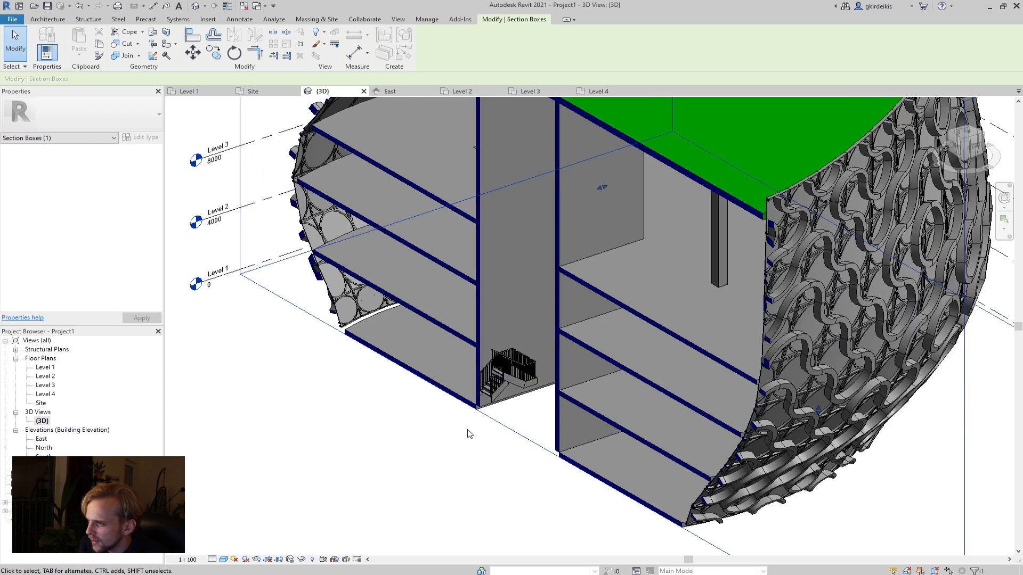
pyautogui.scroll(-2, 459, 434)
pyautogui.keyDown('shift'); pyautogui.moveTo(491, 429); pyautogui.dragTo(519, 434, button='middle'); pyautogui.keyUp('shift')
pyautogui.scroll(3, 517, 440)
pyautogui.scroll(2, 517, 440)
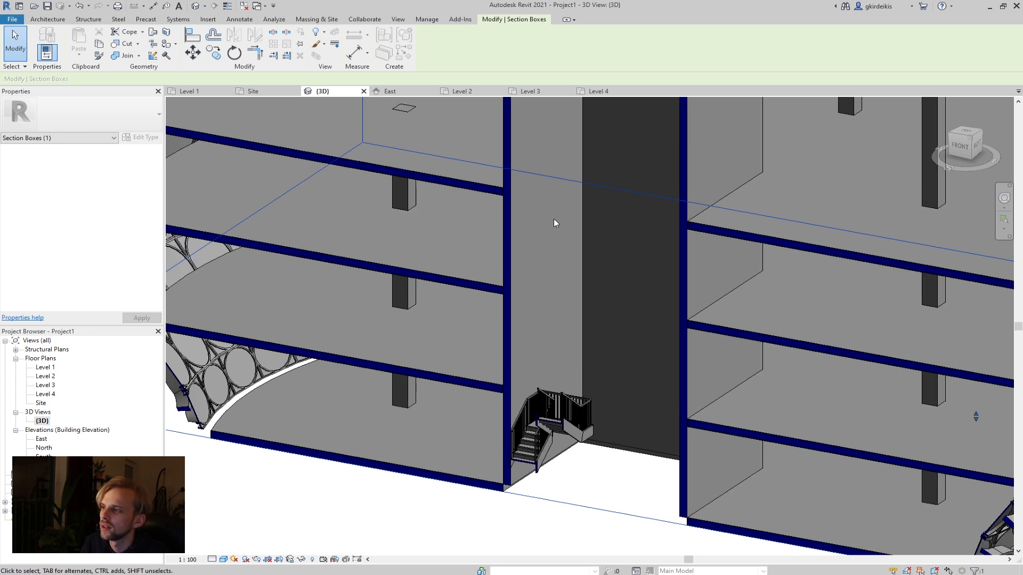
pyautogui.scroll(-3, 545, 201)
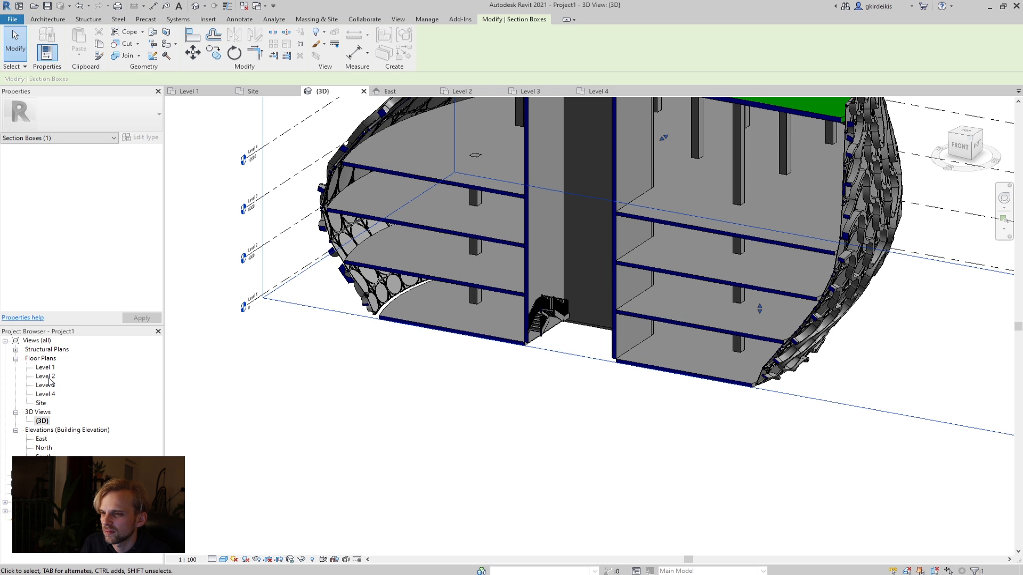
pyautogui.click(305, 409)
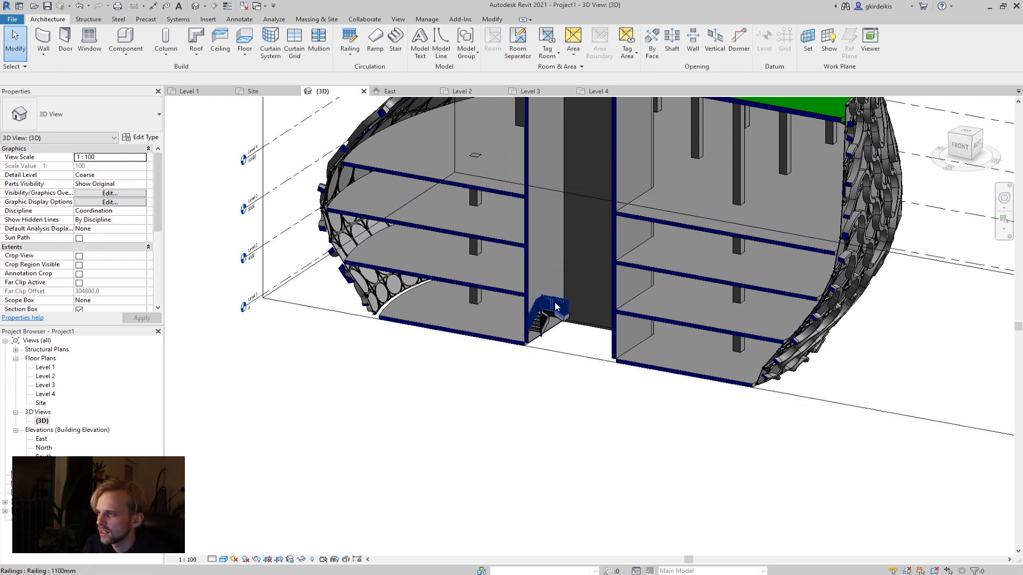
# - Change the stair's outer railing type to Glass Panel - Bottom Fill
pyautogui.scroll(3, 552, 304)
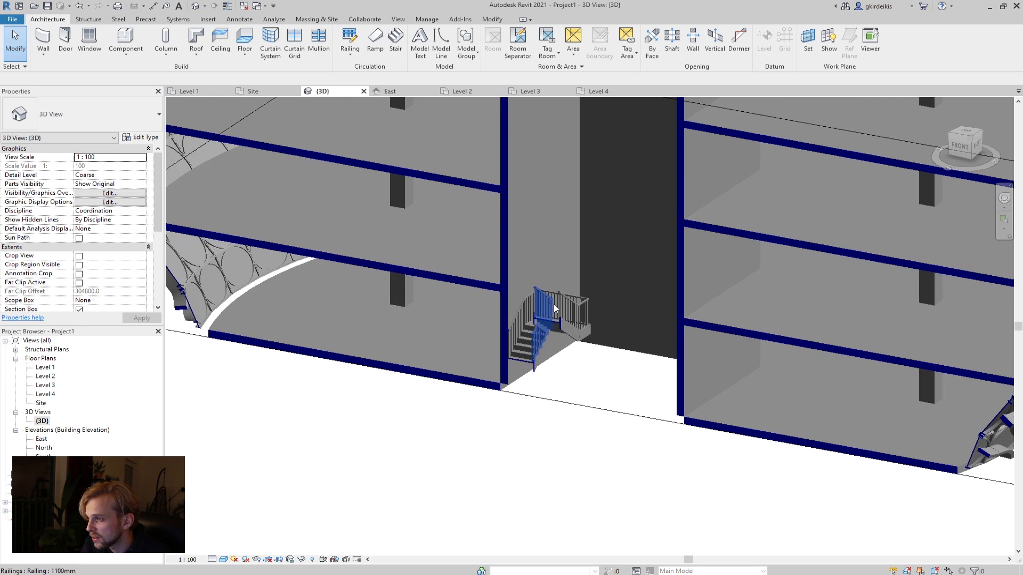
pyautogui.scroll(3, 552, 305)
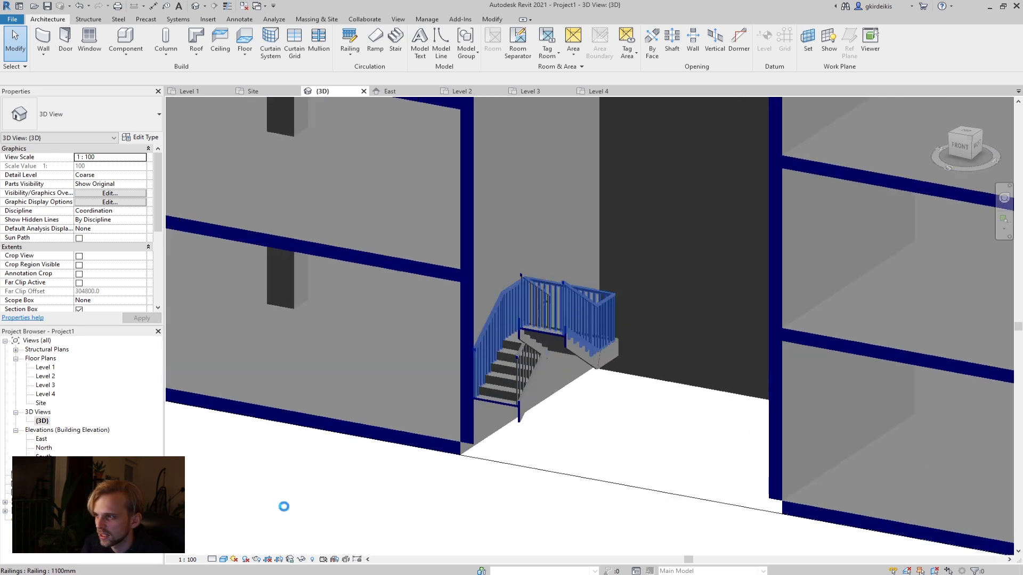
pyautogui.click(571, 292)
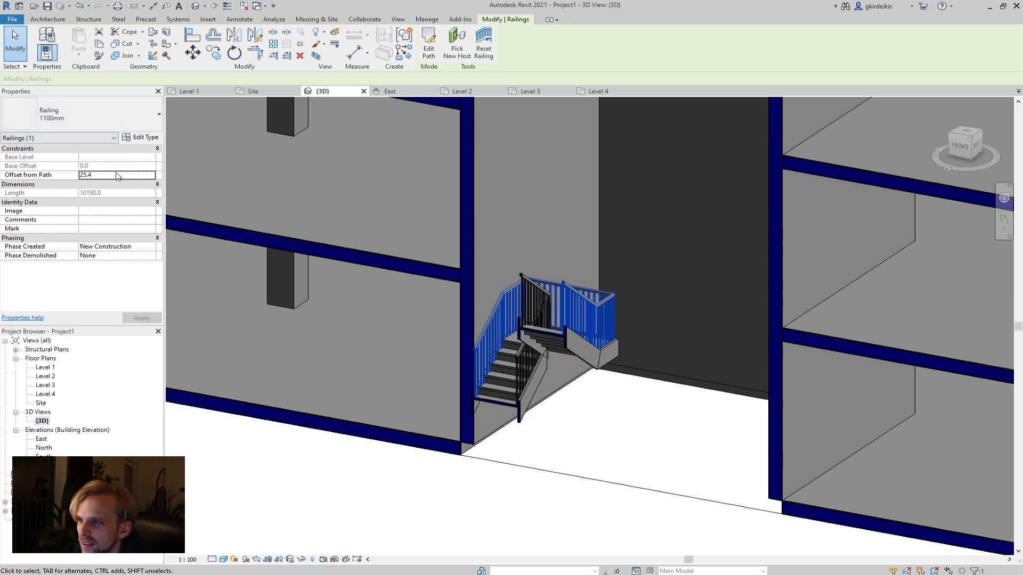
pyautogui.click(120, 116)
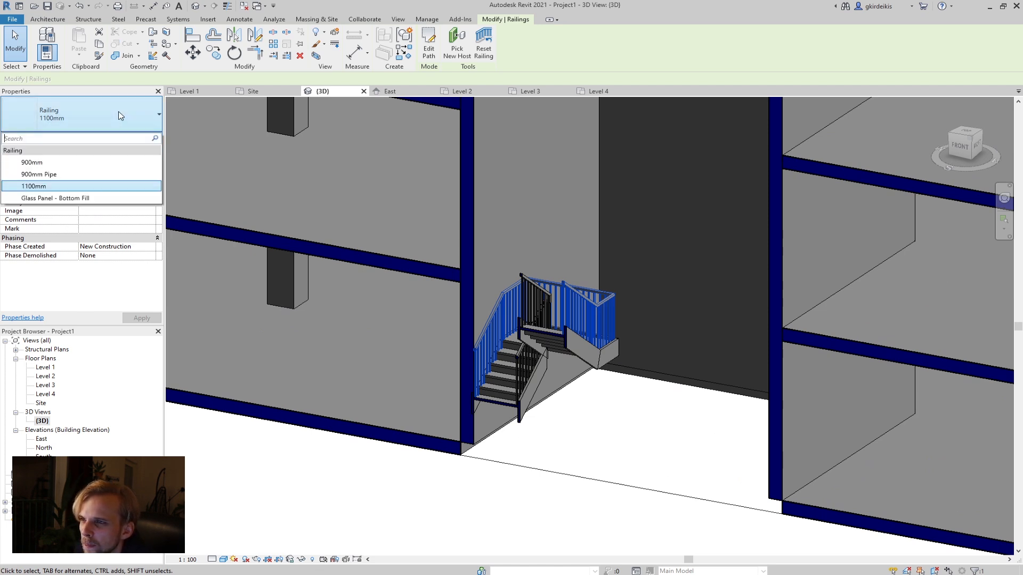
pyautogui.click(64, 198)
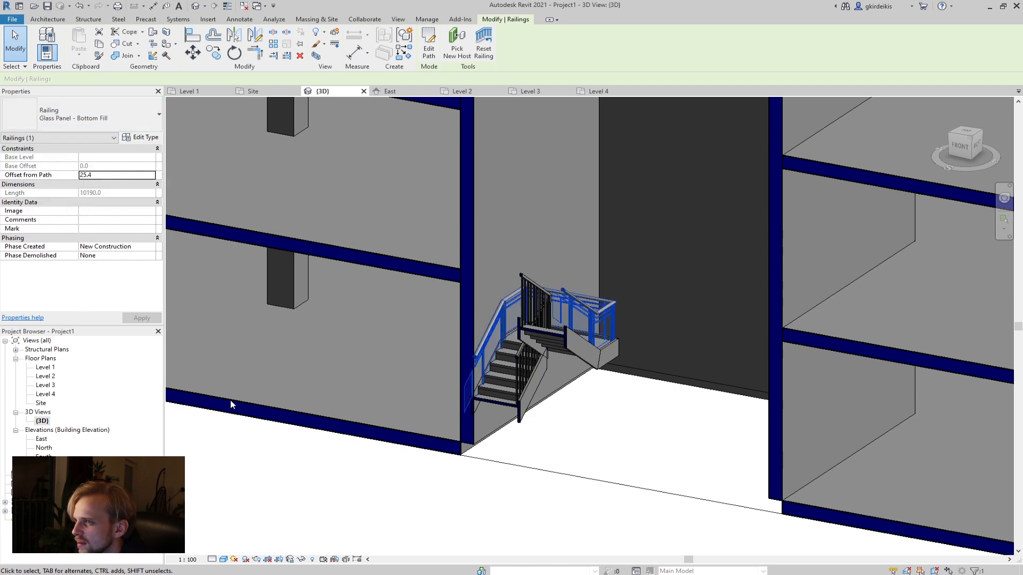
pyautogui.click(376, 495)
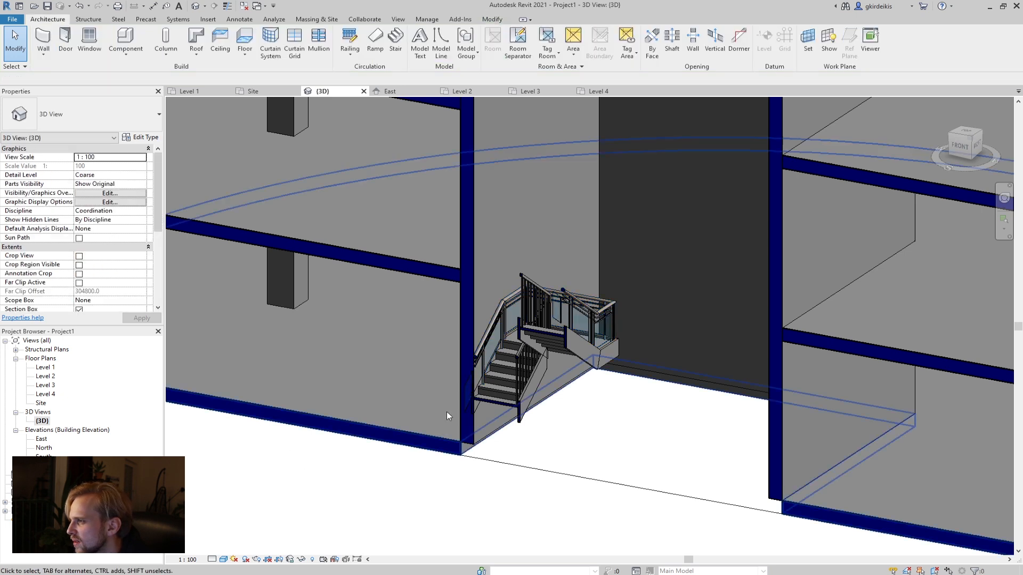
# - Change the stair's inner railing to the Glass Panel - Bottom Fill type as well and check both railings
pyautogui.click(533, 287)
pyautogui.click(62, 116)
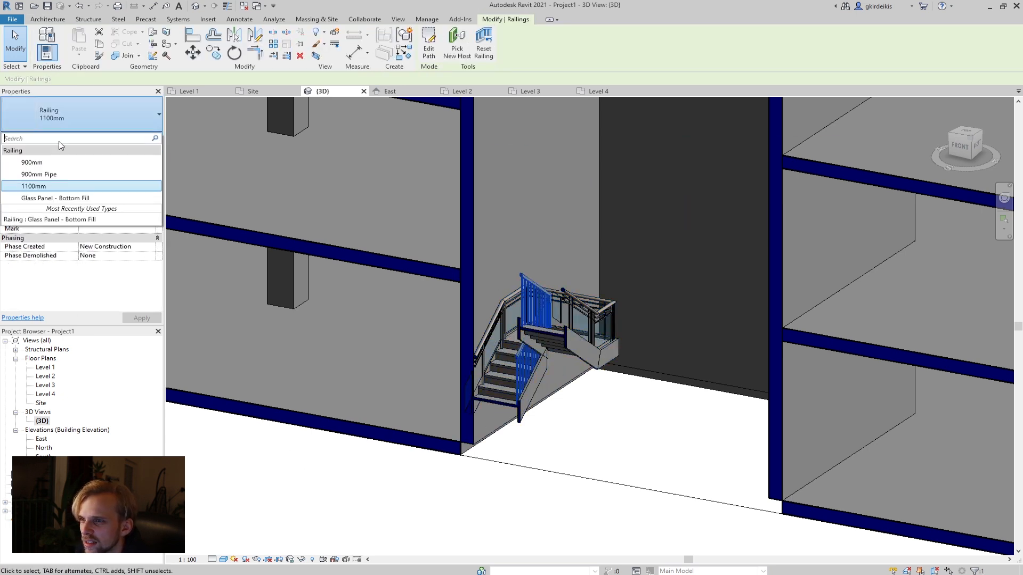
pyautogui.click(63, 198)
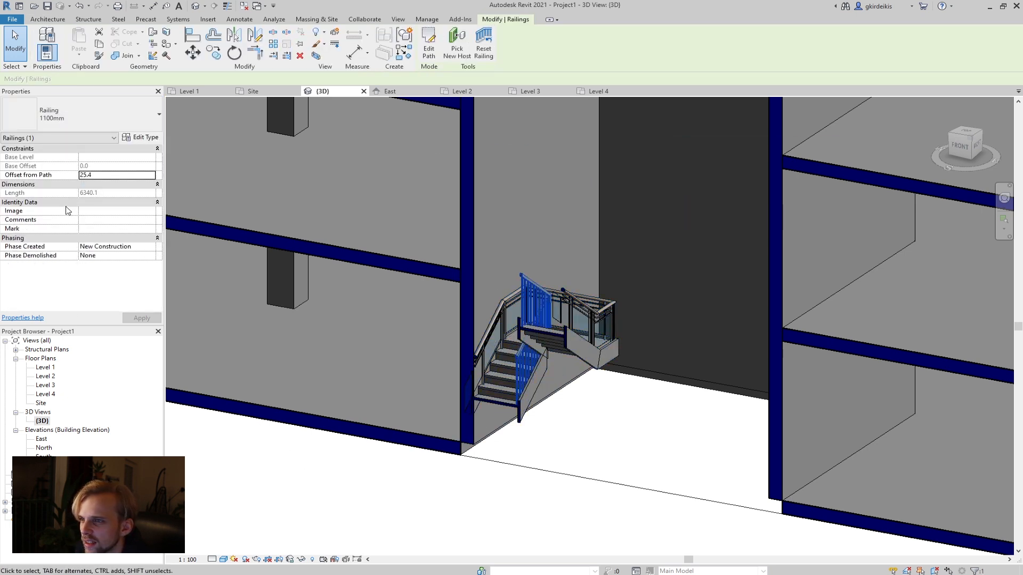
pyautogui.click(321, 504)
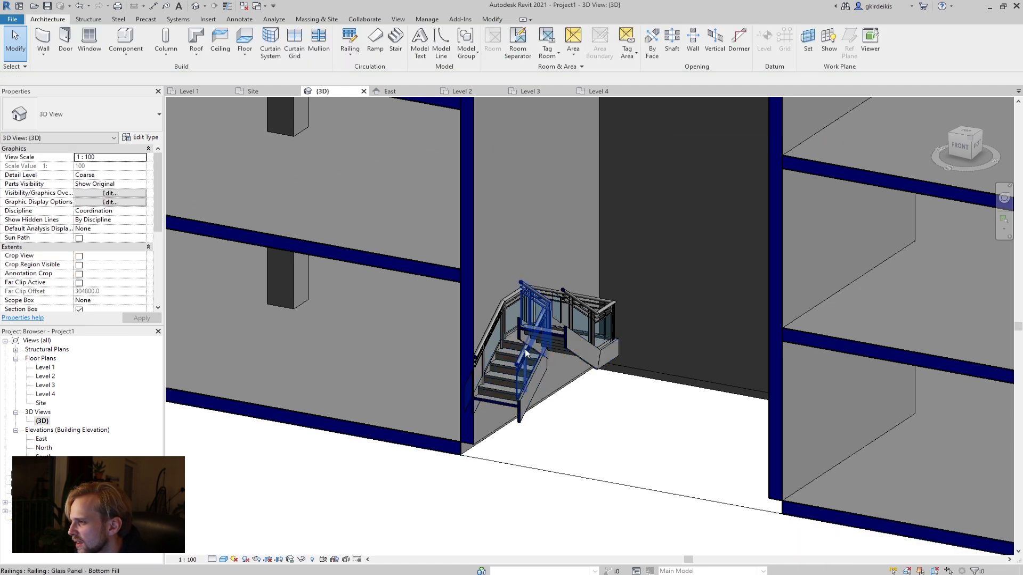
pyautogui.scroll(2, 525, 350)
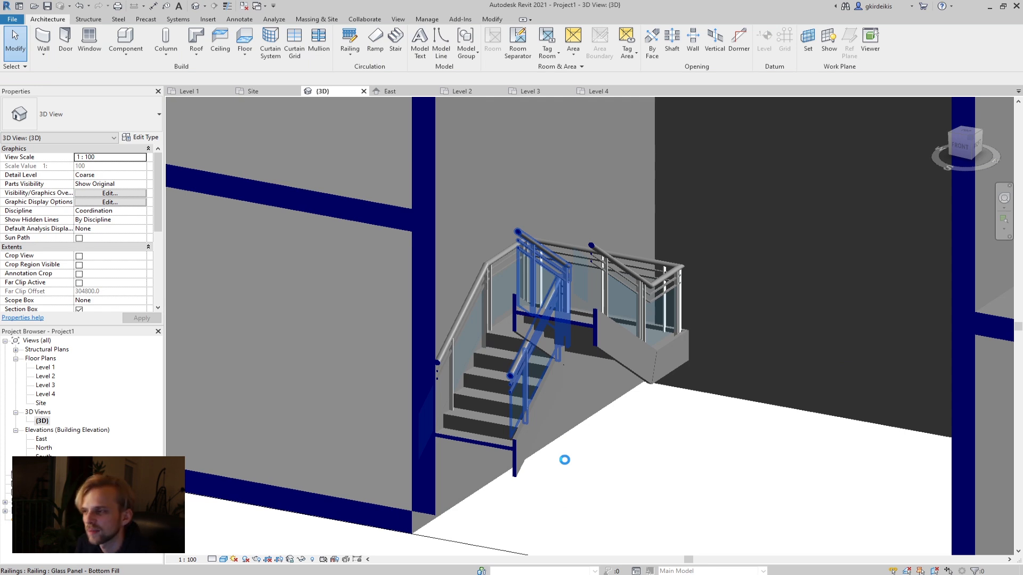
pyautogui.scroll(-3, 565, 459)
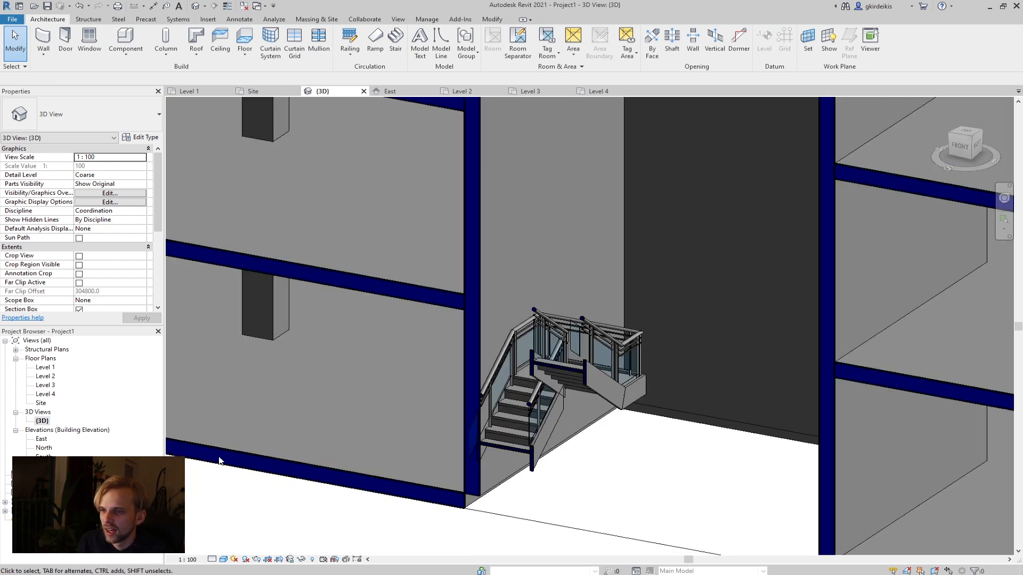
# - Start a stair in the Level 2 plan and draw a 2500 mm run along the core's west wall from its southwest inside corner, with location line Run: Left
pyautogui.doubleClick(45, 375)
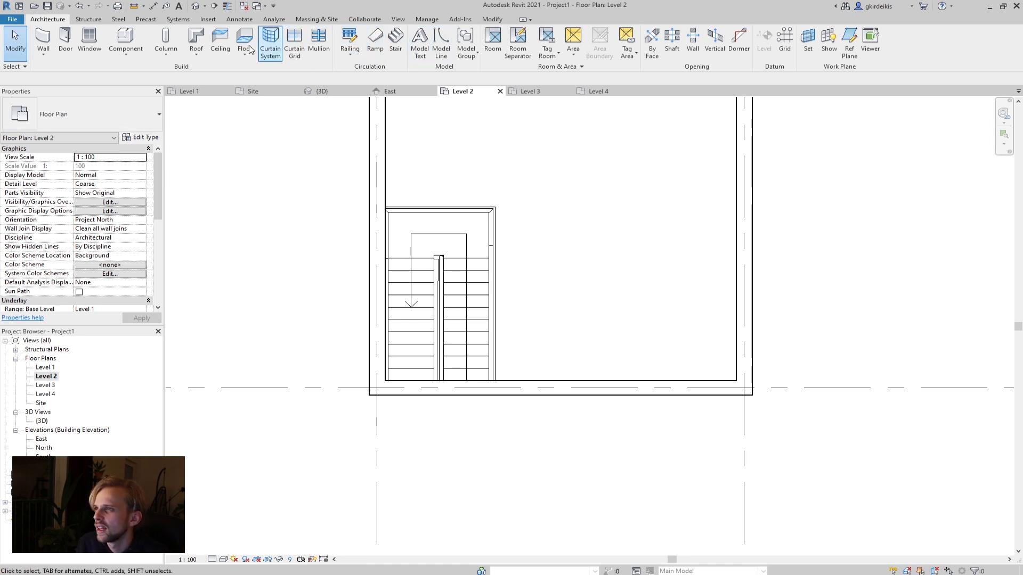
pyautogui.click(395, 40)
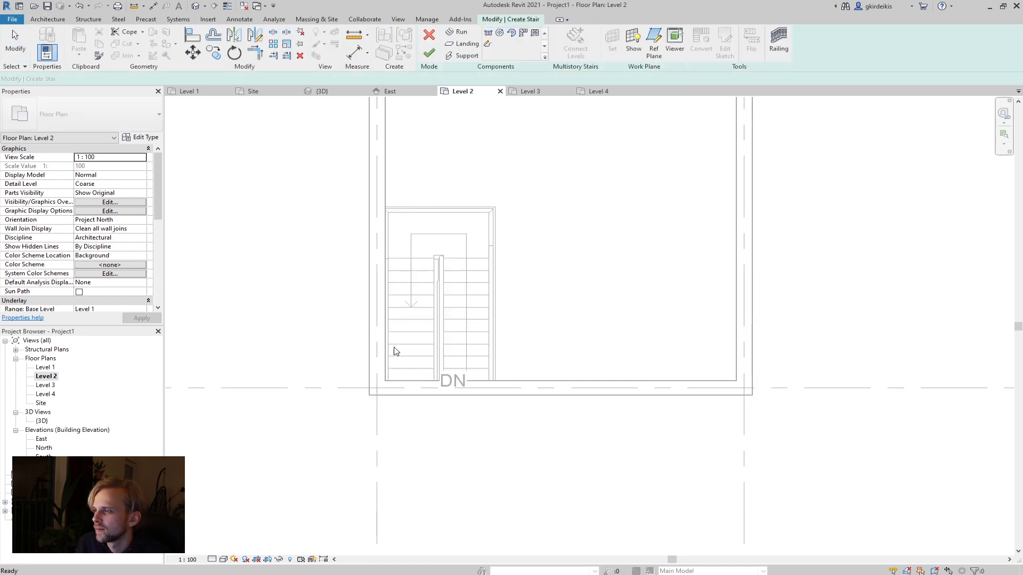
pyautogui.scroll(7, 384, 381)
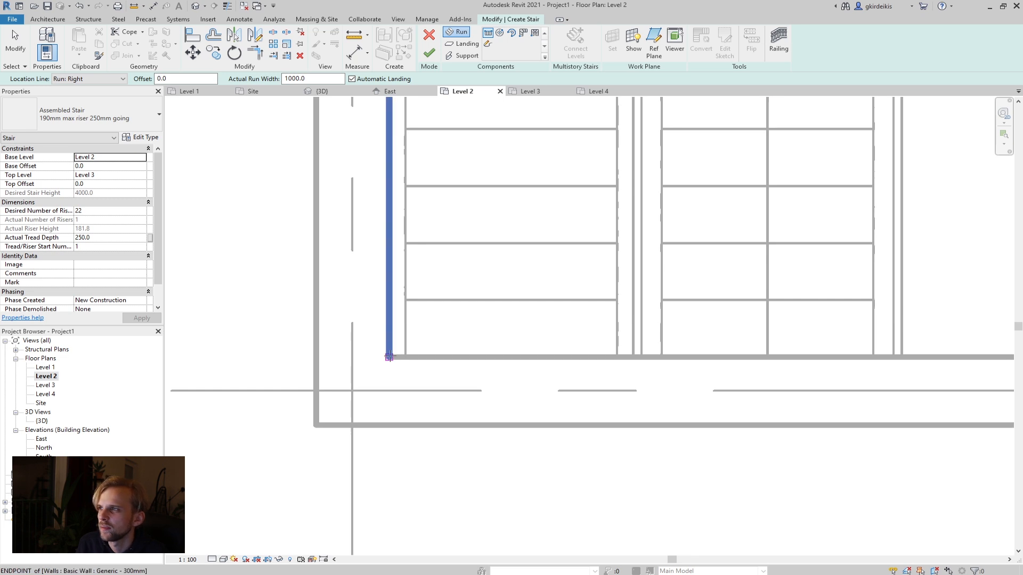
pyautogui.click(389, 356)
pyautogui.scroll(-5, 416, 320)
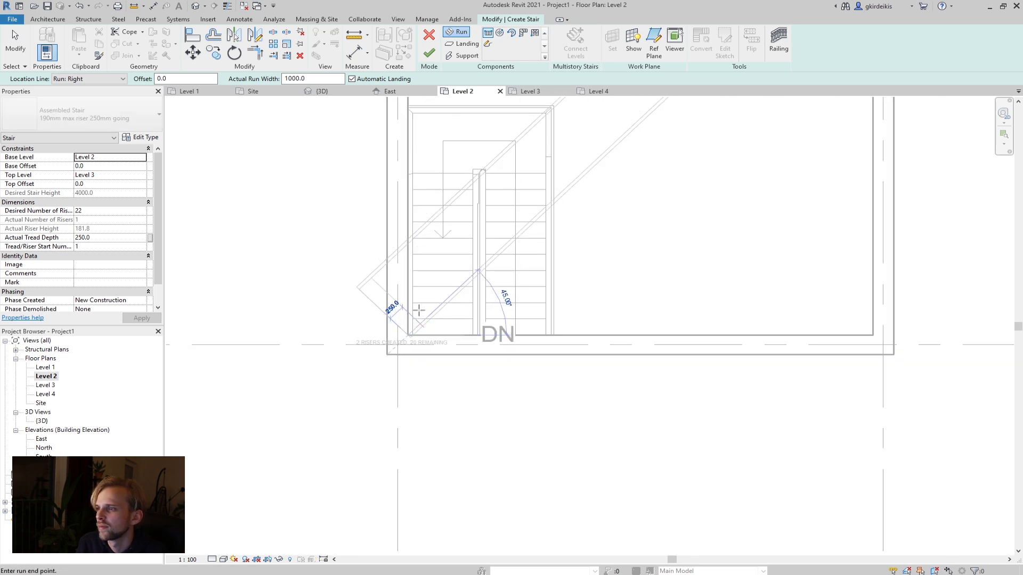
pyautogui.click(115, 79)
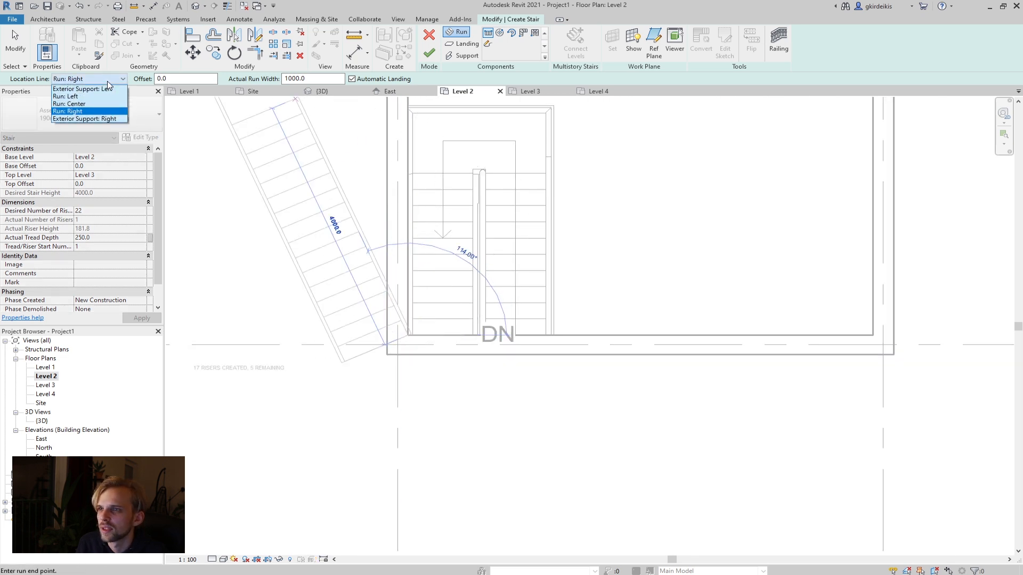
pyautogui.click(94, 96)
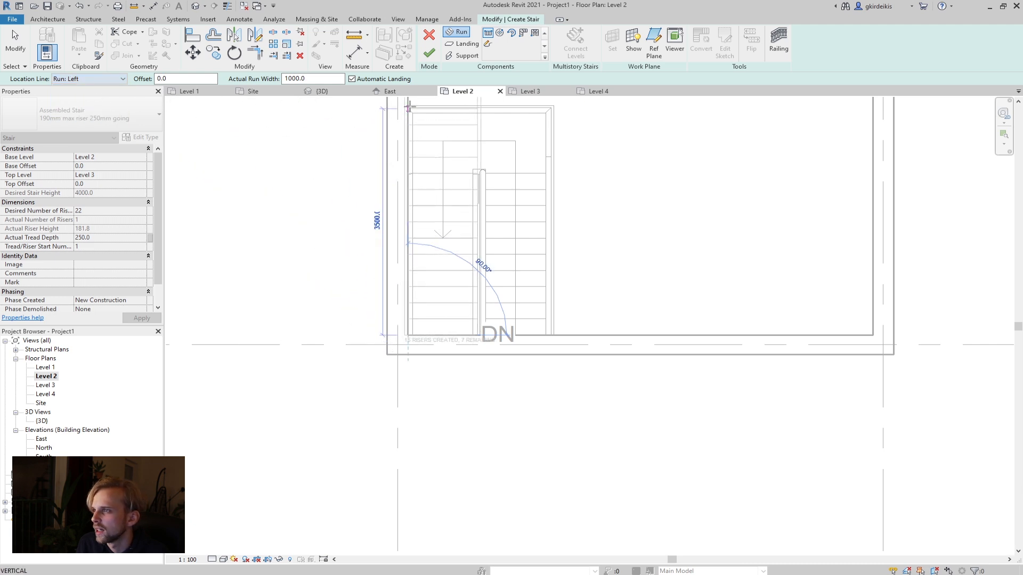
pyautogui.scroll(5, 407, 106)
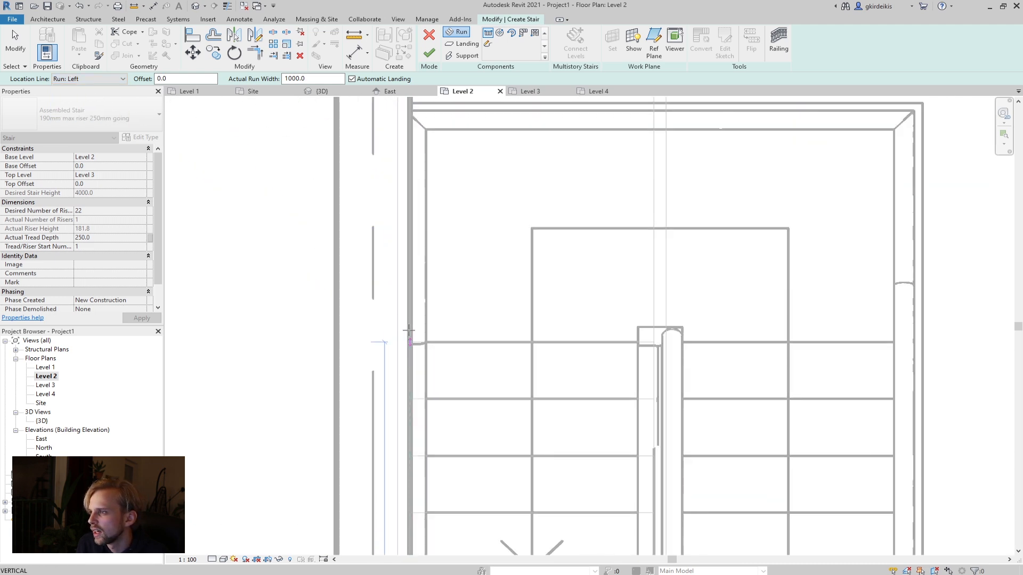
pyautogui.click(411, 342)
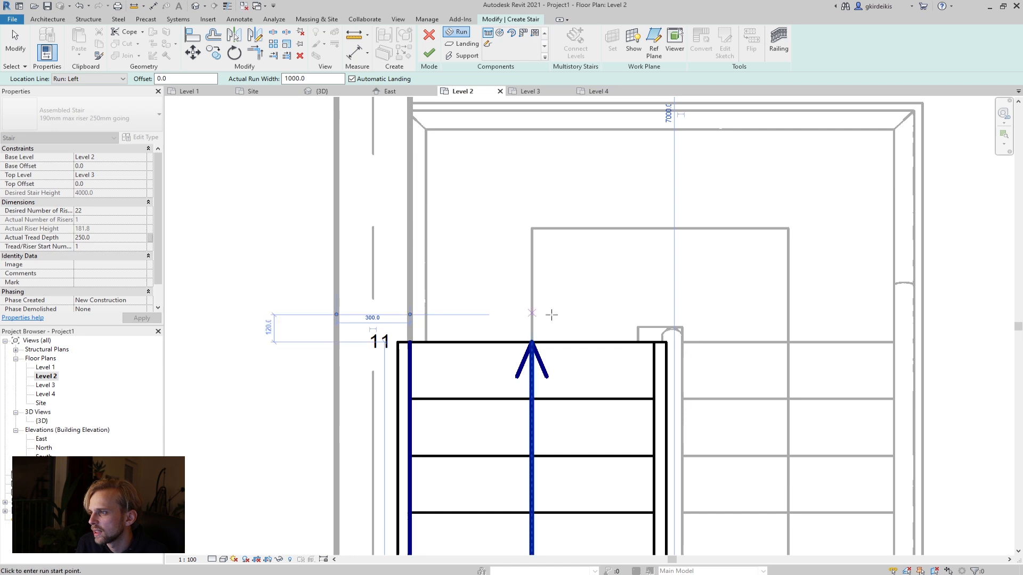
# - Draw the return run from the first run's upper end back to its lower inner corner at the south wall, with location line Run: Right
pyautogui.scroll(-3, 542, 315)
pyautogui.moveTo(603, 294); pyautogui.dragTo(443, 199, button='middle')
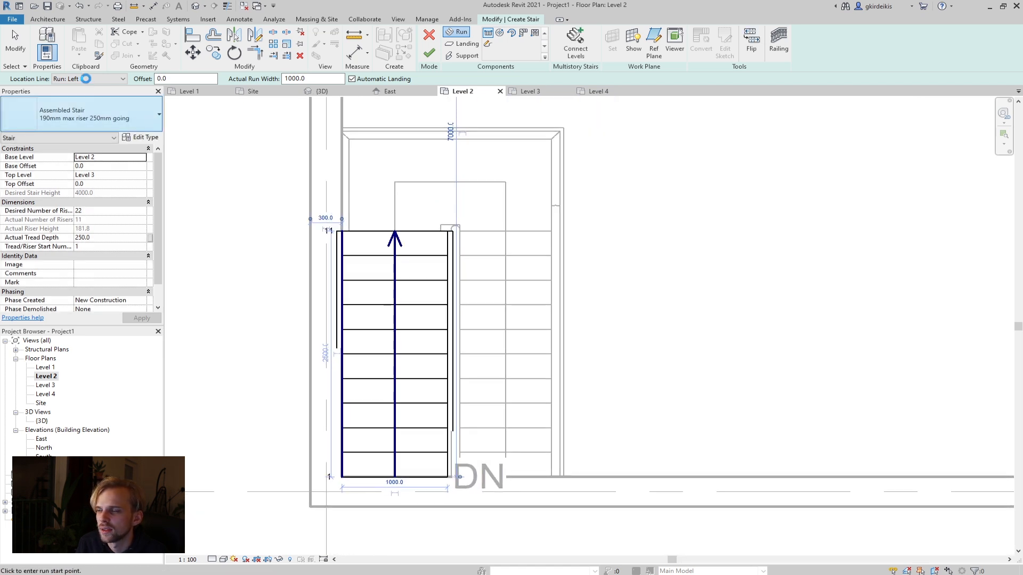
pyautogui.click(85, 78)
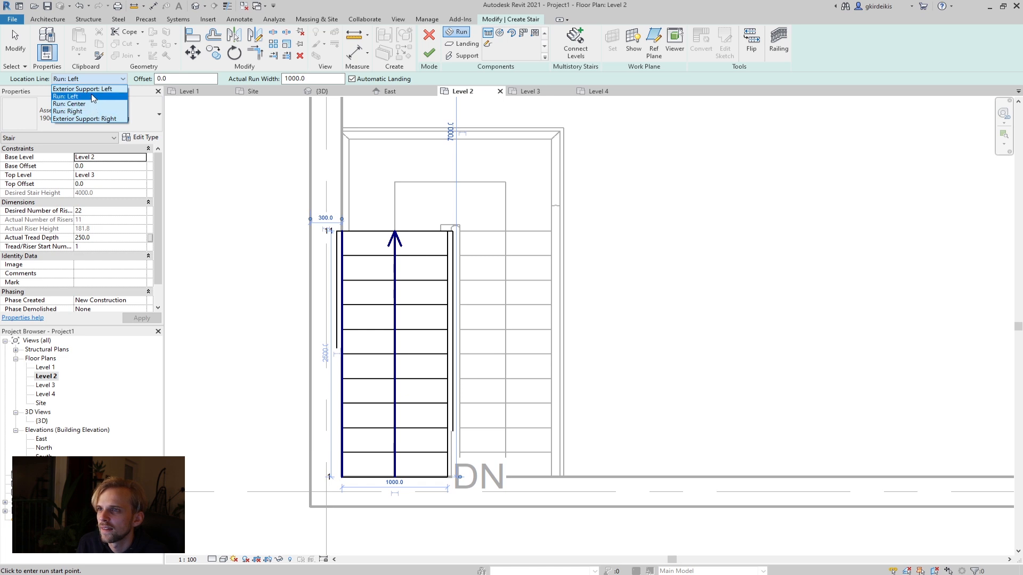
pyautogui.click(80, 111)
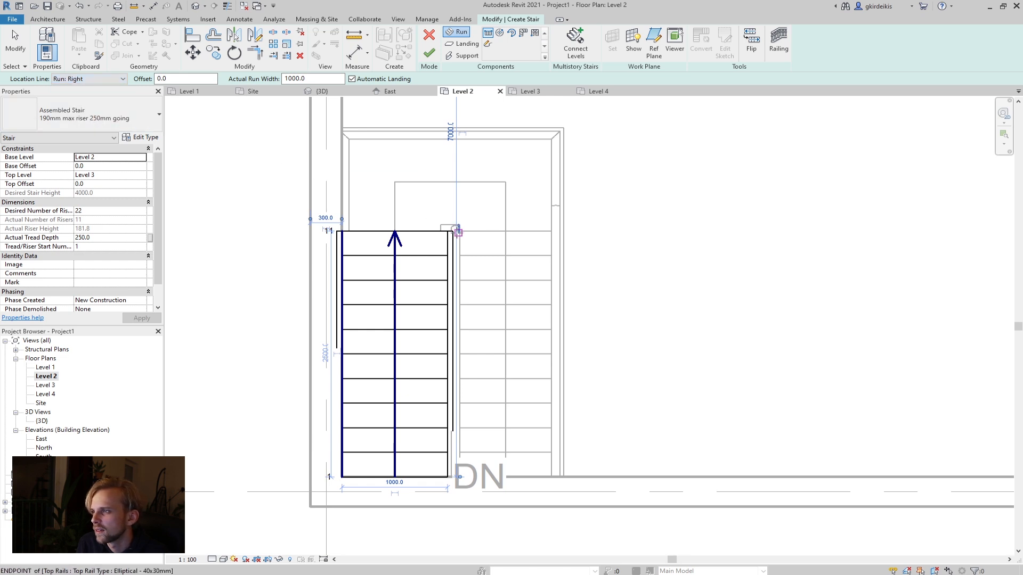
pyautogui.scroll(2, 457, 231)
pyautogui.scroll(2, 457, 229)
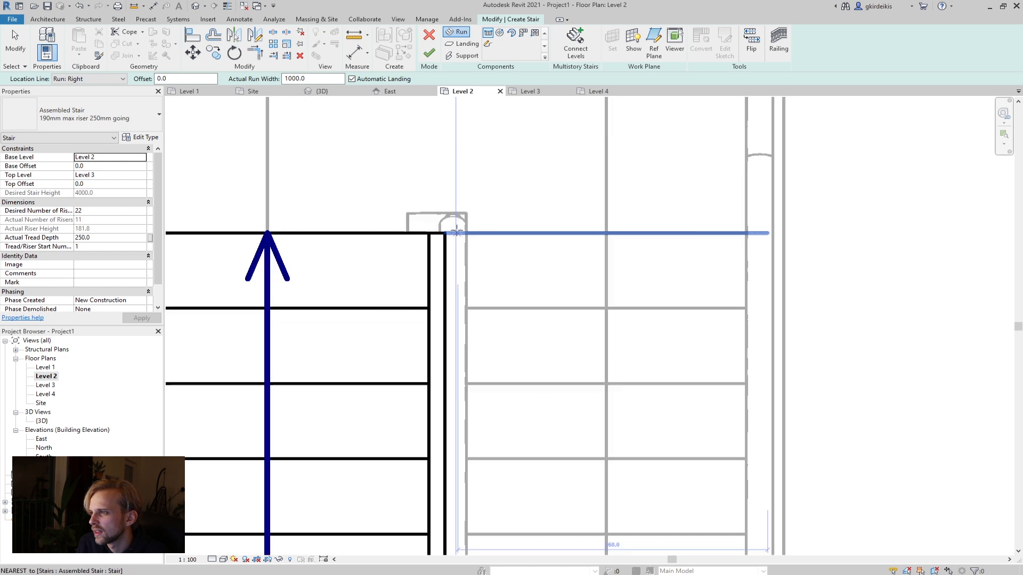
pyautogui.click(445, 233)
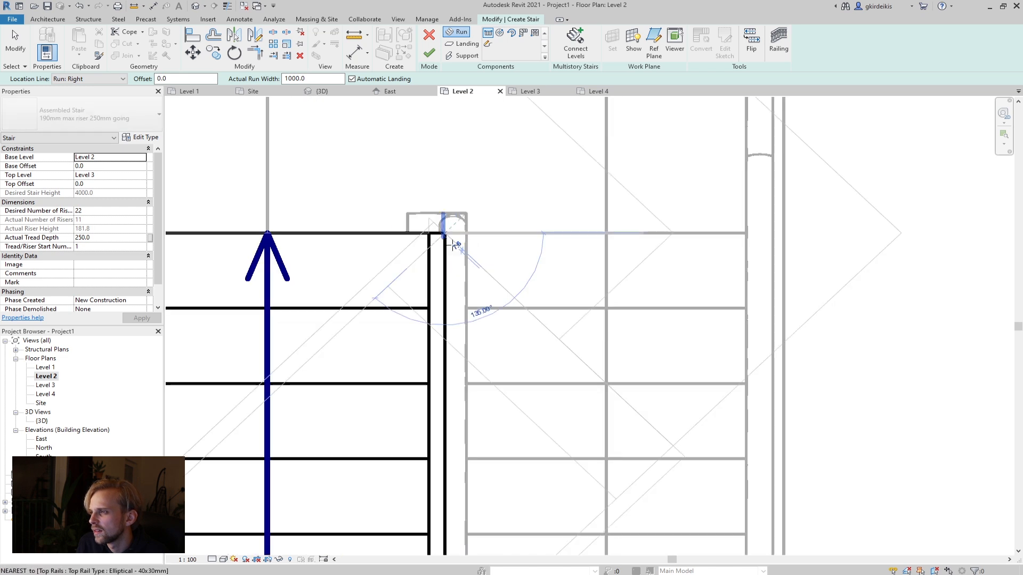
pyautogui.scroll(-4, 445, 234)
pyautogui.scroll(4, 476, 448)
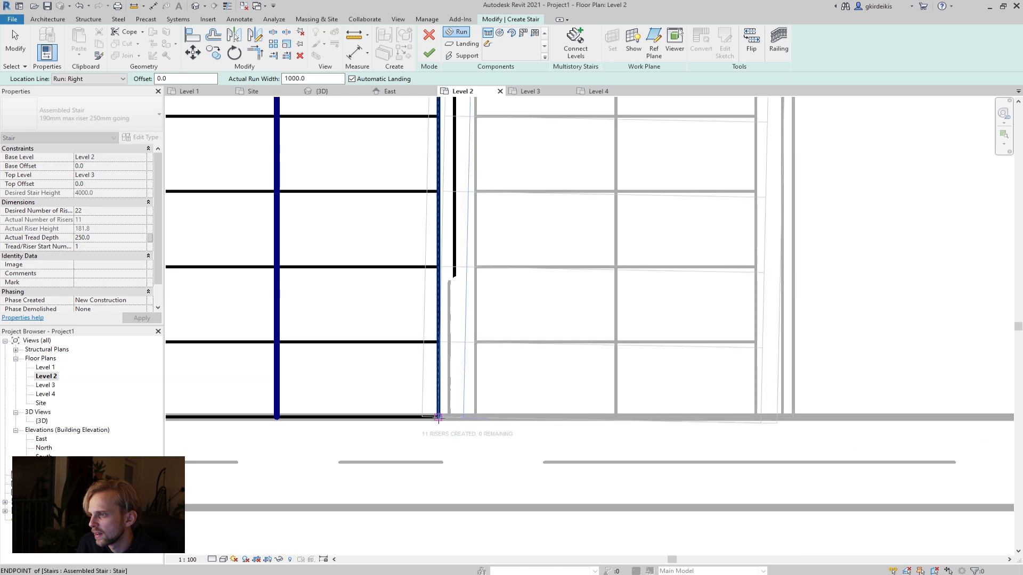
pyautogui.click(438, 415)
pyautogui.press('Escape')
pyautogui.scroll(-1, 445, 415)
pyautogui.scroll(-4, 447, 415)
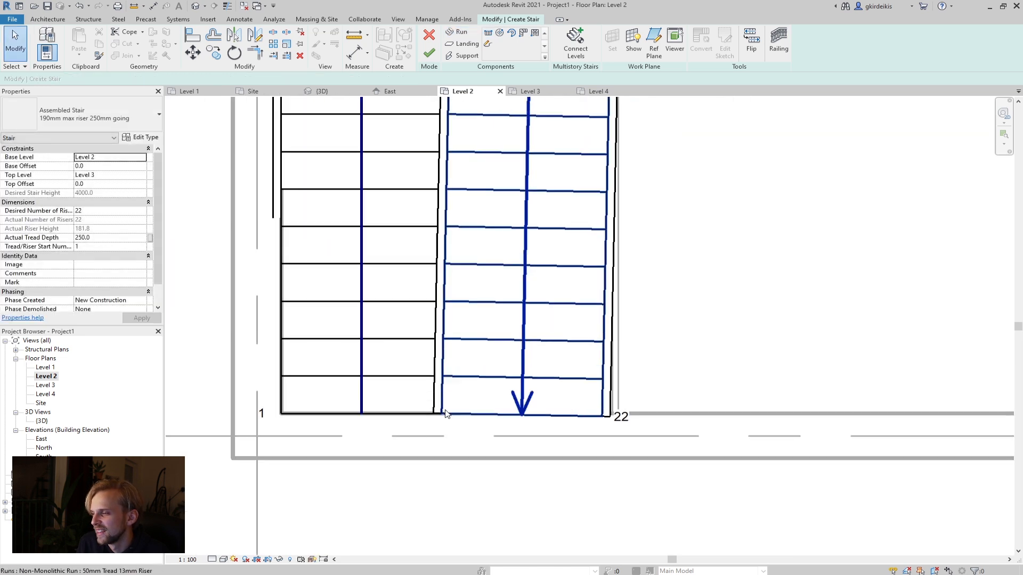
# - Straighten the skewed return run by moving its lower end, and check that the landing at the stair's upper end is square
pyautogui.click(481, 414)
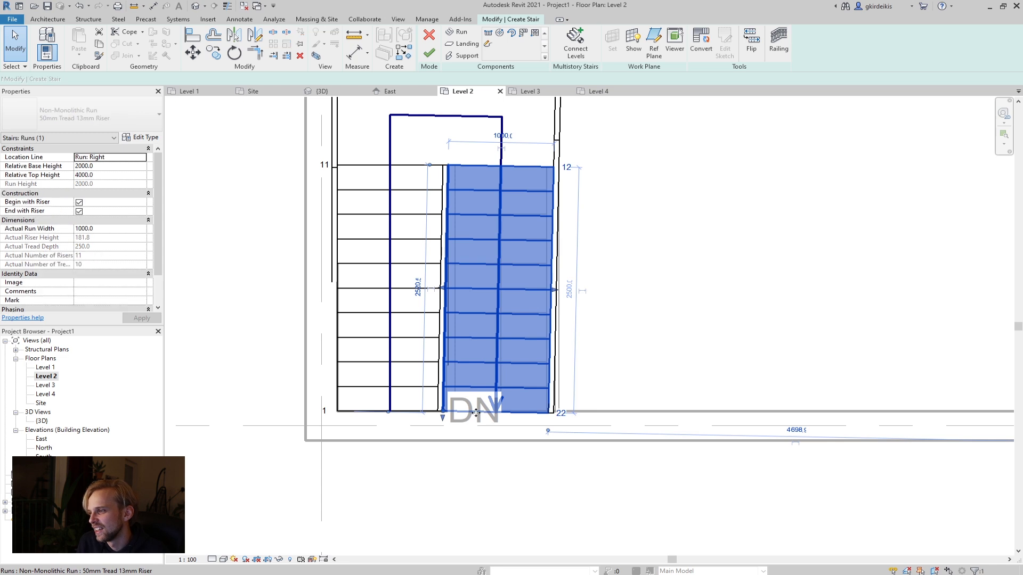
pyautogui.scroll(3, 442, 413)
pyautogui.moveTo(436, 406); pyautogui.dragTo(446, 406)
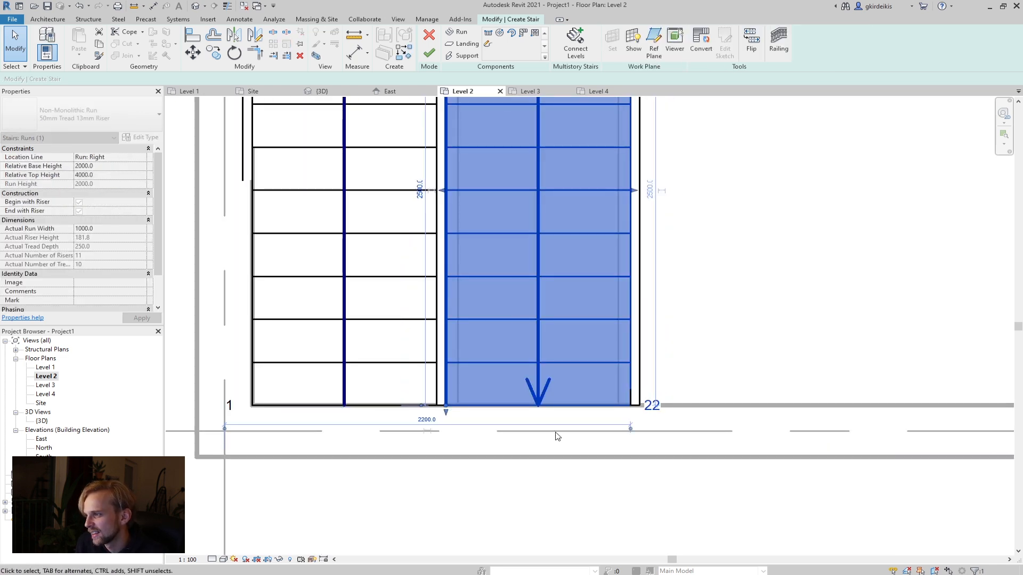
pyautogui.scroll(-2, 557, 435)
pyautogui.click(554, 469)
pyautogui.scroll(-2, 660, 276)
pyautogui.moveTo(662, 274); pyautogui.dragTo(642, 292, button='middle')
pyautogui.scroll(4, 559, 201)
pyautogui.click(627, 224)
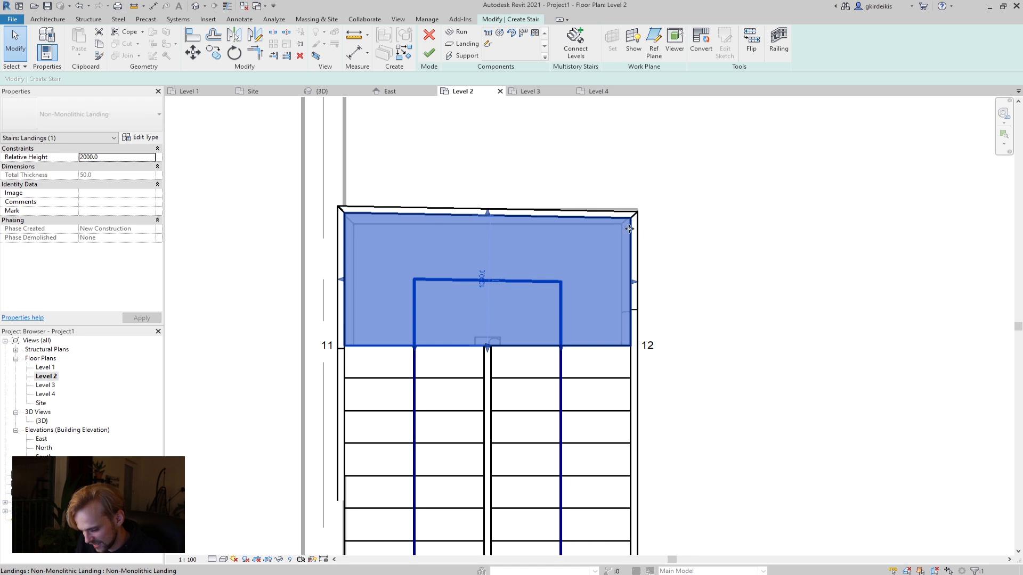
pyautogui.scroll(-2, 637, 228)
# - Delete both runs from the Level 2 stair sketch
pyautogui.press('Escape')
pyautogui.click(548, 310)
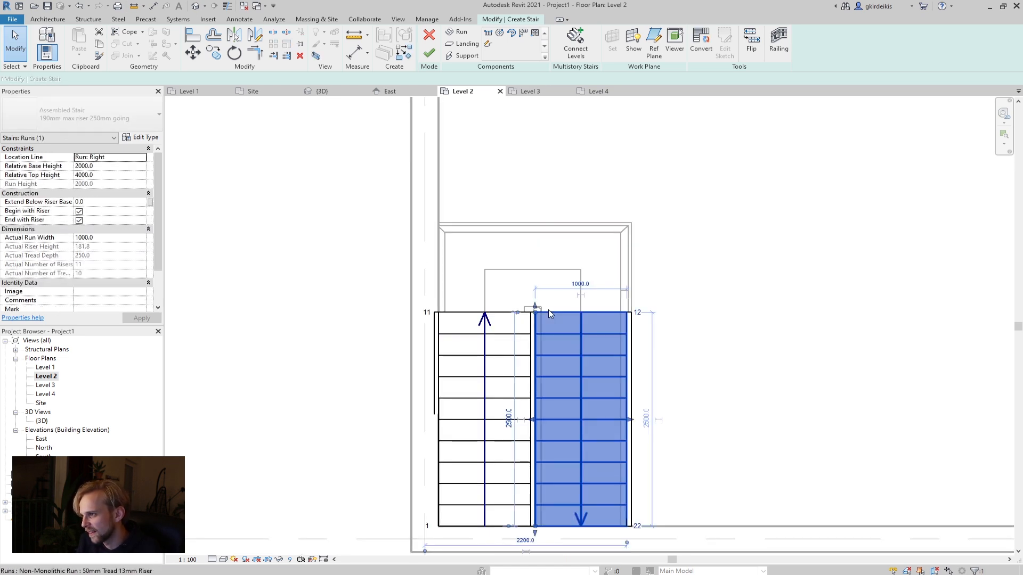
pyautogui.press('Delete')
pyautogui.click(510, 313)
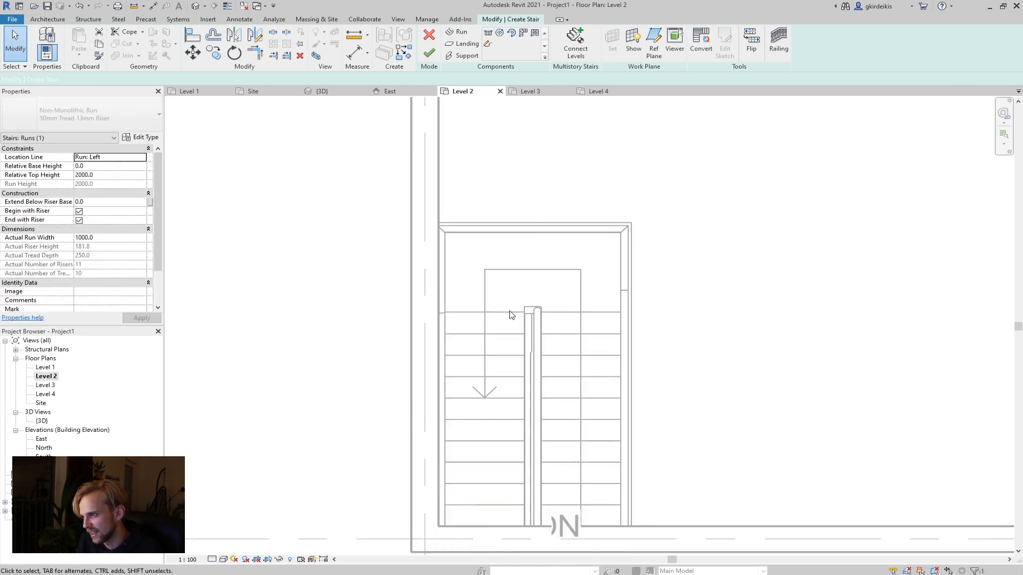
pyautogui.press('Delete')
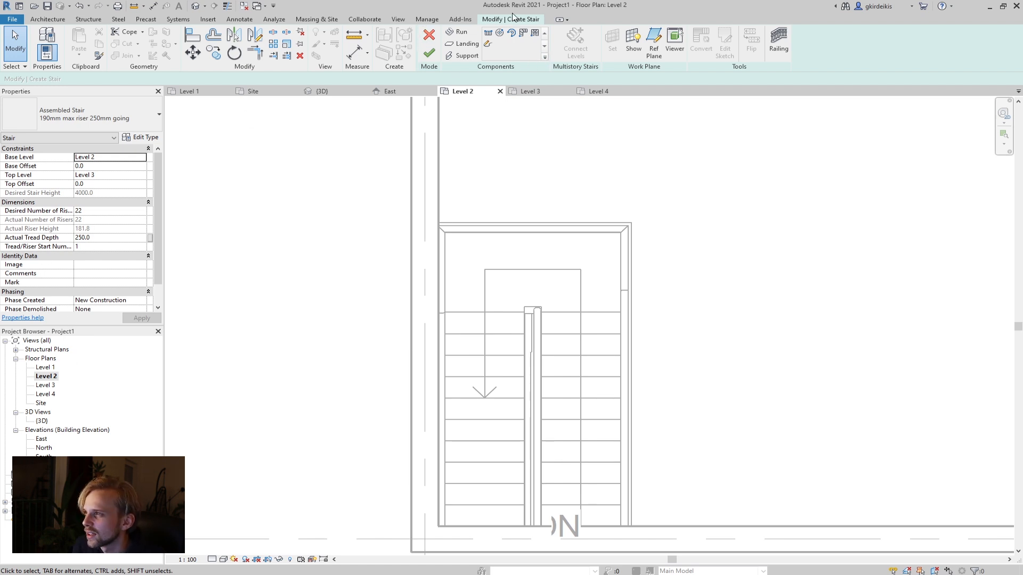
# - Draw a new 2500 mm first run up the core's west wall from the southwest inside corner, with location line Run: Left
pyautogui.click(464, 34)
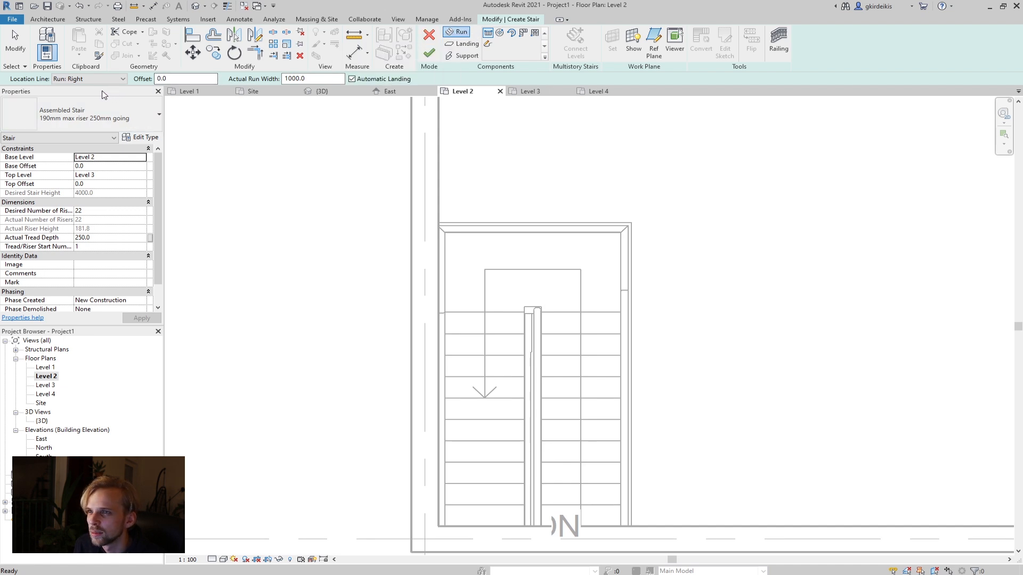
pyautogui.moveTo(375, 262); pyautogui.dragTo(326, 185, button='middle')
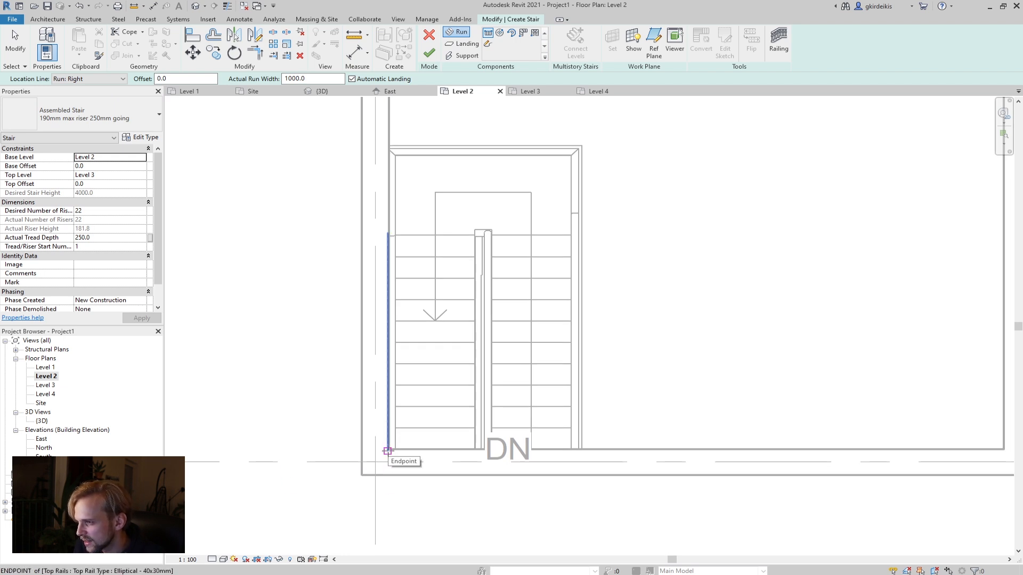
pyautogui.click(387, 451)
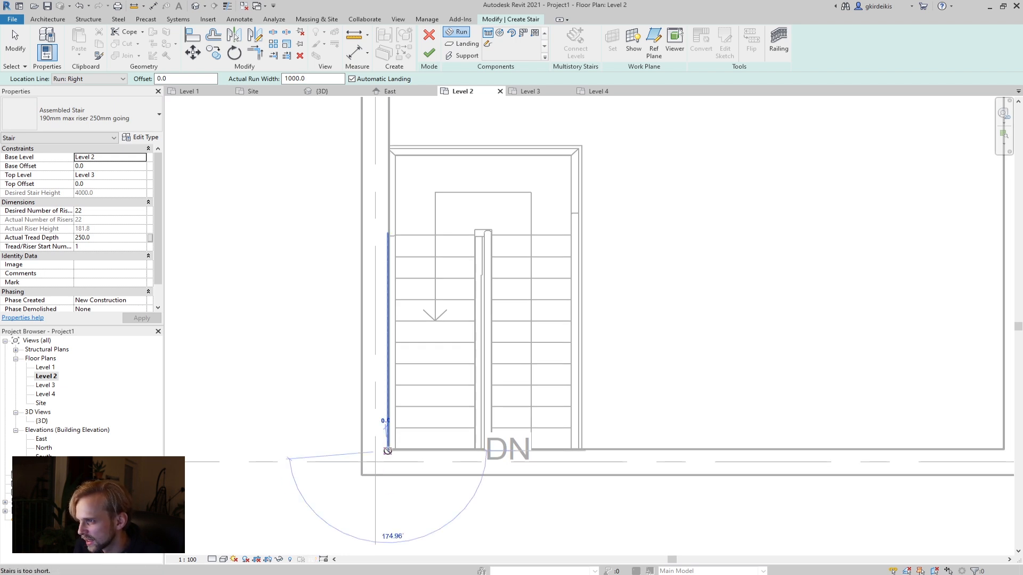
pyautogui.click(90, 79)
pyautogui.click(75, 96)
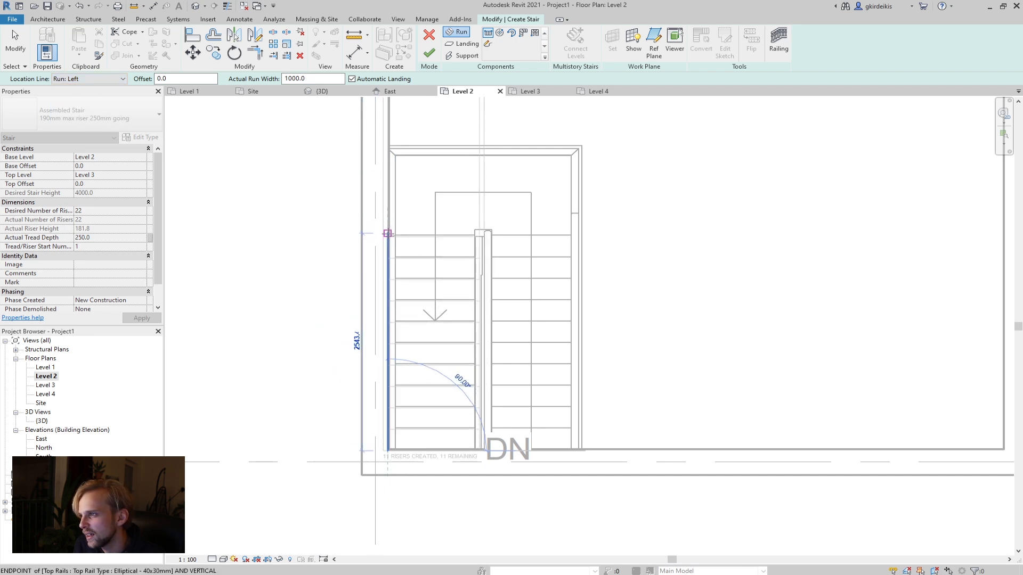
pyautogui.click(388, 235)
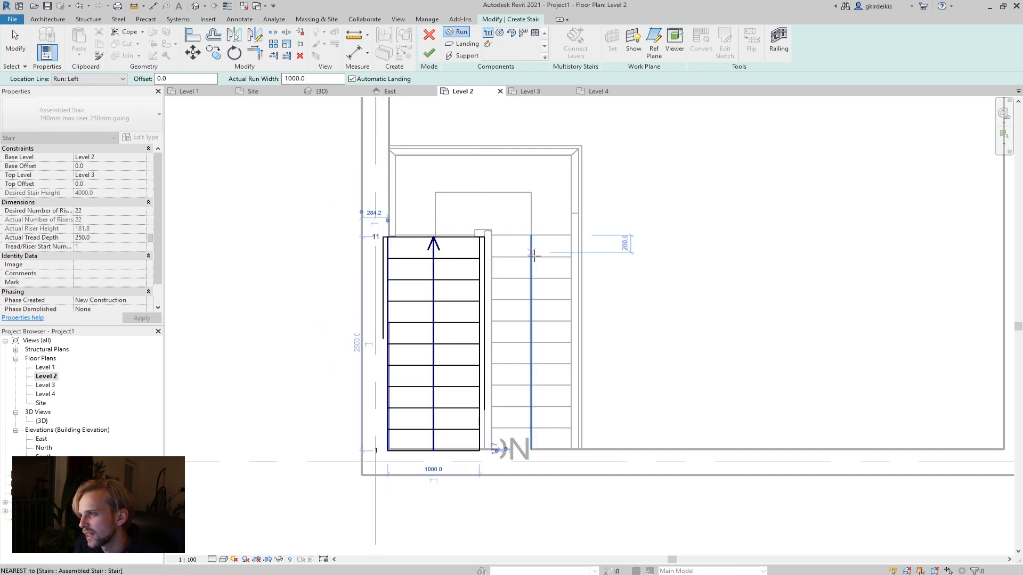
# - Draw the 2500 mm return run straight down from the first run's outer stringer end to the south wall, with location line Run: Right
pyautogui.scroll(2, 388, 247)
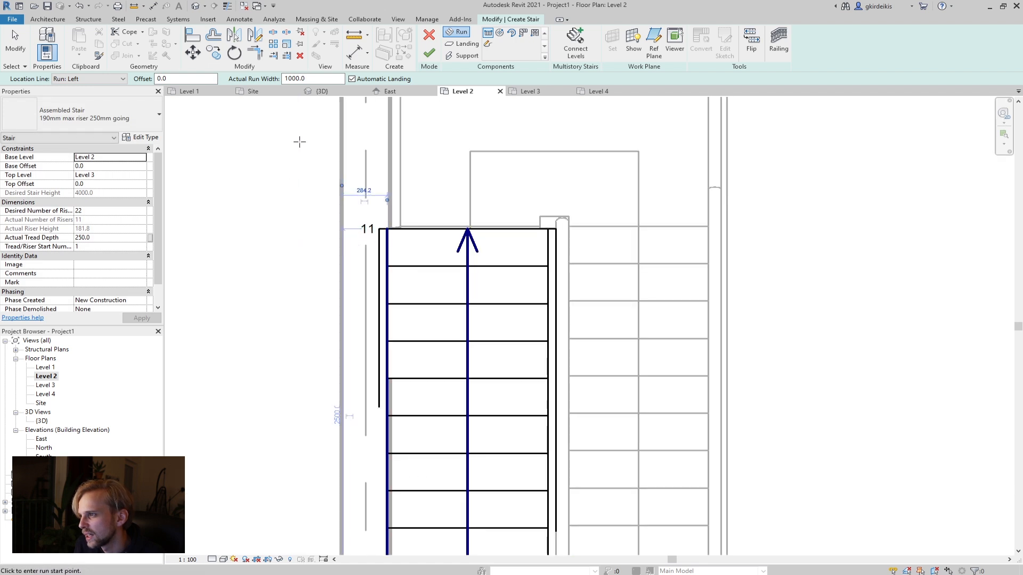
pyautogui.scroll(-1, 427, 209)
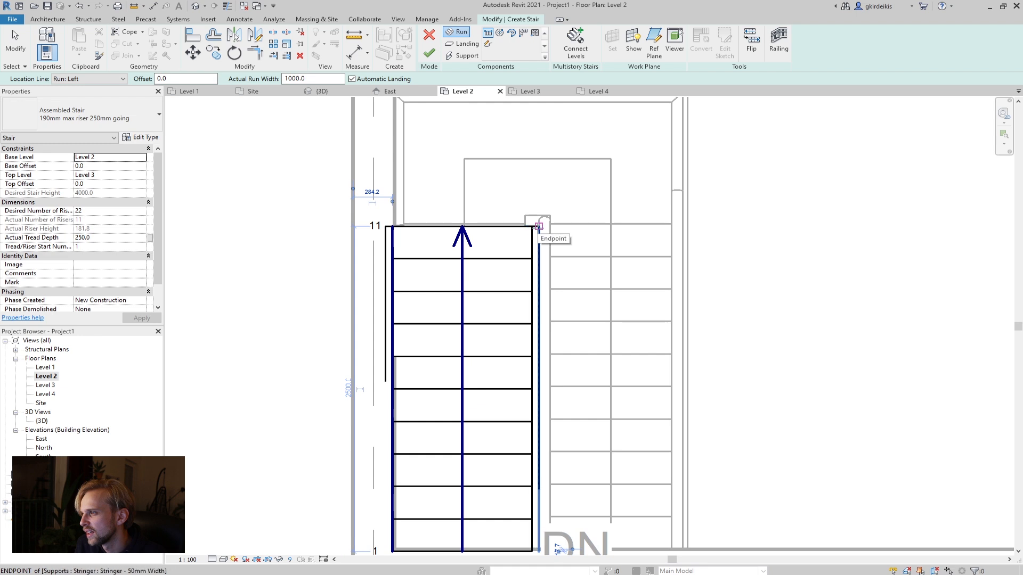
pyautogui.click(539, 227)
pyautogui.scroll(-1, 540, 358)
pyautogui.moveTo(540, 357); pyautogui.dragTo(484, 232, button='middle')
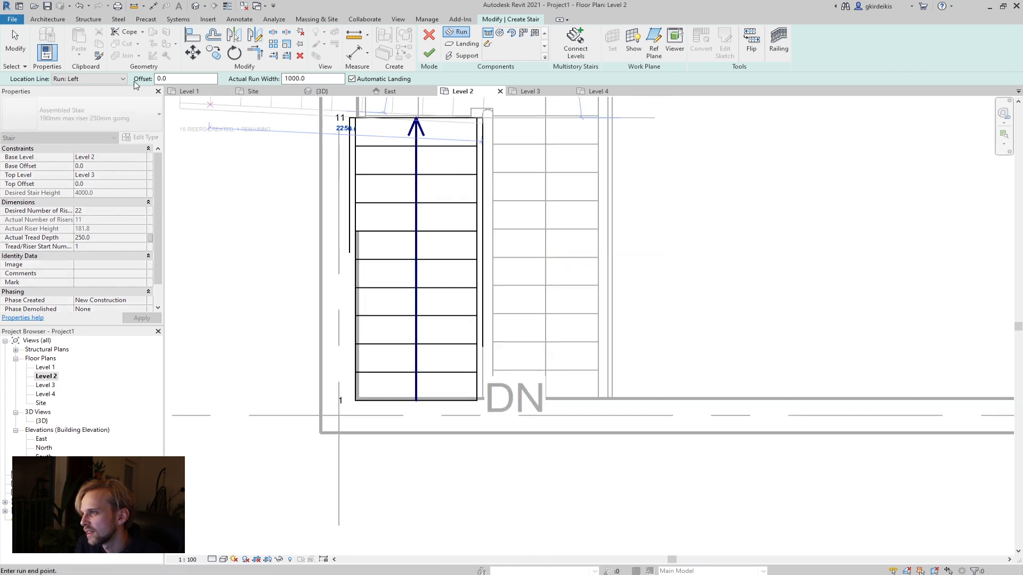
pyautogui.click(88, 84)
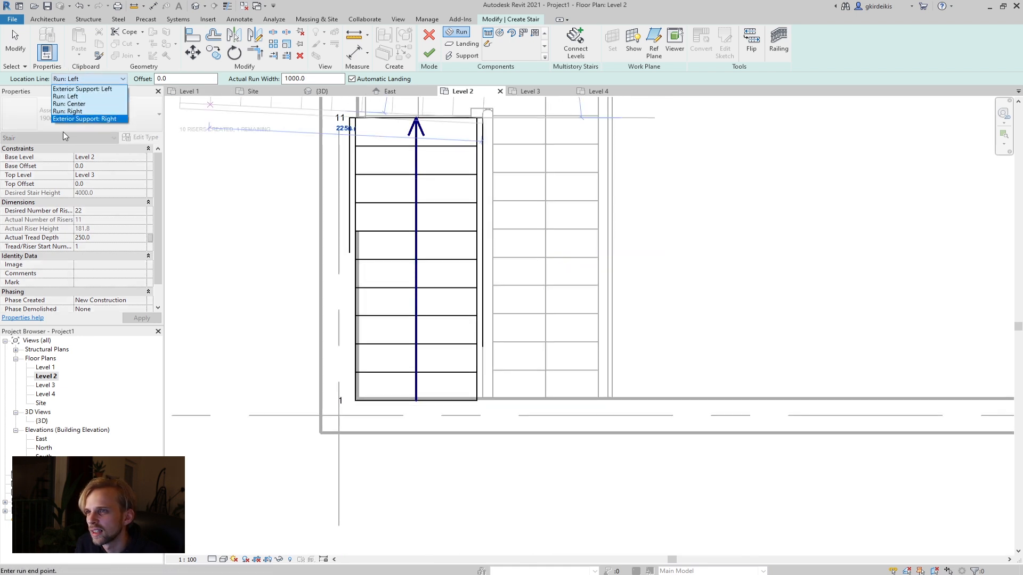
pyautogui.click(86, 111)
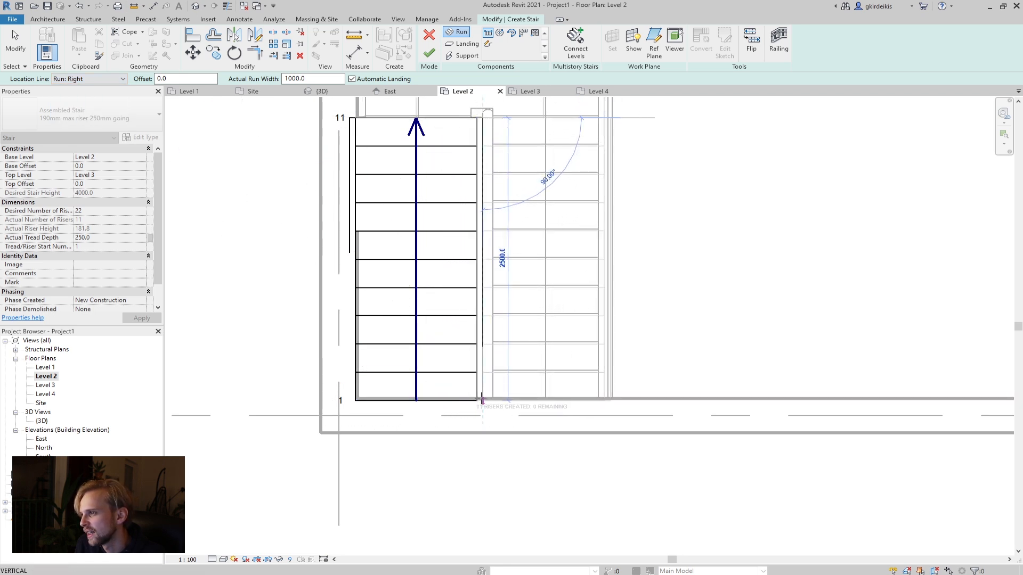
pyautogui.click(482, 399)
pyautogui.press('Escape')
pyautogui.scroll(-2, 639, 320)
pyautogui.moveTo(640, 305); pyautogui.dragTo(588, 360, button='middle')
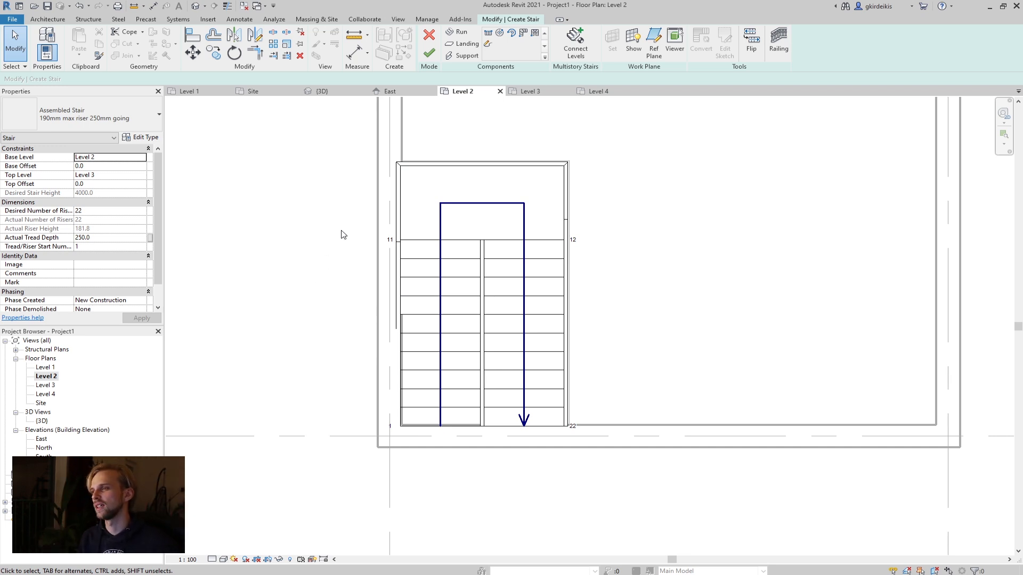
# - Open the 3D view, check the sketched runs and finish the Level 2 to Level 3 stair
pyautogui.doubleClick(41, 421)
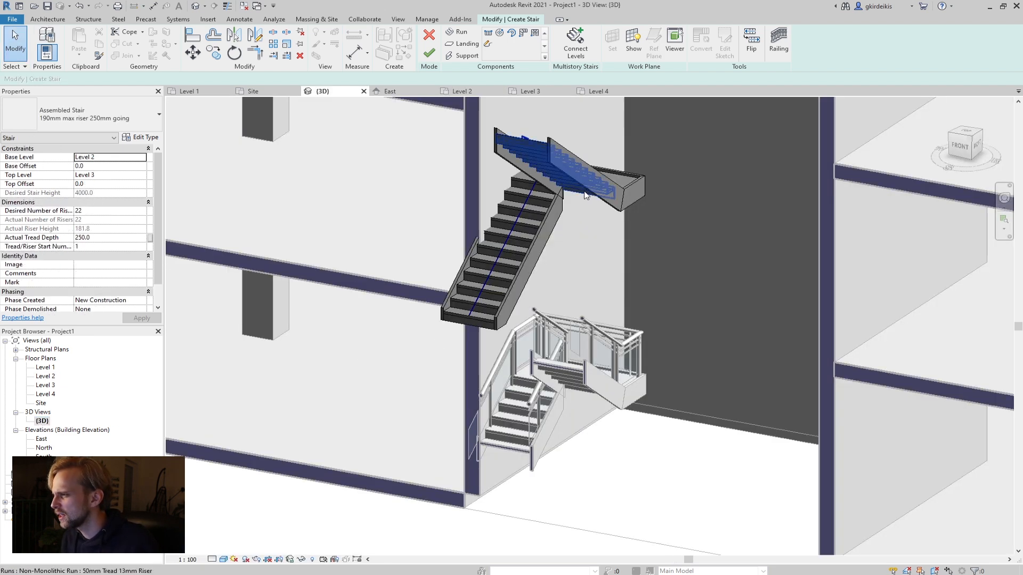
pyautogui.click(601, 186)
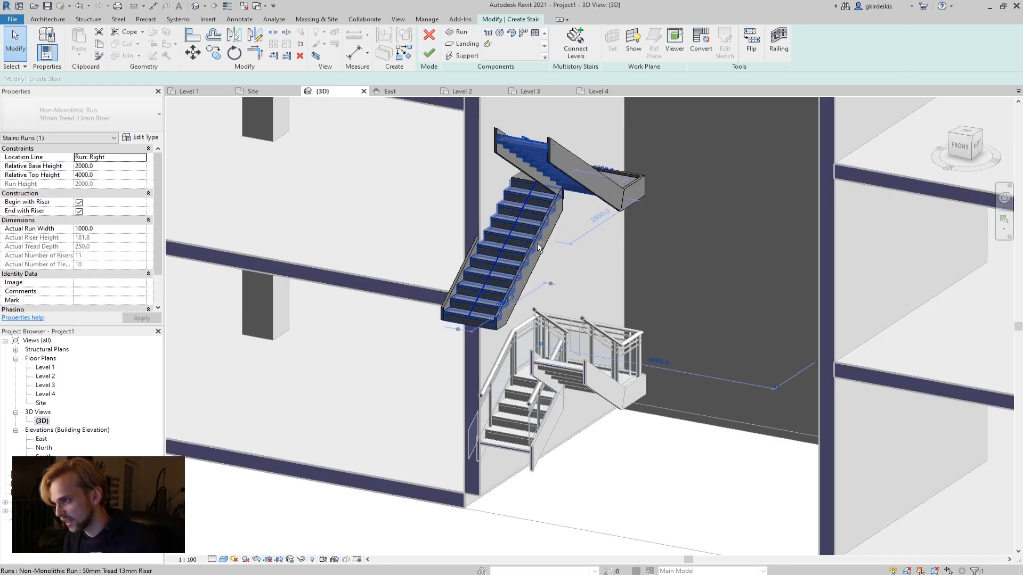
pyautogui.click(430, 53)
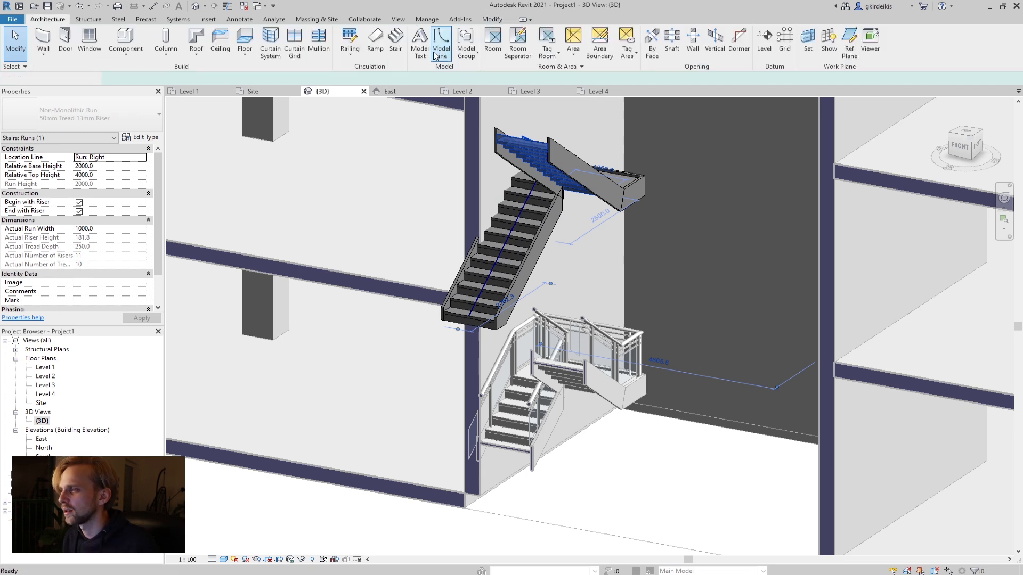
pyautogui.click(585, 183)
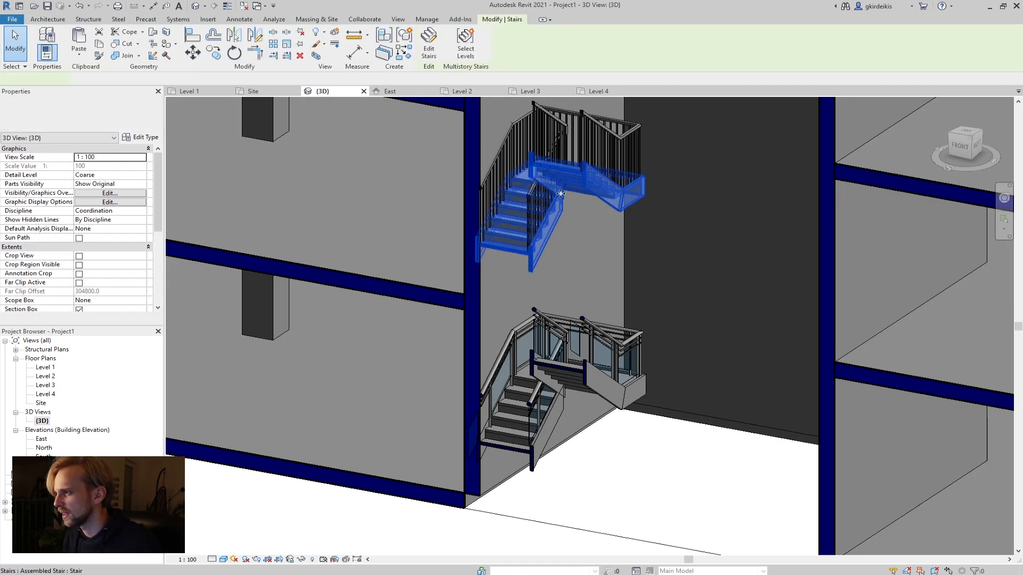
pyautogui.scroll(-3, 494, 343)
pyautogui.keyDown('shift'); pyautogui.moveTo(494, 347); pyautogui.dragTo(496, 298, button='middle'); pyautogui.keyUp('shift')
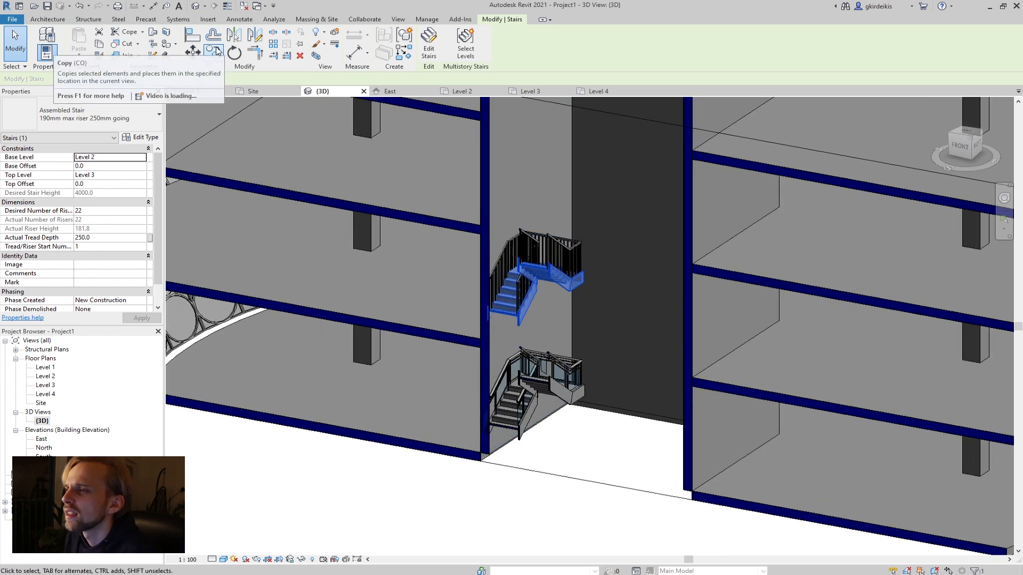
pyautogui.click(216, 51)
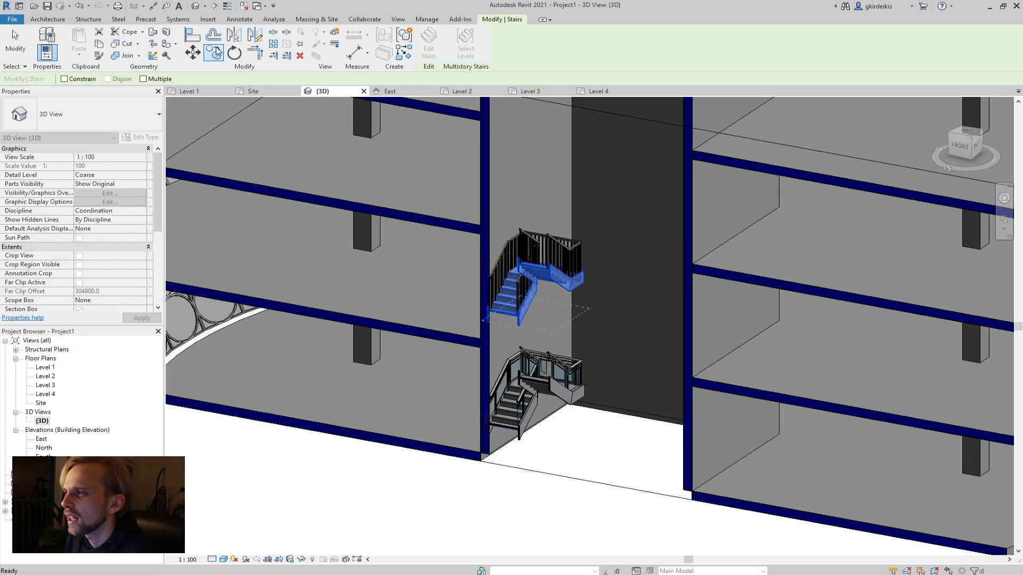
pyautogui.click(64, 79)
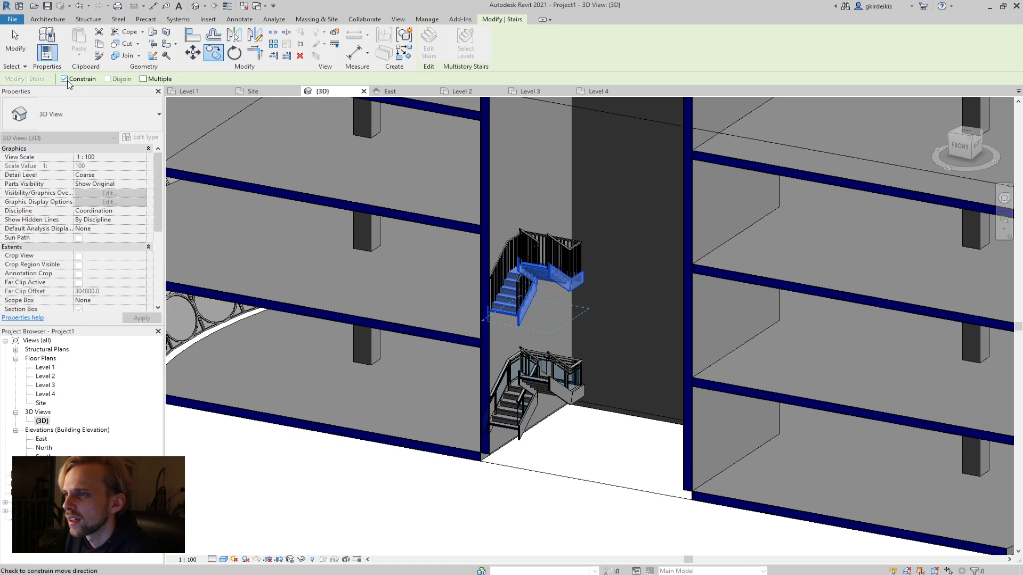
pyautogui.click(520, 330)
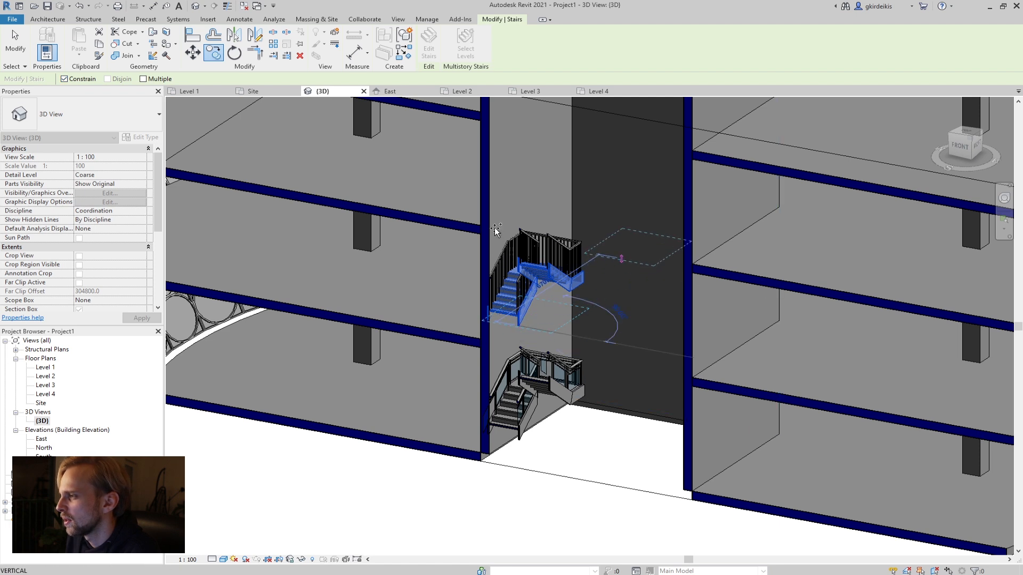
pyautogui.click(490, 209)
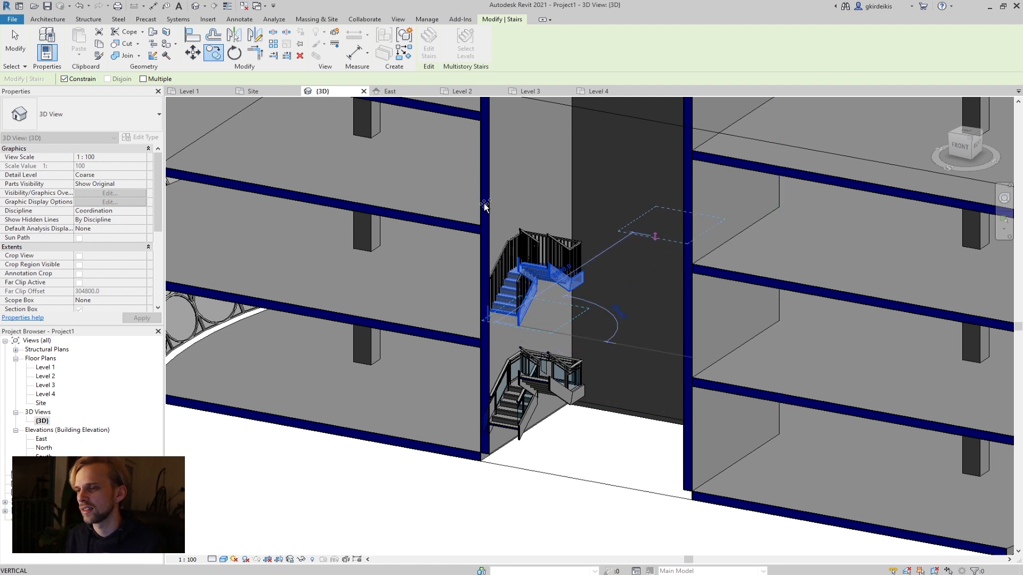
pyautogui.press('Escape')
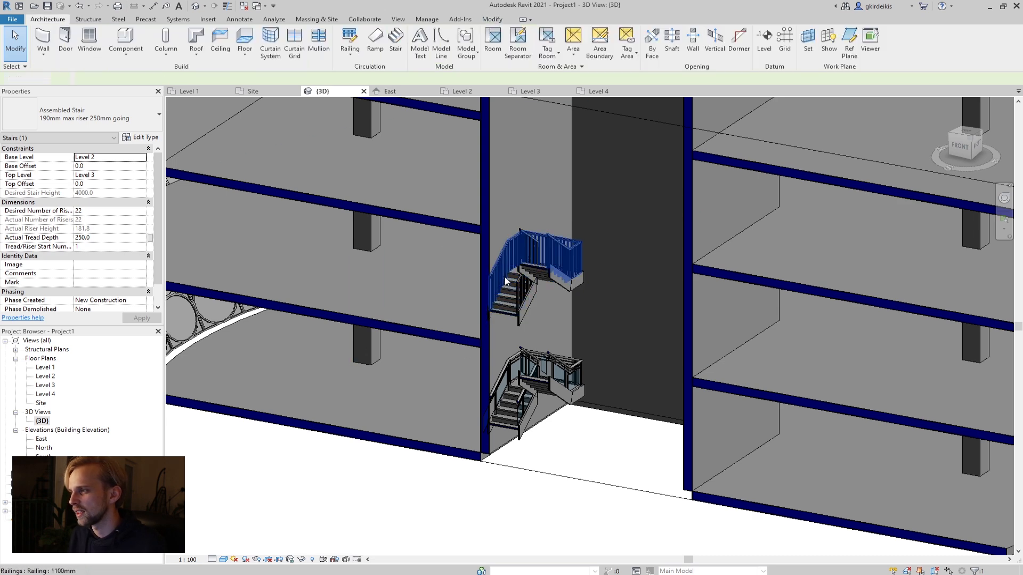
# - Delete the stair between Level 2 and Level 3 in the 3D view
pyautogui.scroll(-2, 504, 277)
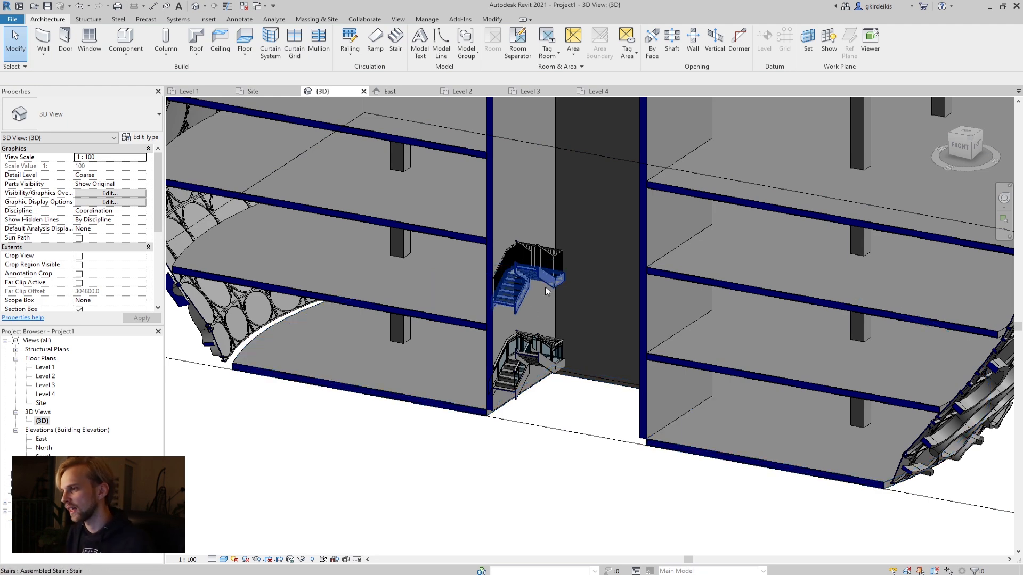
pyautogui.click(537, 275)
pyautogui.press('Delete')
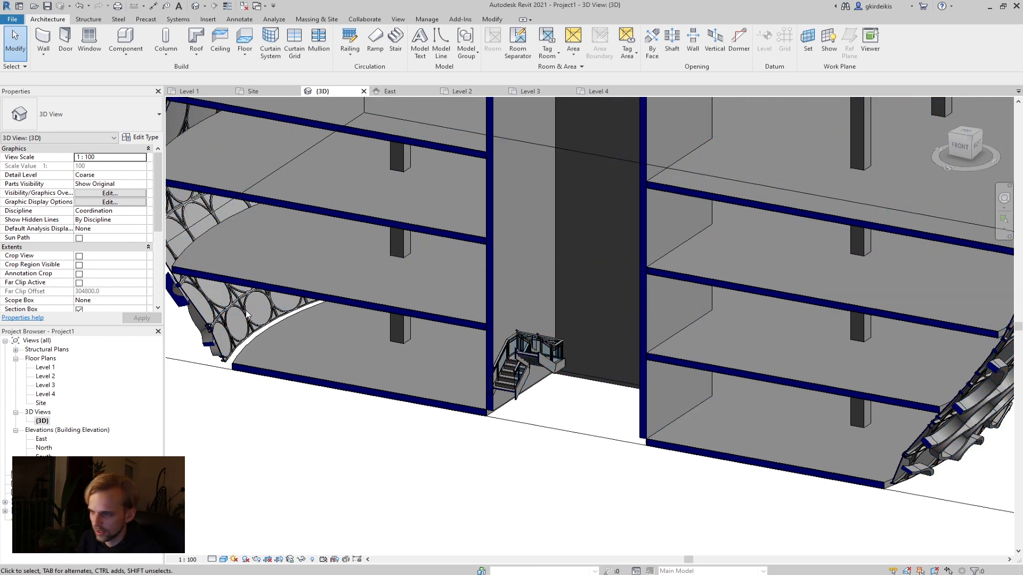
# - In the Level 1 plan, shorten the core's south wall to 4800 mm by pulling its west end back to the stair's east edge
pyautogui.doubleClick(48, 368)
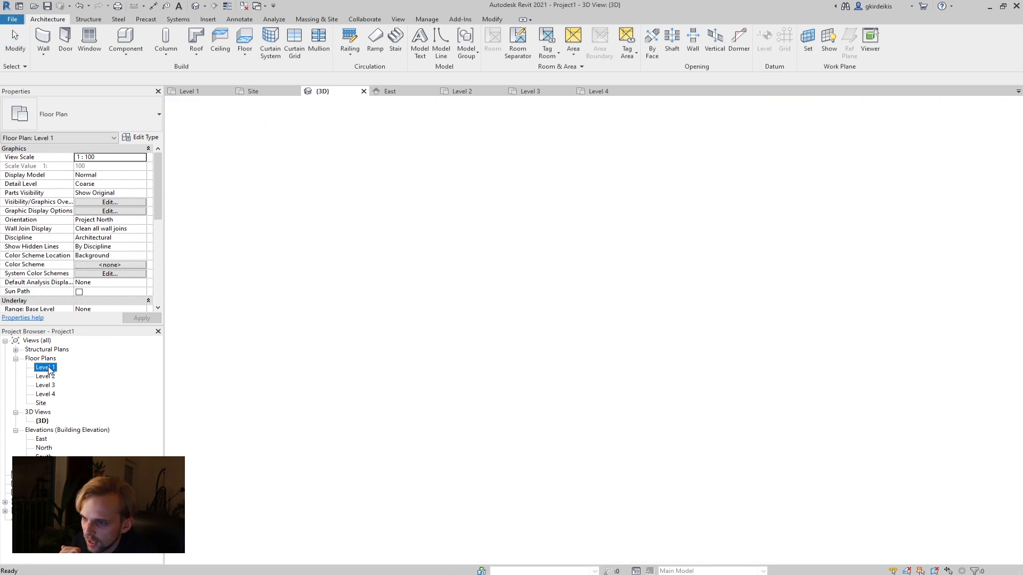
pyautogui.moveTo(486, 463); pyautogui.dragTo(505, 383, button='middle')
pyautogui.click(502, 383)
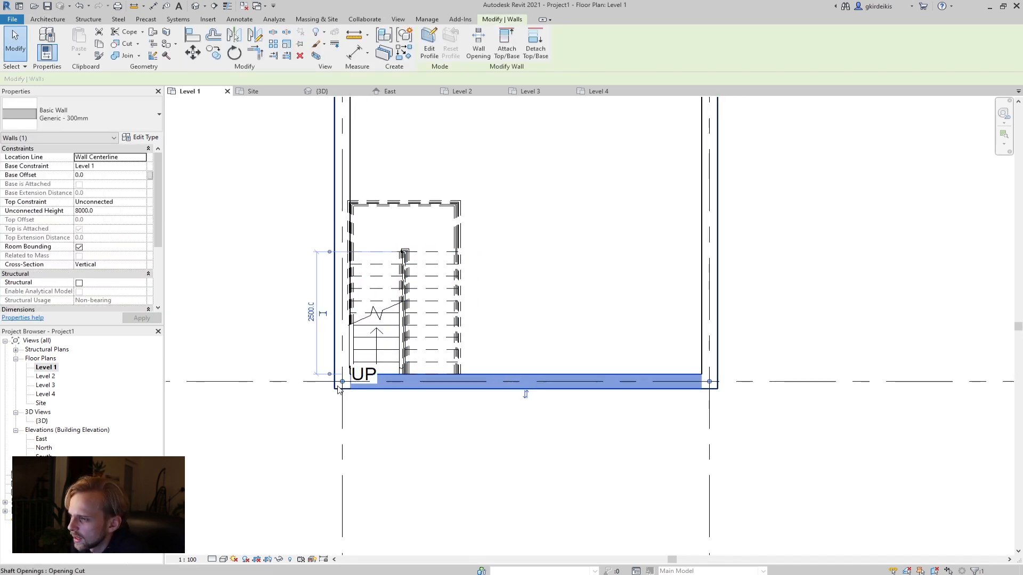
pyautogui.press('r')
pyautogui.press('s')
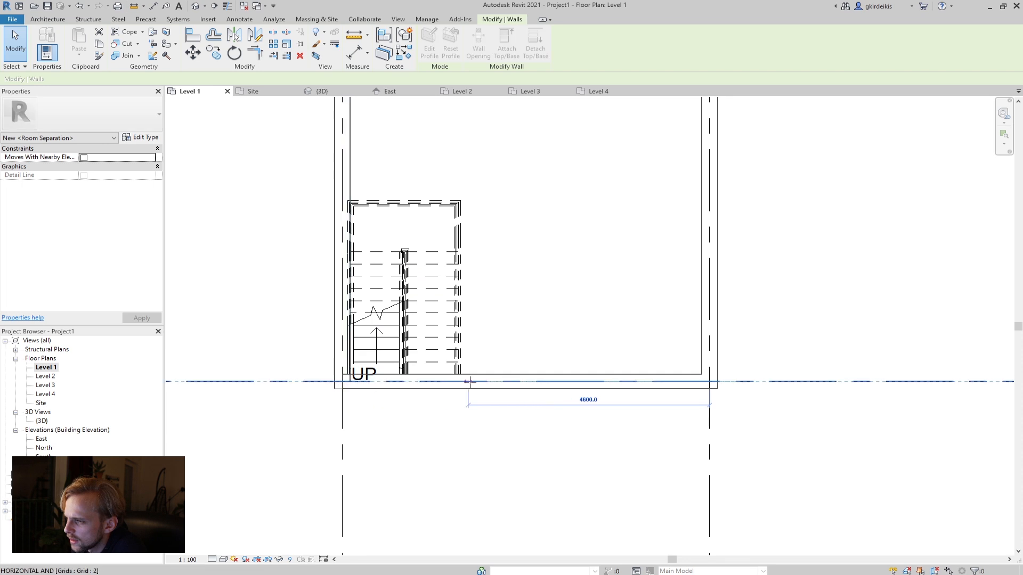
pyautogui.click(709, 381)
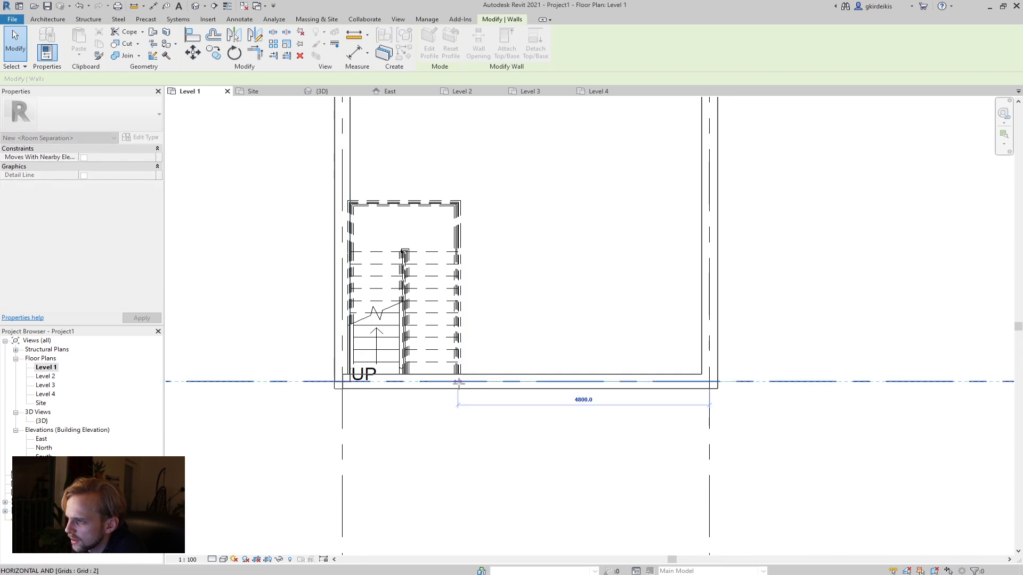
pyautogui.click(457, 381)
pyautogui.press('Escape')
pyautogui.press('Escape')
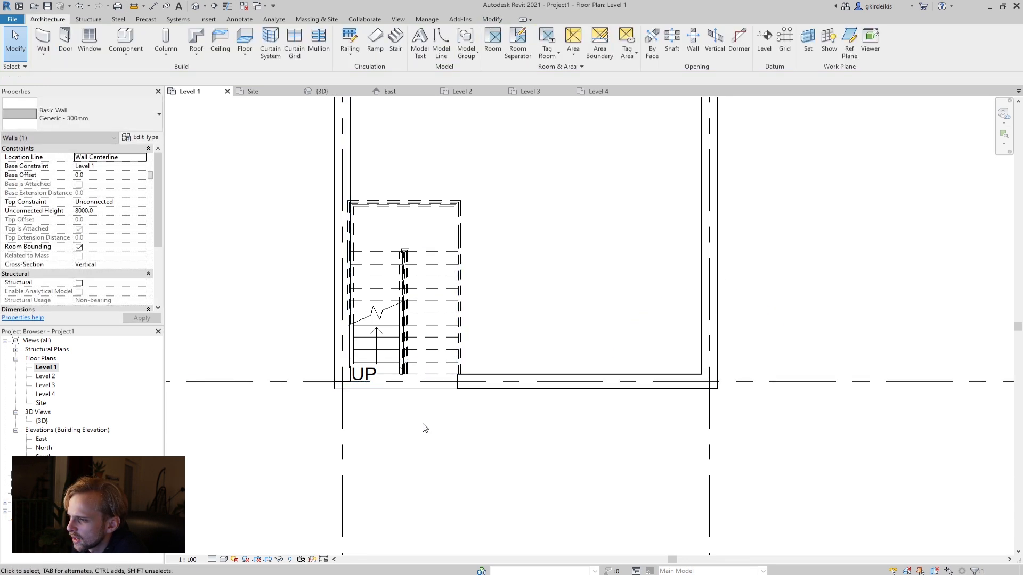
pyautogui.click(373, 395)
pyautogui.click(359, 405)
pyautogui.click(344, 386)
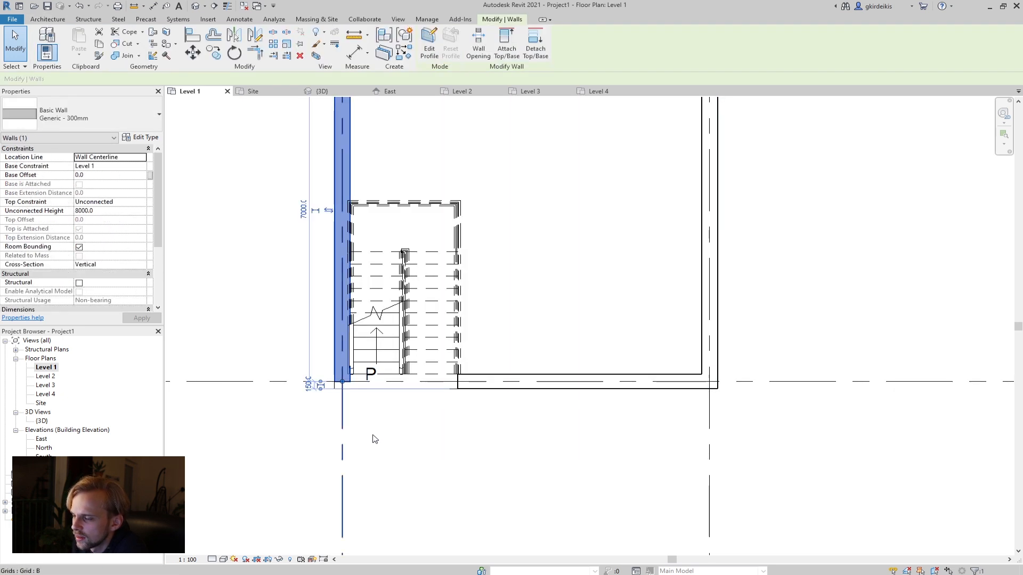
pyautogui.click(354, 421)
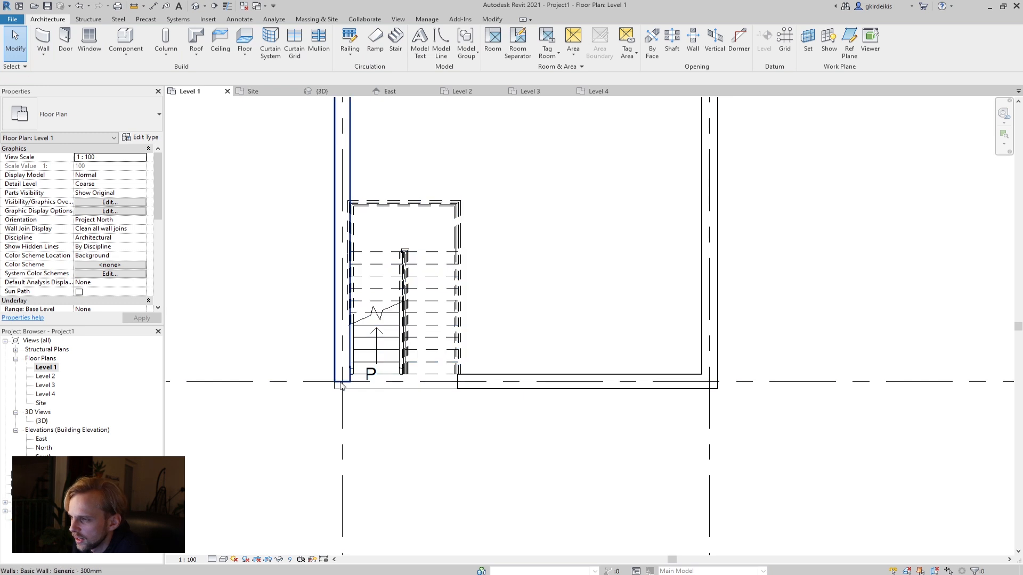
pyautogui.click(458, 384)
pyautogui.press('Escape')
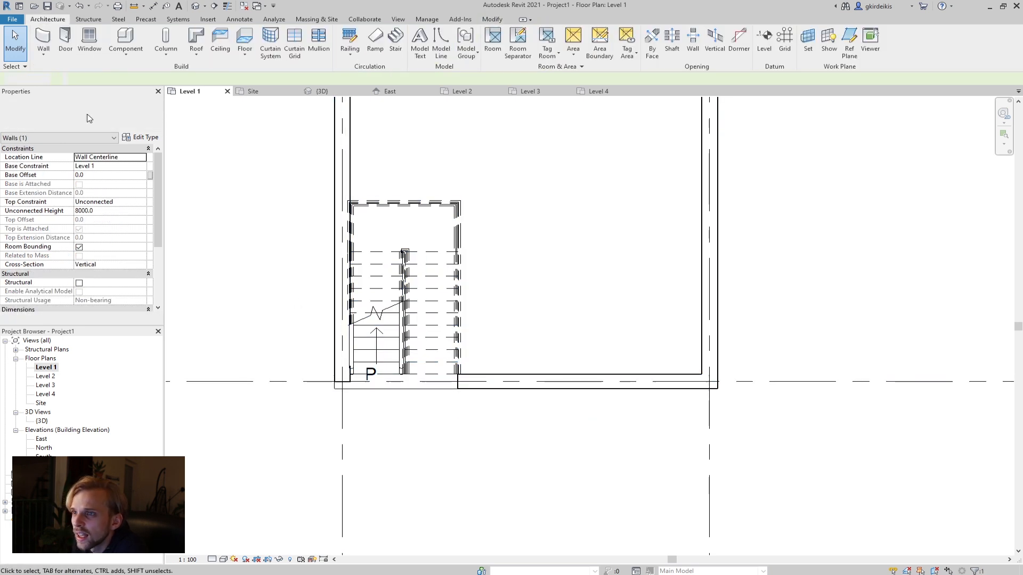
# - Choose the Generic - 200mm type for a new wall and try starting it at the stair's northeast corner
pyautogui.moveTo(265, 262); pyautogui.dragTo(220, 357, button='middle')
pyautogui.scroll(-1, 220, 356)
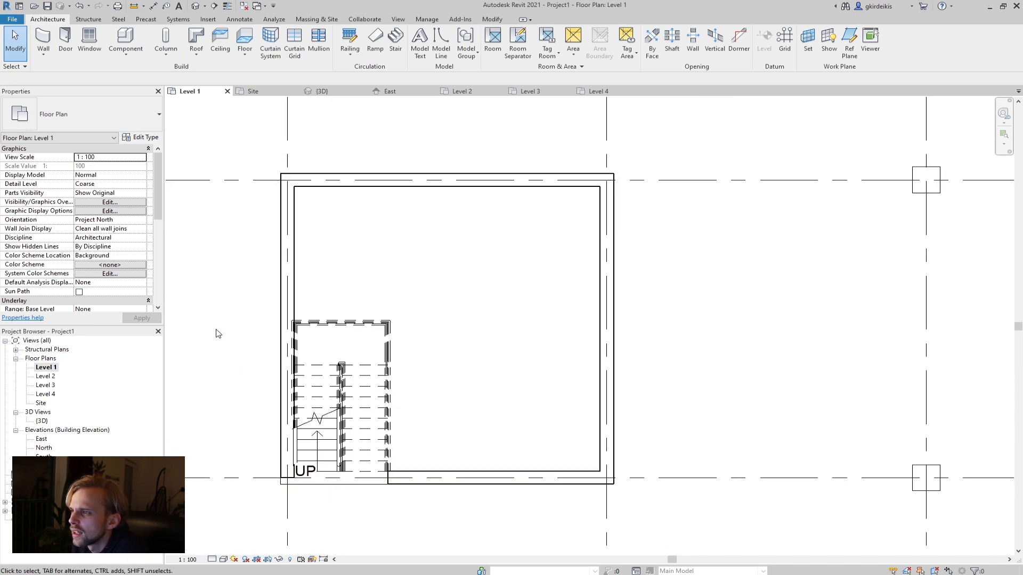
pyautogui.click(43, 45)
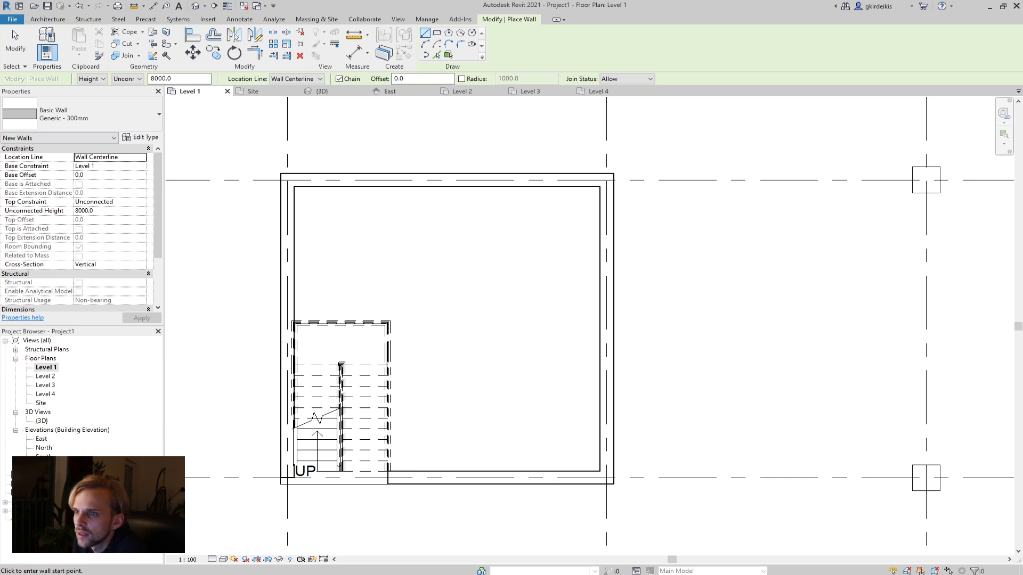
pyautogui.click(52, 110)
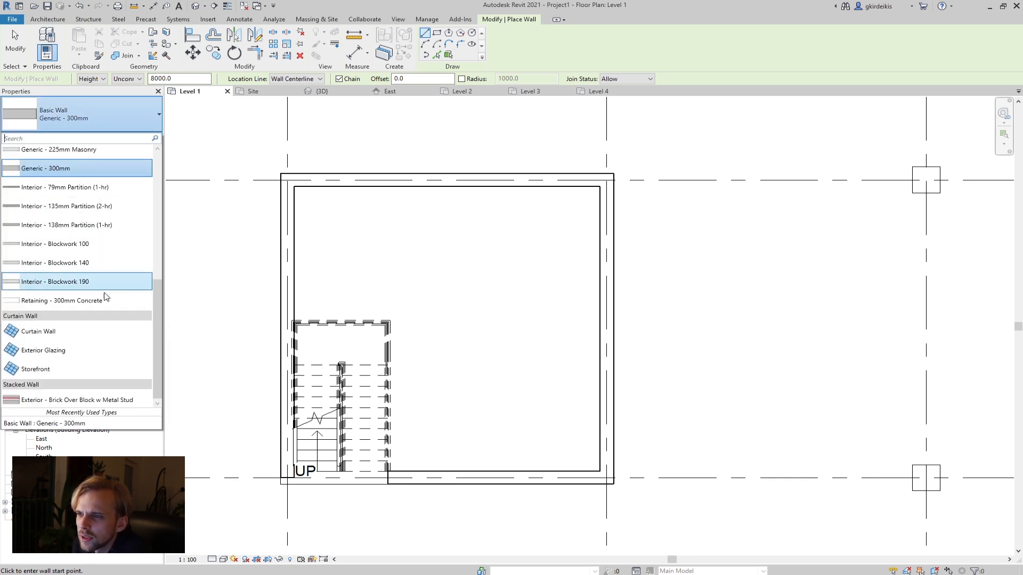
pyautogui.scroll(2, 85, 219)
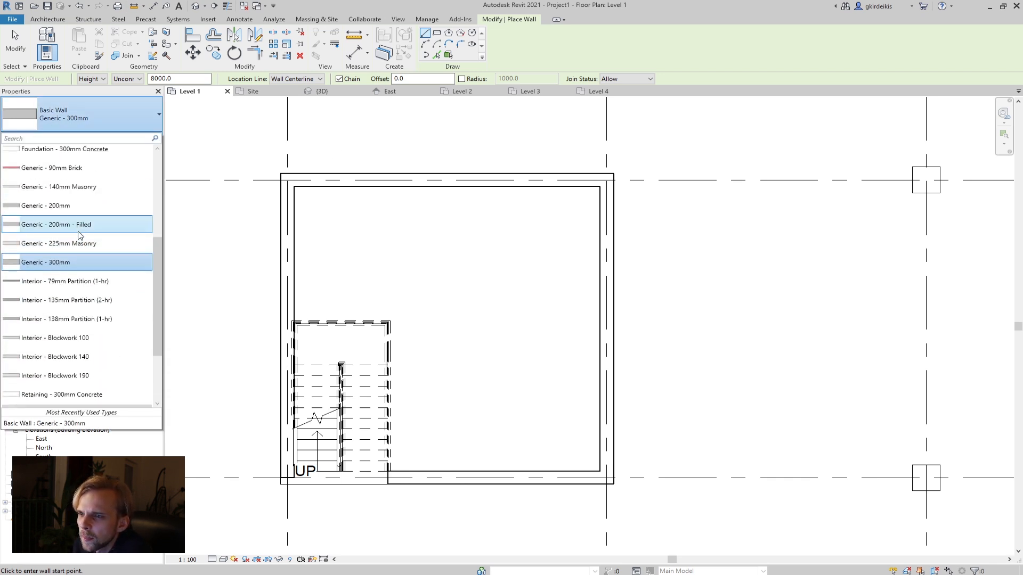
pyautogui.click(83, 203)
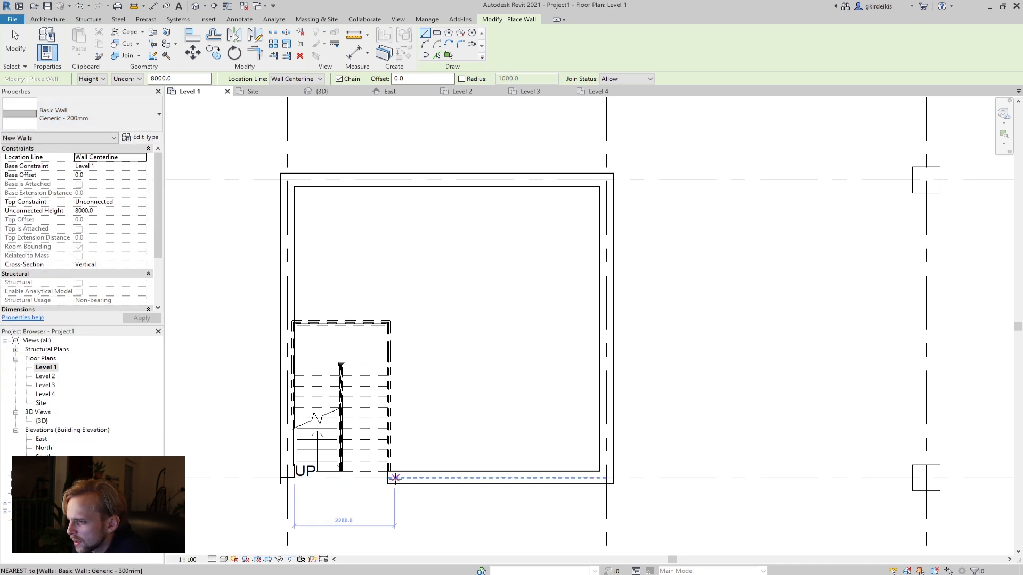
pyautogui.click(389, 318)
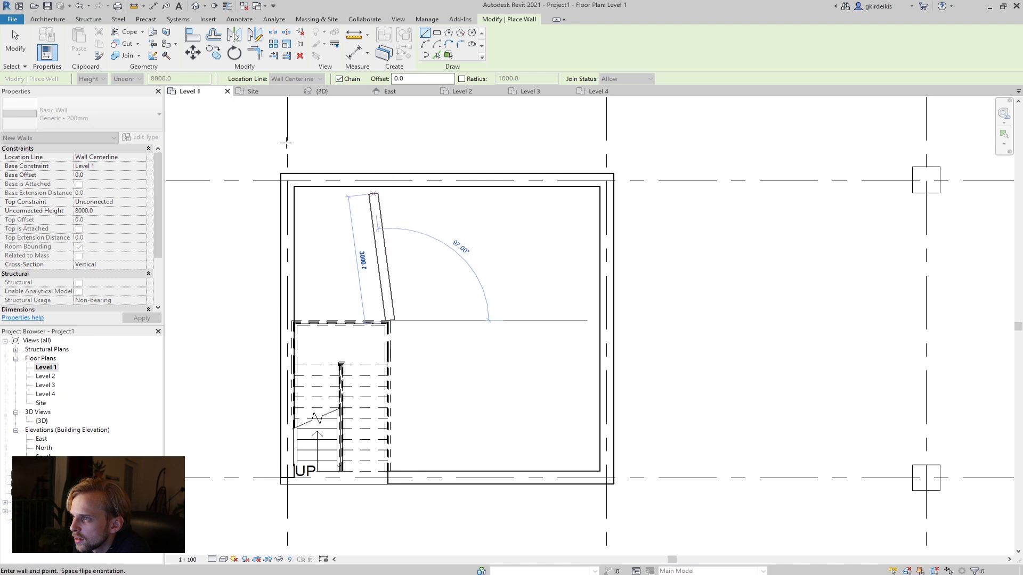
pyautogui.press('Escape')
pyautogui.click(123, 79)
pyautogui.click(123, 79)
# - Draw a wall with location line Finish Face: Exterior from the stair's northeast corner straight north to the core's north wall
pyautogui.click(295, 79)
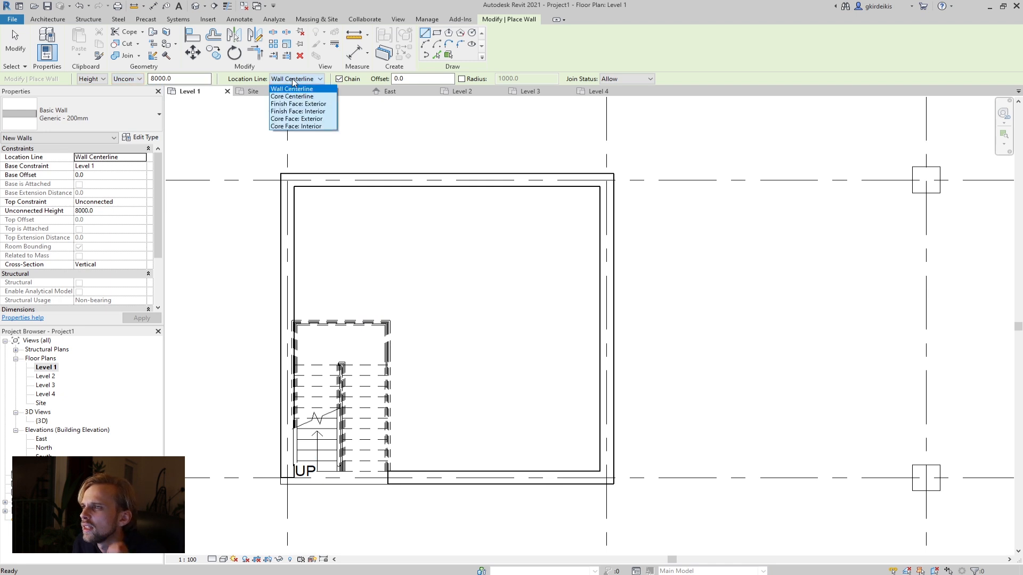
pyautogui.click(318, 105)
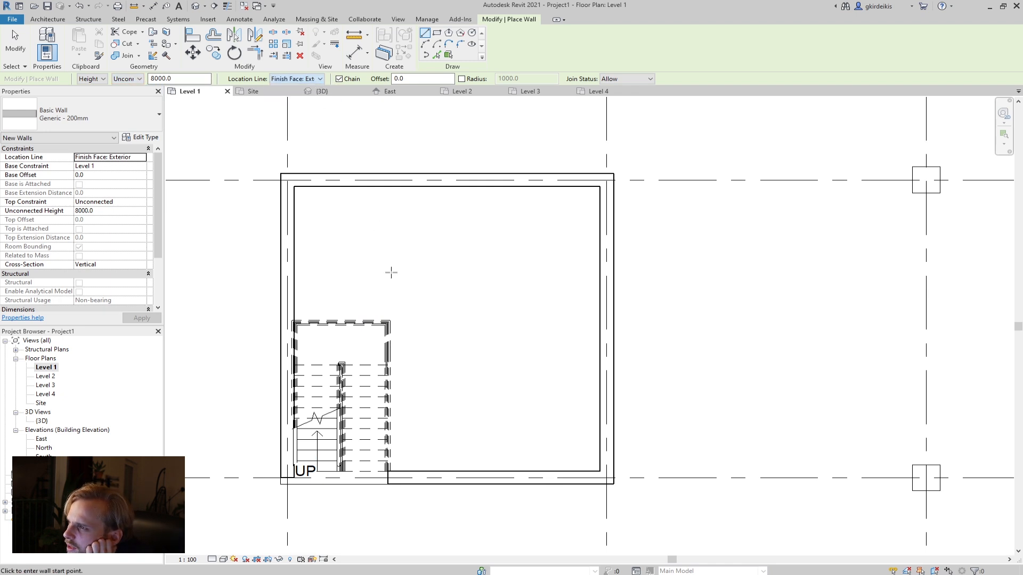
pyautogui.click(390, 320)
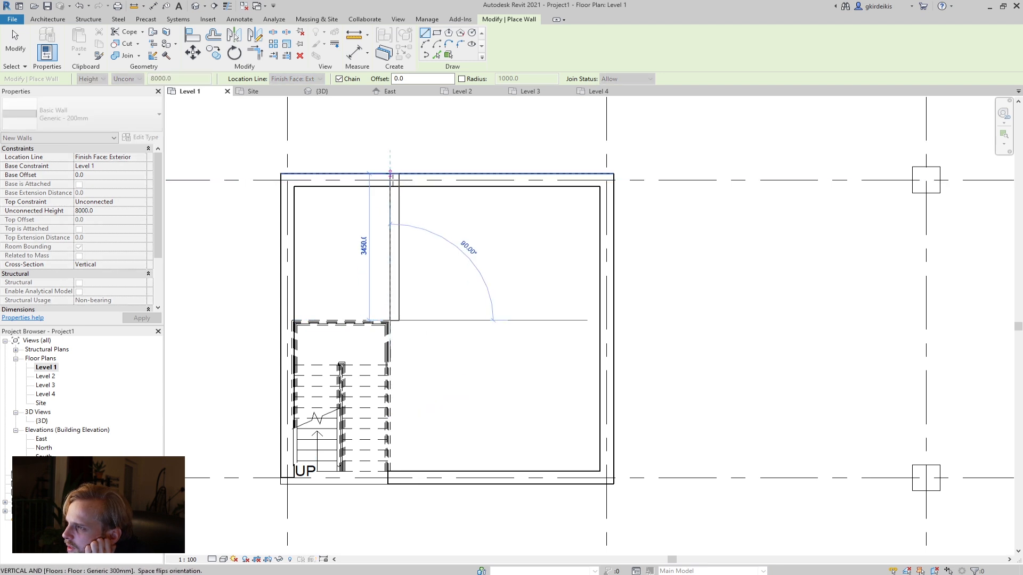
pyautogui.click(390, 185)
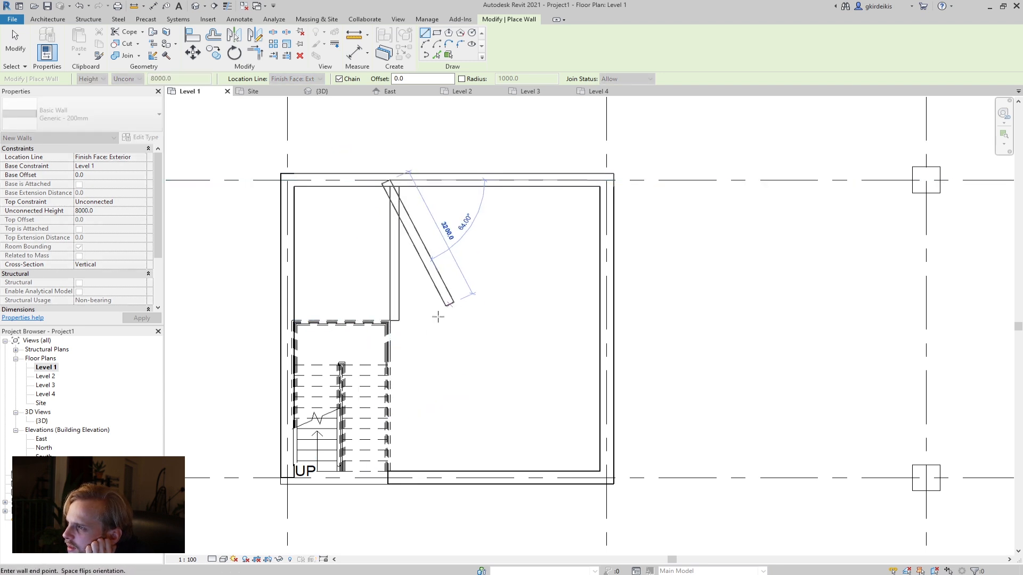
pyautogui.press('Escape')
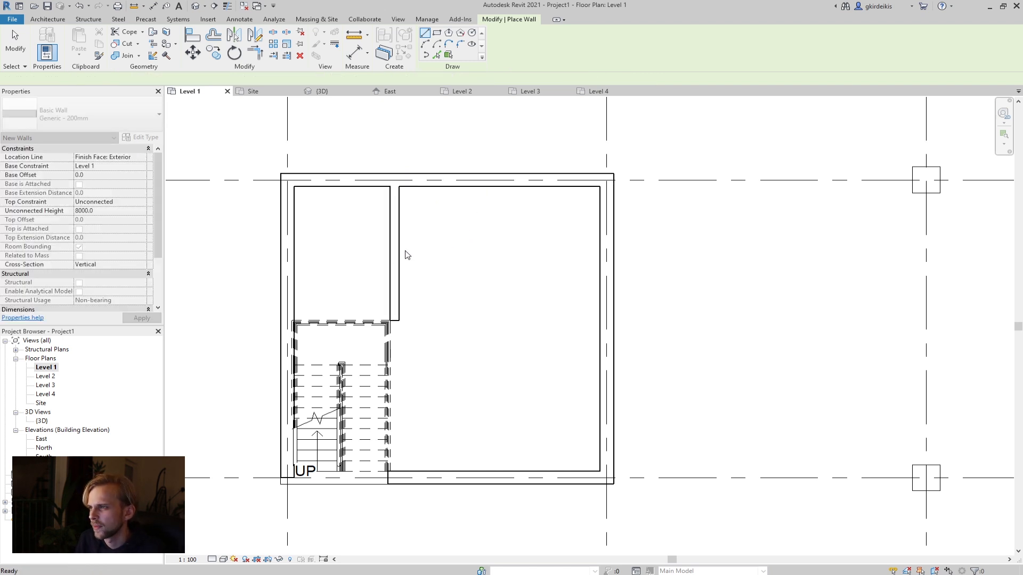
pyautogui.press('Escape')
# - Extend the new 200 mm partition south along the stair and join it in a corner with the core's shortened south wall
pyautogui.click(398, 315)
pyautogui.moveTo(412, 335); pyautogui.dragTo(388, 271, button='middle')
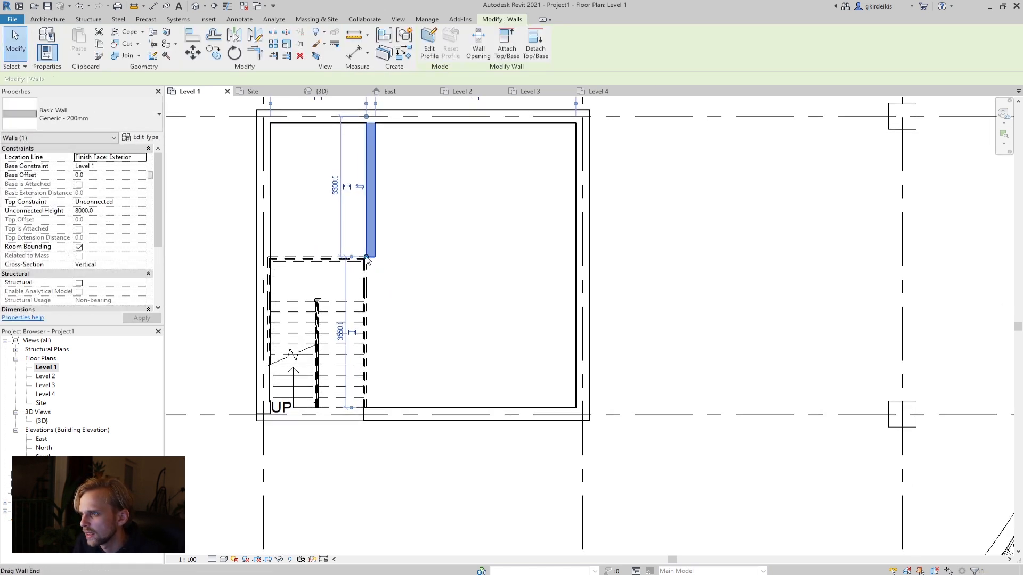
pyautogui.click(387, 268)
pyautogui.click(379, 249)
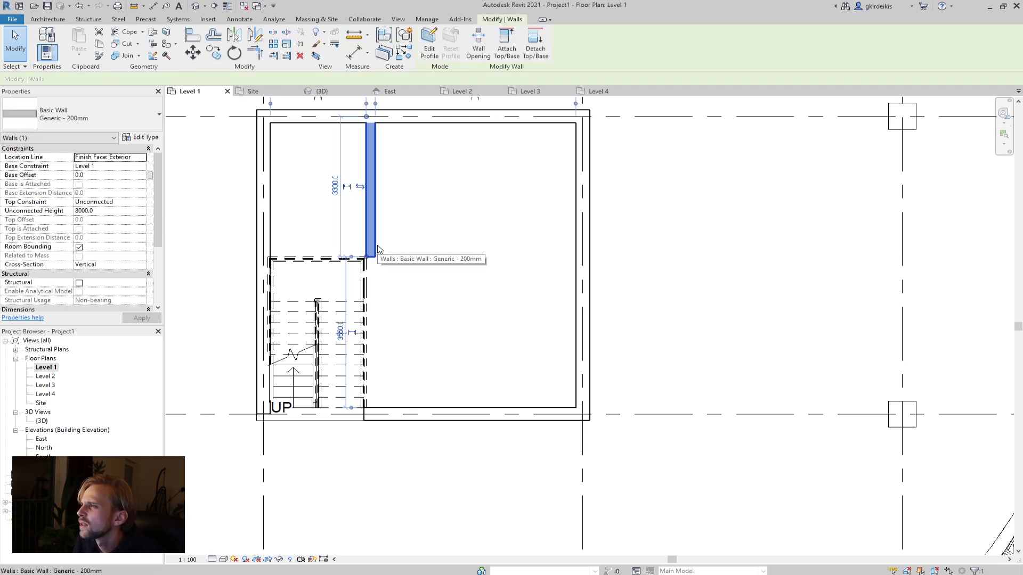
pyautogui.click(259, 54)
pyautogui.click(376, 208)
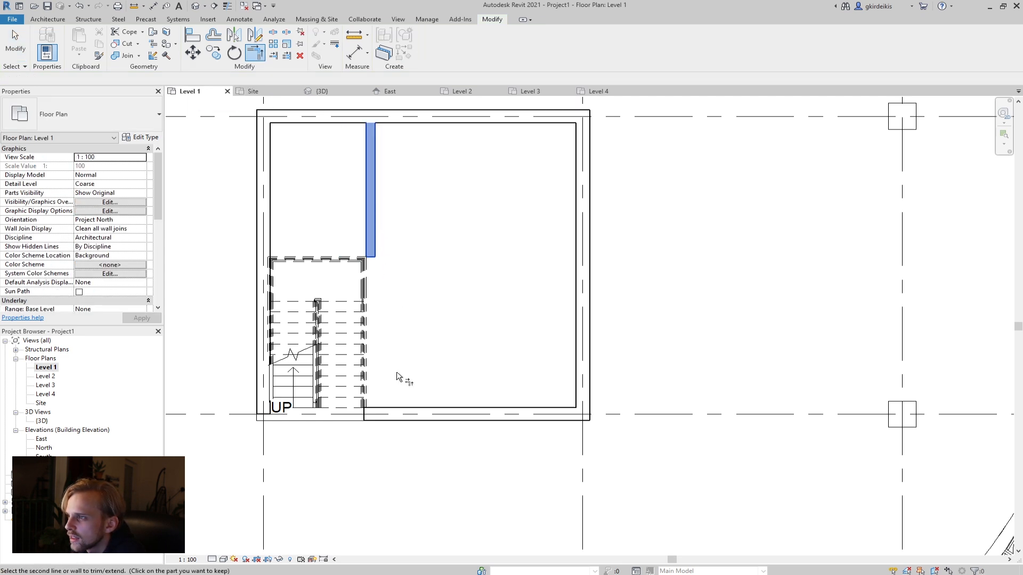
pyautogui.click(413, 418)
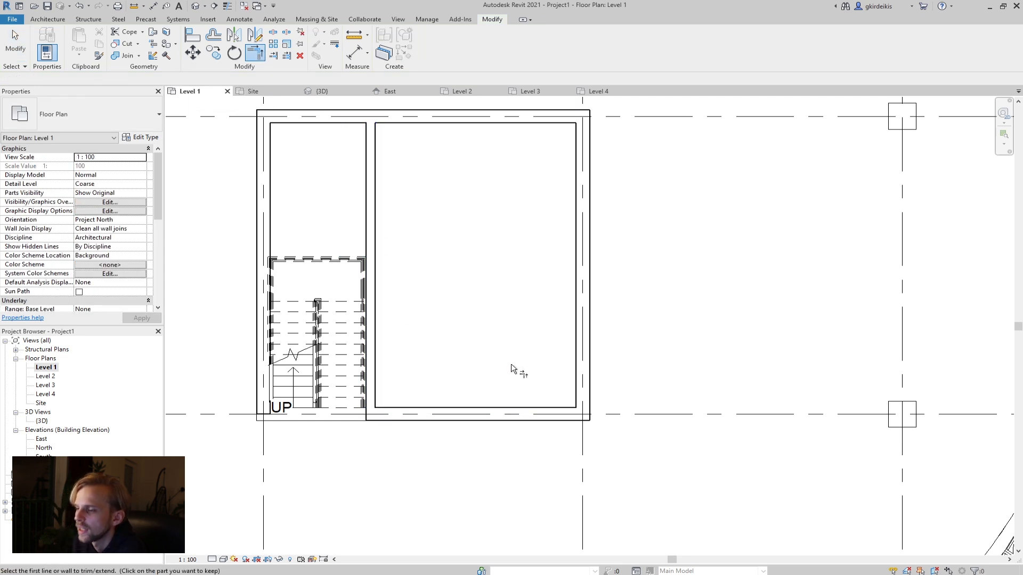
pyautogui.press('Escape')
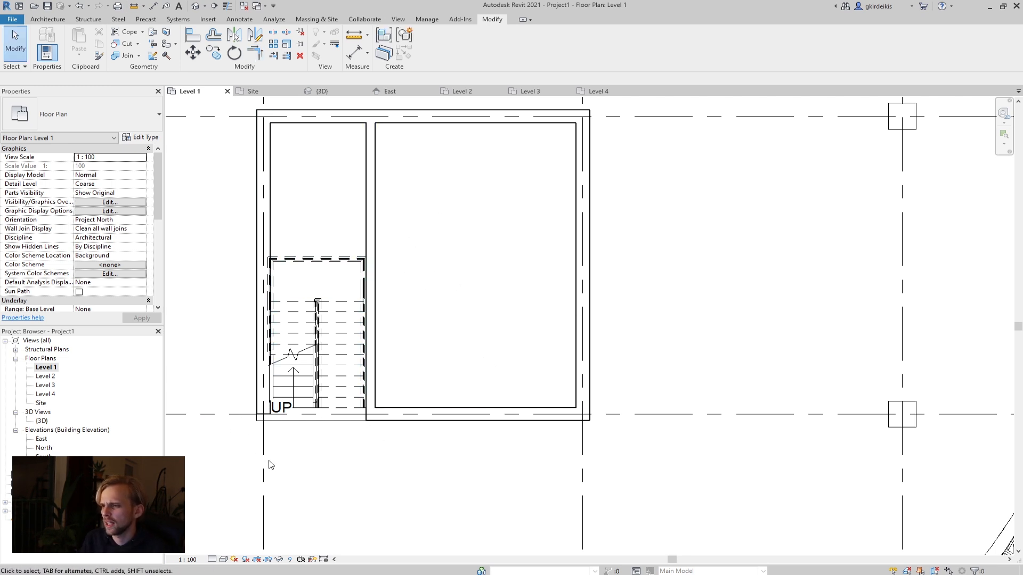
# - Move the stairs and their railings together northward up to the core's north wall
pyautogui.scroll(1, 478, 326)
pyautogui.moveTo(480, 326); pyautogui.dragTo(423, 301, button='middle')
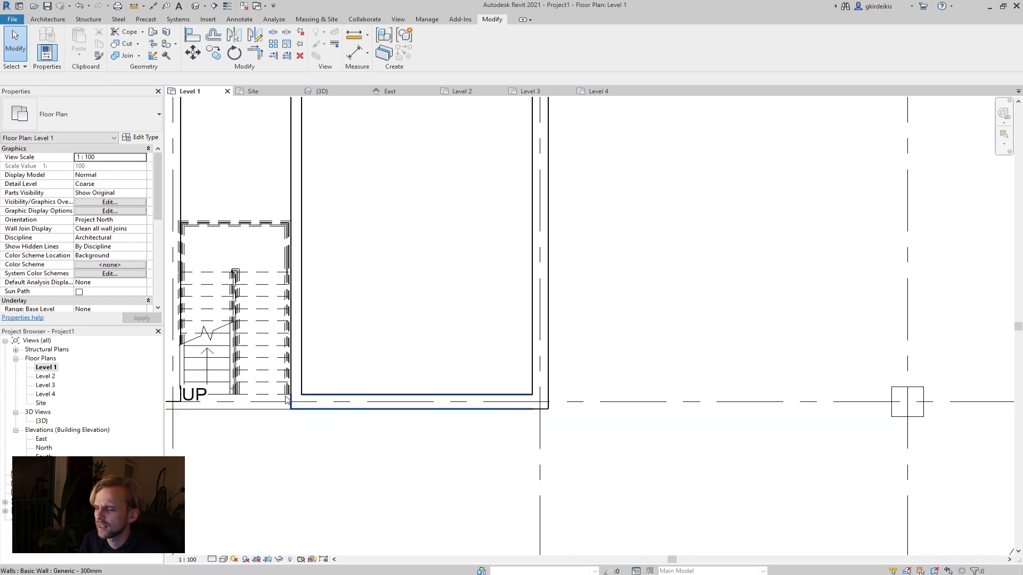
pyautogui.moveTo(296, 227); pyautogui.dragTo(350, 294, button='middle')
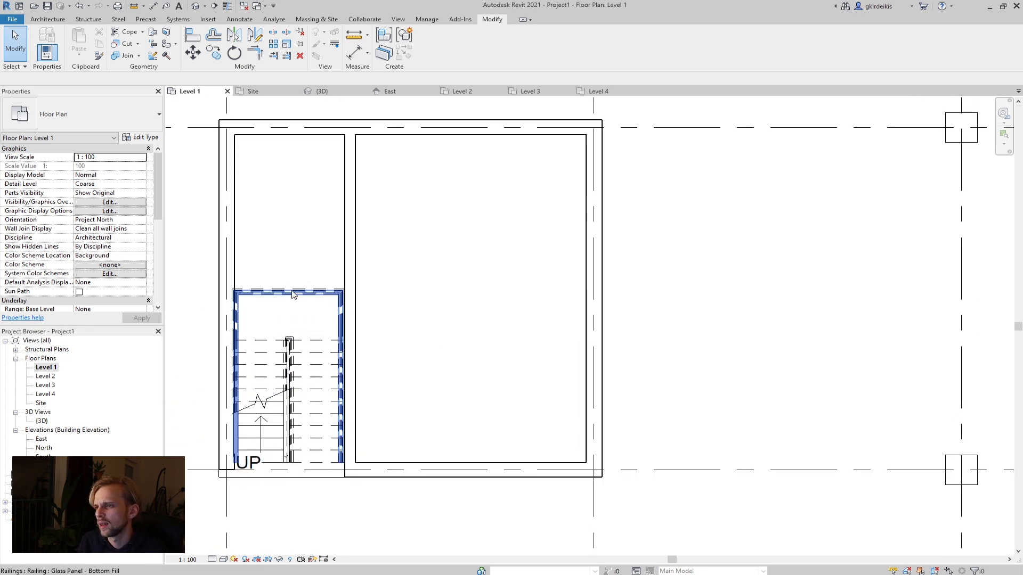
pyautogui.click(292, 291)
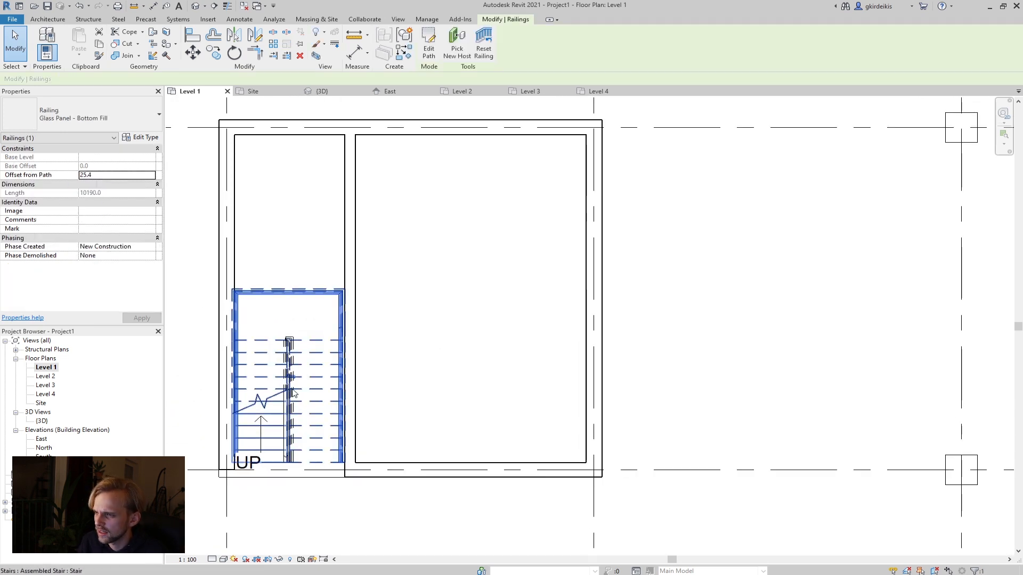
pyautogui.click(302, 270)
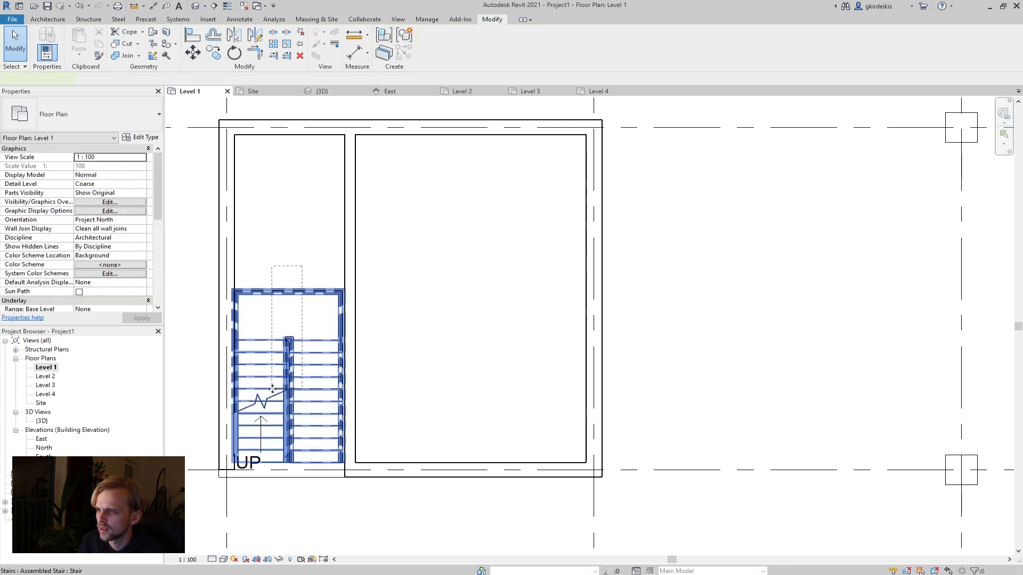
pyautogui.click(271, 389)
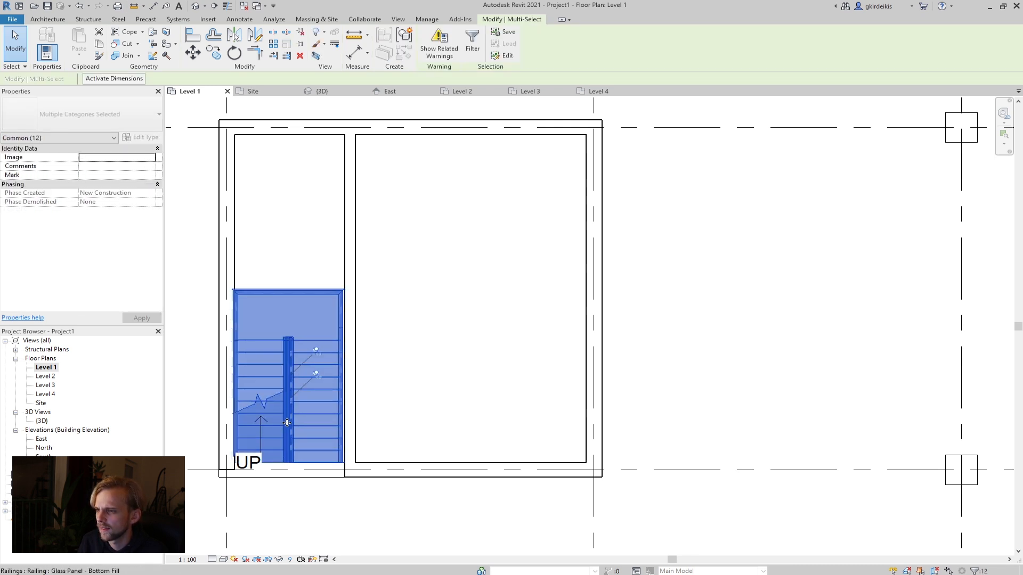
pyautogui.moveTo(287, 424); pyautogui.dragTo(288, 368)
pyautogui.moveTo(285, 266); pyautogui.dragTo(283, 270)
pyautogui.press('Escape')
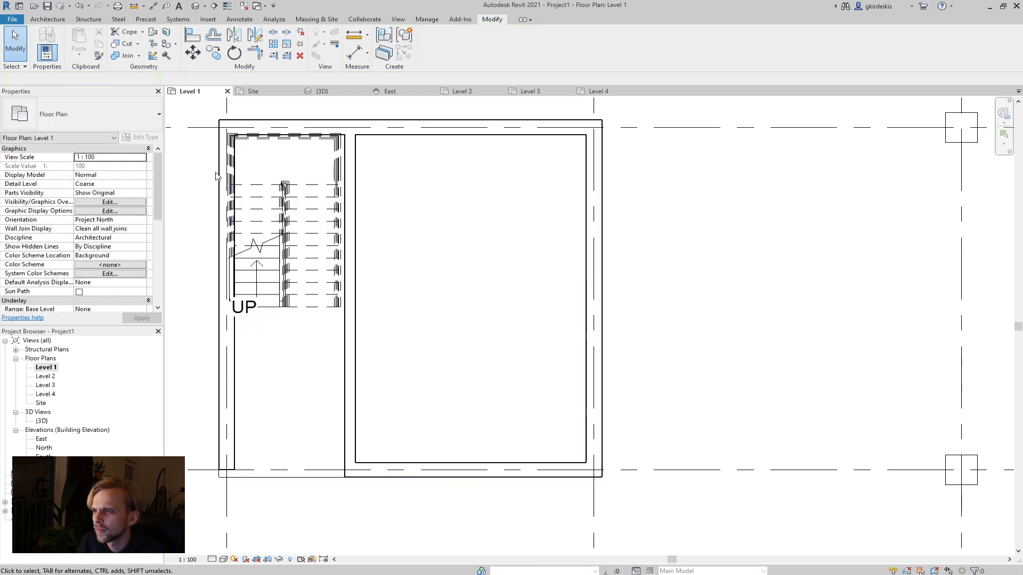
# - Shift the stairs and railings slightly east so they fit between the core's west wall and the new partition
pyautogui.scroll(2, 299, 254)
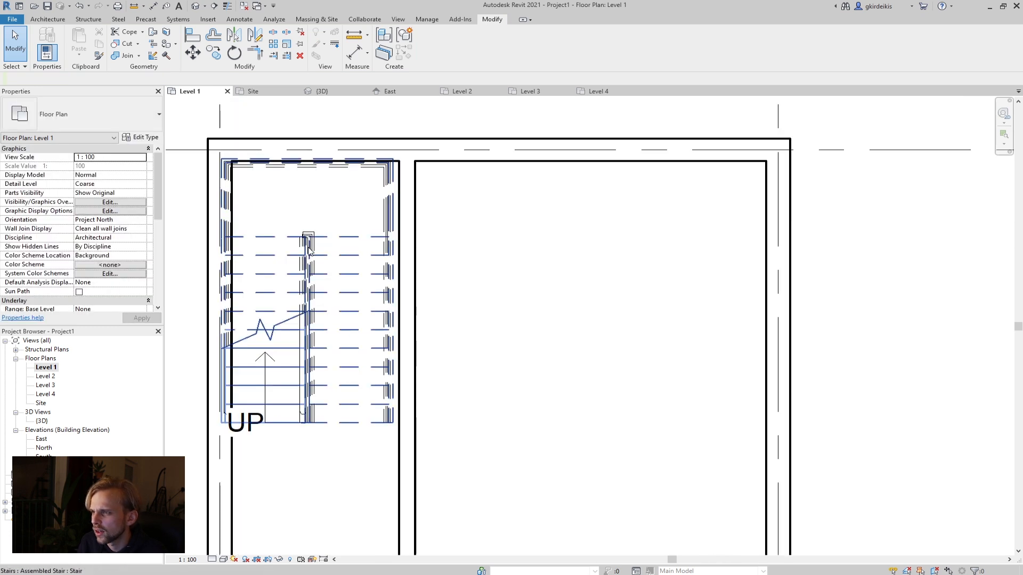
pyautogui.moveTo(337, 468); pyautogui.dragTo(317, 264)
pyautogui.press('Escape')
pyautogui.scroll(-1, 455, 338)
pyautogui.scroll(-2, 454, 338)
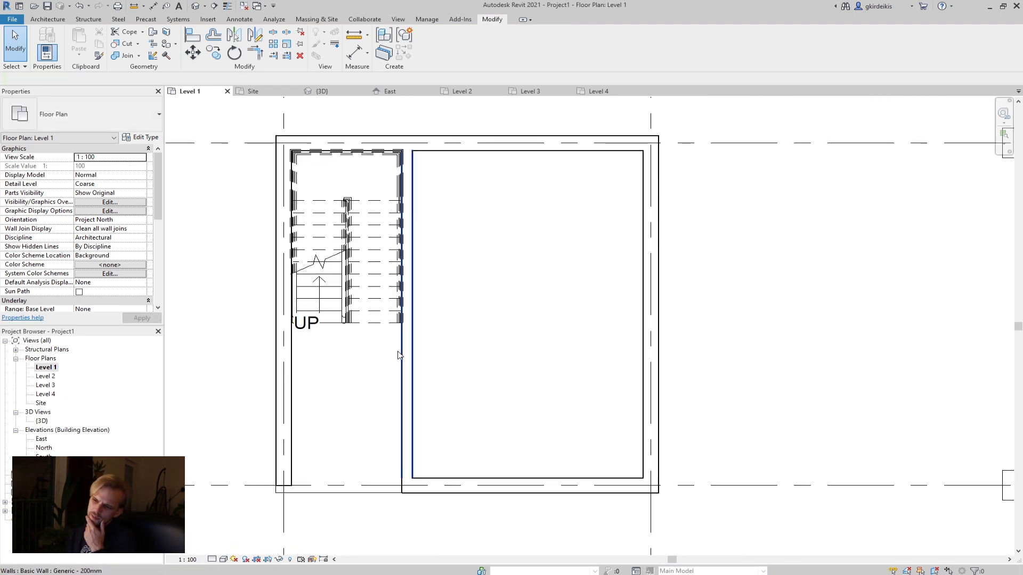
pyautogui.click(318, 495)
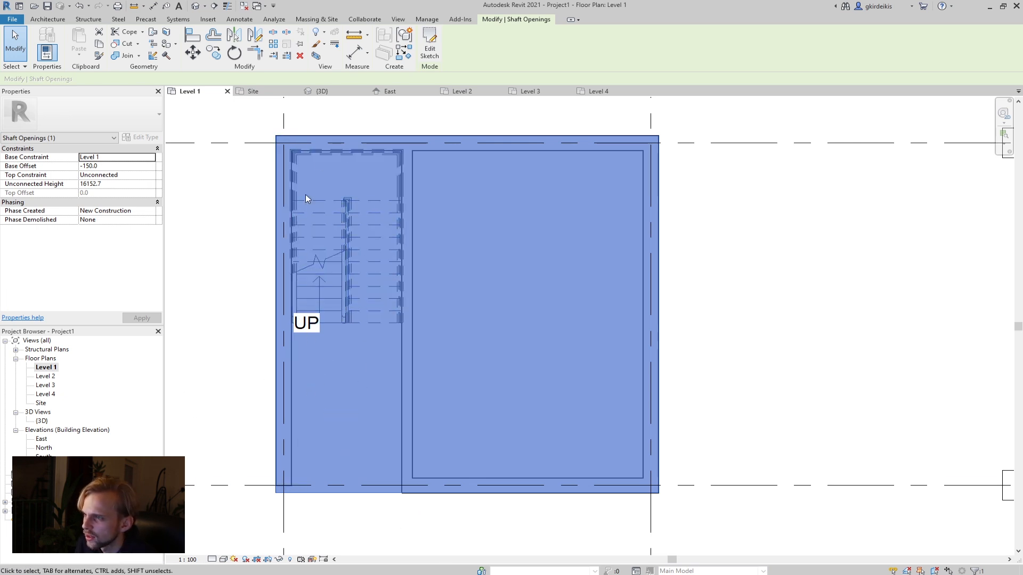
pyautogui.click(224, 314)
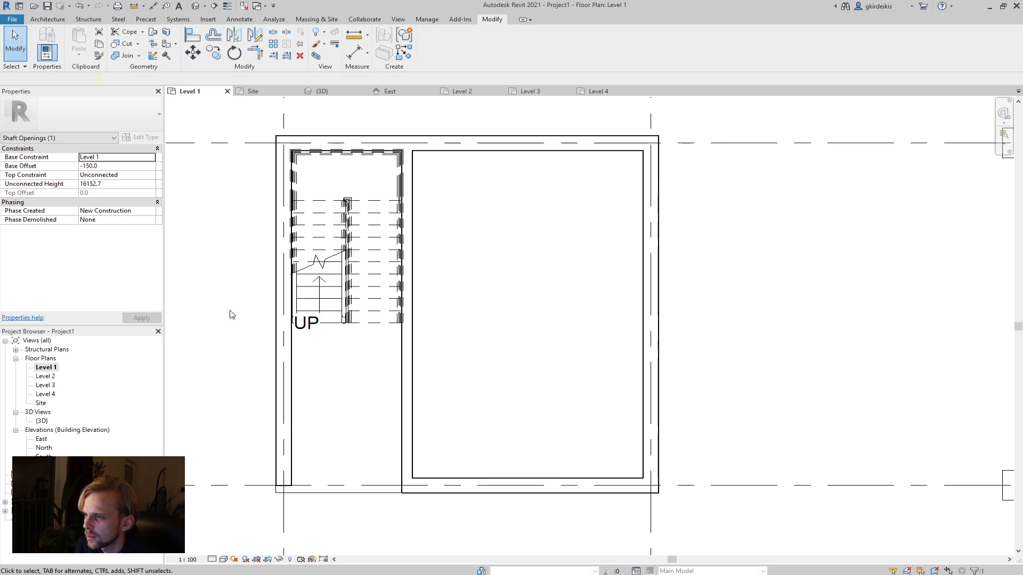
pyautogui.click(351, 496)
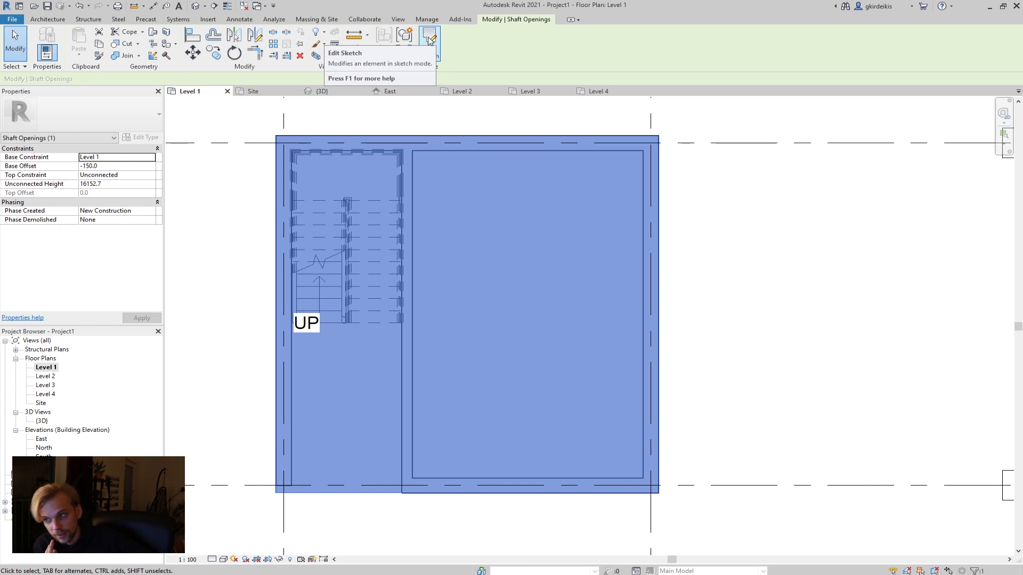
pyautogui.press('Escape')
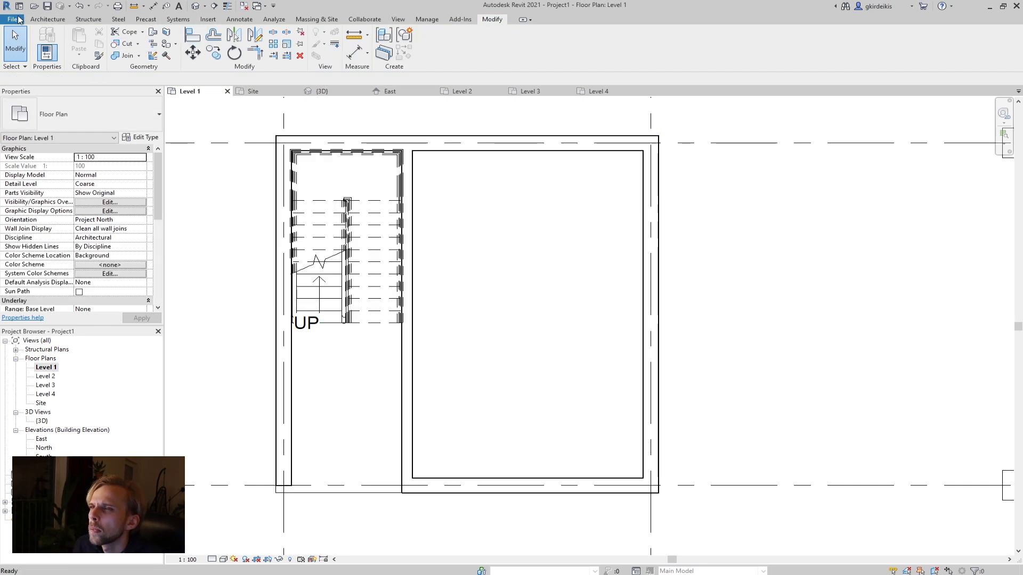
# - Draw a second Generic - 200mm partition between the core's south and north walls, about 2900 mm east of the first partition
pyautogui.click(43, 20)
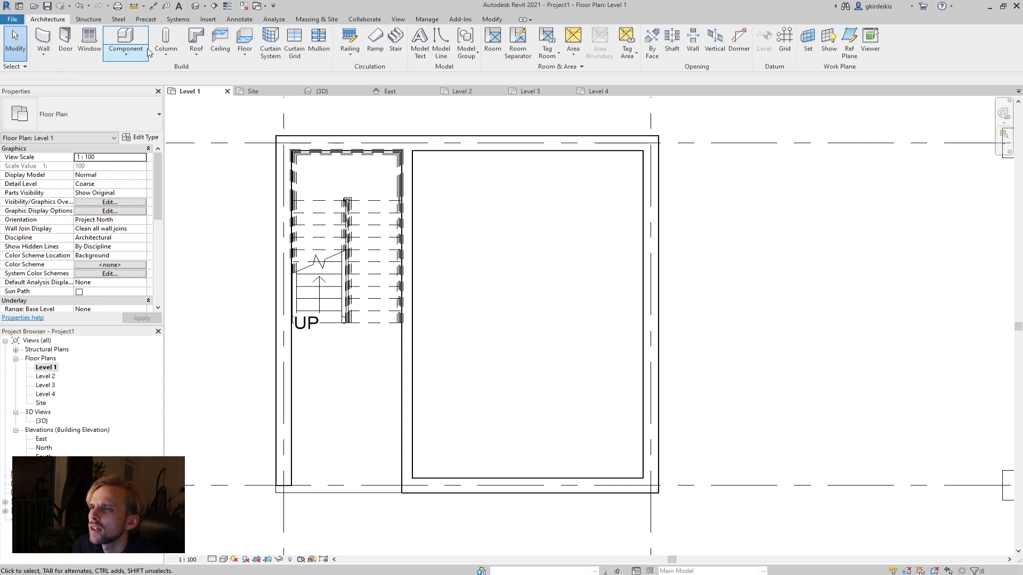
pyautogui.click(45, 40)
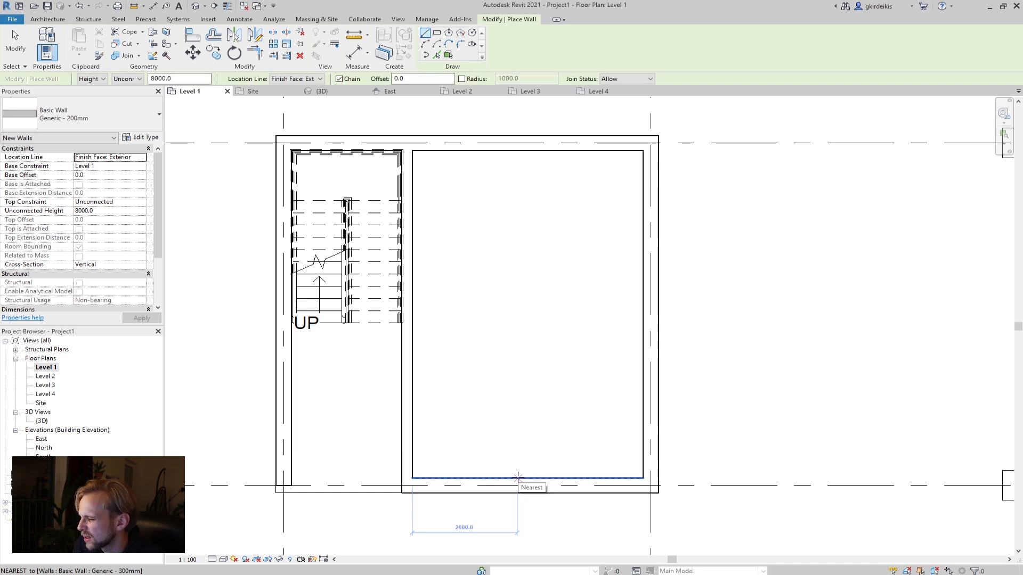
pyautogui.click(563, 478)
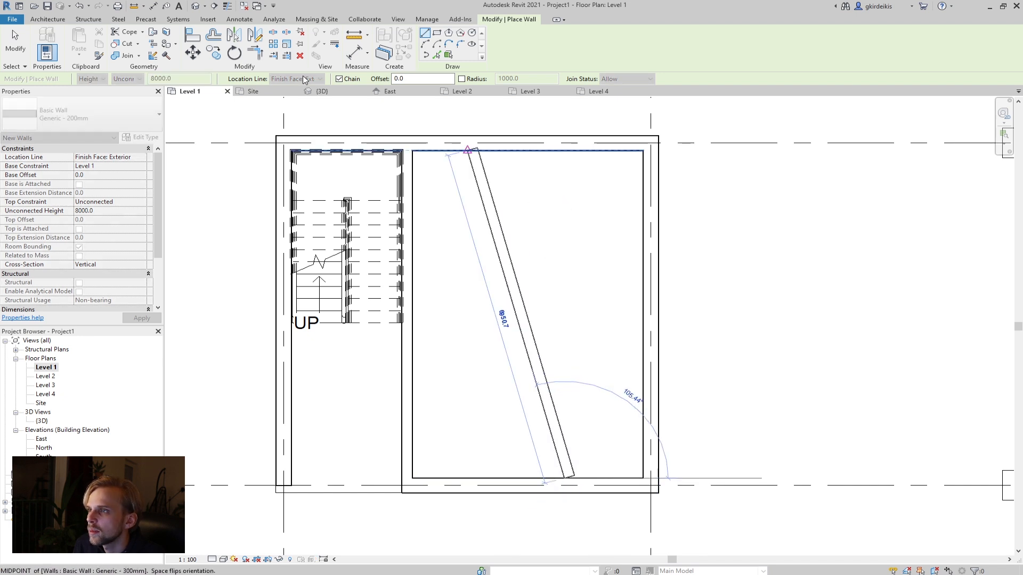
pyautogui.click(564, 151)
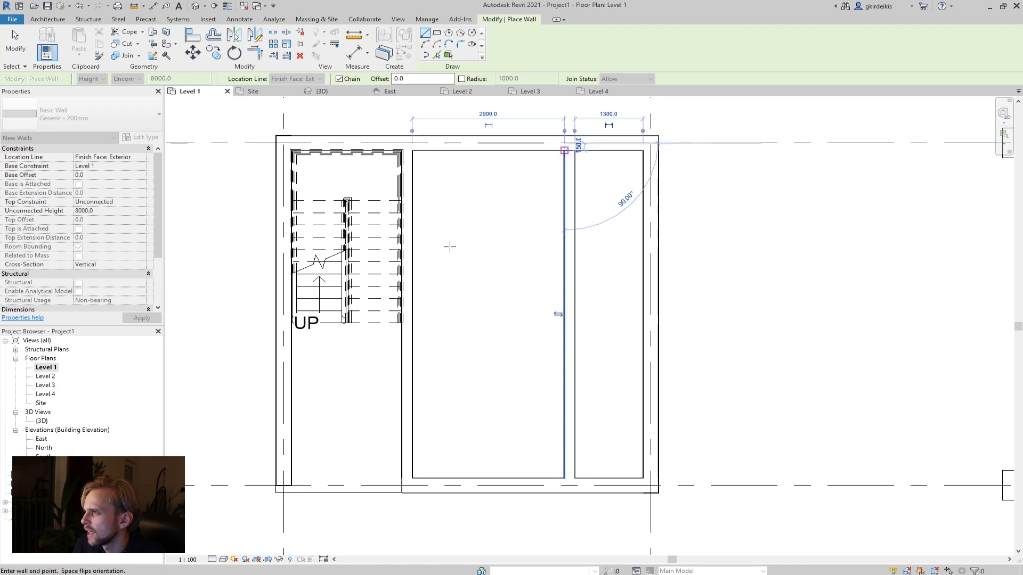
pyautogui.press('Escape')
pyautogui.press('Escape')
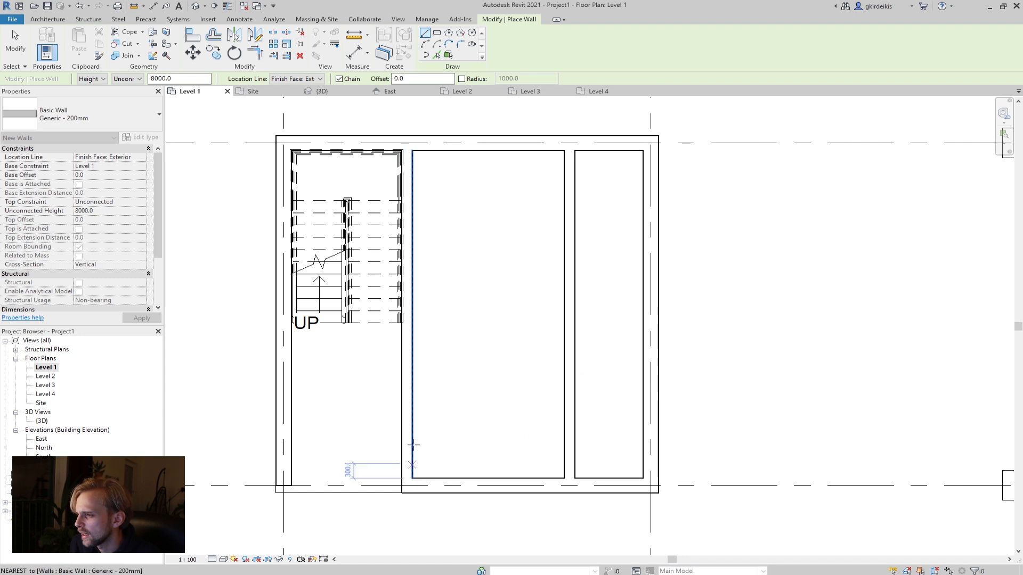
pyautogui.click(412, 323)
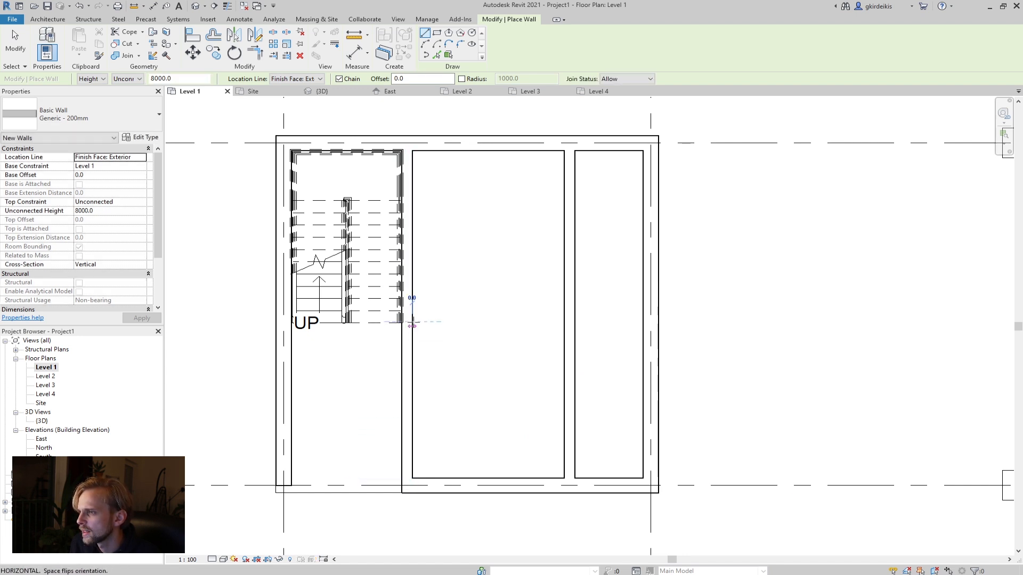
pyautogui.press('Escape')
pyautogui.press('Escape')
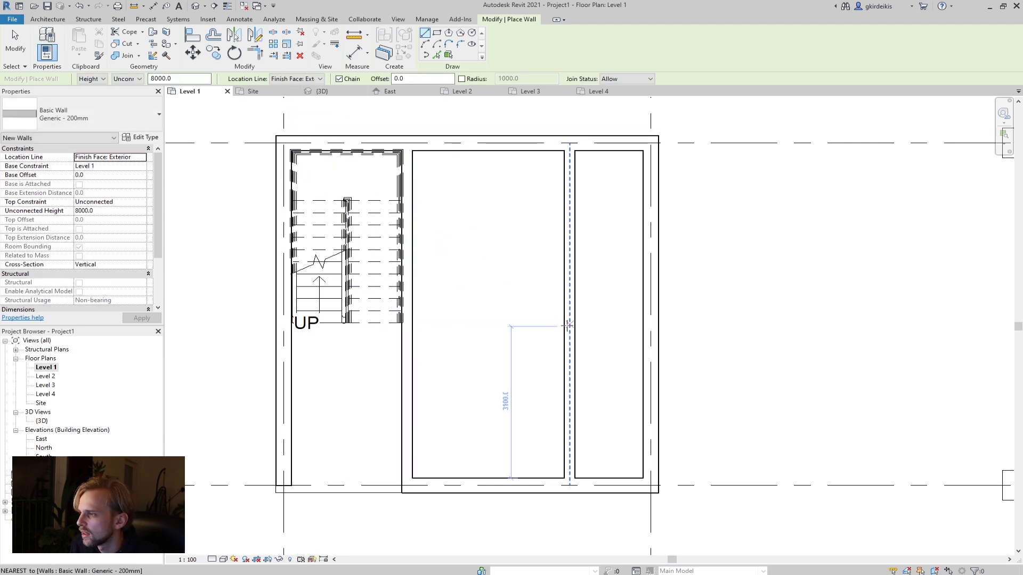
pyautogui.press('Escape')
pyautogui.press('Escape')
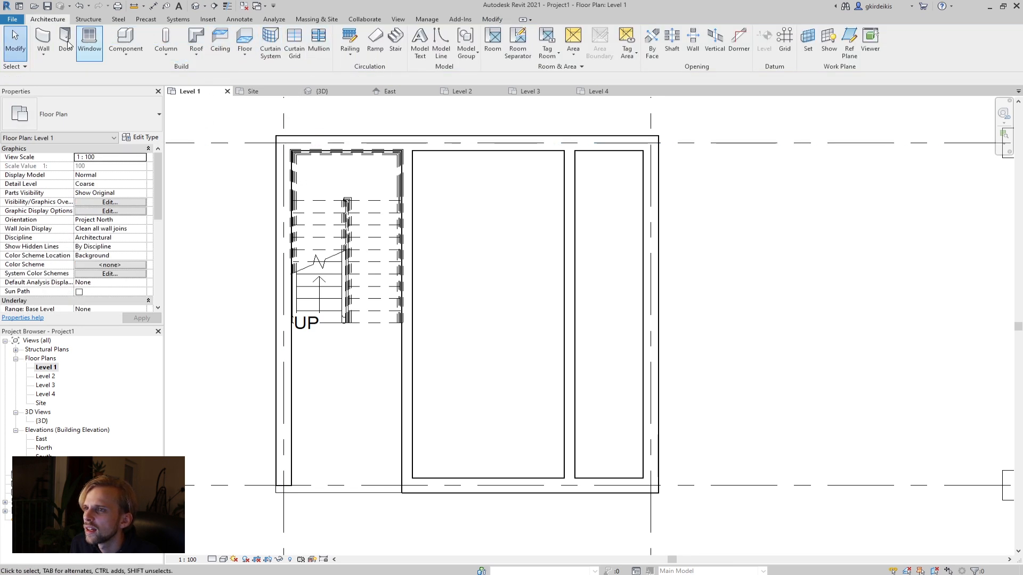
# - Draw a Generic - 200mm wall on Finish Face: Interior between the two partitions, level with the stair's south end
pyautogui.click(42, 38)
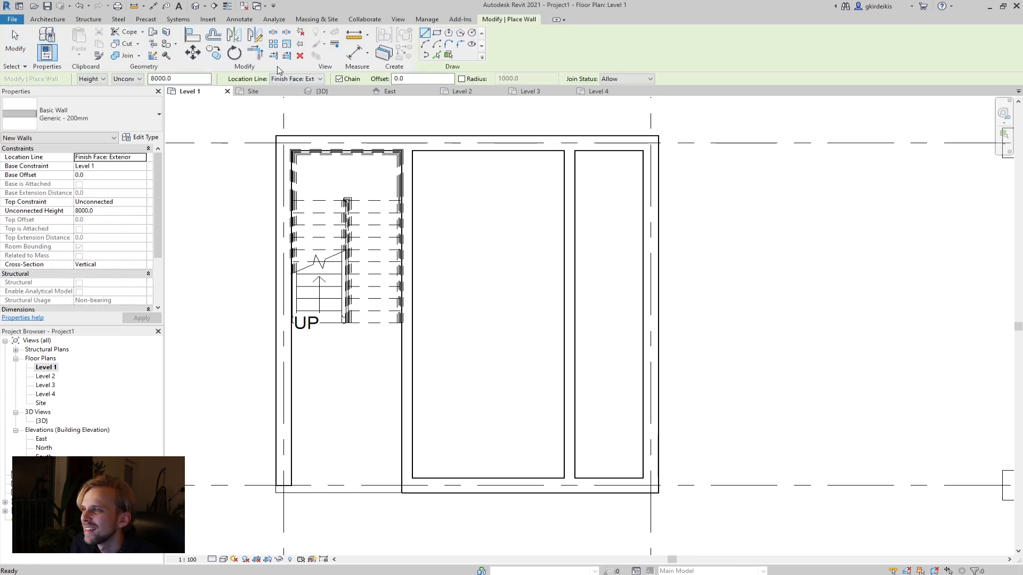
pyautogui.click(295, 79)
pyautogui.click(299, 111)
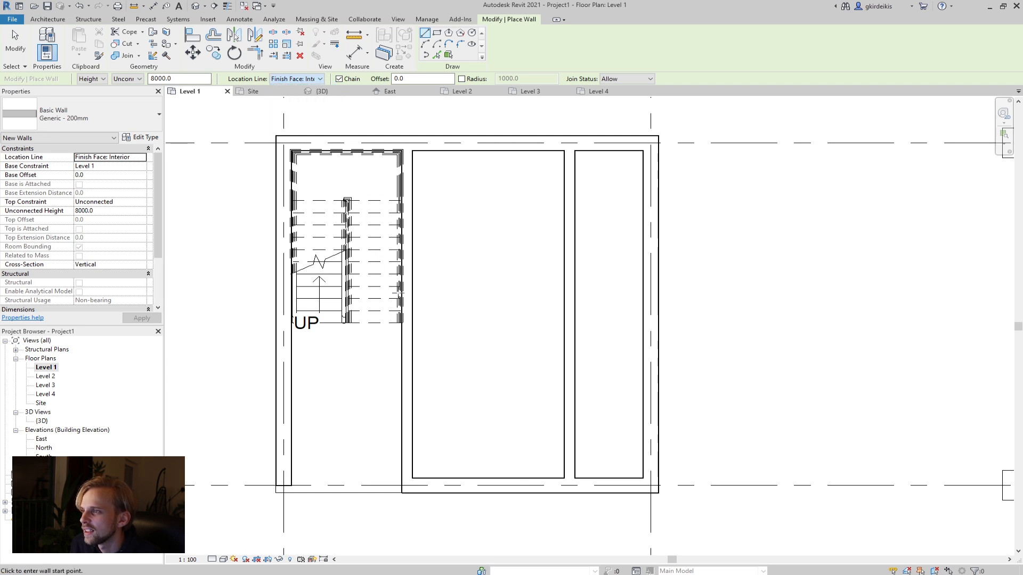
pyautogui.click(413, 322)
pyautogui.click(564, 322)
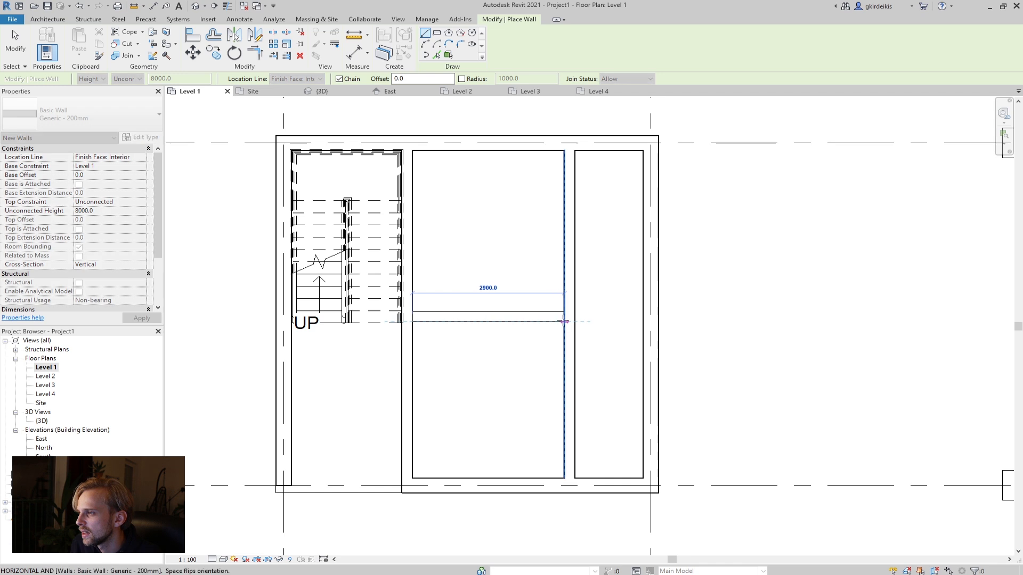
pyautogui.press('Escape')
pyautogui.press('Escape')
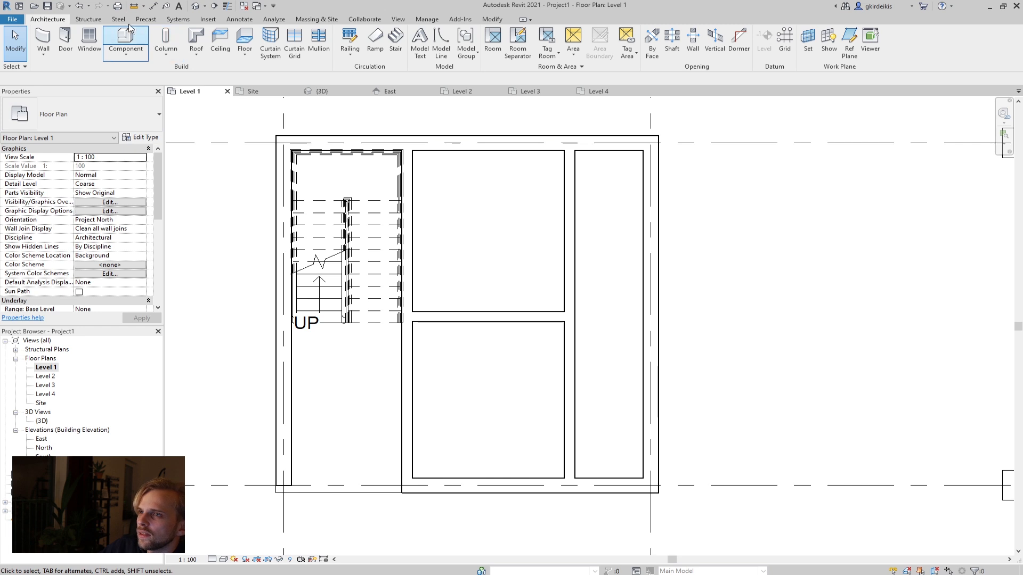
# - Draw another Generic - 200mm wall on Core Centerline across the middle bay's southern room, about 1500 mm south of the stair's end
pyautogui.click(41, 39)
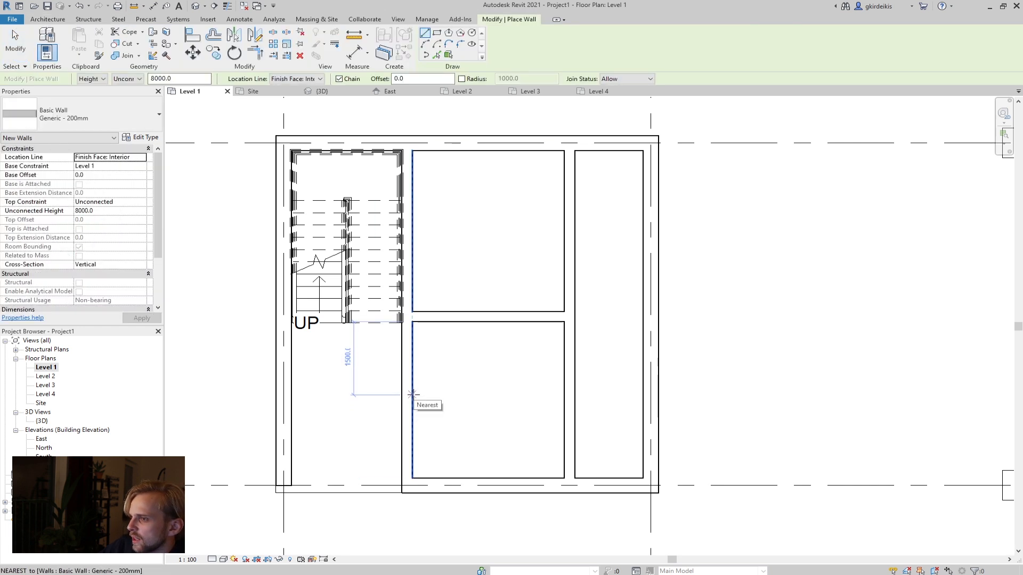
pyautogui.click(413, 395)
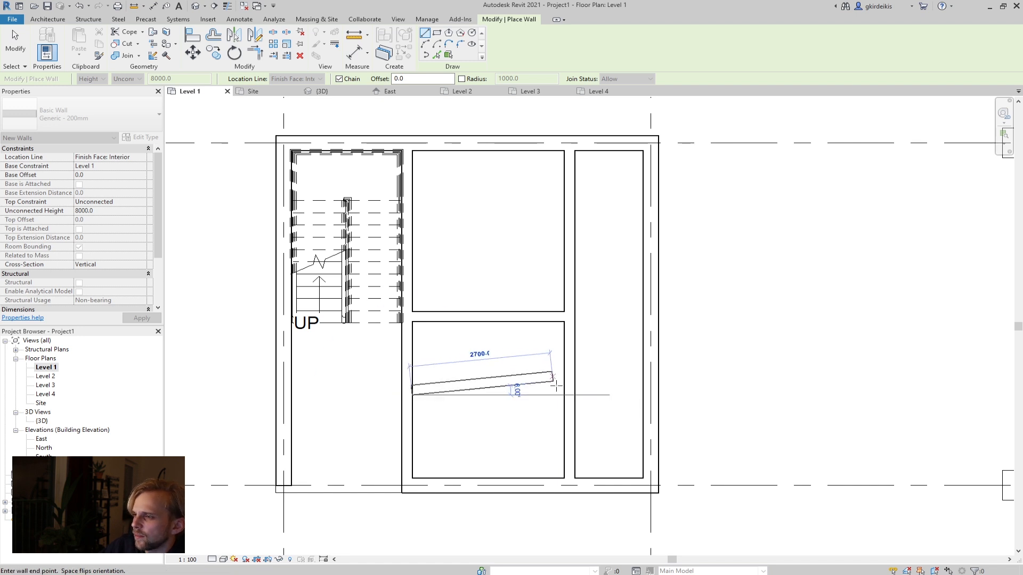
pyautogui.press('Escape')
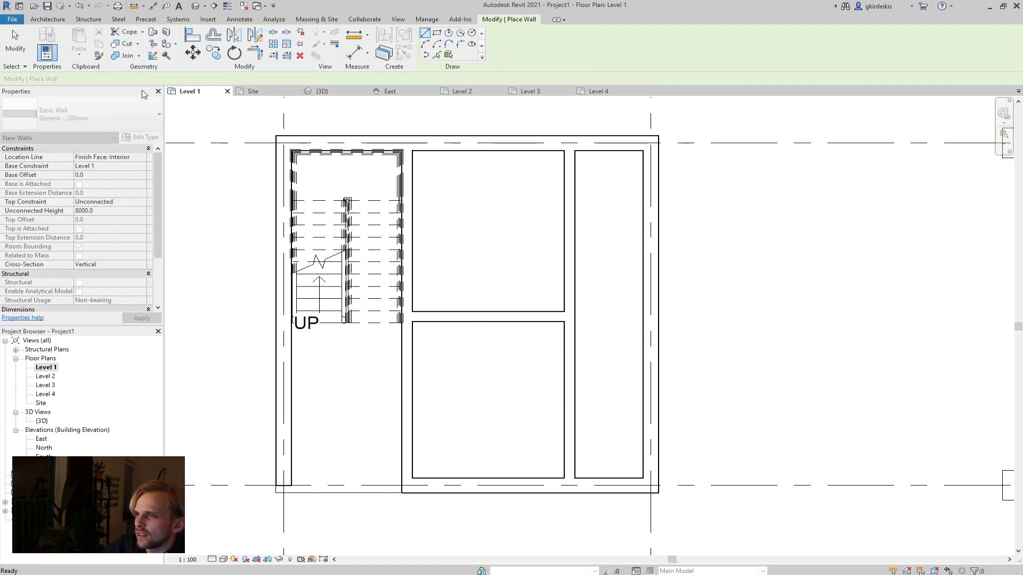
pyautogui.click(316, 79)
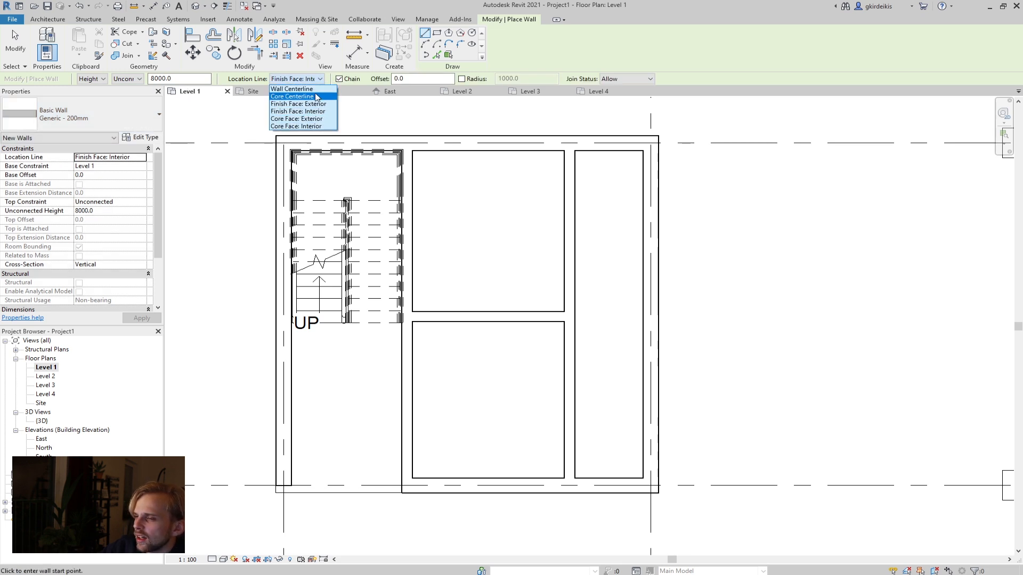
pyautogui.click(298, 96)
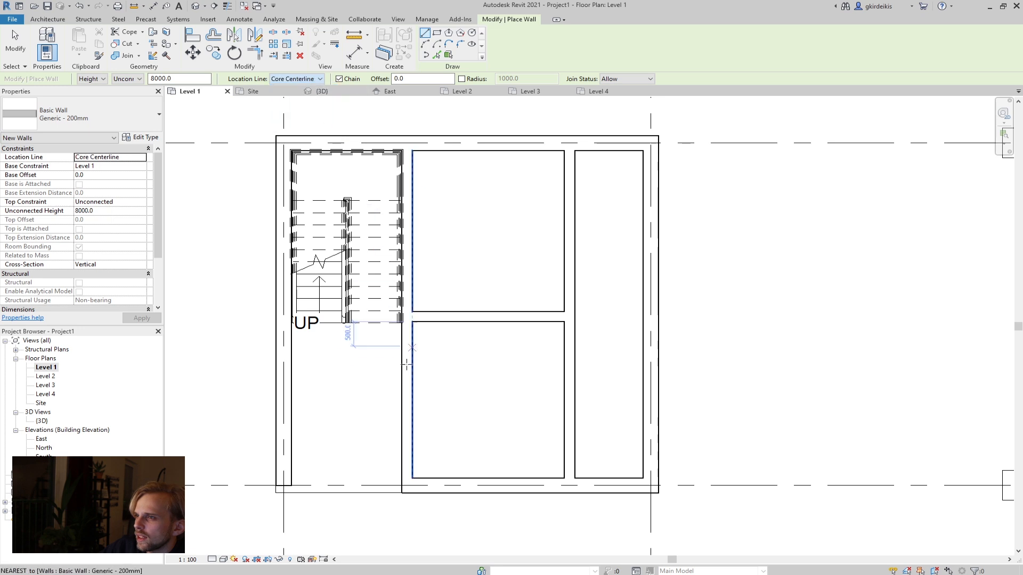
pyautogui.click(414, 393)
pyautogui.click(564, 395)
pyautogui.press('Escape')
pyautogui.press('Escape')
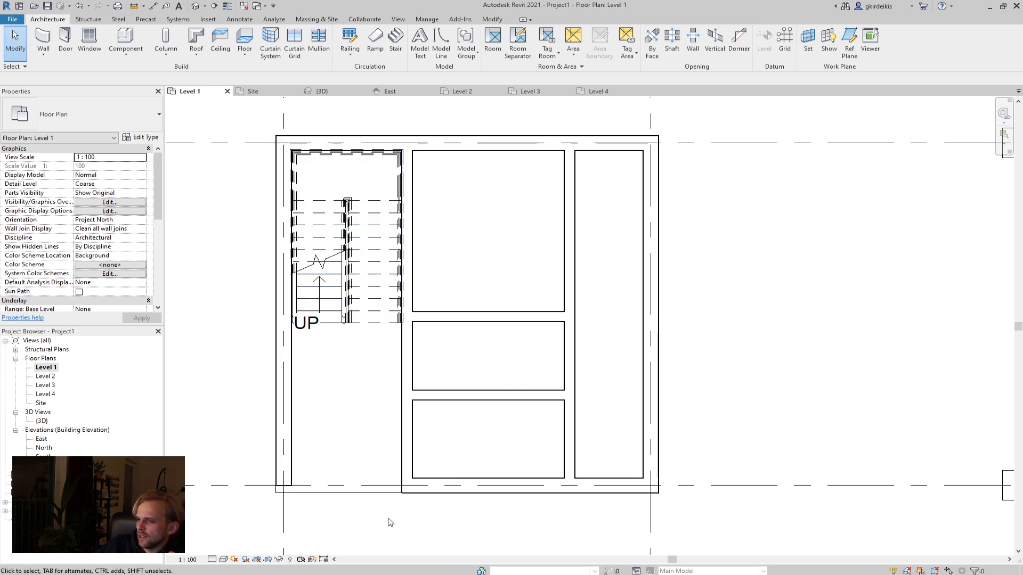
# - Edit the shaft opening's sketch and move its east boundary to the east face of the second partition
pyautogui.click(361, 499)
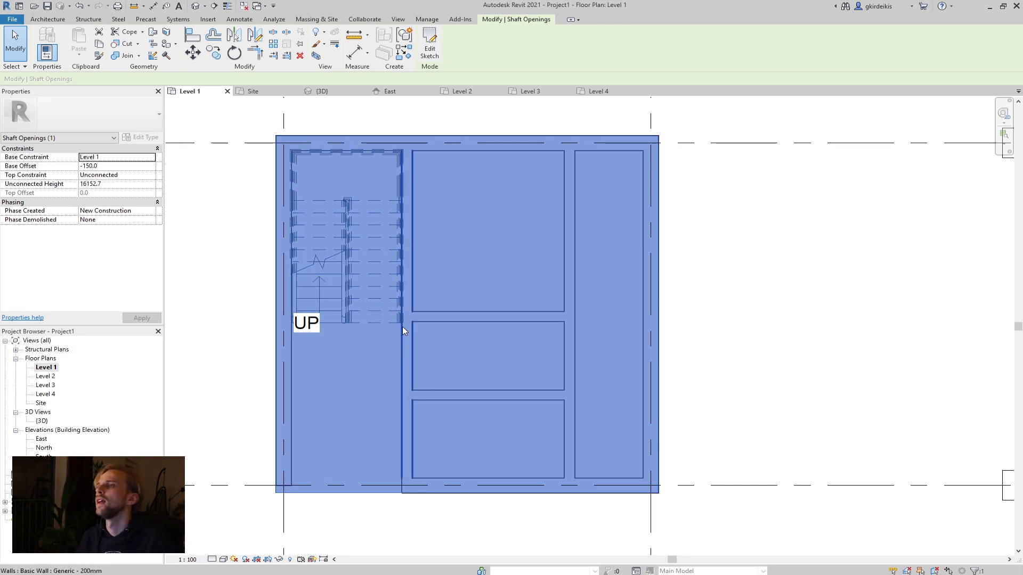
pyautogui.click(431, 47)
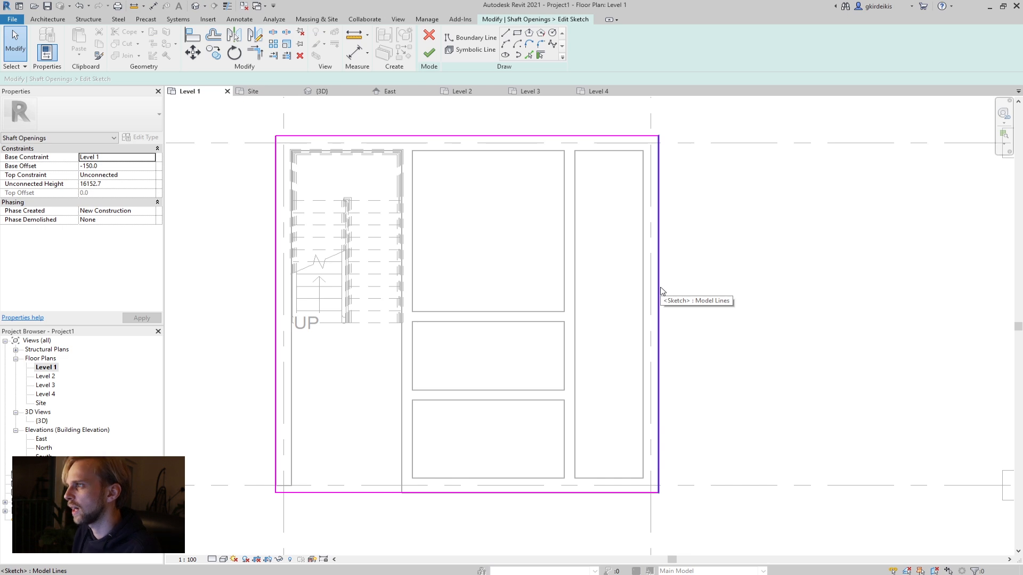
pyautogui.moveTo(660, 291); pyautogui.dragTo(564, 287)
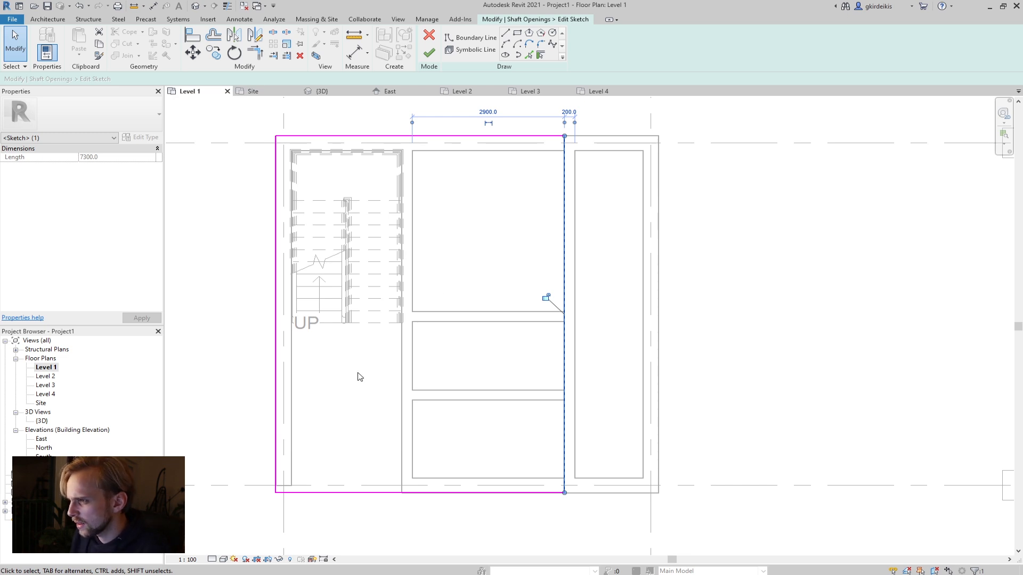
pyautogui.click(276, 352)
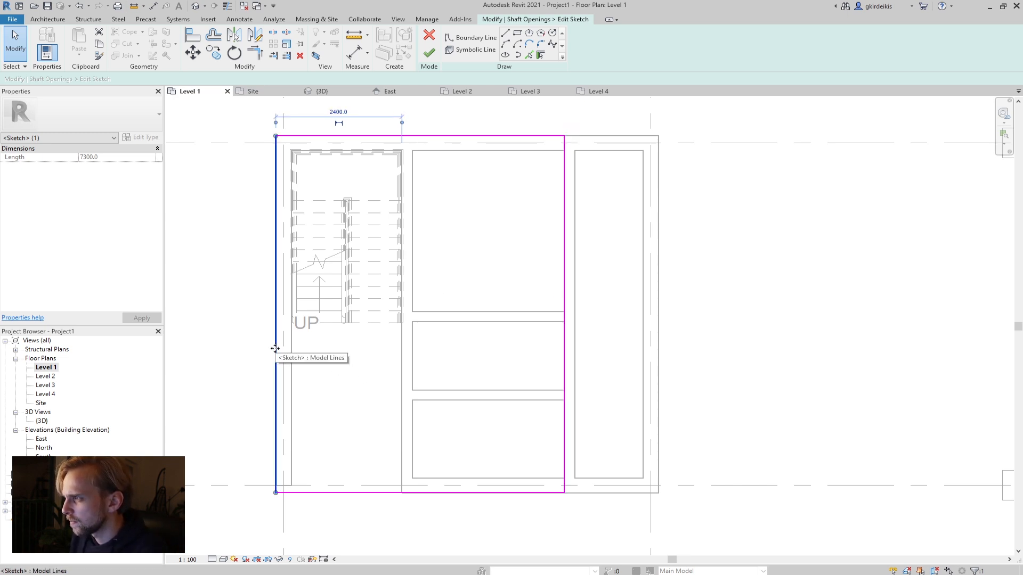
pyautogui.click(564, 226)
pyautogui.moveTo(573, 287); pyautogui.dragTo(576, 286)
pyautogui.click(611, 222)
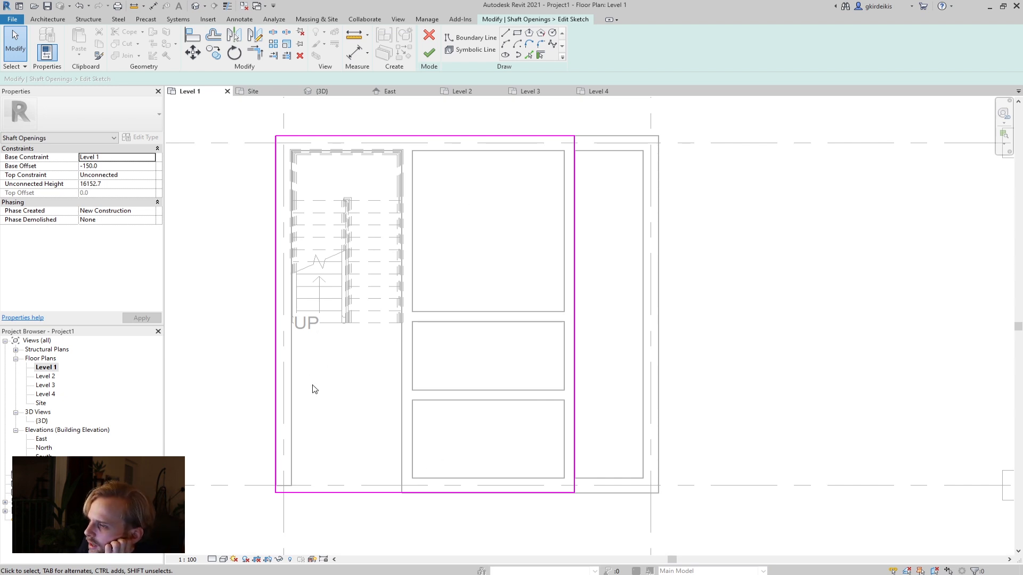
# - Sketch shaft boundary lines from the south edge north along the first partition's stair-side face, then 2100 mm west along the stair's foot
pyautogui.moveTo(345, 407); pyautogui.dragTo(336, 402, button='middle')
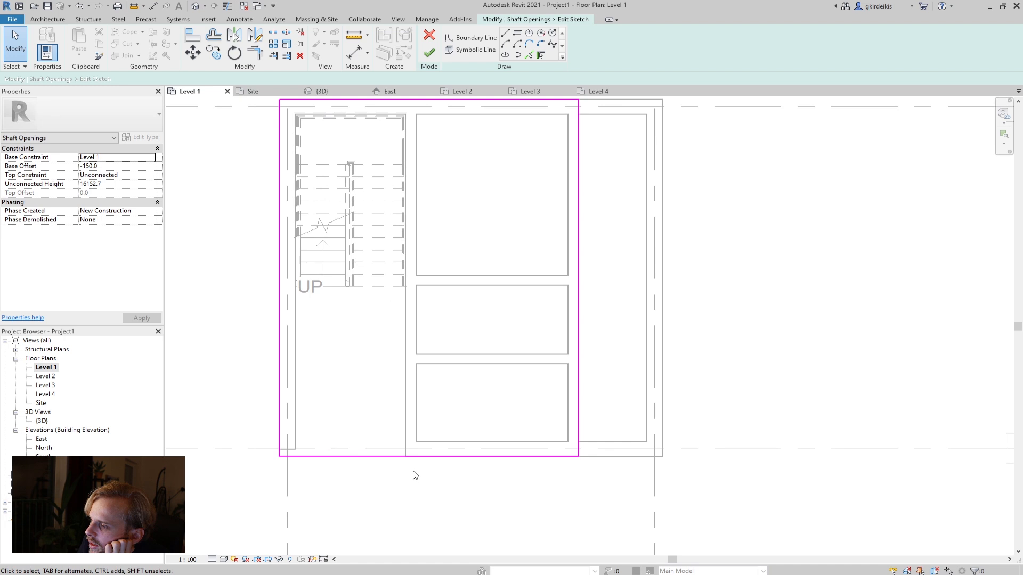
pyautogui.click(505, 34)
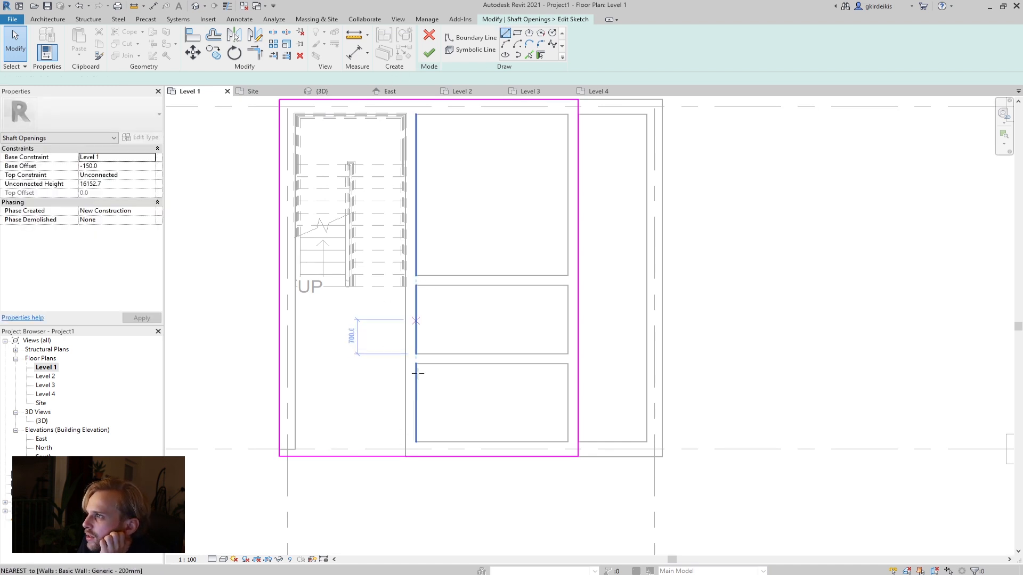
pyautogui.click(406, 454)
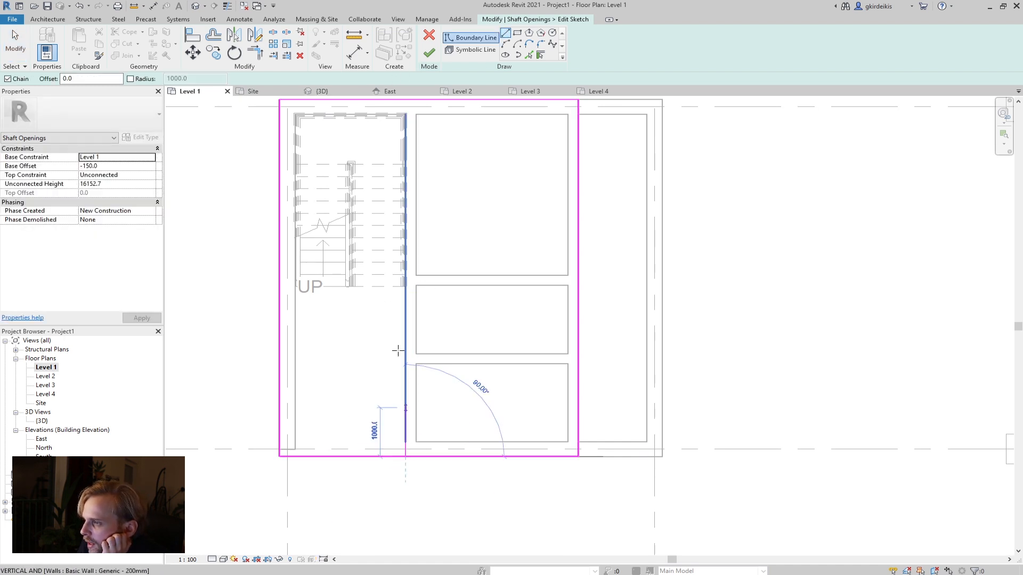
pyautogui.click(406, 286)
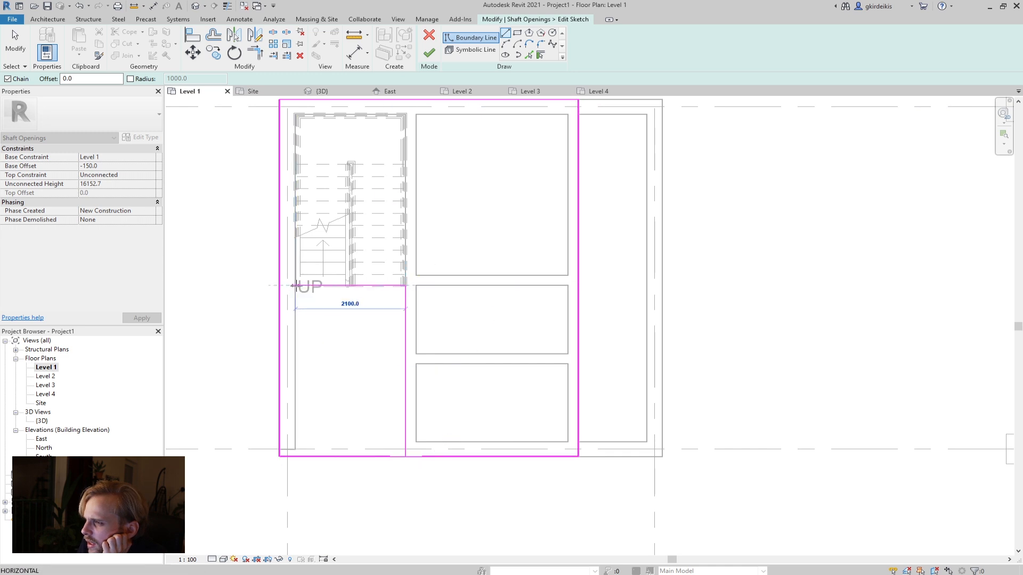
pyautogui.click(296, 286)
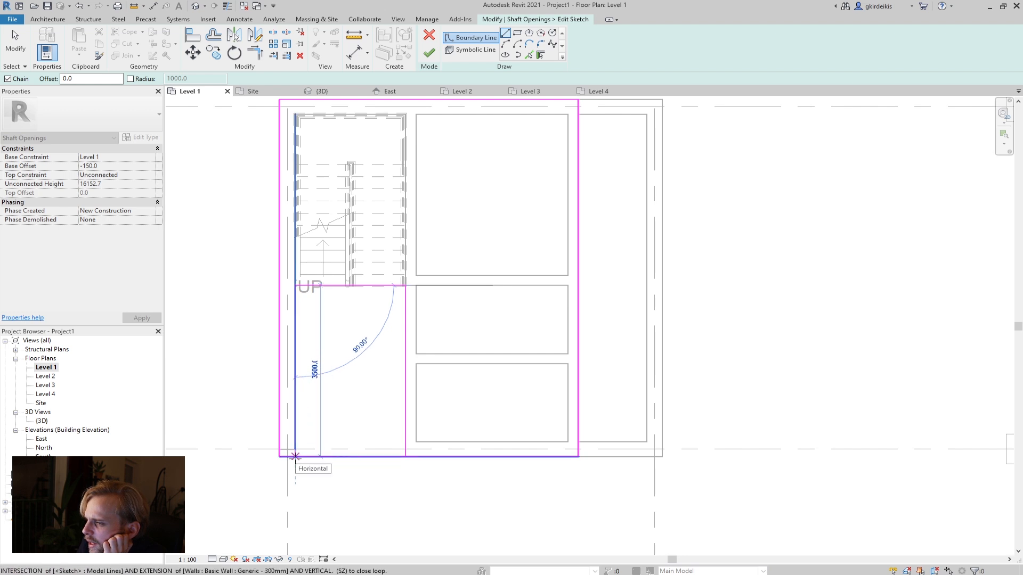
pyautogui.click(279, 286)
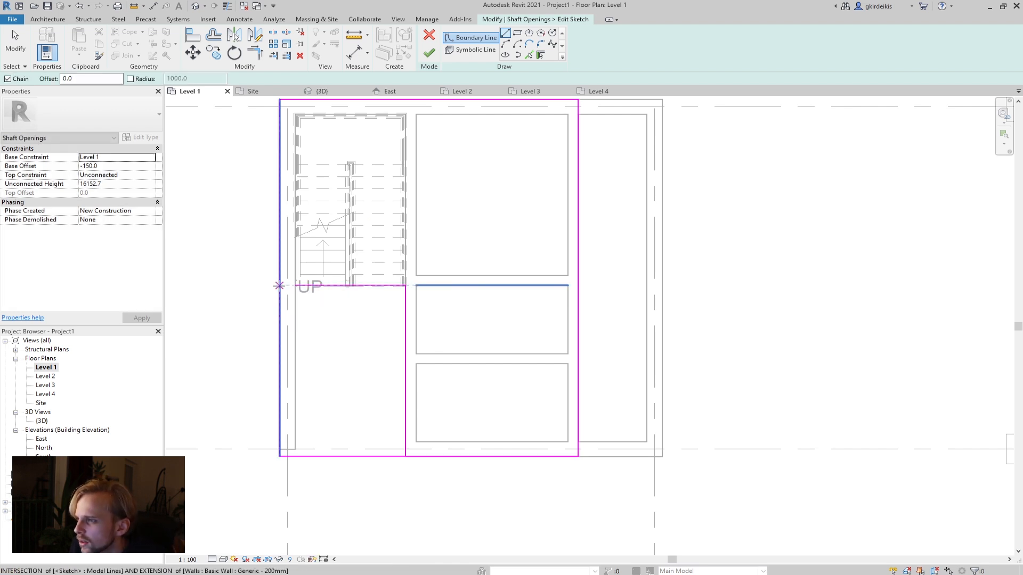
pyautogui.rightClick(242, 297)
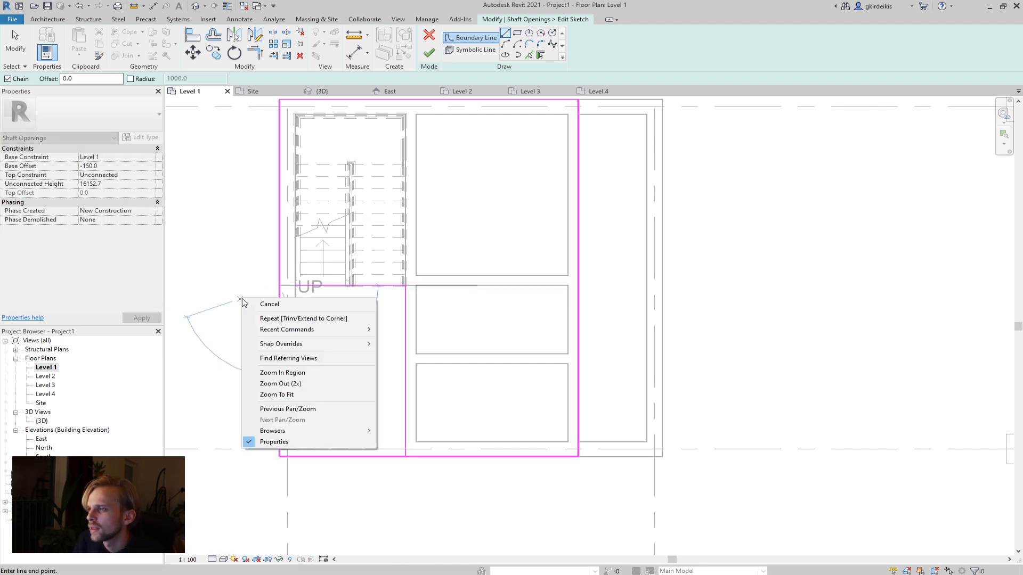
pyautogui.click(285, 305)
pyautogui.press('Escape')
pyautogui.press('Escape')
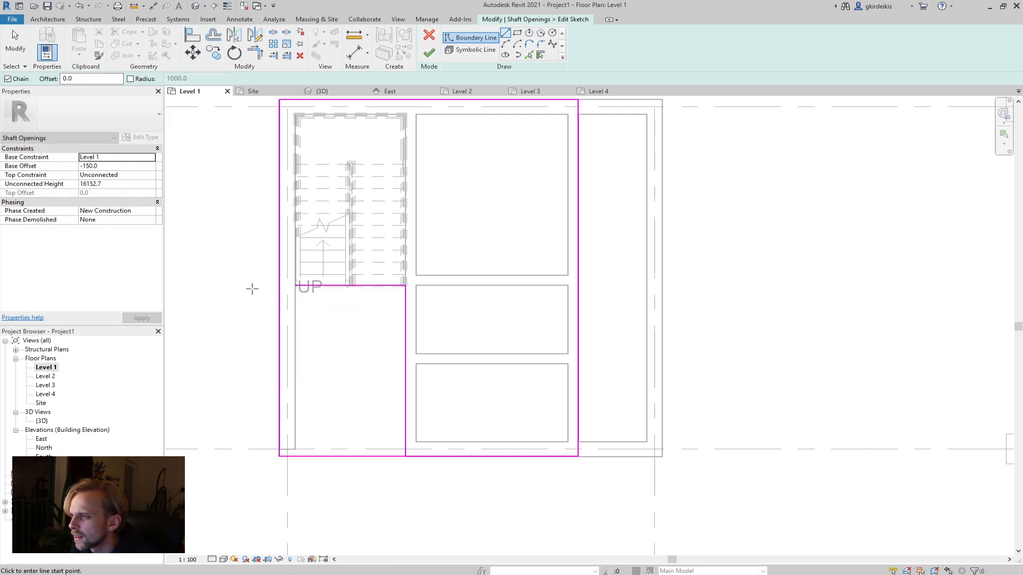
# - Extend the boundary line at the stair's foot west to the shaft's west boundary
pyautogui.click(319, 289)
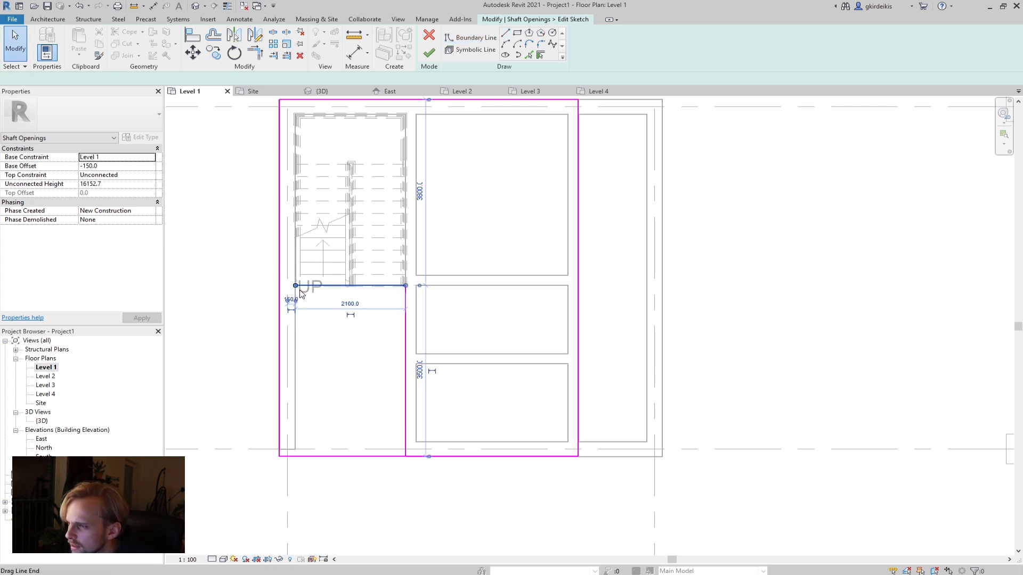
pyautogui.moveTo(295, 291); pyautogui.dragTo(279, 286)
pyautogui.click(239, 274)
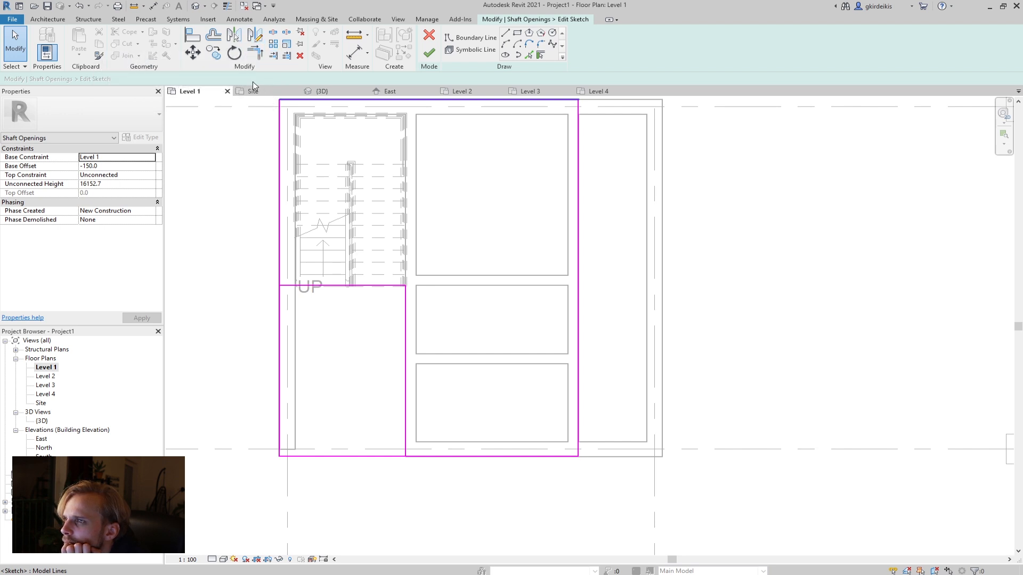
# - Shorten the shaft's west and south boundary lines to meet the new lines, leaving the area south of the stair outside the opening
pyautogui.click(285, 287)
pyautogui.click(280, 310)
pyautogui.moveTo(280, 457)
pyautogui.mouseDown()
pyautogui.moveTo(297, 293)
pyautogui.moveTo(280, 286)
pyautogui.mouseUp()
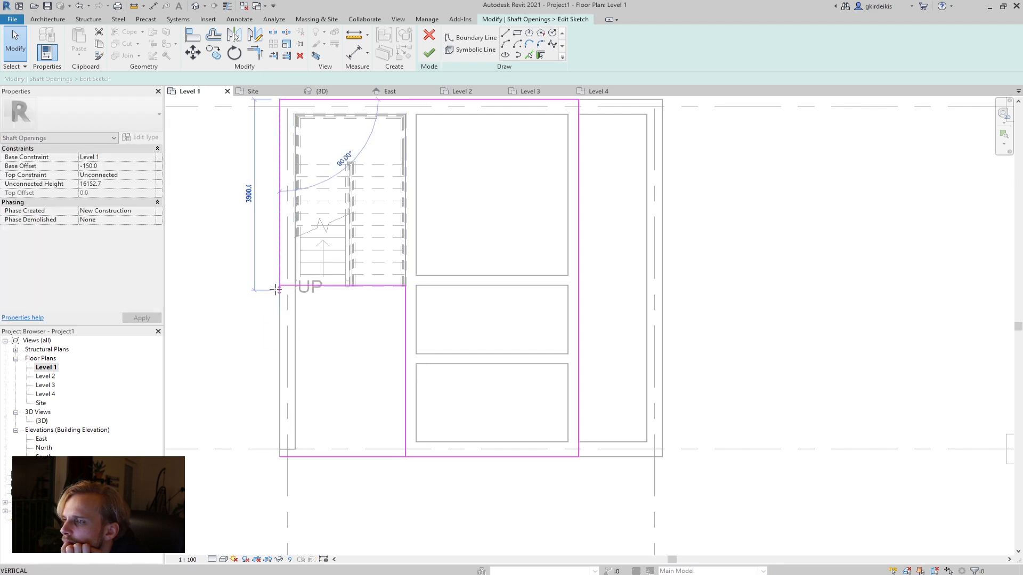
pyautogui.click(339, 459)
pyautogui.moveTo(279, 456)
pyautogui.mouseDown()
pyautogui.moveTo(436, 466)
pyautogui.moveTo(406, 456)
pyautogui.mouseUp()
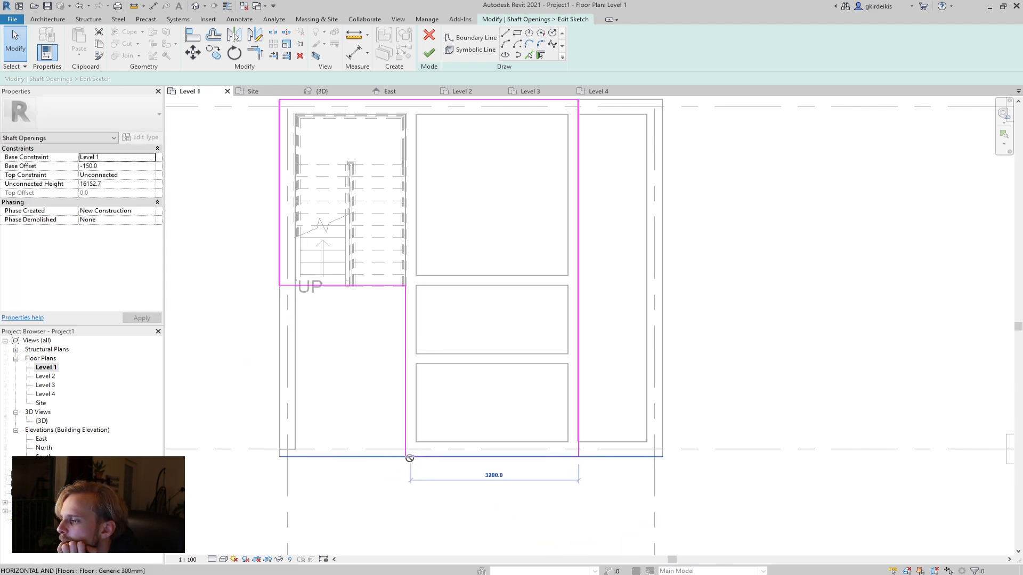
pyautogui.click(406, 457)
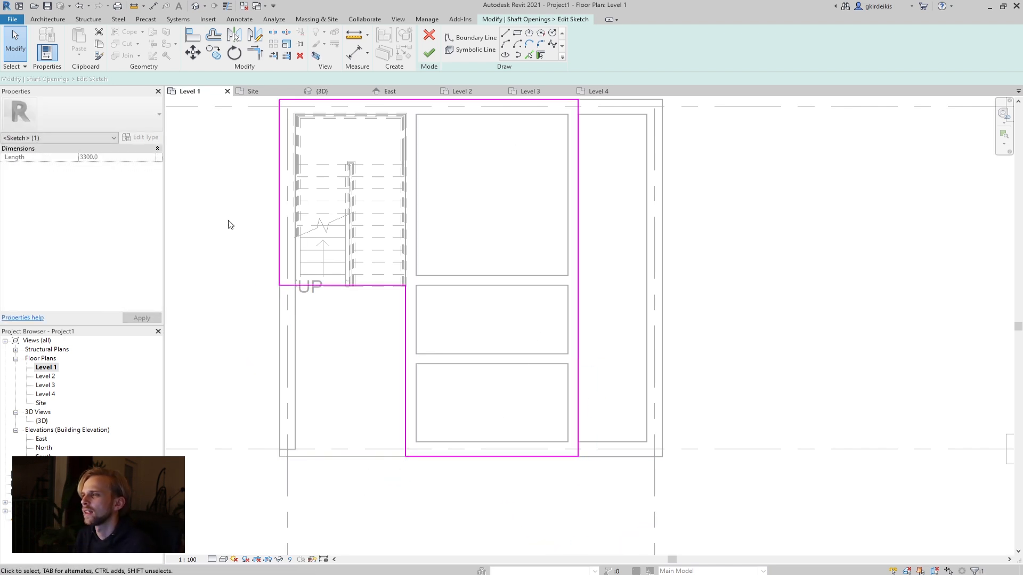
# - Finish the shaft opening's edited sketch and clear the selection
pyautogui.click(305, 174)
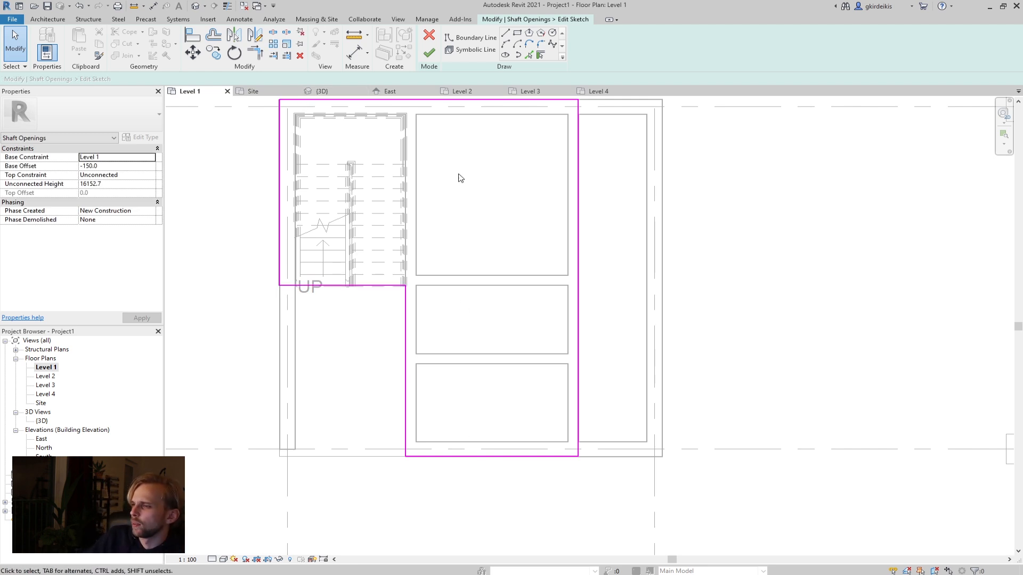
pyautogui.rightClick(441, 238)
pyautogui.click(428, 53)
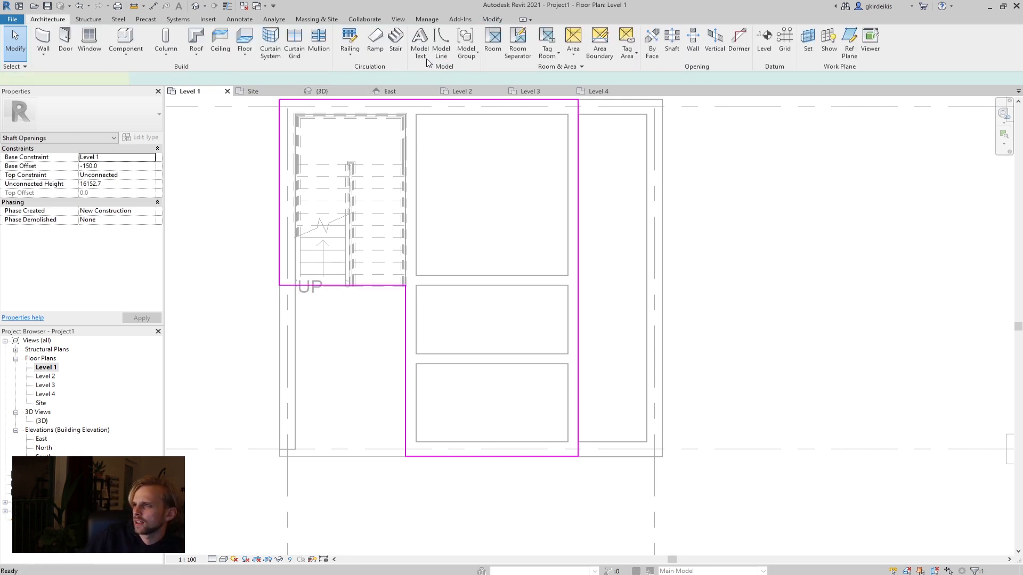
pyautogui.click(234, 327)
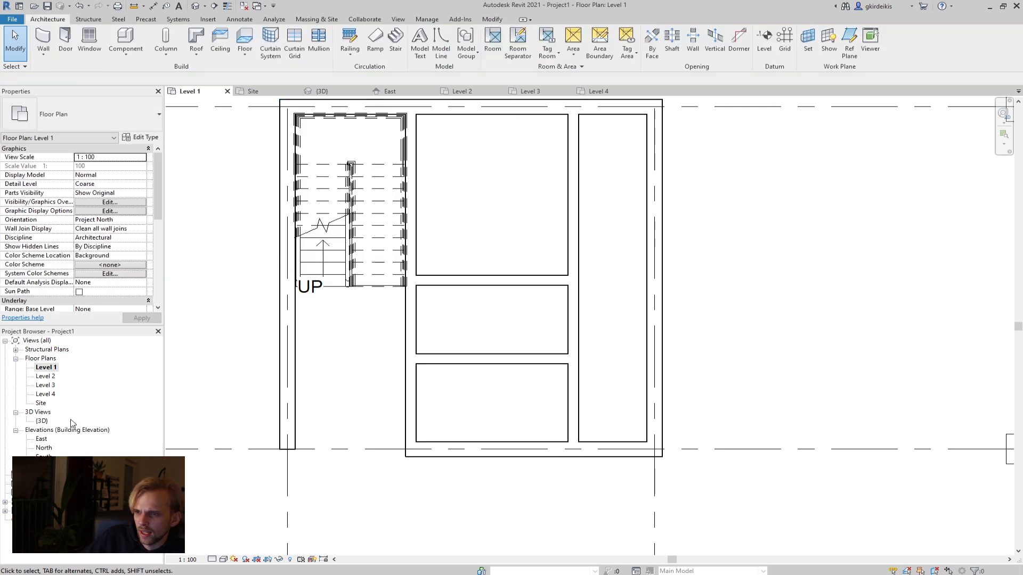
# - Open the 3D view and examine the cut building core with its stair, floors and partition walls
pyautogui.doubleClick(42, 421)
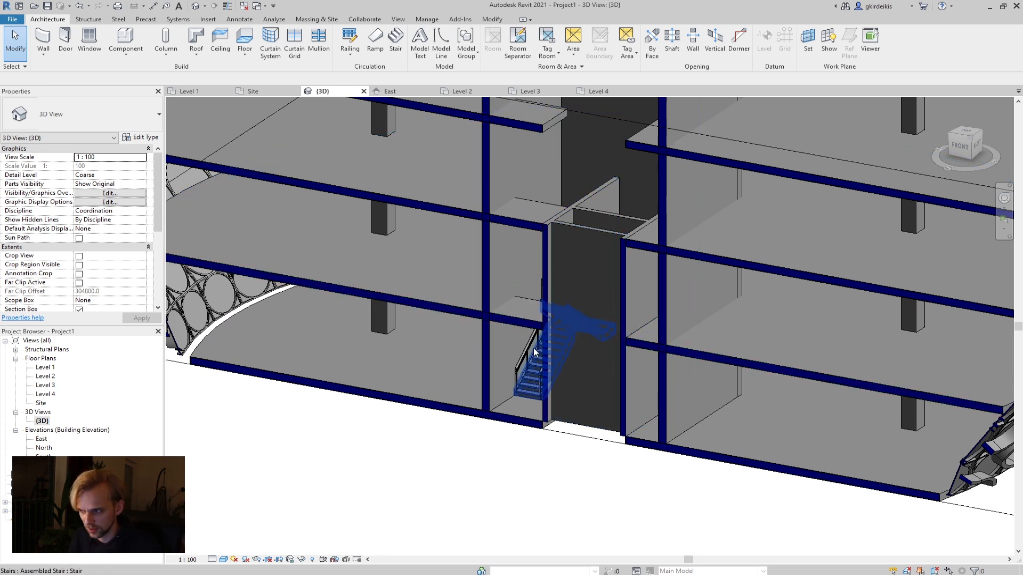
pyautogui.scroll(2, 537, 344)
pyautogui.keyDown('shift'); pyautogui.moveTo(551, 315); pyautogui.dragTo(674, 373, button='middle'); pyautogui.keyUp('shift')
pyautogui.scroll(-3, 468, 400)
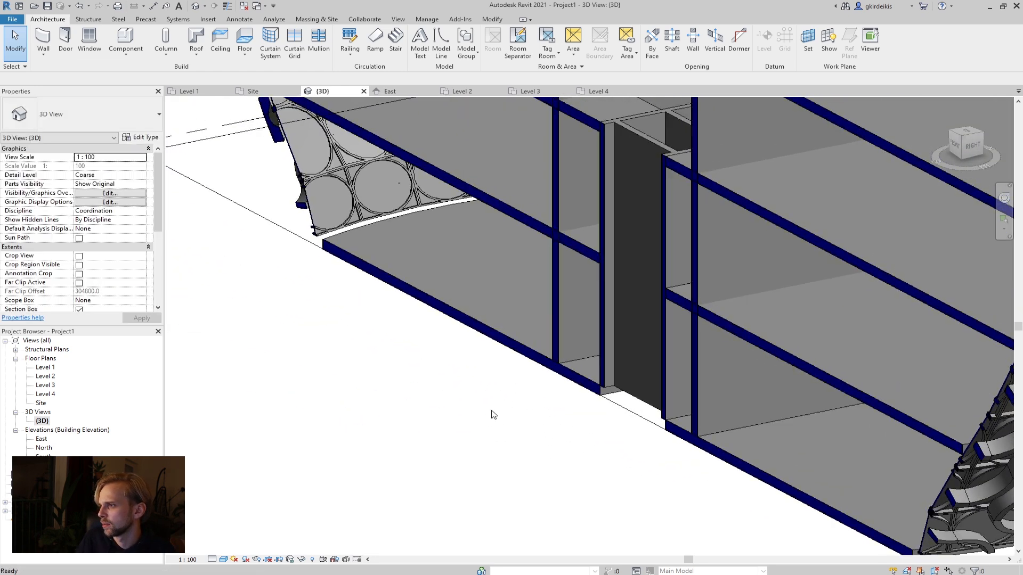
pyautogui.moveTo(539, 417); pyautogui.dragTo(591, 446, button='middle')
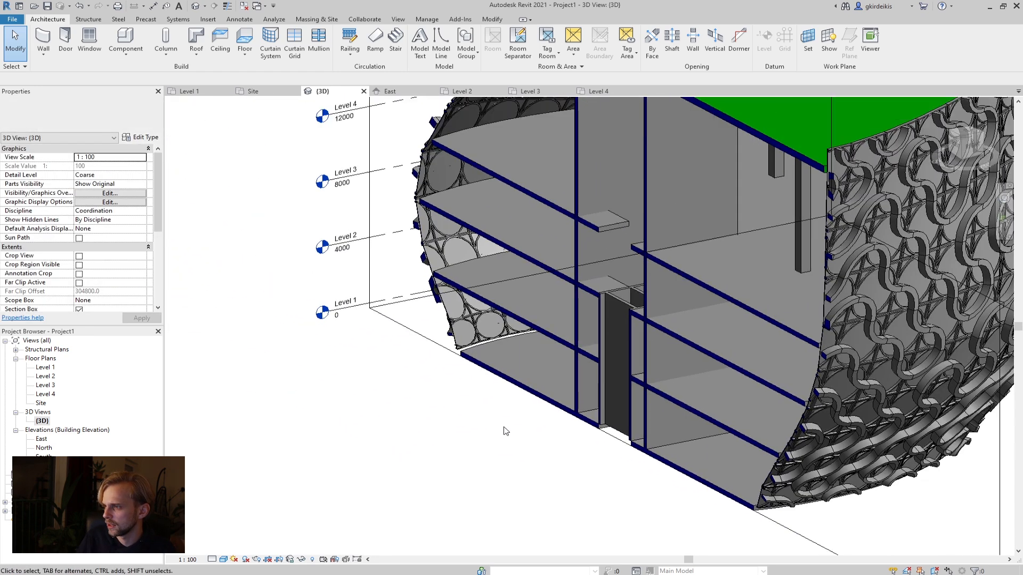
pyautogui.scroll(2, 631, 324)
pyautogui.keyDown('shift'); pyautogui.moveTo(632, 324); pyautogui.dragTo(717, 380, button='middle'); pyautogui.keyUp('shift')
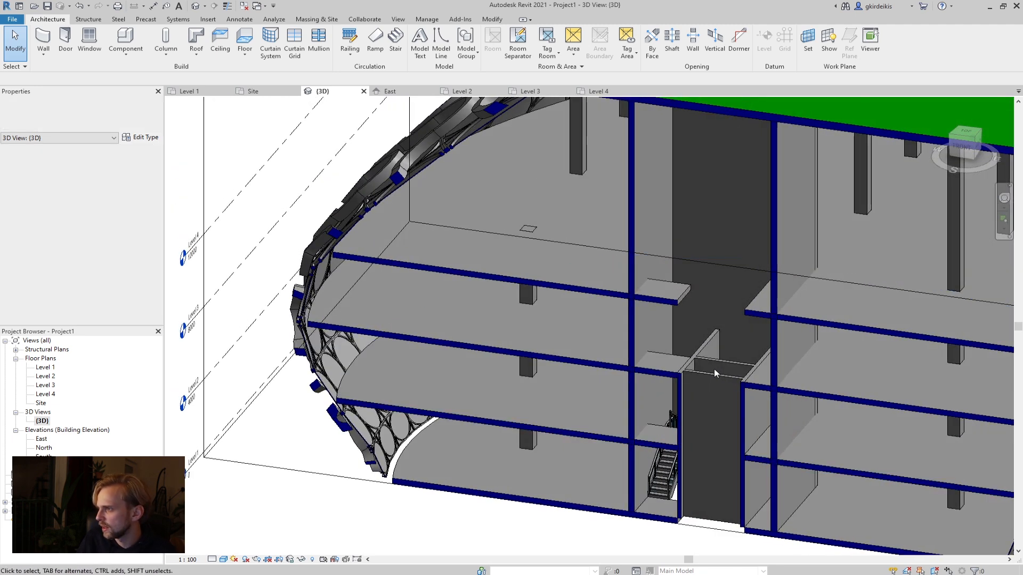
# - Attach the tops of the core's four 200 mm partition walls to the green roof slab above
pyautogui.click(707, 341)
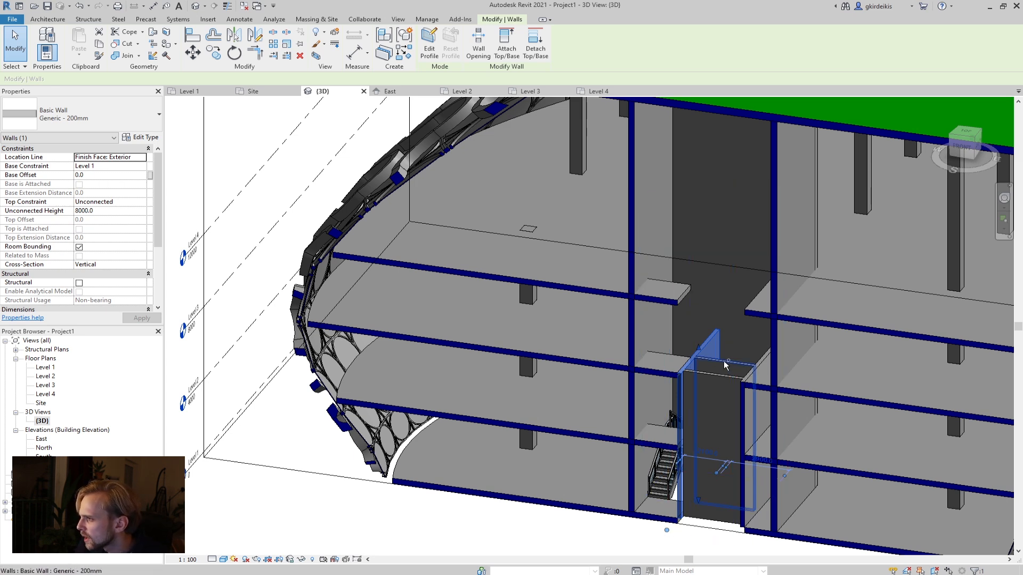
pyautogui.keyDown('ctrl'); pyautogui.click(724, 360); pyautogui.keyUp('ctrl')
pyautogui.keyDown('ctrl'); pyautogui.click(750, 371); pyautogui.keyUp('ctrl')
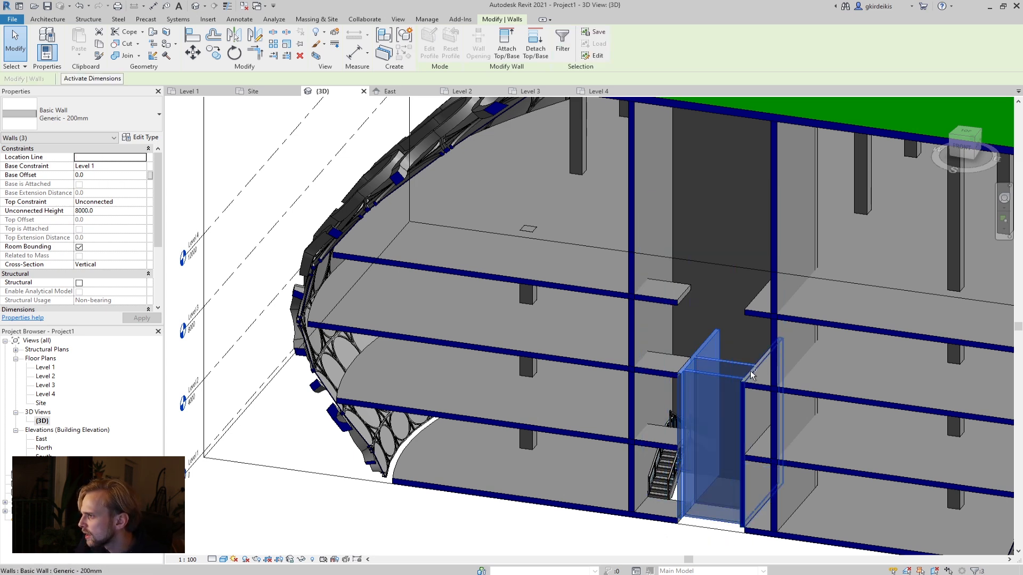
pyautogui.keyDown('ctrl'); pyautogui.click(750, 370); pyautogui.keyUp('ctrl')
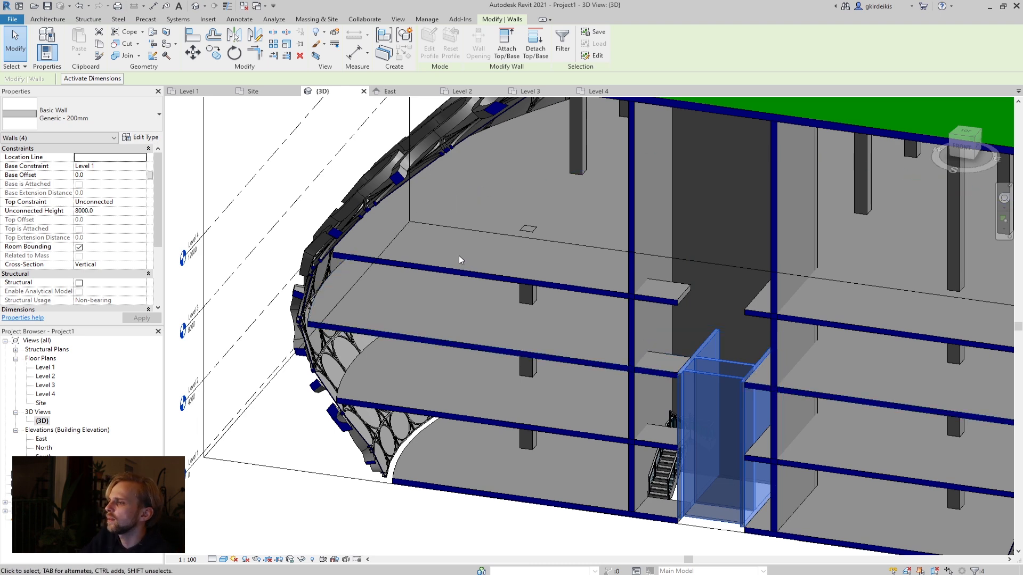
pyautogui.click(500, 48)
pyautogui.click(704, 108)
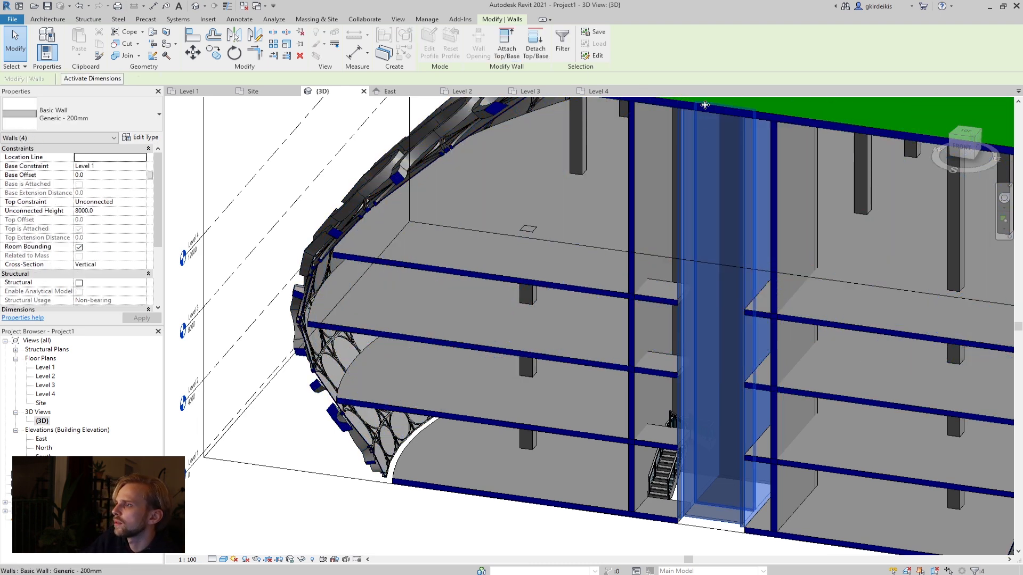
pyautogui.click(512, 539)
# - Raise the shaft opening's base at the ground floor and set its base offset to 0.0
pyautogui.keyDown('shift'); pyautogui.moveTo(502, 510); pyautogui.dragTo(505, 501, button='middle'); pyautogui.keyUp('shift')
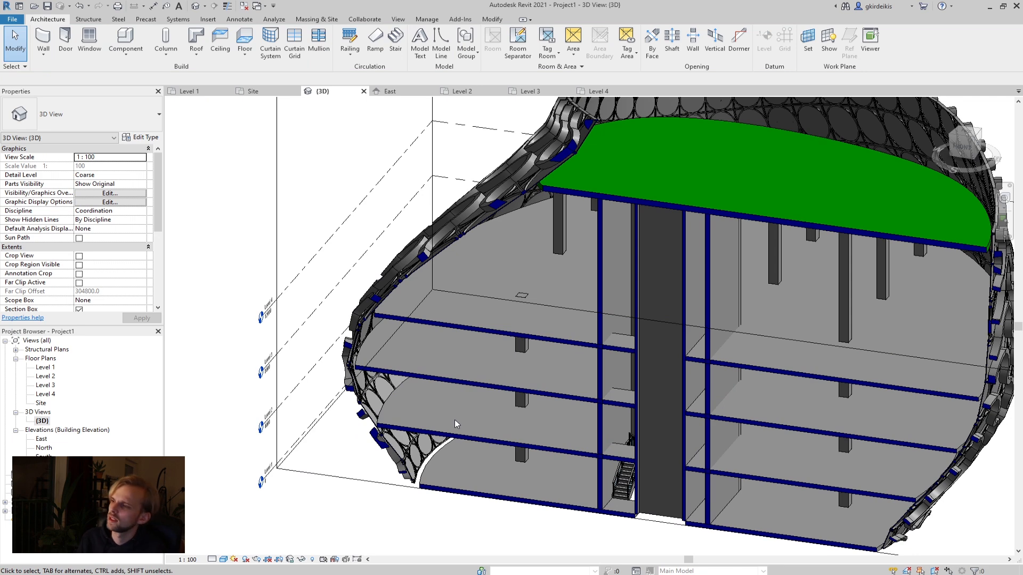
pyautogui.keyDown('shift'); pyautogui.moveTo(455, 420); pyautogui.dragTo(450, 410, button='middle'); pyautogui.keyUp('shift')
pyautogui.scroll(3, 649, 527)
pyautogui.scroll(4, 649, 526)
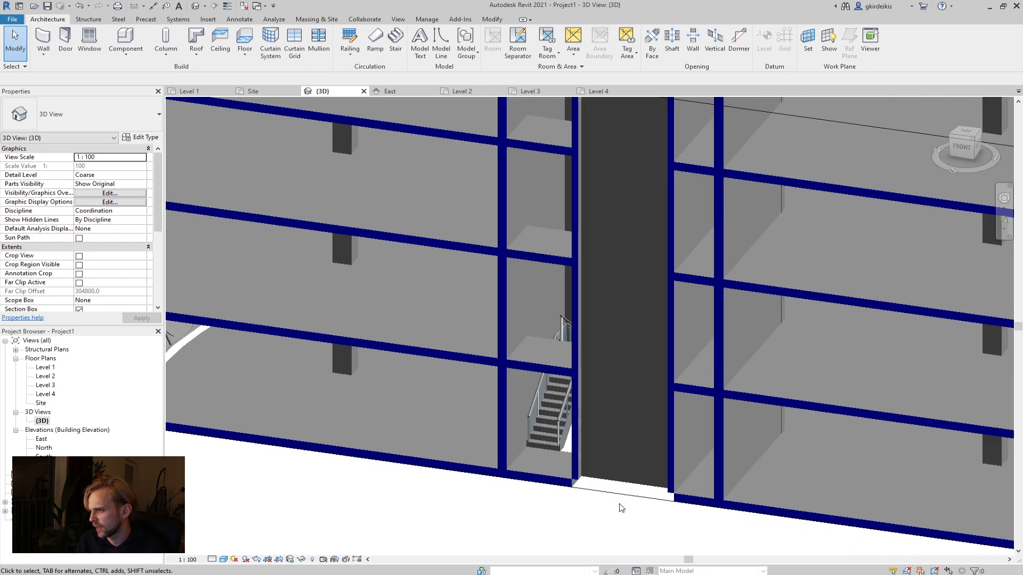
pyautogui.click(585, 497)
pyautogui.moveTo(613, 463)
pyautogui.mouseDown()
pyautogui.moveTo(605, 445)
pyautogui.moveTo(606, 455)
pyautogui.mouseUp()
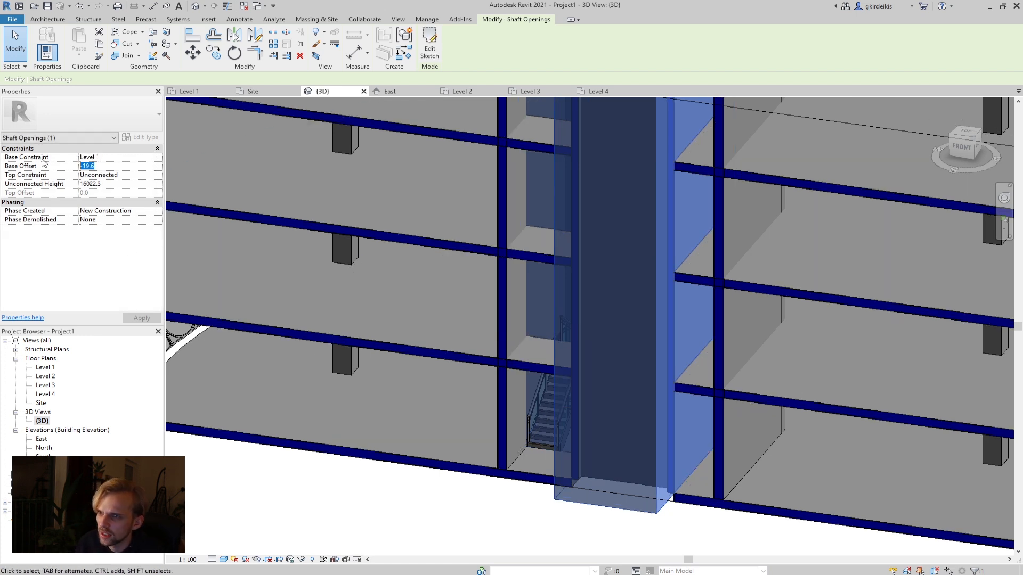
pyautogui.write('0.0')
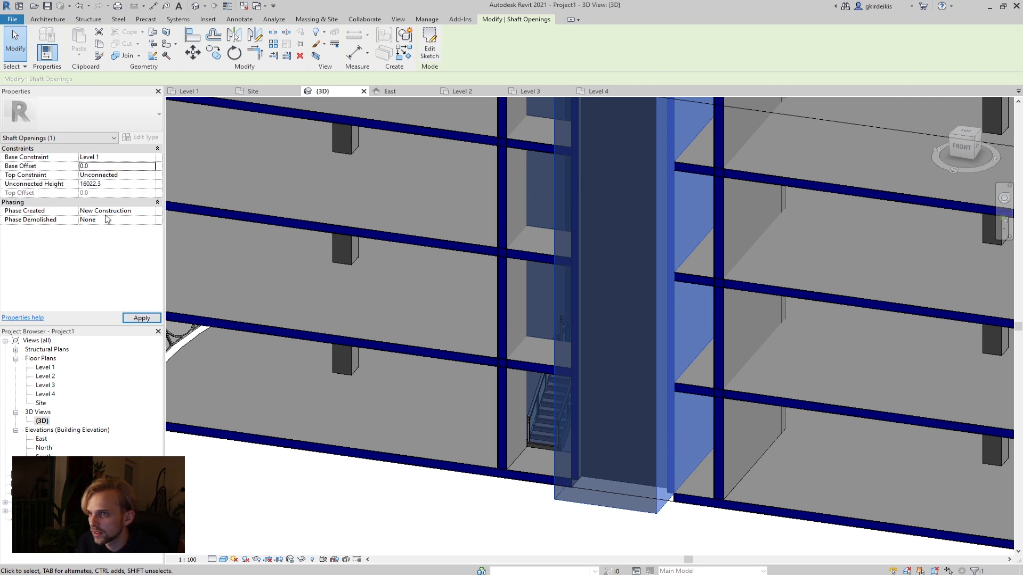
pyautogui.click(142, 323)
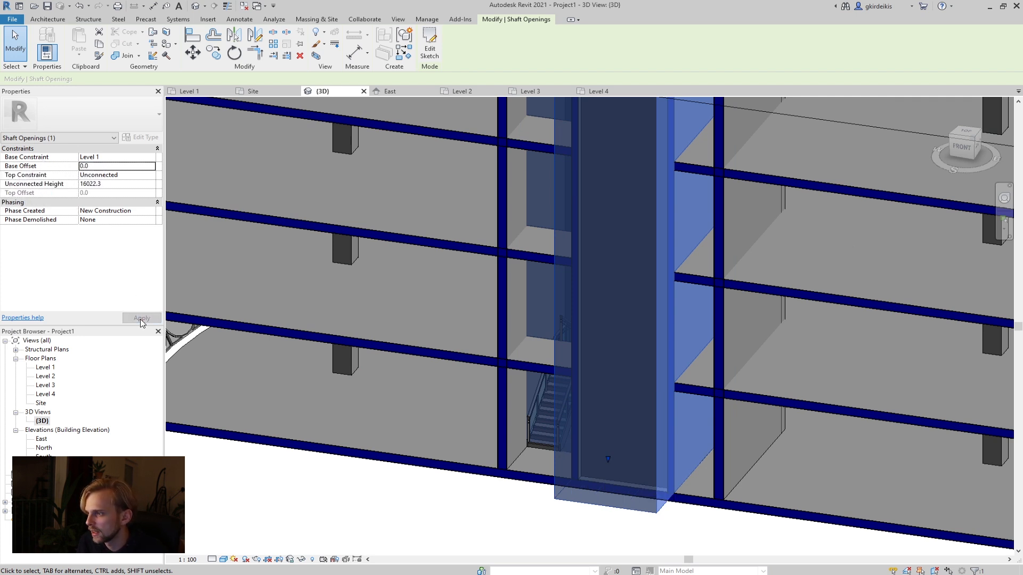
pyautogui.click(478, 529)
# - Inspect the cut building in 3D, checking the ground floor at the shaft and the full-height core walls
pyautogui.scroll(-5, 482, 473)
pyautogui.moveTo(482, 473)
pyautogui.keyDown('shift'); pyautogui.mouseDown(button='middle')
pyautogui.moveTo(416, 442)
pyautogui.moveTo(492, 476)
pyautogui.mouseUp(button='middle'); pyautogui.keyUp('shift')
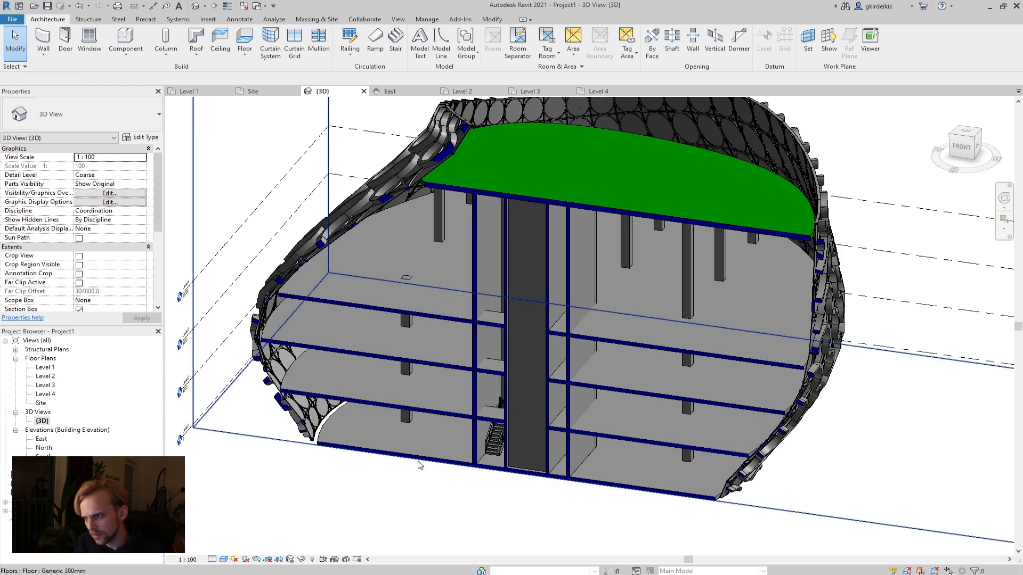
pyautogui.keyDown('shift'); pyautogui.moveTo(482, 487); pyautogui.dragTo(612, 361, button='middle'); pyautogui.keyUp('shift')
pyautogui.keyDown('shift'); pyautogui.moveTo(692, 404); pyautogui.dragTo(491, 429, button='middle'); pyautogui.keyUp('shift')
pyautogui.moveTo(425, 427); pyautogui.dragTo(505, 417, button='middle')
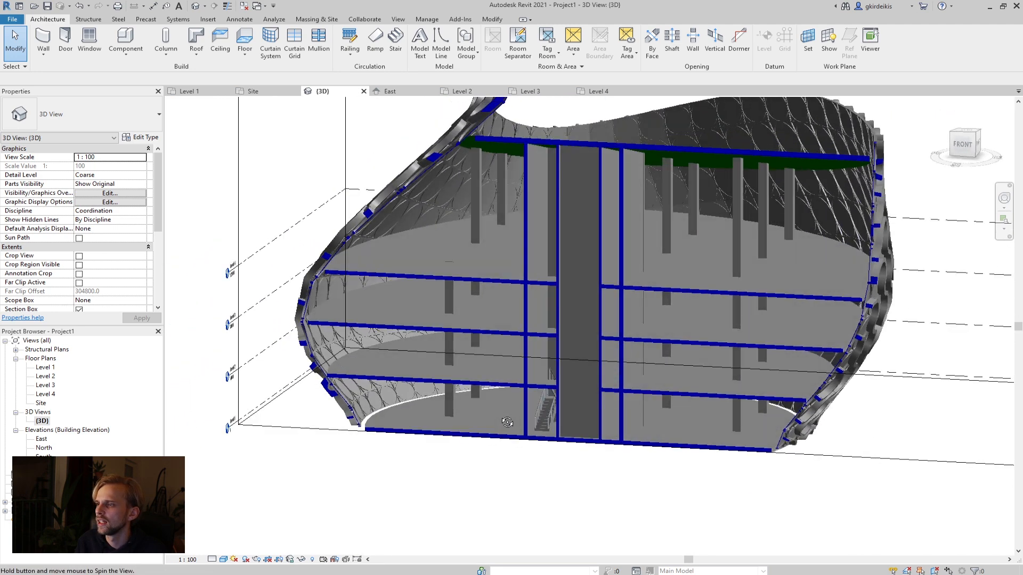
# - Draw a building section on the Level 1 plan, running east-west across the whole building through the core between grids 2 and 3
pyautogui.doubleClick(44, 368)
pyautogui.scroll(-6, 485, 341)
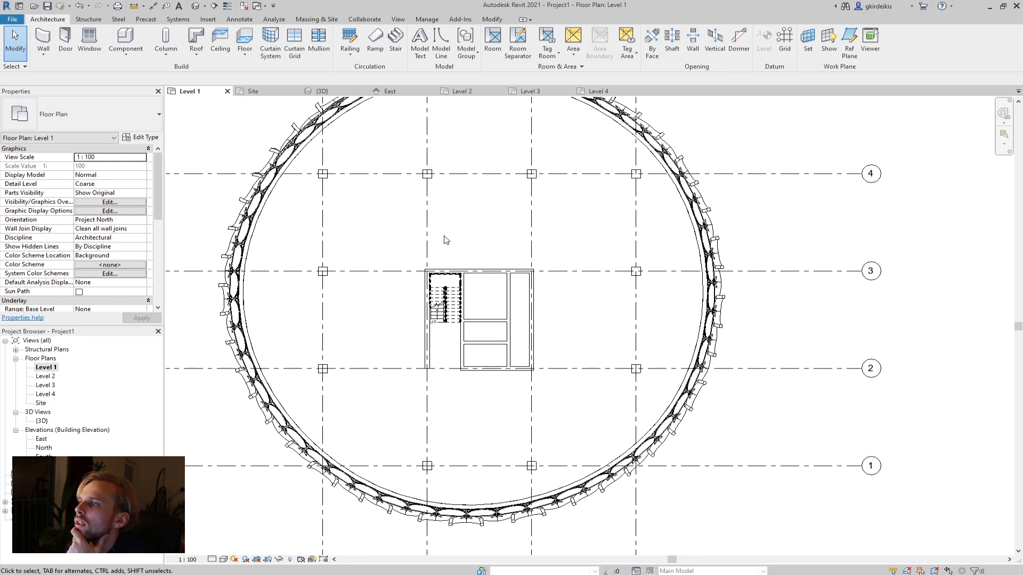
pyautogui.scroll(-2, 445, 235)
pyautogui.scroll(-2, 347, 235)
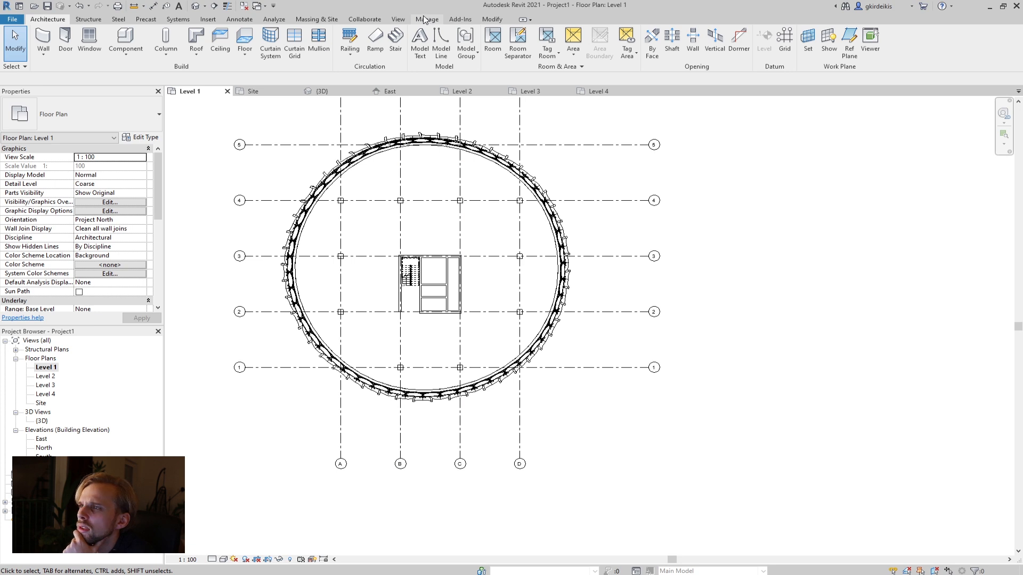
pyautogui.click(394, 20)
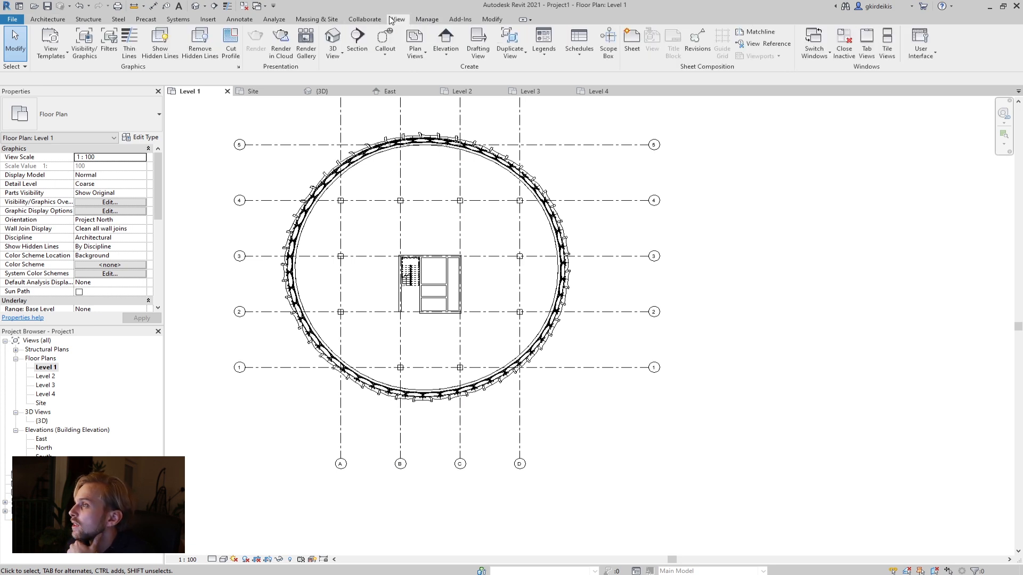
pyautogui.click(356, 42)
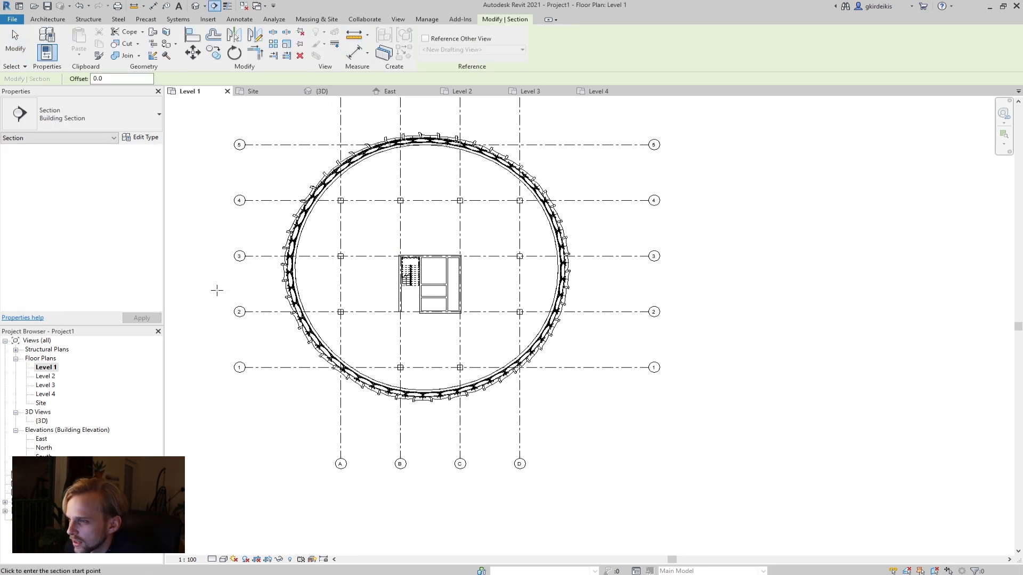
pyautogui.click(655, 294)
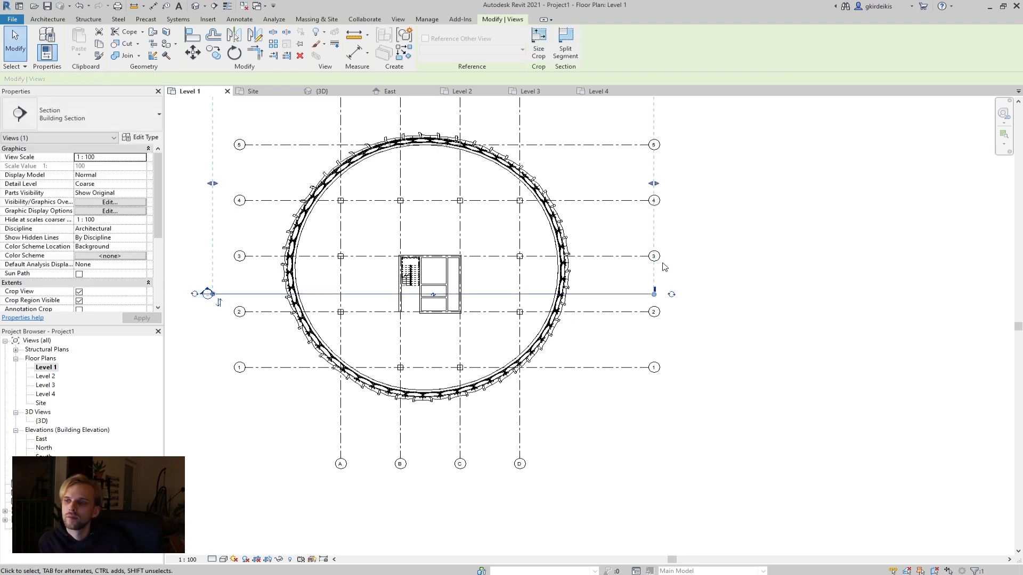
pyautogui.scroll(-3, 509, 233)
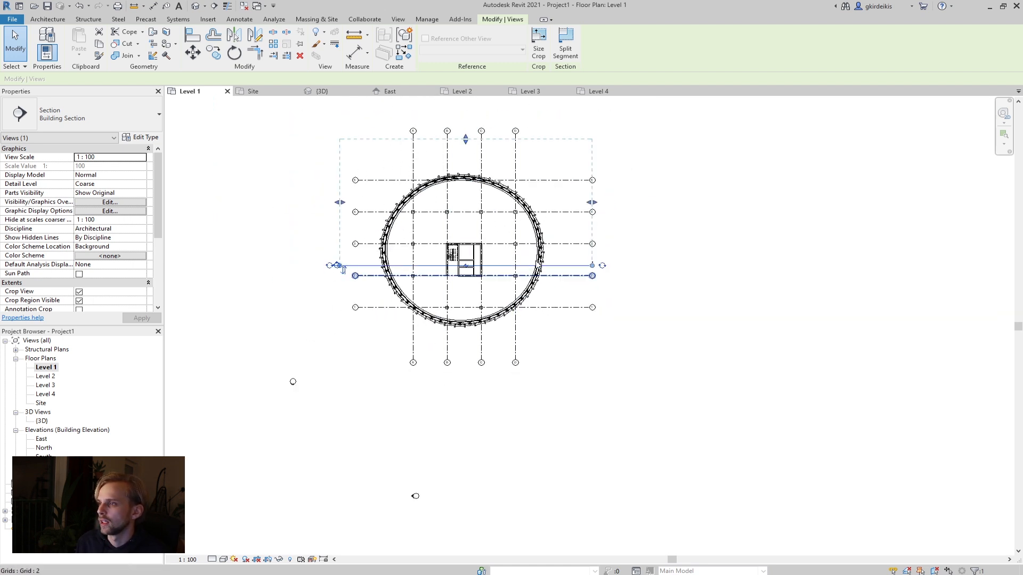
pyautogui.click(302, 300)
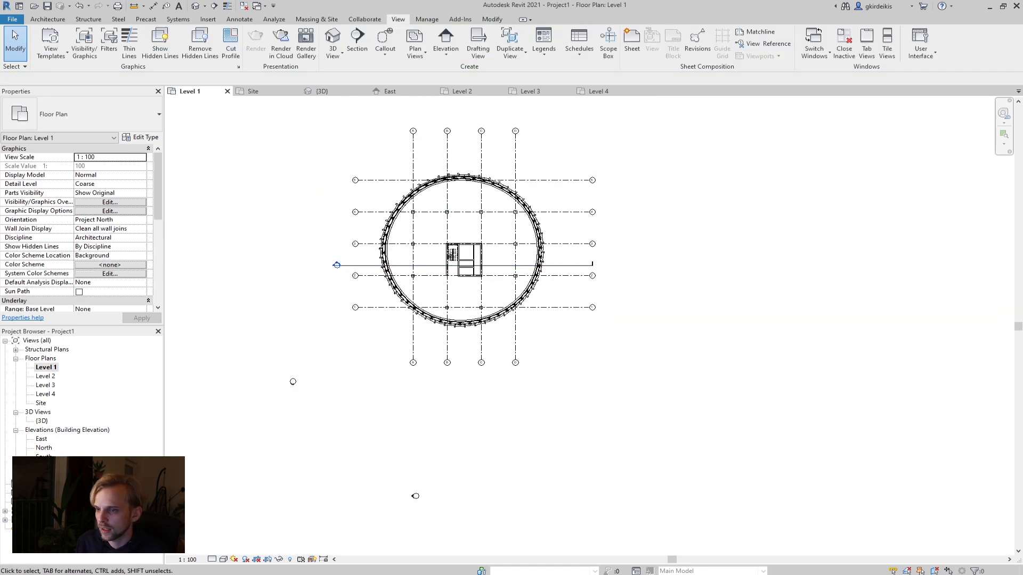
# - Open the new building section view and set its visual style to Shaded
pyautogui.click(16, 475)
pyautogui.click(48, 483)
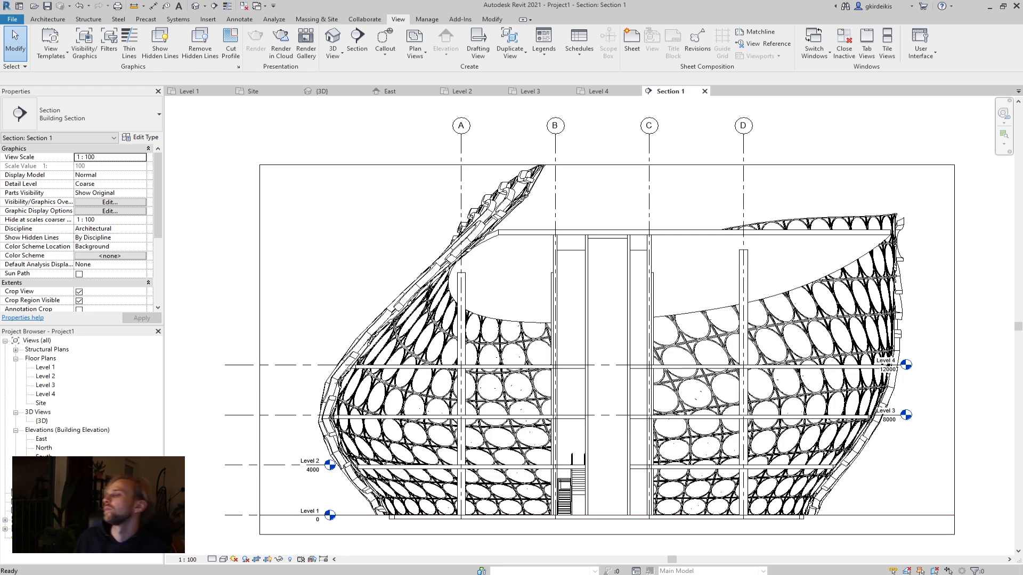
pyautogui.click(224, 559)
pyautogui.click(247, 529)
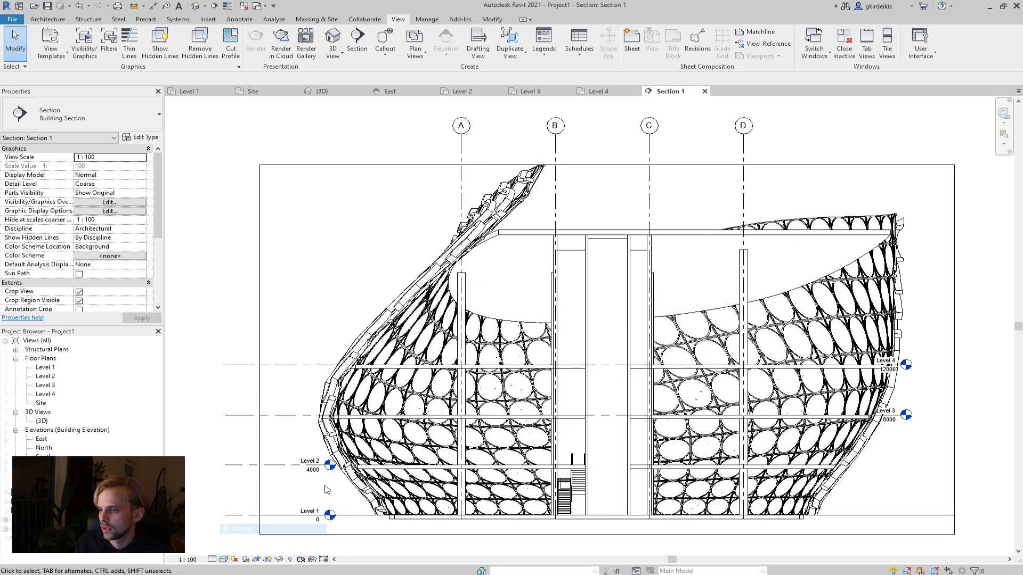
# - Delete the glass-panel railings from the stair between Level 1 and Level 2
pyautogui.moveTo(574, 423)
pyautogui.mouseDown(button='middle')
pyautogui.moveTo(533, 384)
pyautogui.moveTo(482, 359)
pyautogui.mouseUp(button='middle')
pyautogui.scroll(4, 502, 474)
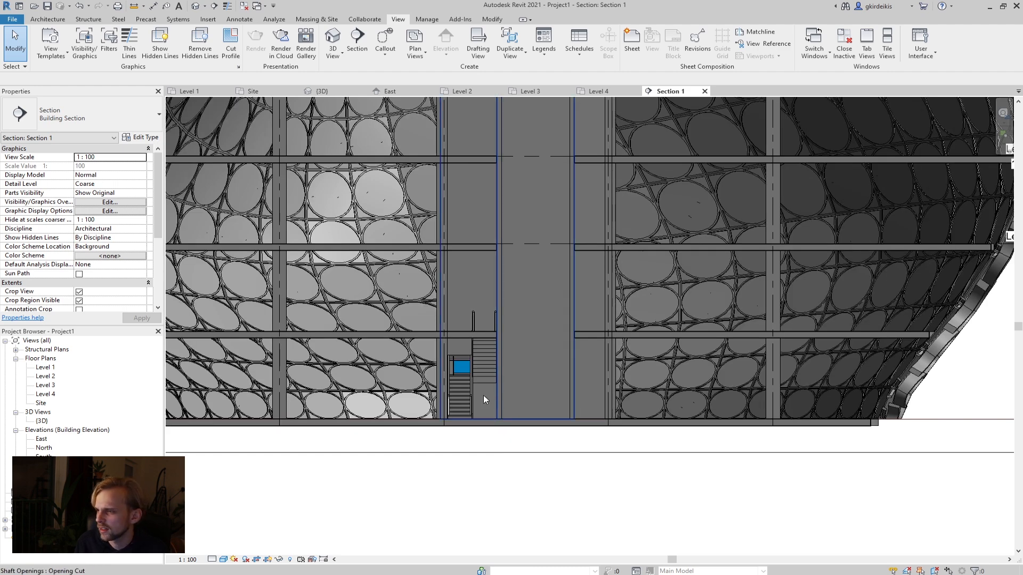
pyautogui.scroll(3, 458, 385)
pyautogui.scroll(2, 458, 384)
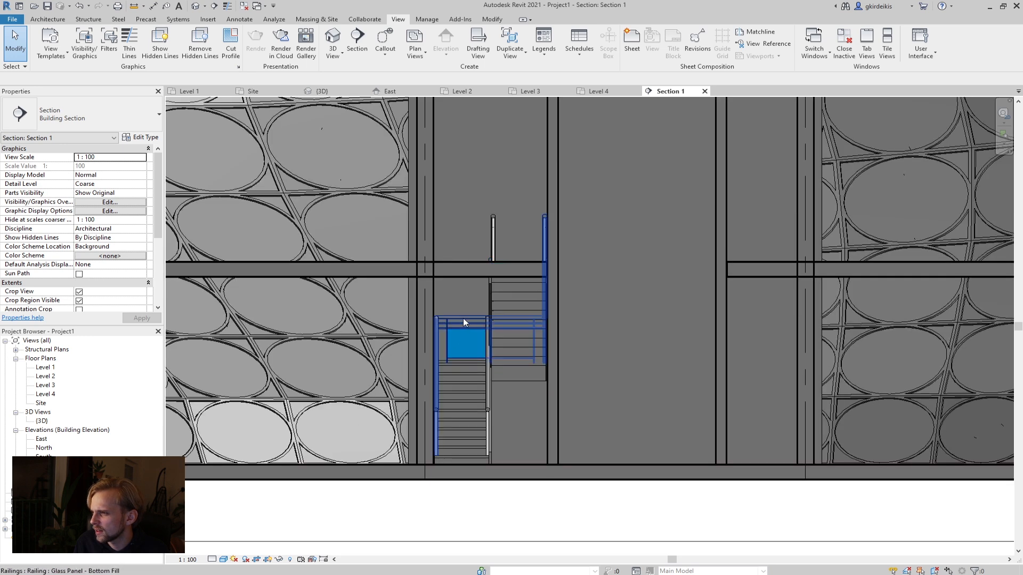
pyautogui.click(463, 320)
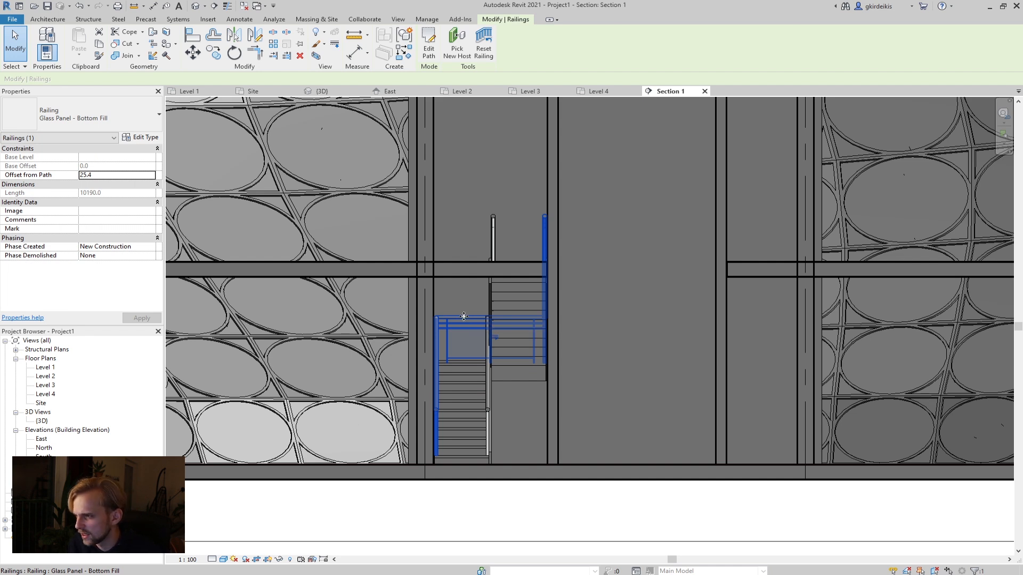
pyautogui.press('Escape')
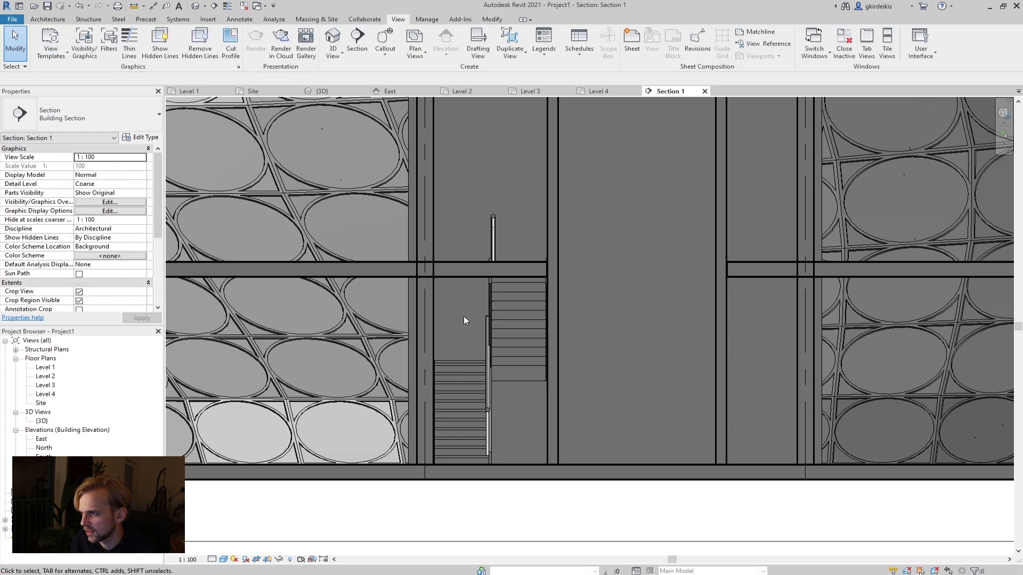
# - Try to copy the stair straight up one level, from the Level 1 floor surface to the Level 2 floor surface
pyautogui.click(508, 332)
pyautogui.scroll(-1, 506, 341)
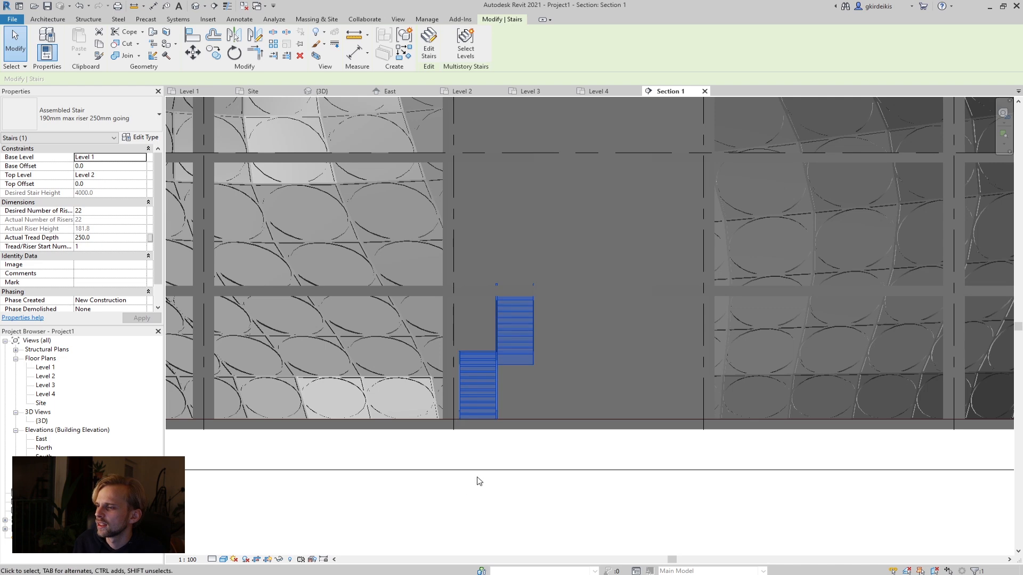
pyautogui.moveTo(468, 461); pyautogui.dragTo(462, 475, button='middle')
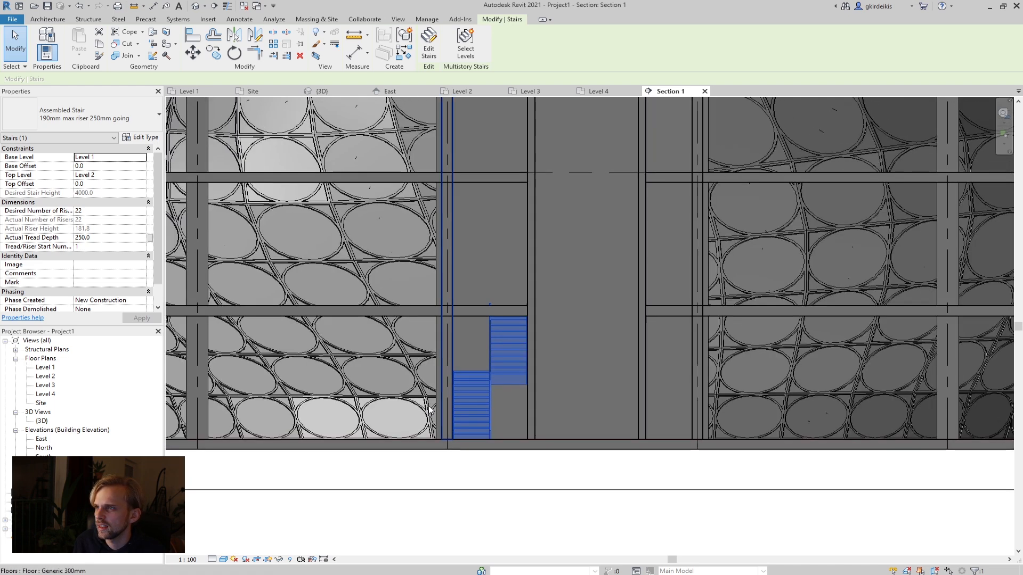
pyautogui.click(214, 54)
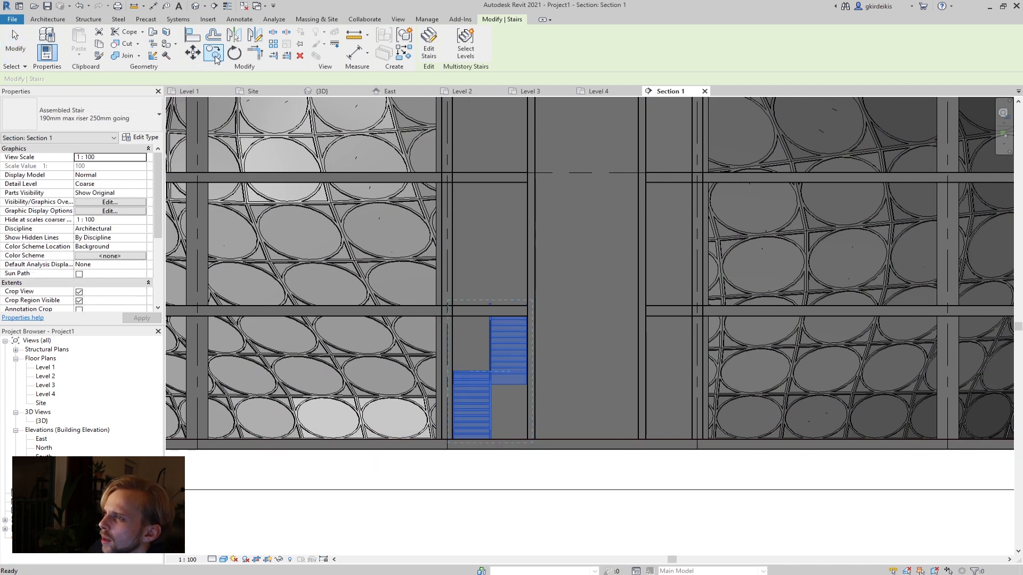
pyautogui.click(448, 441)
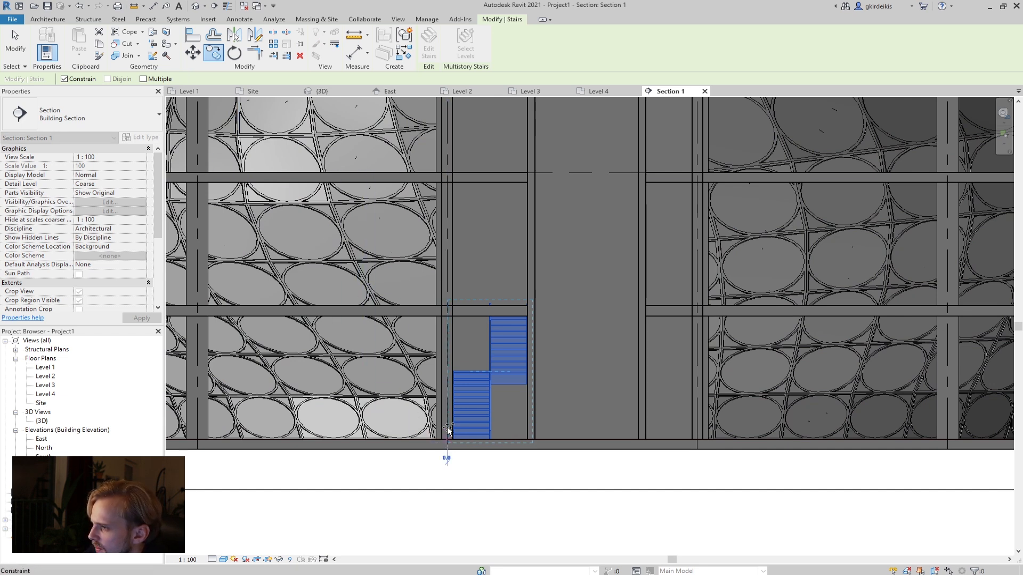
pyautogui.click(451, 308)
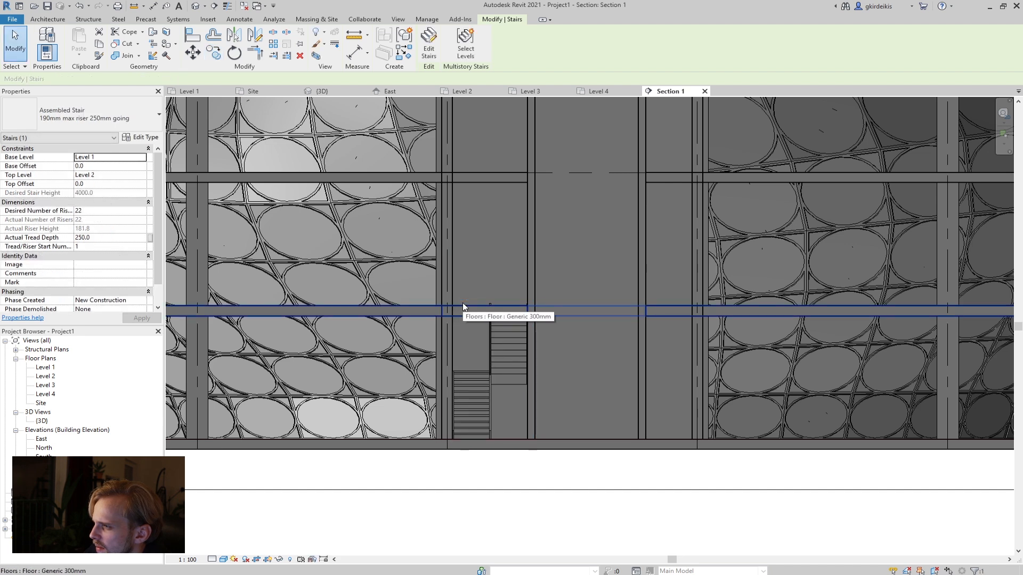
pyautogui.press('Escape')
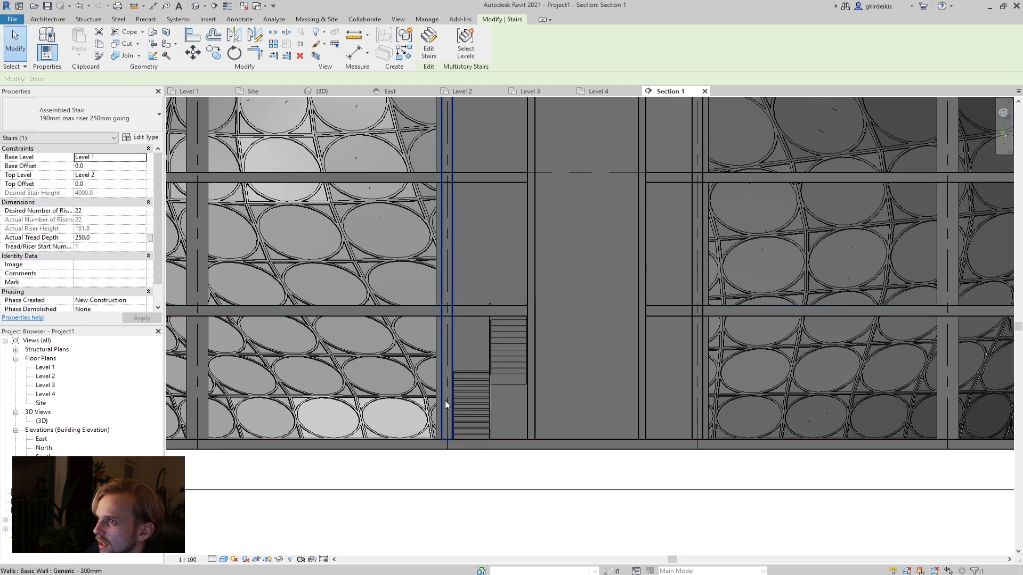
pyautogui.click(473, 401)
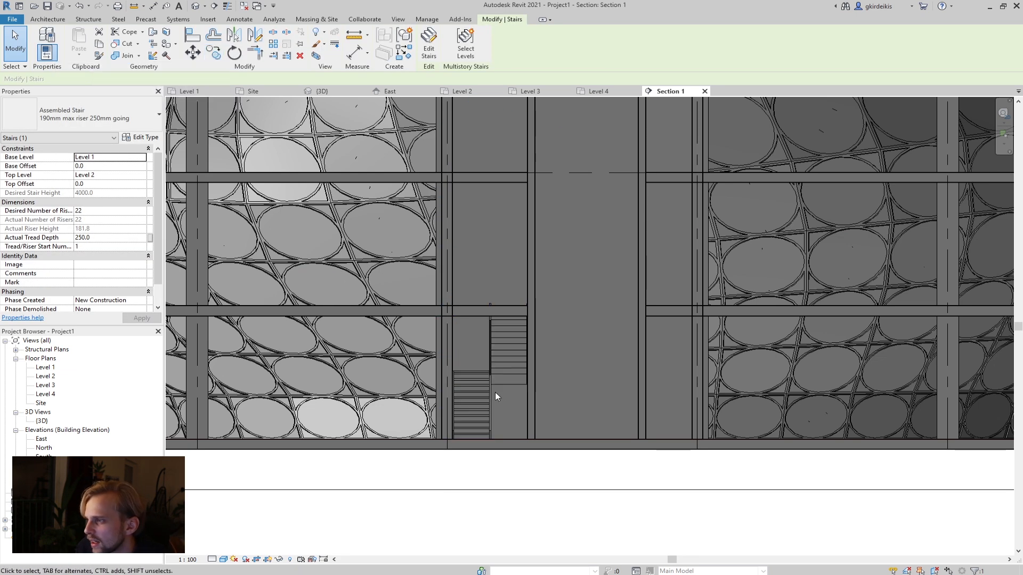
pyautogui.press('Escape')
pyautogui.click(487, 394)
pyautogui.press('Escape')
pyautogui.click(485, 398)
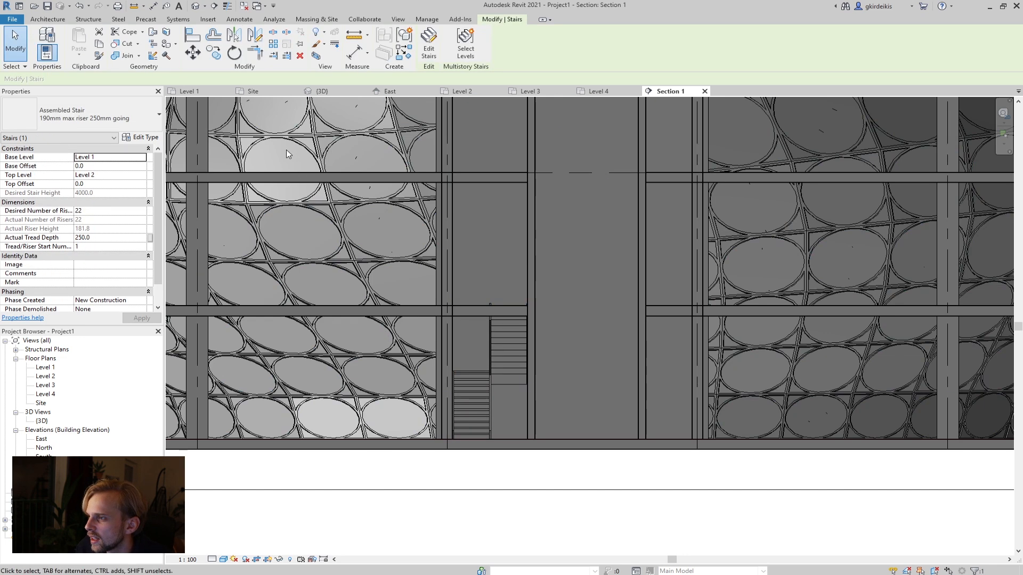
pyautogui.click(455, 519)
pyautogui.moveTo(483, 489); pyautogui.dragTo(463, 395, button='middle')
pyautogui.scroll(3, 449, 324)
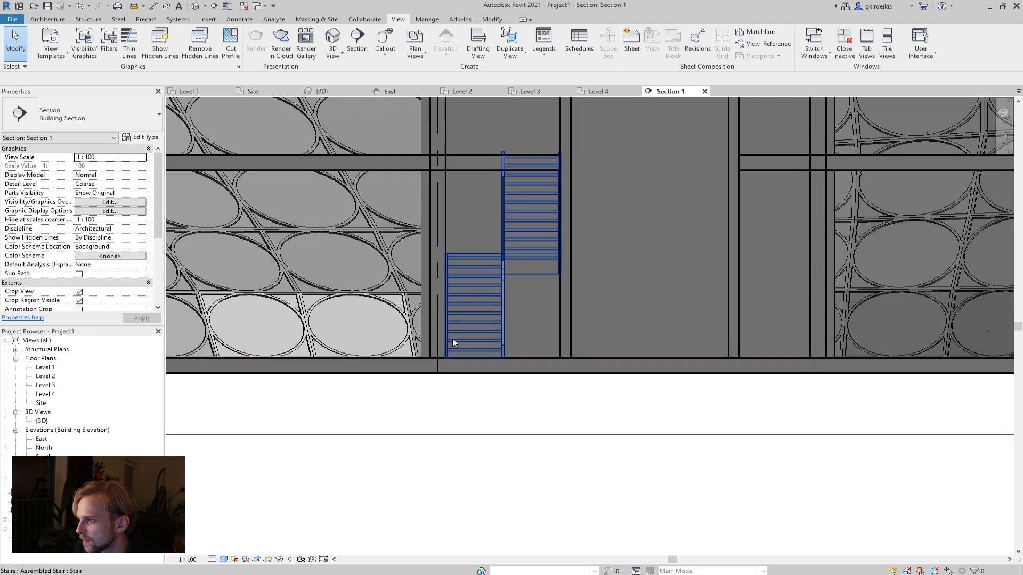
pyautogui.click(453, 338)
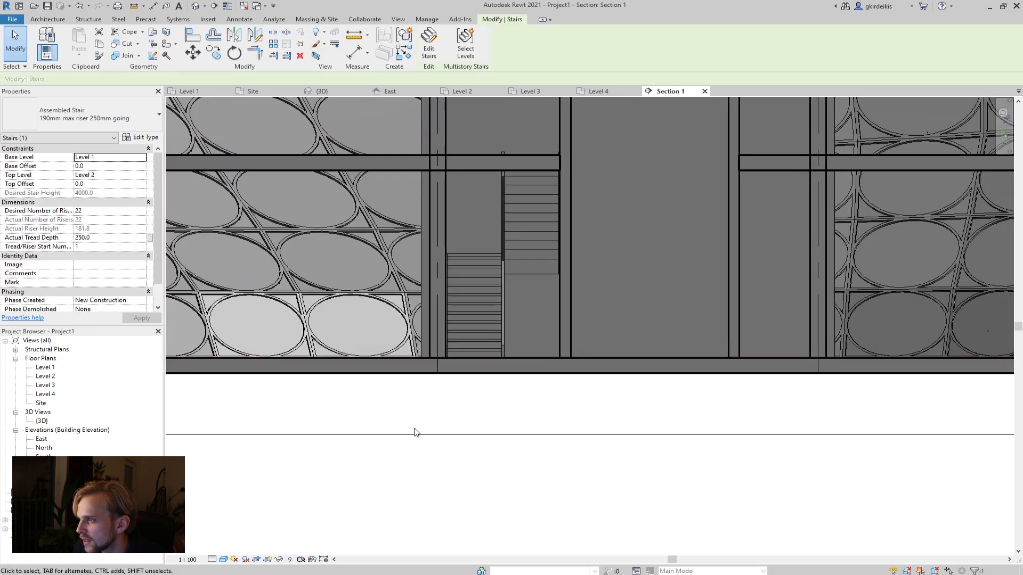
pyautogui.doubleClick(504, 334)
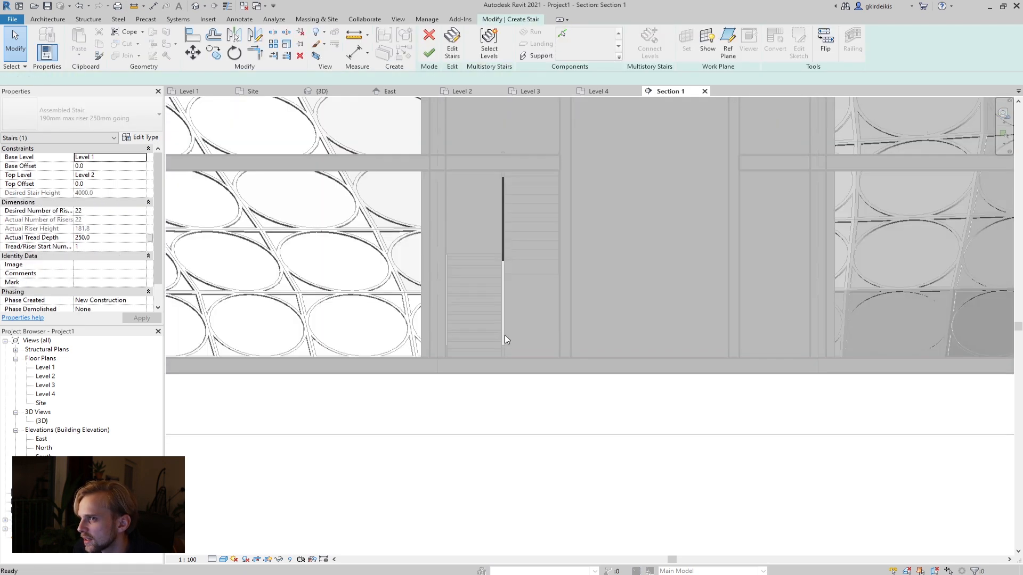
pyautogui.click(504, 335)
pyautogui.click(503, 402)
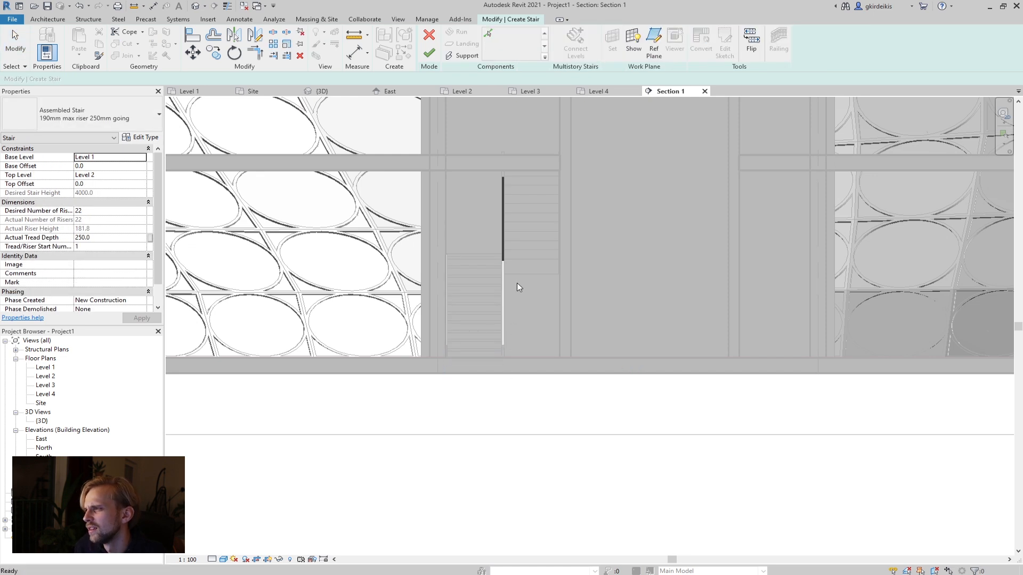
pyautogui.click(430, 35)
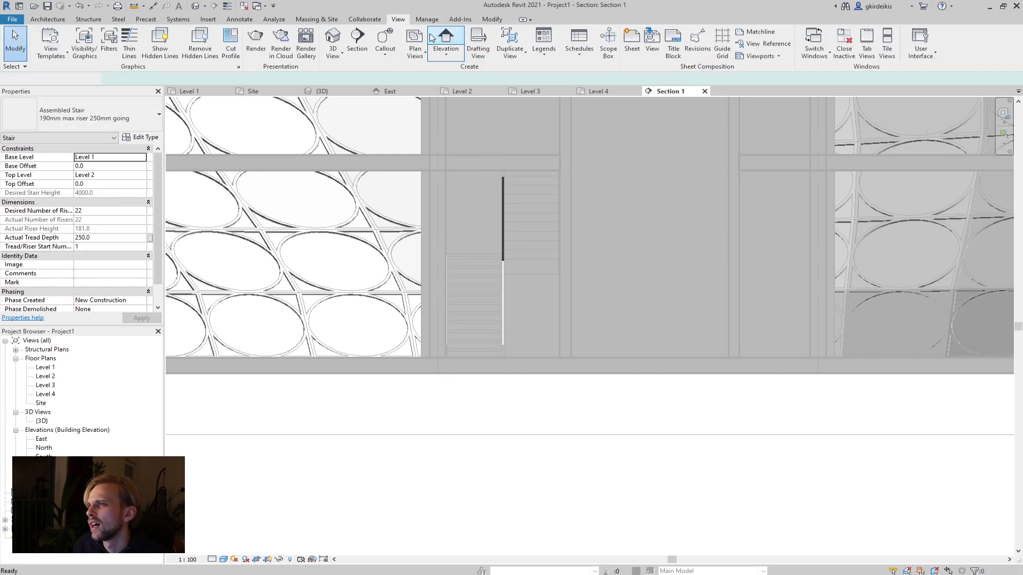
pyautogui.click(510, 241)
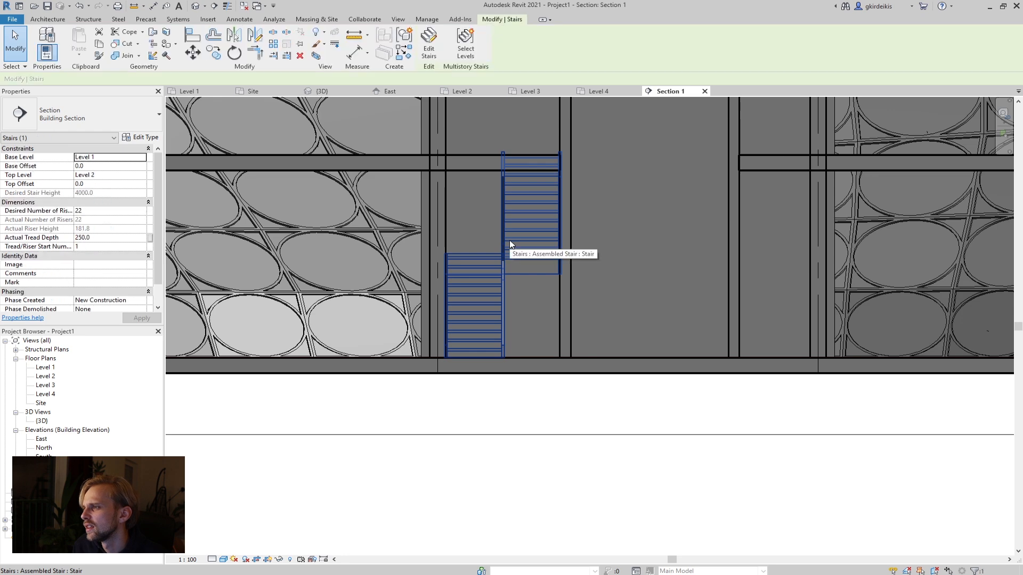
pyautogui.press('Escape')
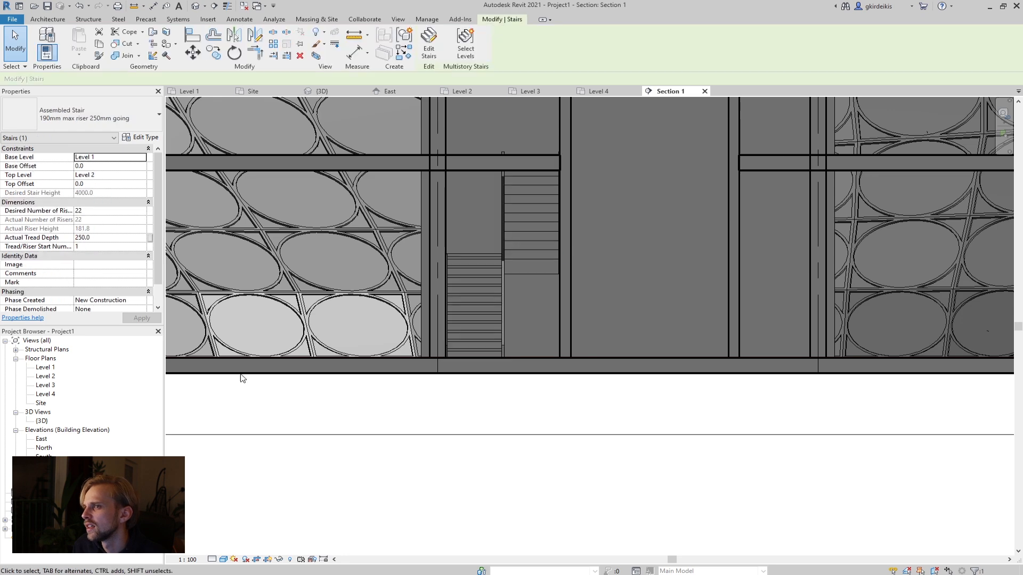
pyautogui.scroll(-5, 402, 370)
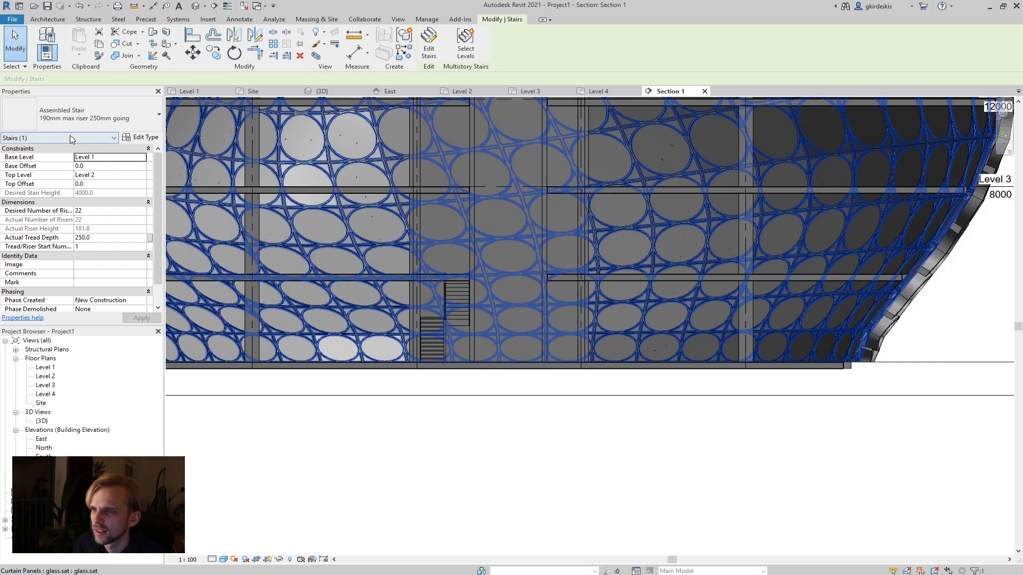
pyautogui.click(214, 55)
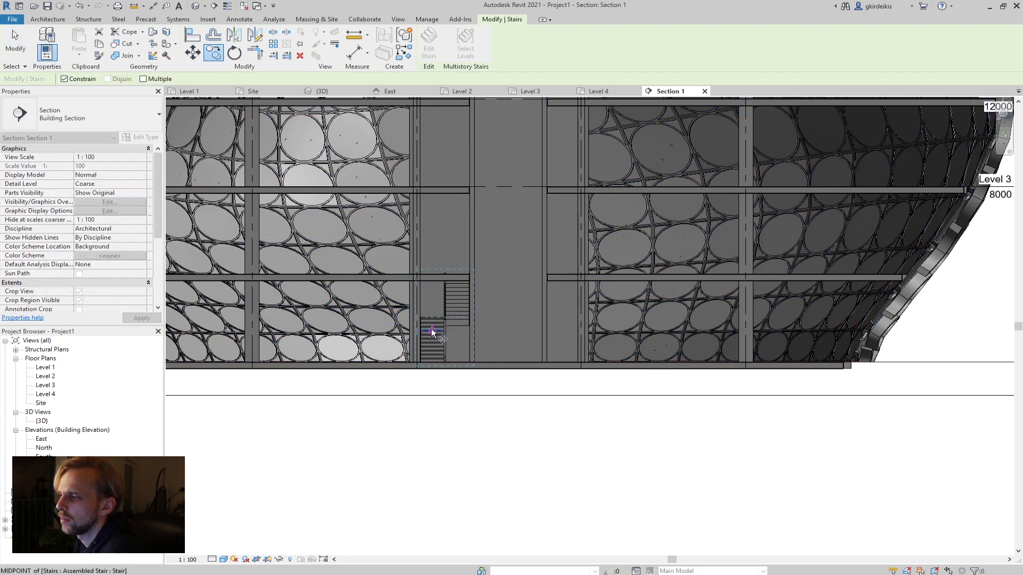
pyautogui.click(446, 365)
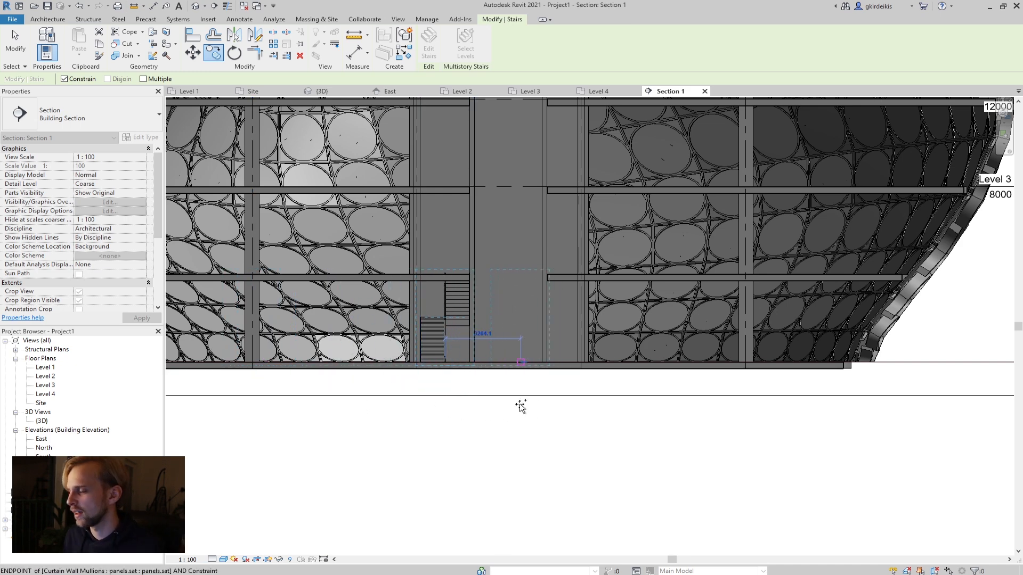
pyautogui.press('Escape')
pyautogui.press('Escape')
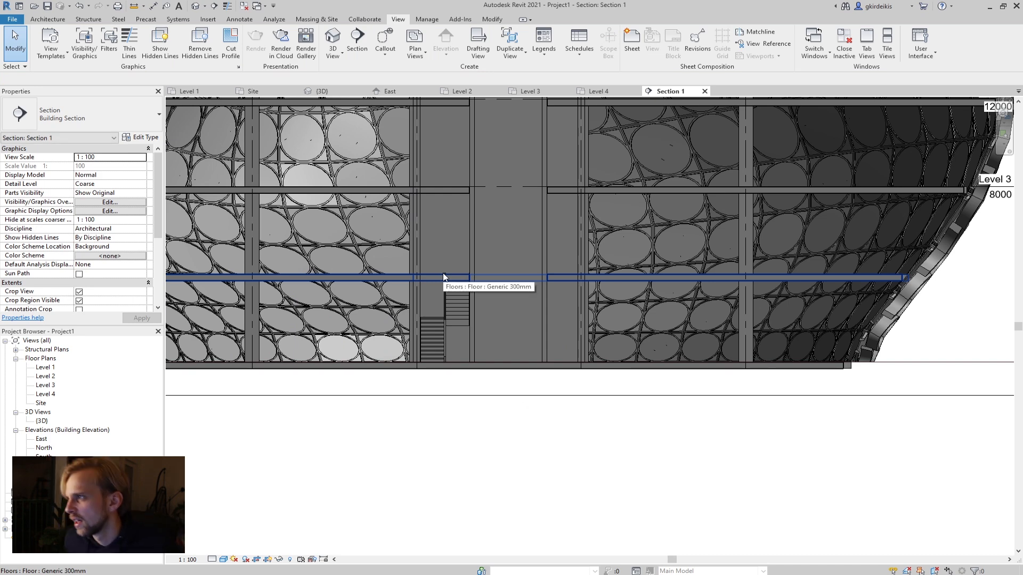
# - Turn the Level 1 stair into a multistory stair by connecting it to Level 3 and Level 4
pyautogui.click(452, 305)
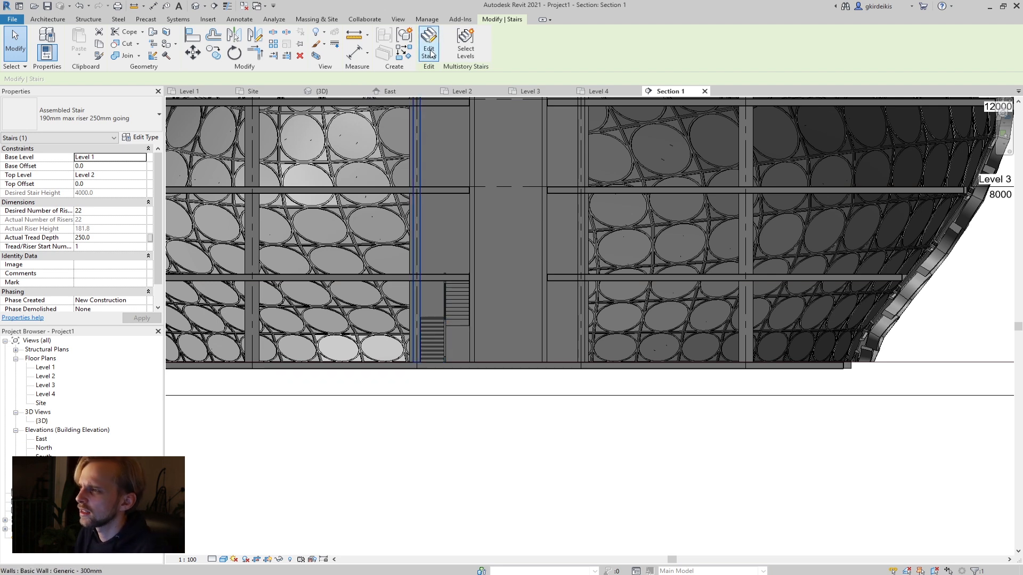
pyautogui.click(471, 52)
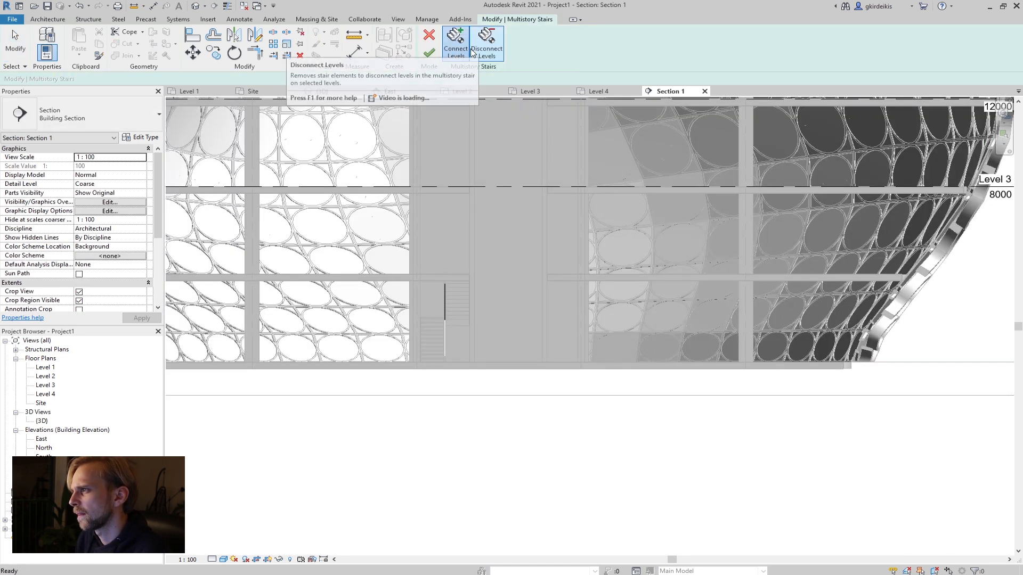
pyautogui.scroll(-2, 528, 169)
pyautogui.scroll(-1, 527, 172)
pyautogui.moveTo(423, 169); pyautogui.dragTo(455, 222, button='middle')
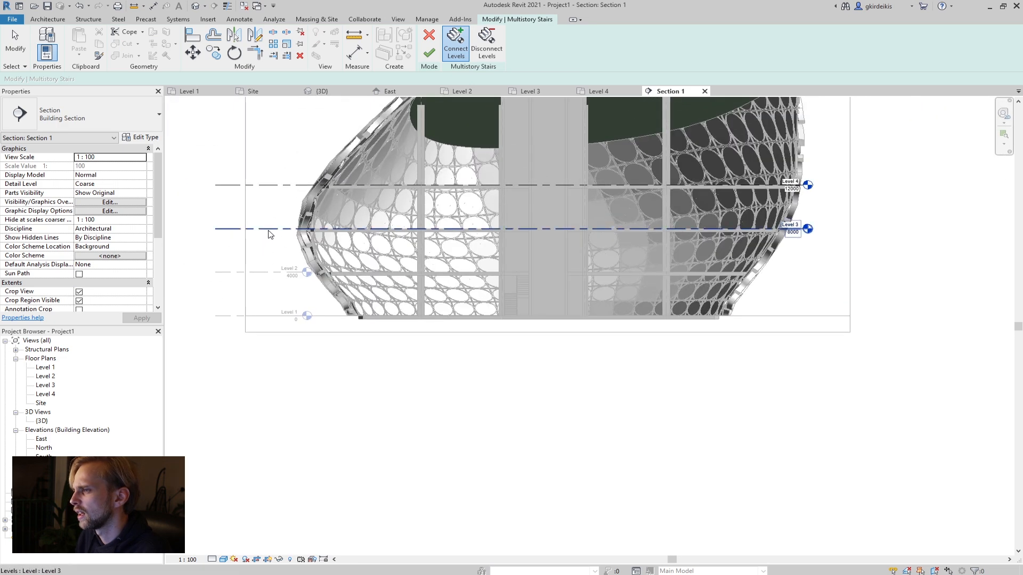
pyautogui.click(268, 230)
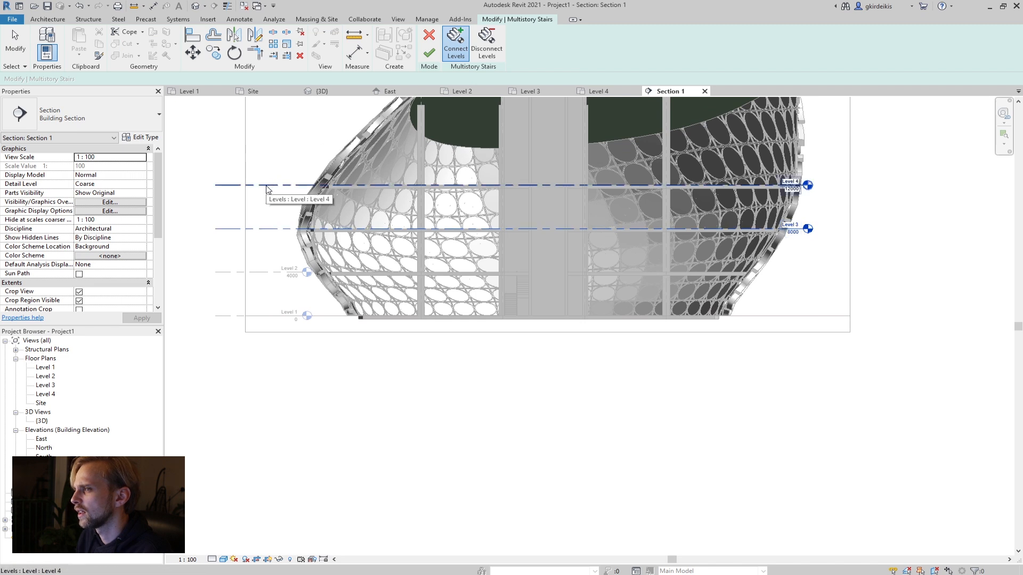
pyautogui.click(267, 186)
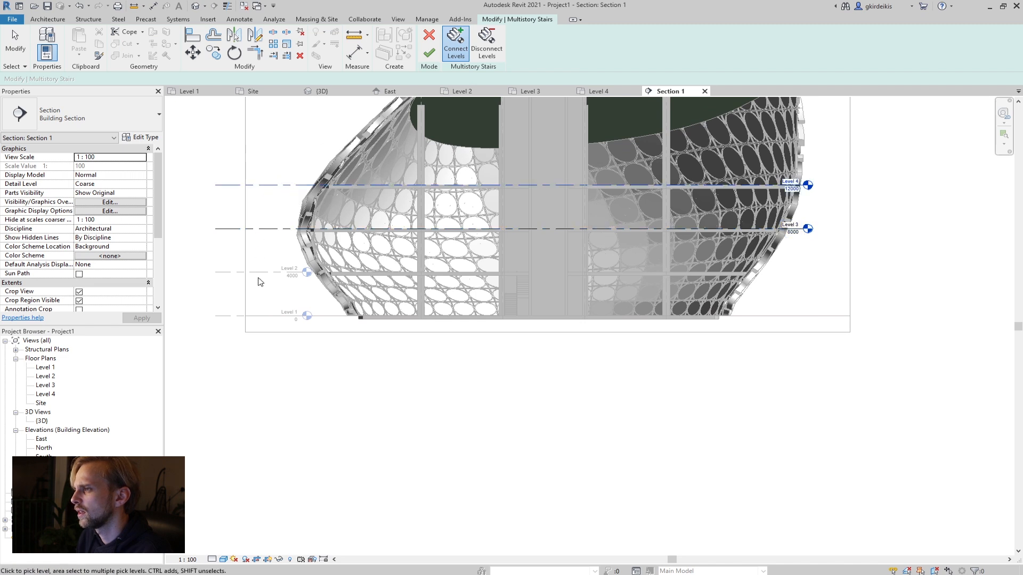
pyautogui.keyDown('ctrl'); pyautogui.click(269, 228); pyautogui.keyUp('ctrl')
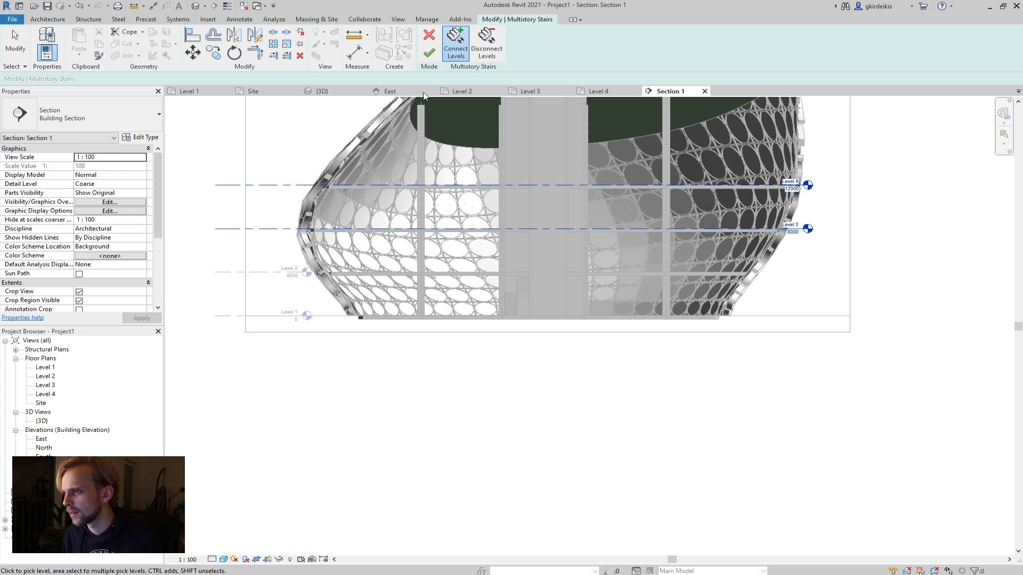
pyautogui.click(438, 52)
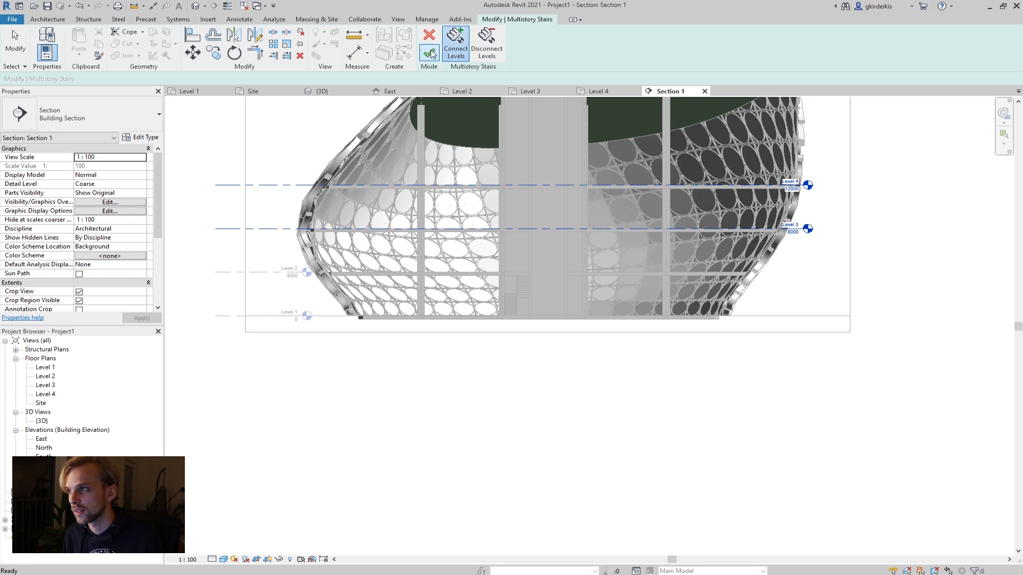
pyautogui.click(432, 53)
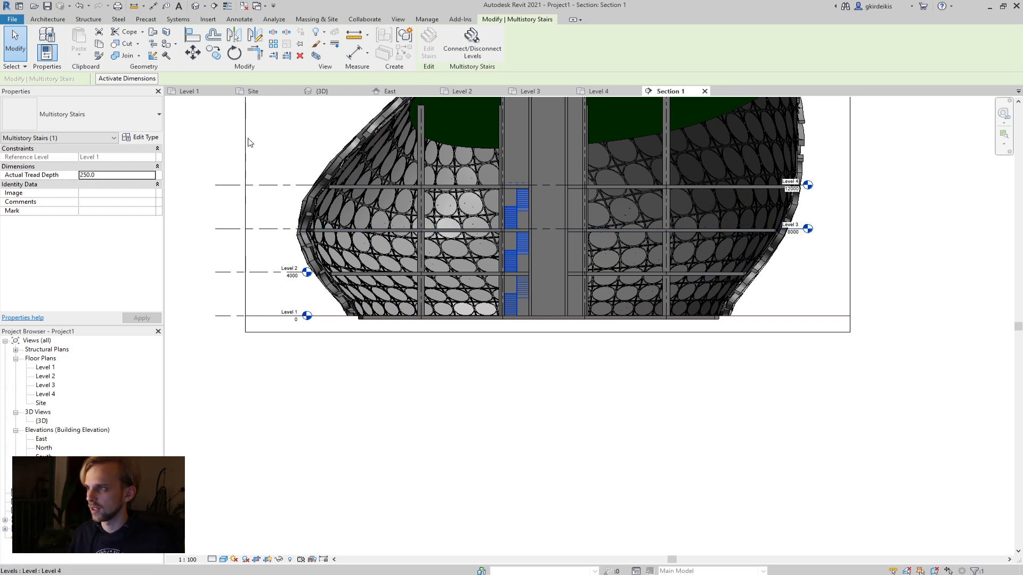
pyautogui.click(500, 376)
pyautogui.scroll(3, 536, 183)
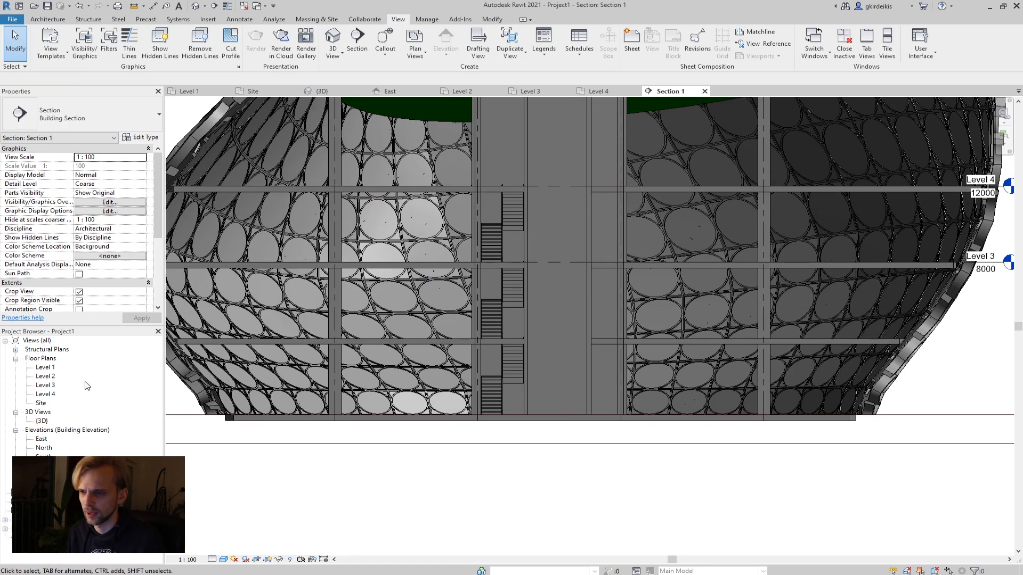
# - Inspect the core on the Level 1 floor plan and open the building section from its section mark
pyautogui.doubleClick(45, 368)
pyautogui.scroll(5, 467, 281)
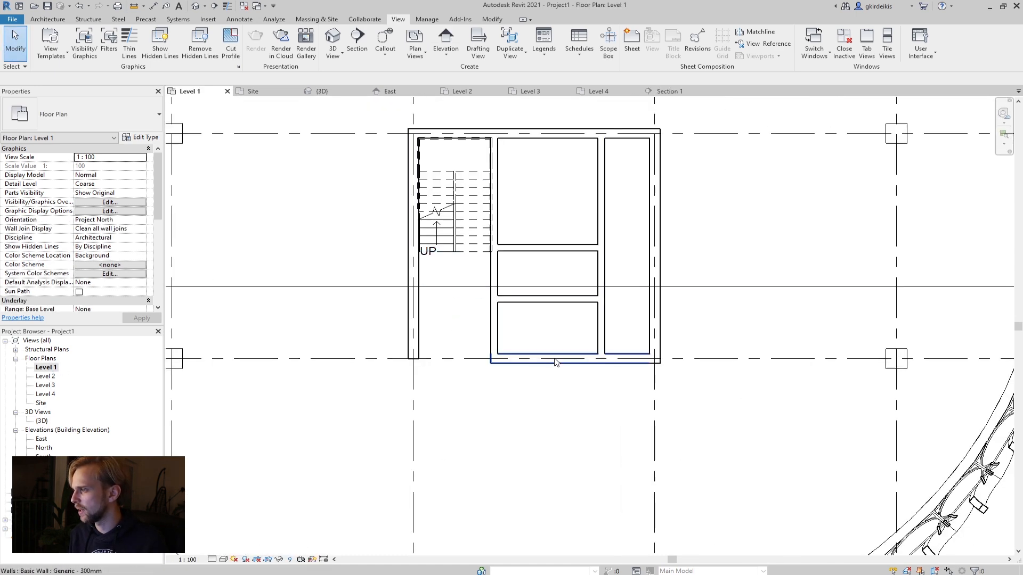
pyautogui.scroll(-4, 554, 362)
pyautogui.scroll(-1, 526, 386)
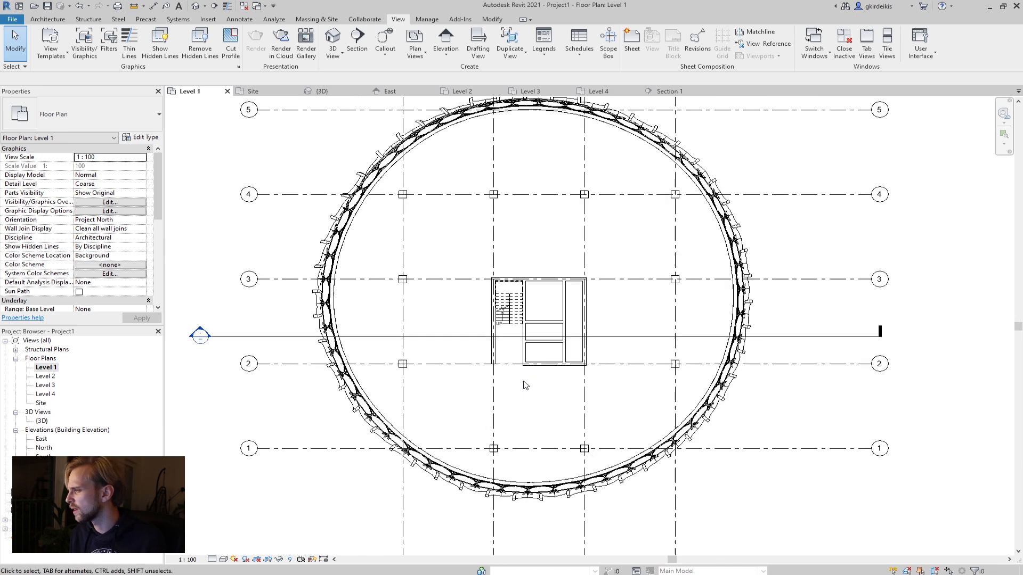
pyautogui.scroll(-2, 524, 382)
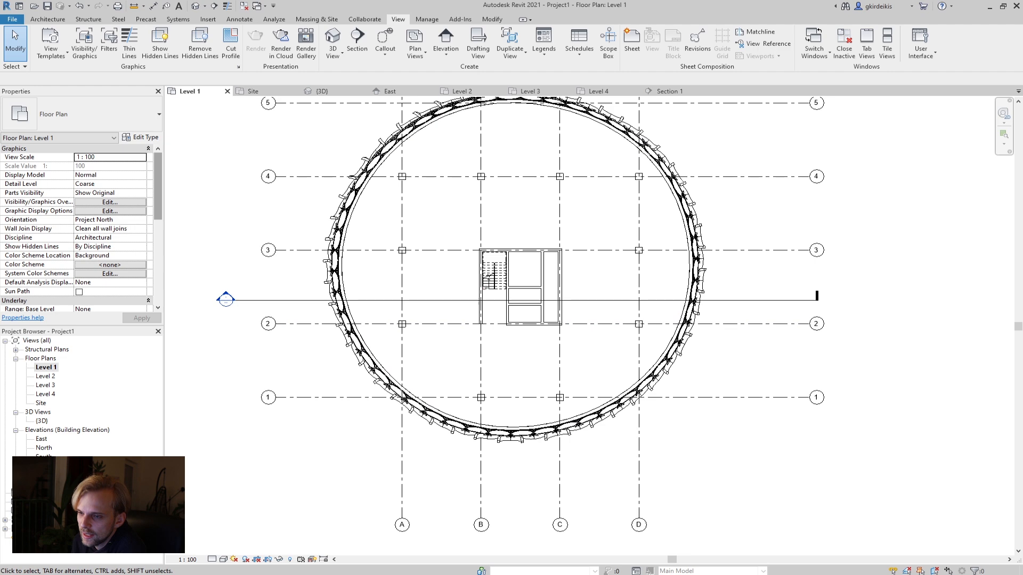
pyautogui.doubleClick(226, 299)
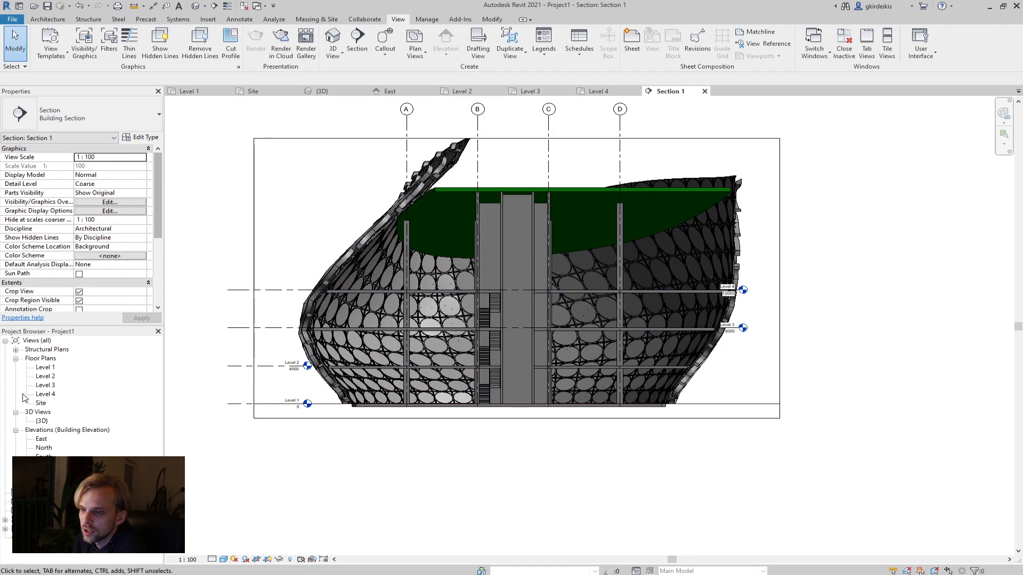
# - Open the 3D view and examine the core and the repeated stairs in the cut-open building from both sides
pyautogui.doubleClick(41, 420)
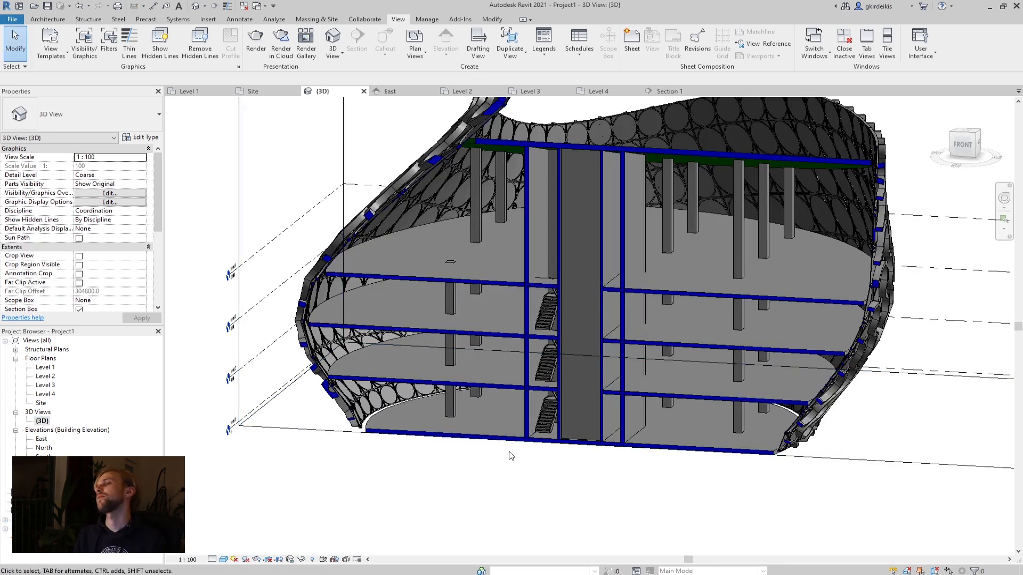
pyautogui.keyDown('shift'); pyautogui.moveTo(543, 486); pyautogui.dragTo(515, 485, button='middle'); pyautogui.keyUp('shift')
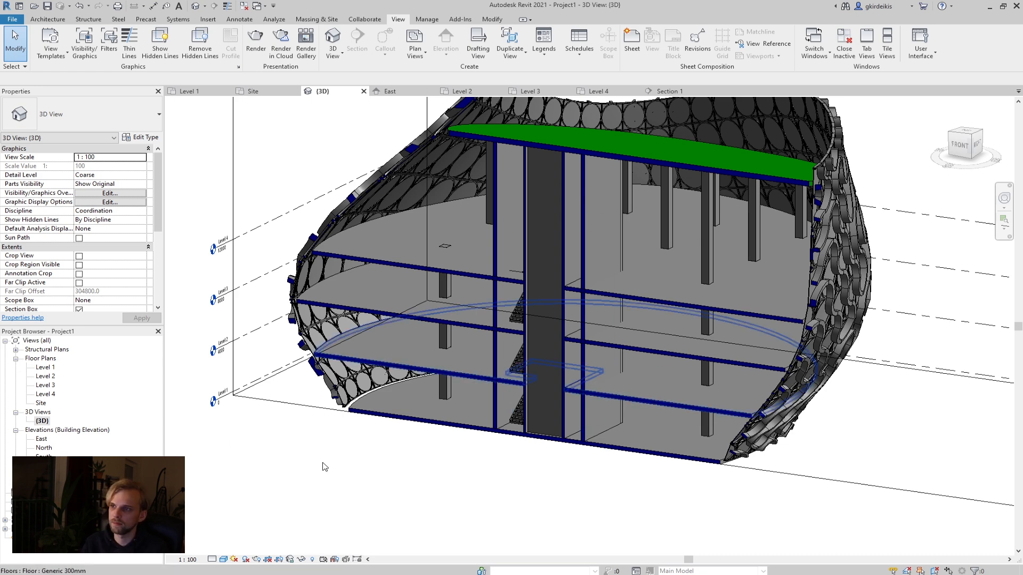
pyautogui.scroll(-2, 321, 472)
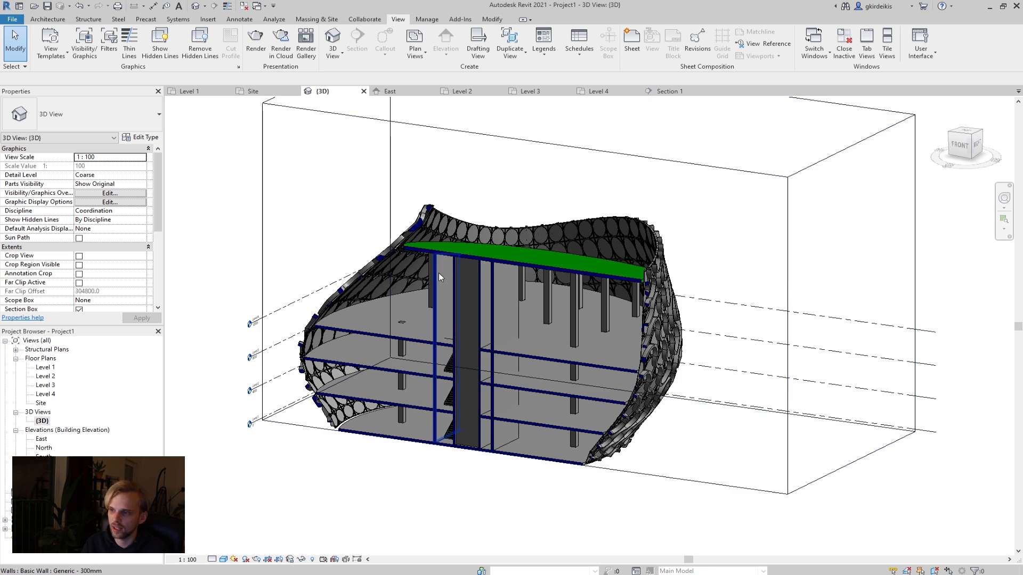
pyautogui.scroll(3, 436, 217)
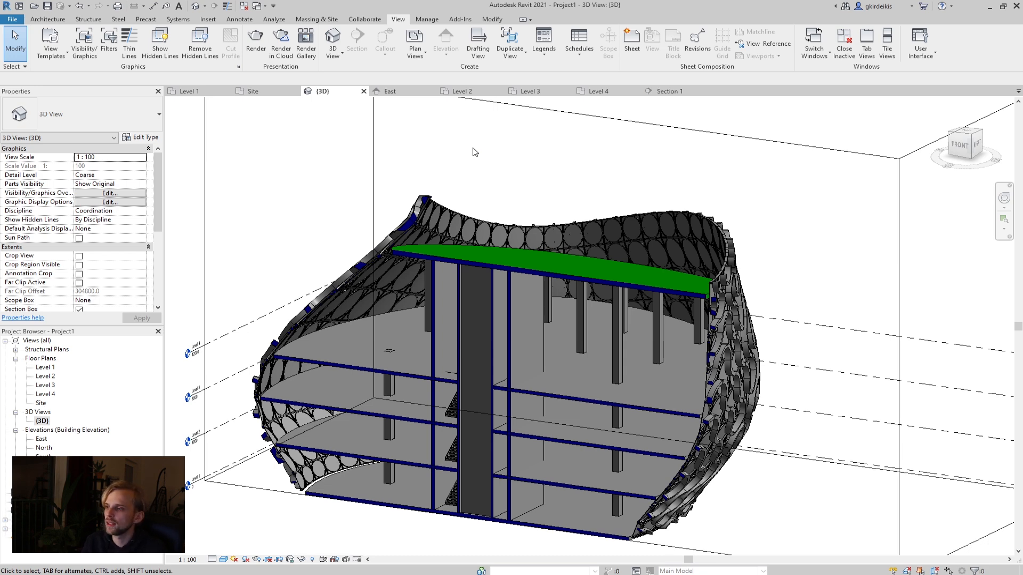
pyautogui.keyDown('shift'); pyautogui.moveTo(416, 296); pyautogui.dragTo(542, 289, button='middle'); pyautogui.keyUp('shift')
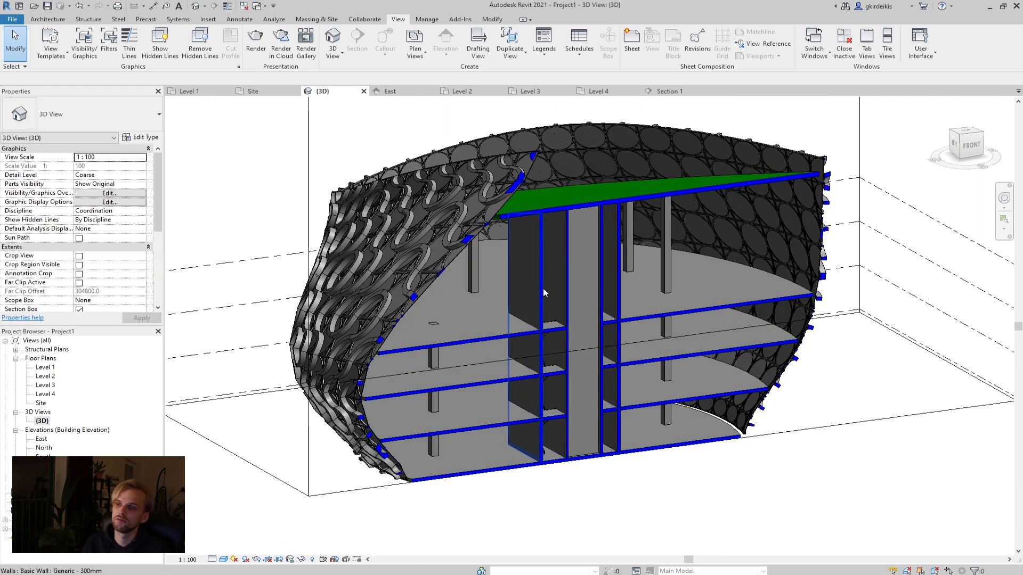